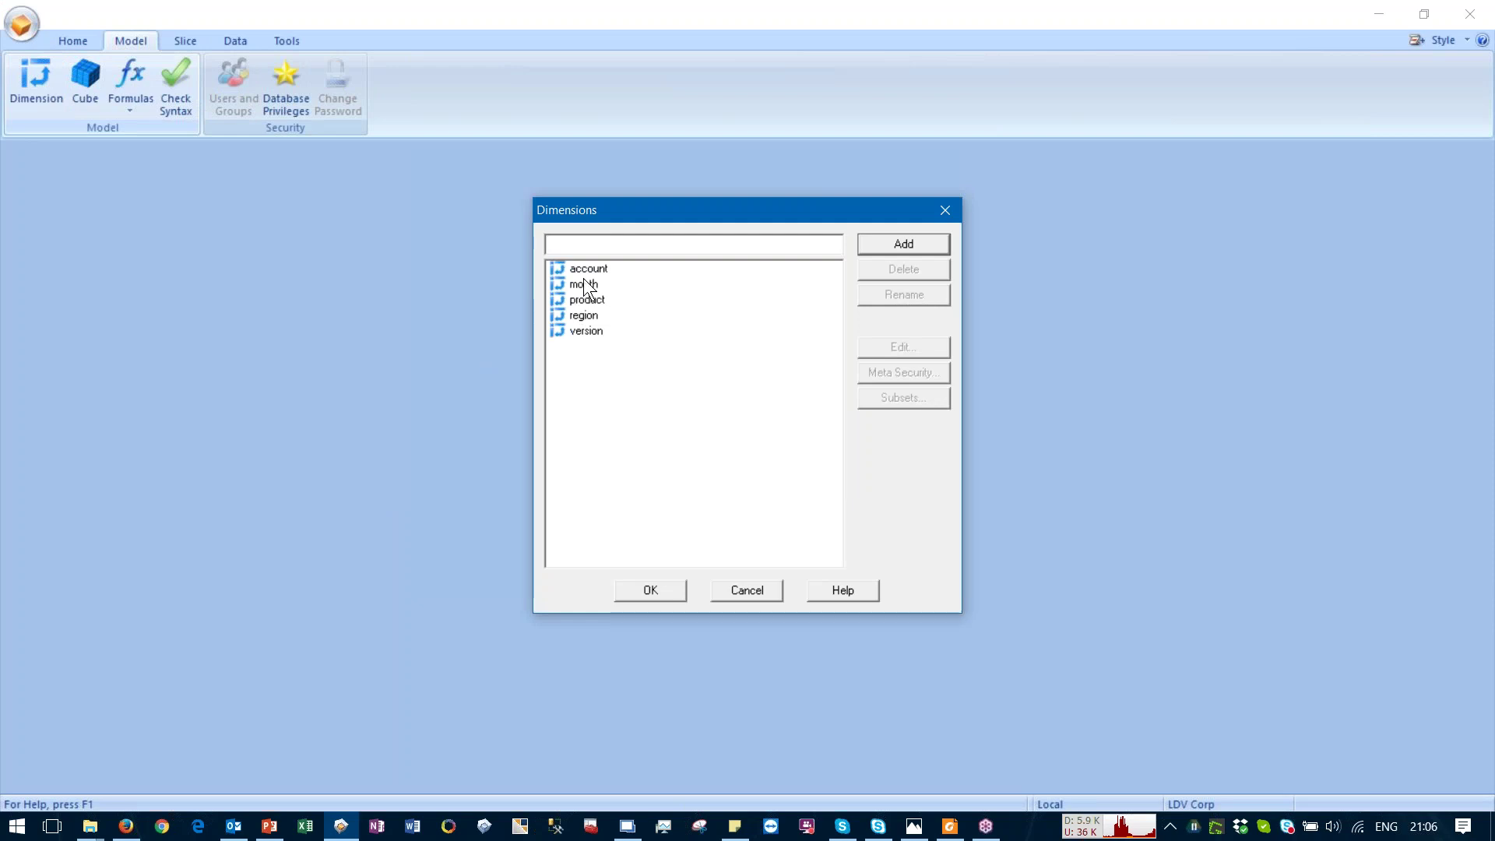
# Step: Open the month dimension for editing and expand Total Year down to the months of 1st-Qtr and 2nd-Qtr
pyautogui.click(582, 284)
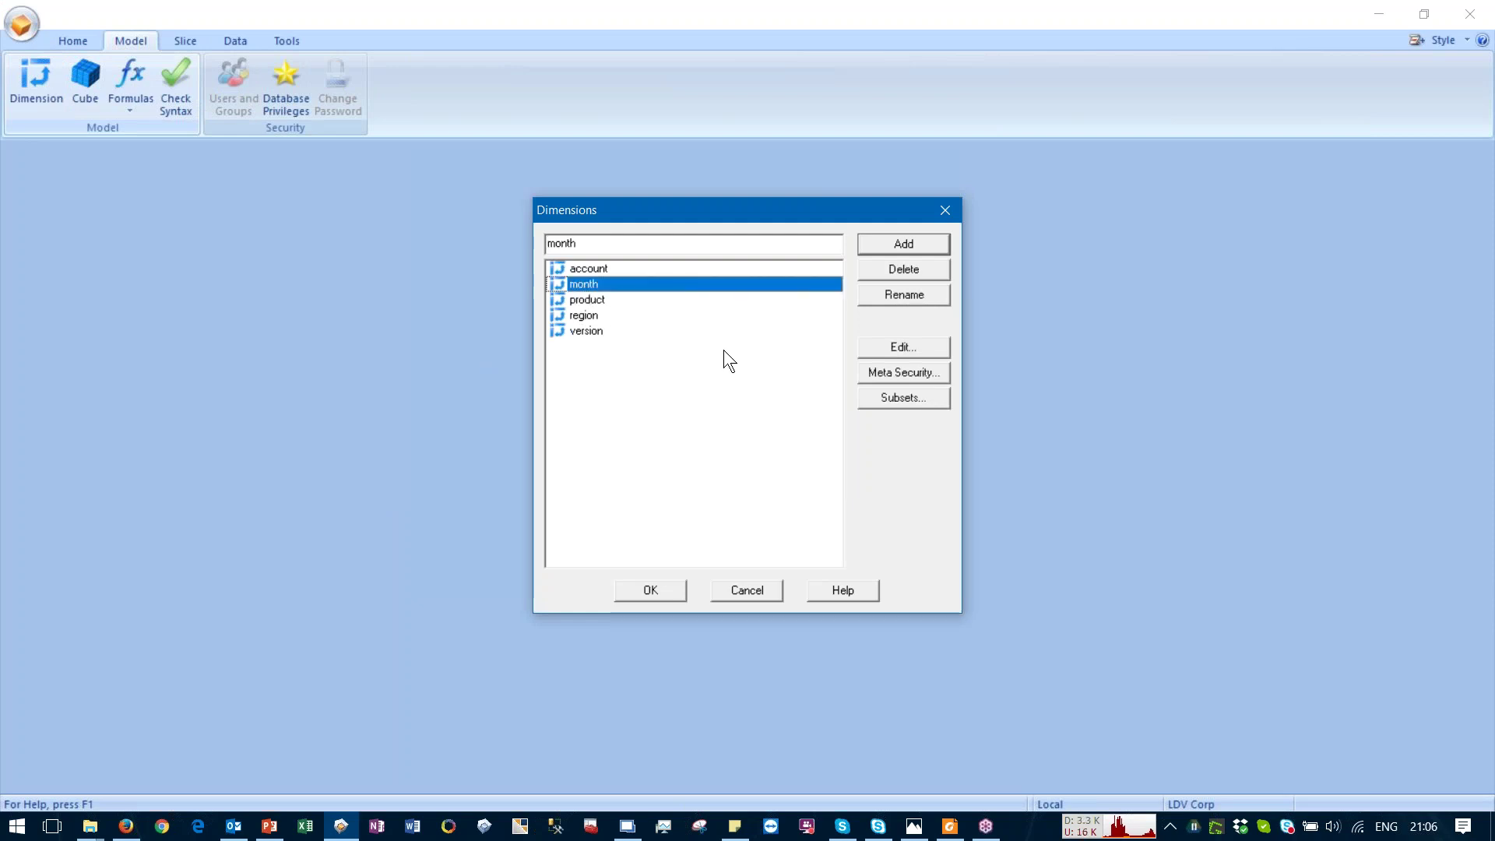
pyautogui.click(894, 344)
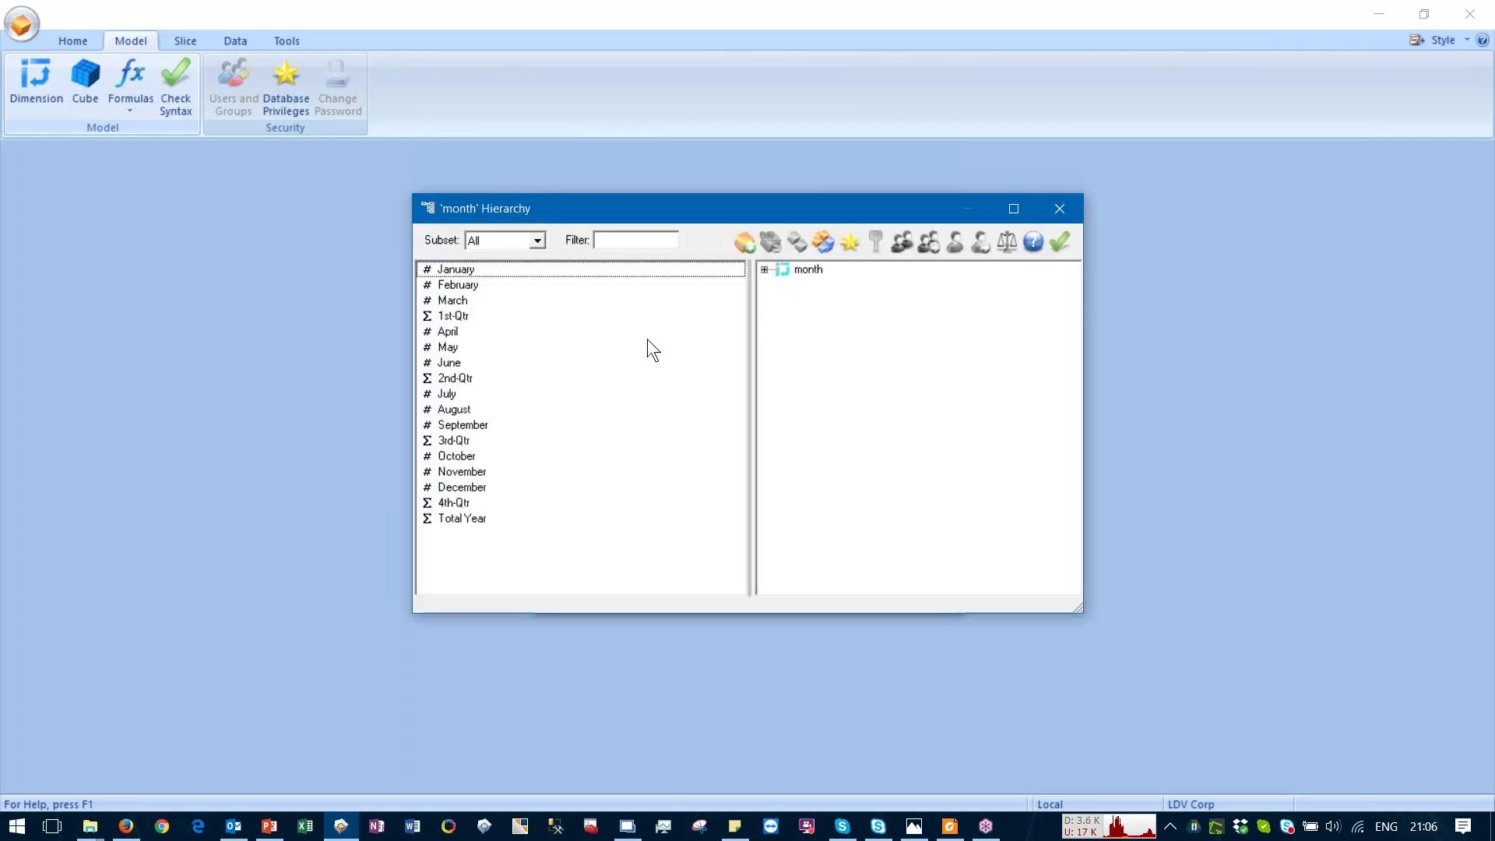
pyautogui.click(763, 269)
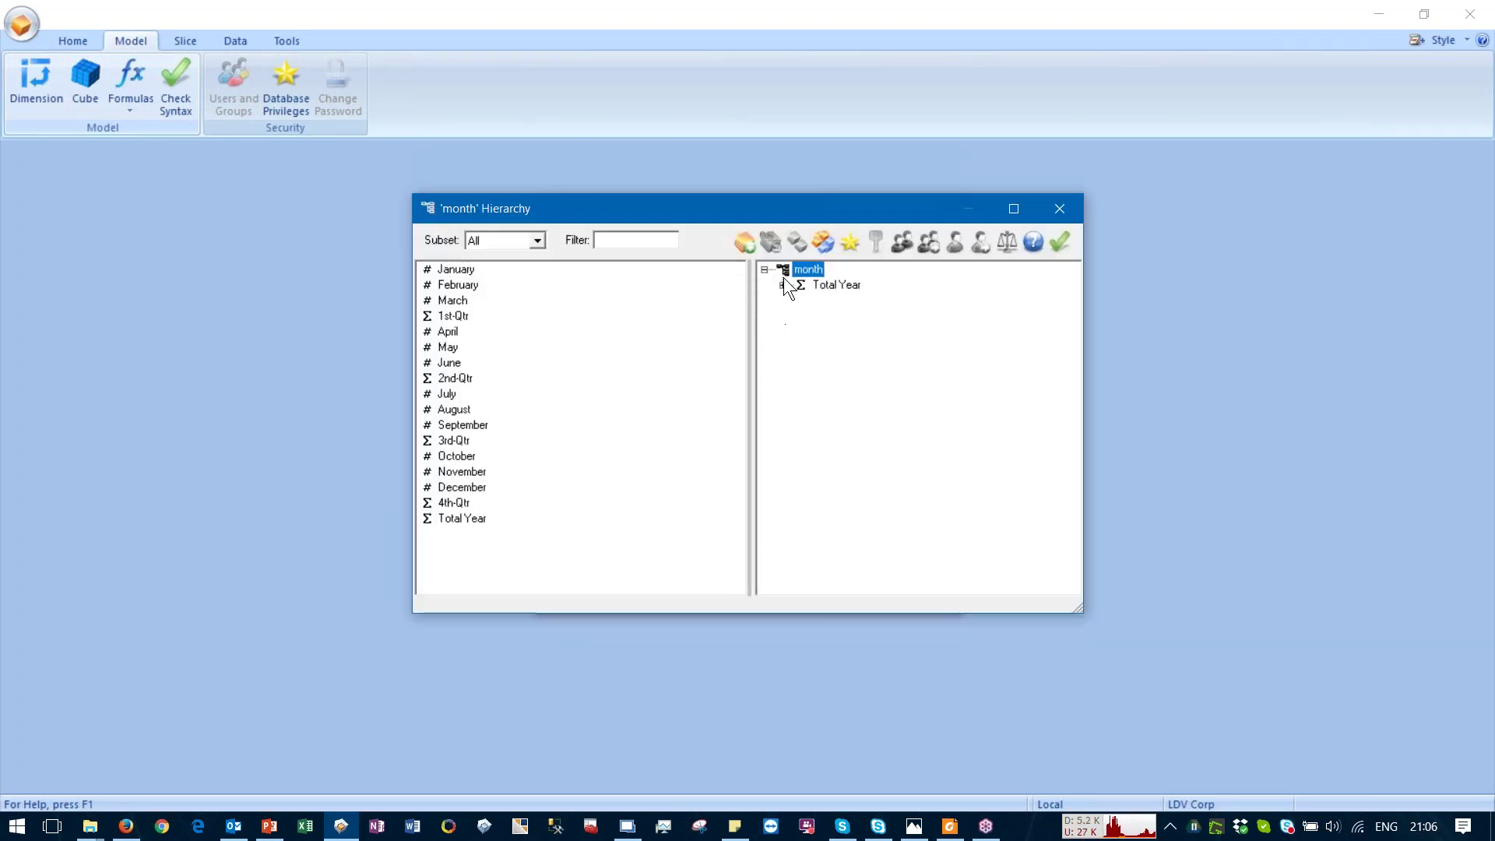
pyautogui.click(783, 284)
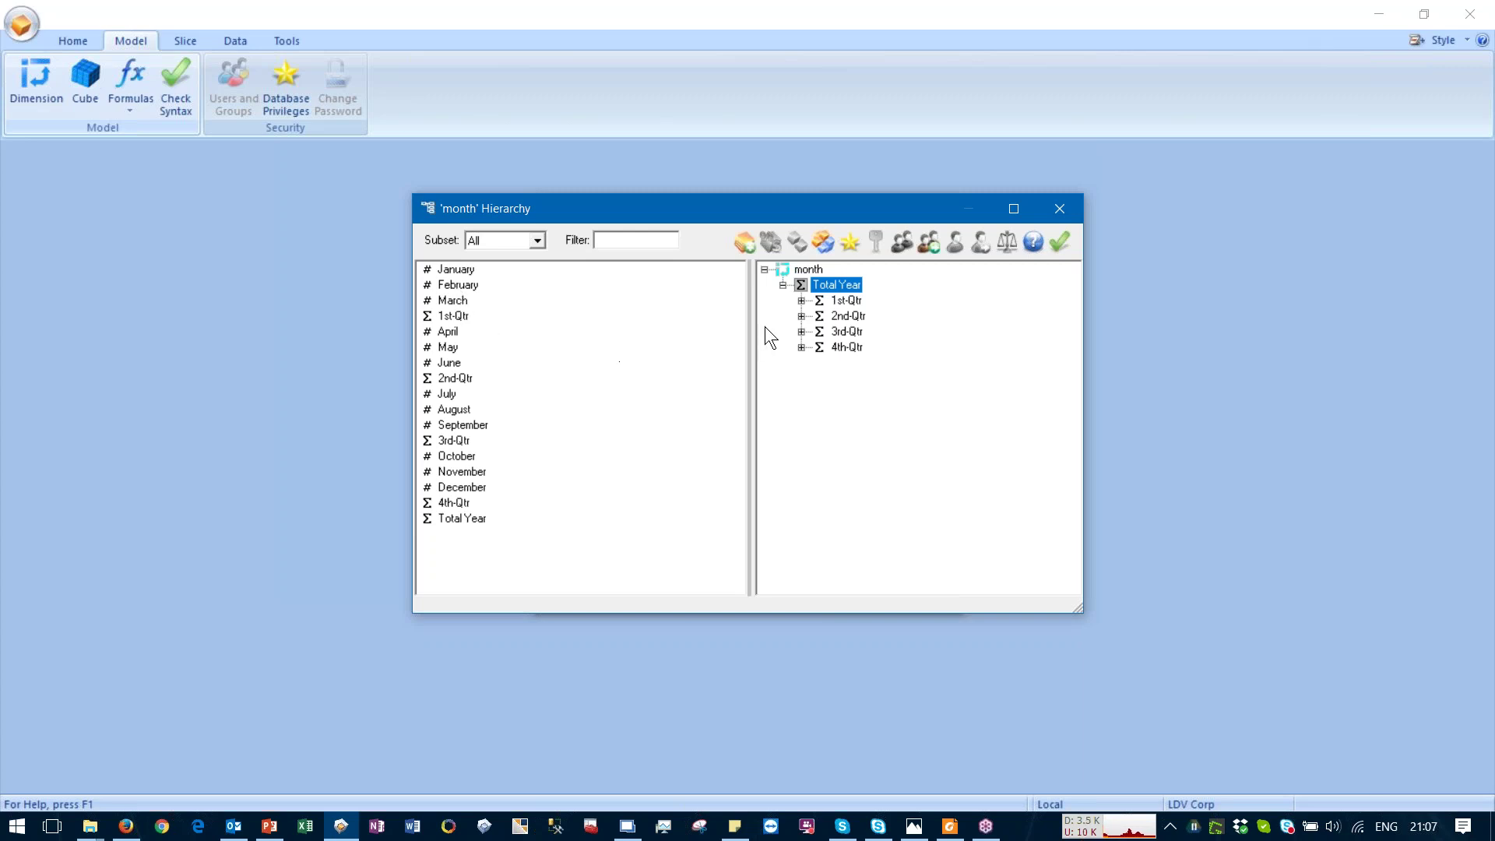
pyautogui.click(800, 300)
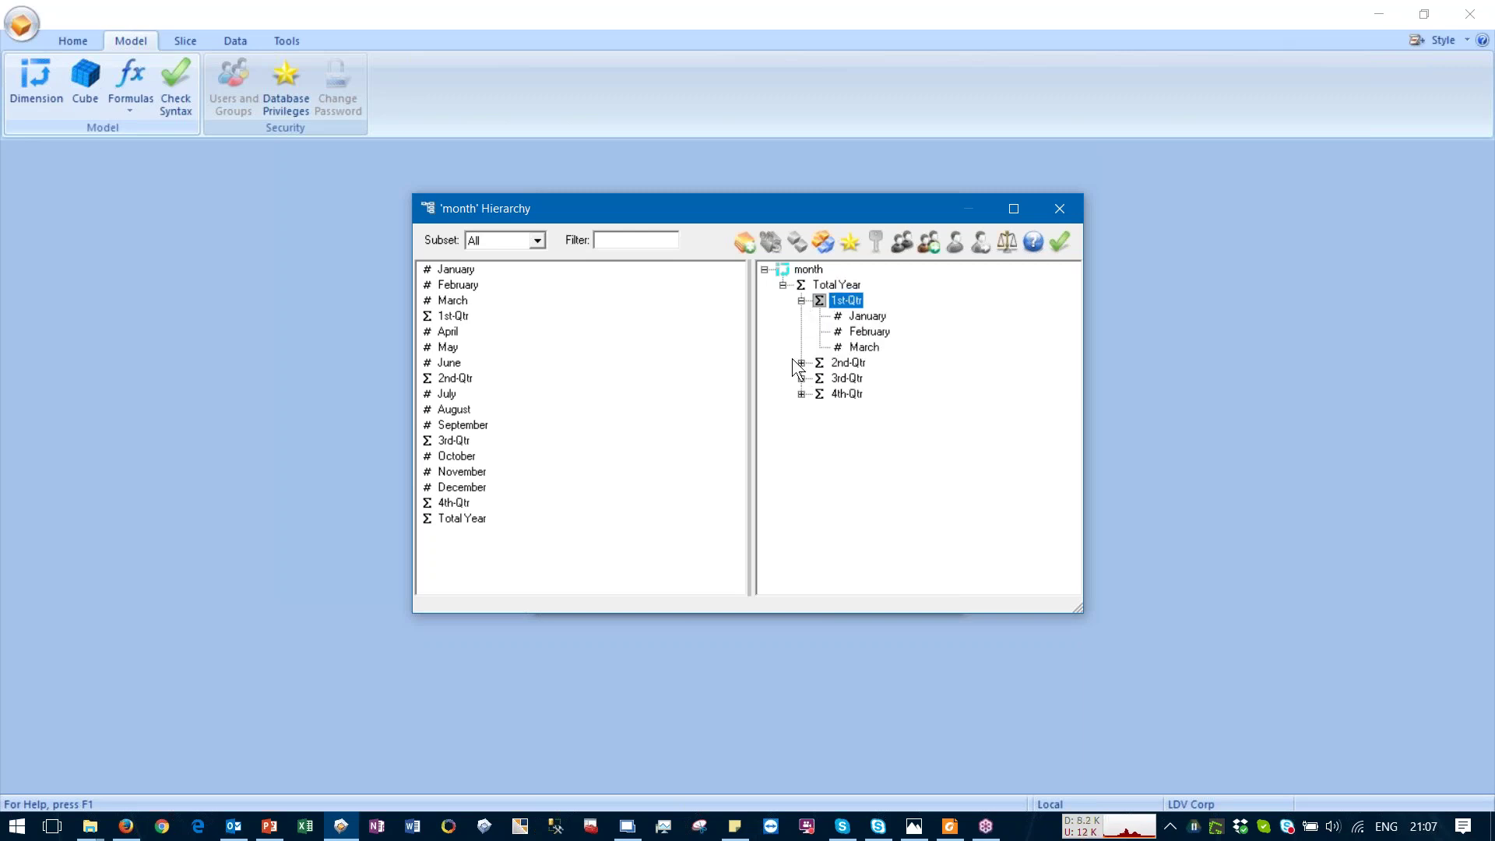
pyautogui.click(801, 362)
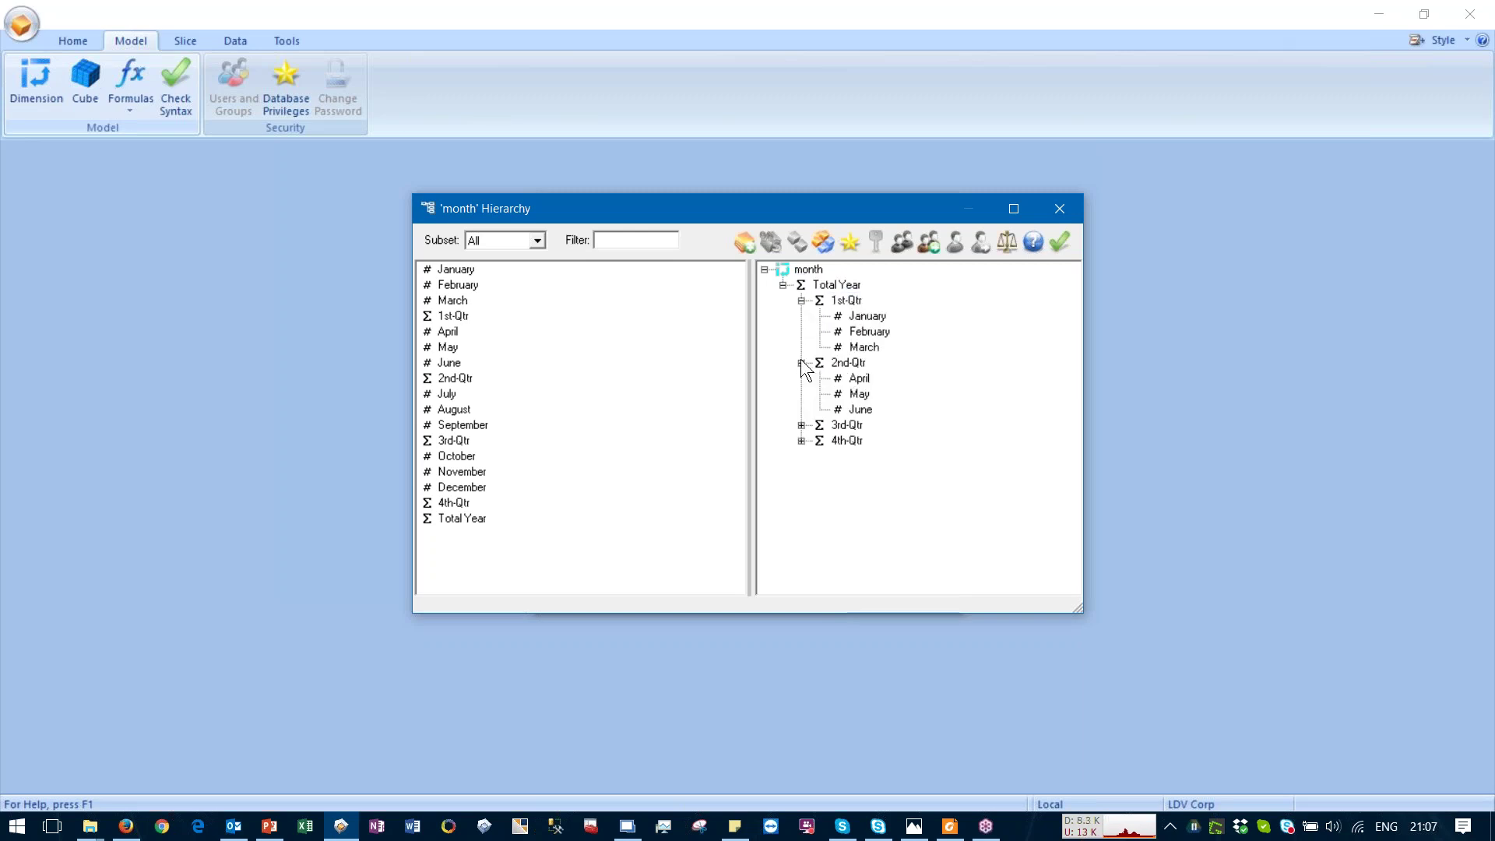
pyautogui.click(827, 285)
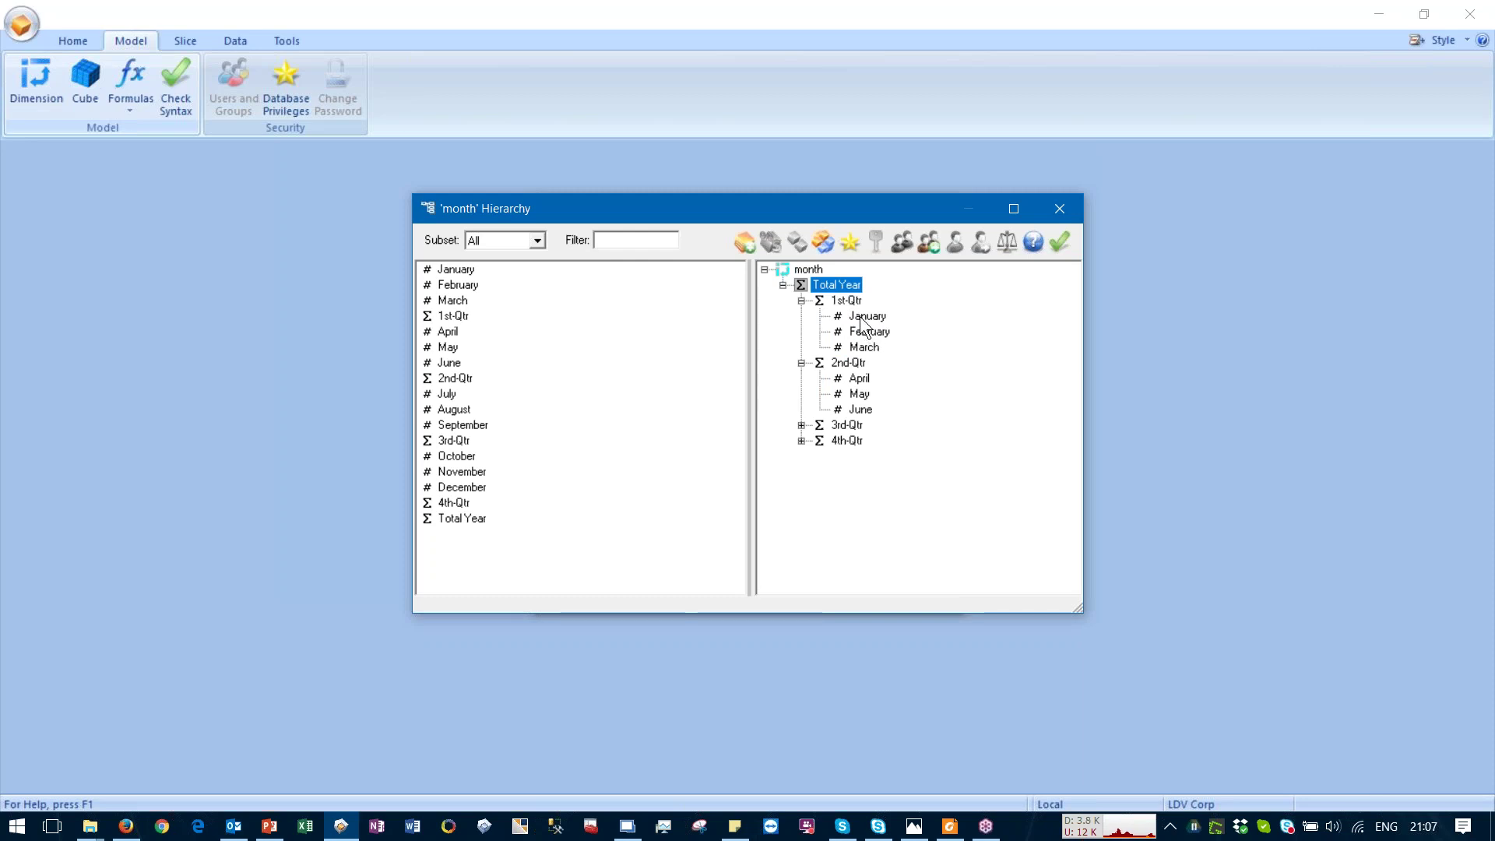
pyautogui.click(847, 301)
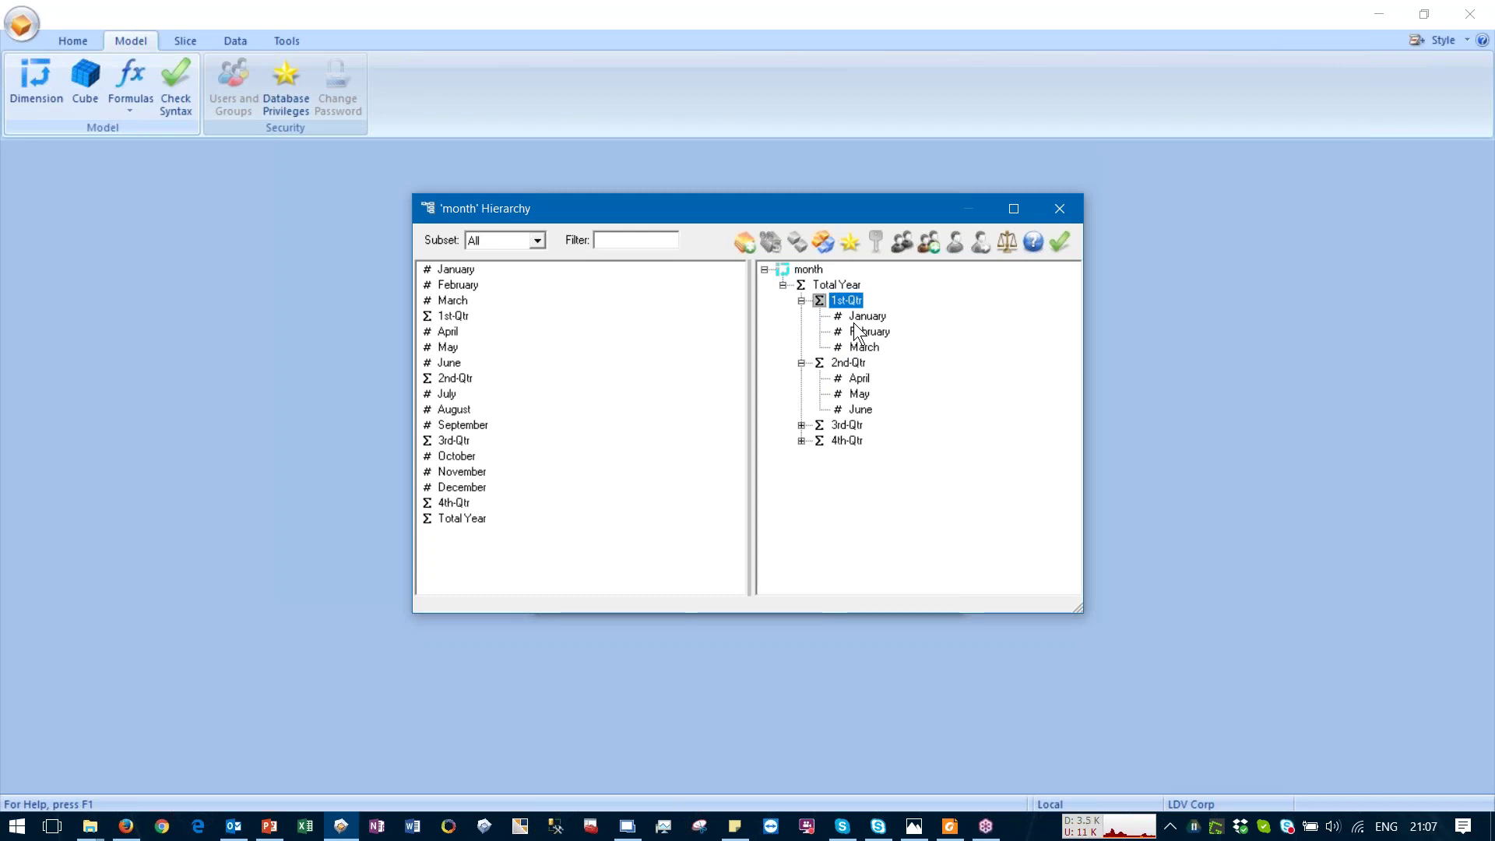
pyautogui.click(867, 317)
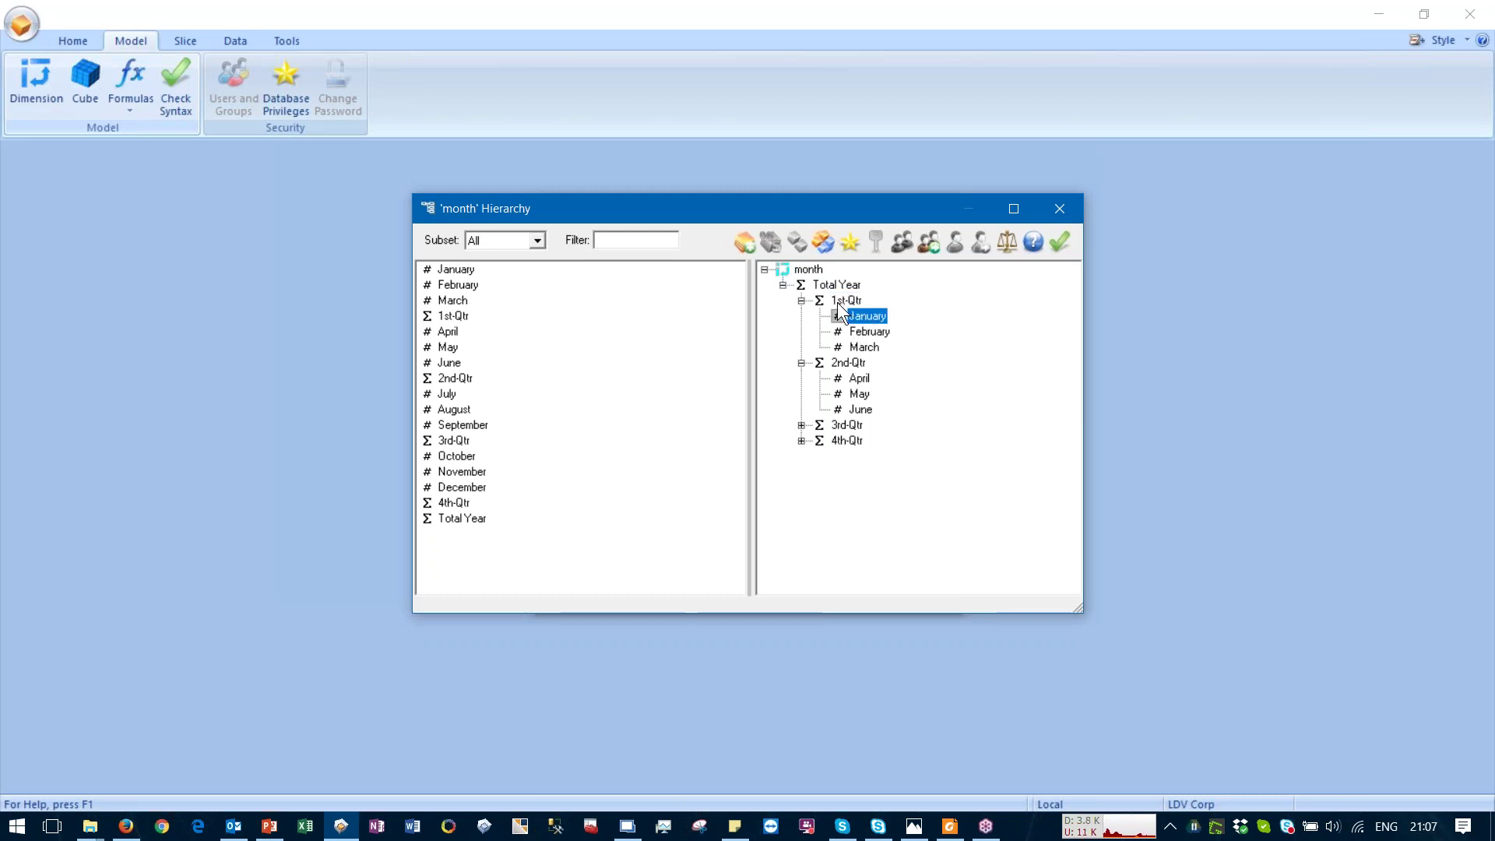
pyautogui.click(830, 298)
pyautogui.press('Up')
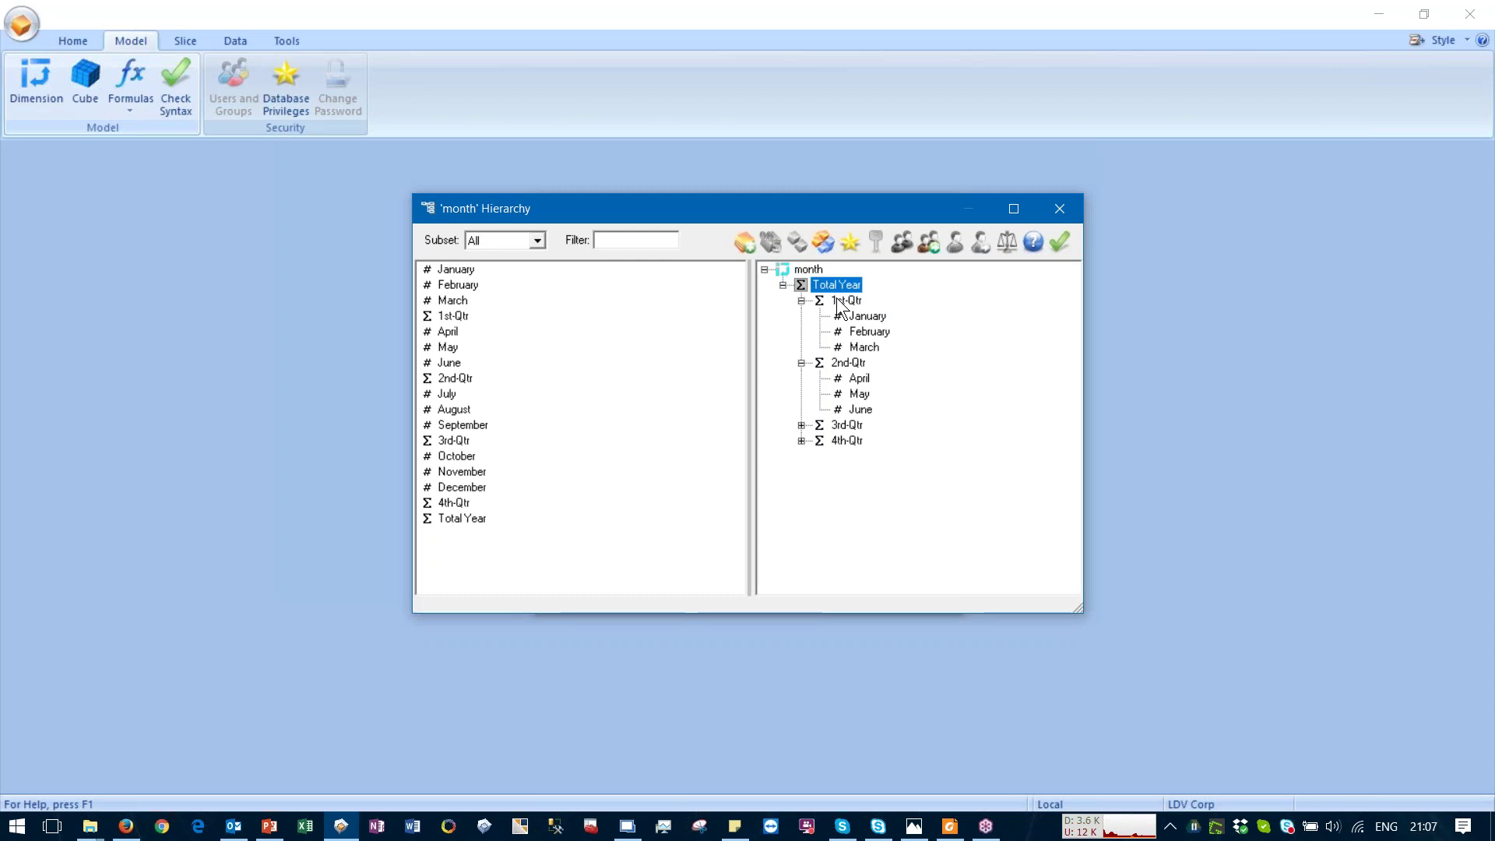
# Step: Add a new member named HY1 directly after Total Year in the month member list
pyautogui.doubleClick(461, 523)
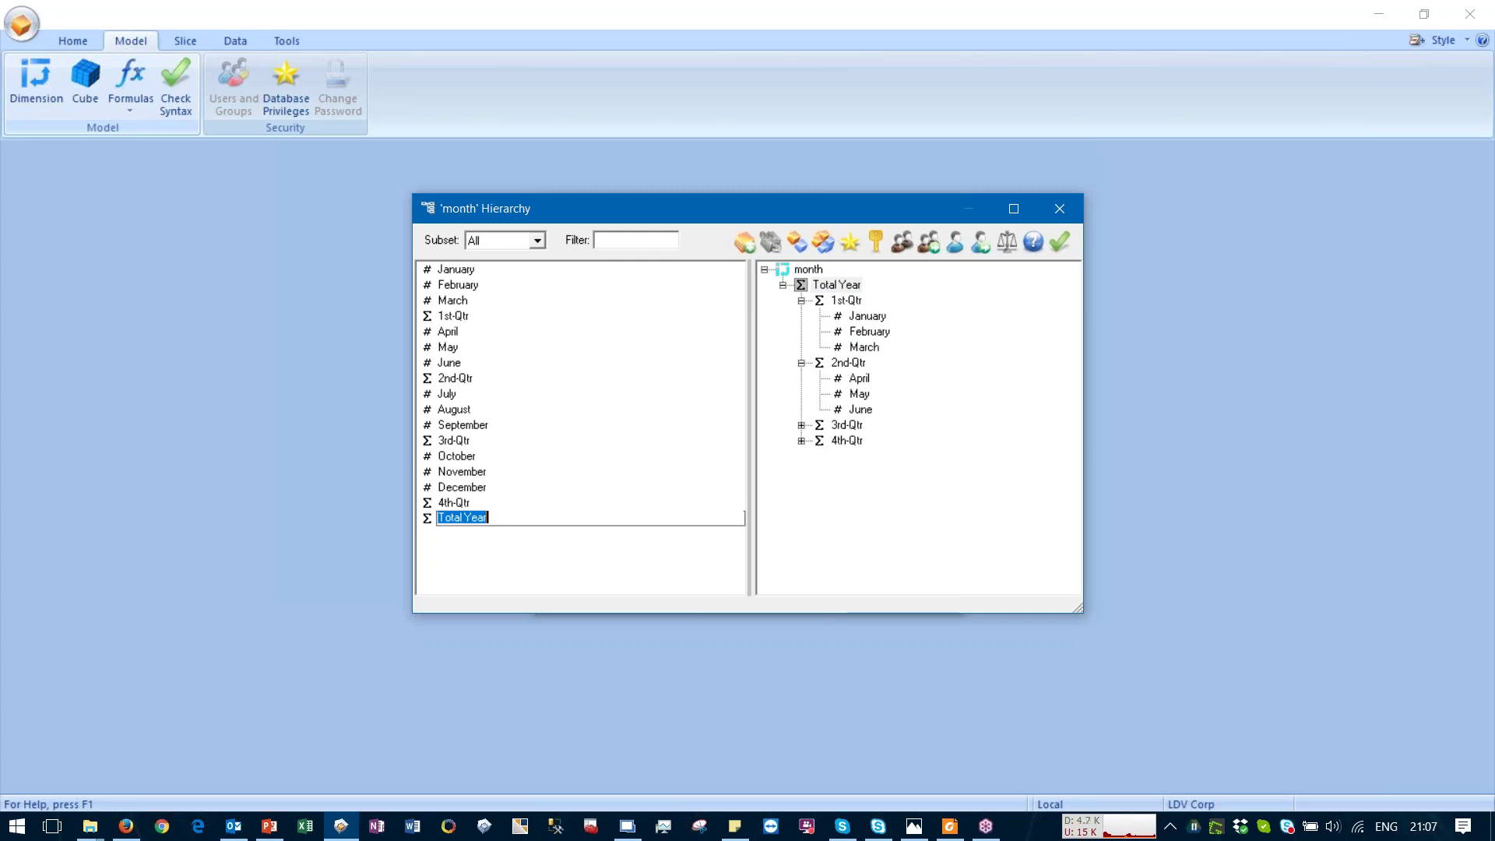
pyautogui.press('Return')
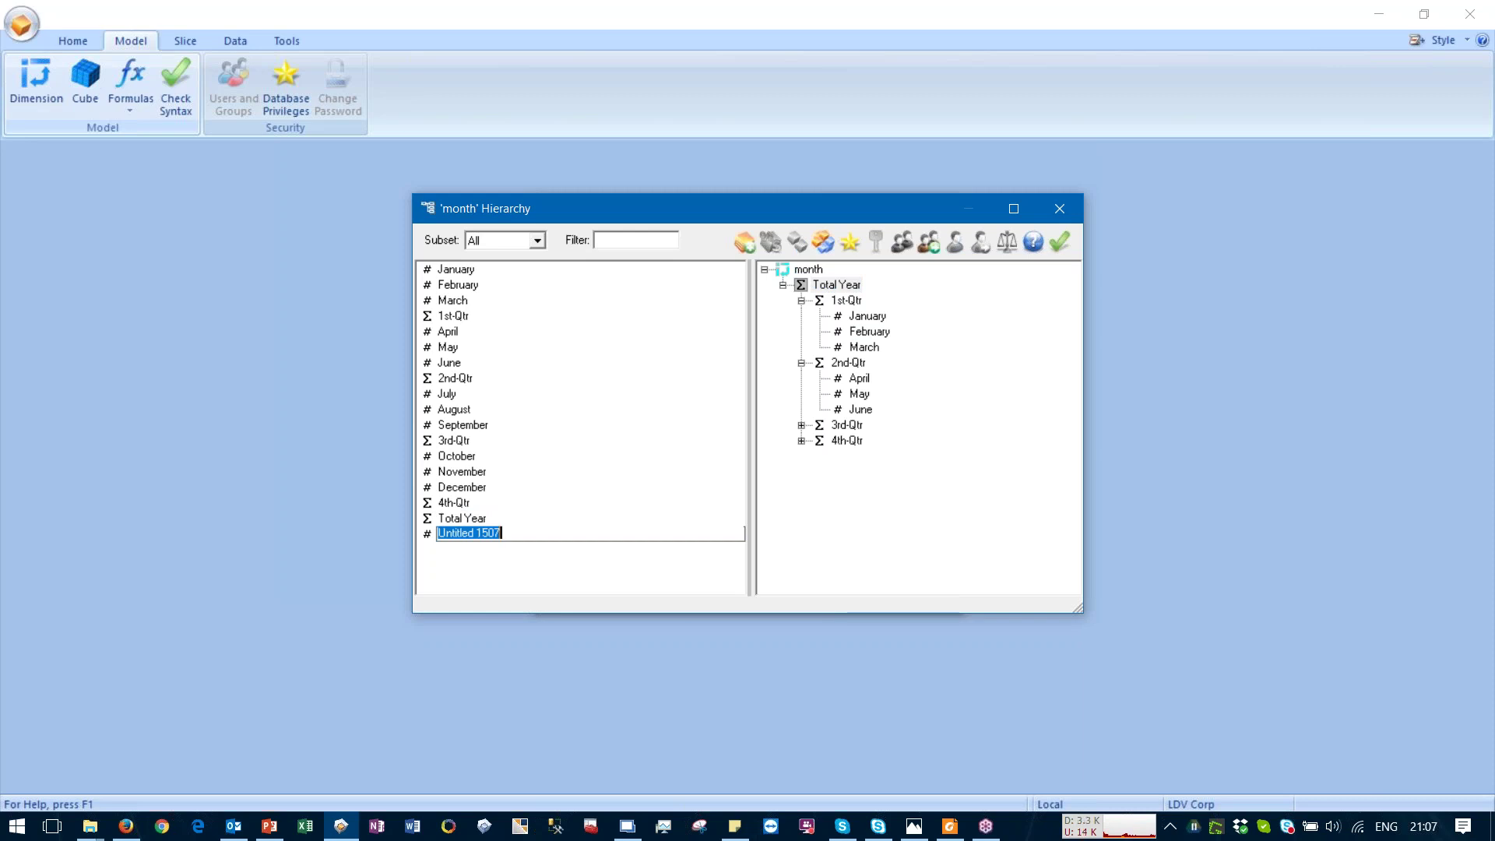
pyautogui.write('H1')
pyautogui.press('BackSpace')
pyautogui.write('HY1')
pyautogui.press('BackSpace')
pyautogui.press('BackSpace')
pyautogui.press('BackSpace')
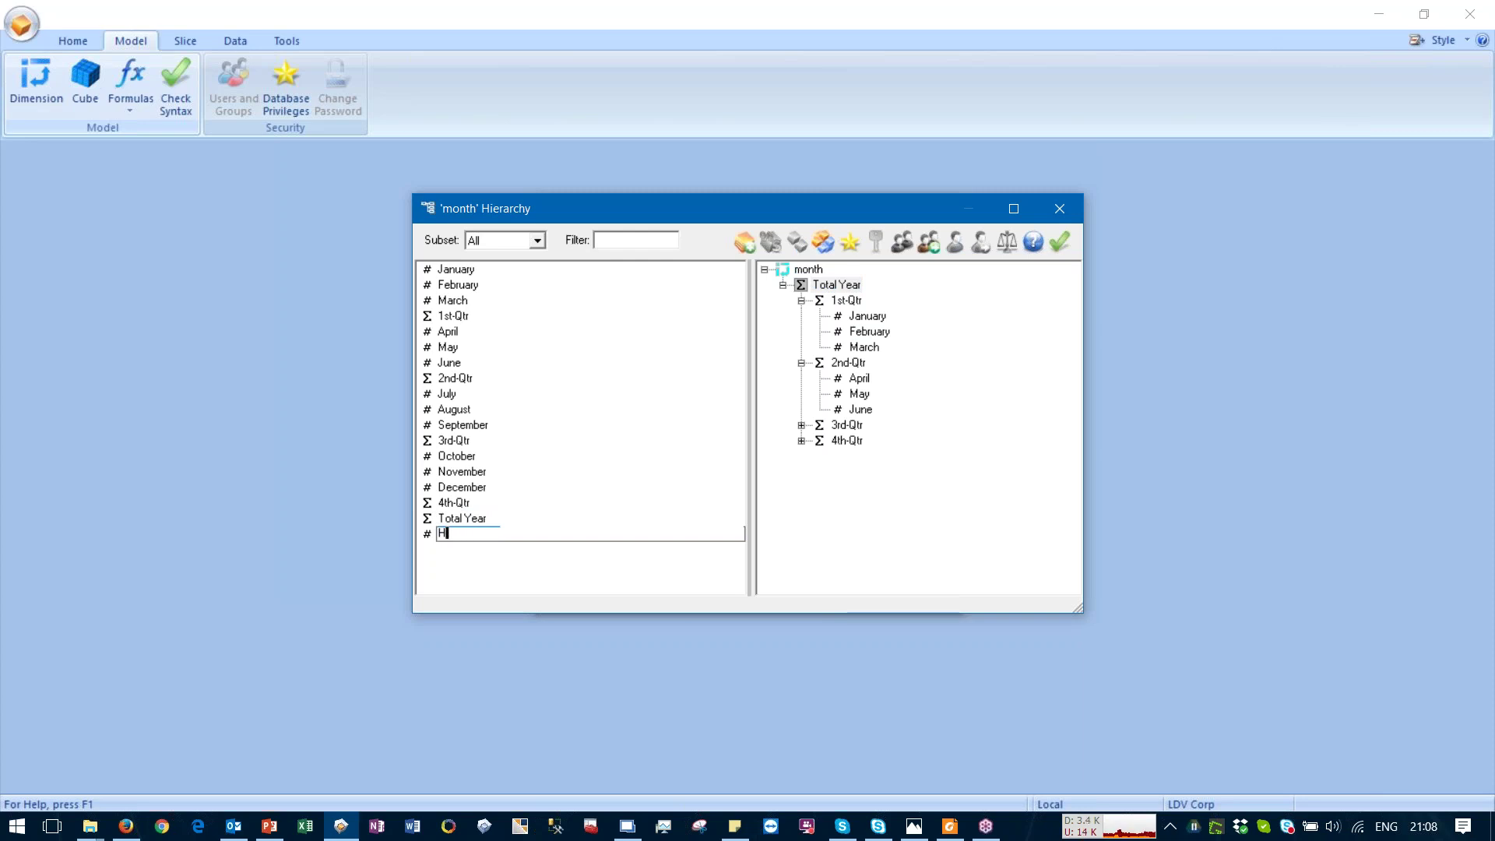
pyautogui.write('Y1')
pyautogui.click(507, 548)
pyautogui.click(476, 533)
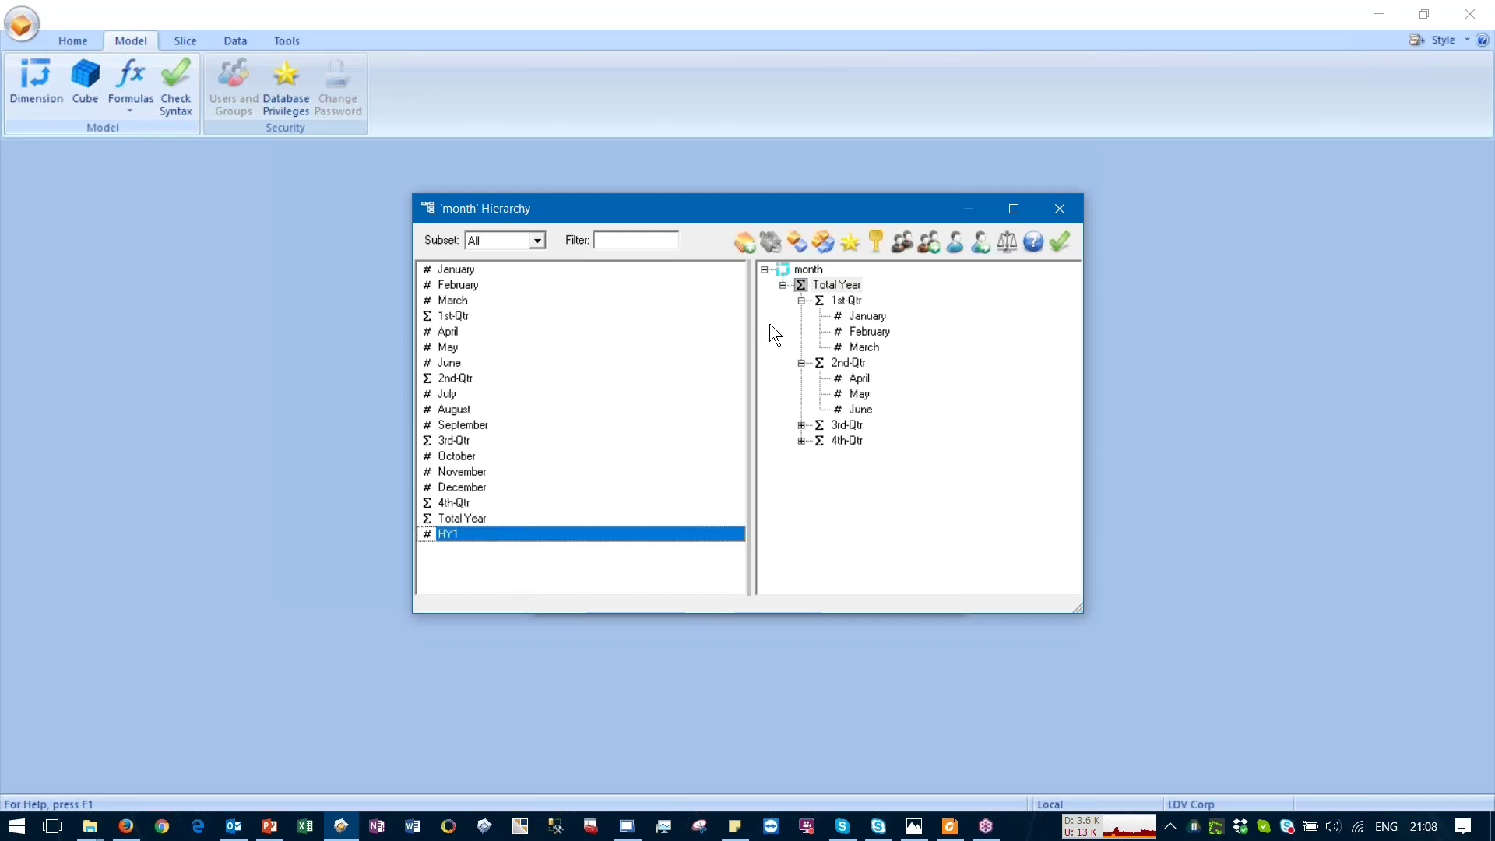
# Step: Add another member named HY2 and place it below HY1 in the member list
pyautogui.click(744, 241)
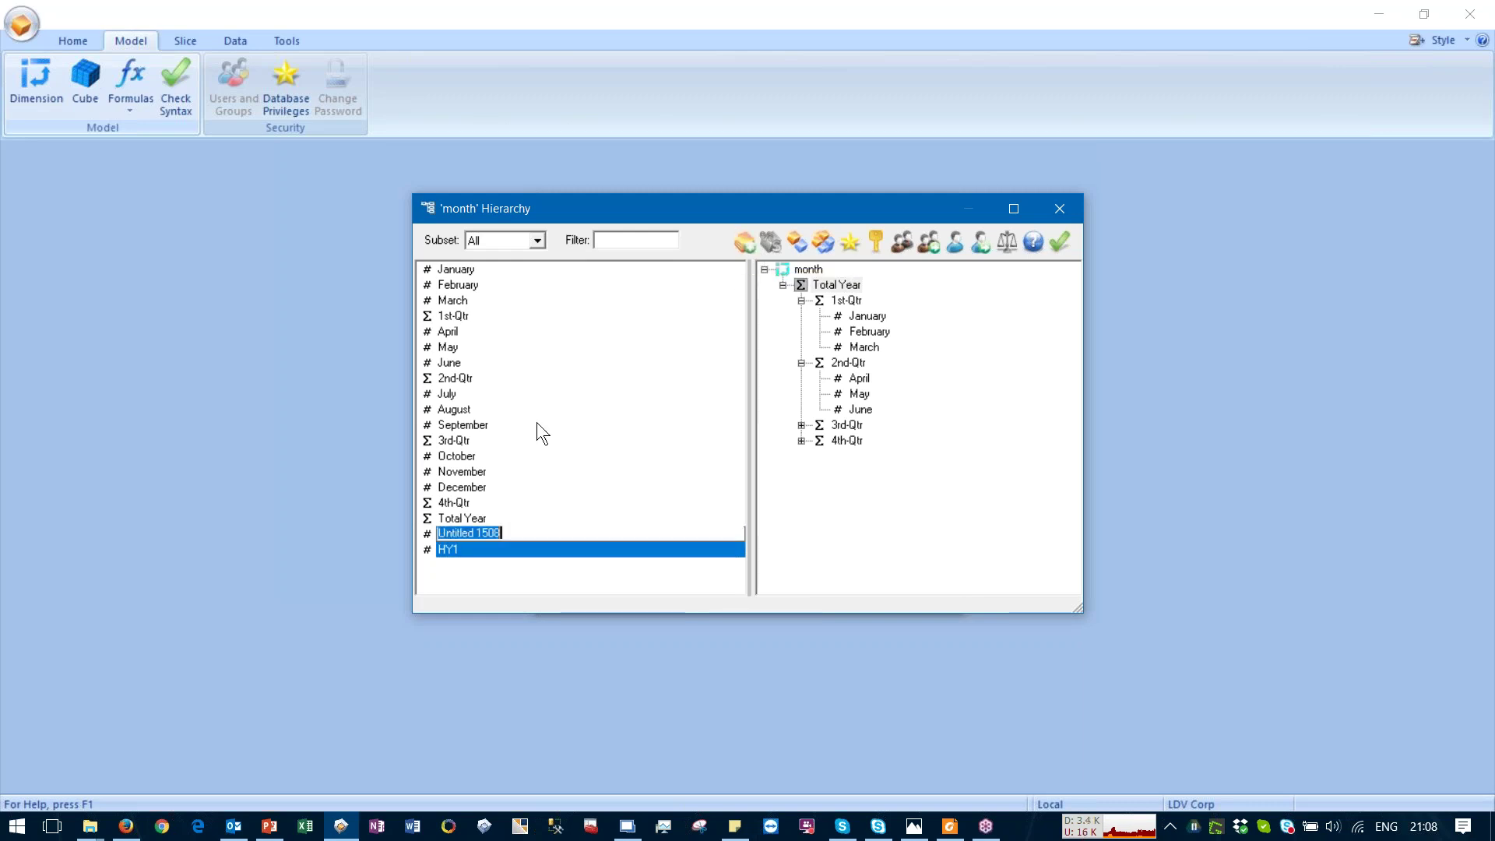
pyautogui.write('HY')
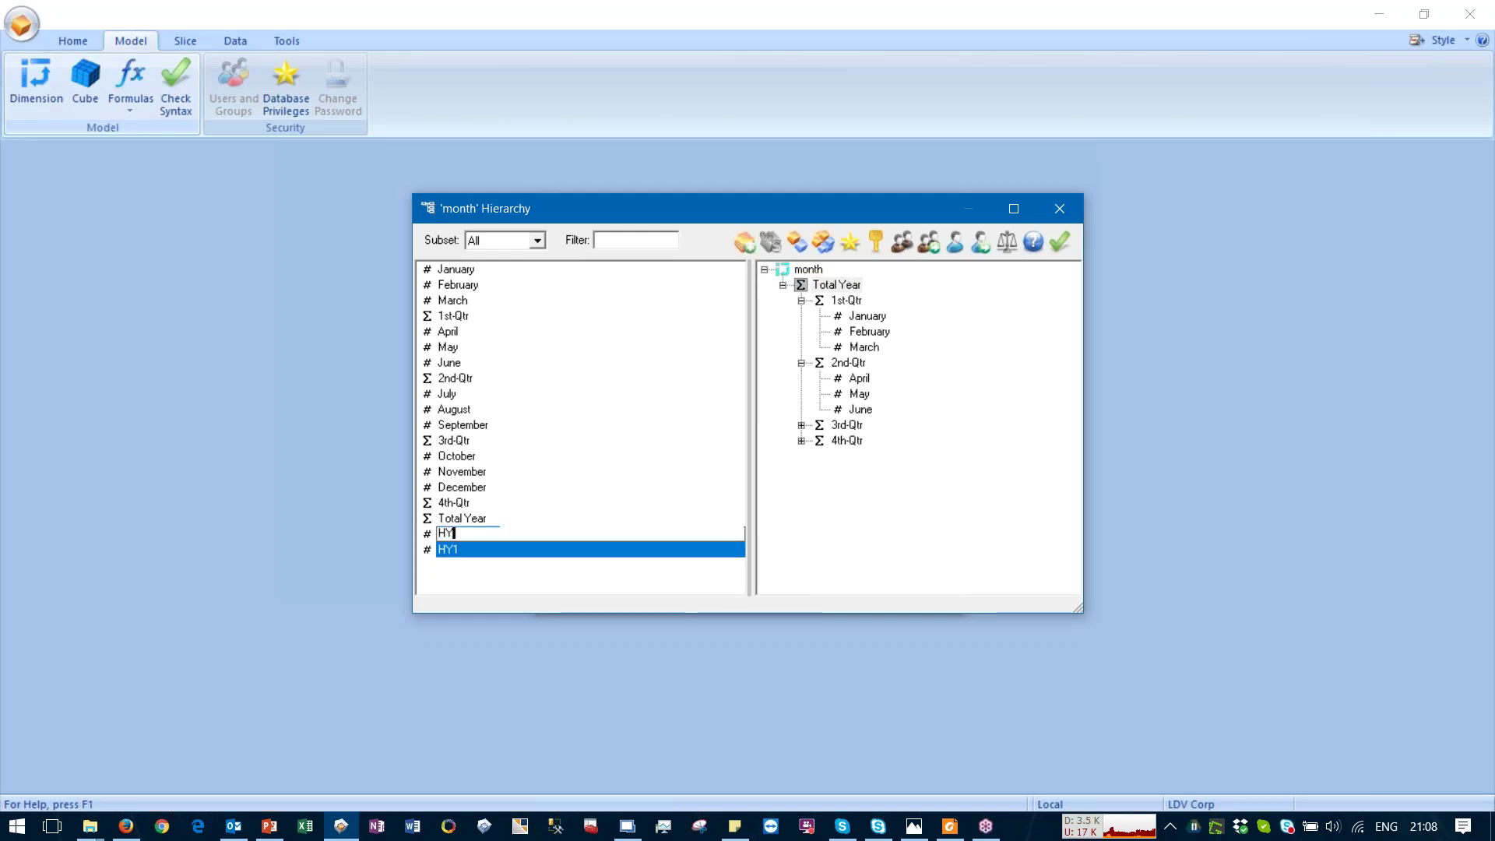
pyautogui.write('2')
pyautogui.press('Return')
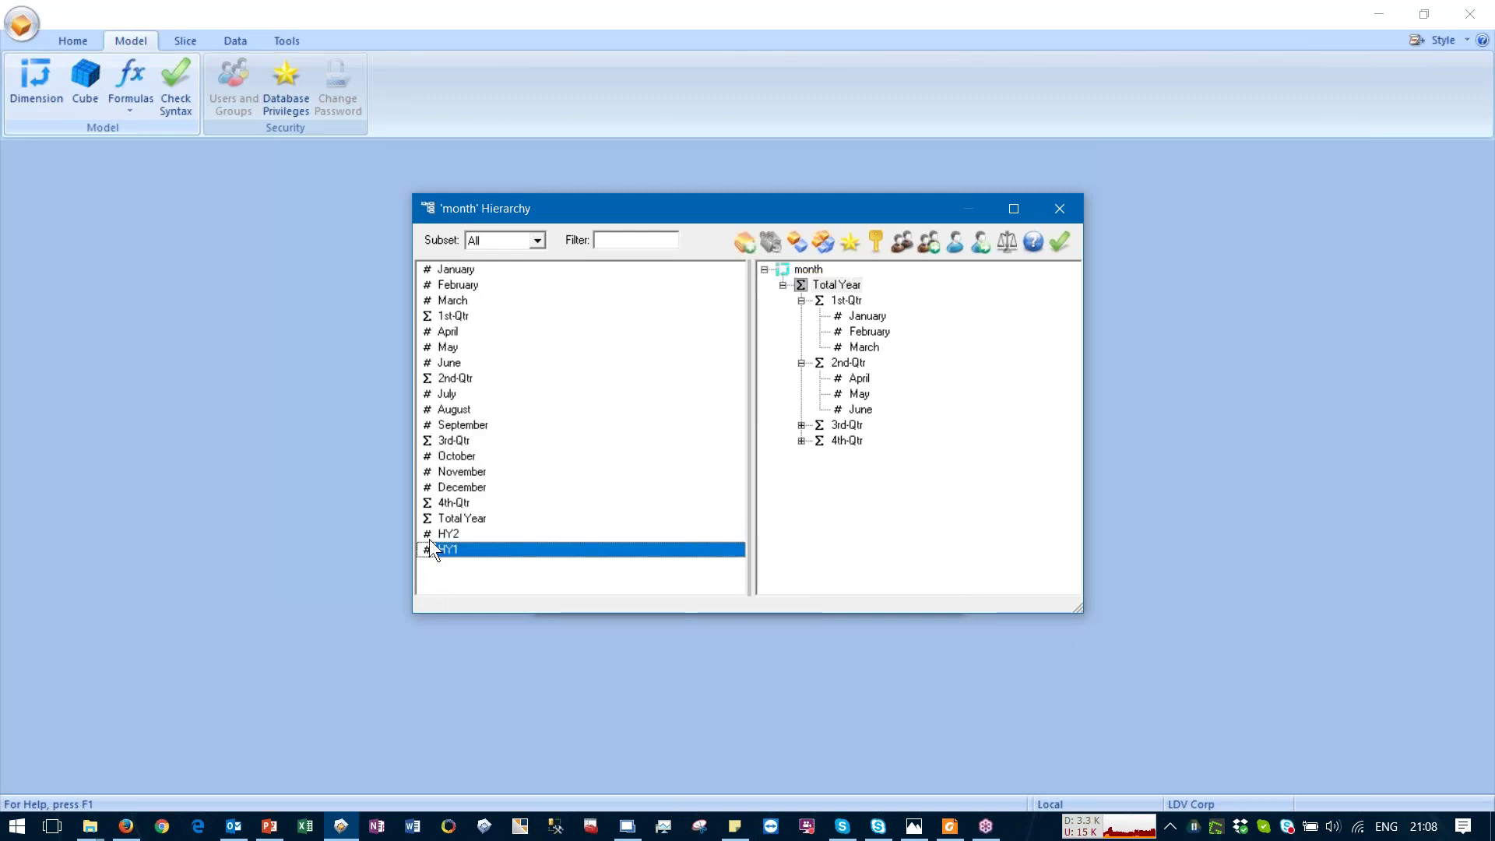
pyautogui.click(429, 537)
pyautogui.moveTo(430, 540); pyautogui.dragTo(424, 580)
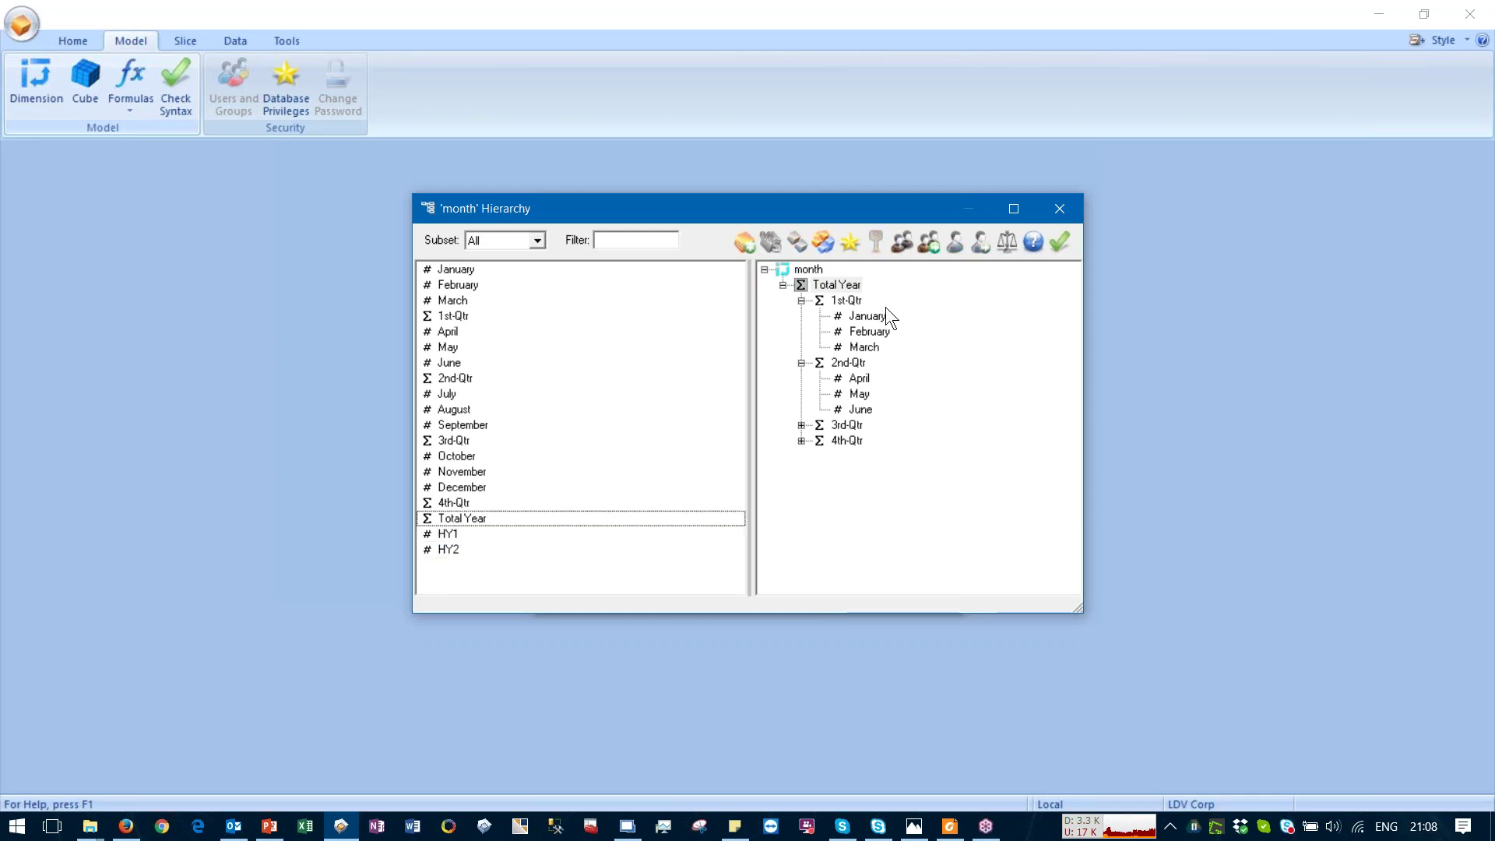
# Step: Collapse Total Year and add HY1 and HY2 to the month hierarchy as its siblings
pyautogui.click(787, 286)
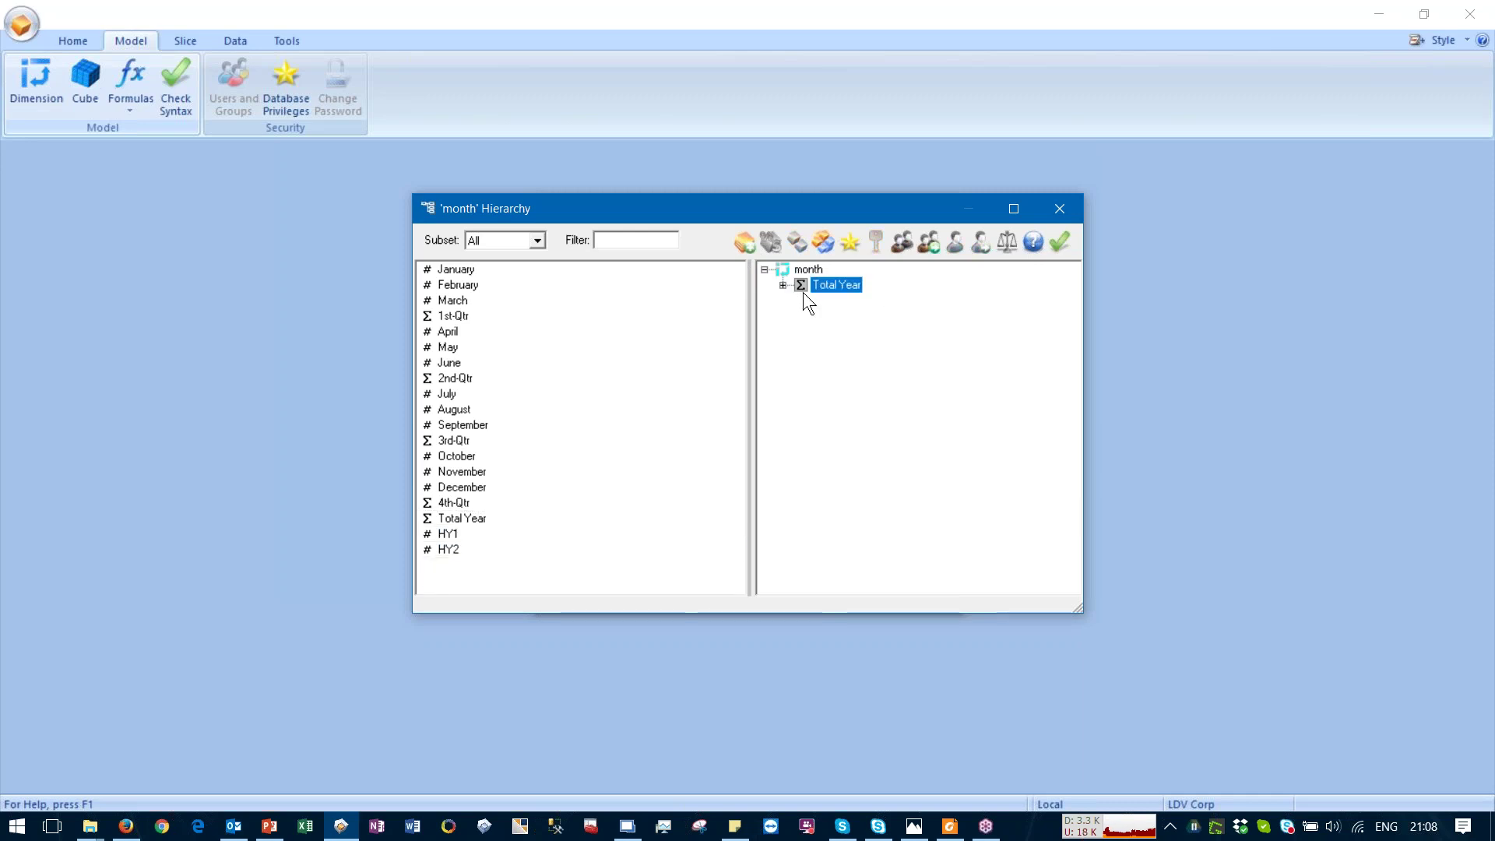
pyautogui.click(450, 534)
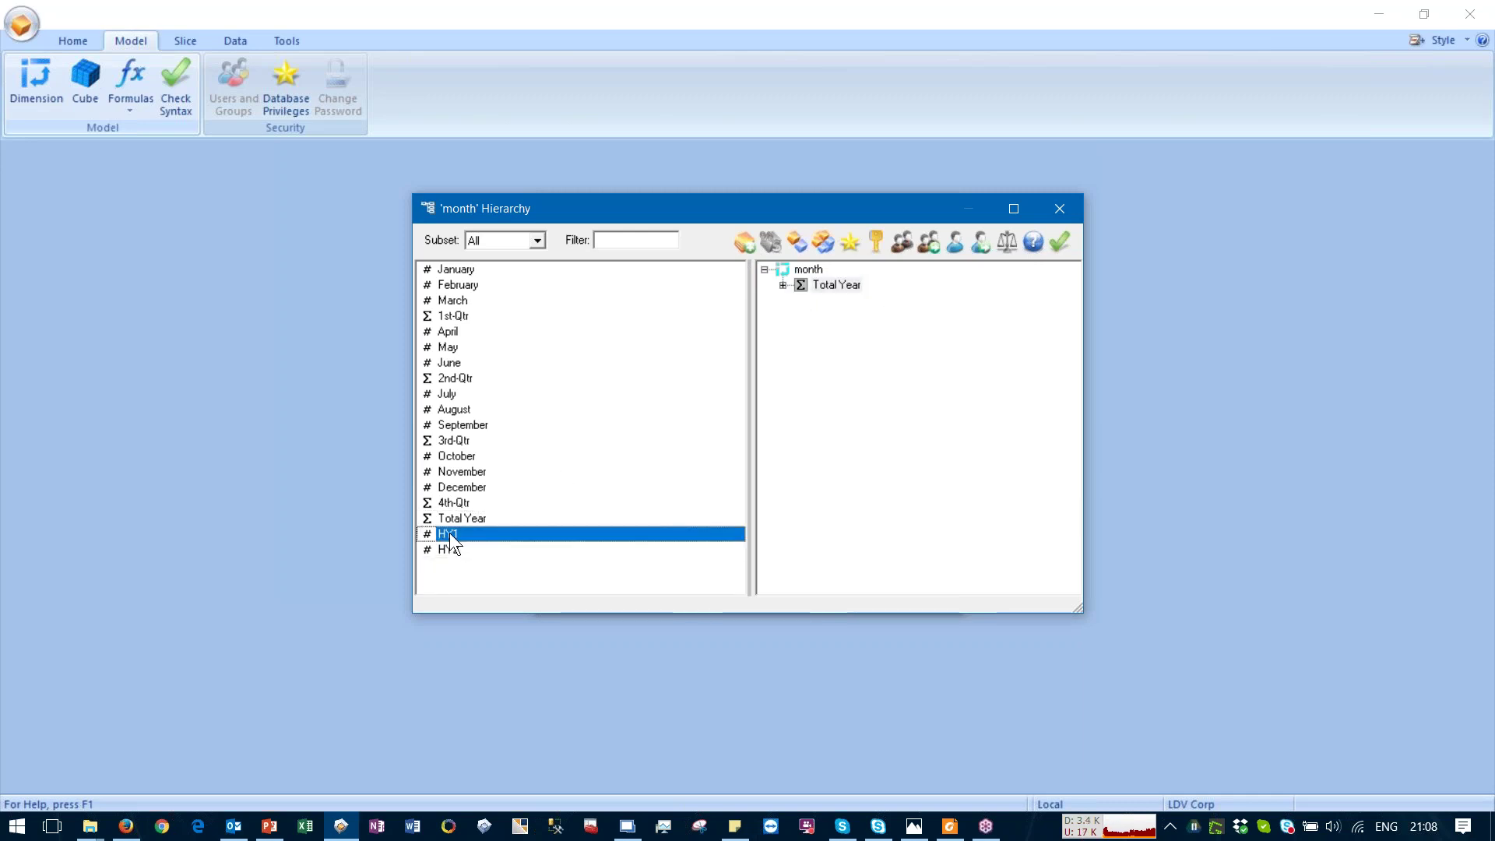
pyautogui.keyDown('shift'); pyautogui.click(450, 551); pyautogui.keyUp('shift')
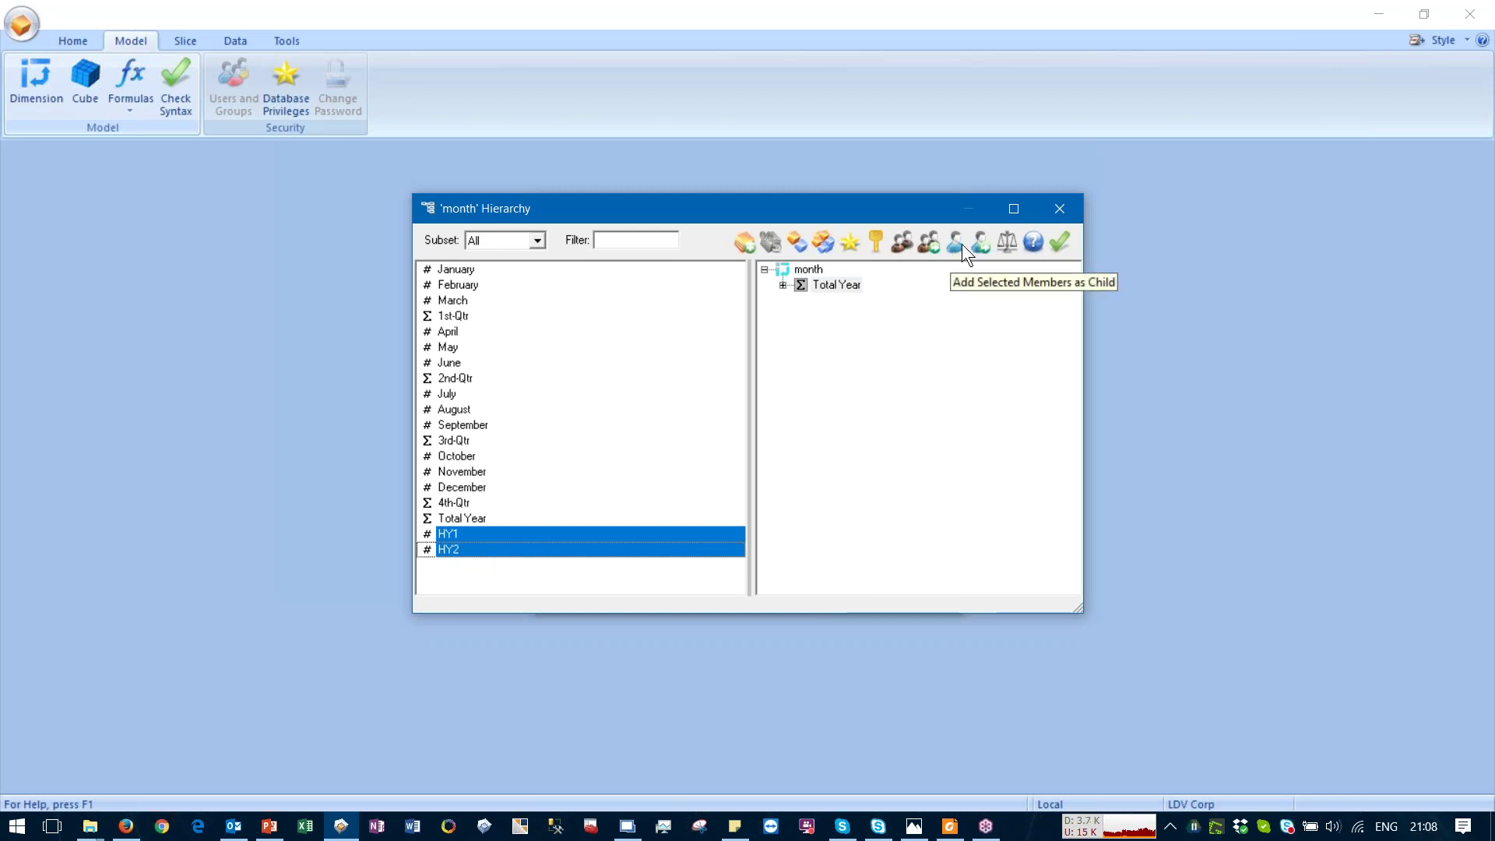
pyautogui.doubleClick(805, 285)
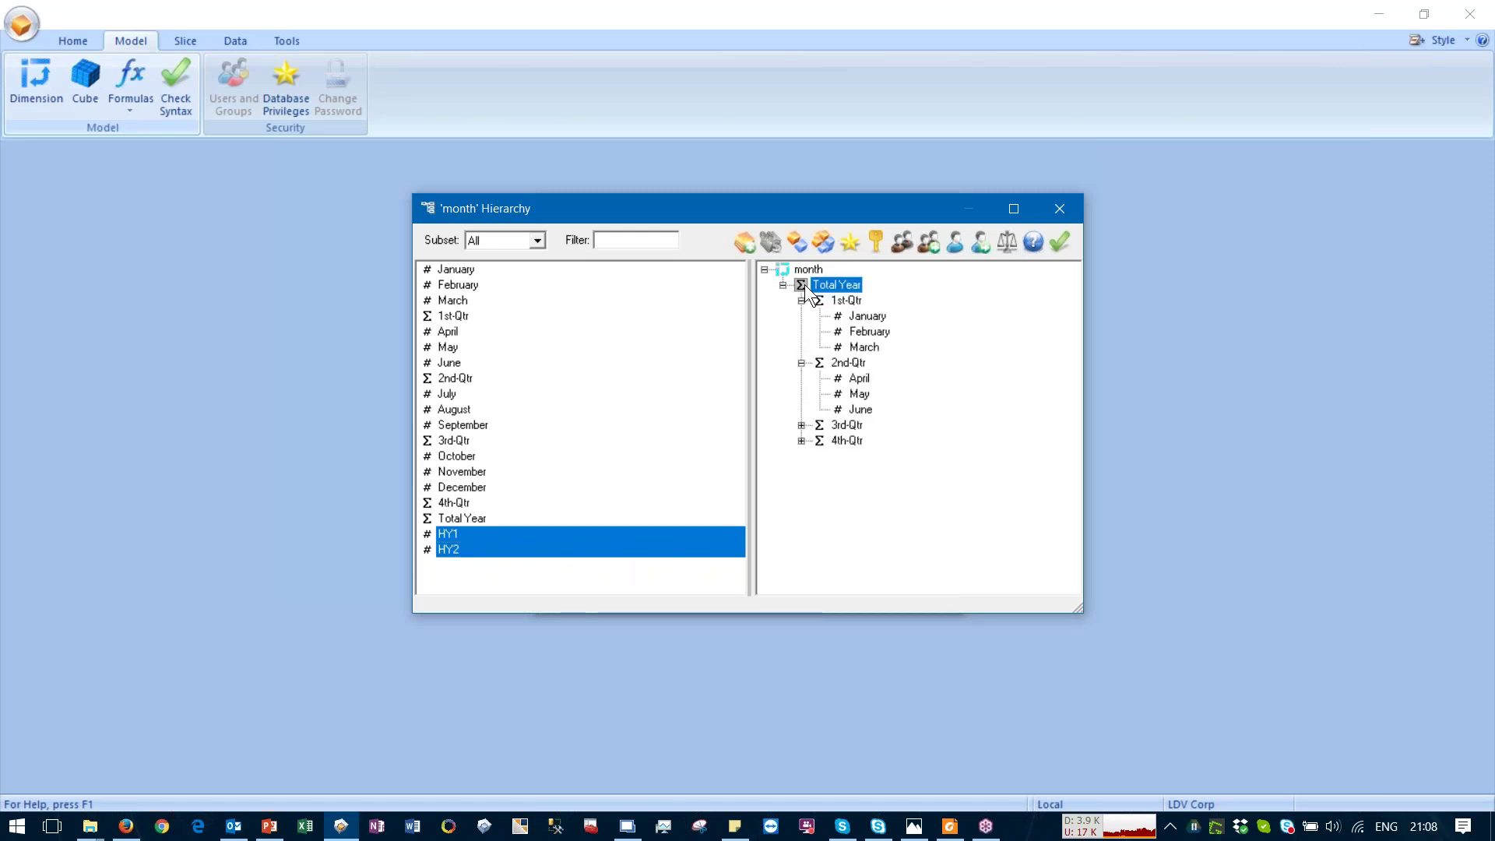
pyautogui.click(783, 285)
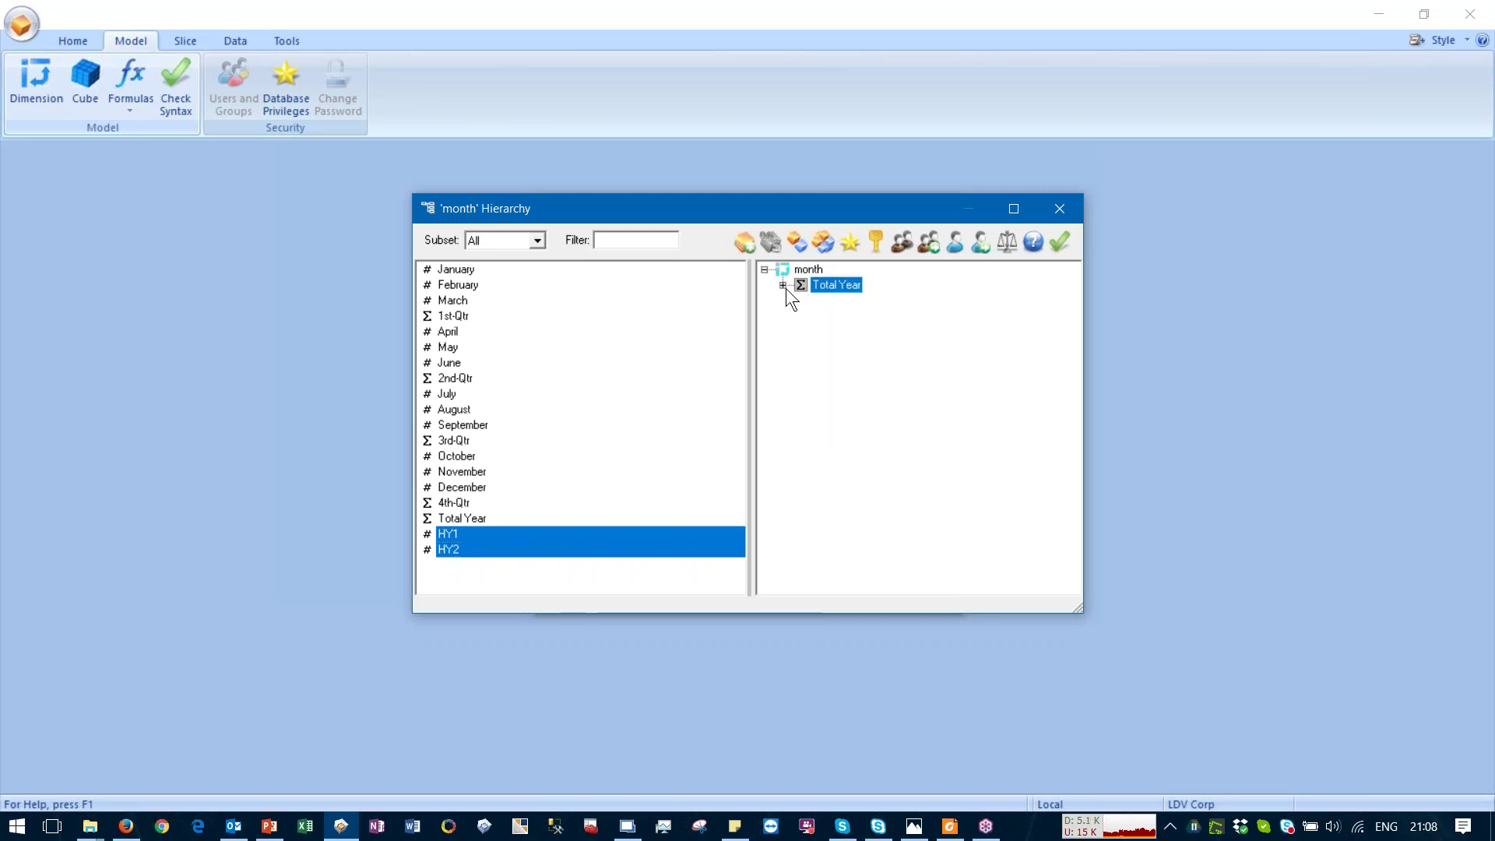
pyautogui.click(902, 245)
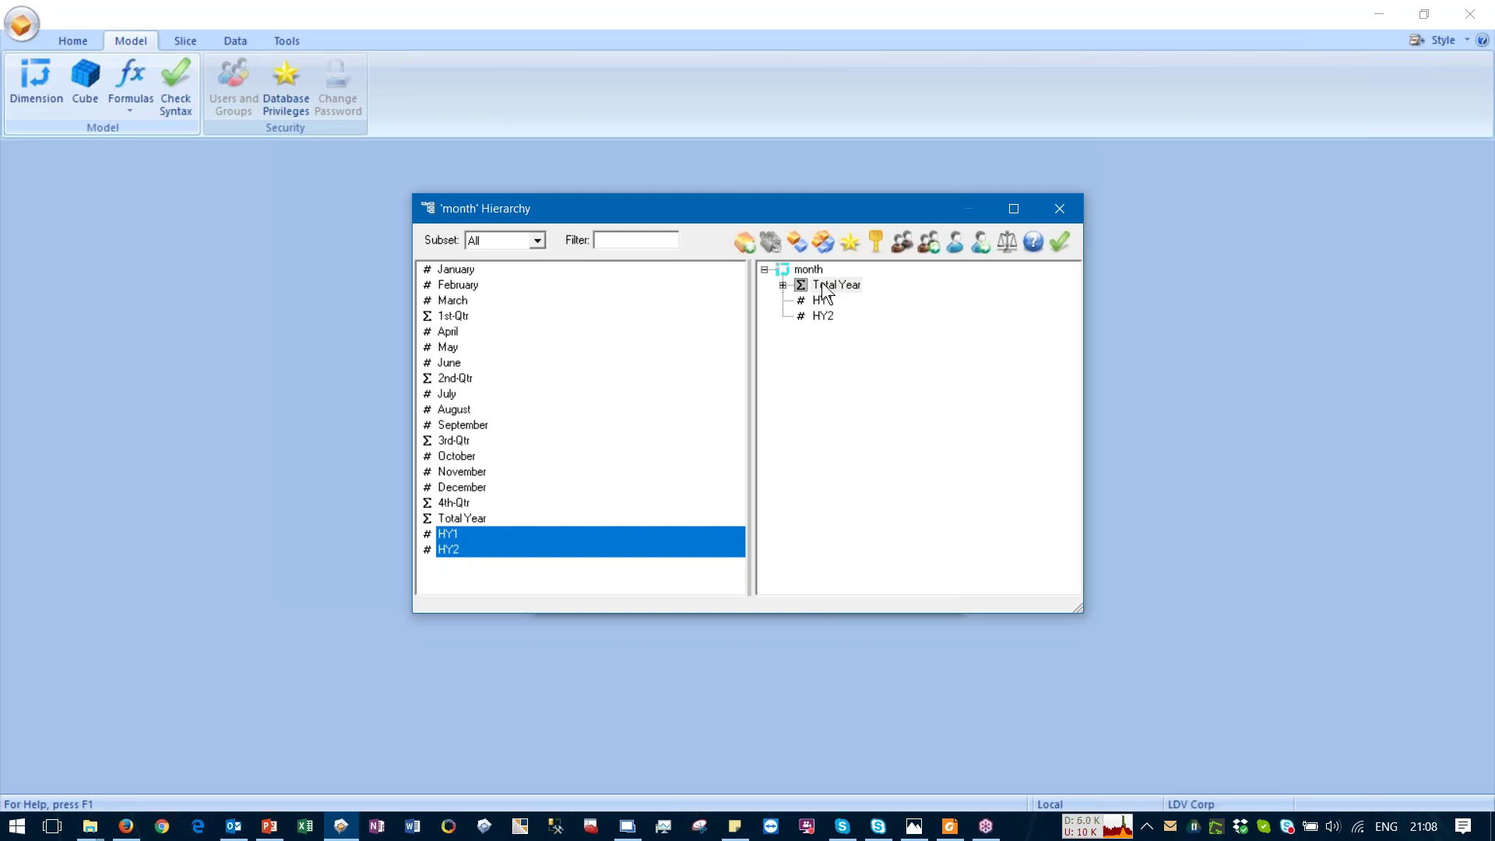
# Step: Try to add 1st-Qtr and 2nd-Qtr as children of HY1 in the hierarchy
pyautogui.click(458, 315)
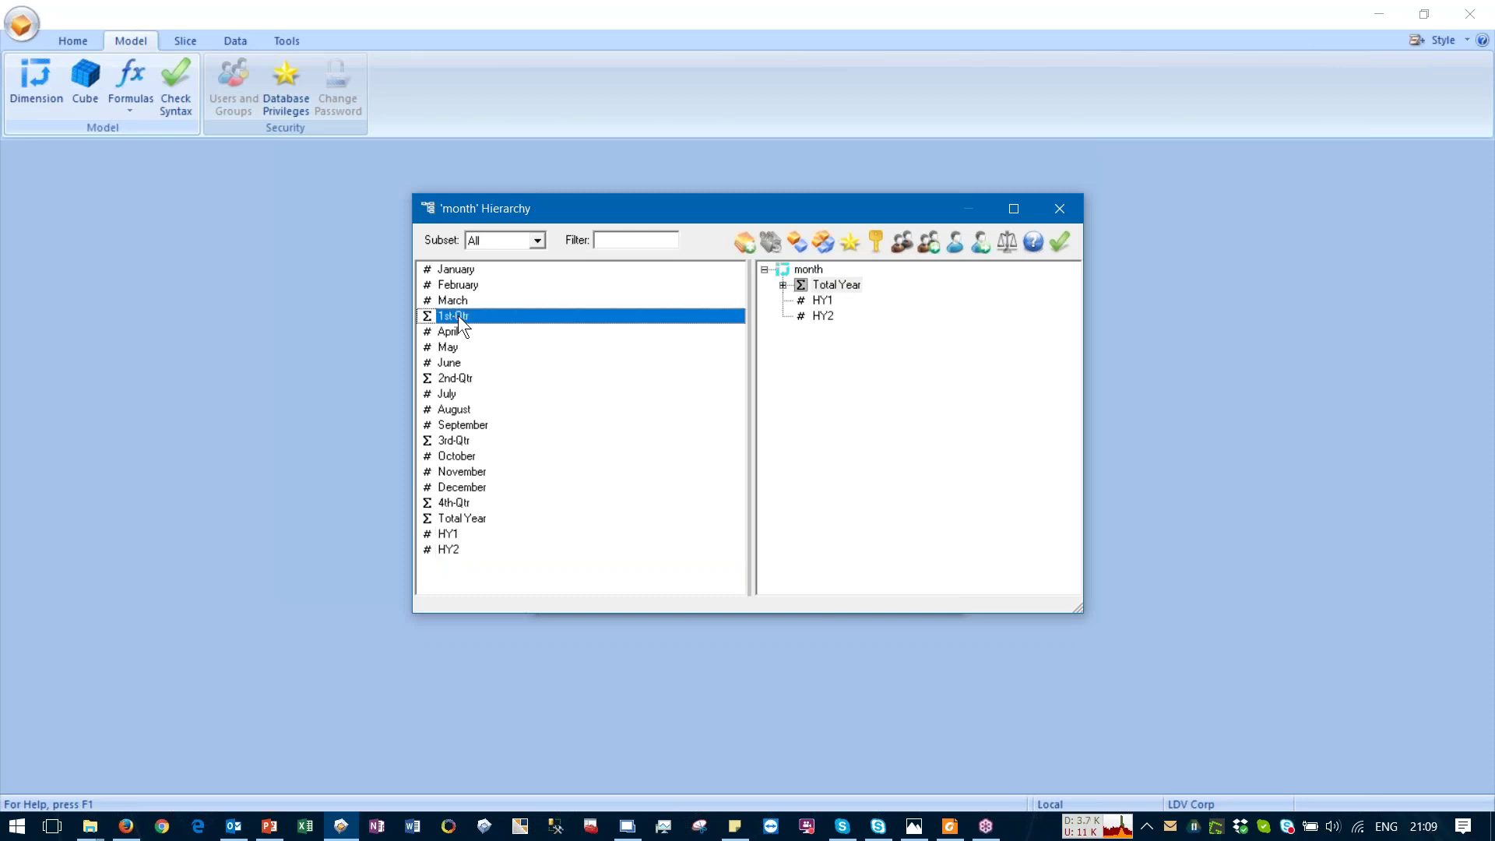
pyautogui.keyDown('ctrl'); pyautogui.click(448, 379); pyautogui.keyUp('ctrl')
pyautogui.click(823, 301)
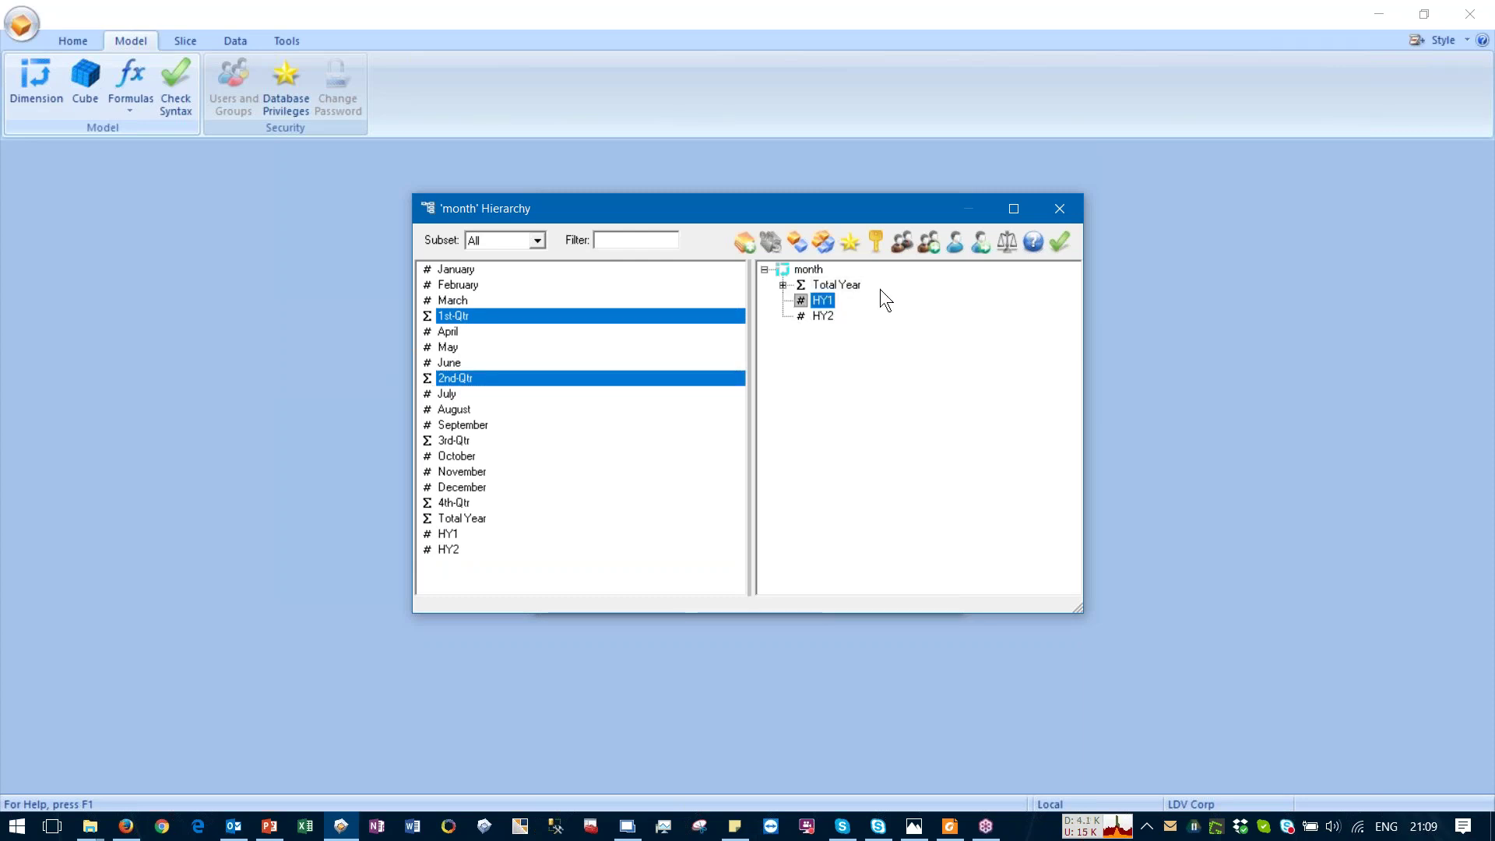
pyautogui.click(977, 243)
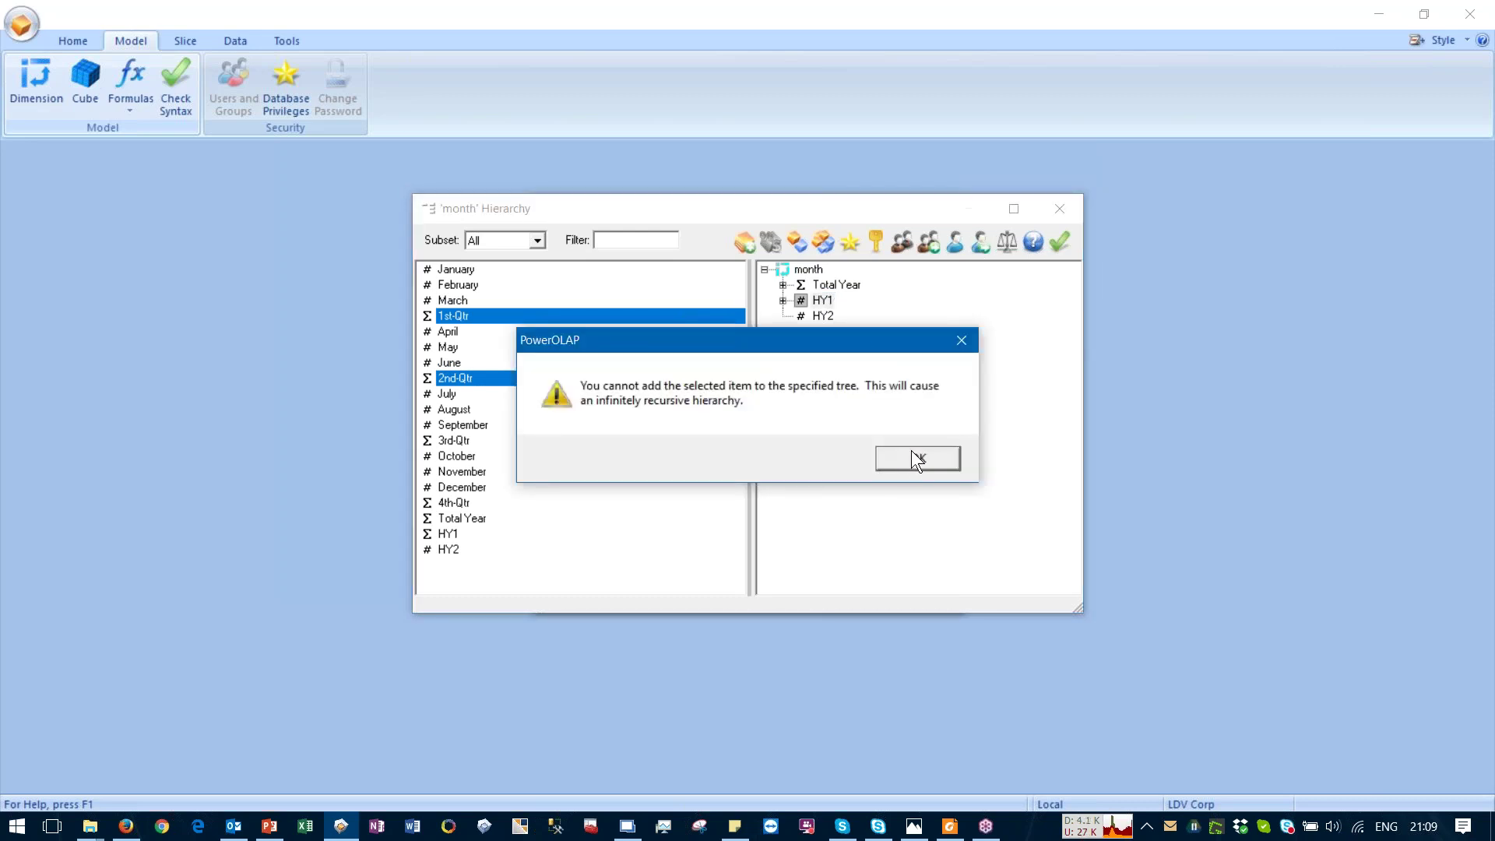
pyautogui.click(910, 450)
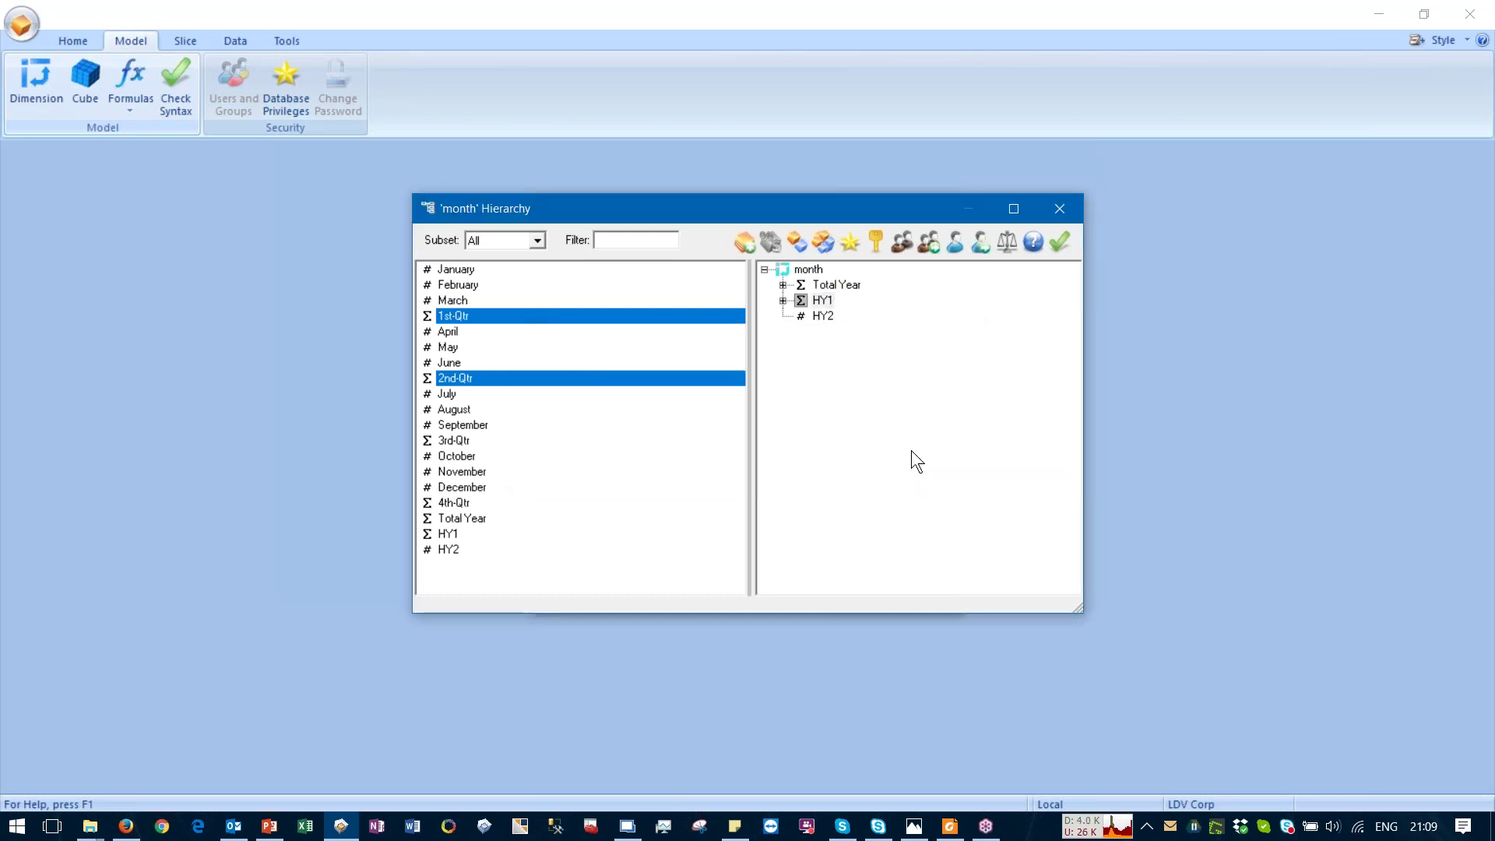
# Step: Delete all the members beneath HY1 and add only 1st-Qtr and 2nd-Qtr as its children
pyautogui.click(783, 301)
pyautogui.click(849, 316)
pyautogui.scroll(-1, 849, 323)
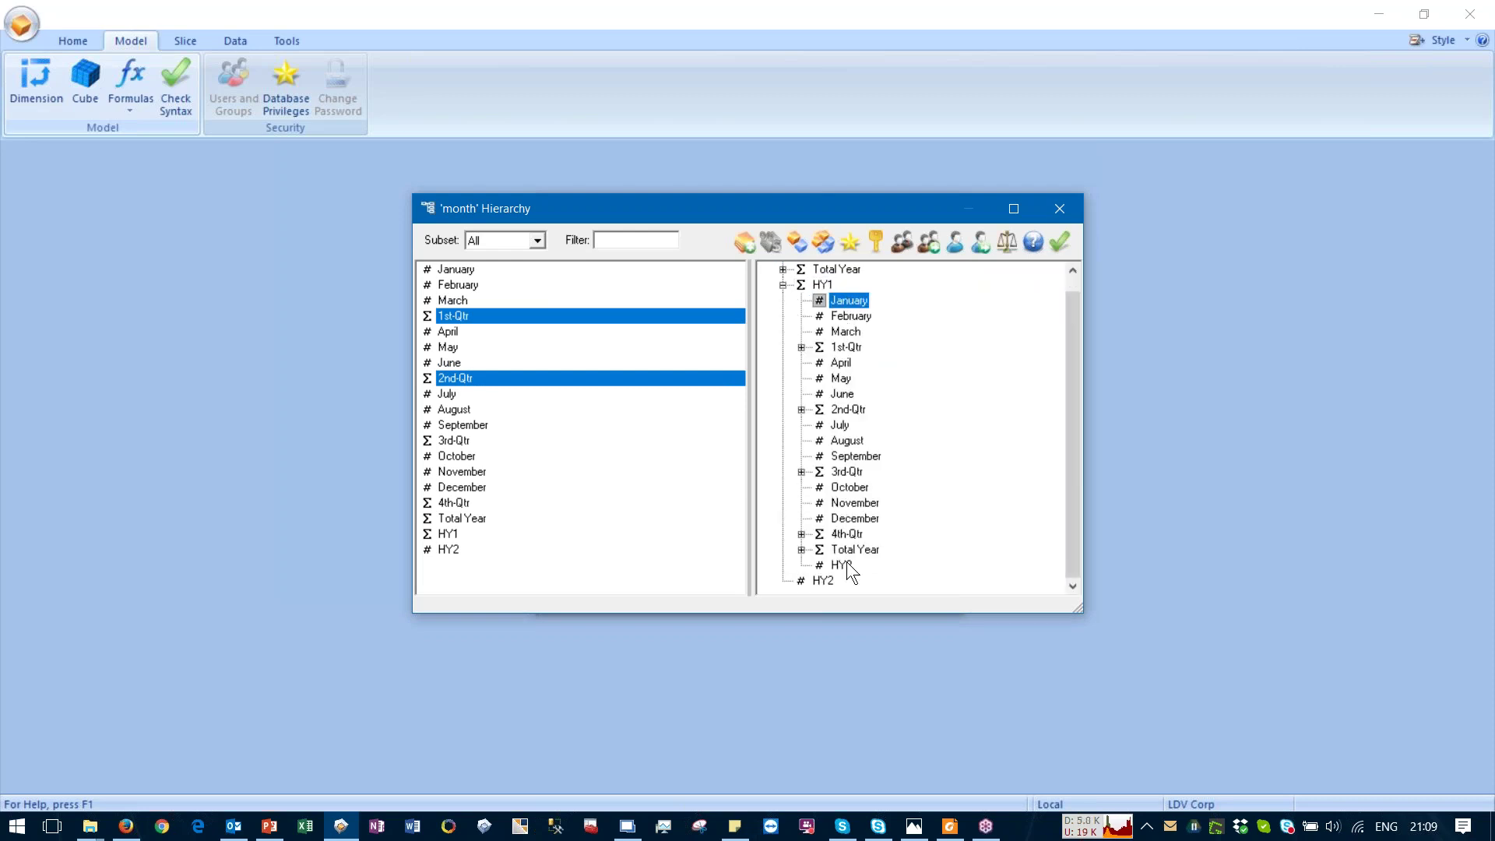
pyautogui.keyDown('shift'); pyautogui.click(834, 558); pyautogui.keyUp('shift')
pyautogui.press('Delete')
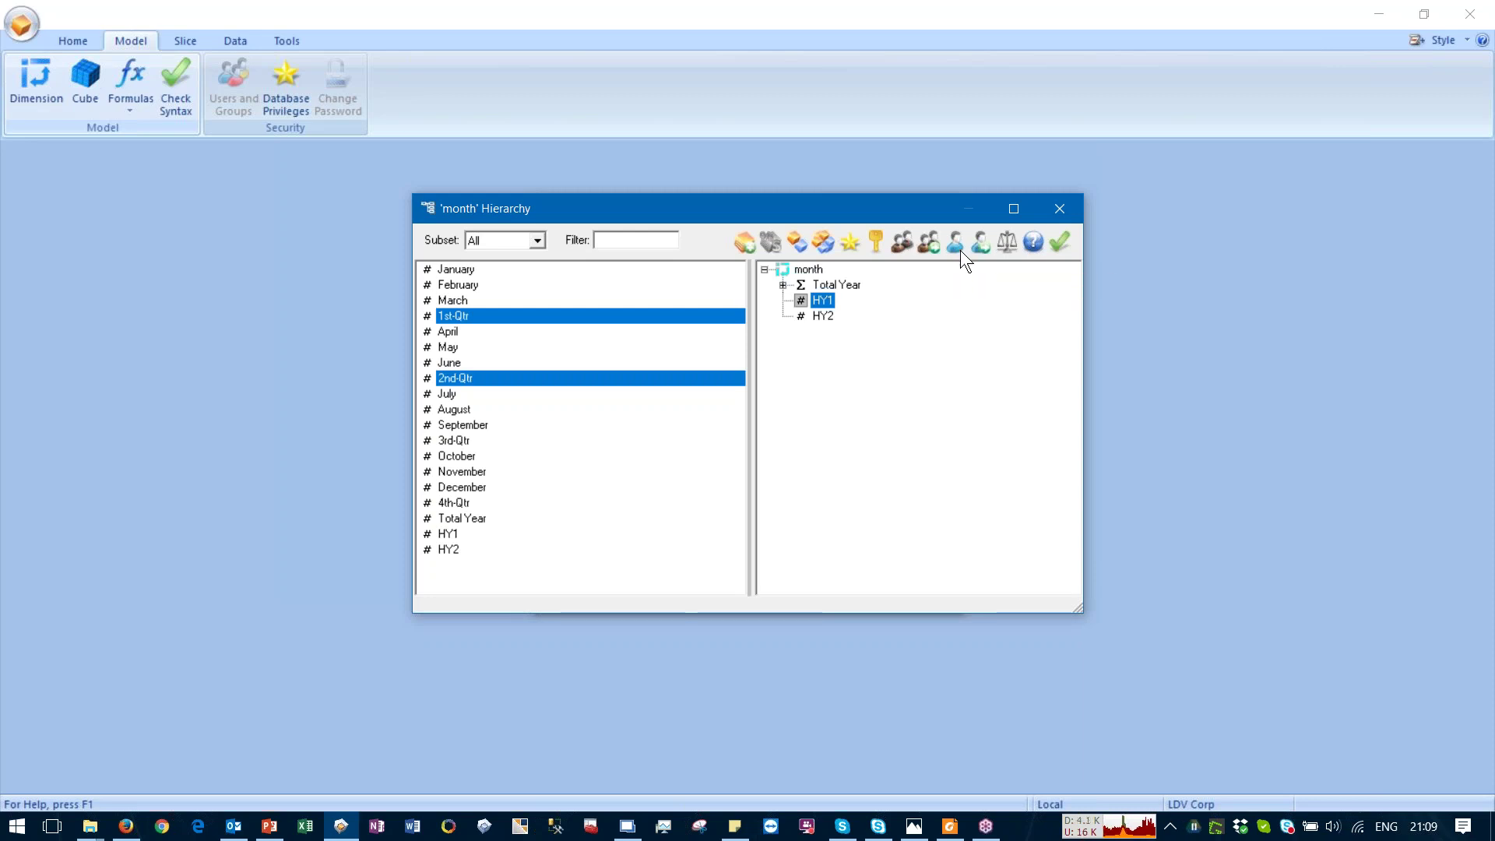
pyautogui.click(954, 250)
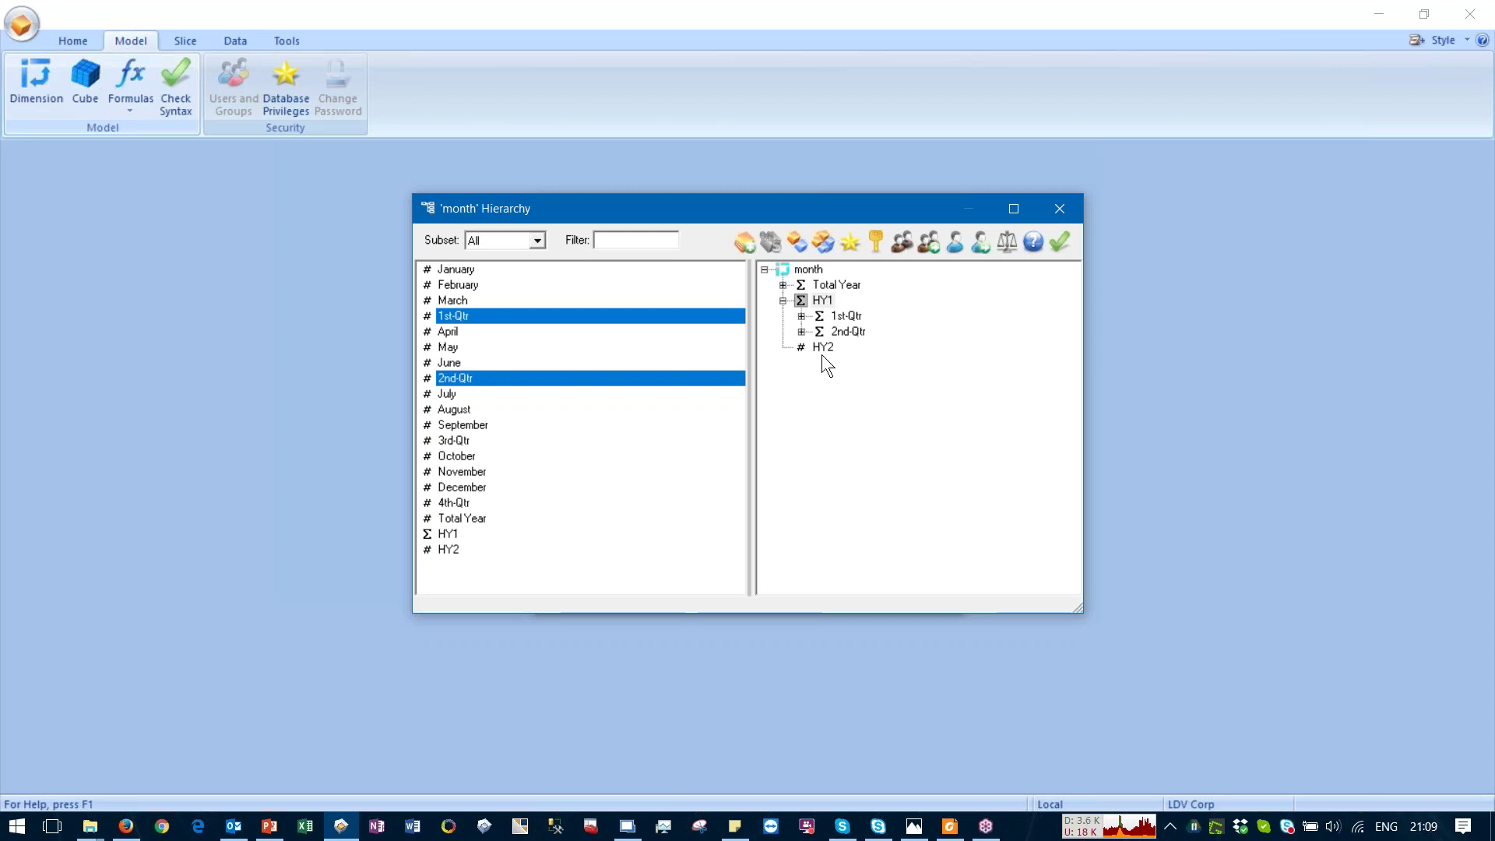
# Step: Add 3rd-Qtr and 4th-Qtr as children of HY2 and save the month hierarchy
pyautogui.click(820, 350)
pyautogui.click(469, 441)
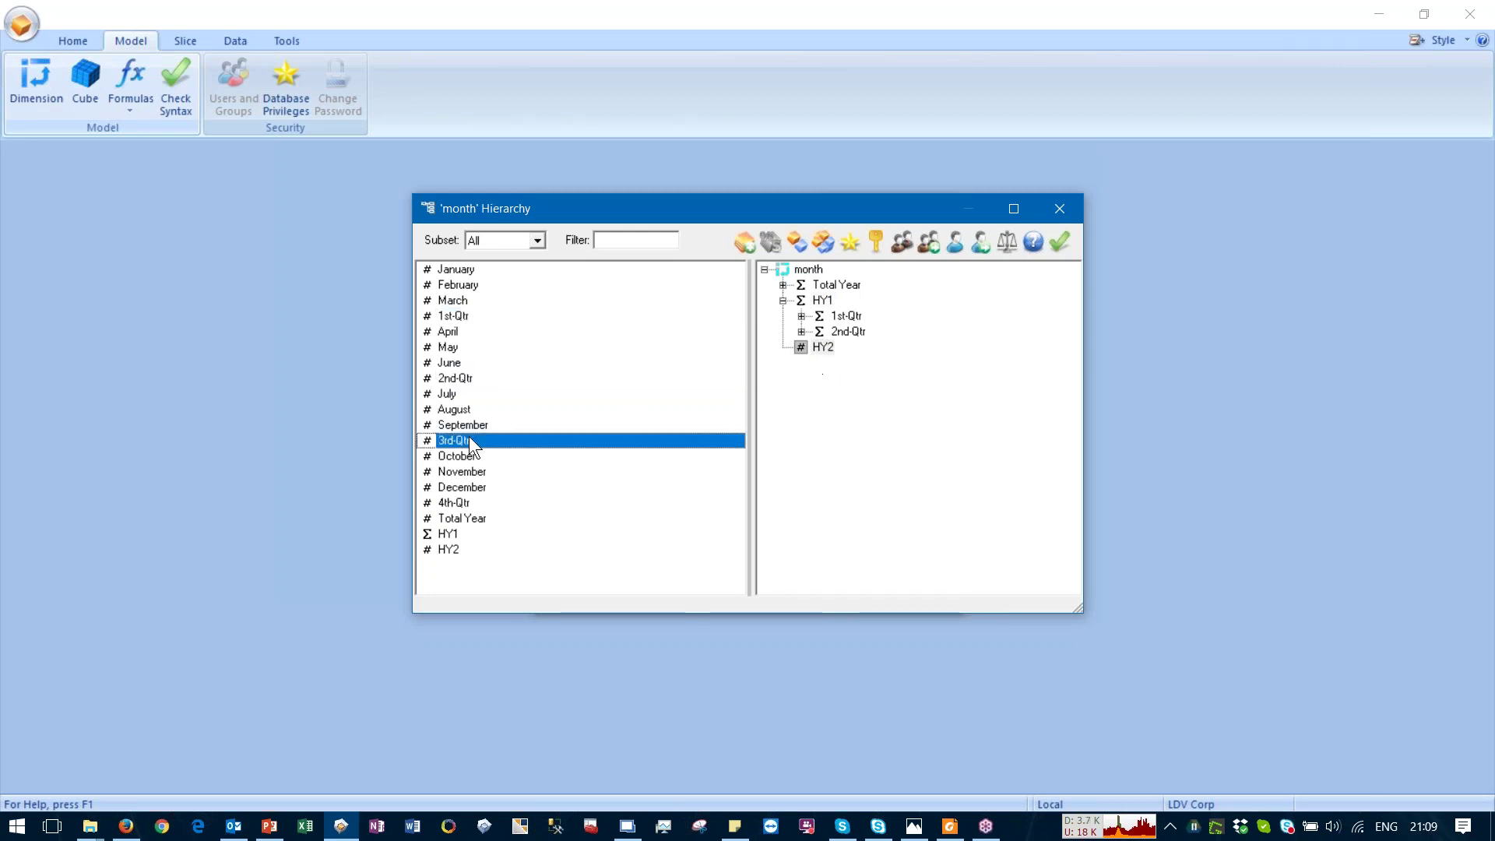
pyautogui.keyDown('ctrl'); pyautogui.click(463, 504); pyautogui.keyUp('ctrl')
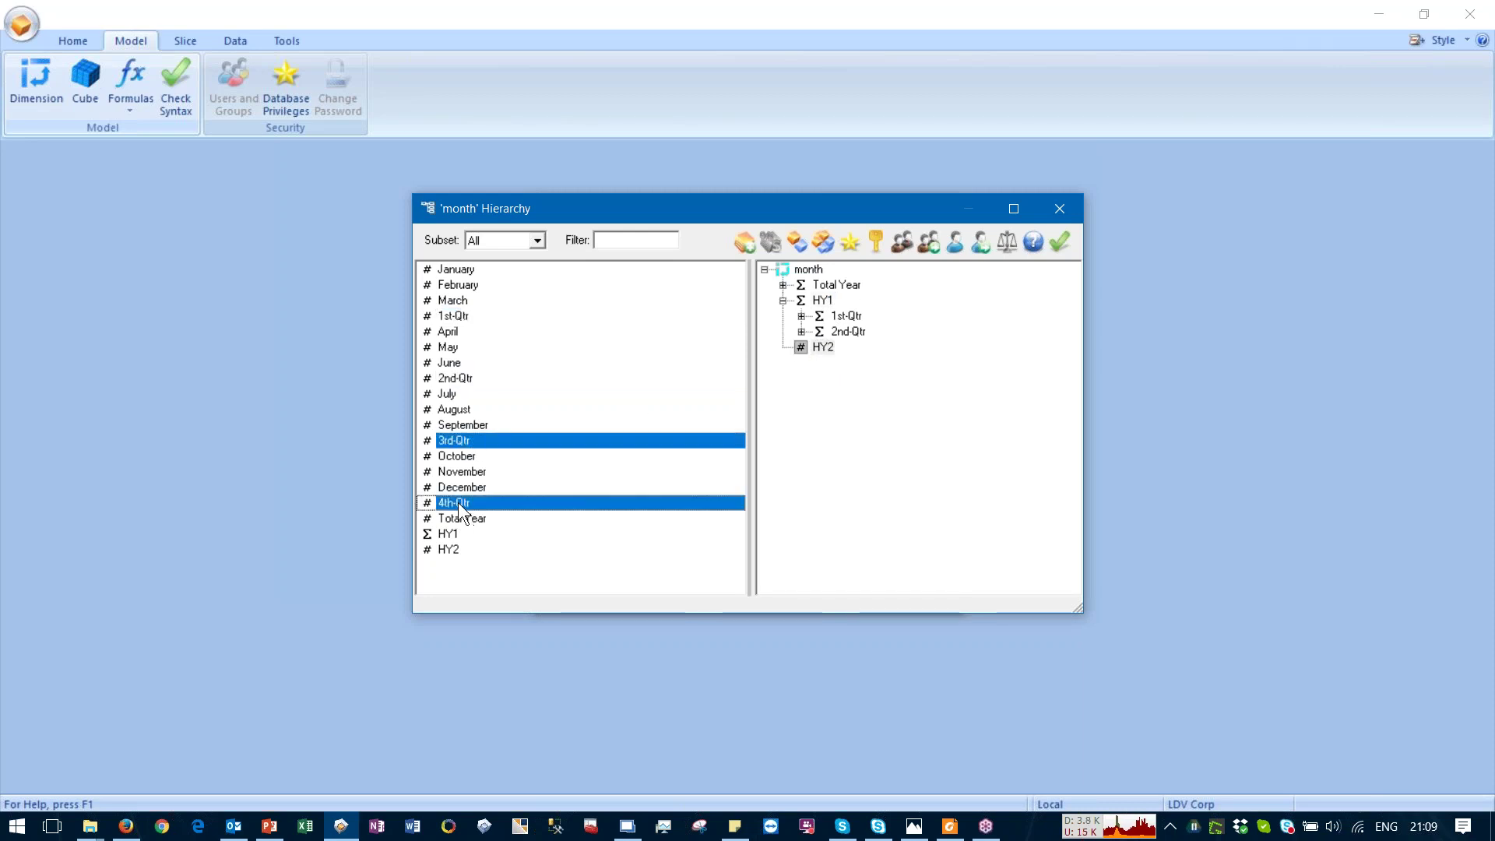
pyautogui.click(812, 348)
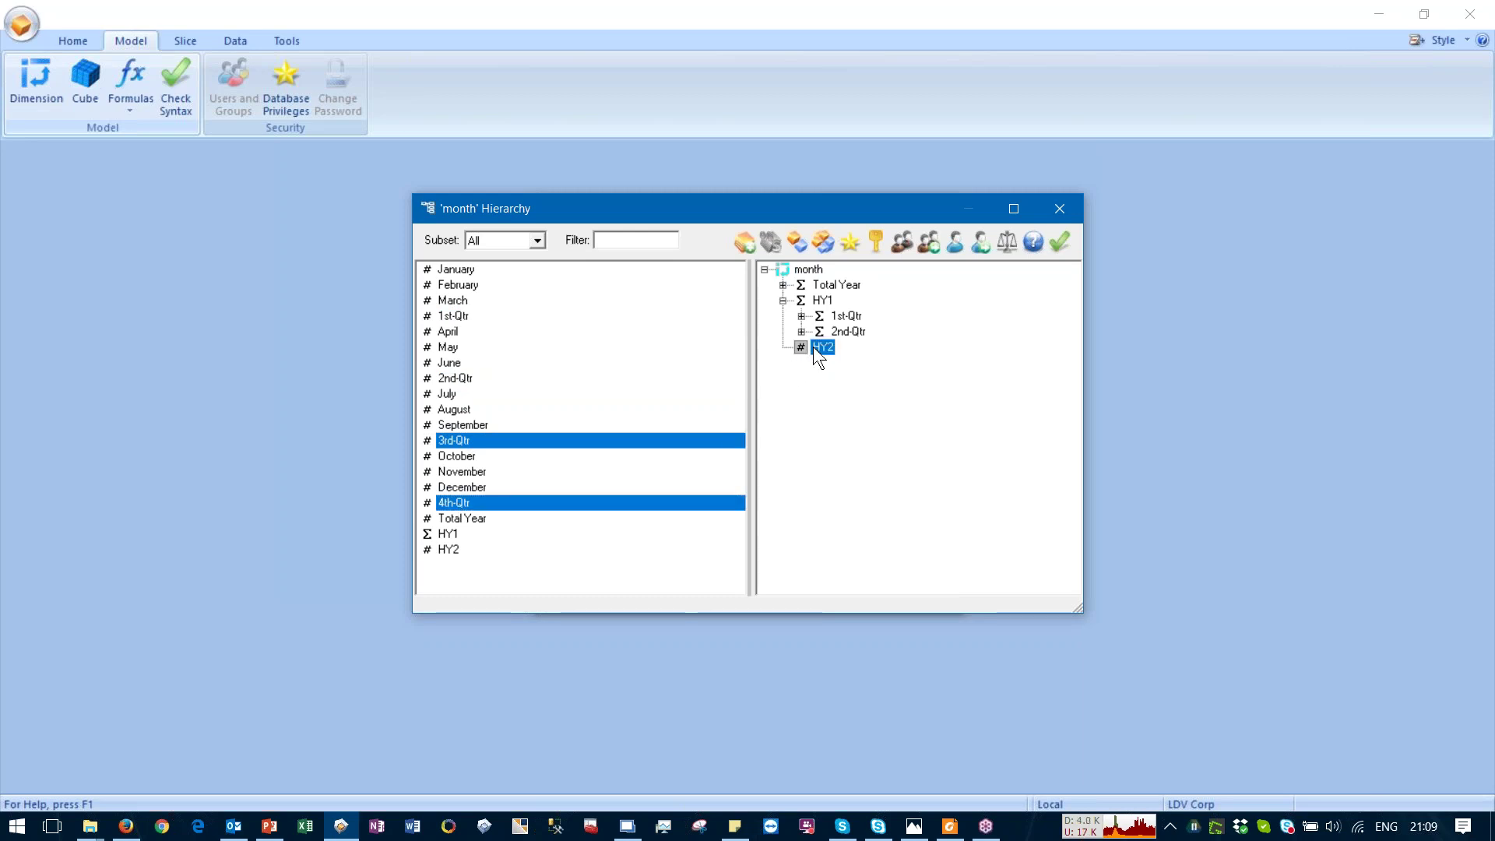
pyautogui.click(956, 244)
pyautogui.click(782, 347)
pyautogui.click(1053, 244)
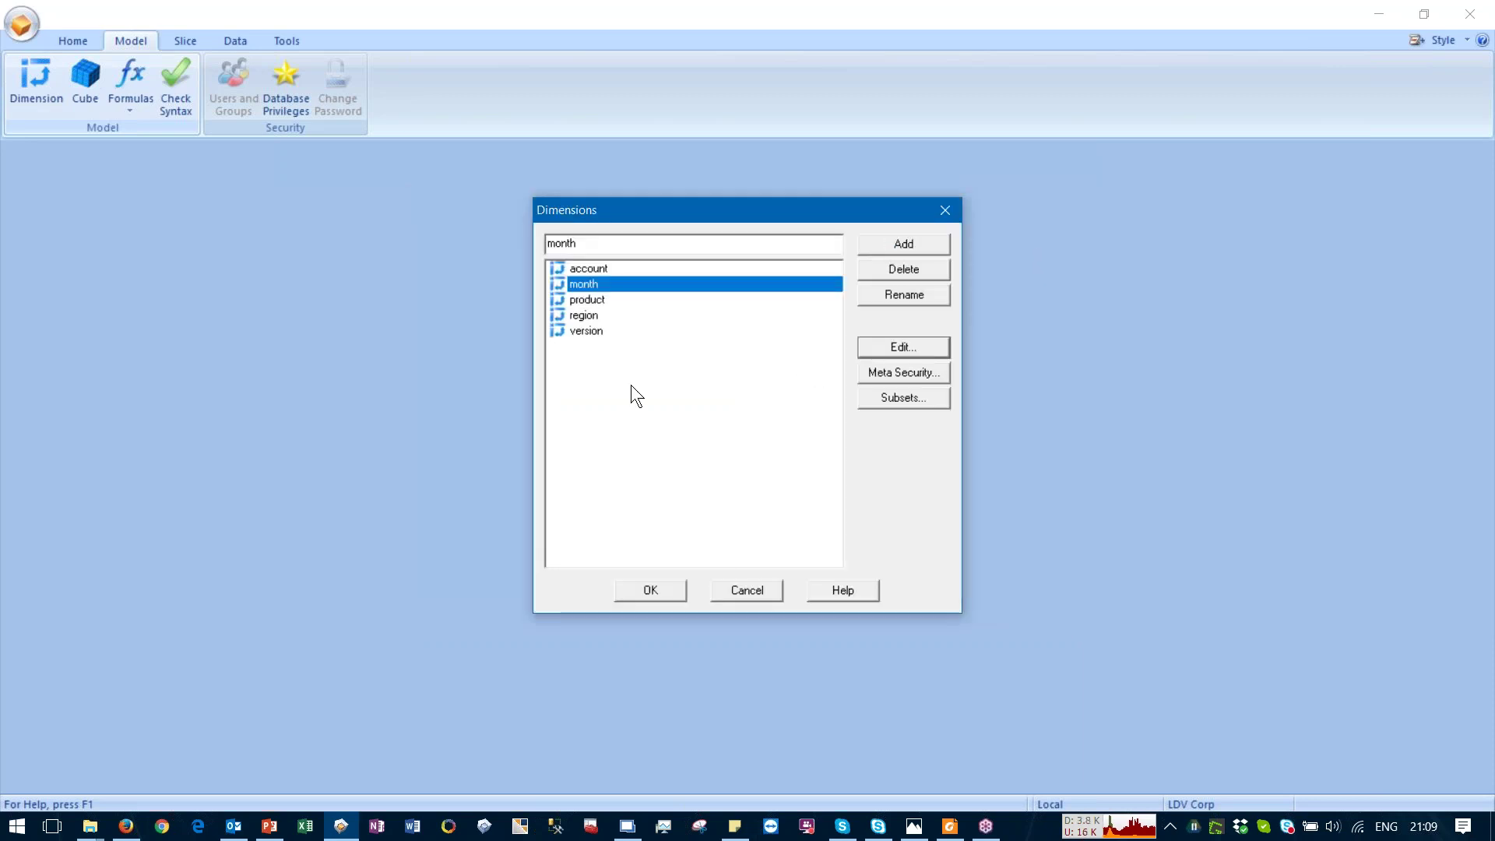
# Step: Open the account dimension's hierarchy and expand Before Tax Profit, Contribution and Net Margin to examine their members
pyautogui.doubleClick(578, 269)
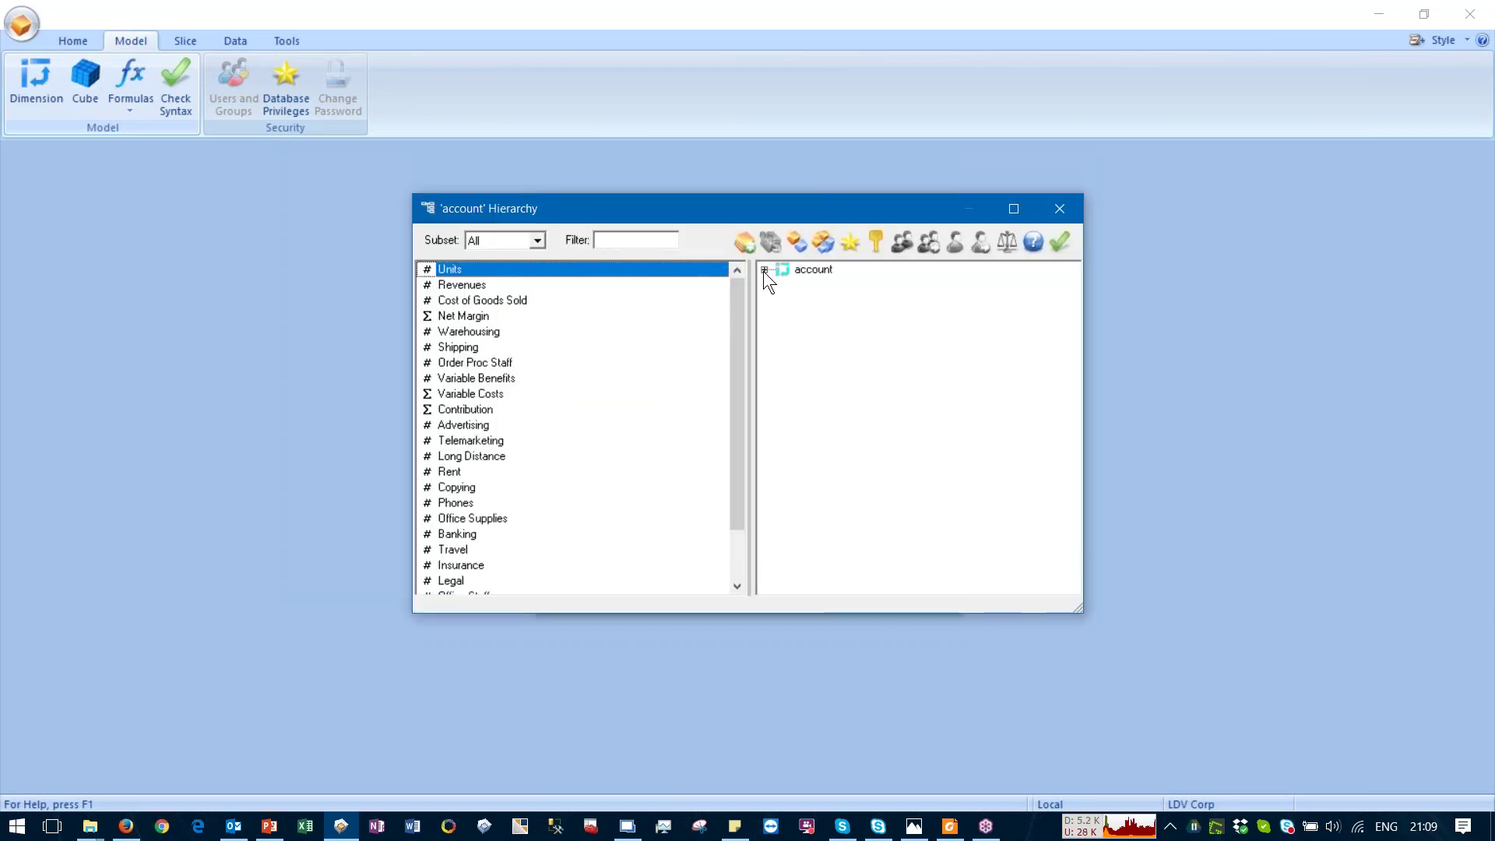
pyautogui.click(764, 270)
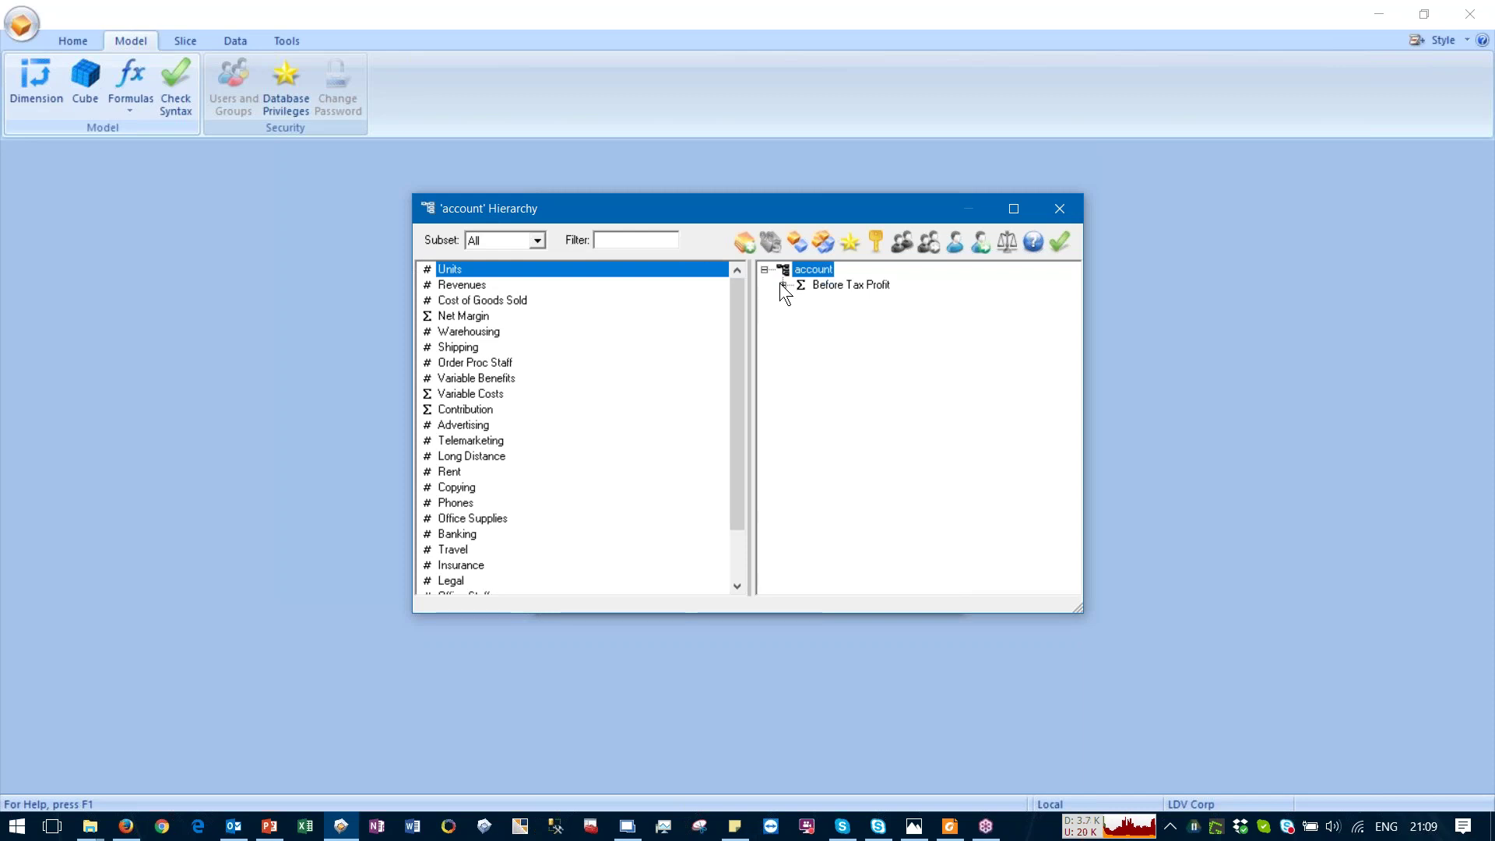
pyautogui.click(781, 285)
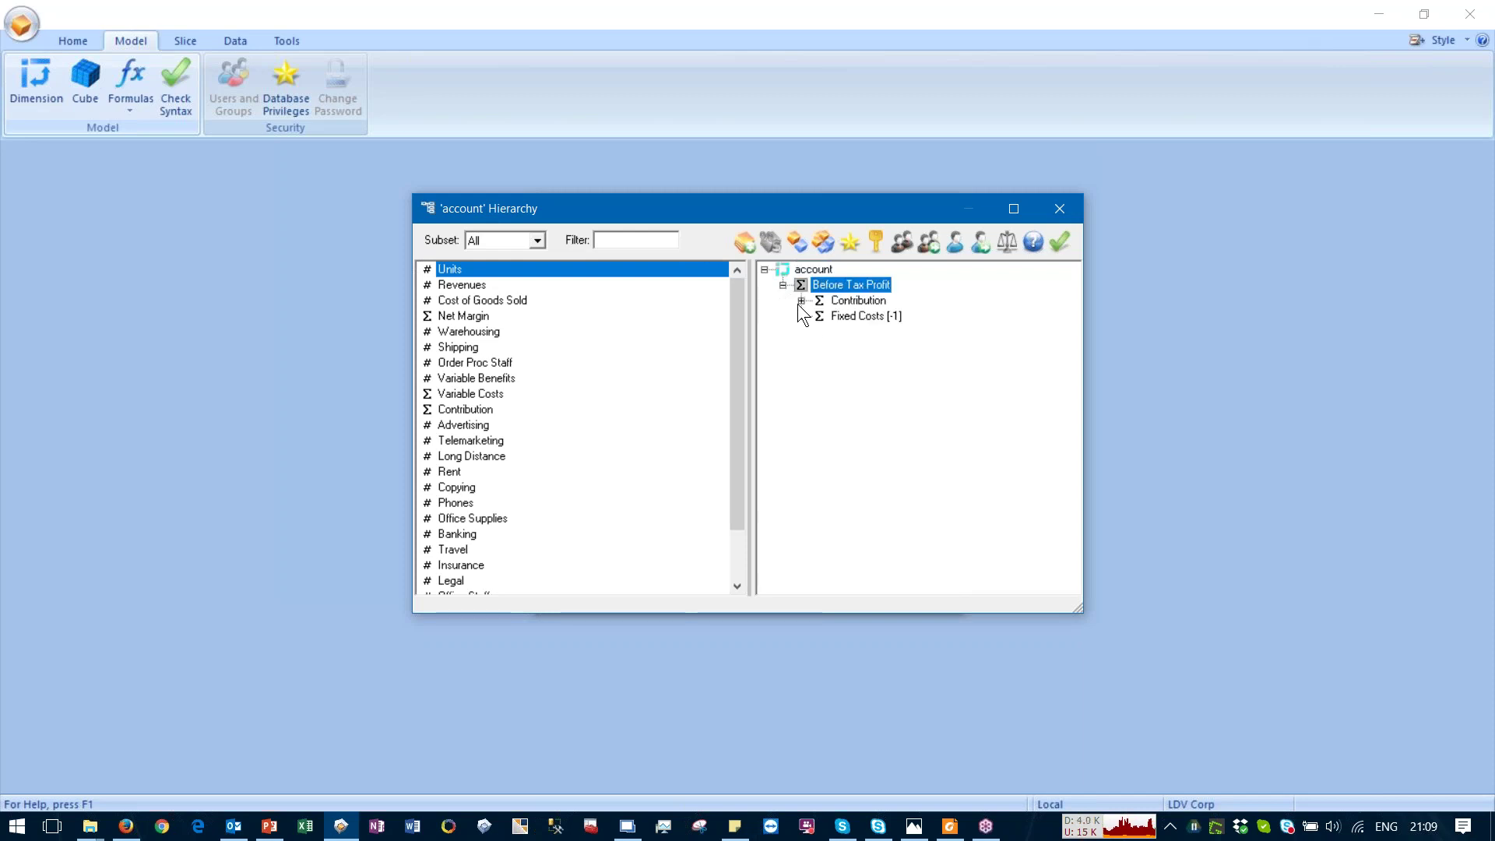
pyautogui.click(800, 301)
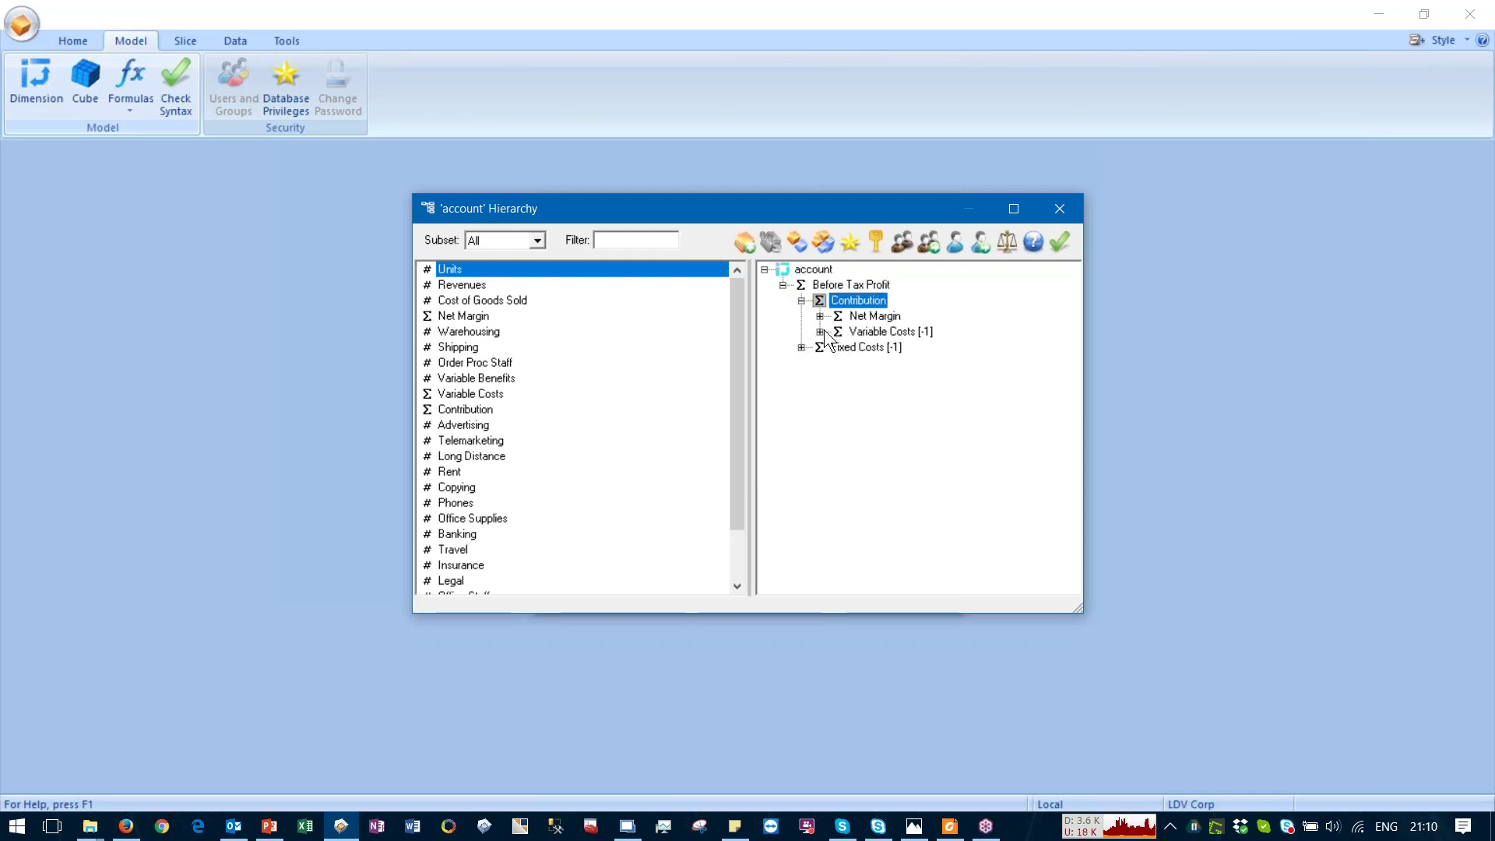
pyautogui.click(819, 316)
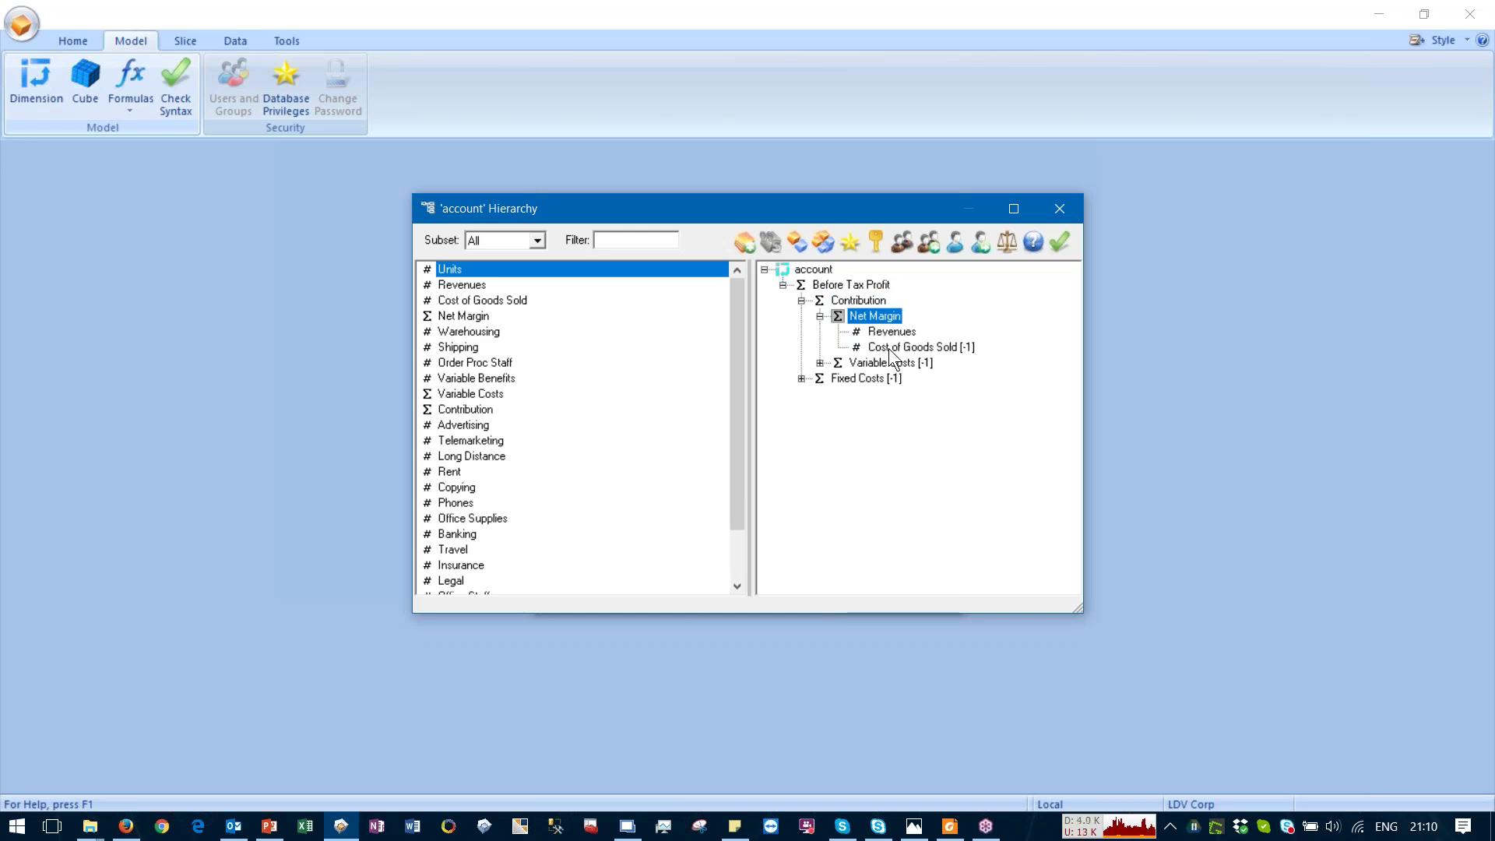
# Step: Inspect the aggregation weights of Cost of Goods Sold and Revenues under Net Margin without changing them
pyautogui.click(962, 348)
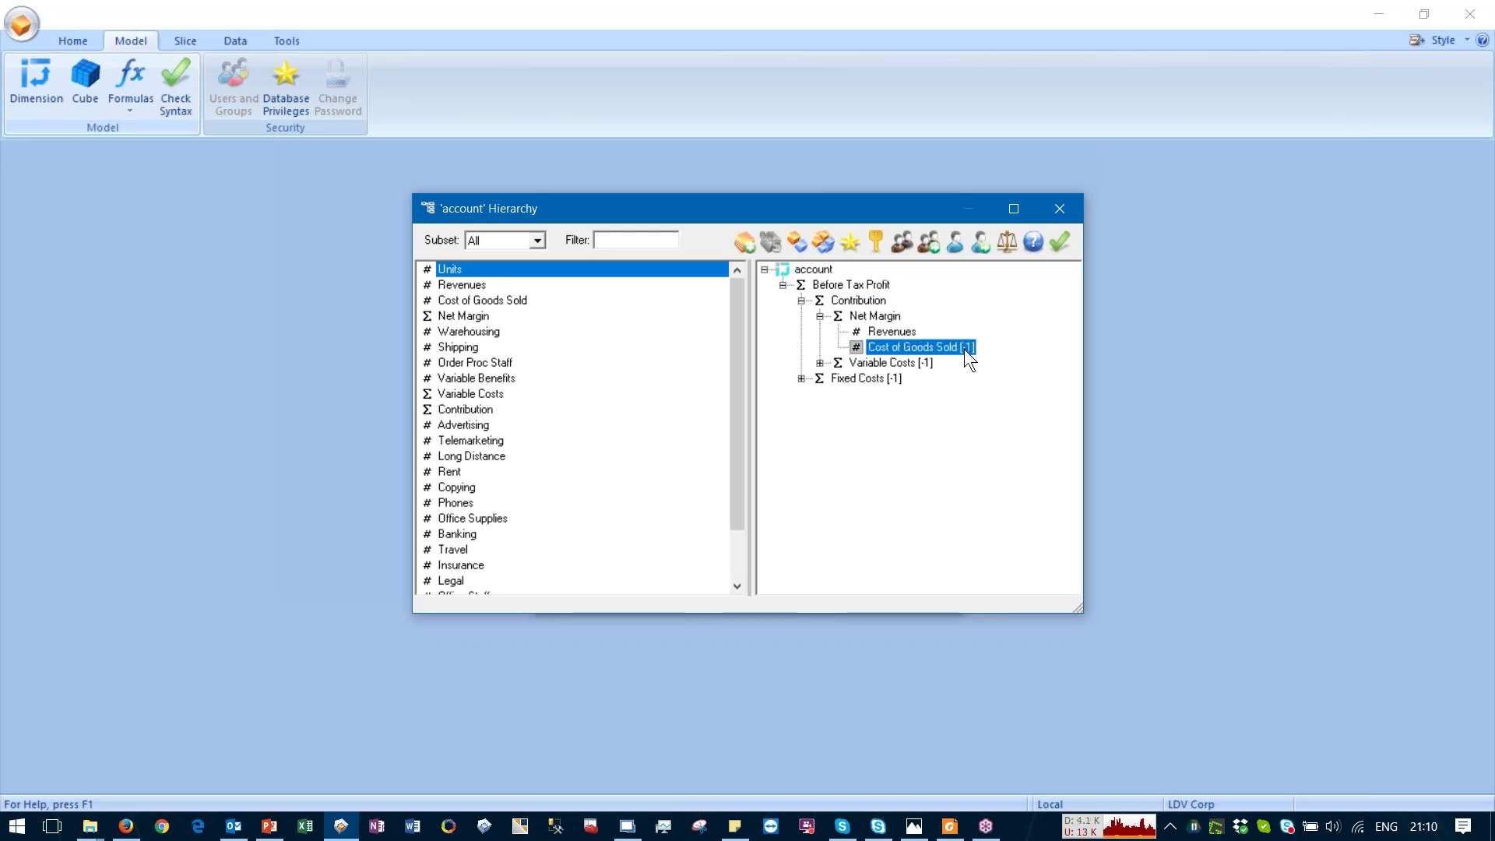
pyautogui.click(940, 349)
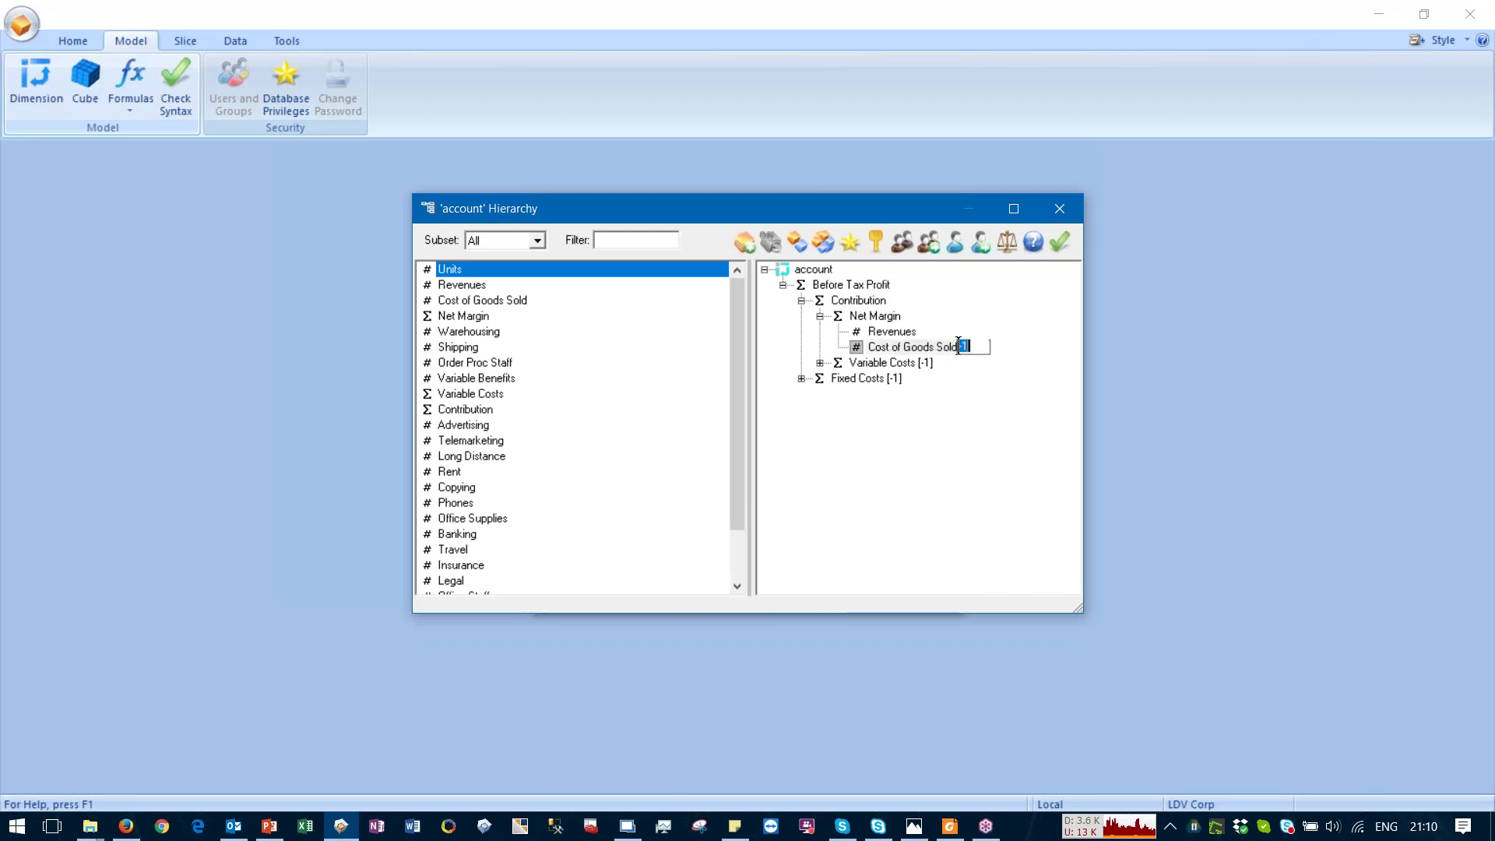
pyautogui.click(943, 346)
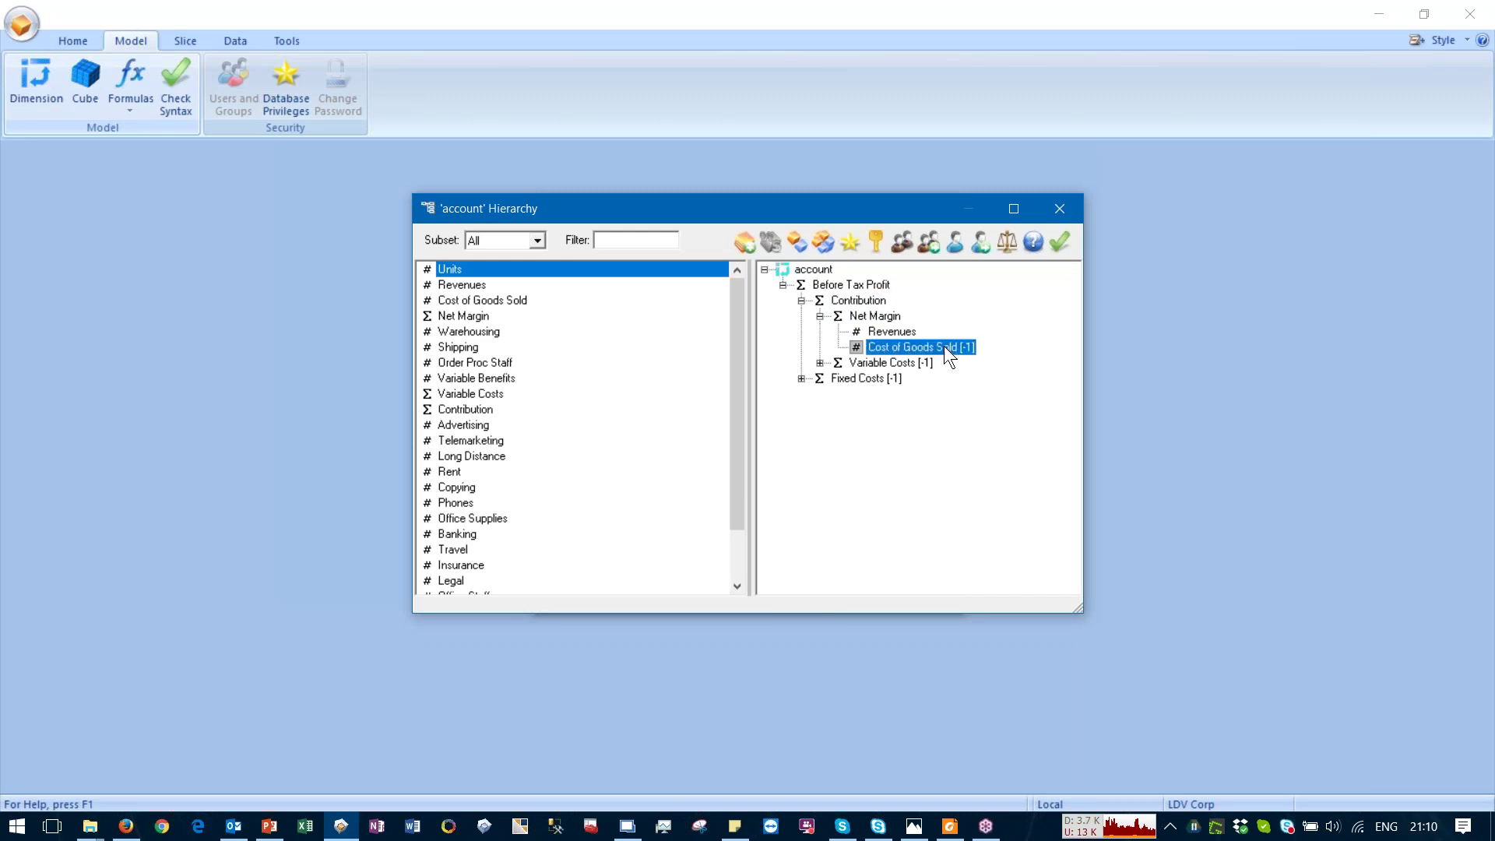
pyautogui.click(881, 333)
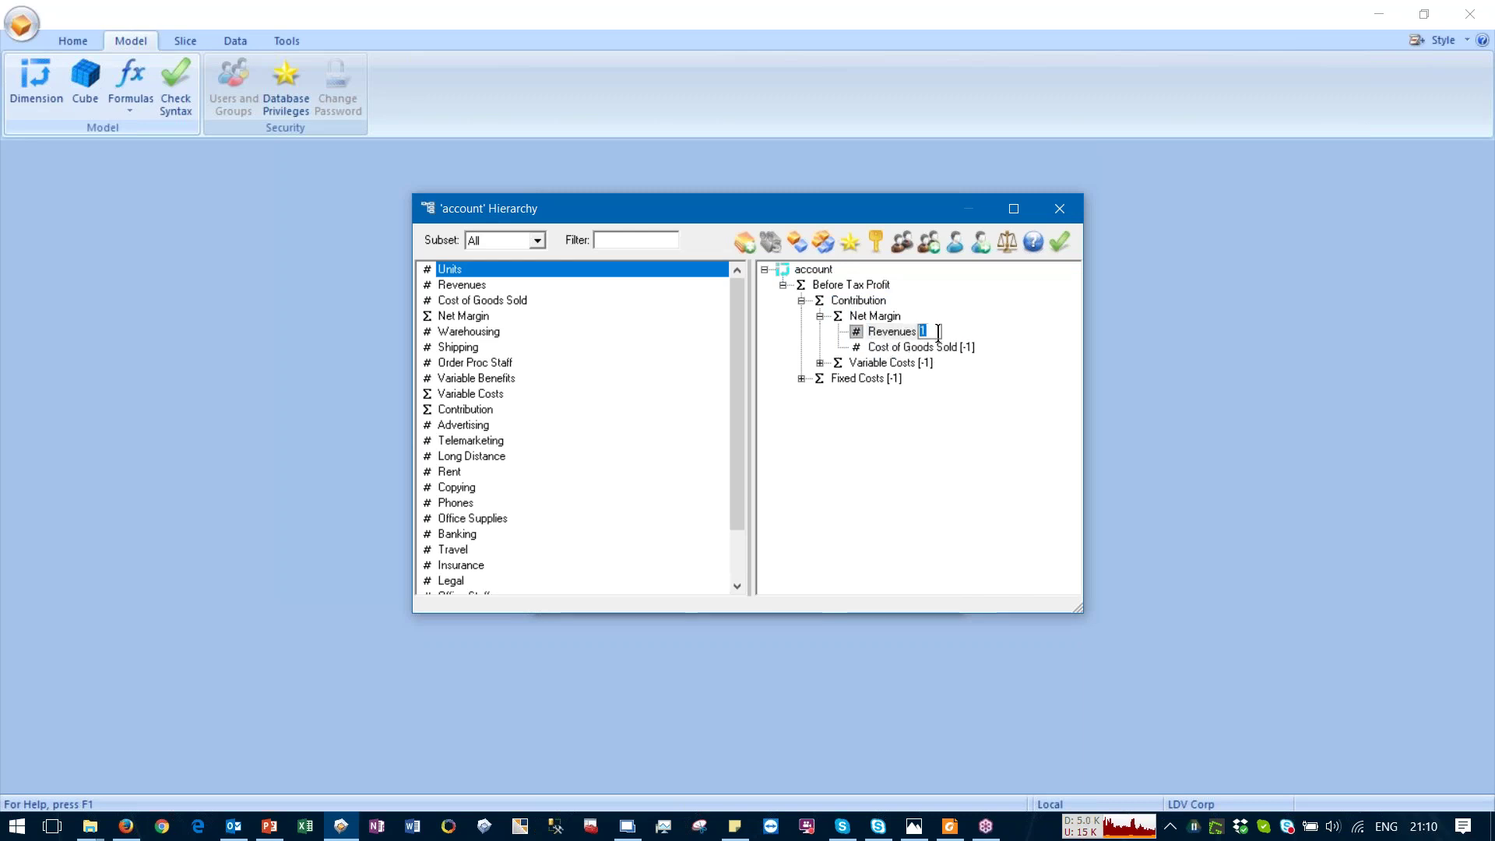
pyautogui.click(909, 346)
pyautogui.click(904, 335)
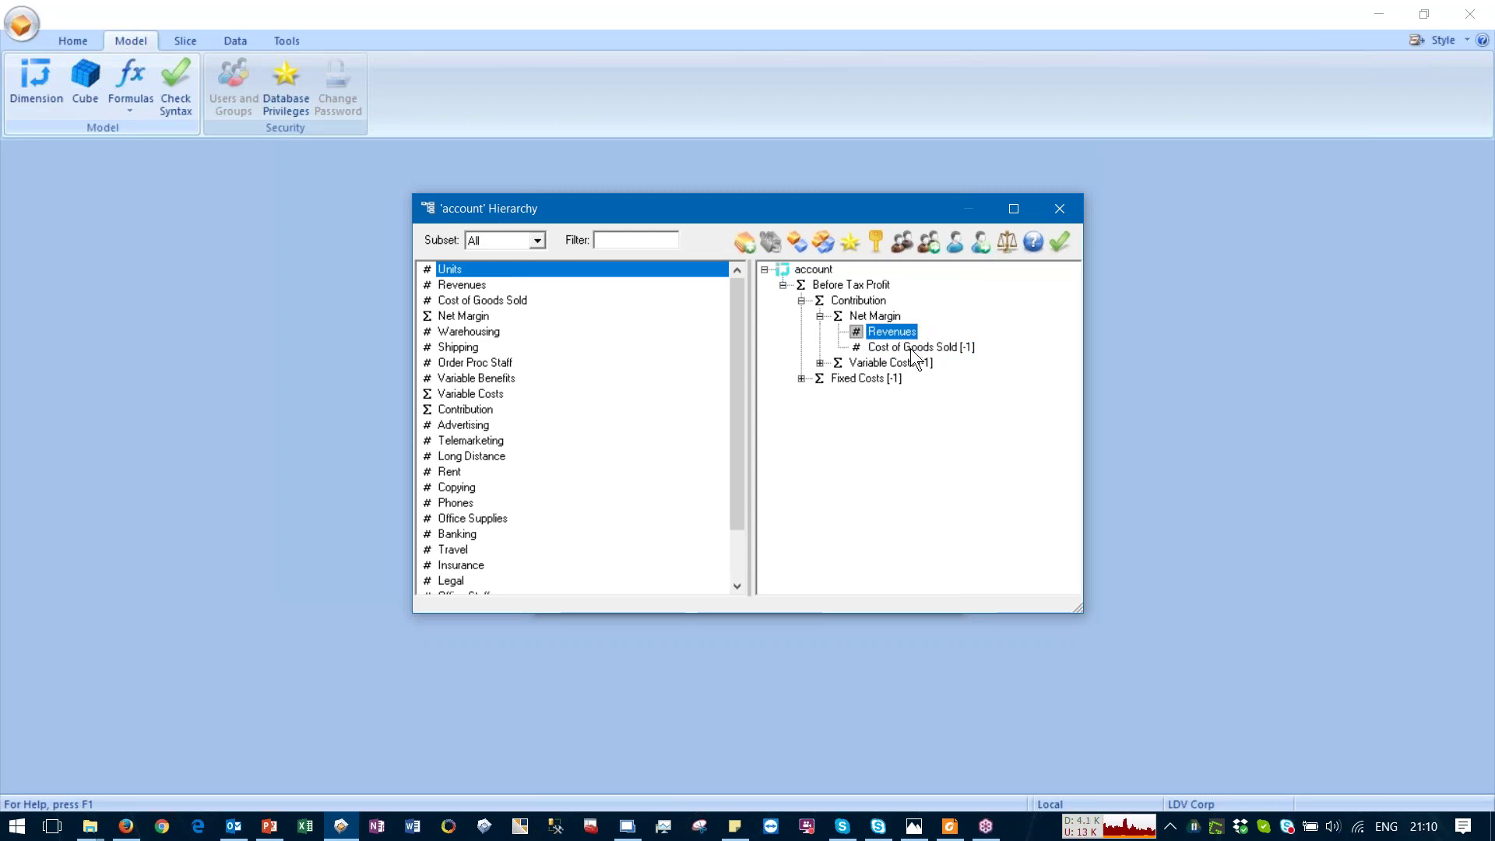
# Step: Examine the members beneath Variable Costs and Fixed Costs, then collapse Fixed Costs and Contribution and close the account hierarchy with confirmation
pyautogui.click(819, 362)
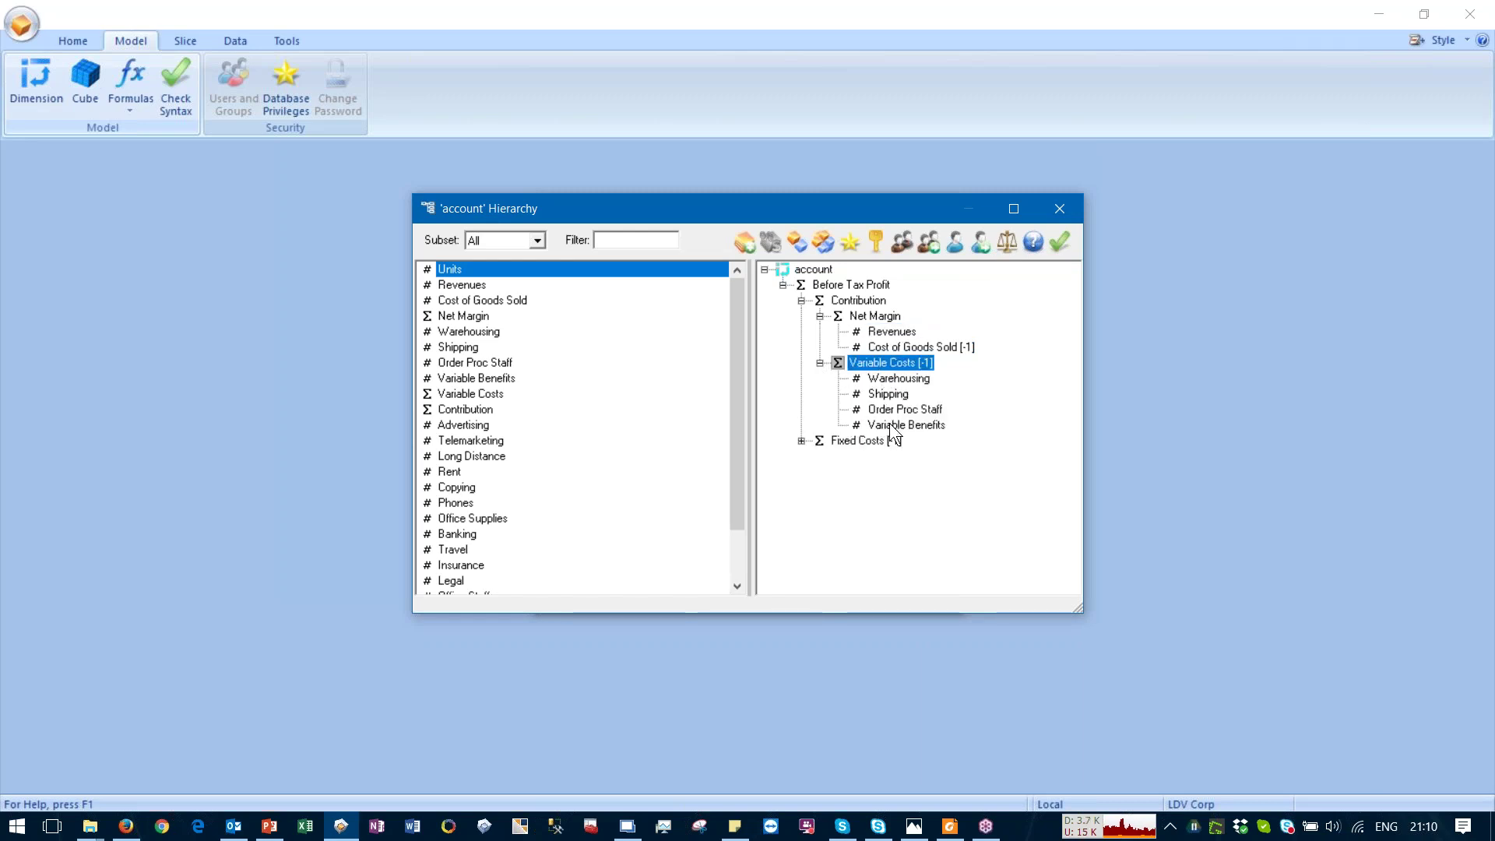
pyautogui.doubleClick(804, 440)
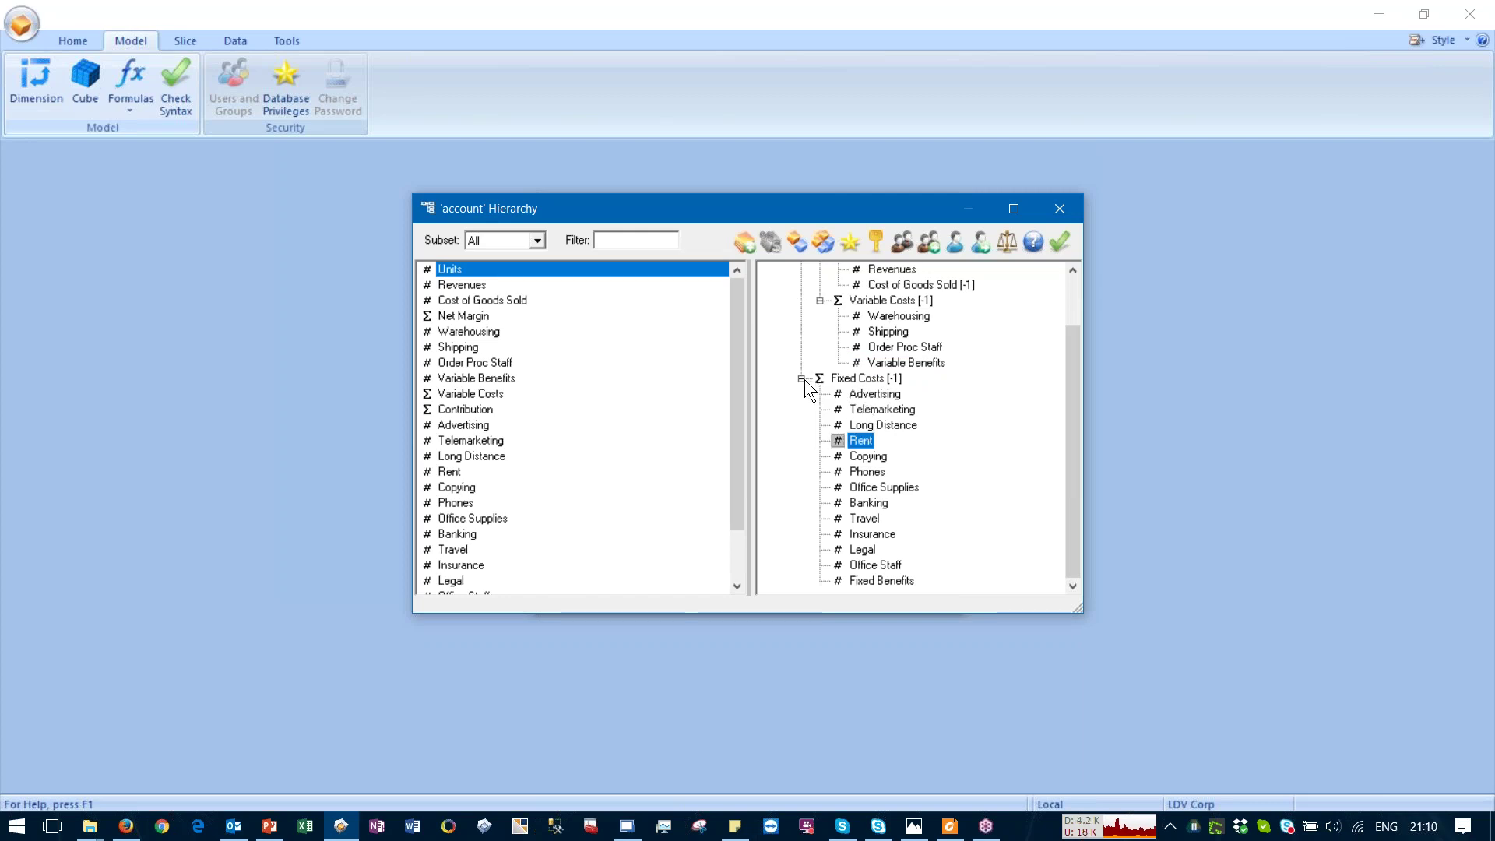
pyautogui.click(804, 379)
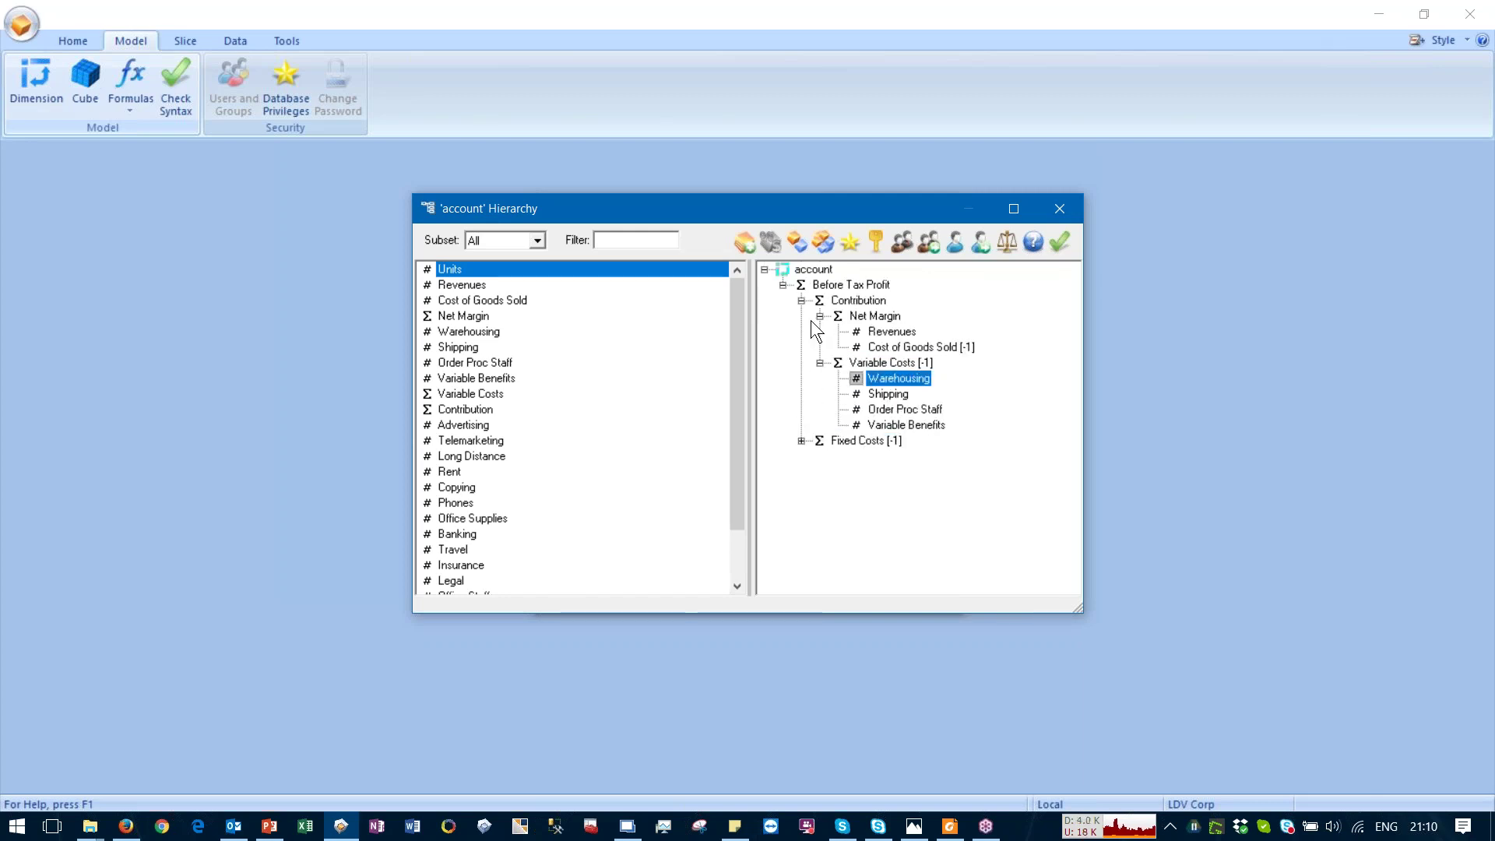
pyautogui.click(801, 301)
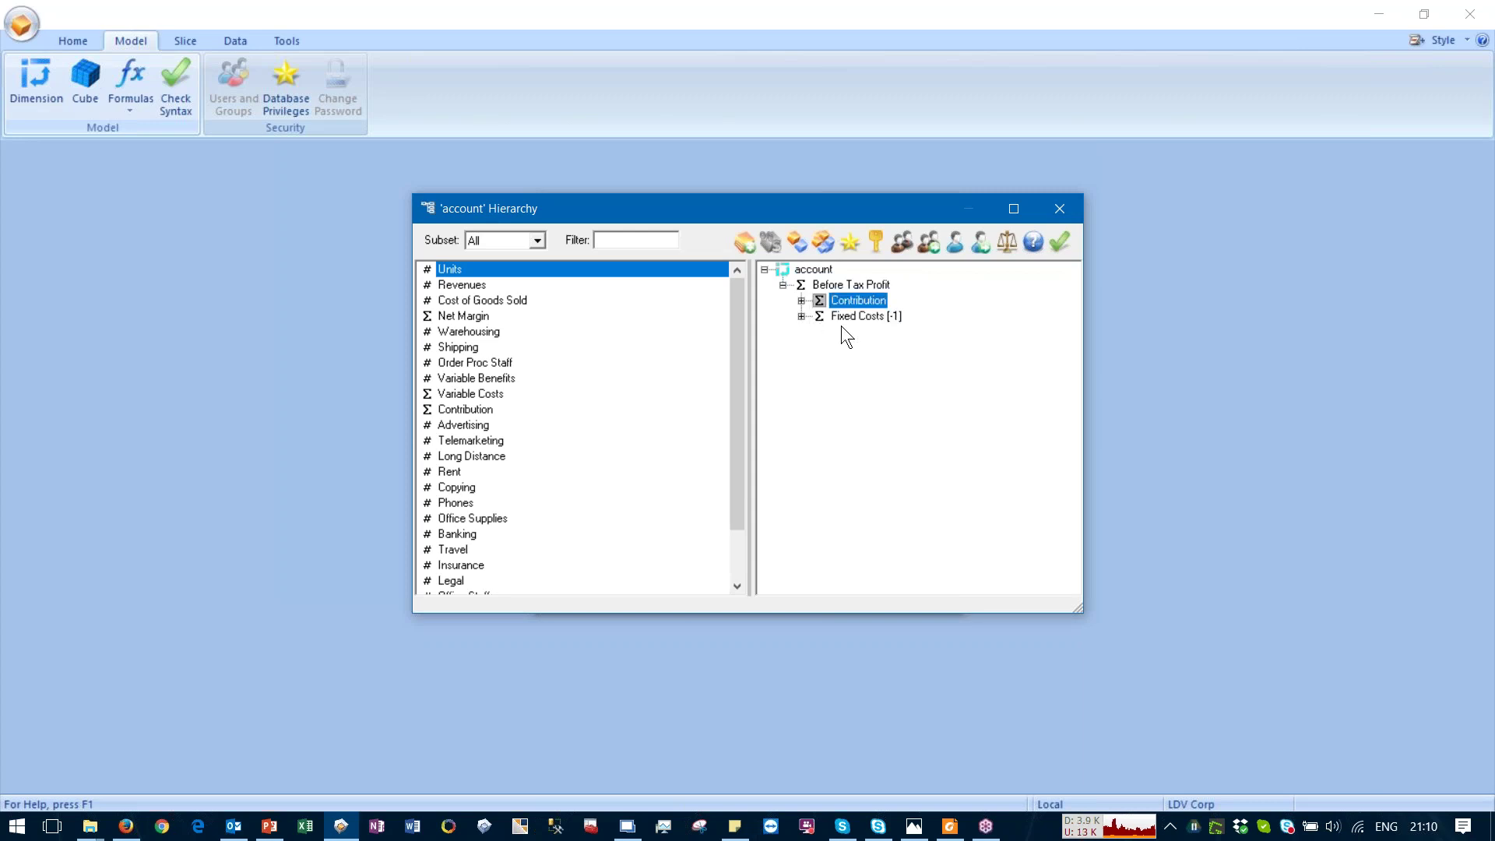
pyautogui.click(842, 286)
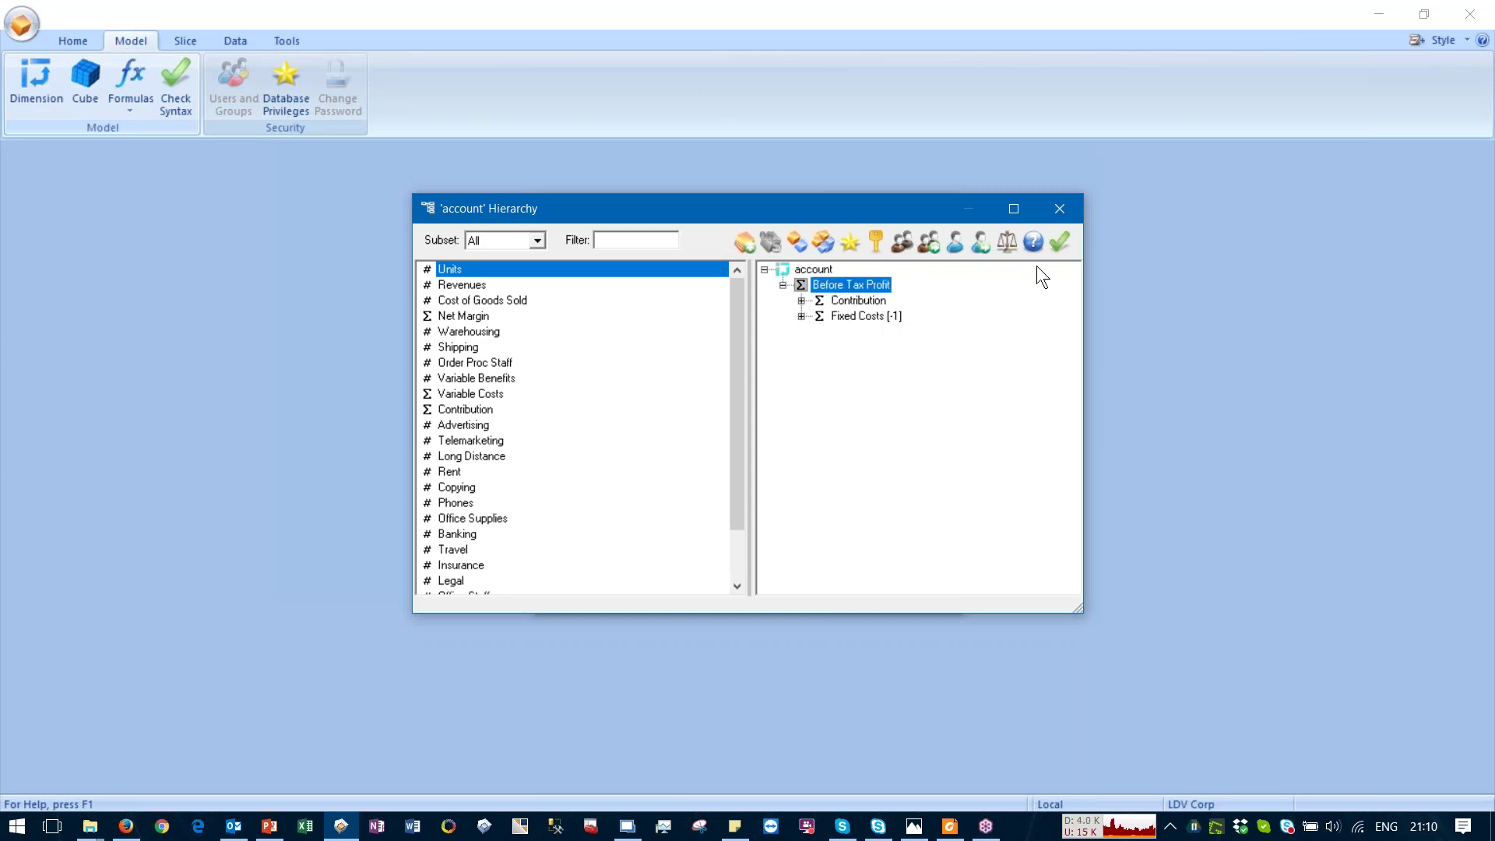
pyautogui.click(1058, 244)
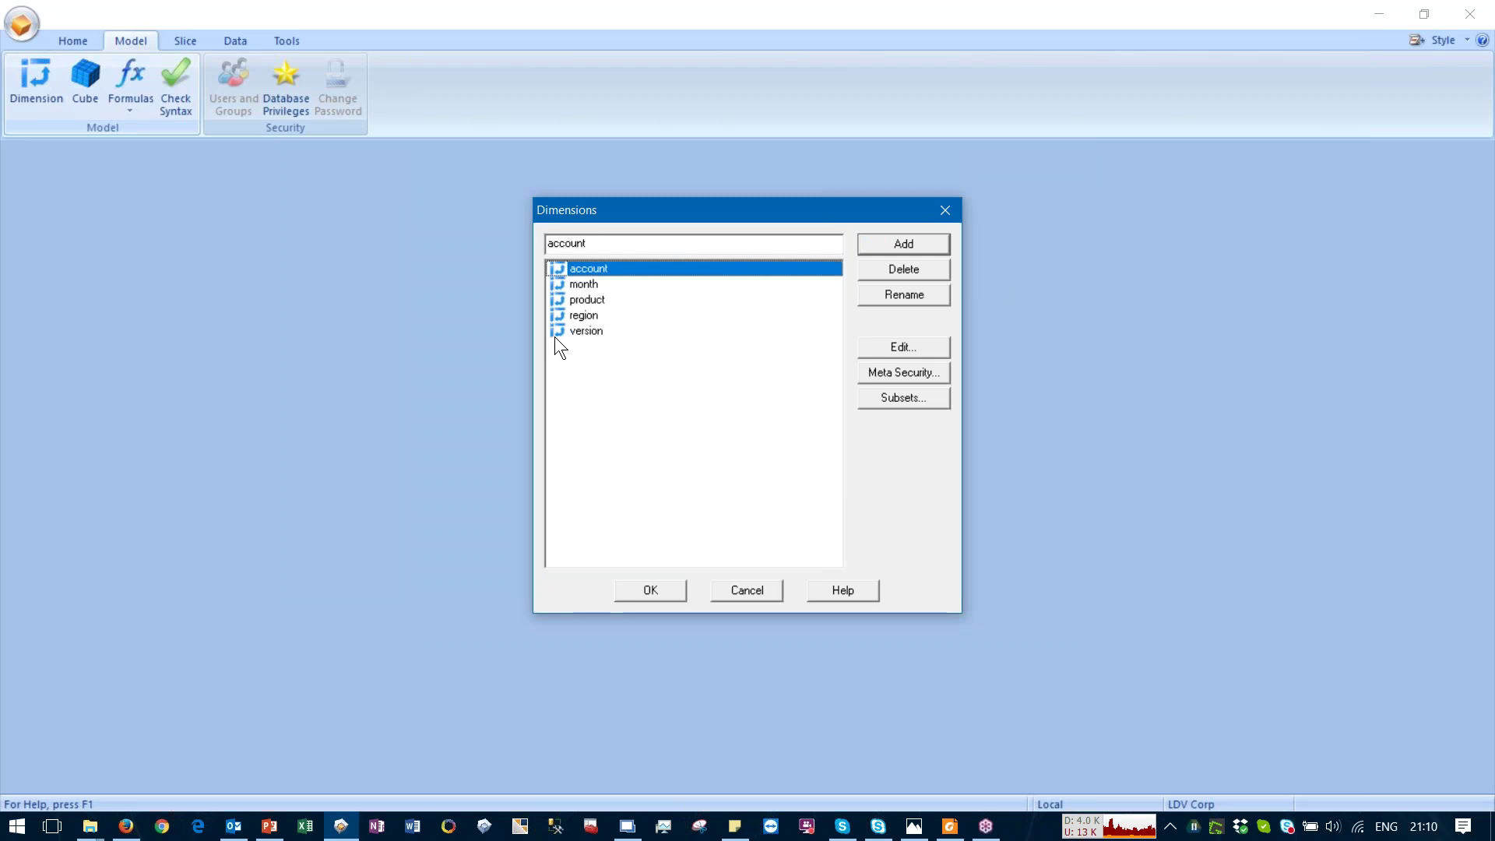
# Step: Review the product hierarchy by expanding Total Products with Miscellaneous, Color Monitors and Computers, then confirm and close it
pyautogui.doubleClick(583, 301)
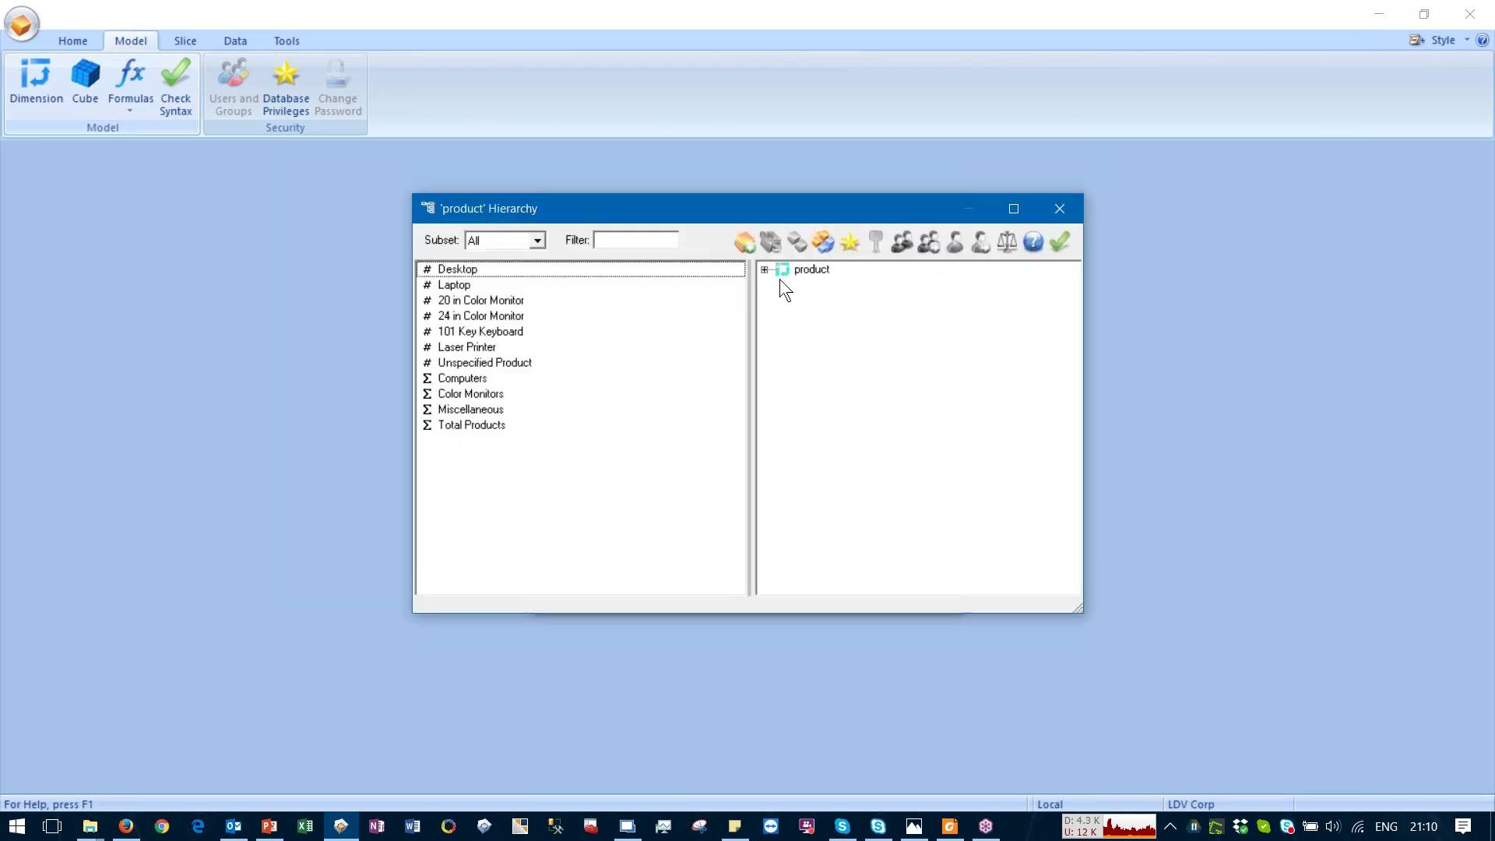
pyautogui.click(764, 270)
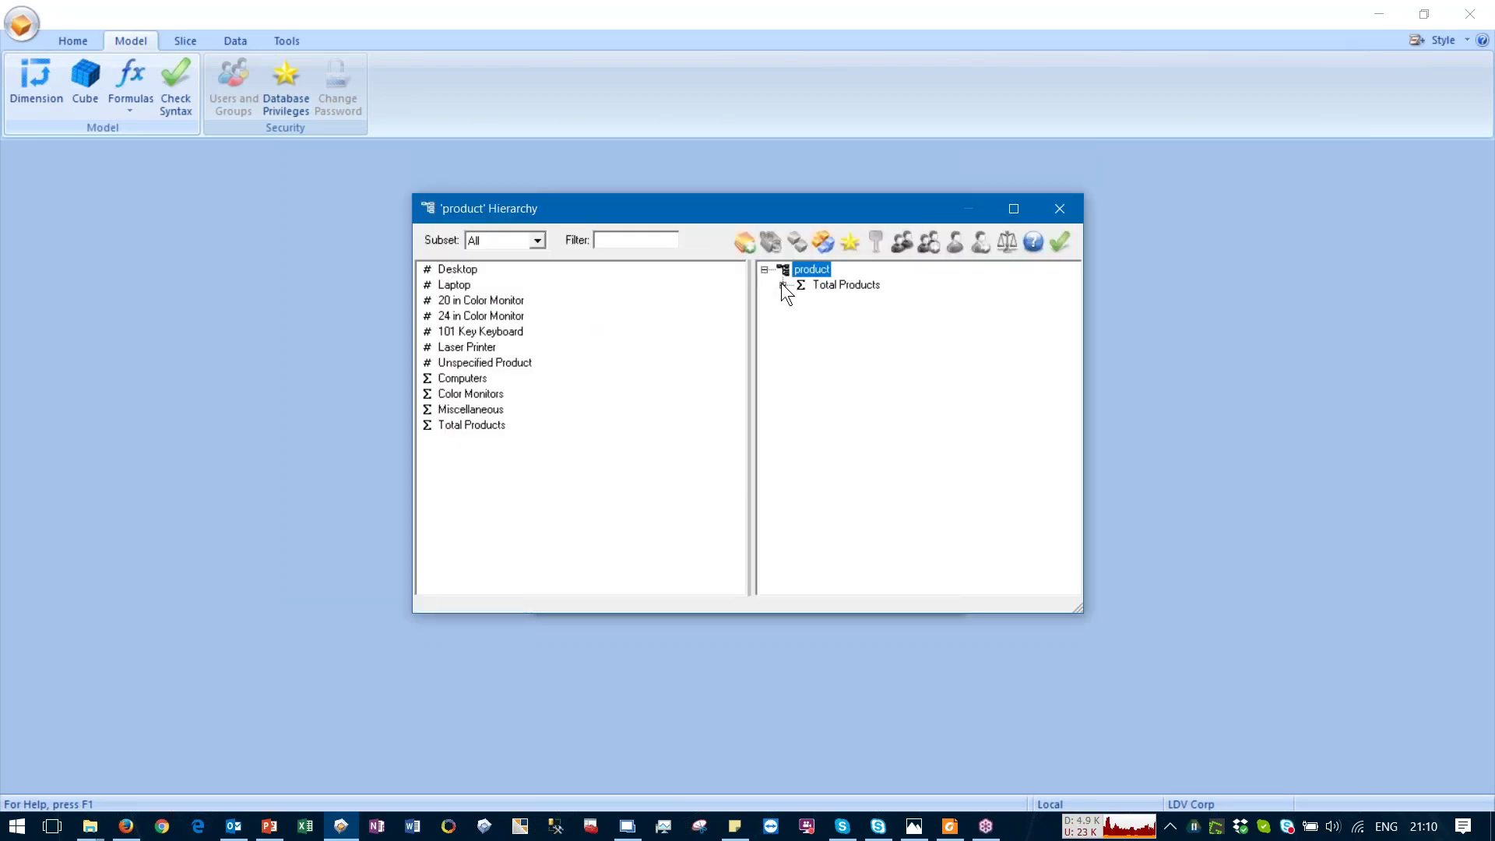
pyautogui.click(782, 285)
pyautogui.click(800, 332)
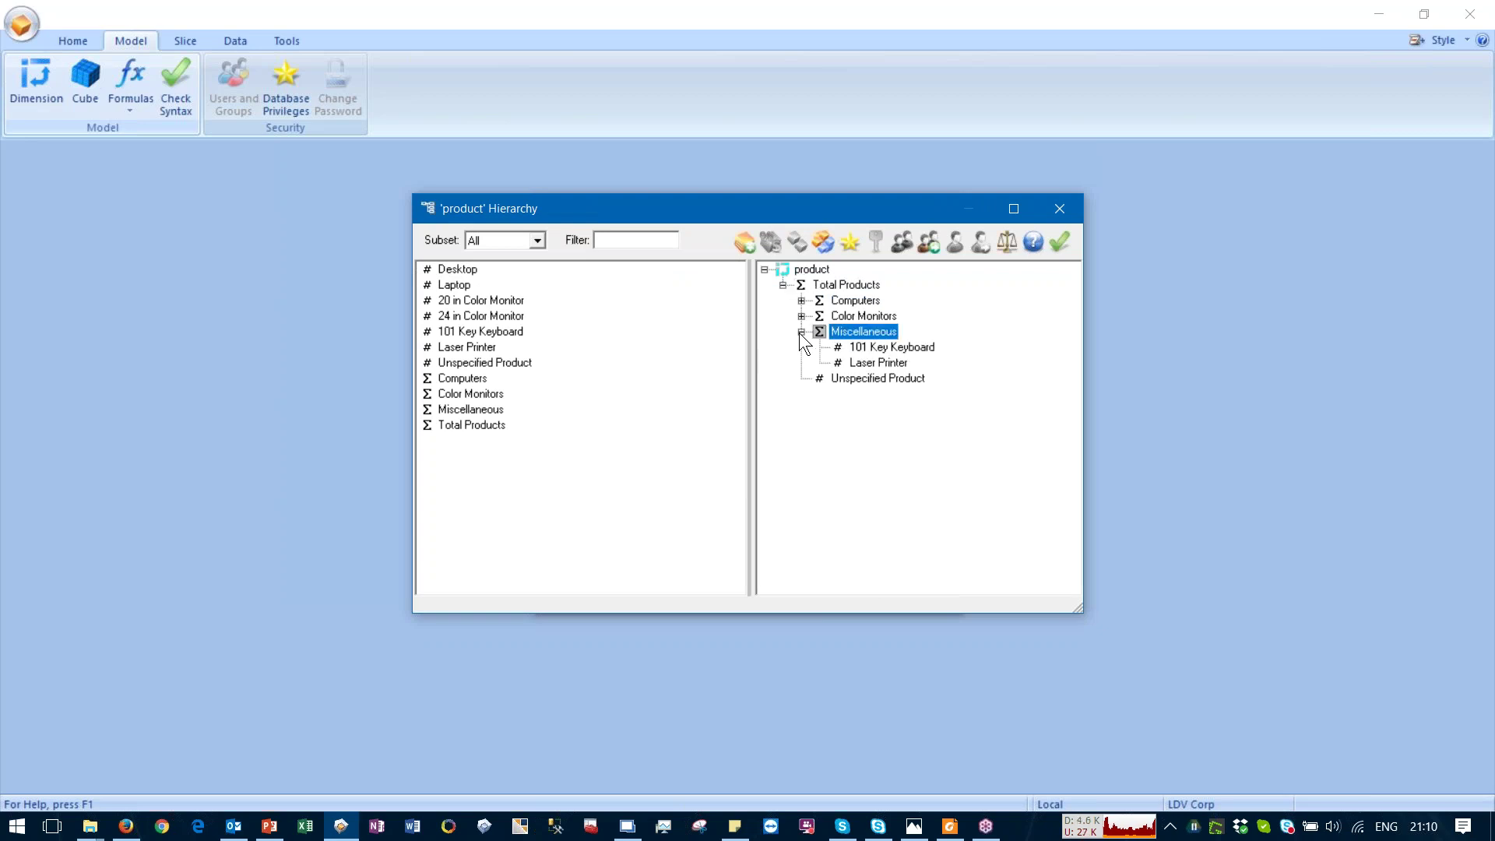
pyautogui.click(799, 316)
pyautogui.click(800, 300)
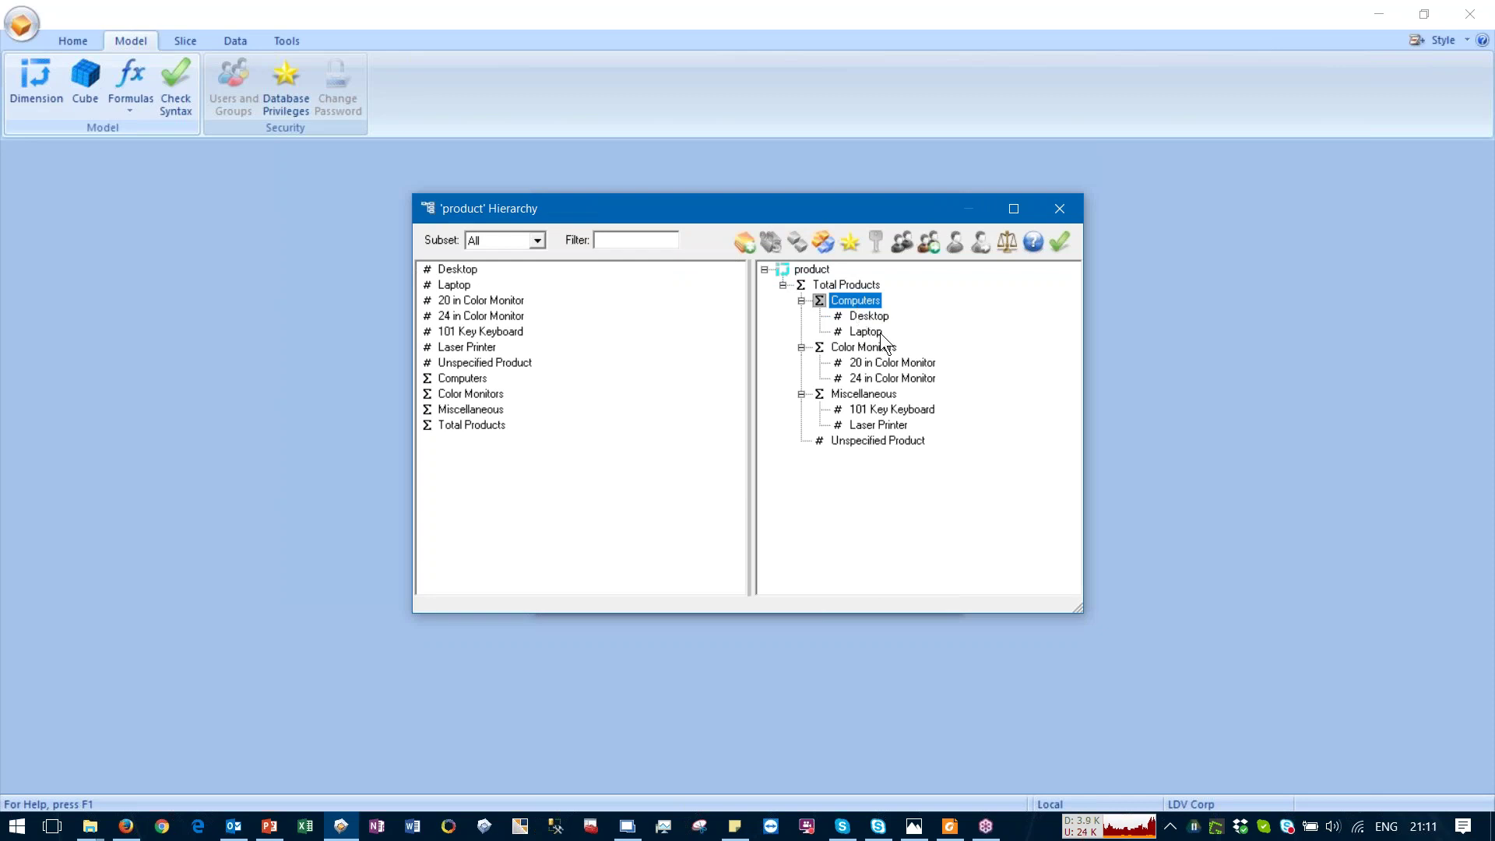
pyautogui.click(1058, 248)
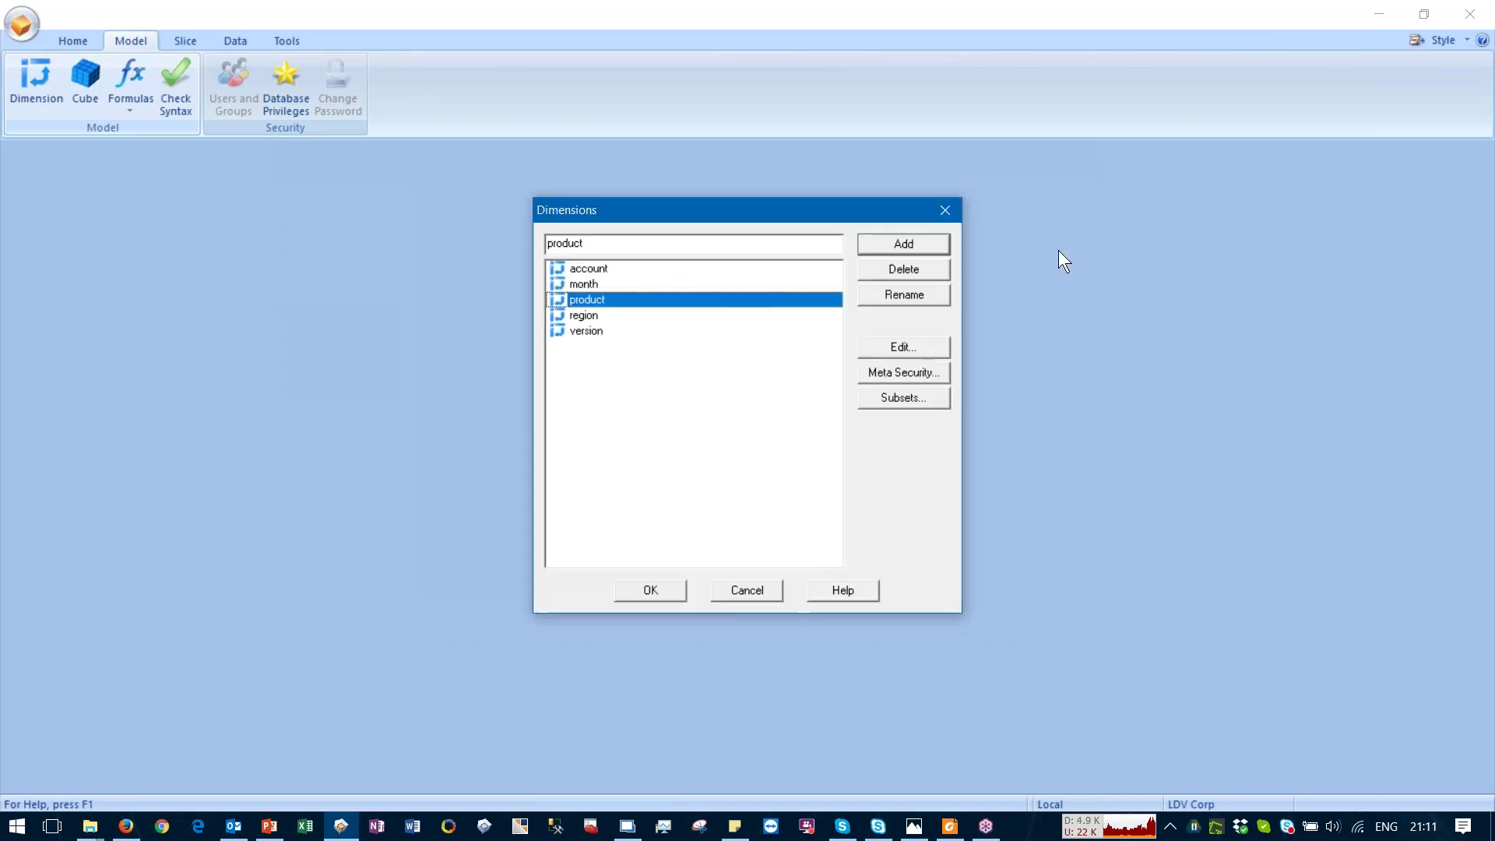
# Step: Review the region hierarchy, expanding Asia/Pacific, Europe with Western Europe, and Americas with North America, then confirm and close it
pyautogui.doubleClick(590, 315)
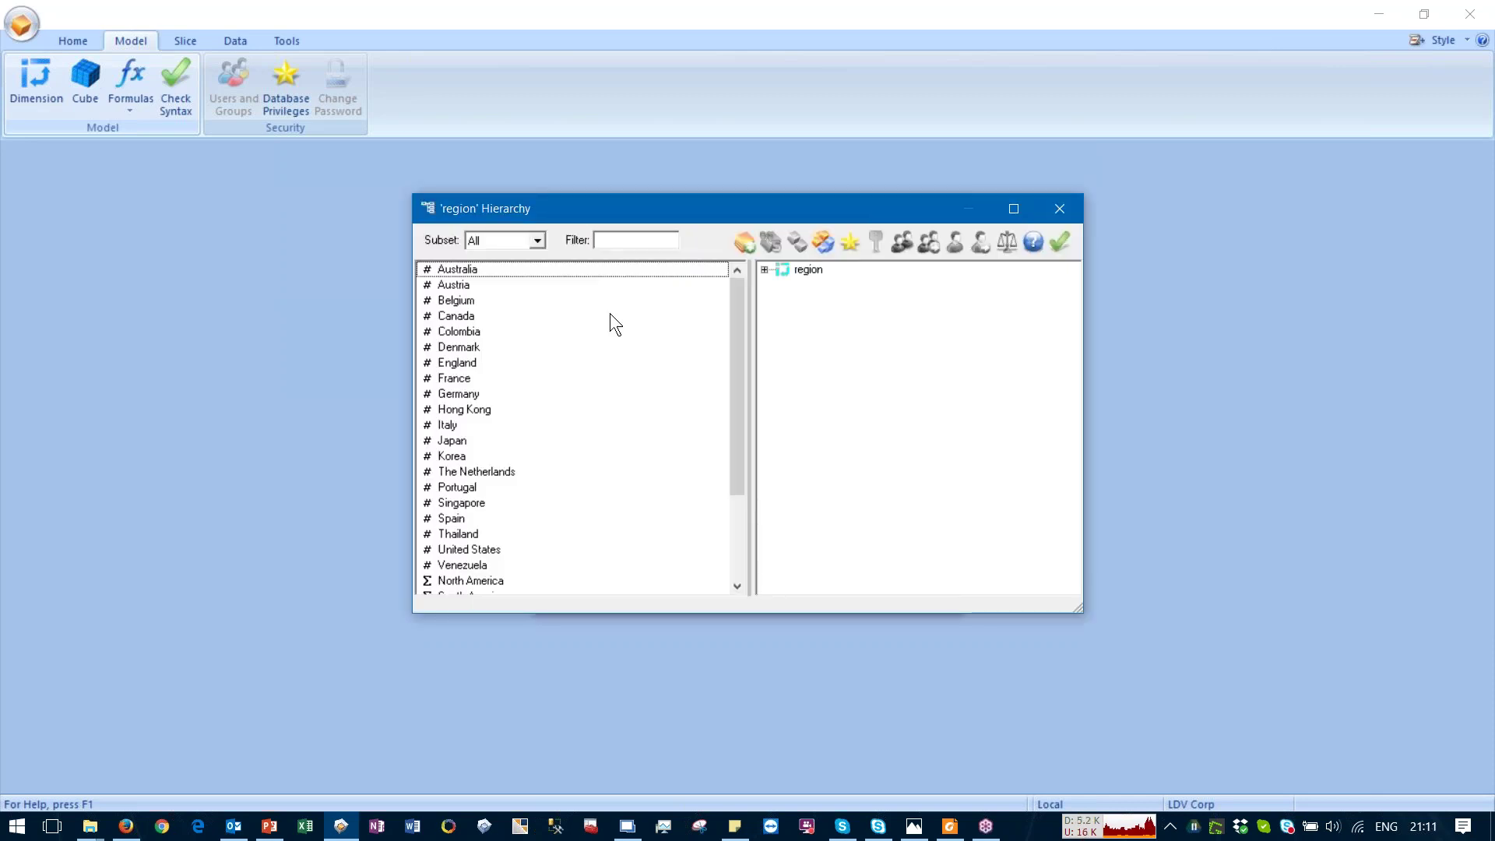
pyautogui.click(764, 270)
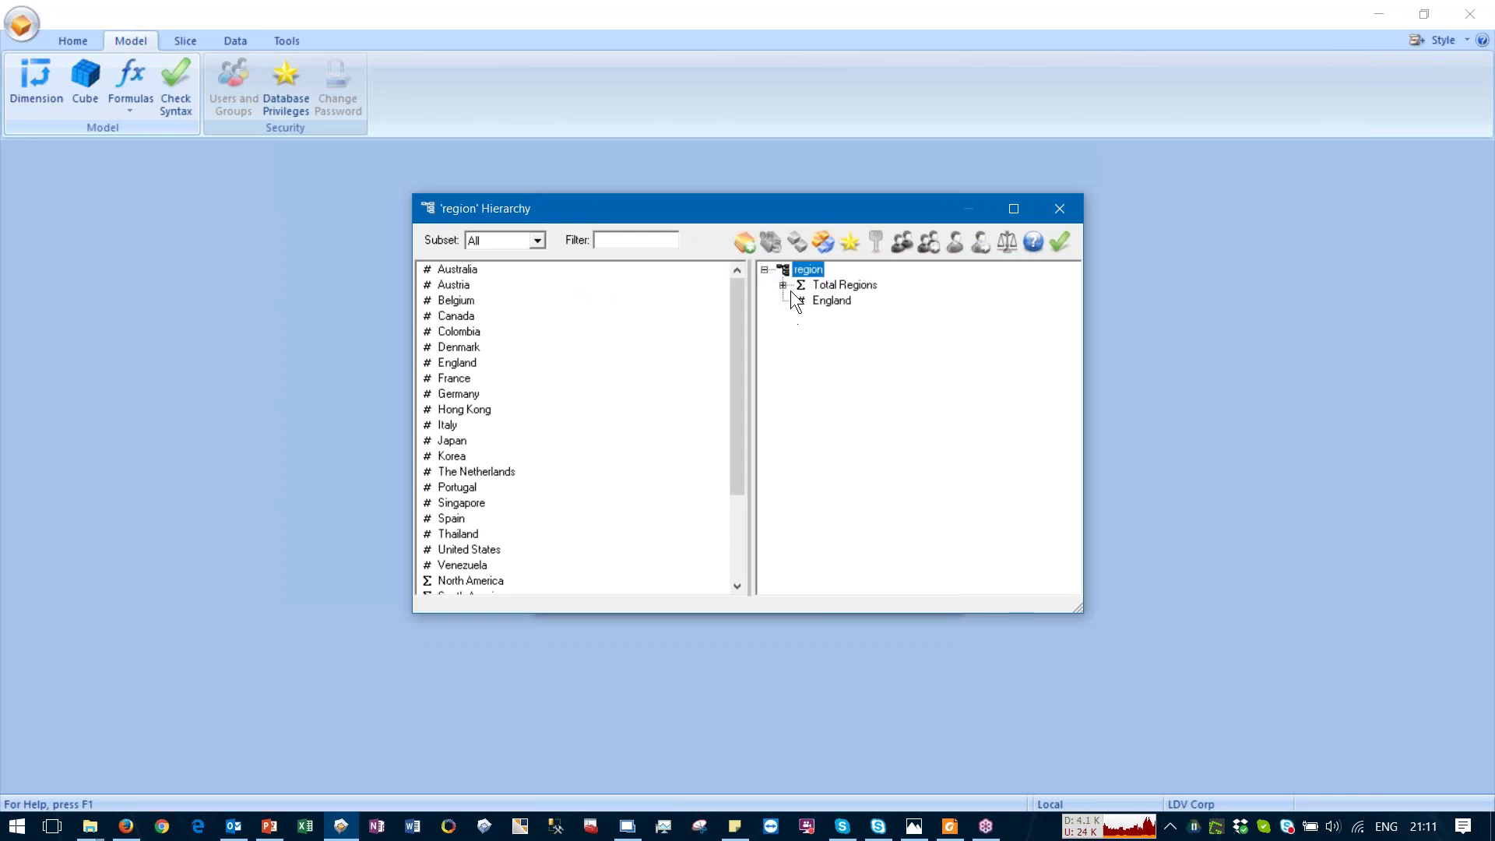
pyautogui.click(782, 285)
pyautogui.click(801, 301)
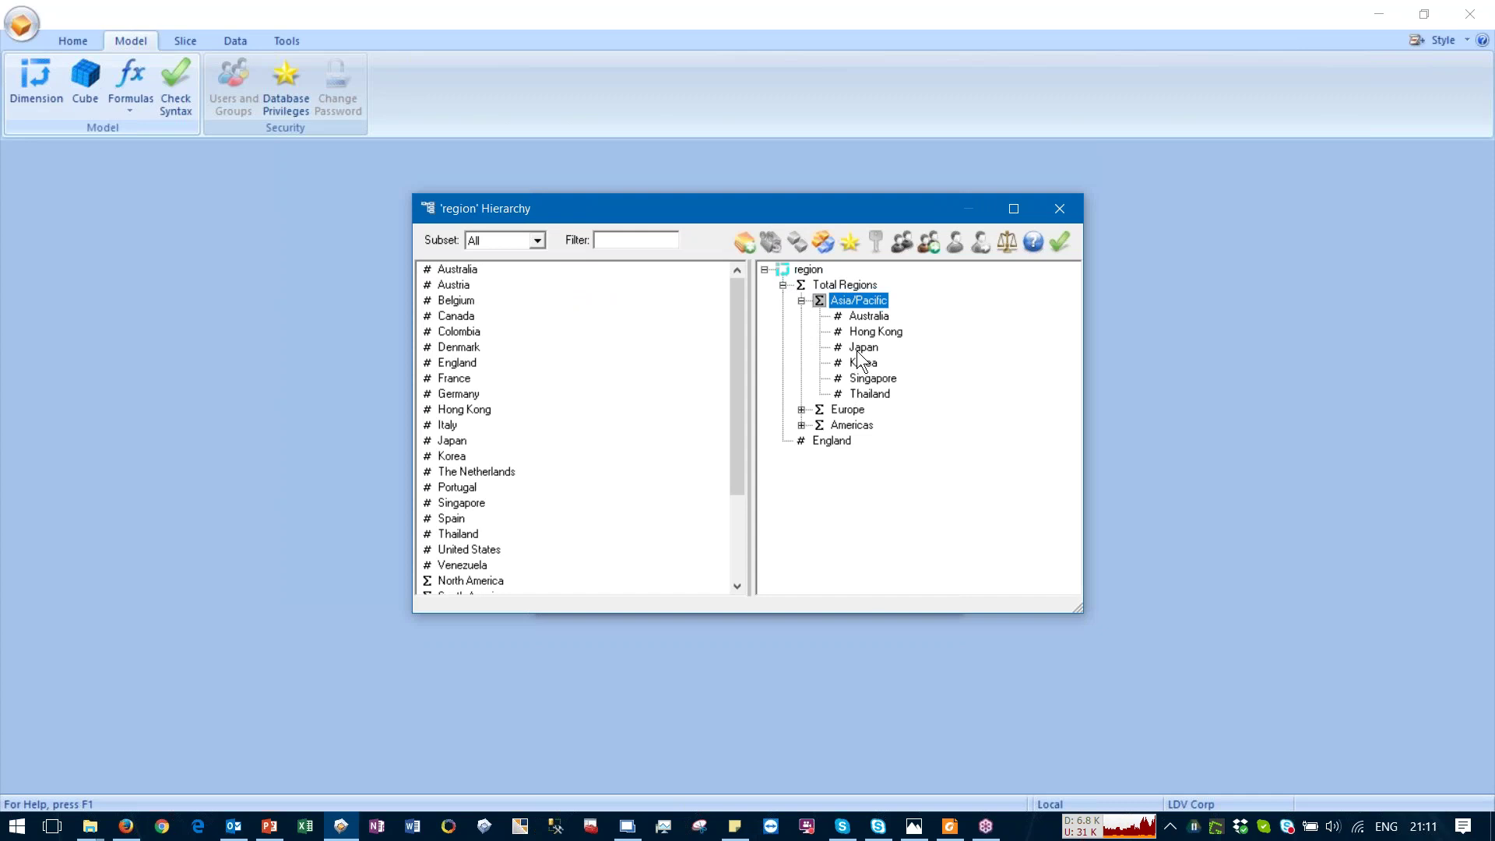
pyautogui.click(801, 410)
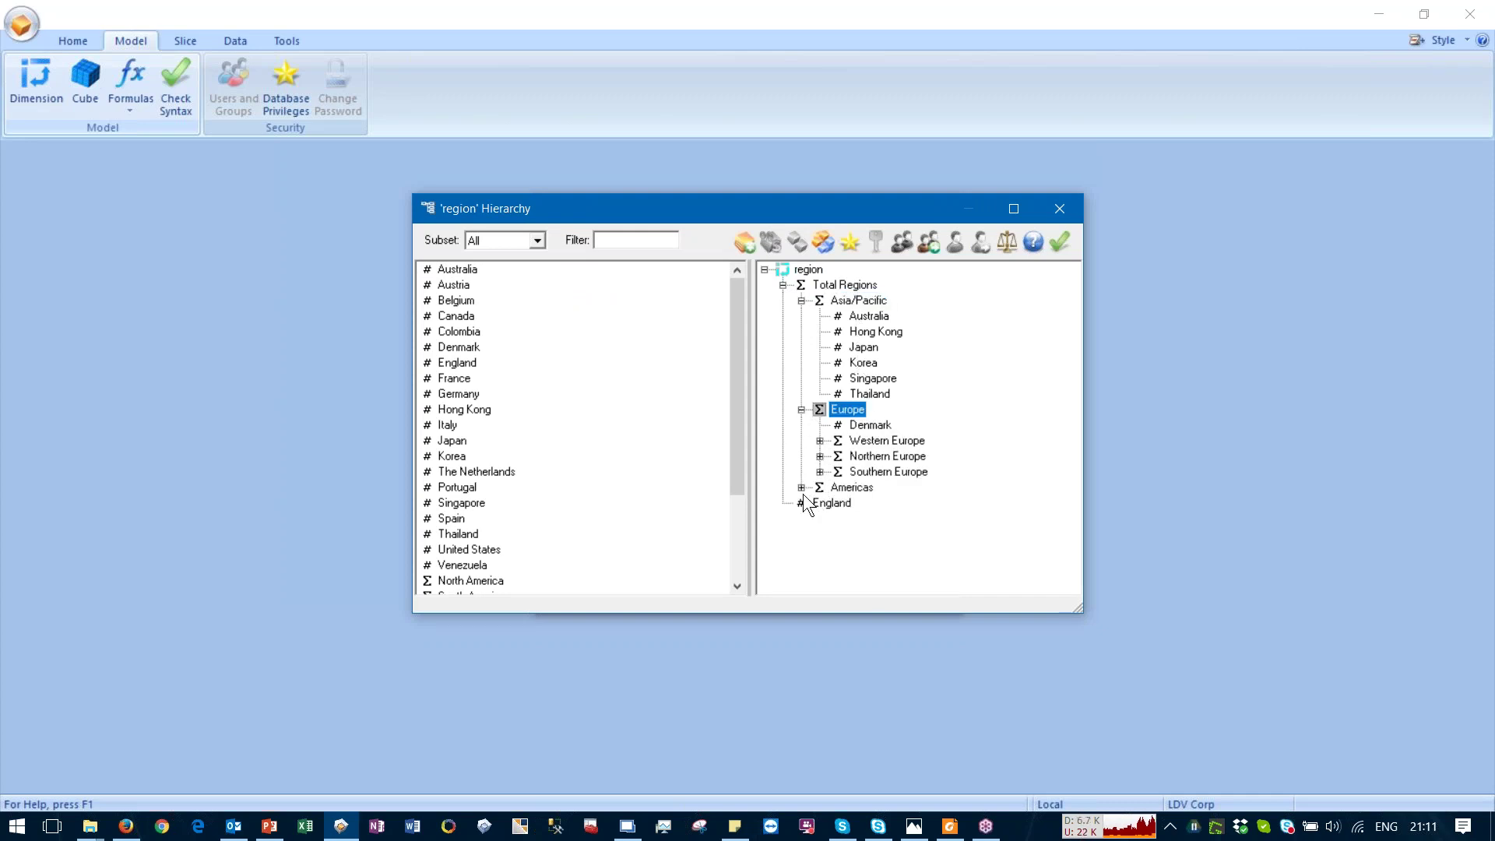
pyautogui.click(801, 487)
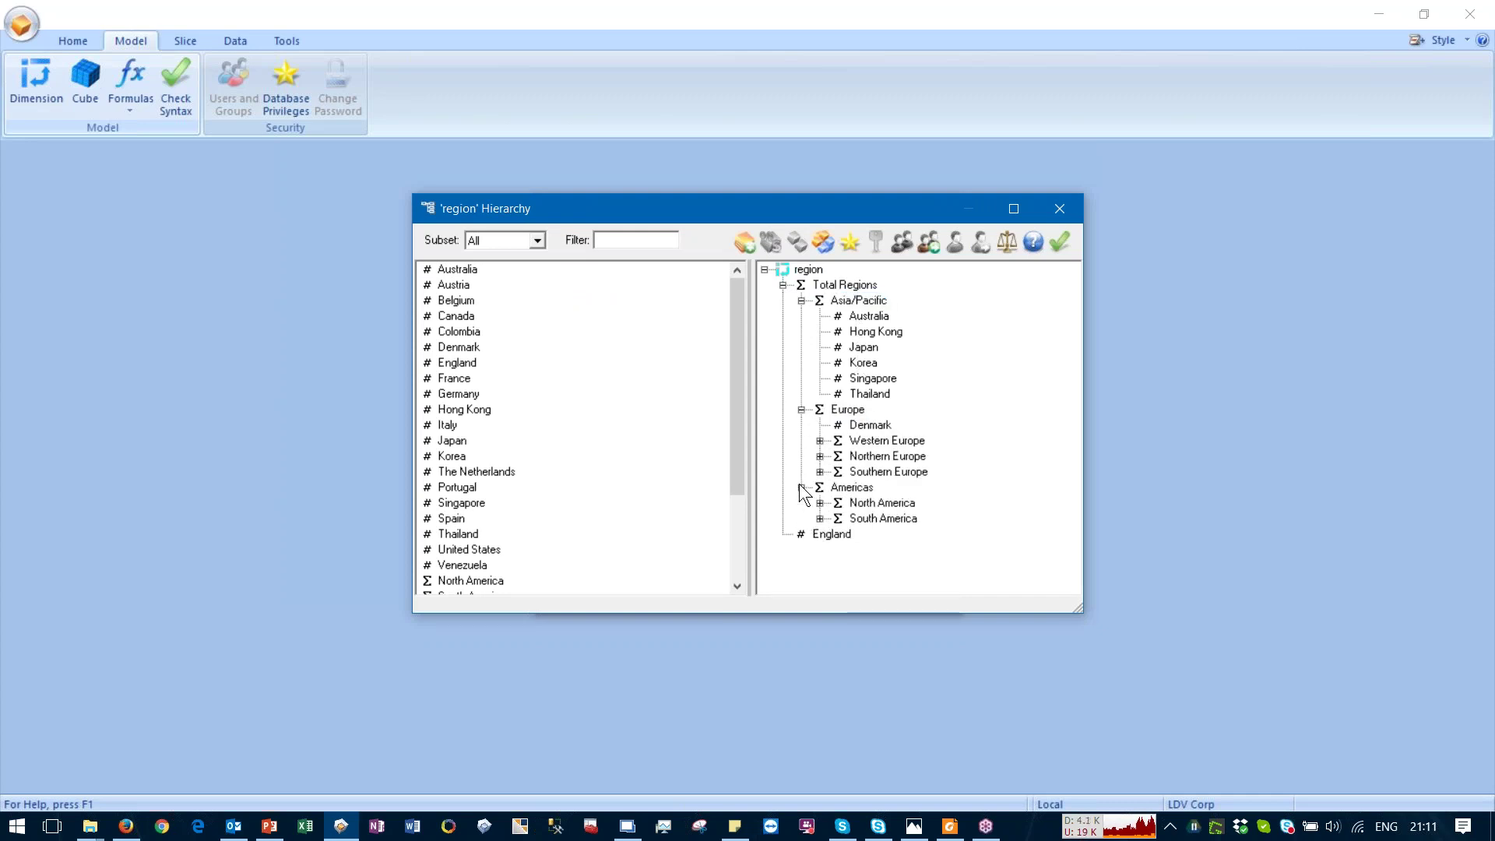
pyautogui.click(819, 440)
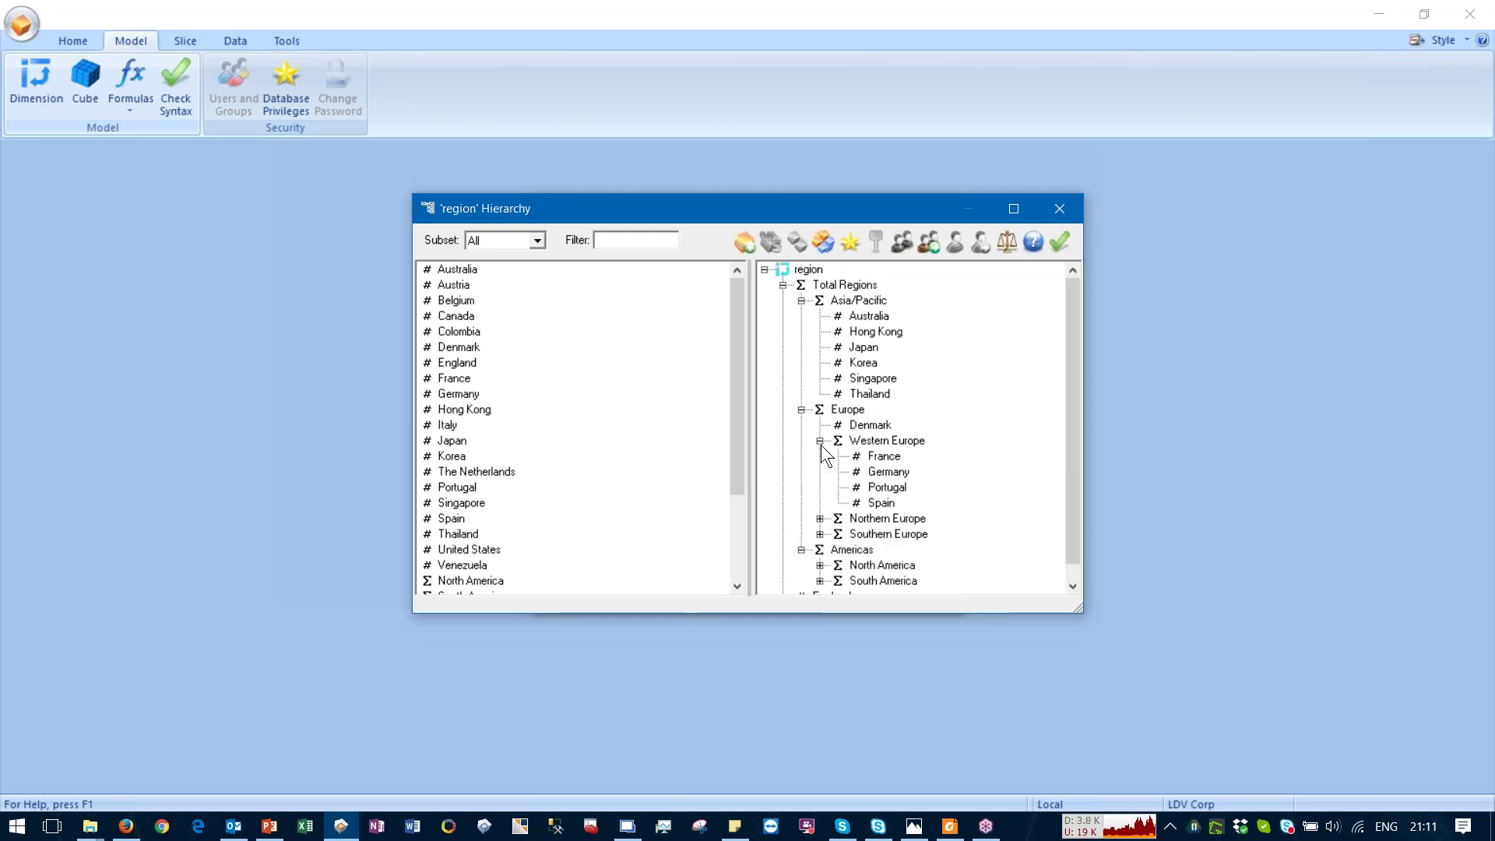
pyautogui.click(819, 563)
pyautogui.scroll(-1, 861, 466)
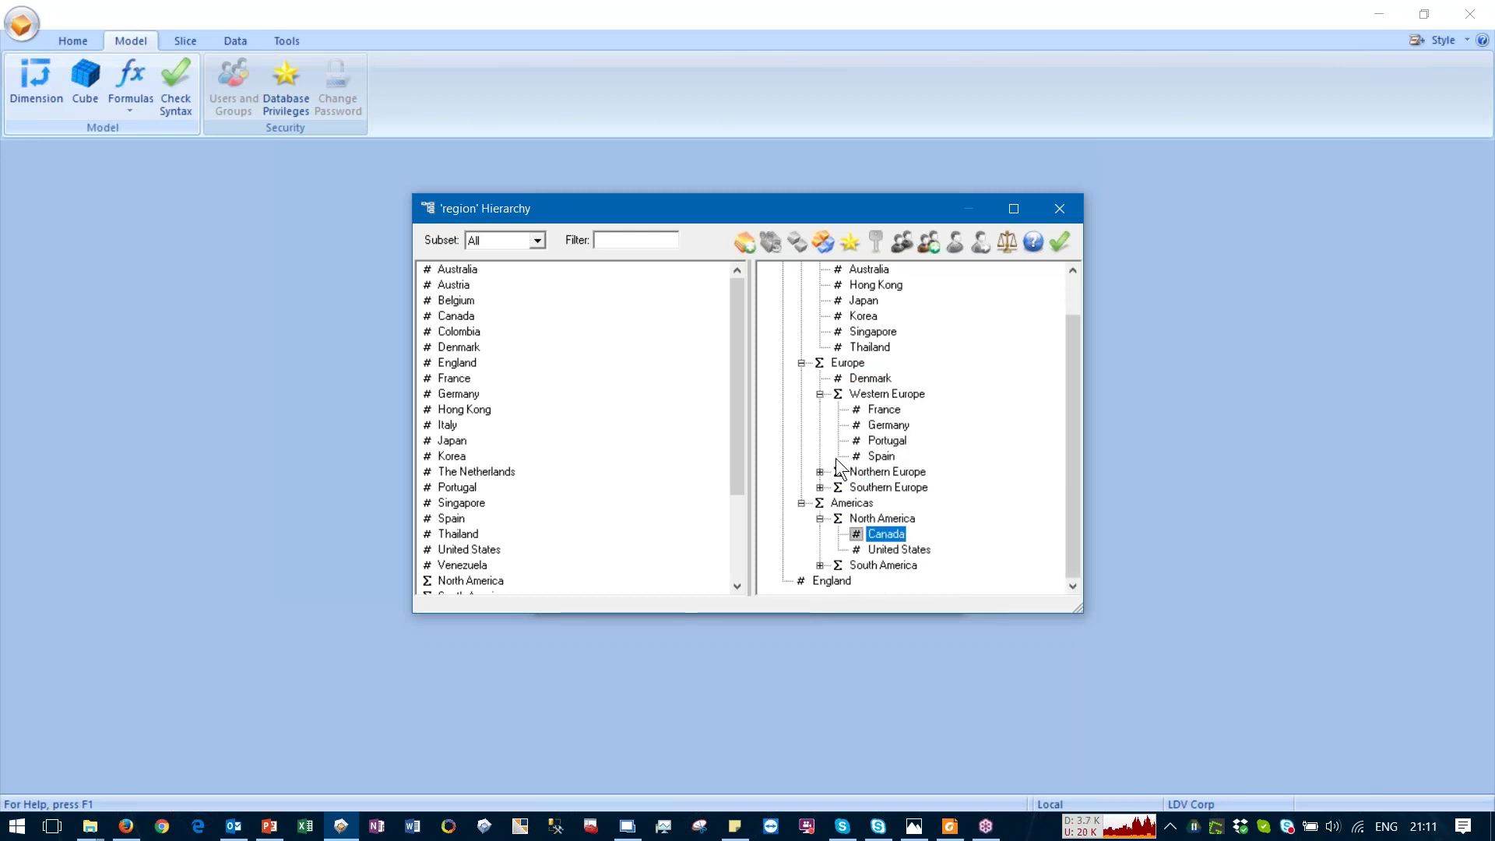
pyautogui.click(1057, 246)
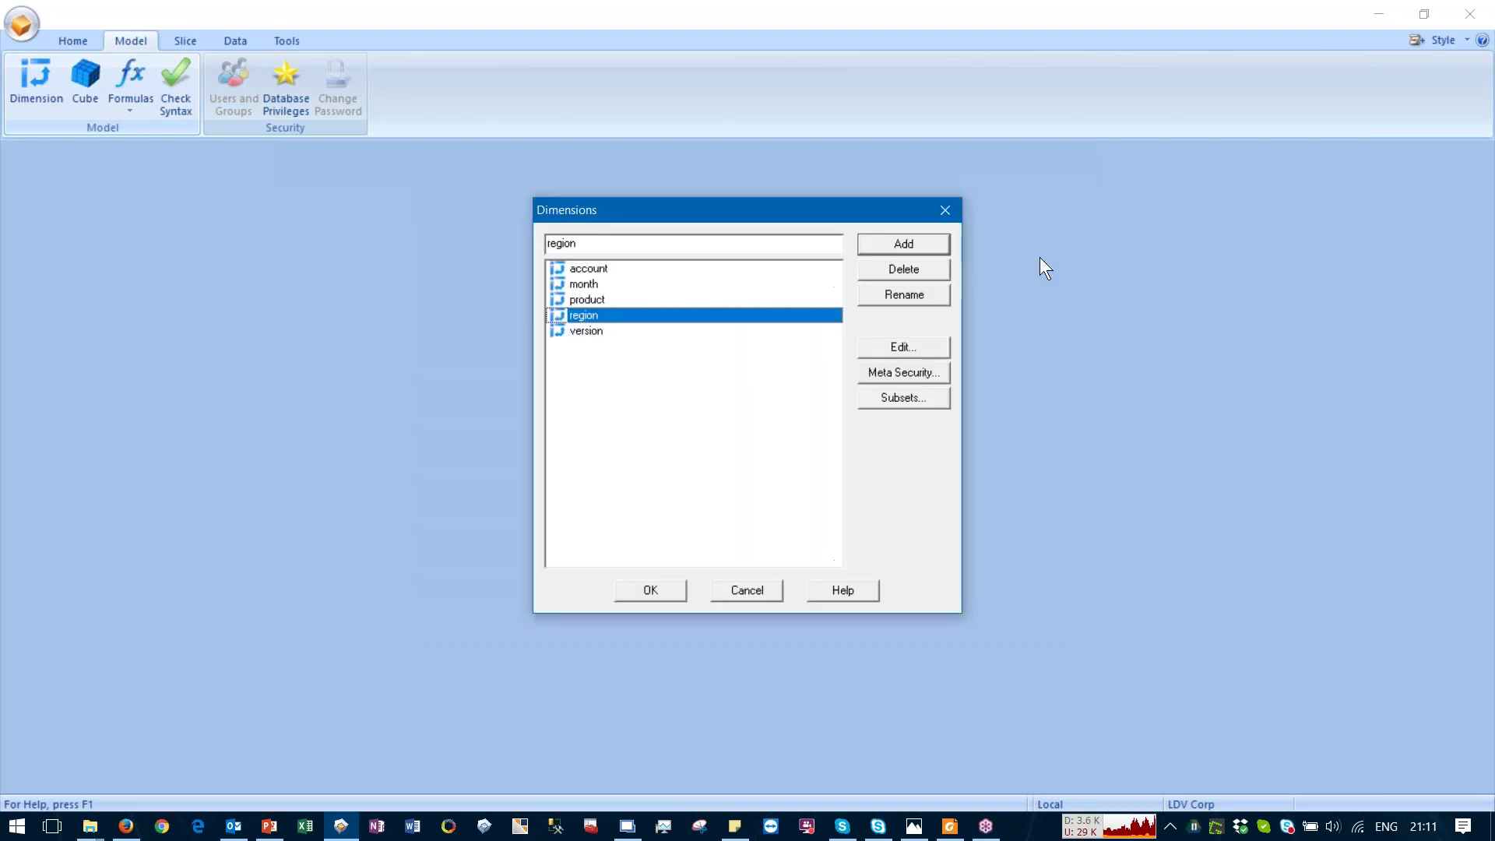
# Step: Open the version dimension's hierarchy and examine the members and weights beneath Budget Variance and Prior Year Variance
pyautogui.click(600, 333)
pyautogui.doubleClick(600, 333)
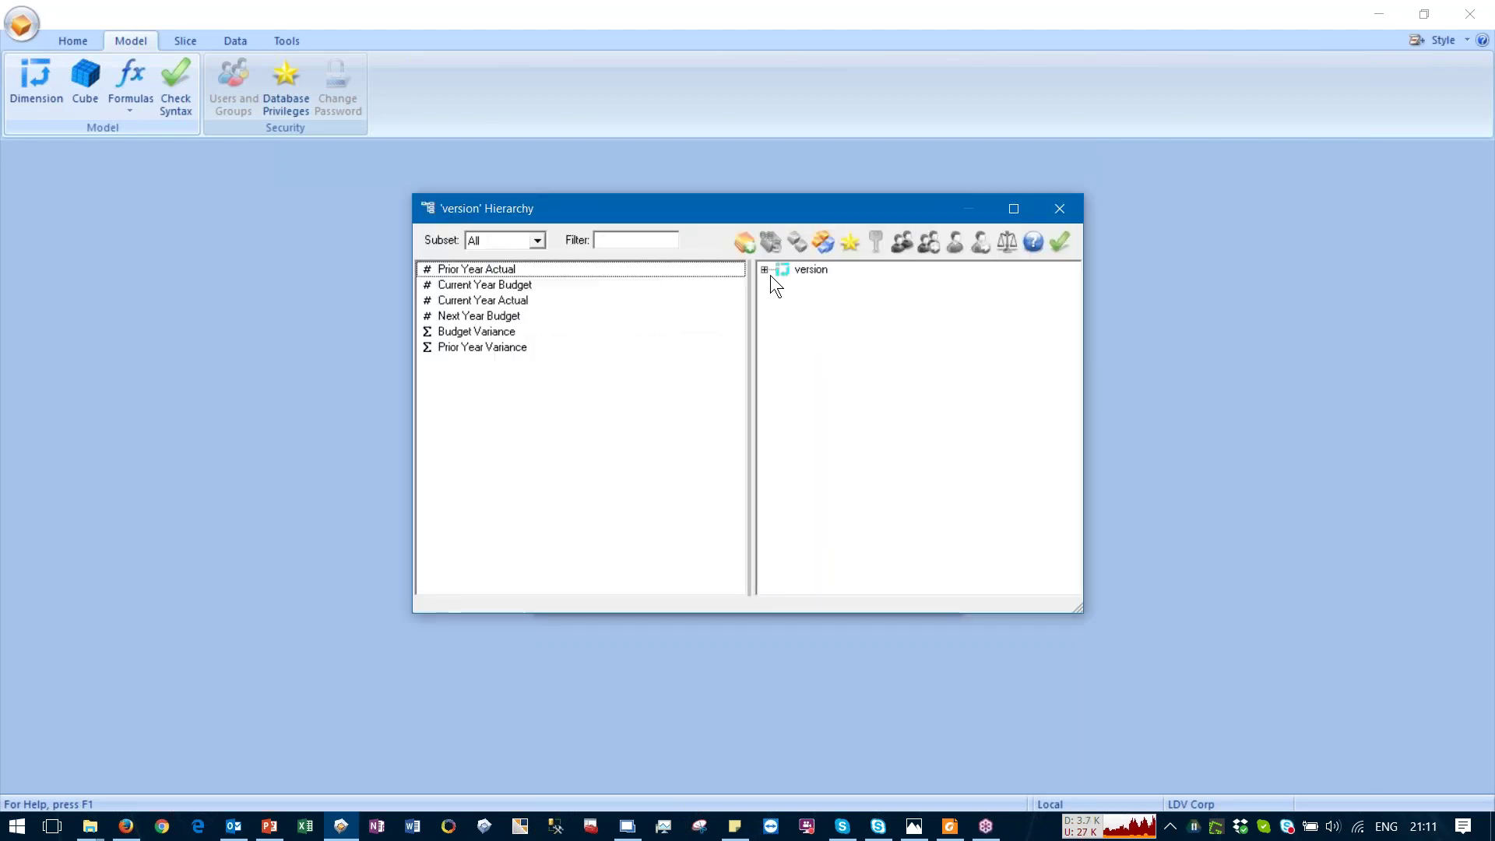
pyautogui.click(765, 269)
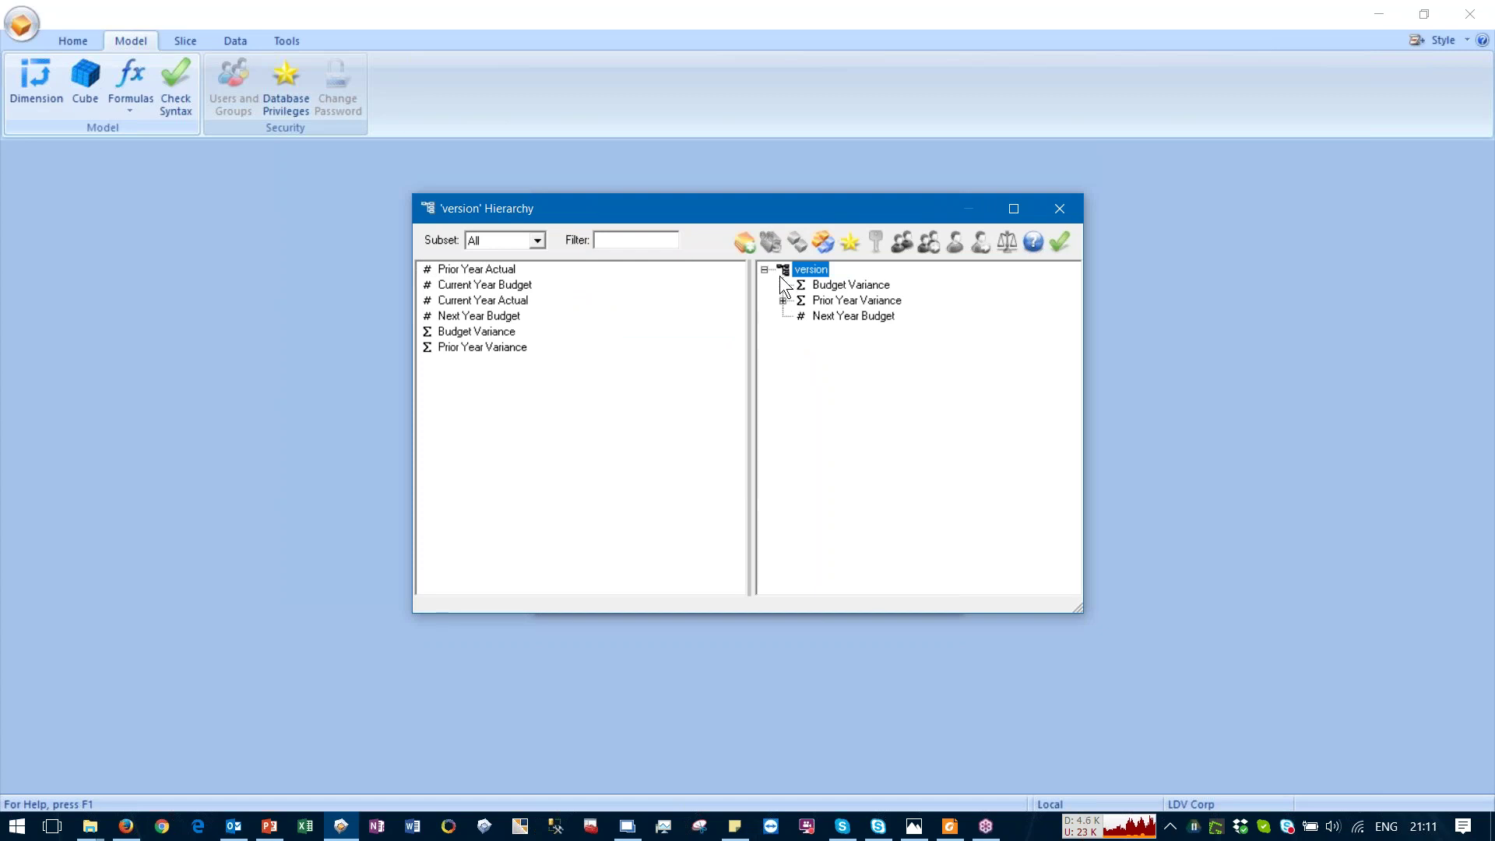
pyautogui.click(782, 285)
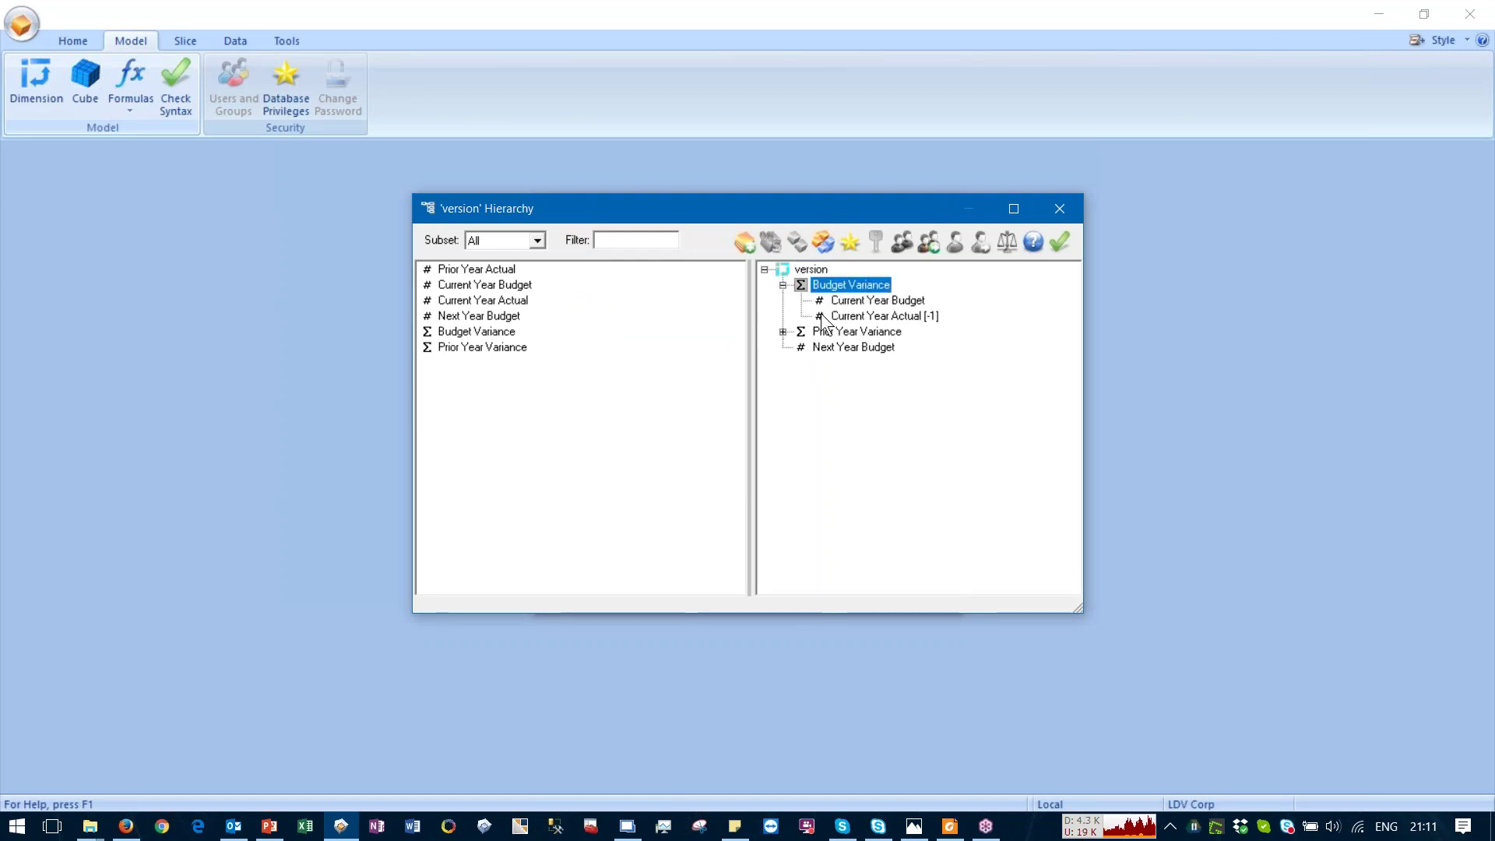
pyautogui.click(850, 302)
pyautogui.click(838, 312)
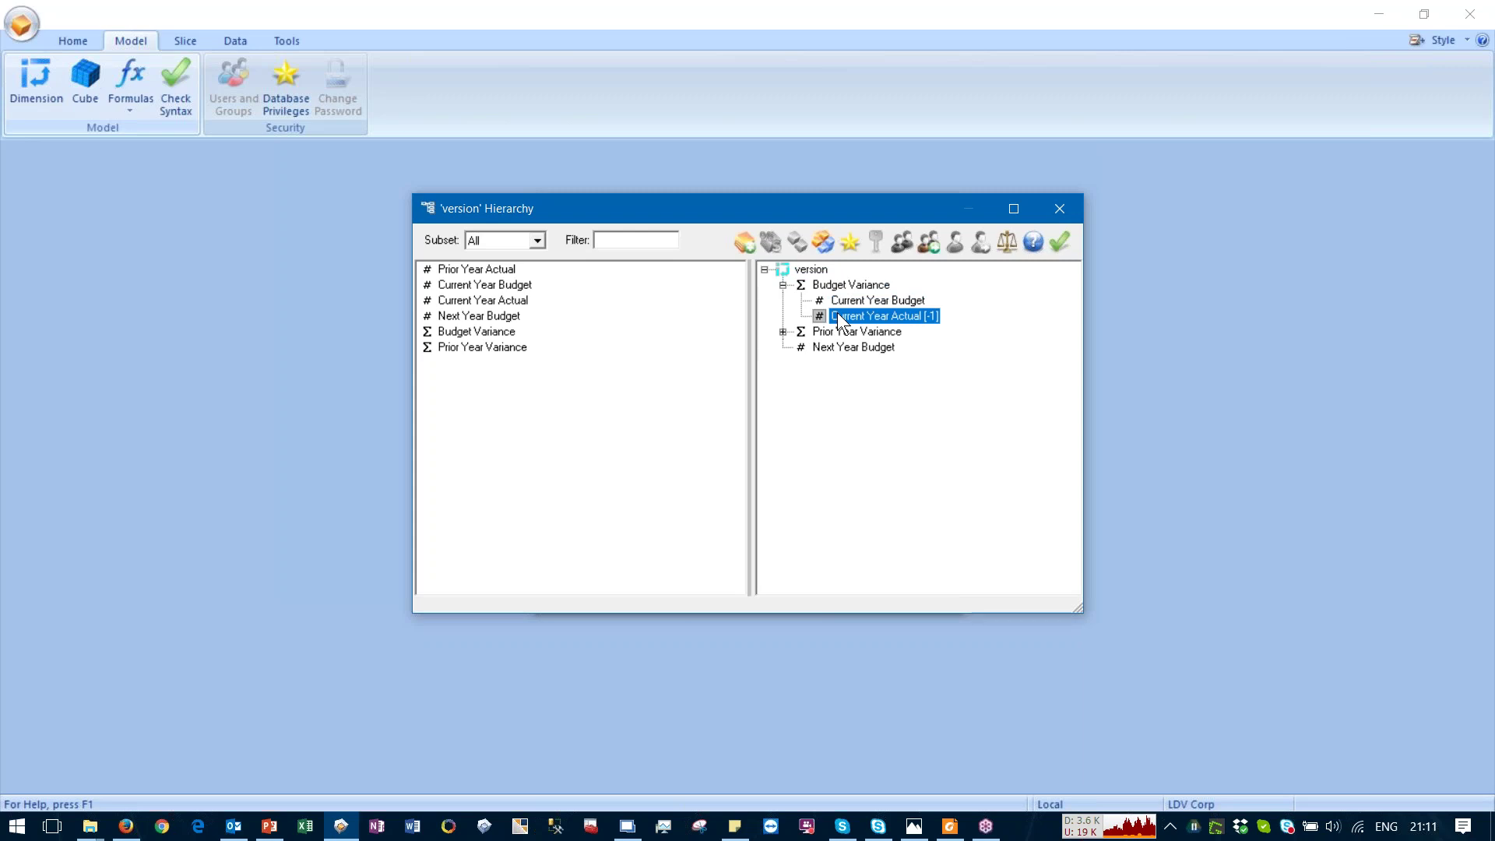
pyautogui.click(834, 288)
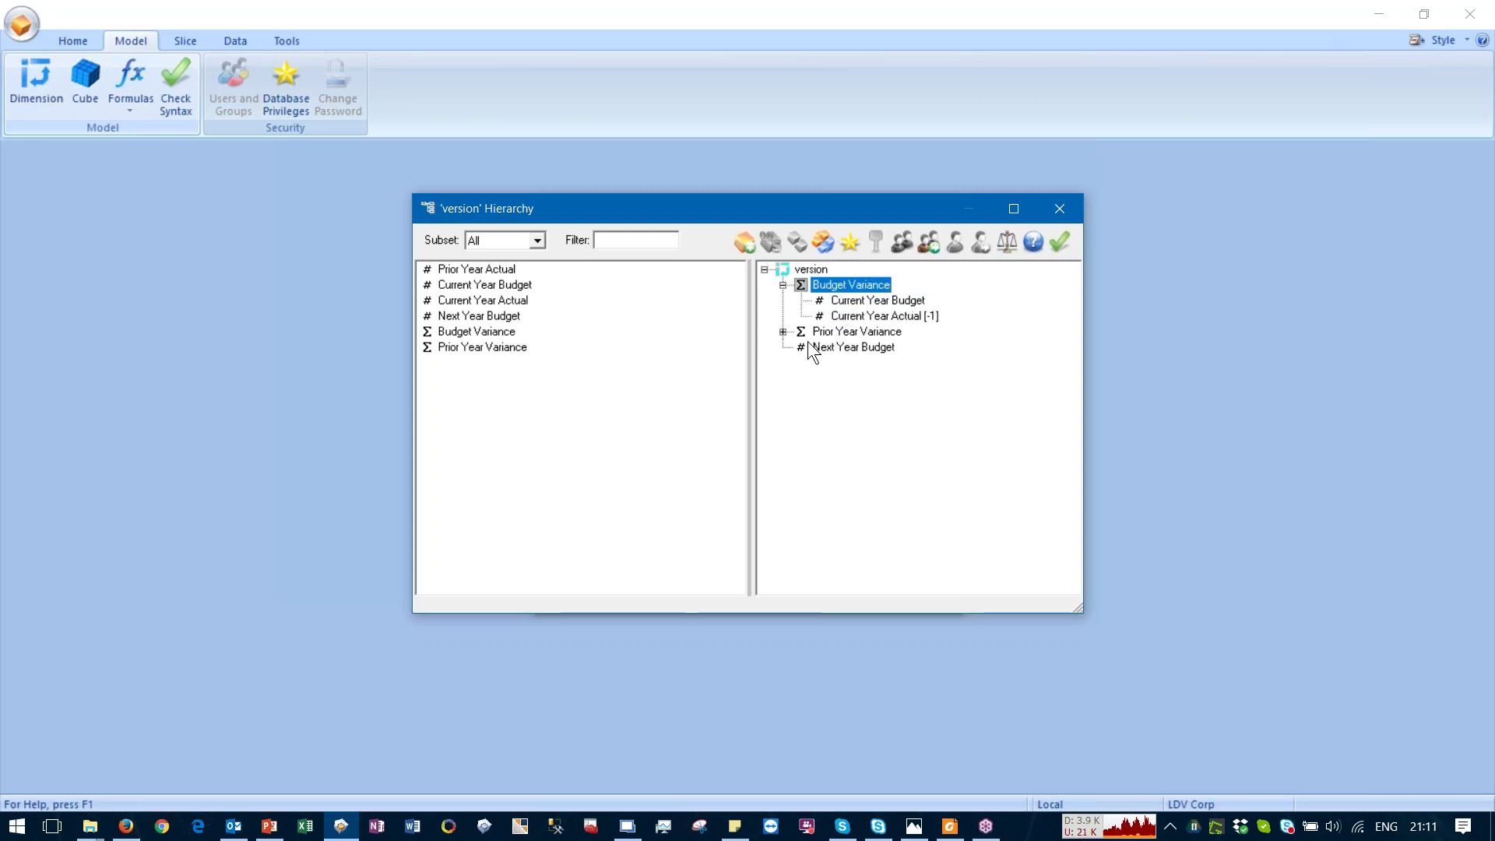
pyautogui.click(784, 332)
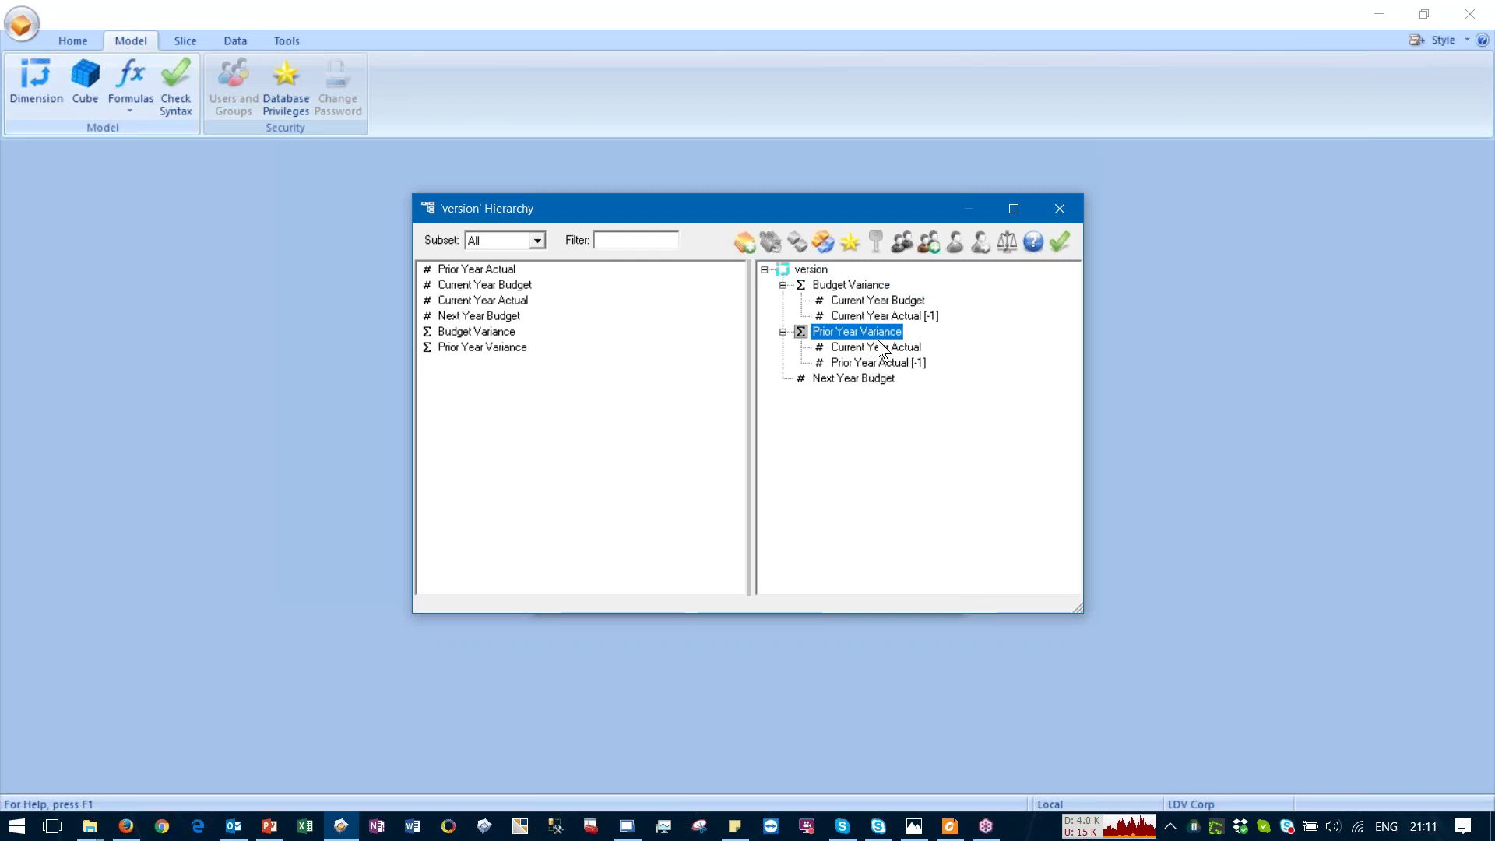
# Step: Collapse Prior Year Variance, confirm the version hierarchy and close the list of dimensions
pyautogui.click(788, 330)
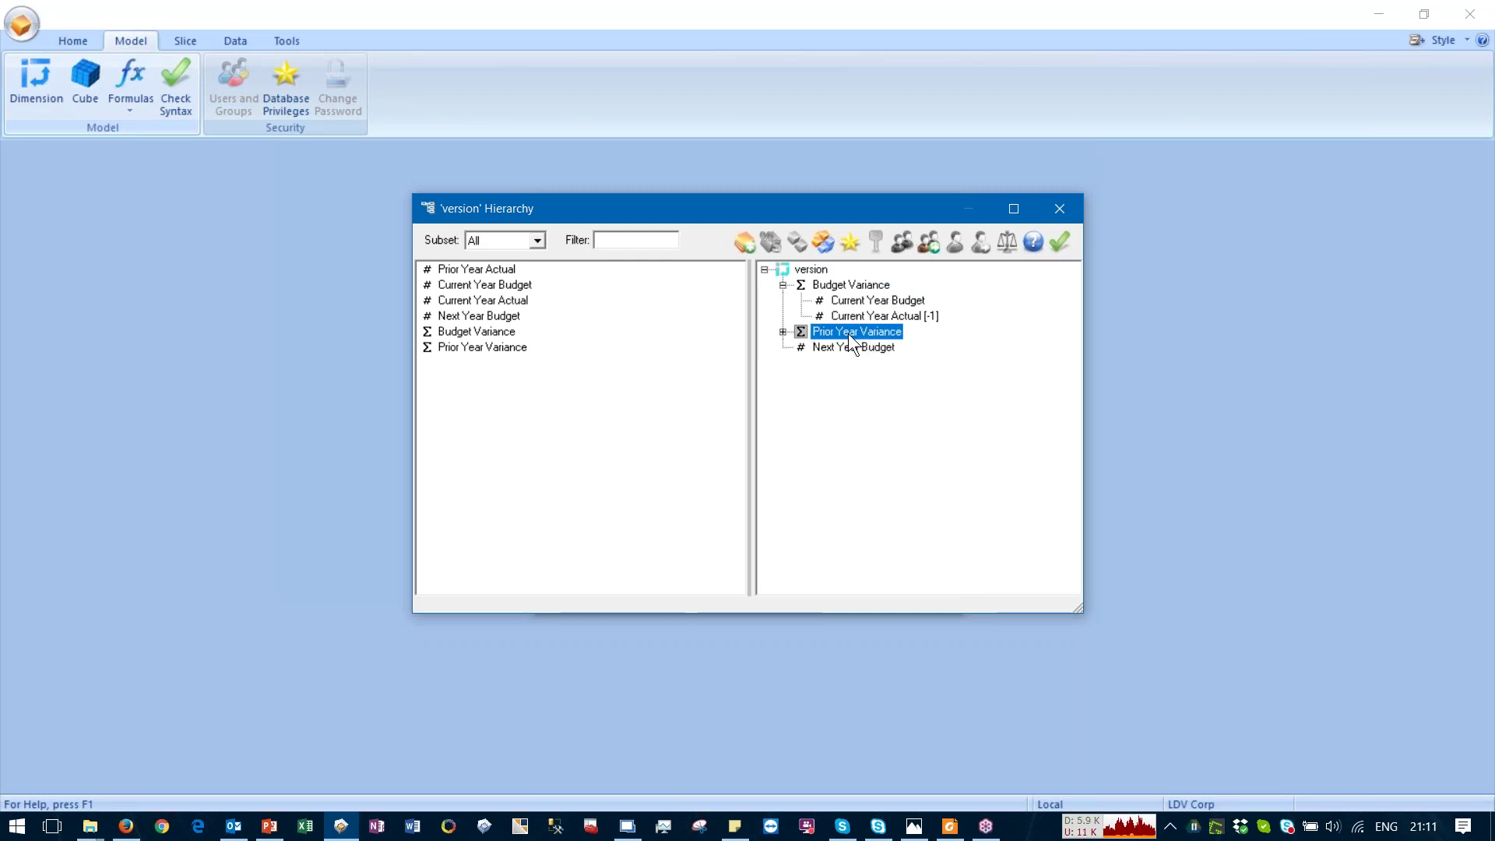
pyautogui.click(1058, 243)
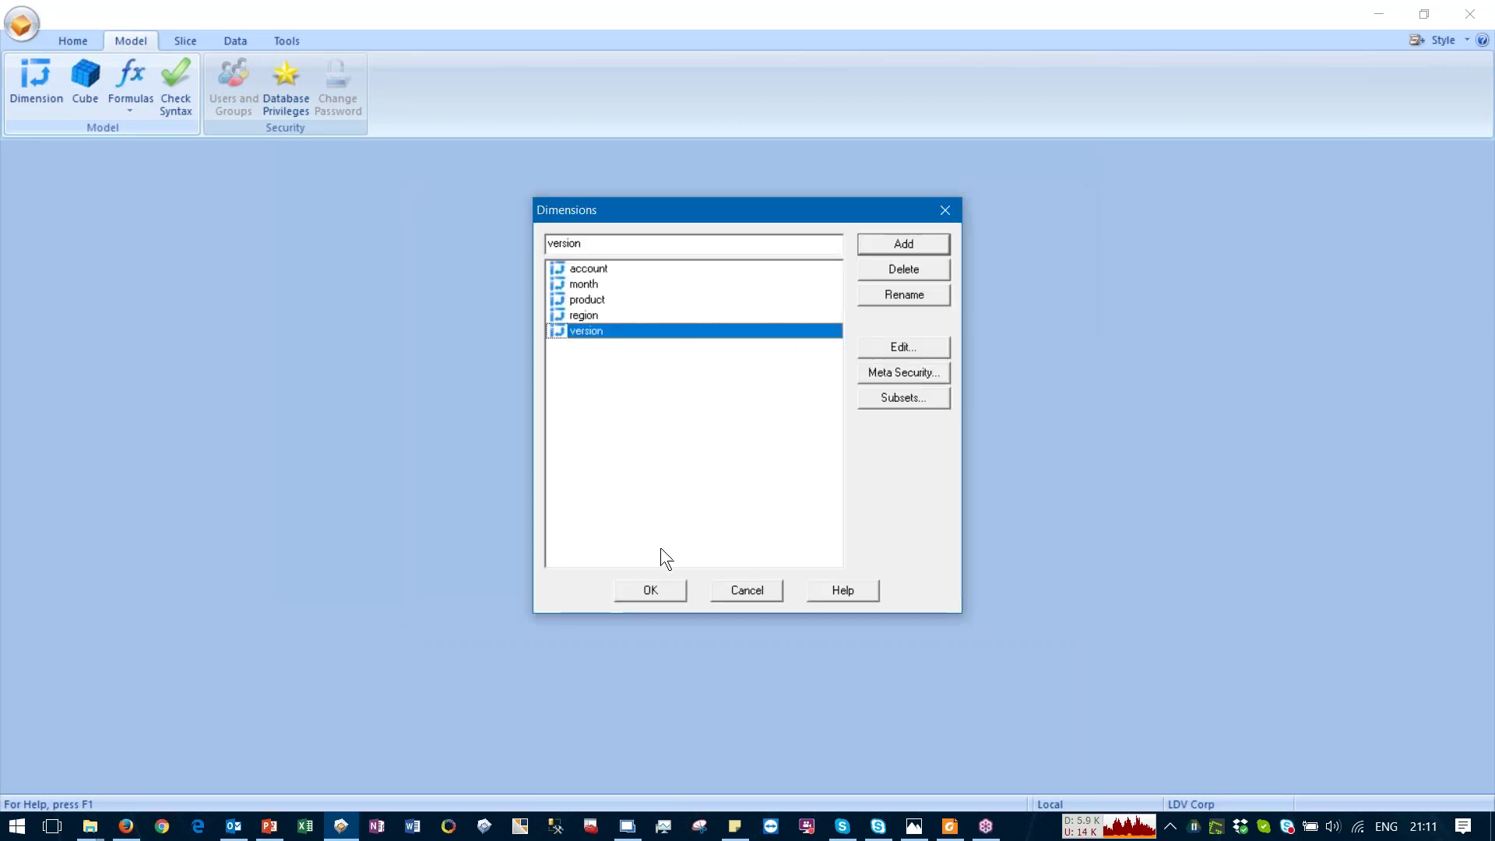
pyautogui.click(667, 590)
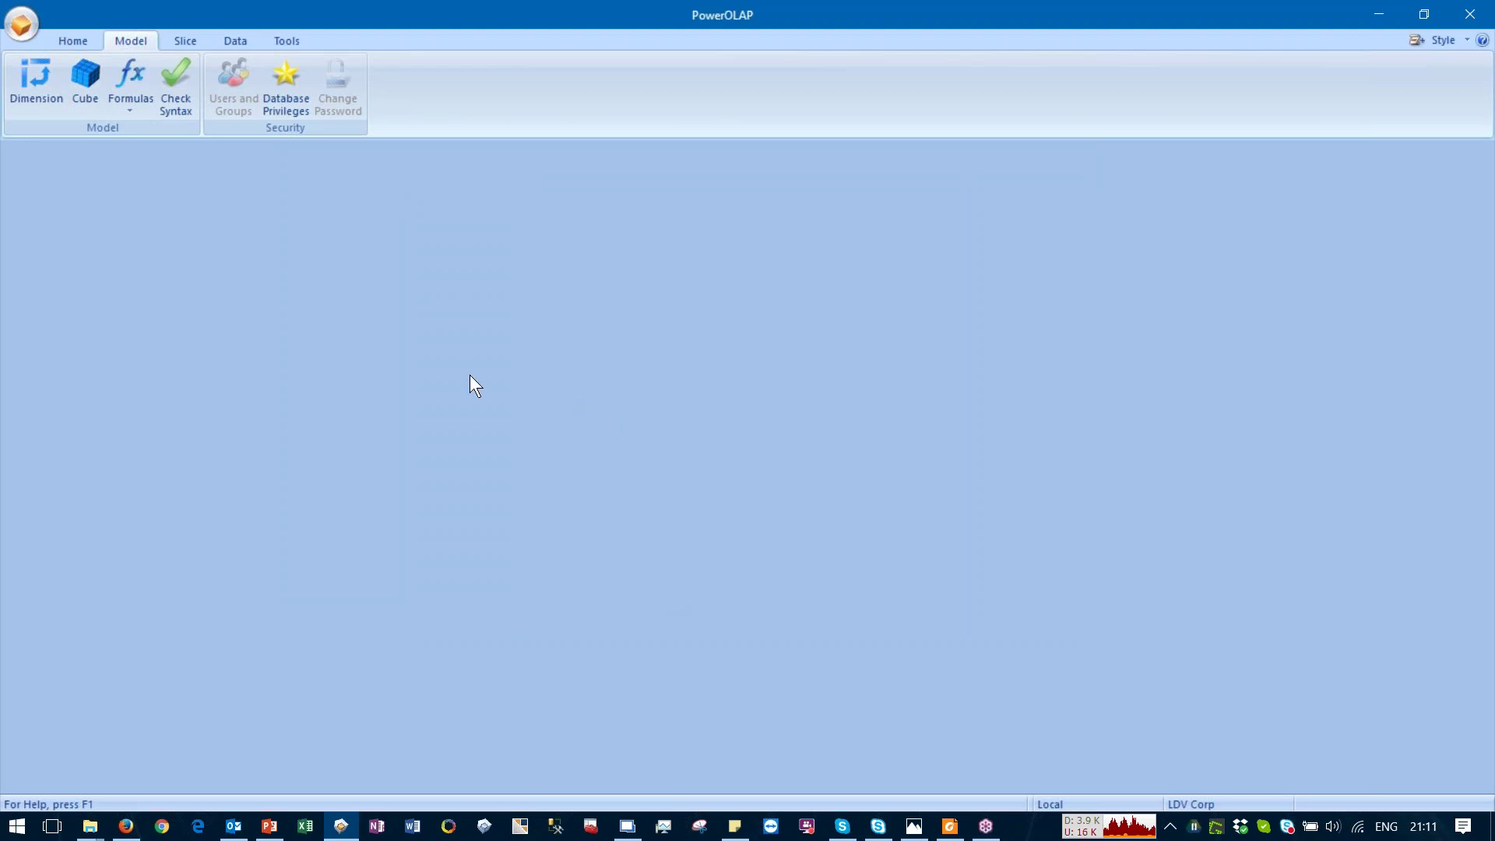
# Step: Switch to the PowerPoint slide show and maximize it to present the Multidimensionality 101 slide
pyautogui.moveTo(0, 0); pyautogui.dragTo(344, 68)
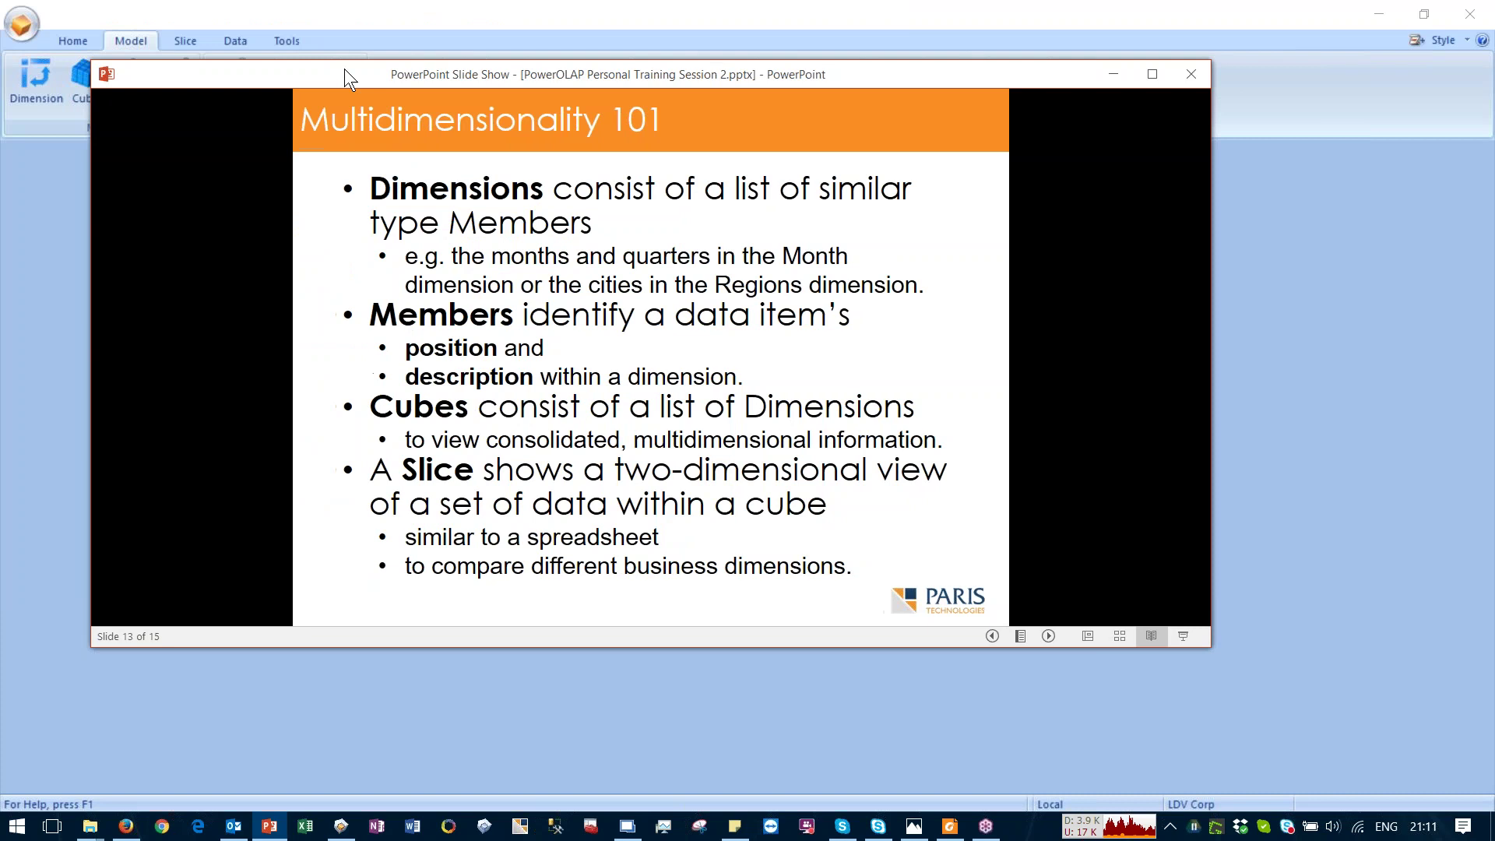
pyautogui.doubleClick(344, 68)
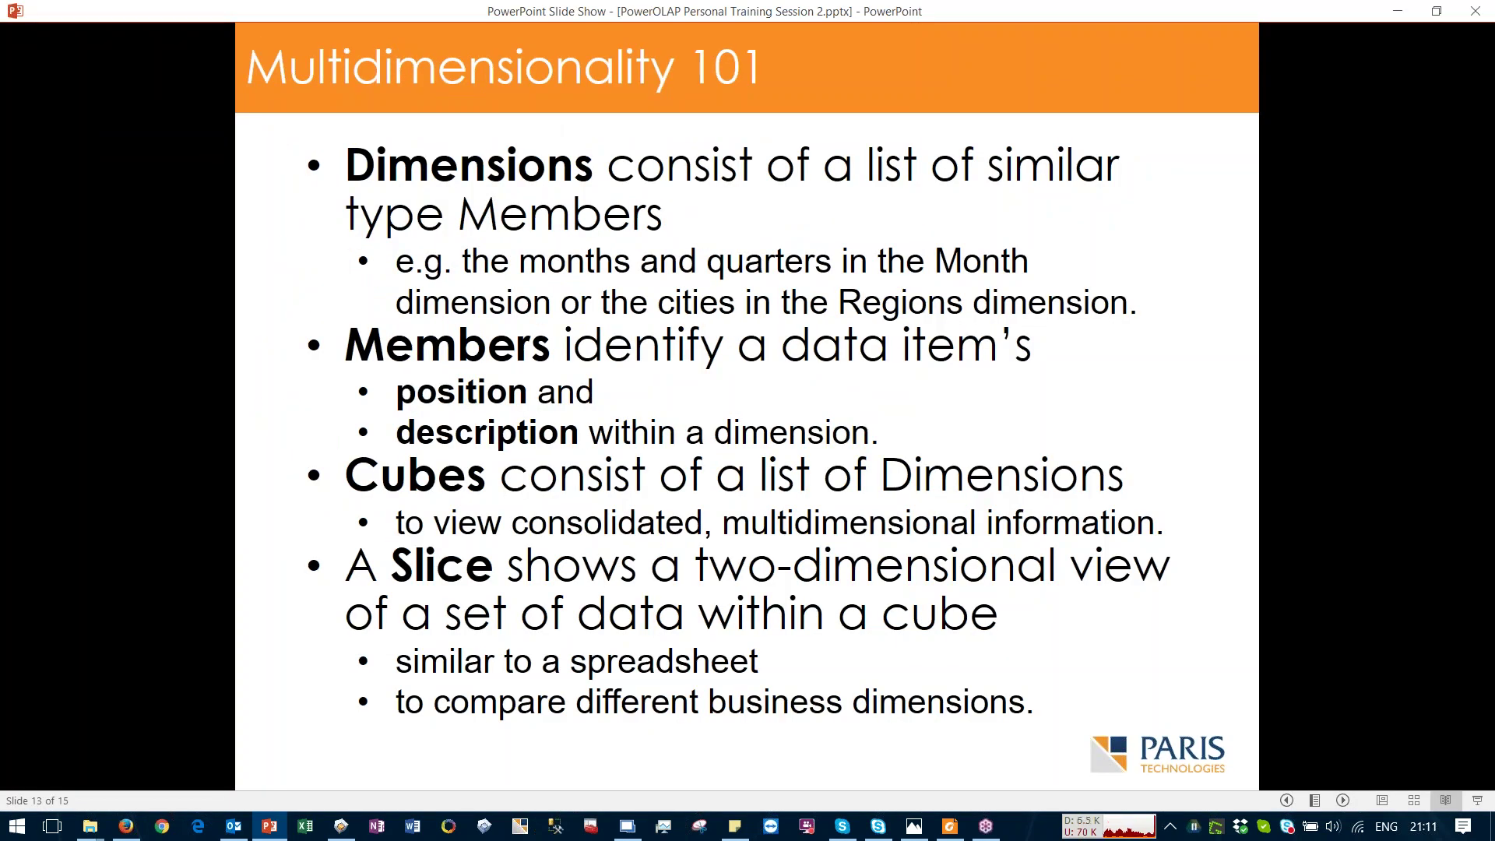
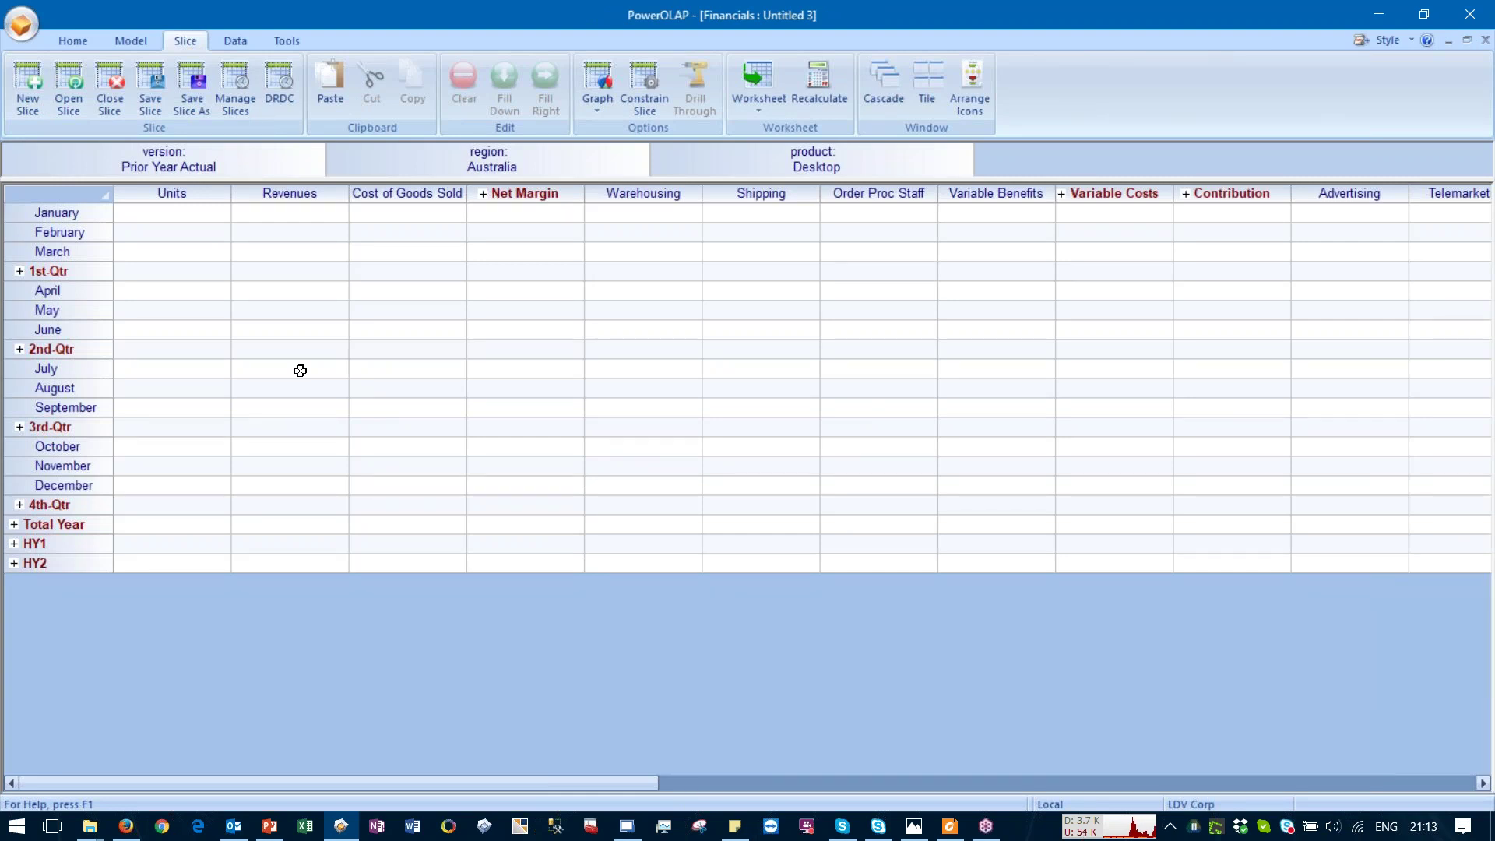
# Step: In PowerOLAP, recalculate the Financials slice and pivot it, nesting version in the rows and moving month to the page members
pyautogui.click(300, 370)
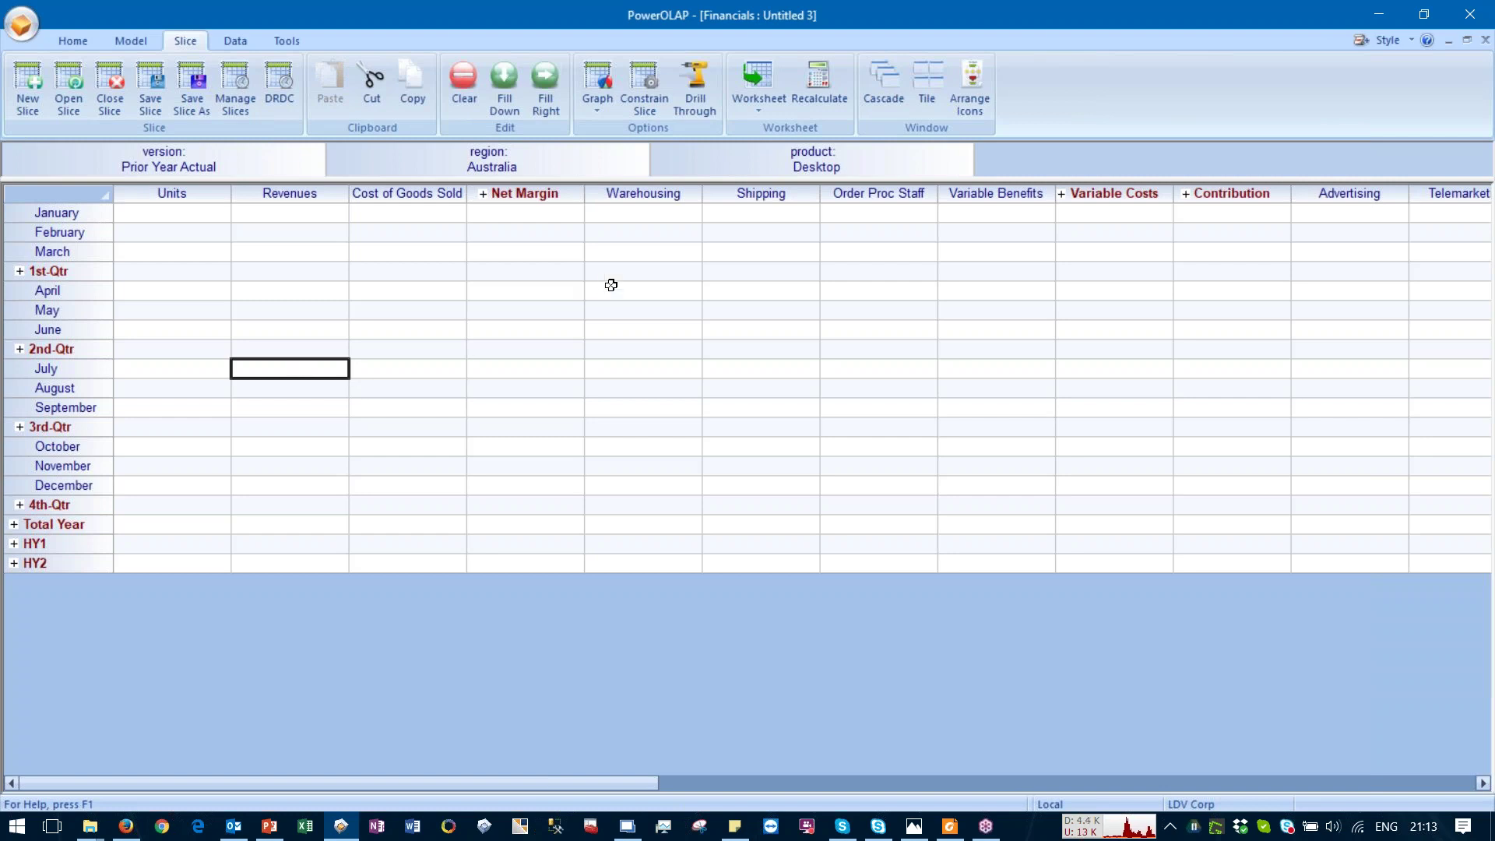
pyautogui.click(812, 78)
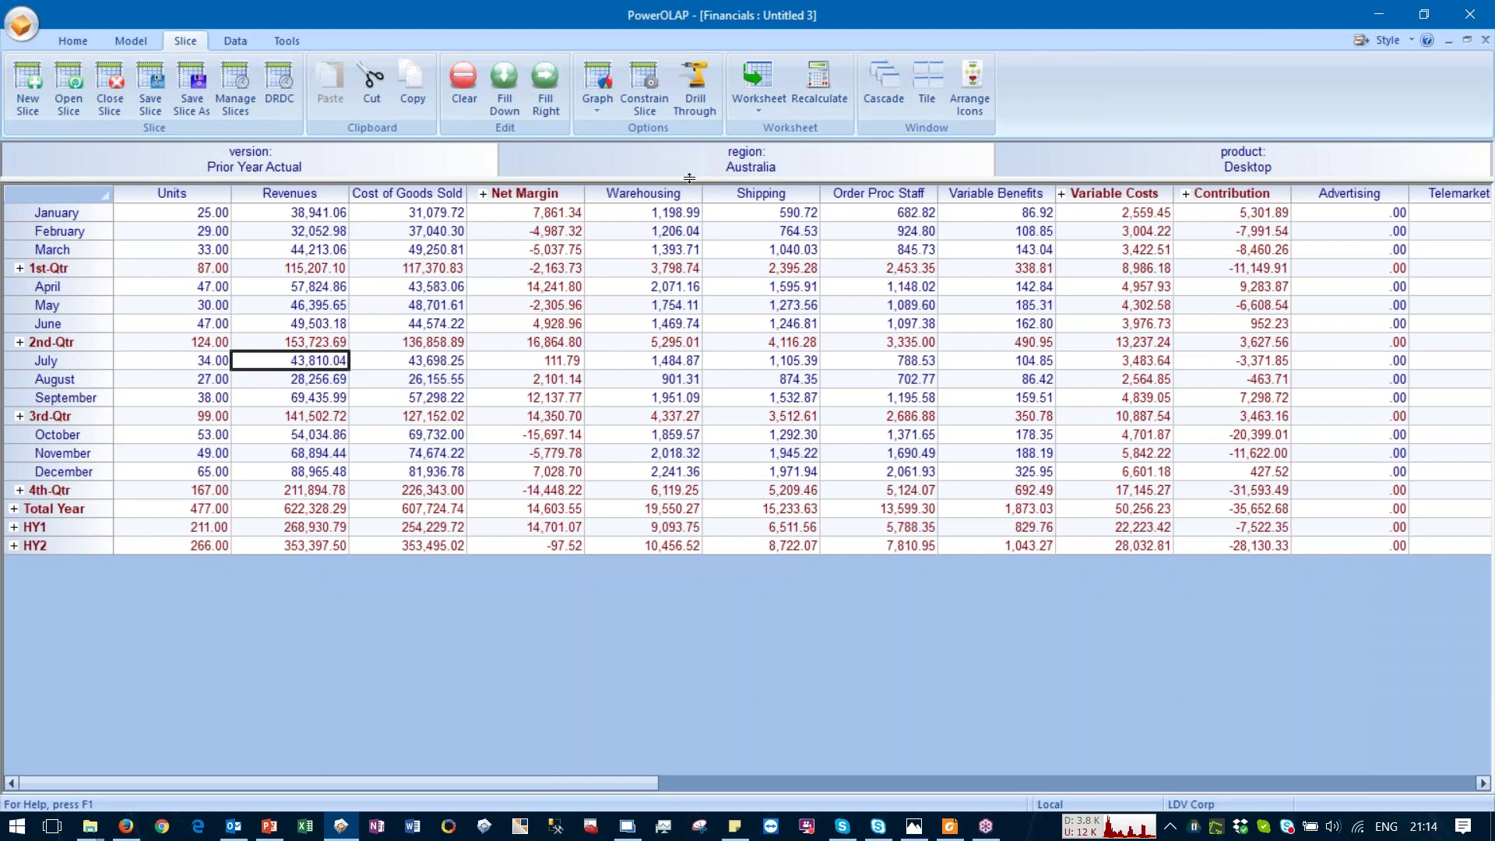
pyautogui.moveTo(363, 157); pyautogui.dragTo(51, 347)
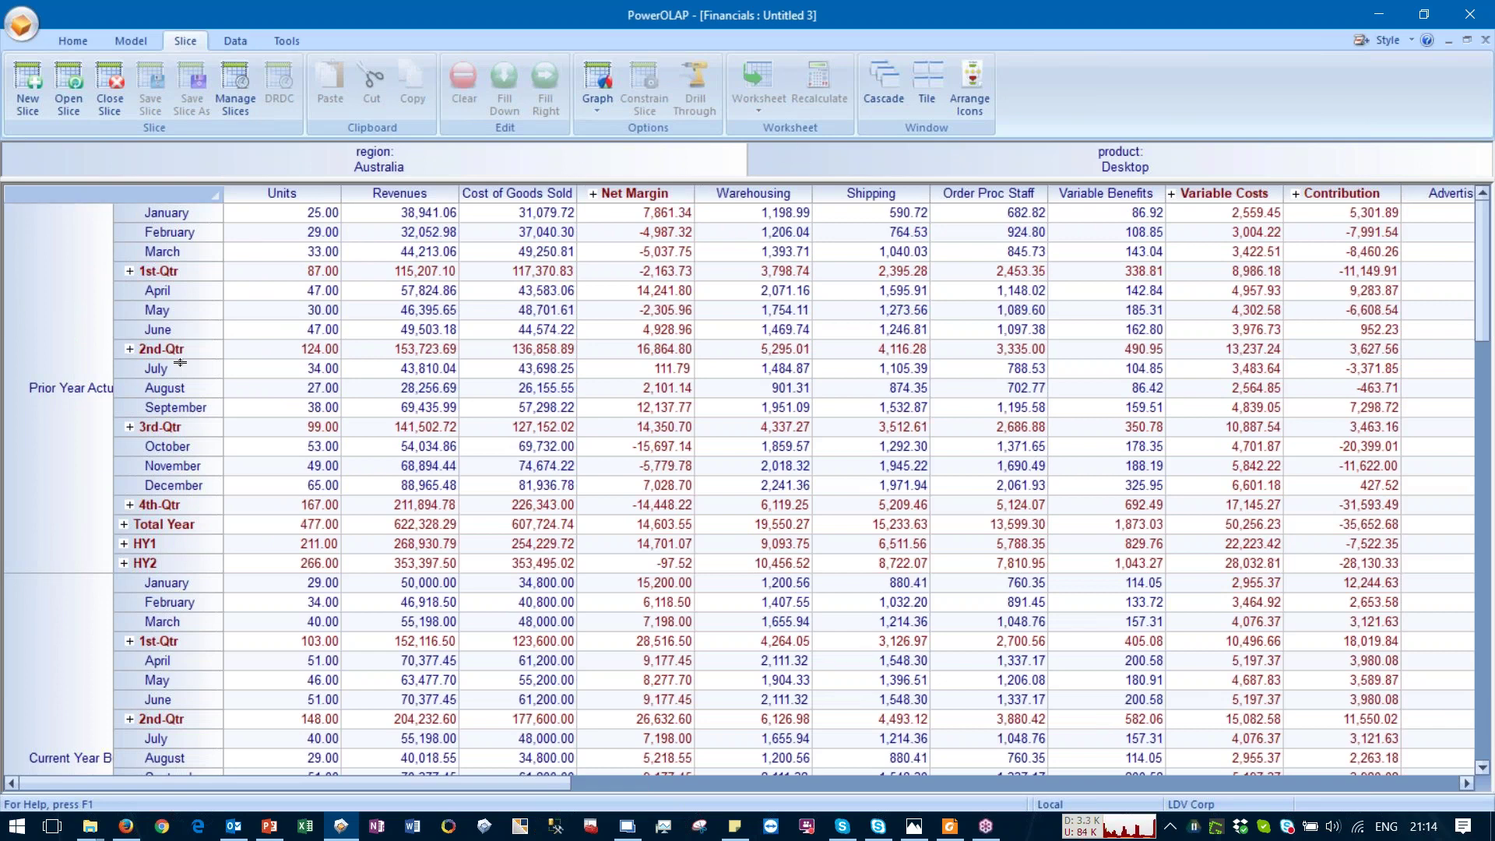
pyautogui.moveTo(172, 216); pyautogui.dragTo(175, 161)
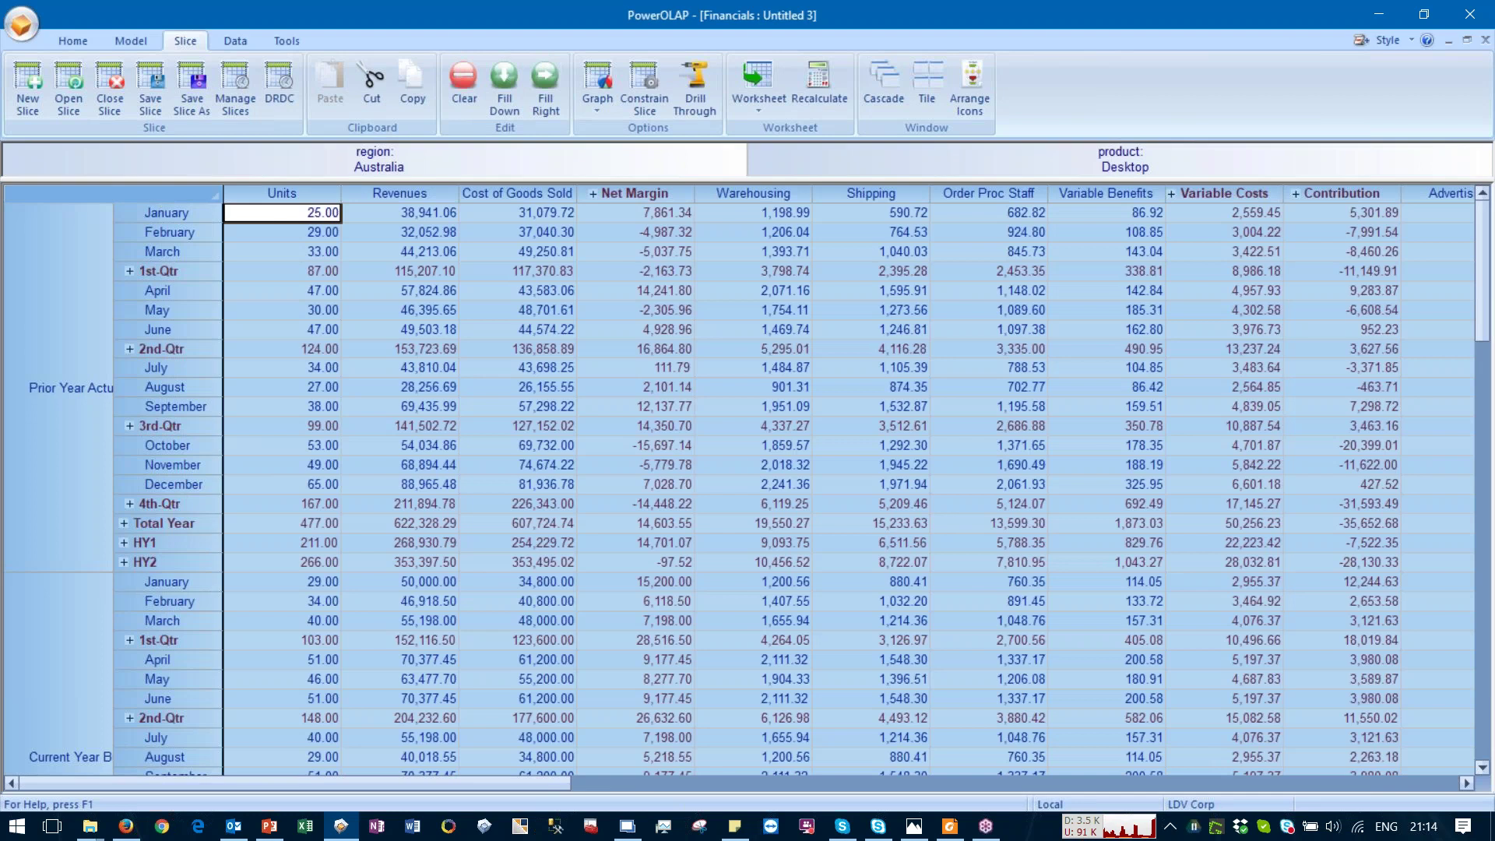
pyautogui.click(358, 243)
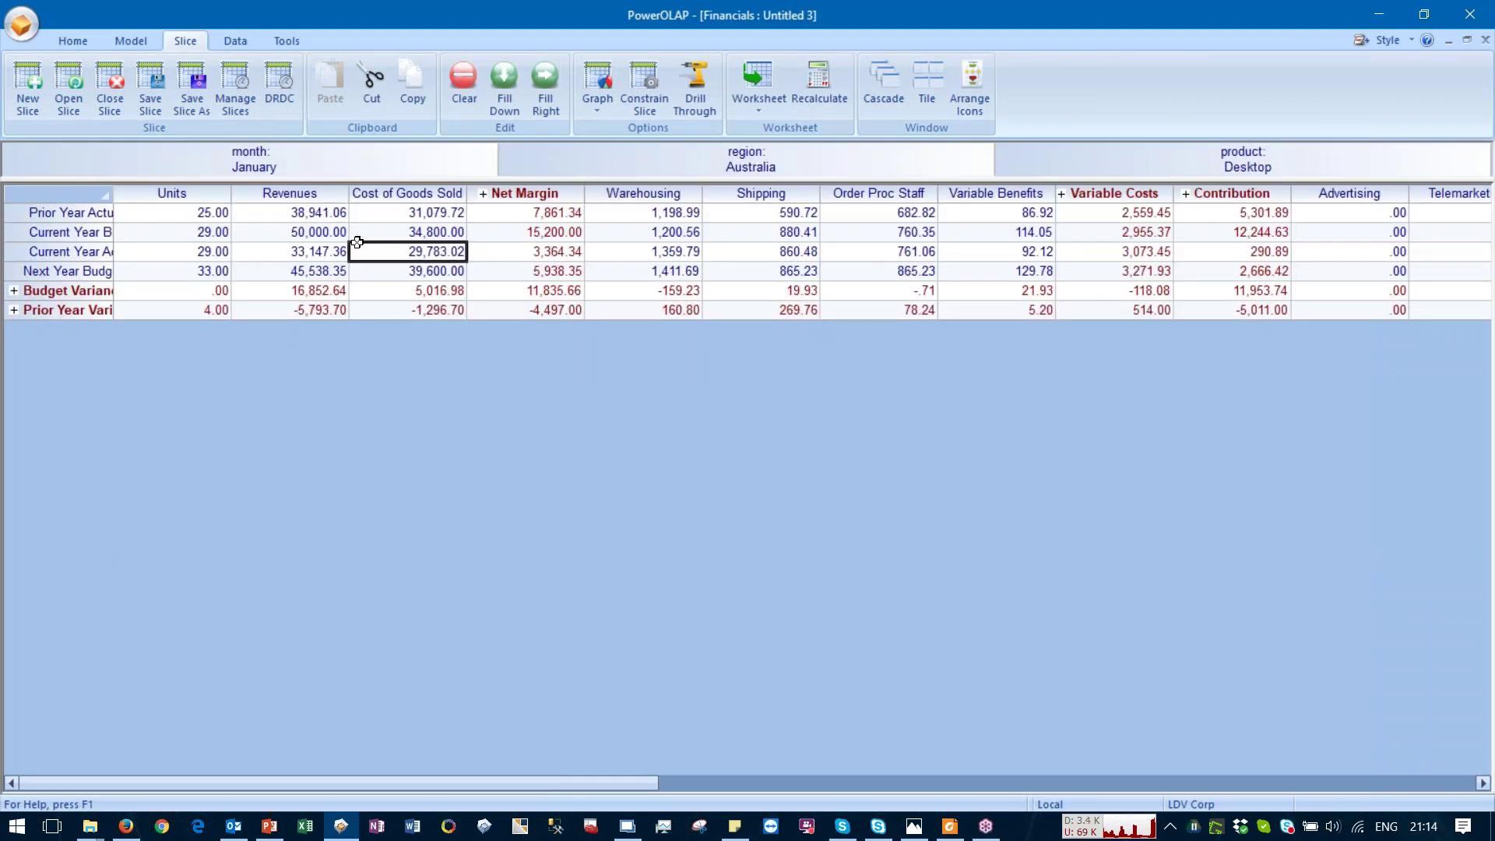
# Step: Close the Financials slice and enable the Traditional Slice view
pyautogui.click(1483, 41)
pyautogui.click(739, 461)
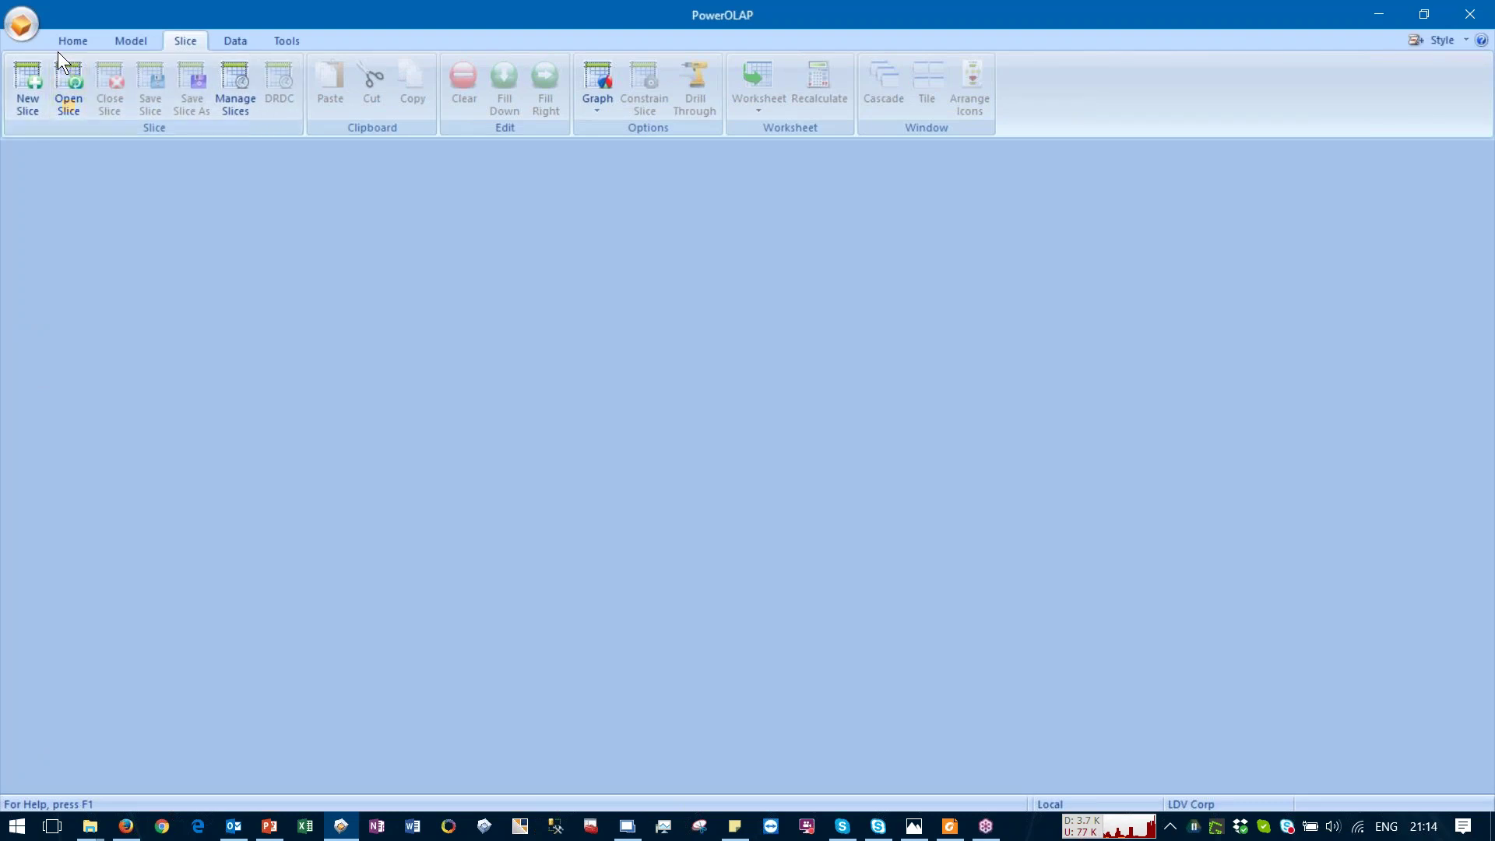
pyautogui.click(59, 44)
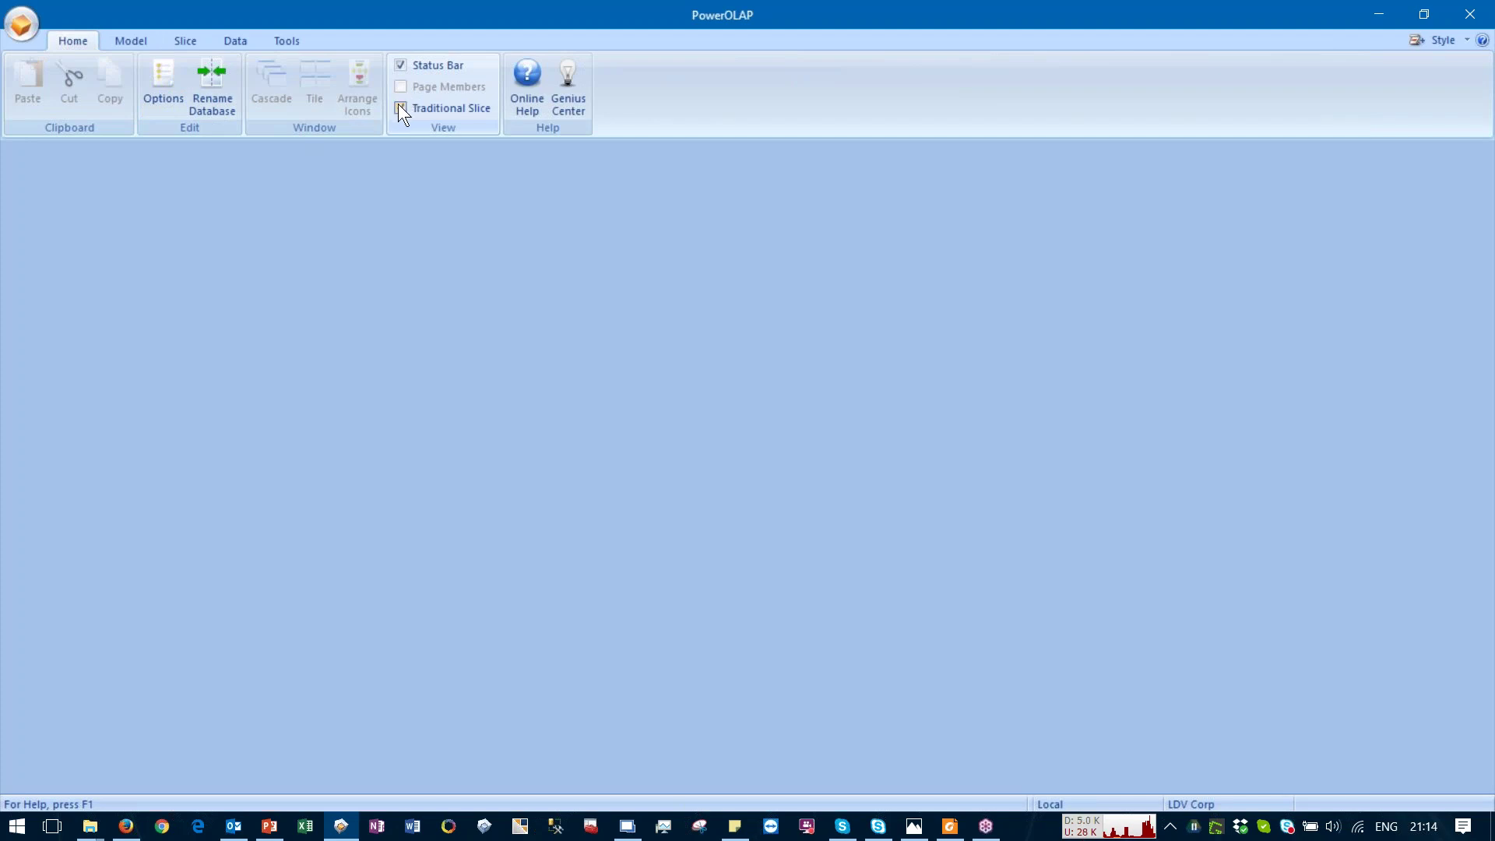
pyautogui.click(175, 39)
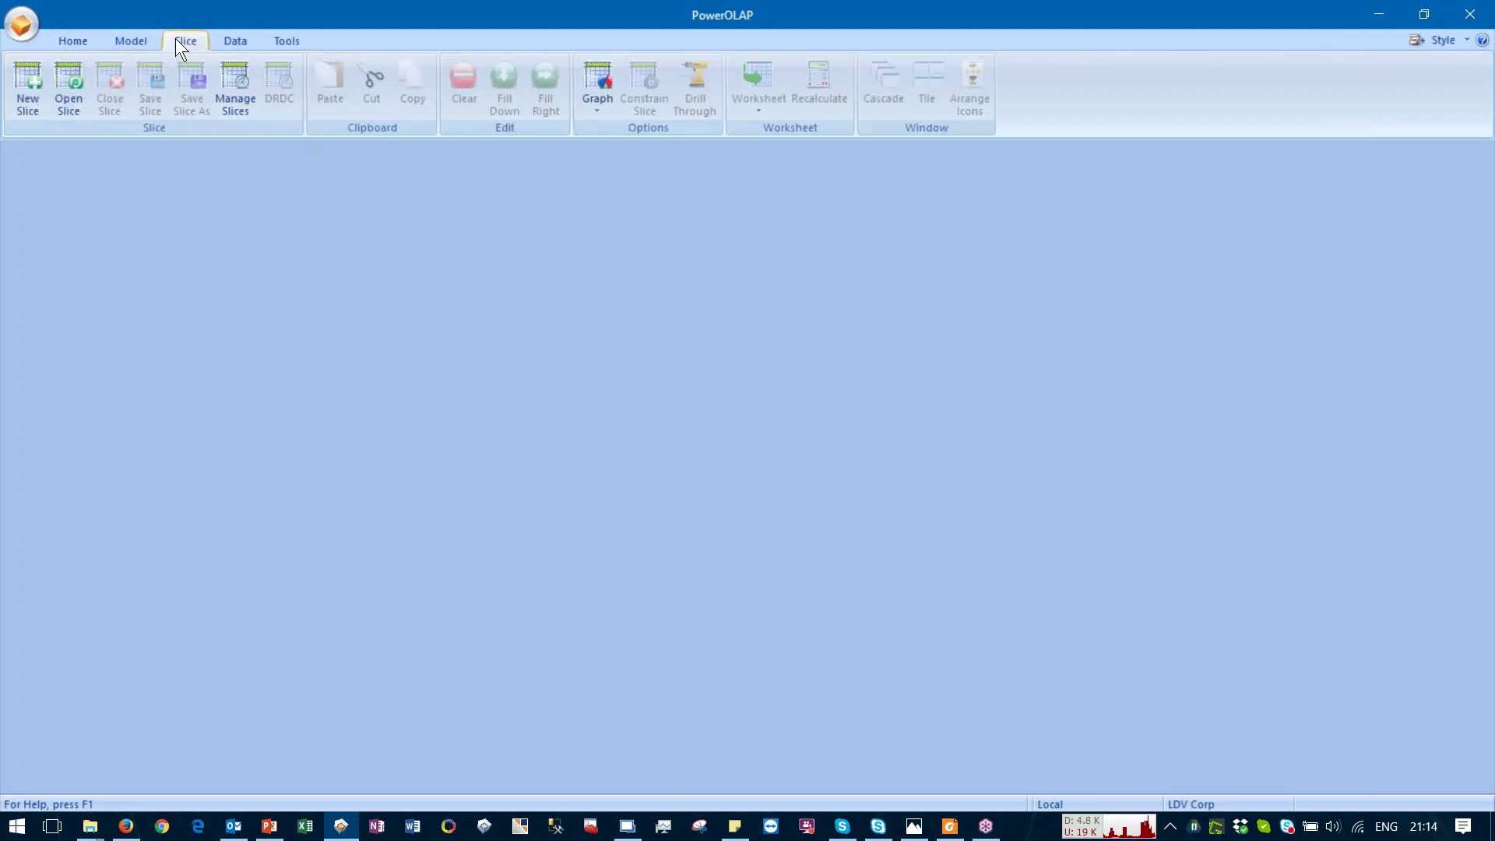
# Step: Review the format options and set the calculation mode to Automatic, then confirm the program options
pyautogui.click(76, 40)
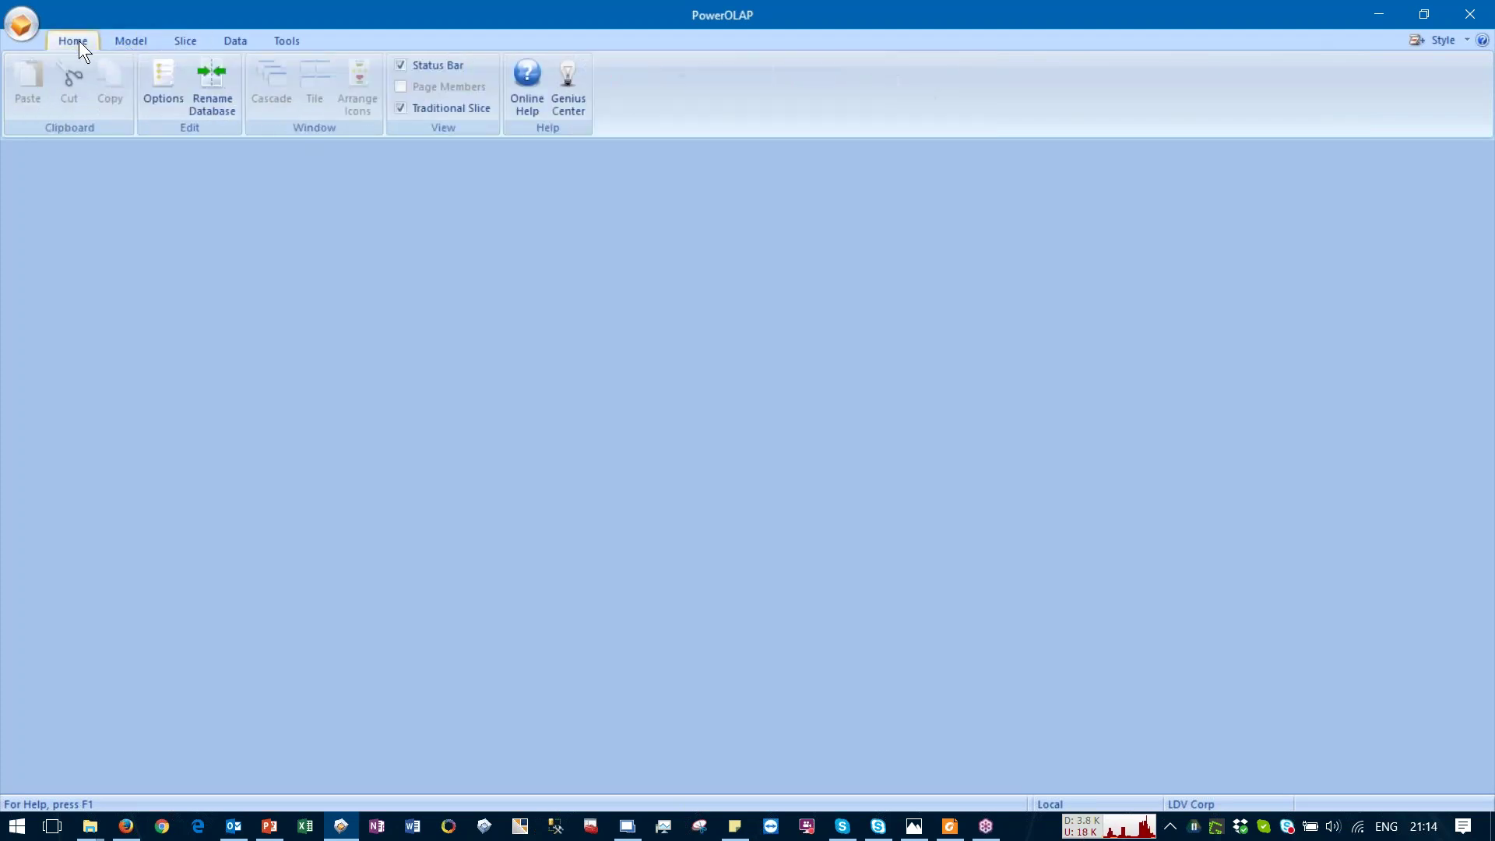
pyautogui.click(158, 102)
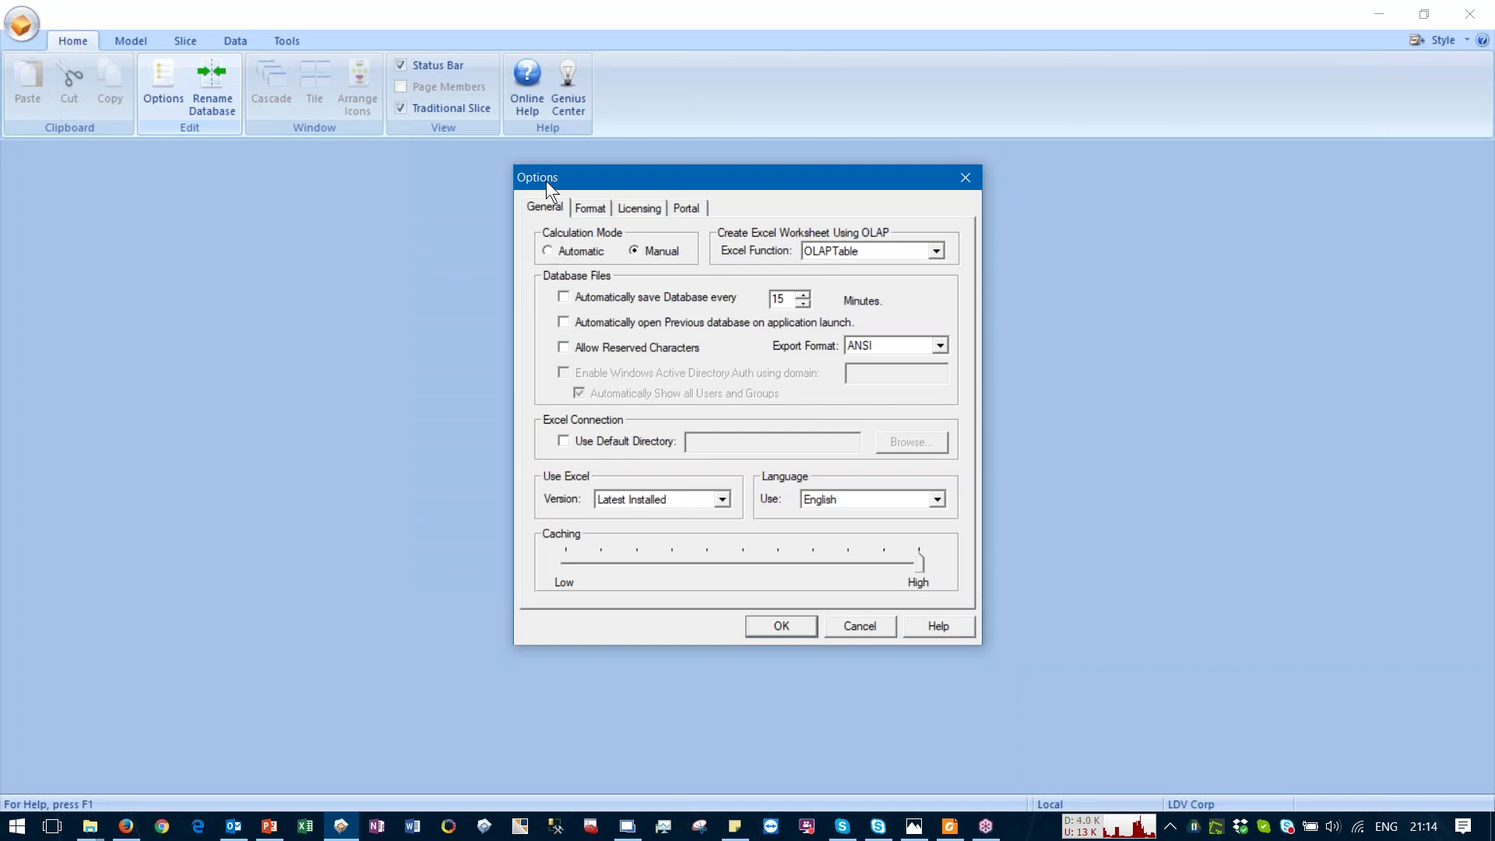
pyautogui.click(593, 204)
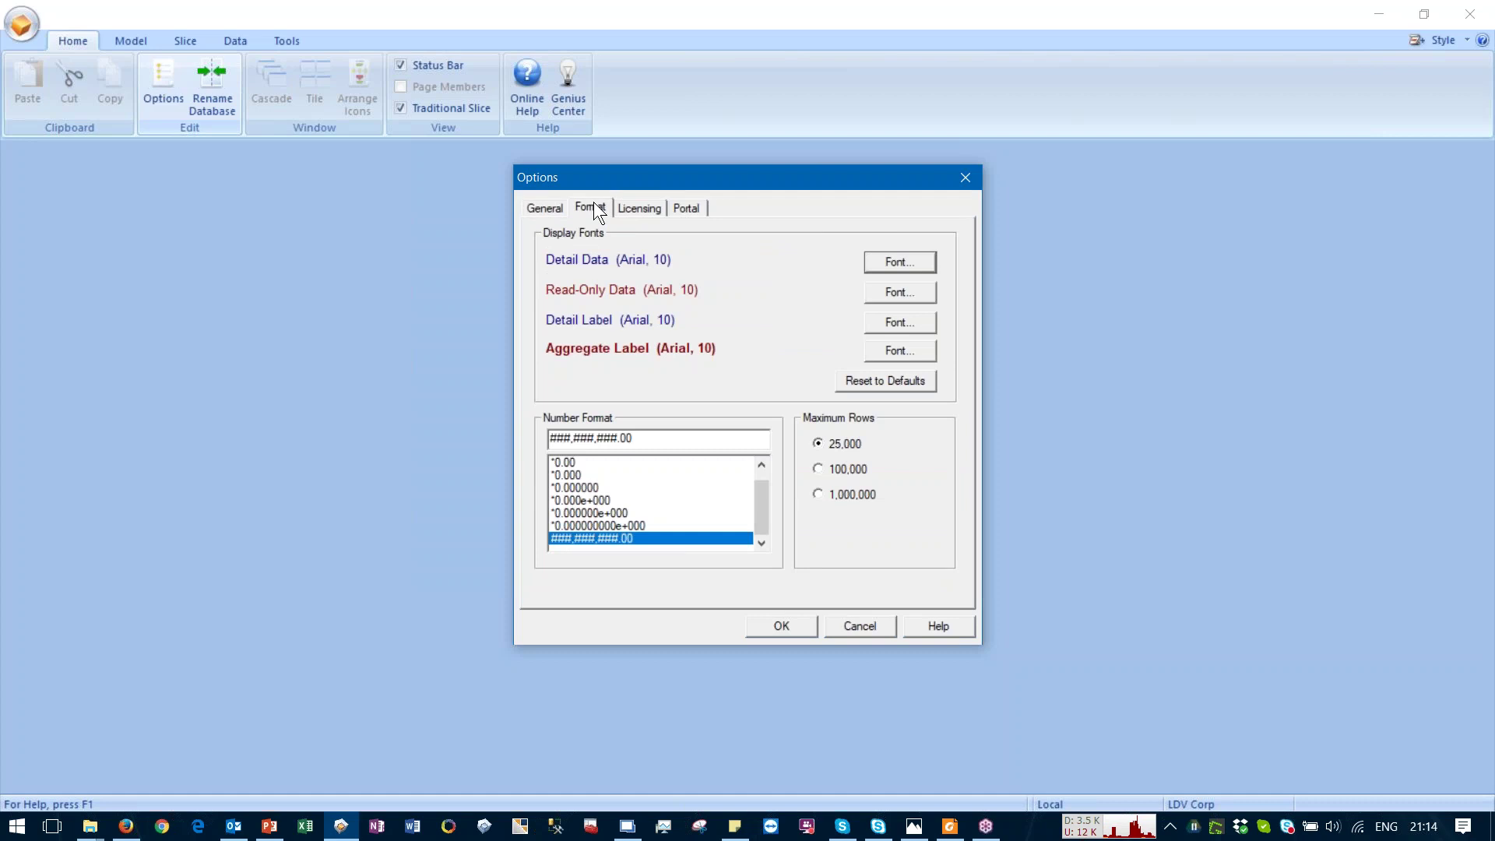
pyautogui.click(550, 210)
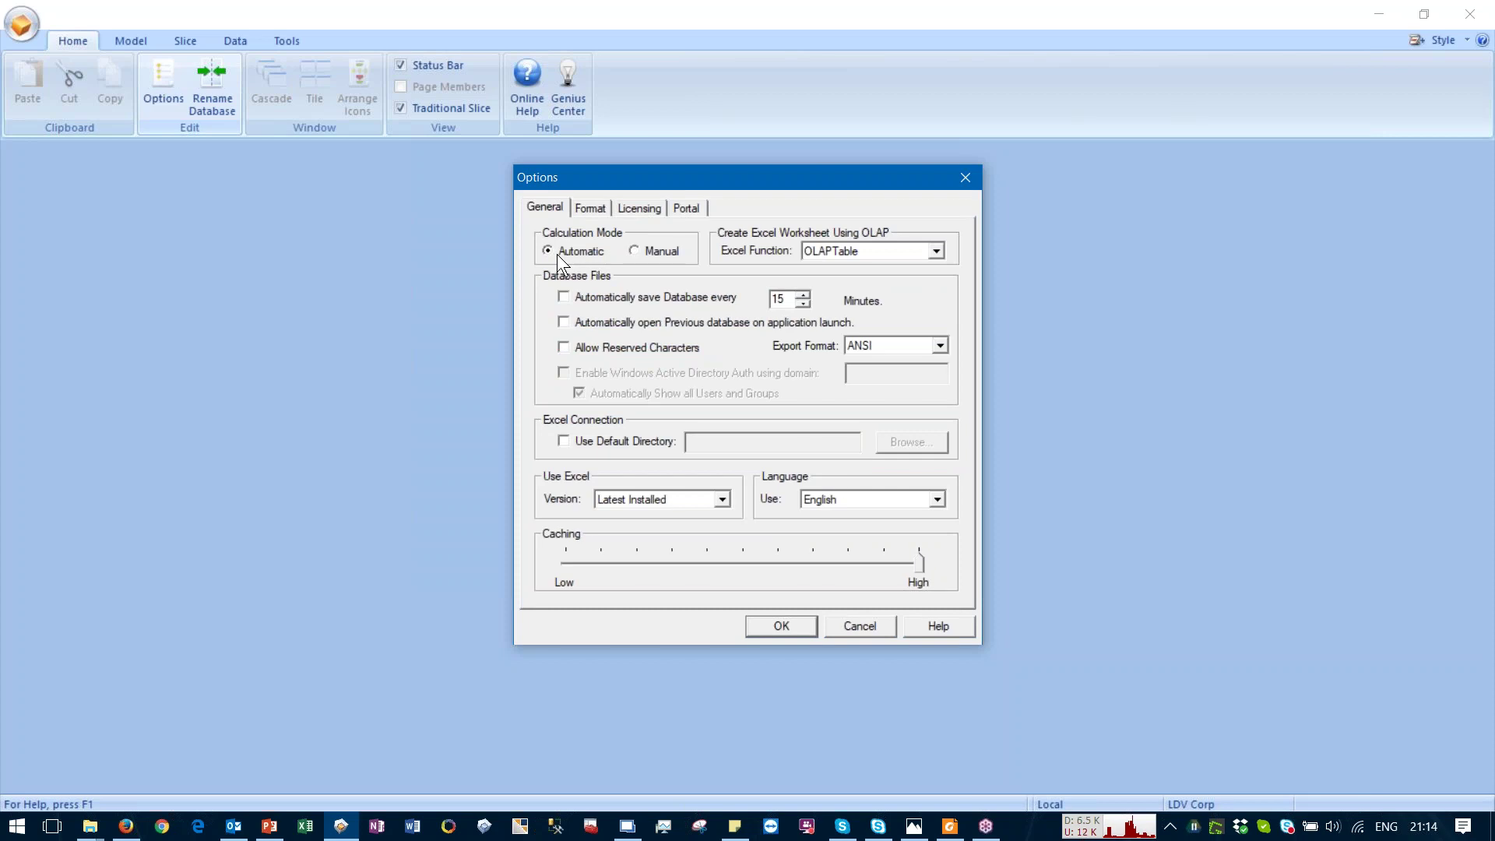
pyautogui.click(787, 628)
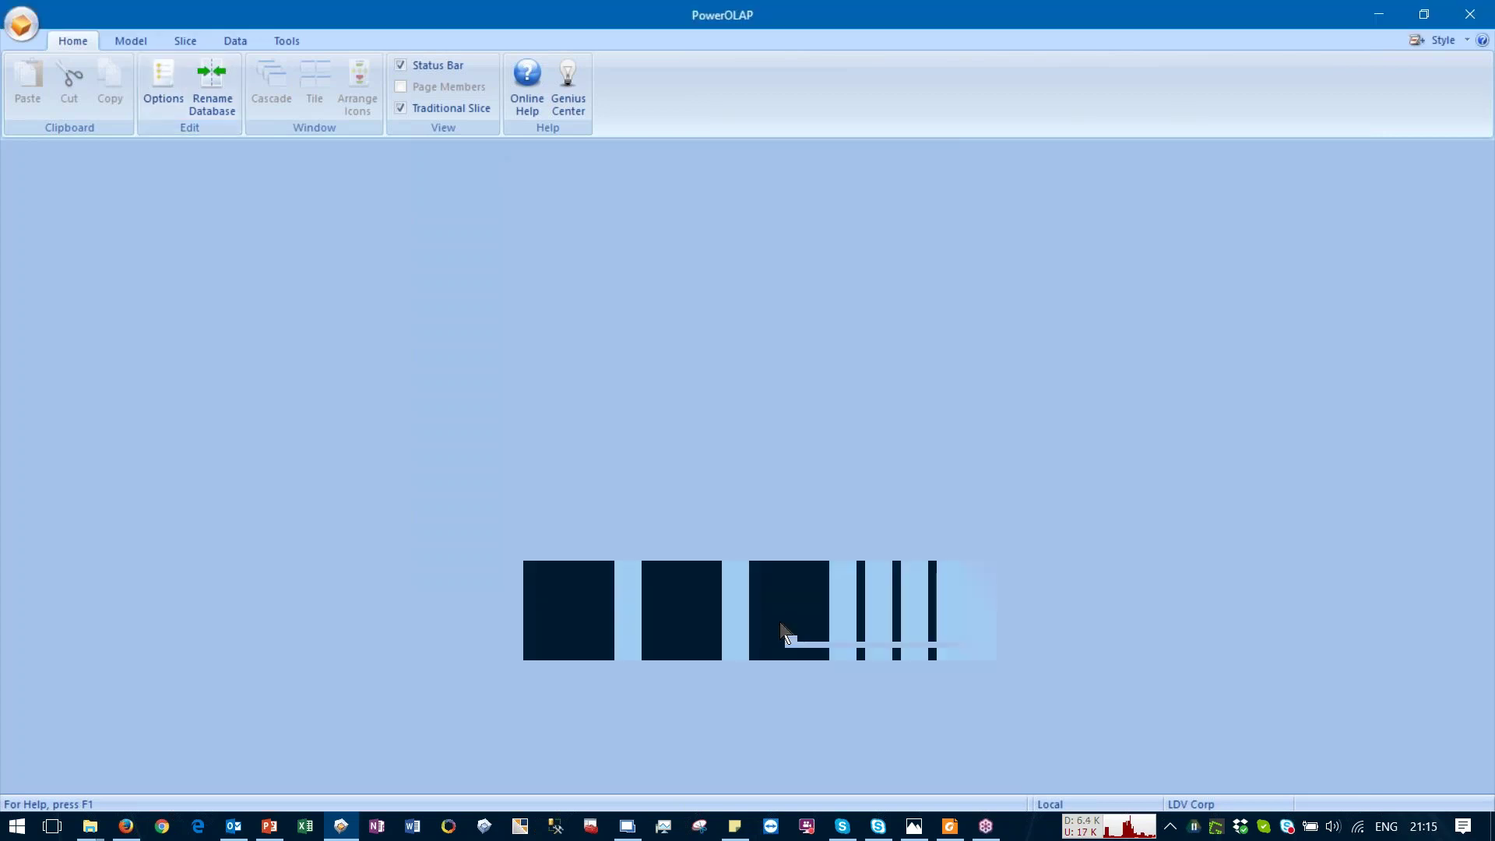
# Step: Create a new slice from the Financials cube
pyautogui.click(179, 40)
pyautogui.click(23, 87)
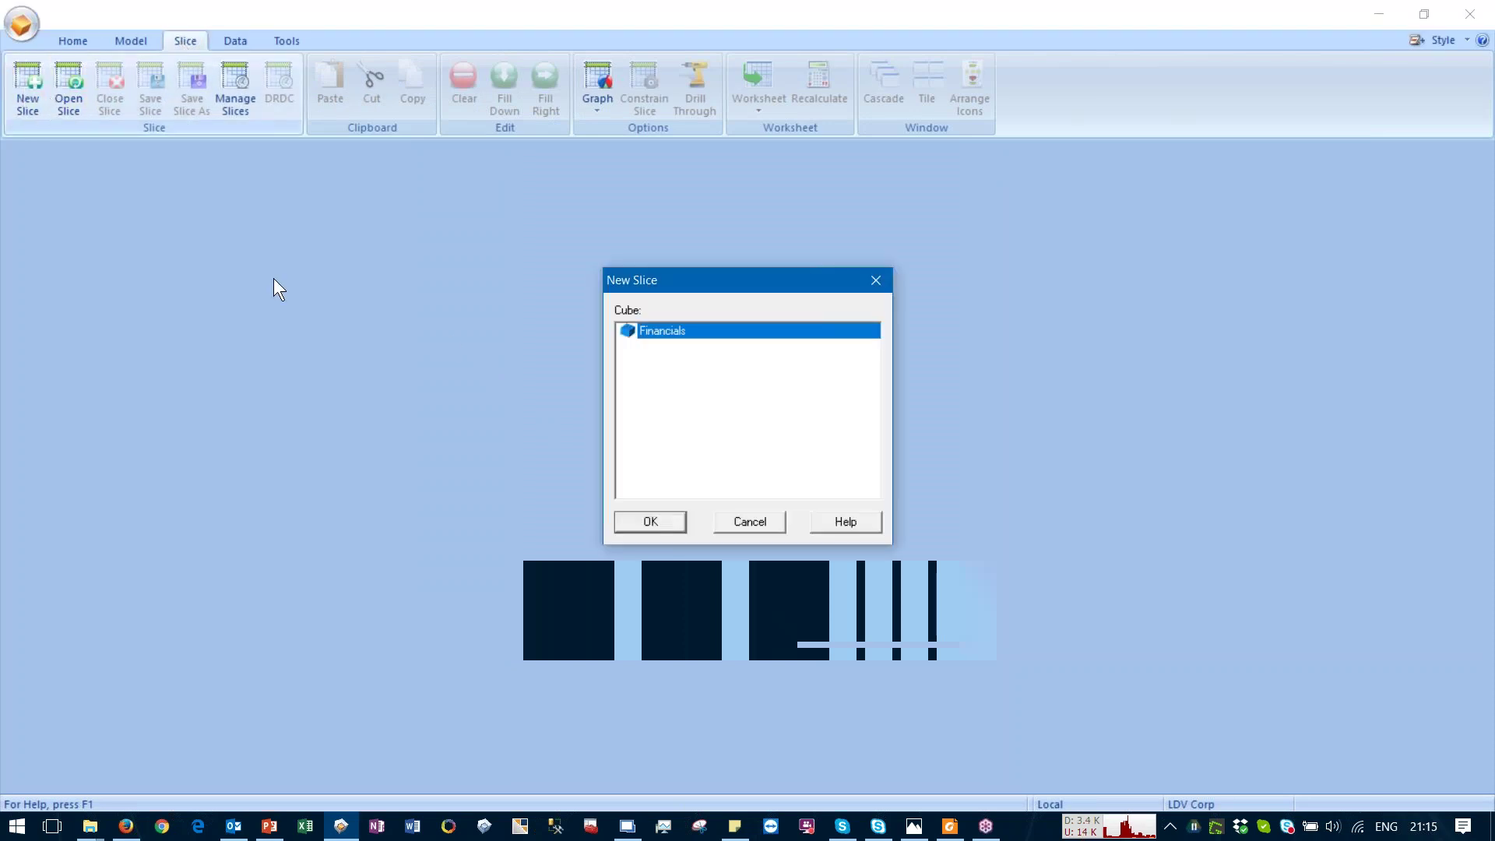
pyautogui.click(635, 521)
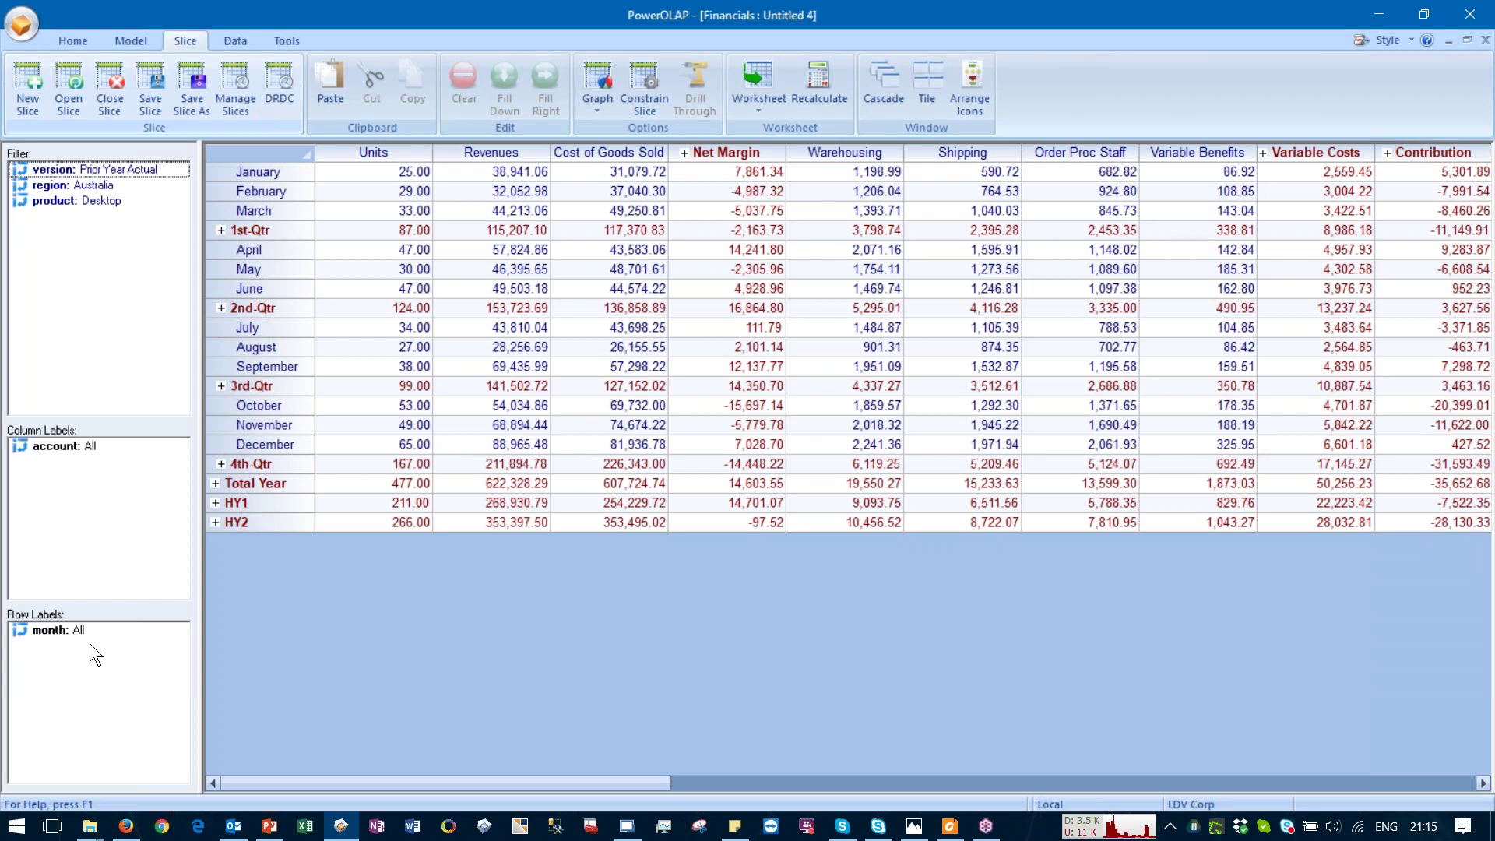
# Step: Examine the slice's layout, checking which dimensions serve as row labels, column labels and filters
pyautogui.click(53, 633)
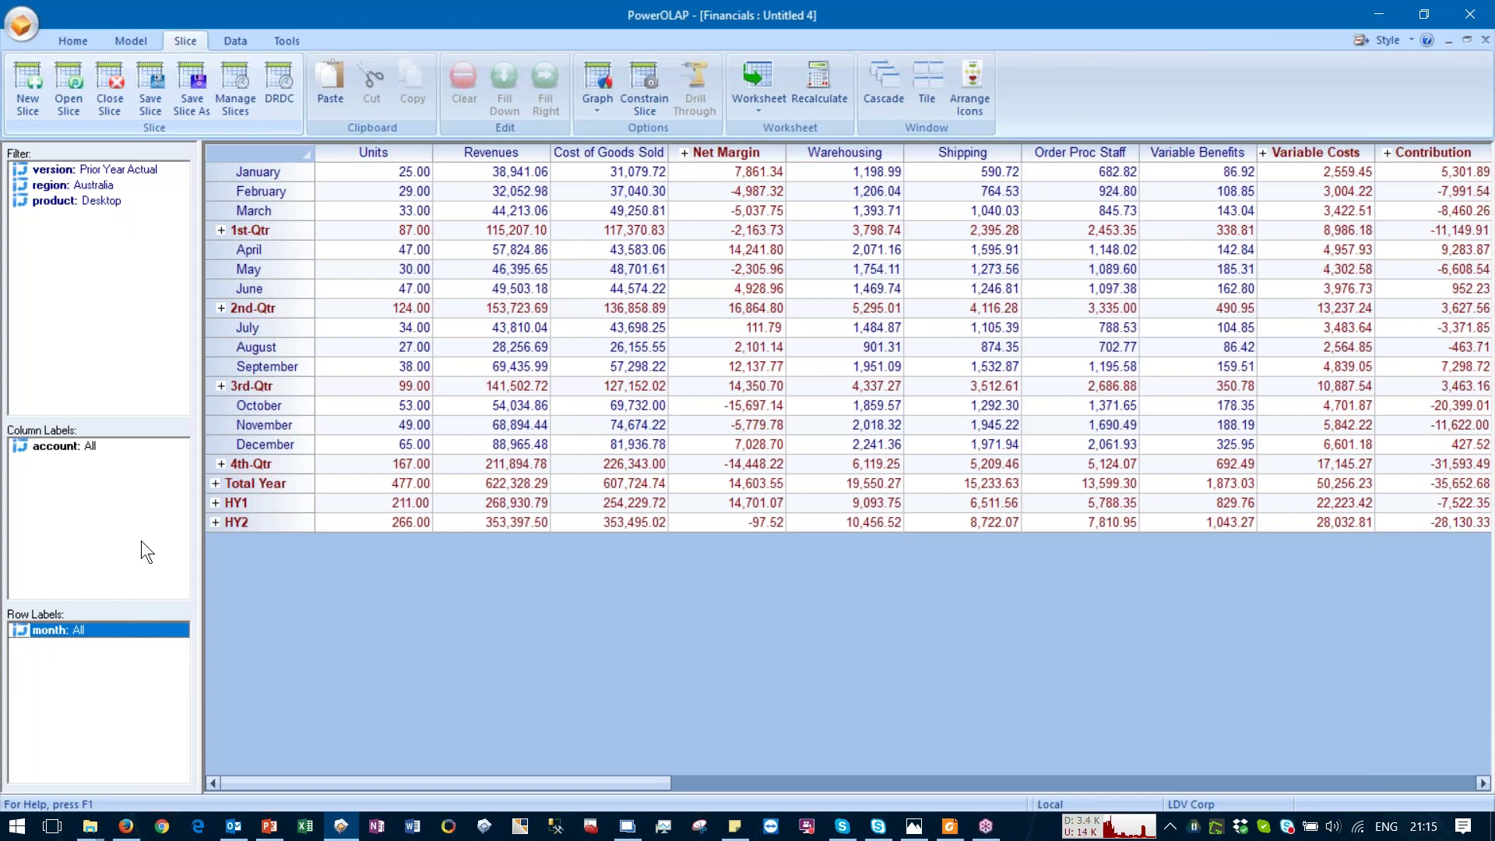
pyautogui.click(55, 450)
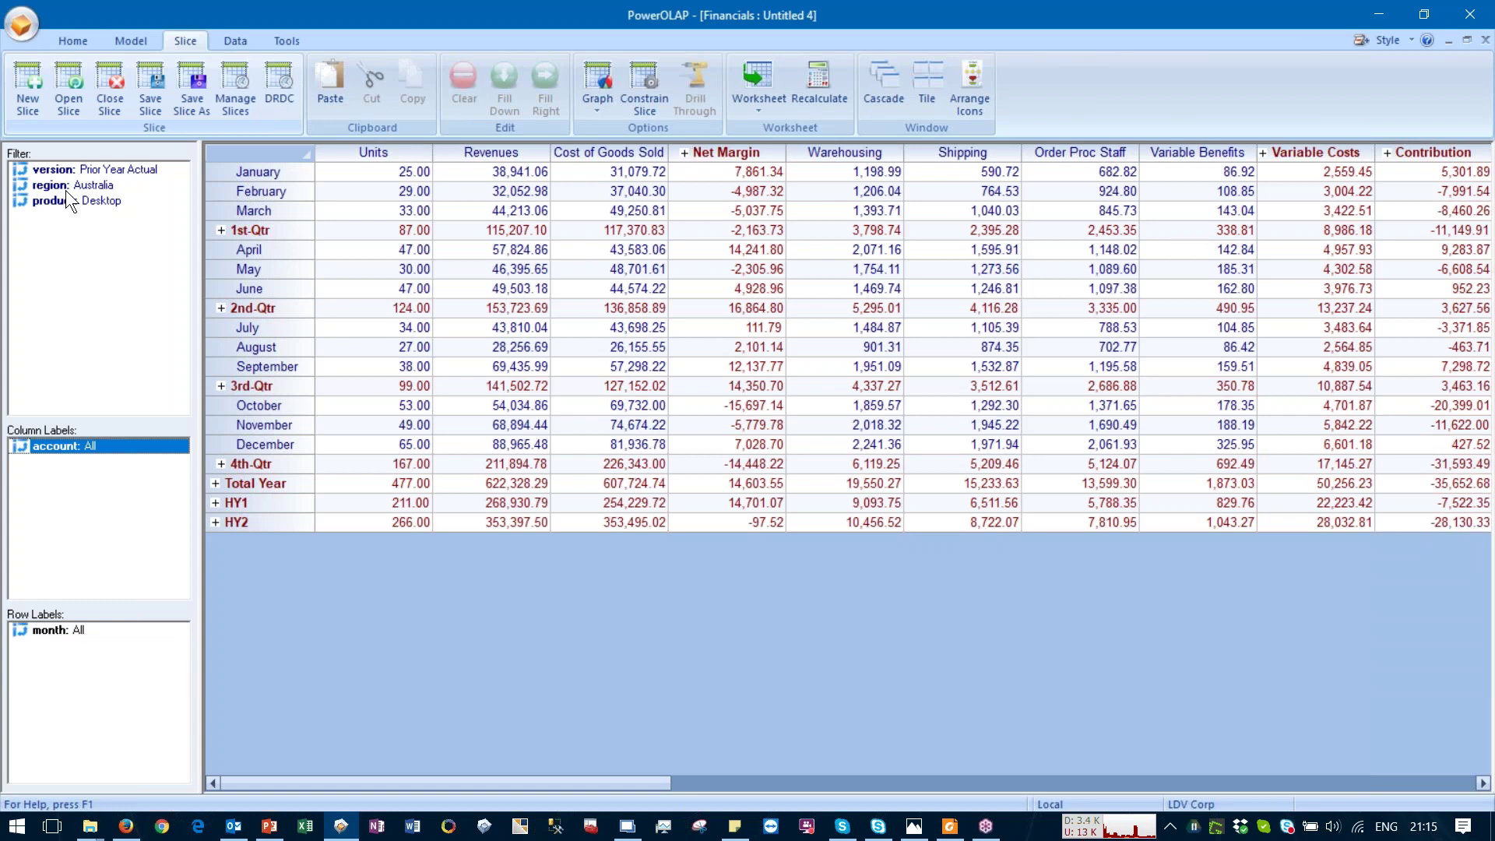
pyautogui.click(69, 169)
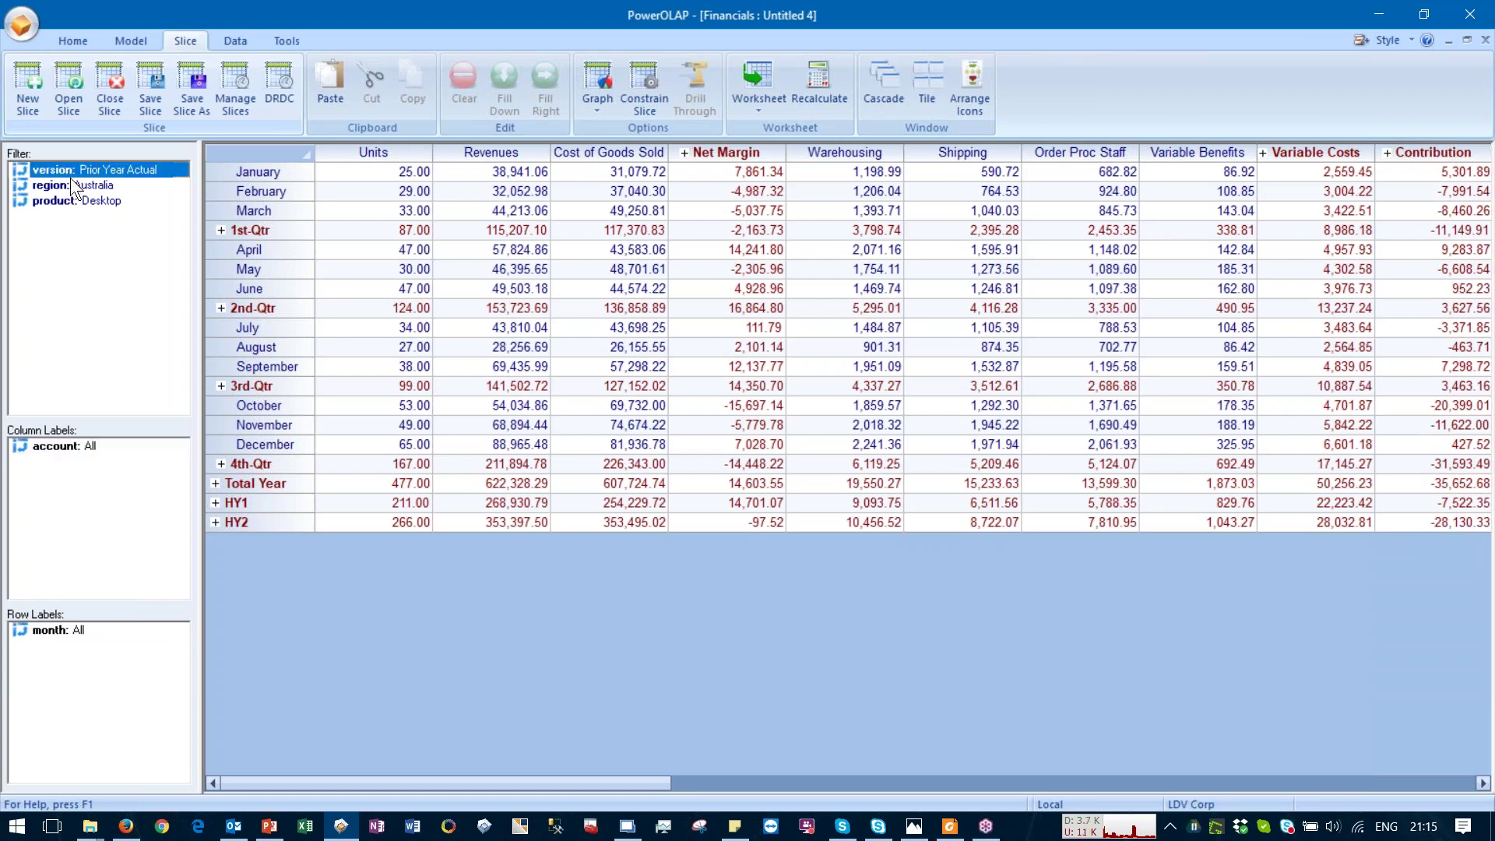
pyautogui.click(70, 184)
pyautogui.click(72, 198)
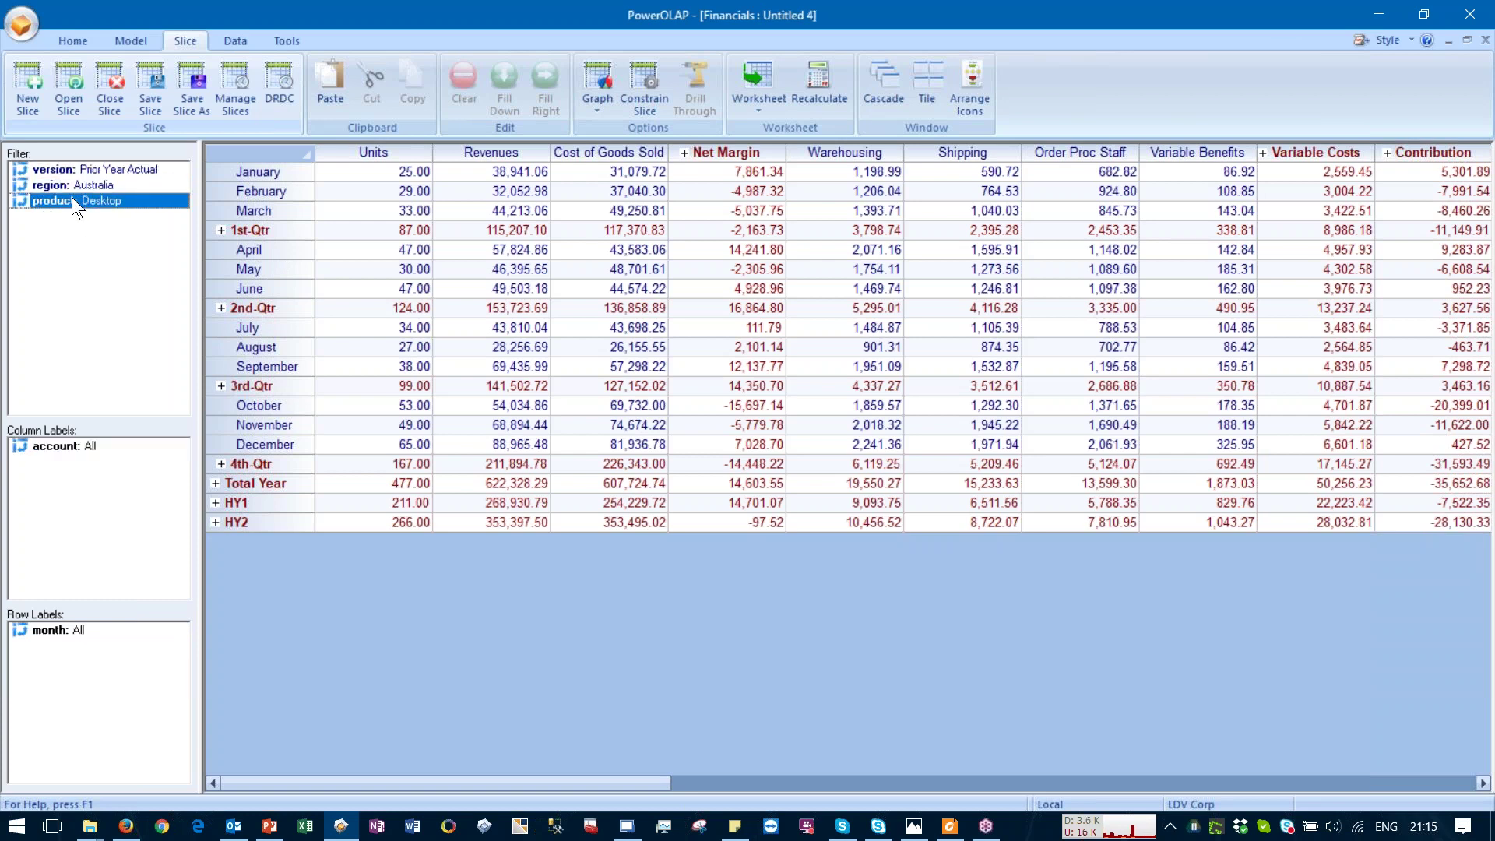
# Step: Change the slice's version filter to Current Year Budget
pyautogui.click(73, 171)
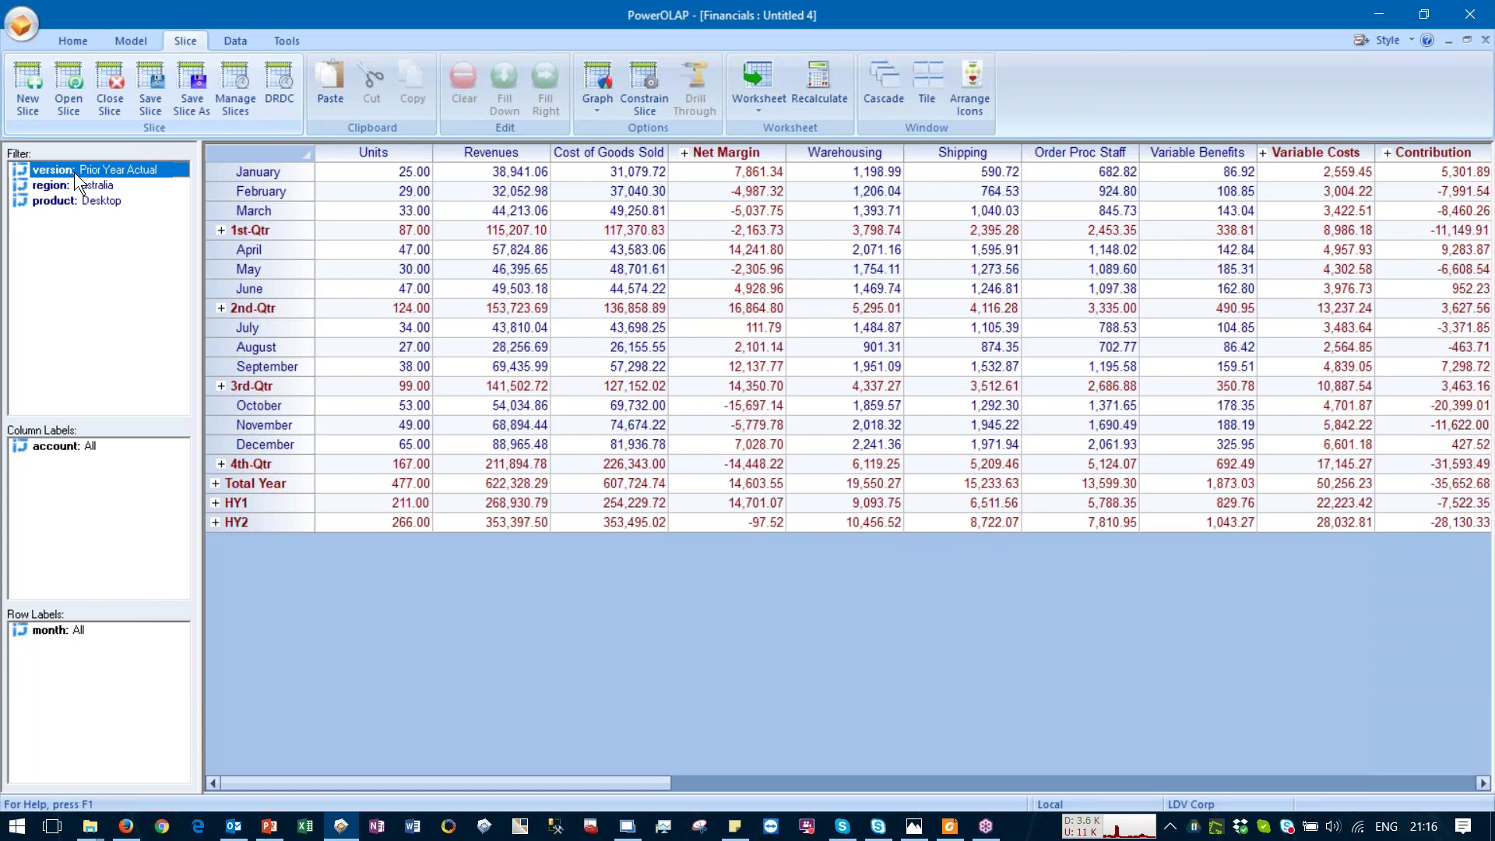
pyautogui.doubleClick(74, 172)
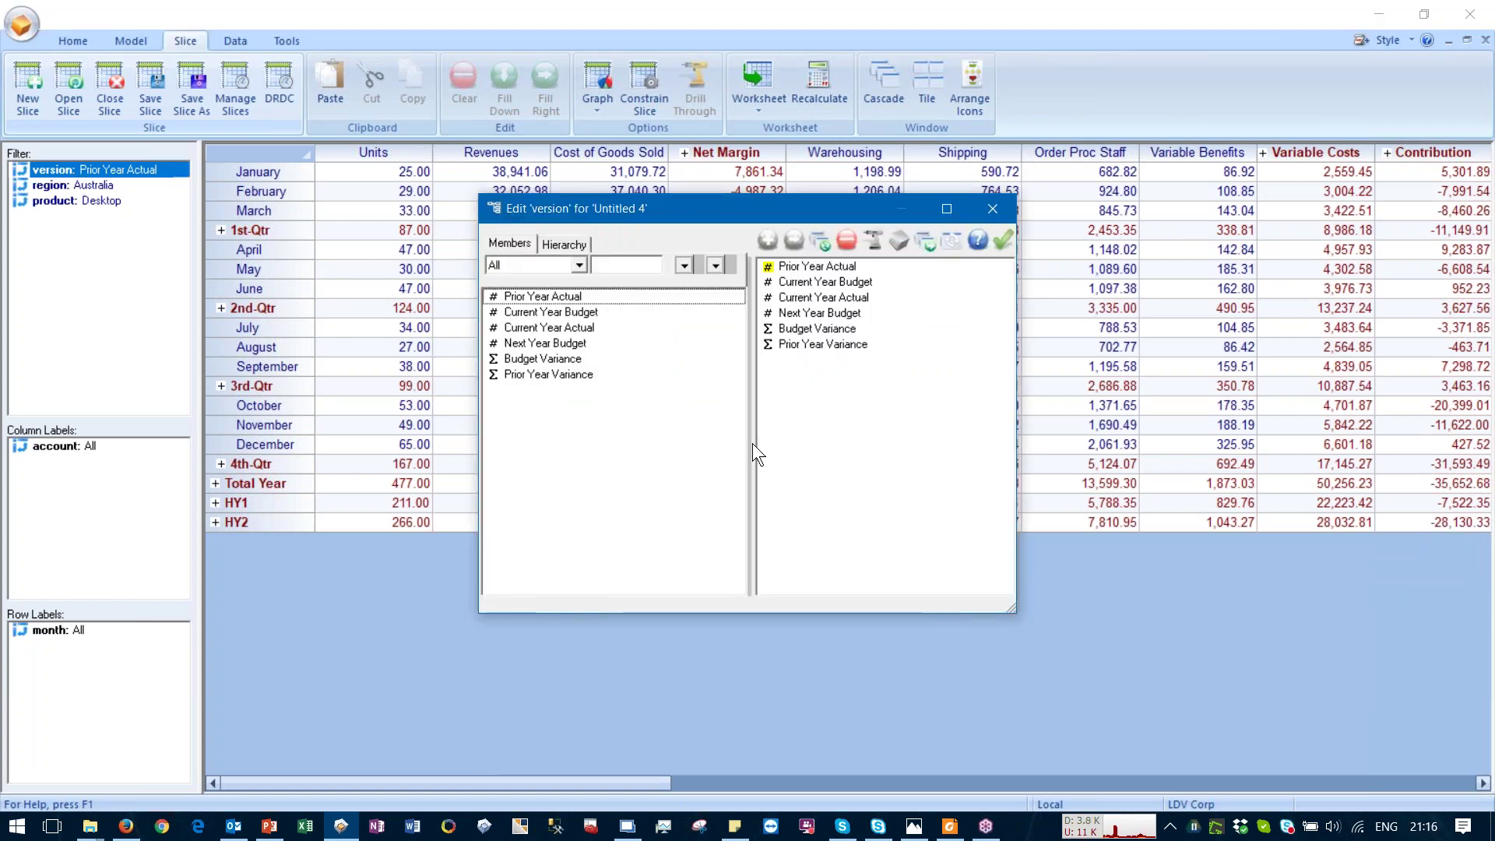
pyautogui.click(804, 285)
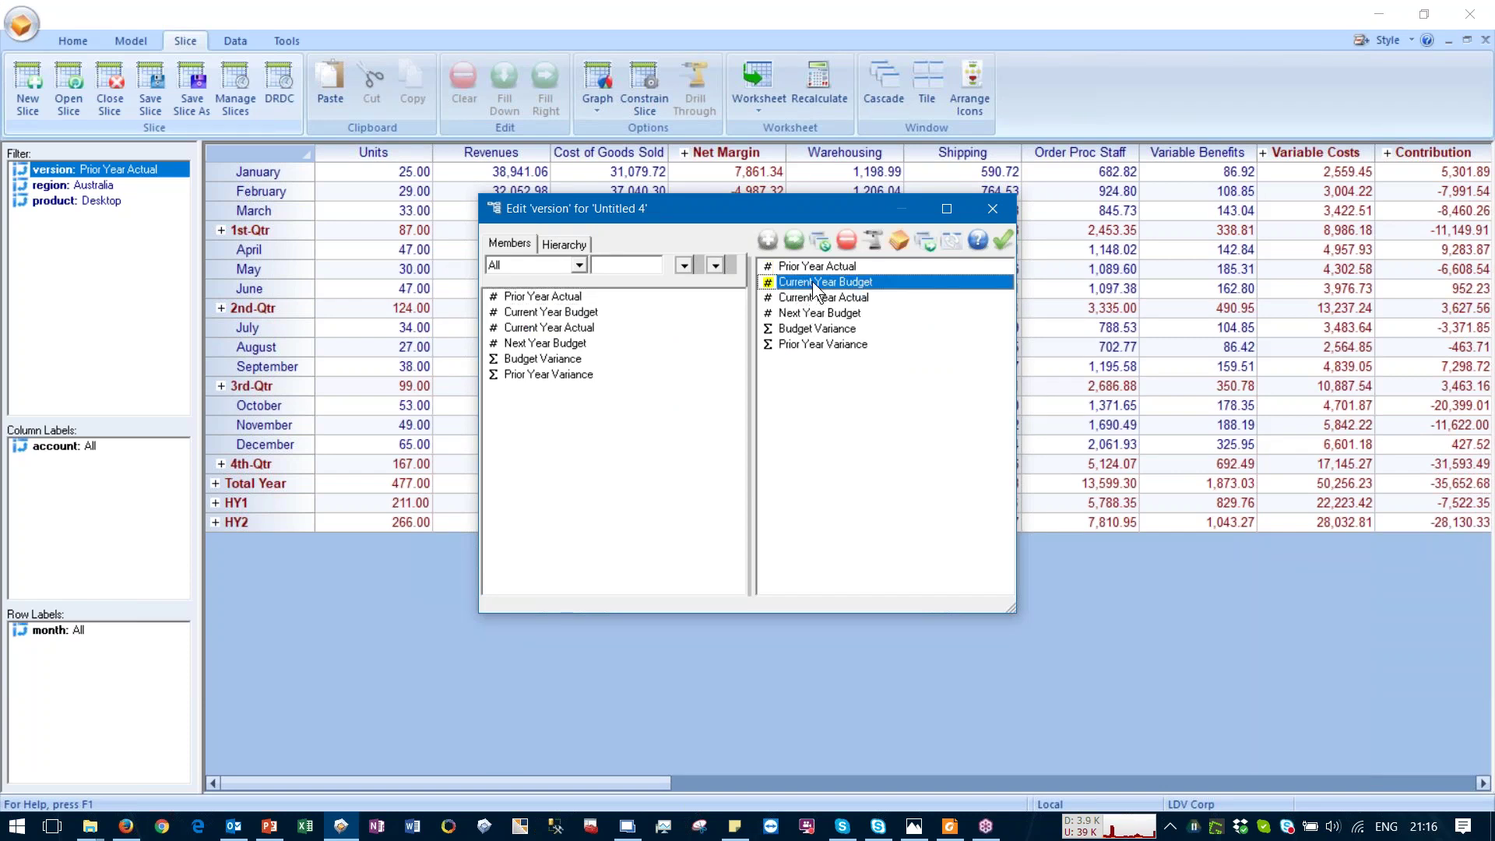
pyautogui.click(1001, 239)
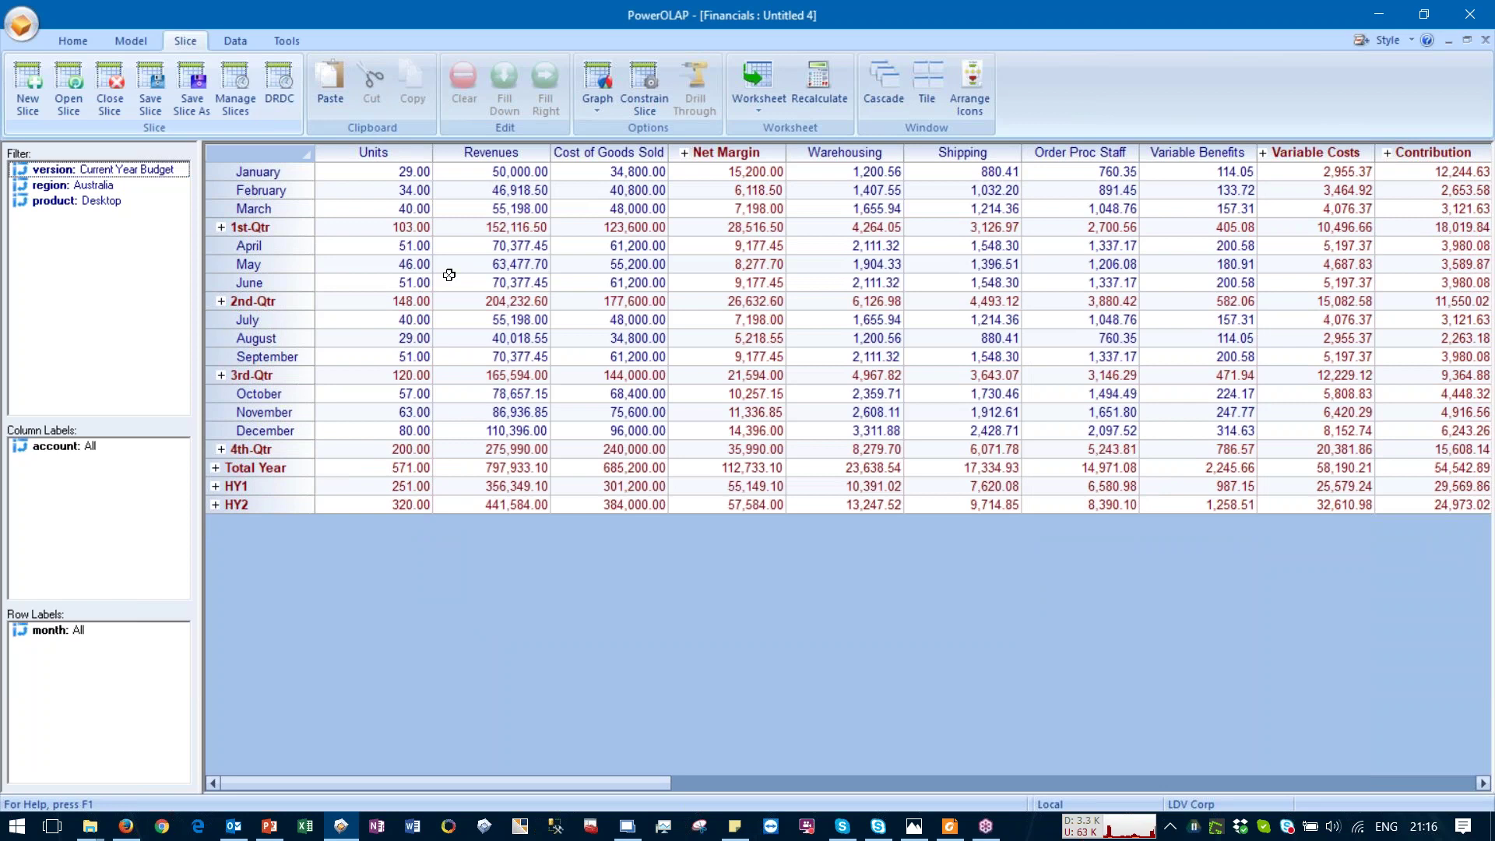
# Step: Review the members offered for the region and product filters, including their aggregates, confirming each list
pyautogui.doubleClick(57, 191)
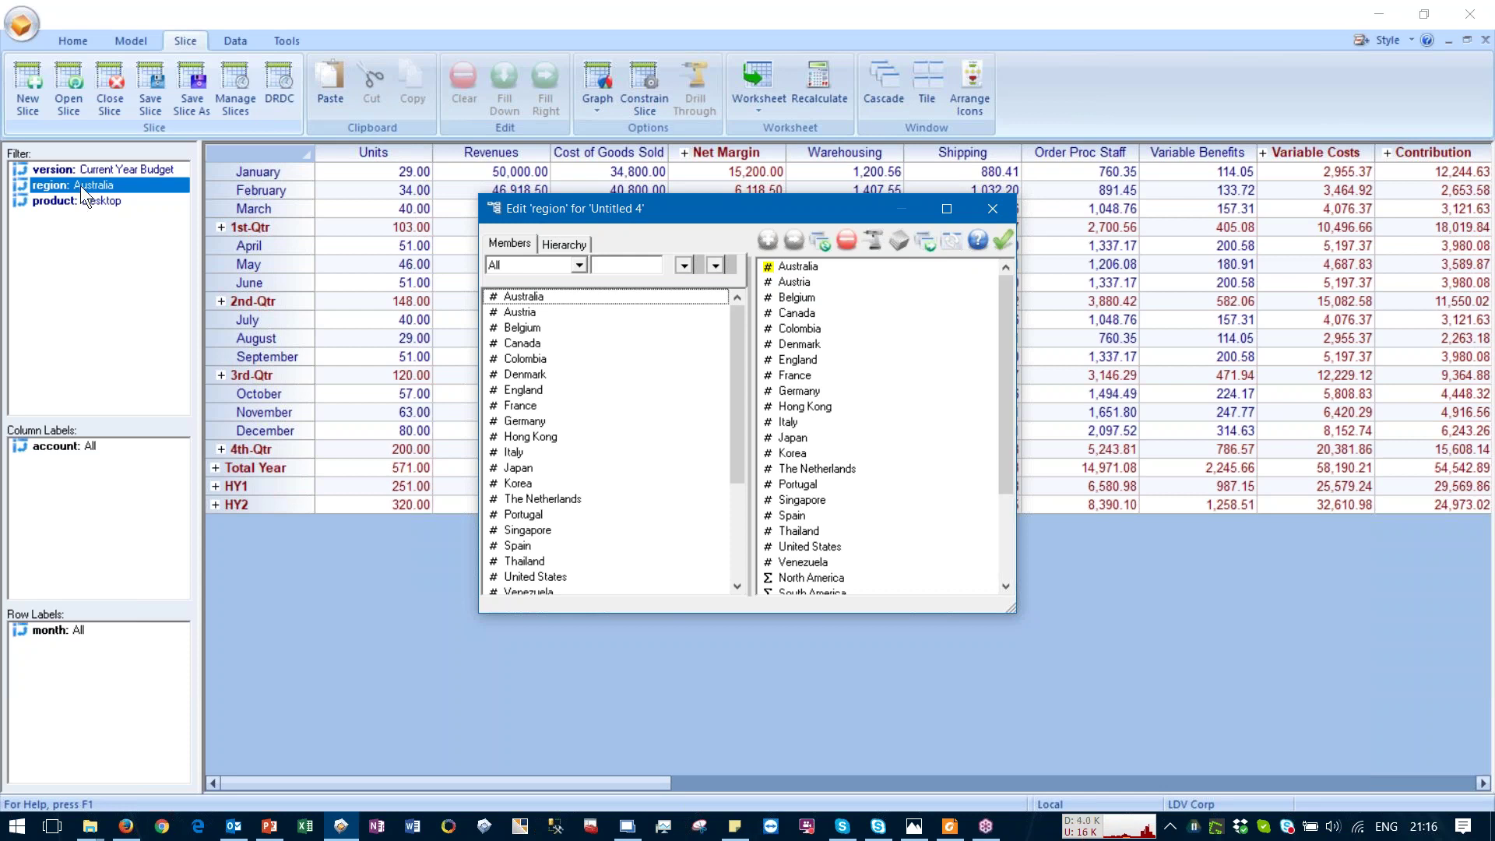
pyautogui.click(886, 513)
pyautogui.scroll(-1, 886, 509)
pyautogui.scroll(-2, 886, 509)
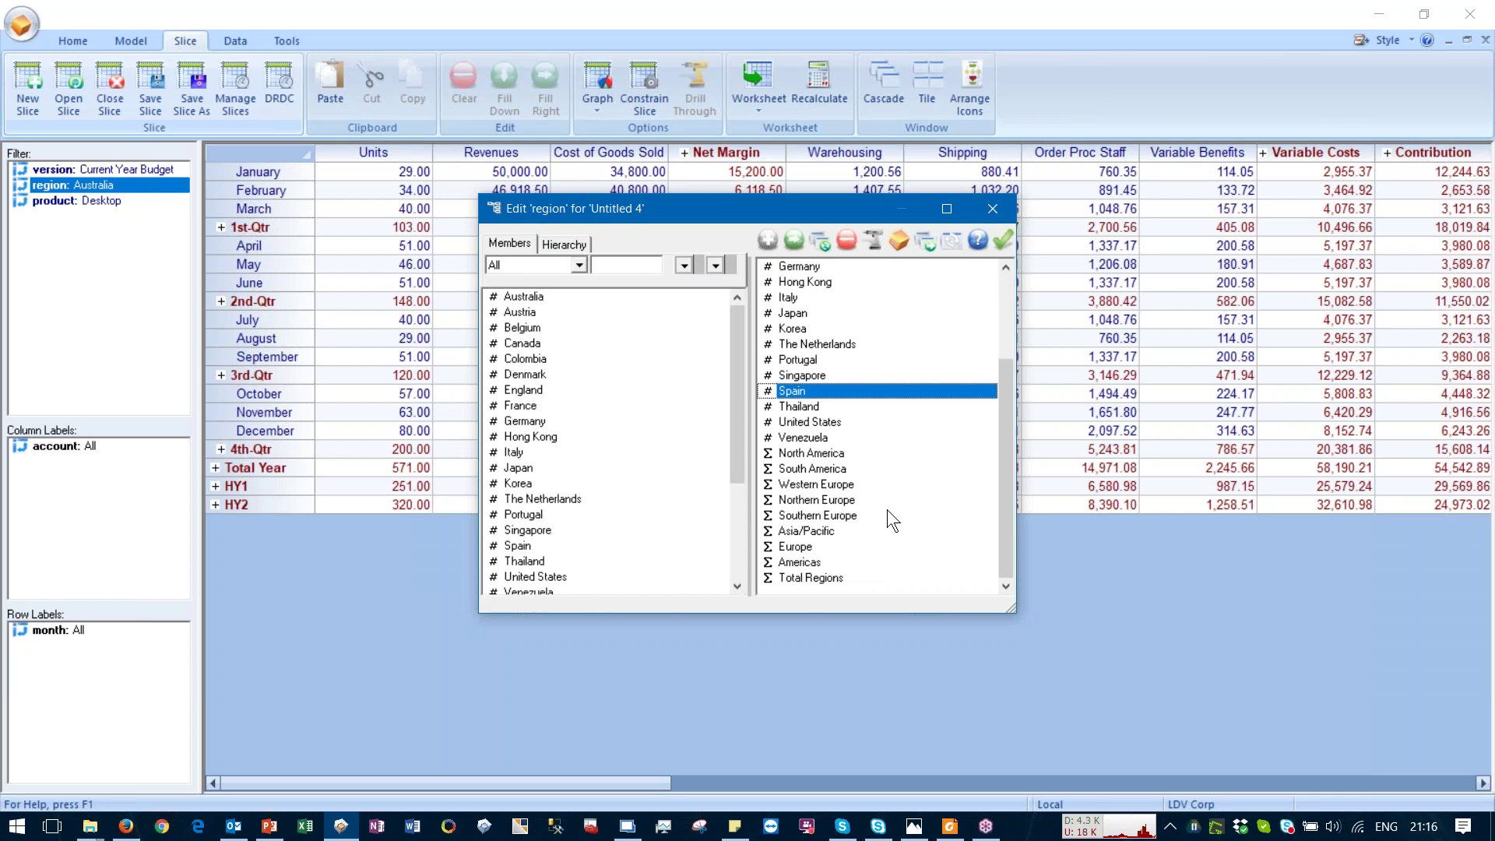
pyautogui.scroll(3, 886, 509)
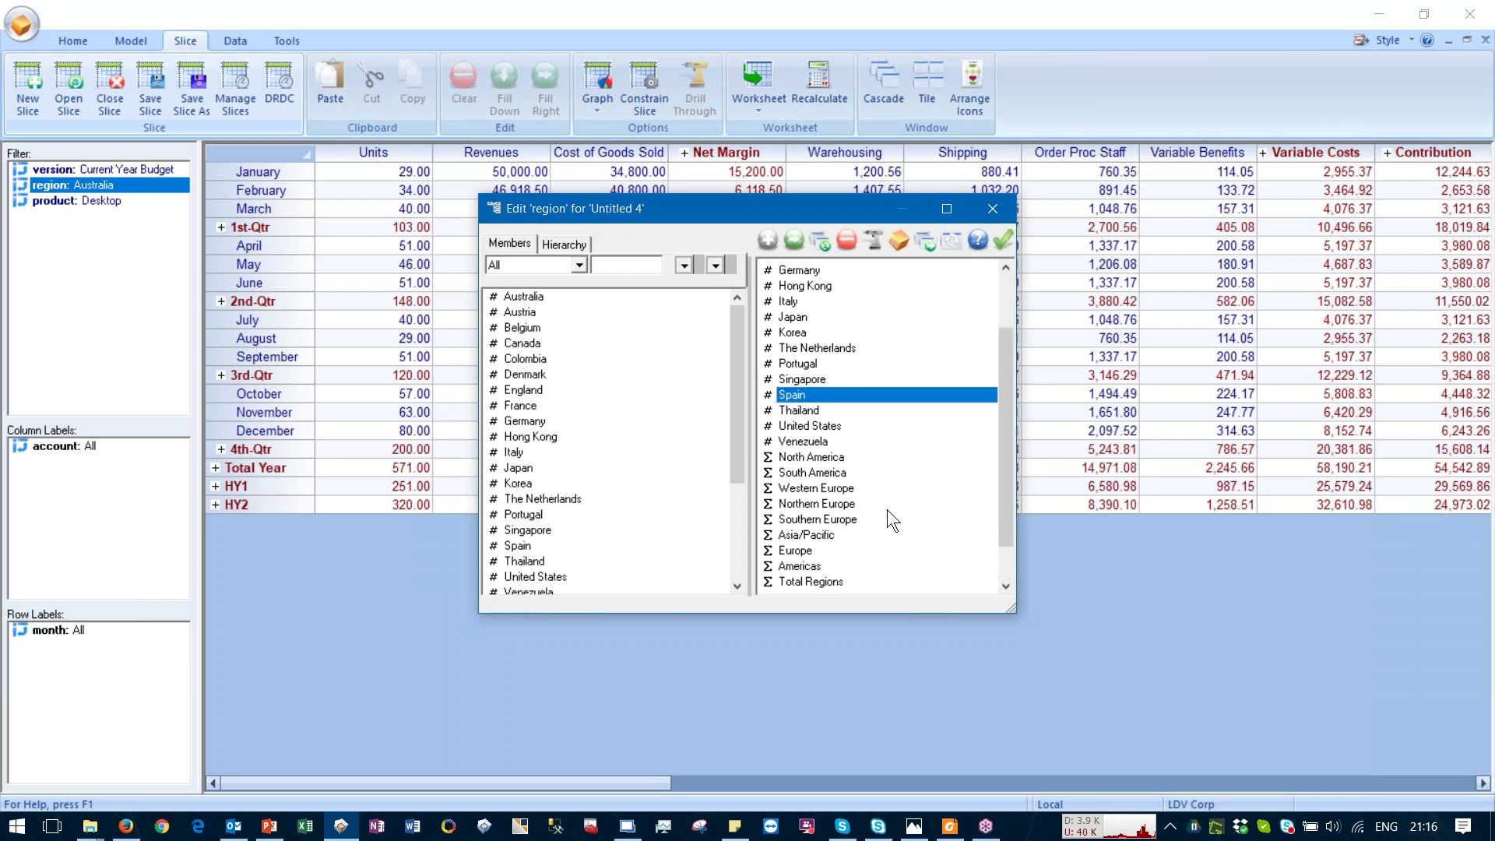
pyautogui.click(1006, 239)
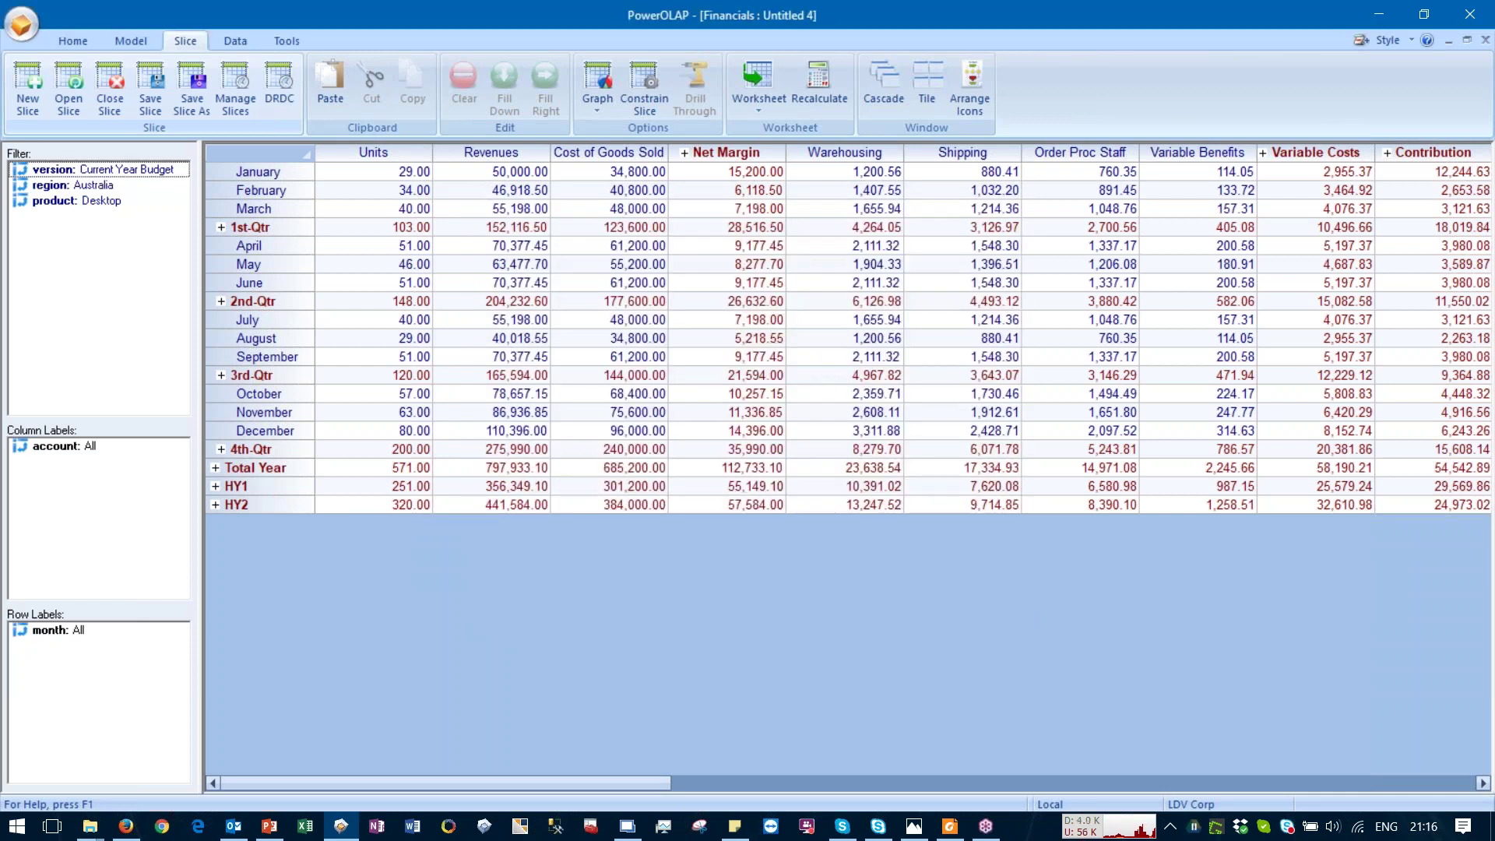
pyautogui.doubleClick(59, 202)
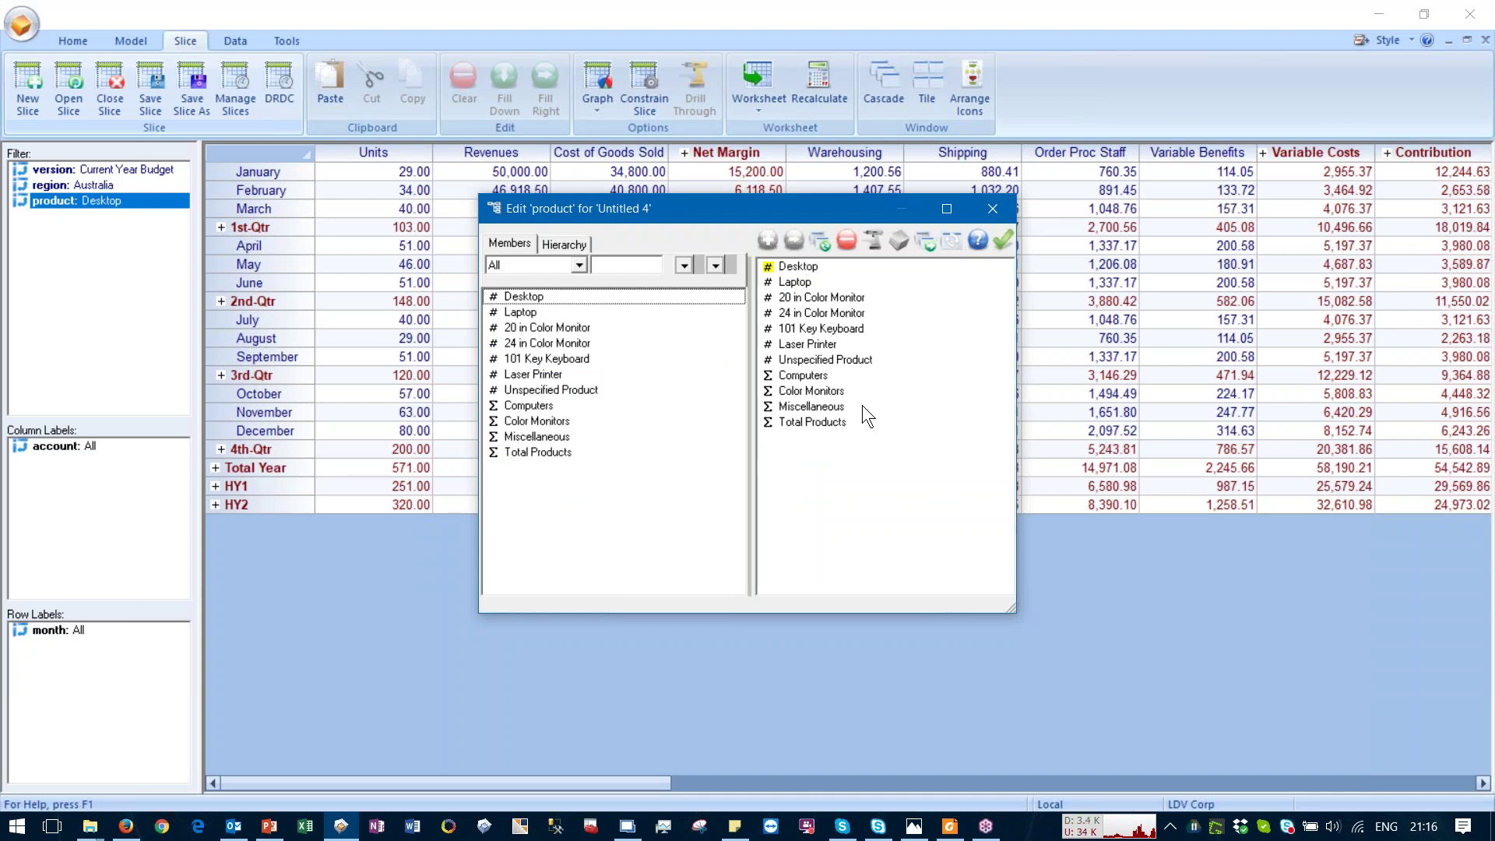
pyautogui.click(1002, 240)
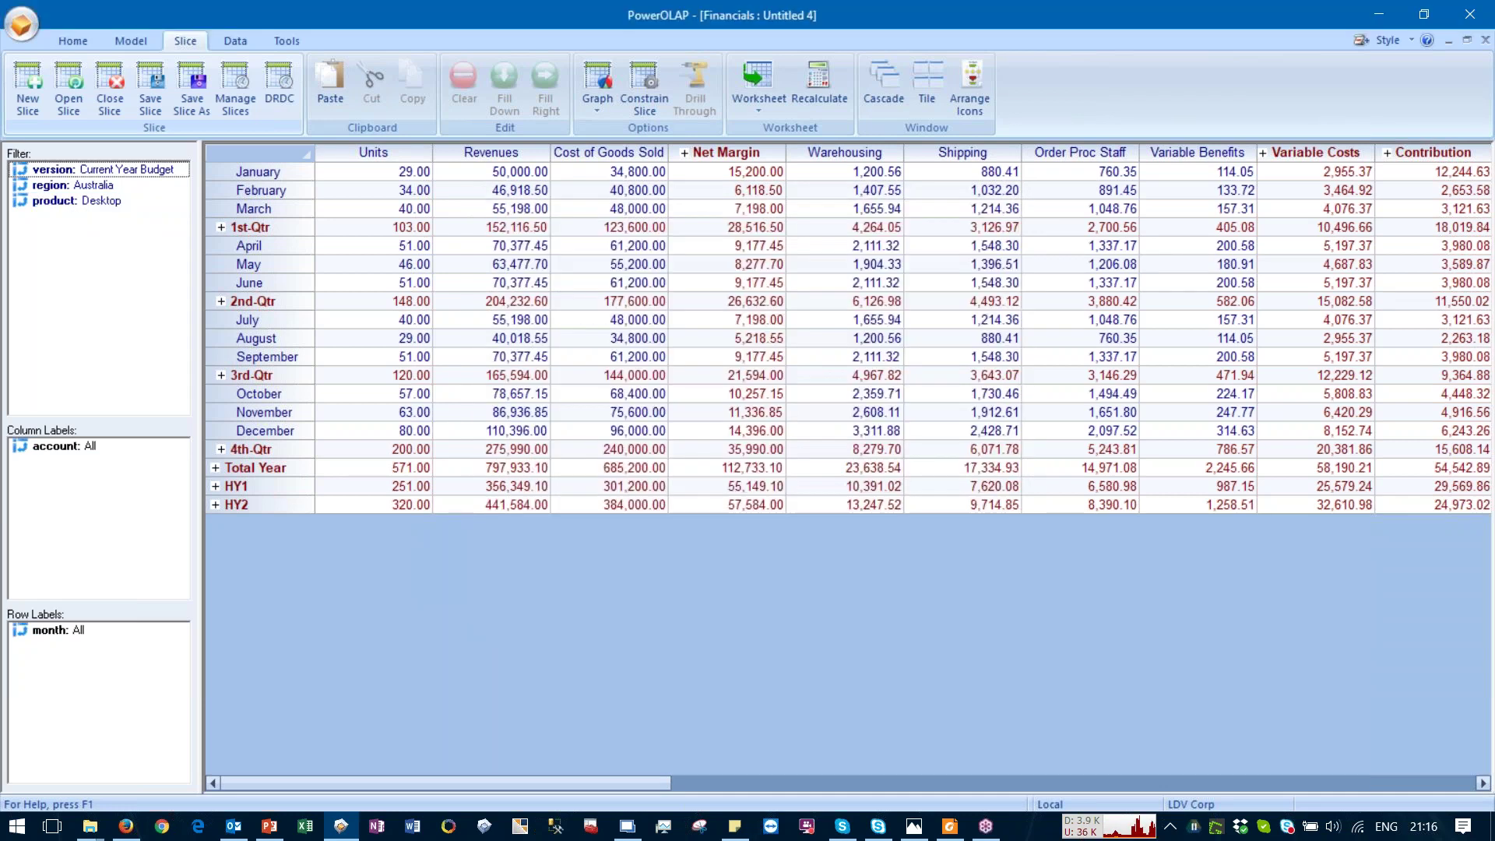
# Step: Review the members offered for the version filter and confirm the list
pyautogui.doubleClick(31, 171)
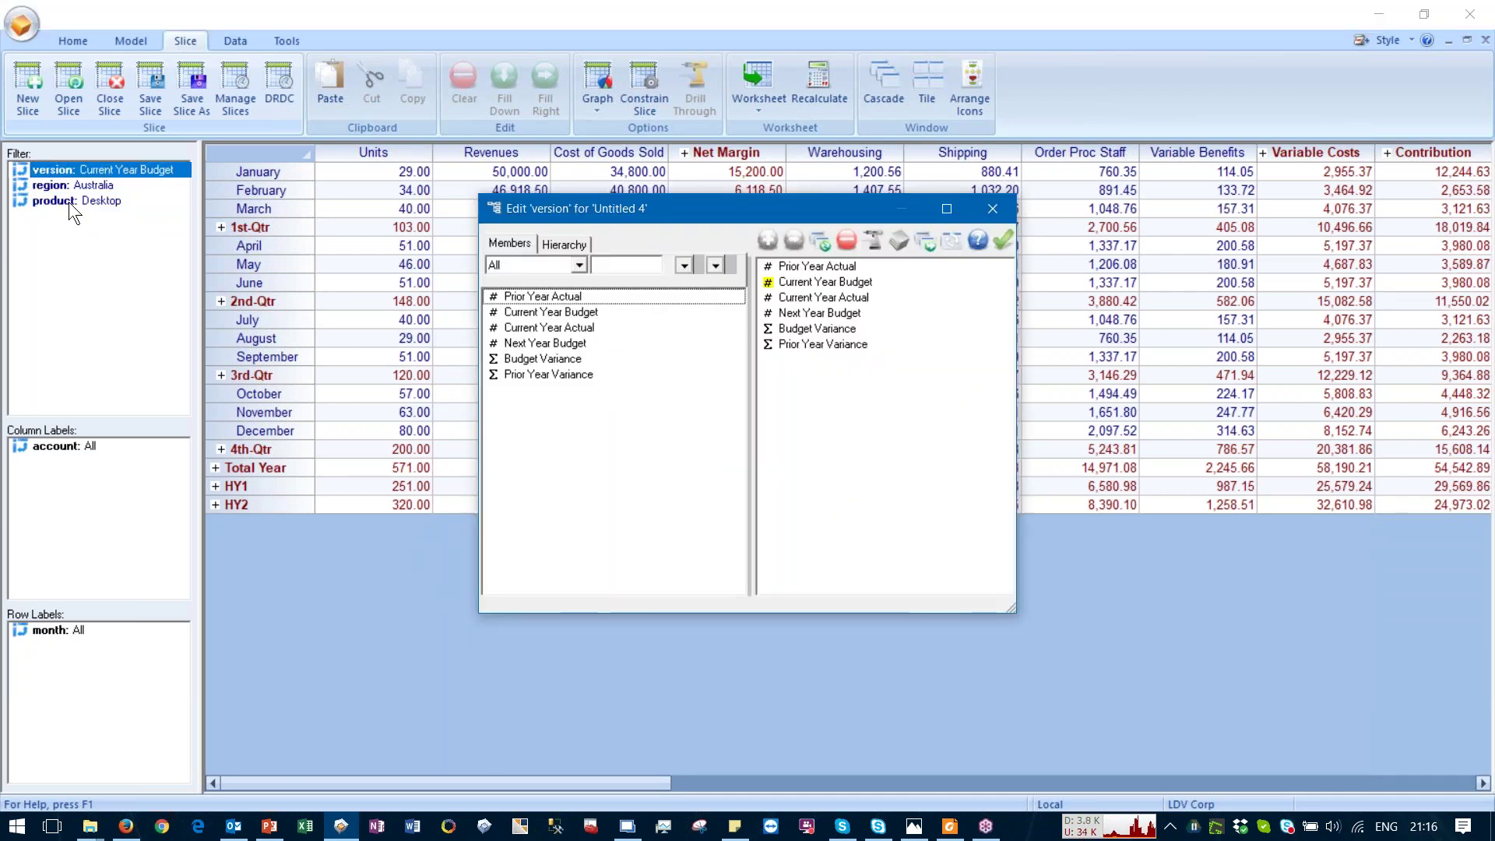
pyautogui.click(1000, 244)
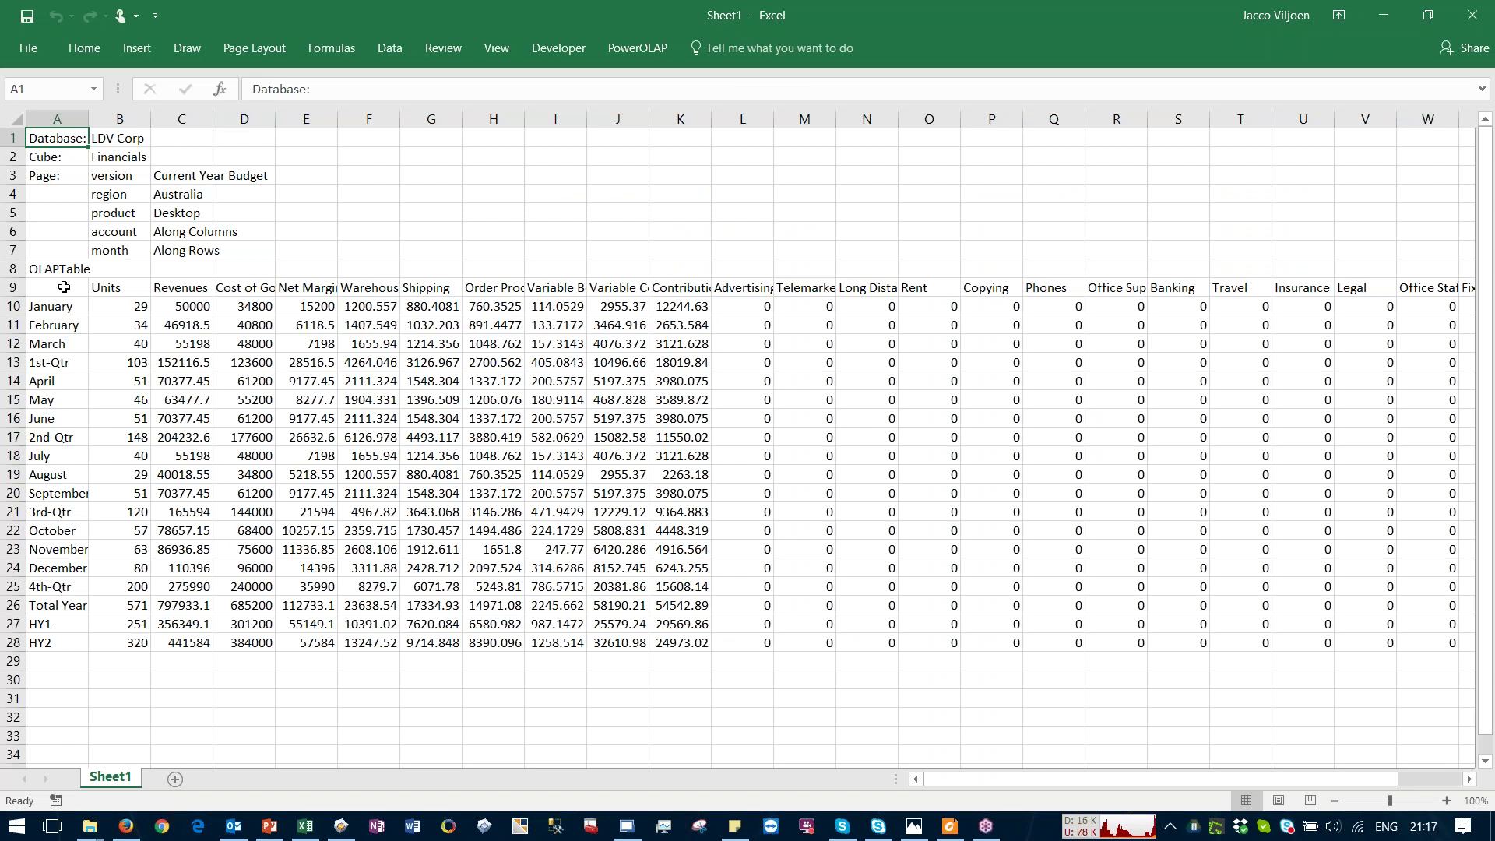
# Step: In the slice's Excel worksheet, apply the comma number style to columns C to K and auto-fit column A to its contents
pyautogui.moveTo(181, 118); pyautogui.dragTo(632, 145)
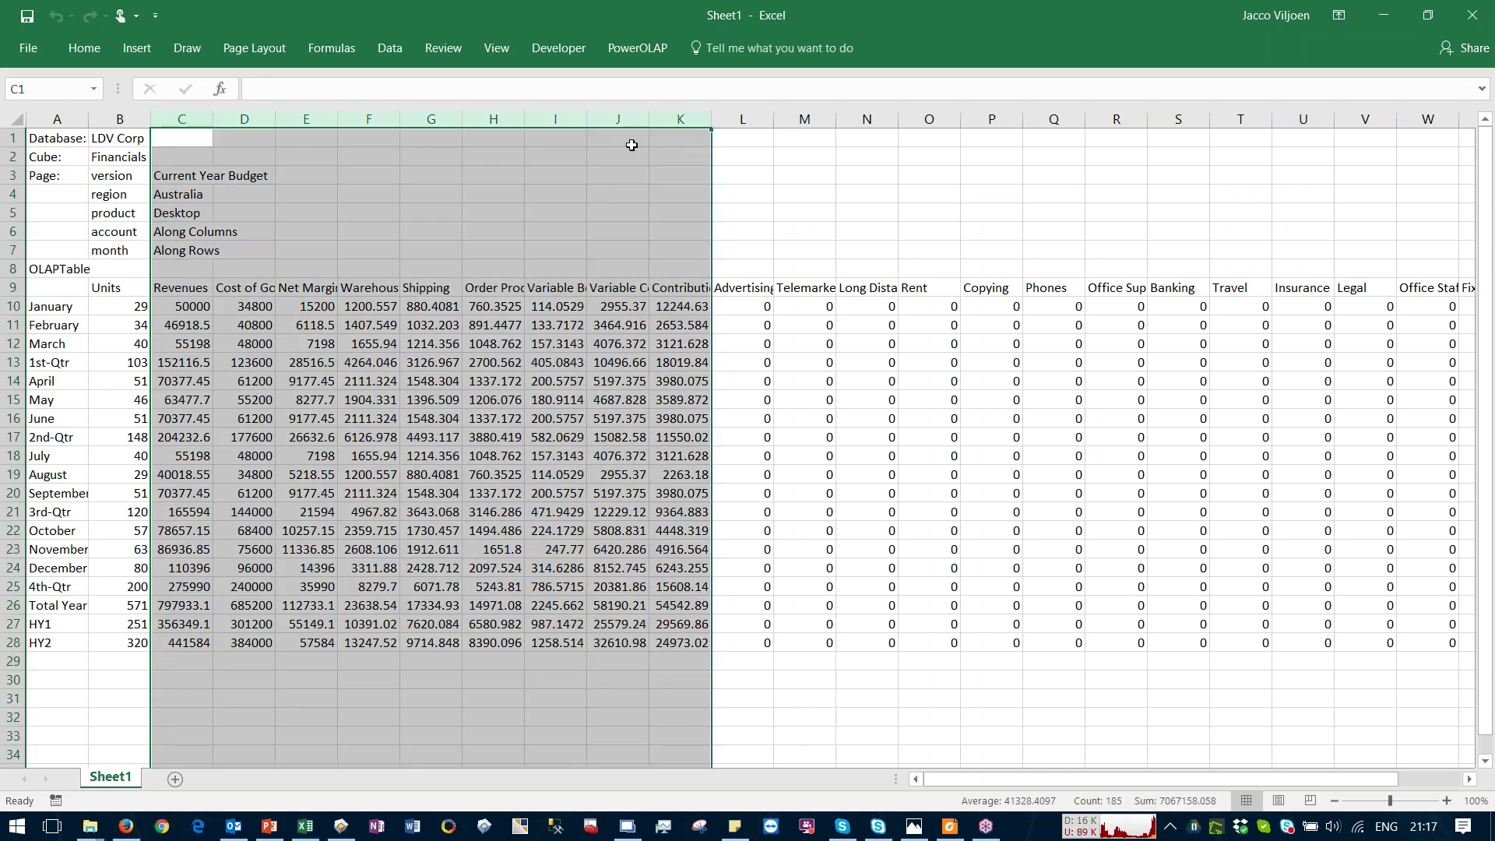
pyautogui.click(78, 47)
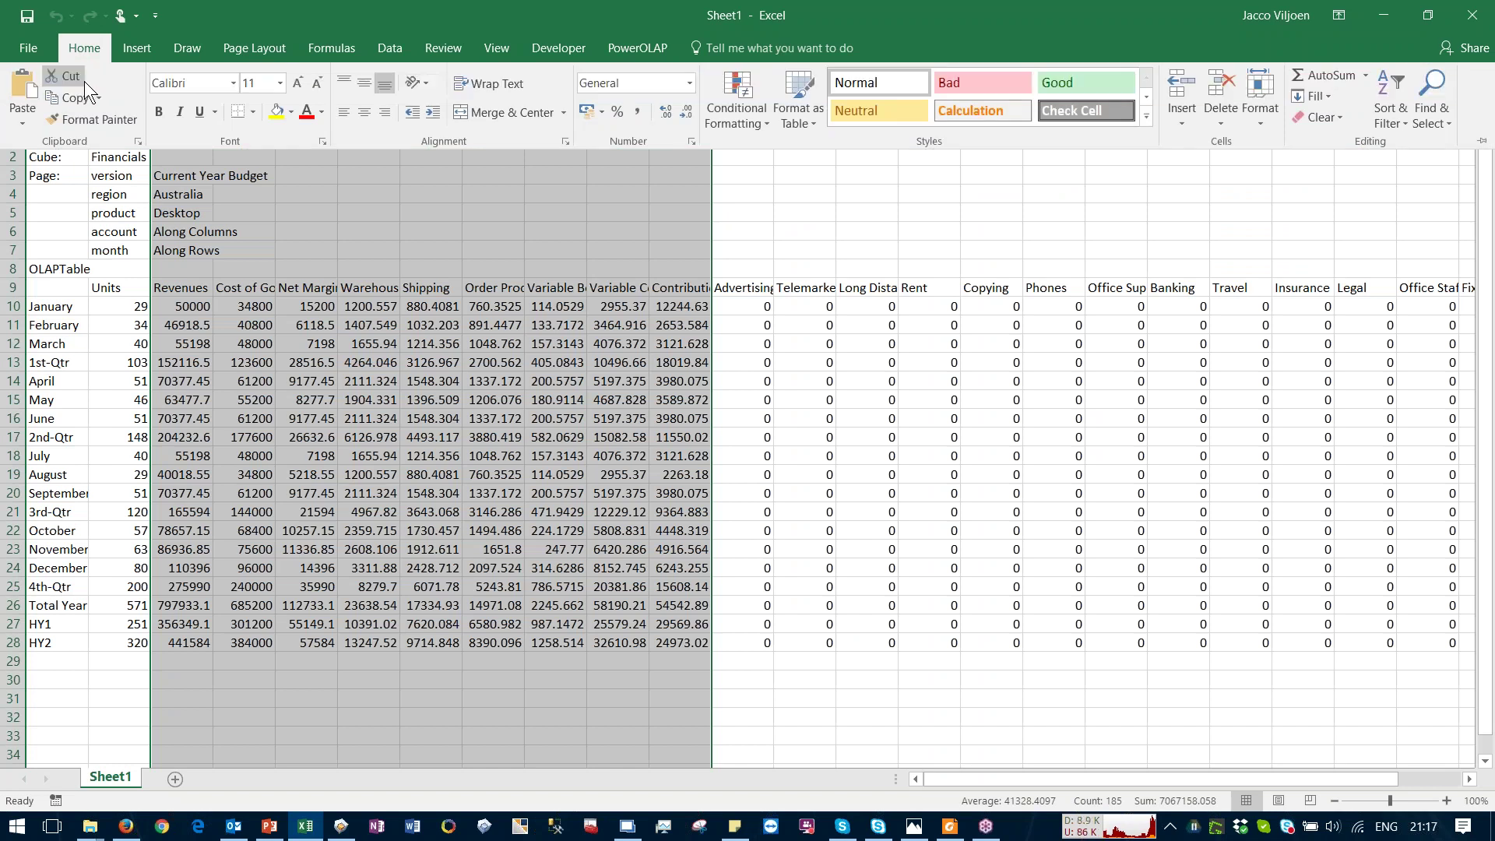
pyautogui.click(638, 112)
pyautogui.click(249, 360)
pyautogui.click(263, 346)
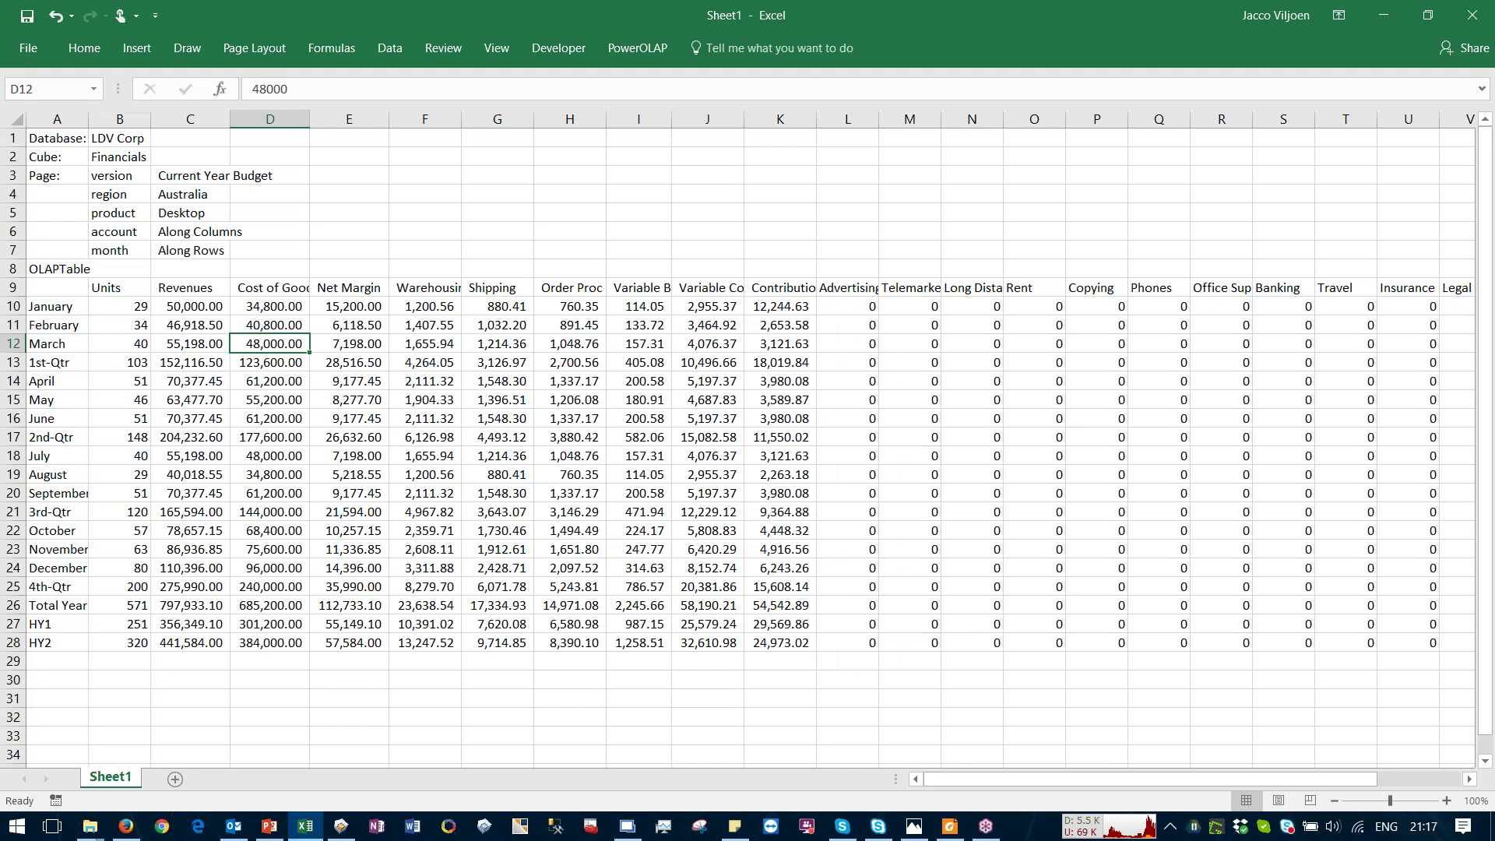
pyautogui.doubleClick(89, 119)
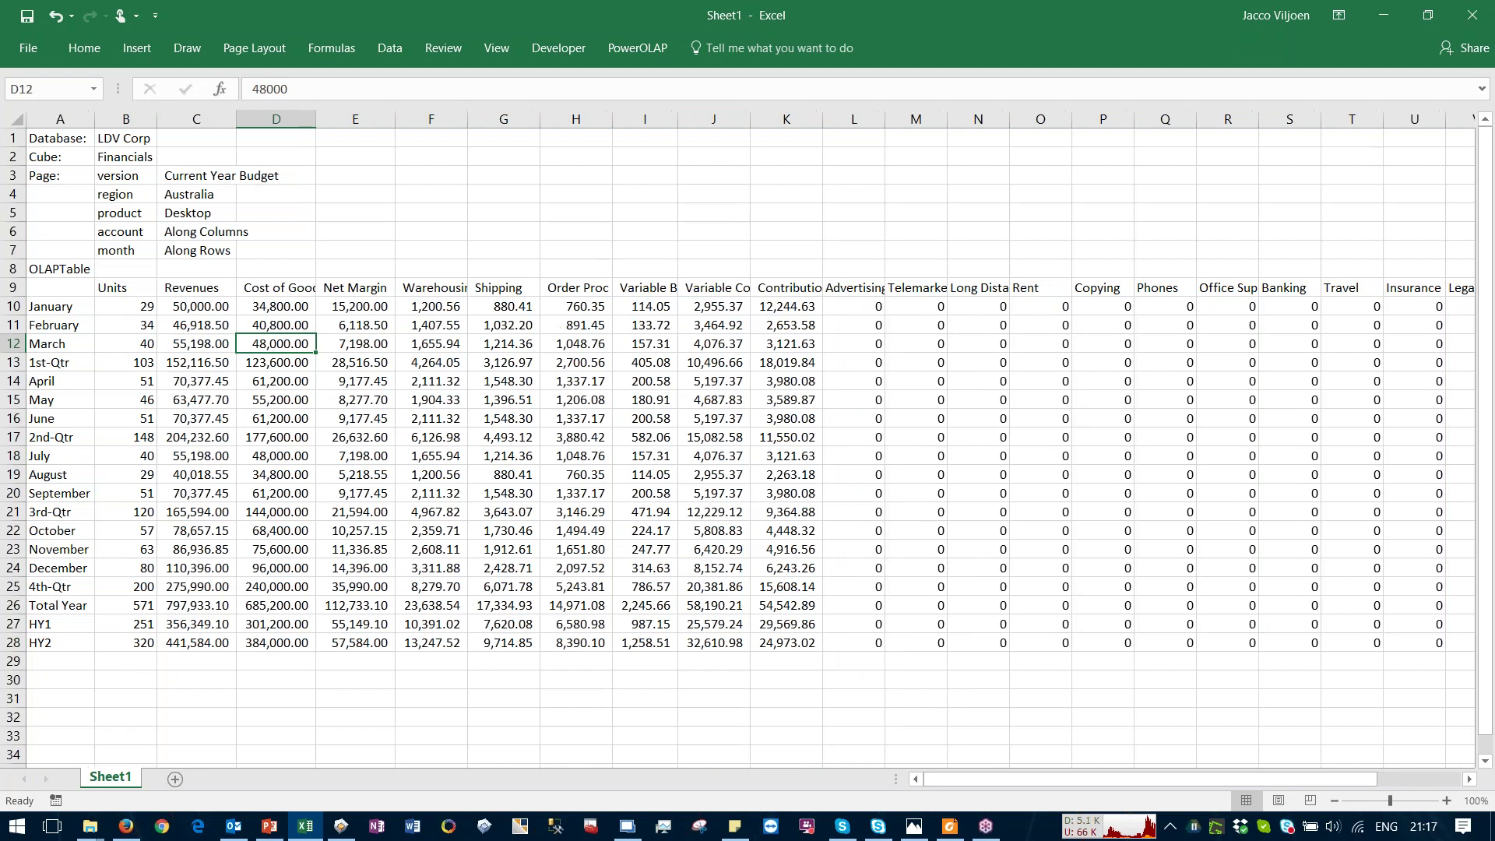
# Step: Browse the region members available from the worksheet's region cell and confirm Australia
pyautogui.doubleClick(176, 196)
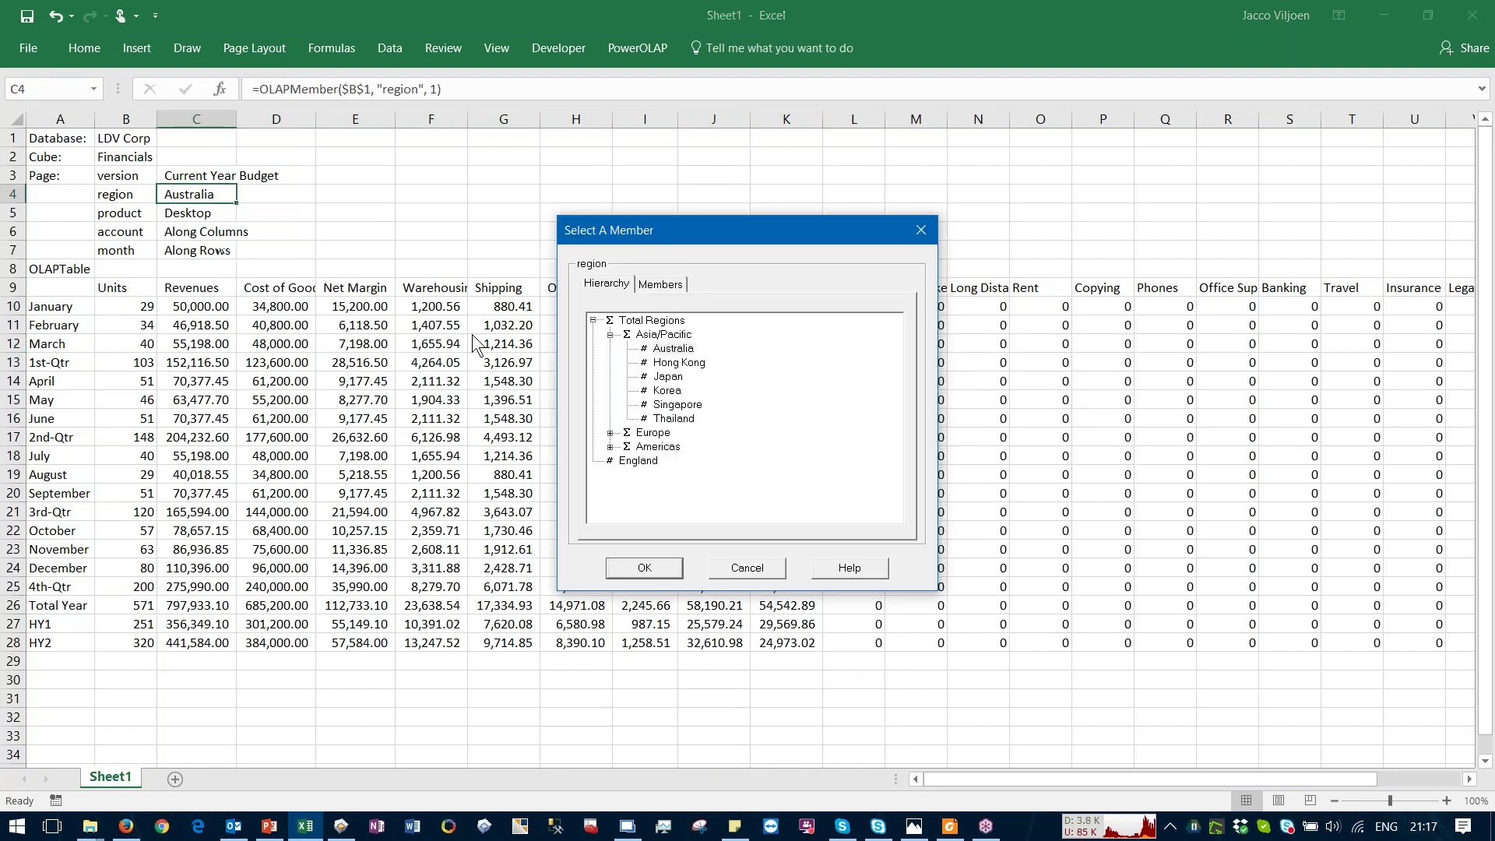
pyautogui.click(674, 363)
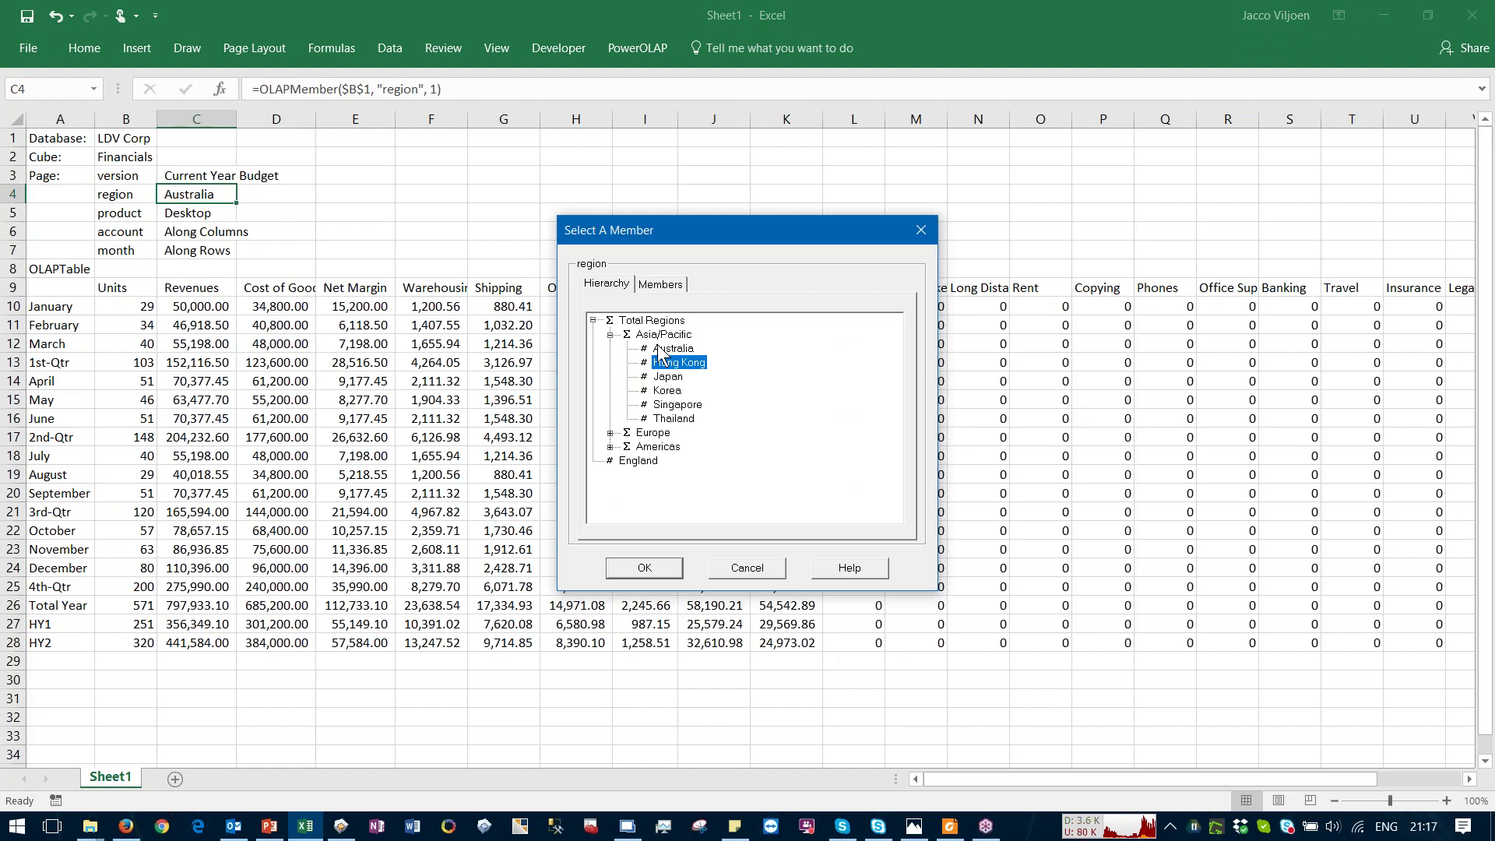
pyautogui.click(663, 350)
pyautogui.click(656, 572)
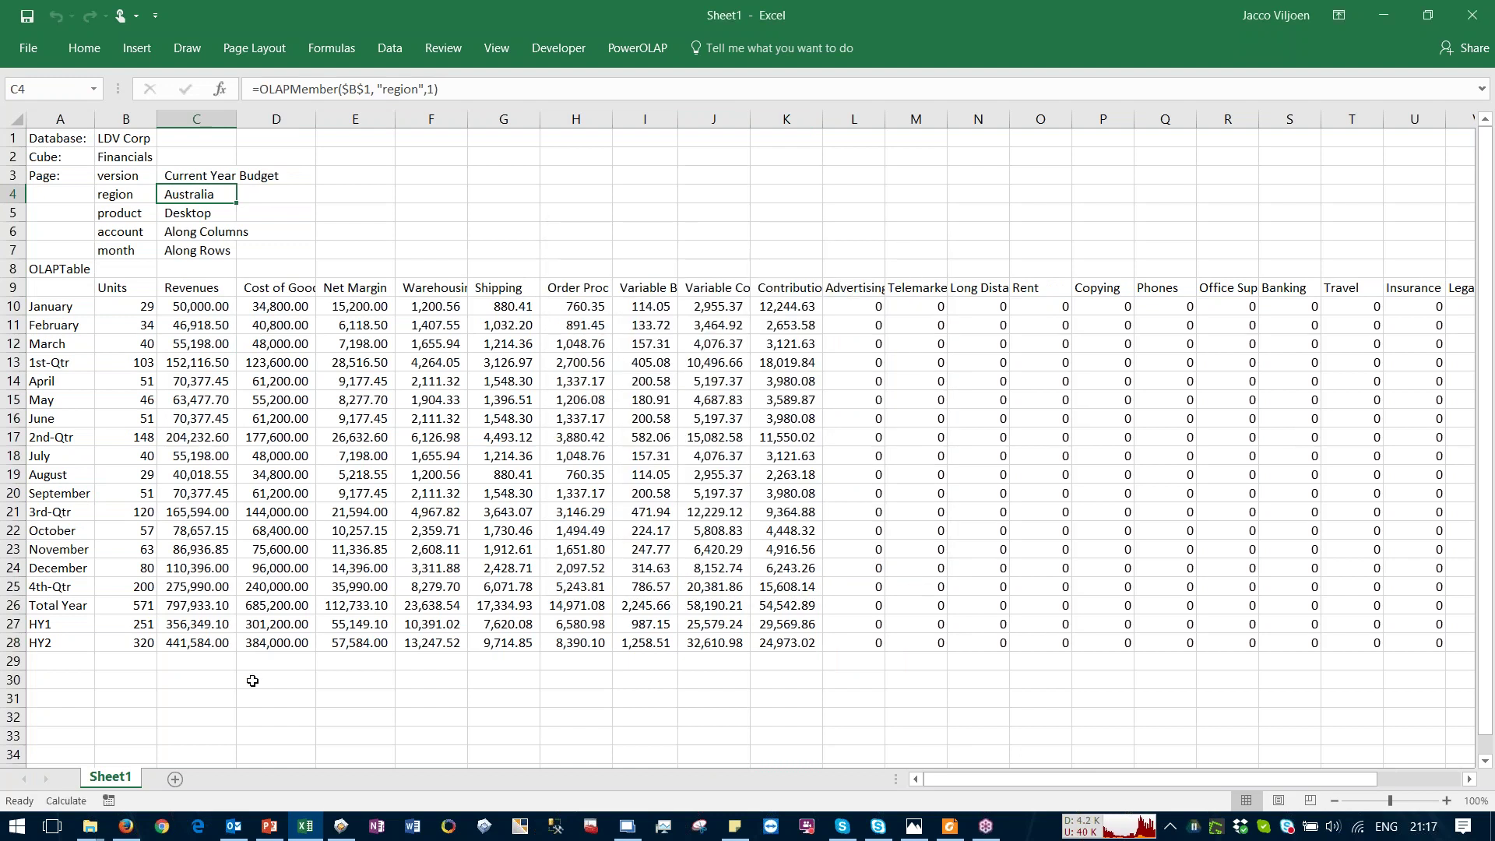
# Step: Switch back to the PowerOLAP slice and set the January Revenues to 100000
pyautogui.click(342, 833)
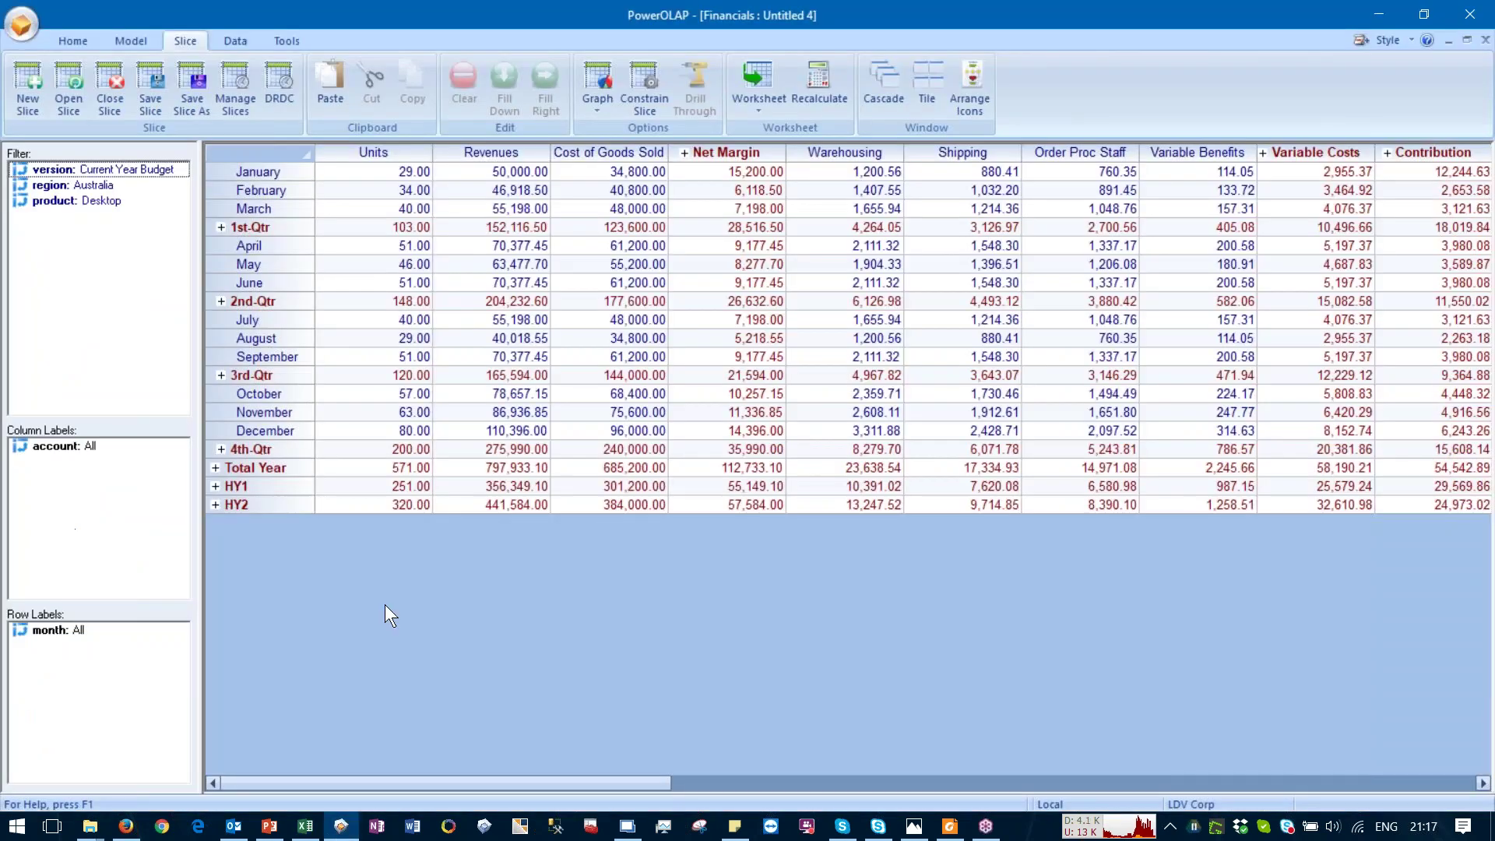
pyautogui.click(486, 177)
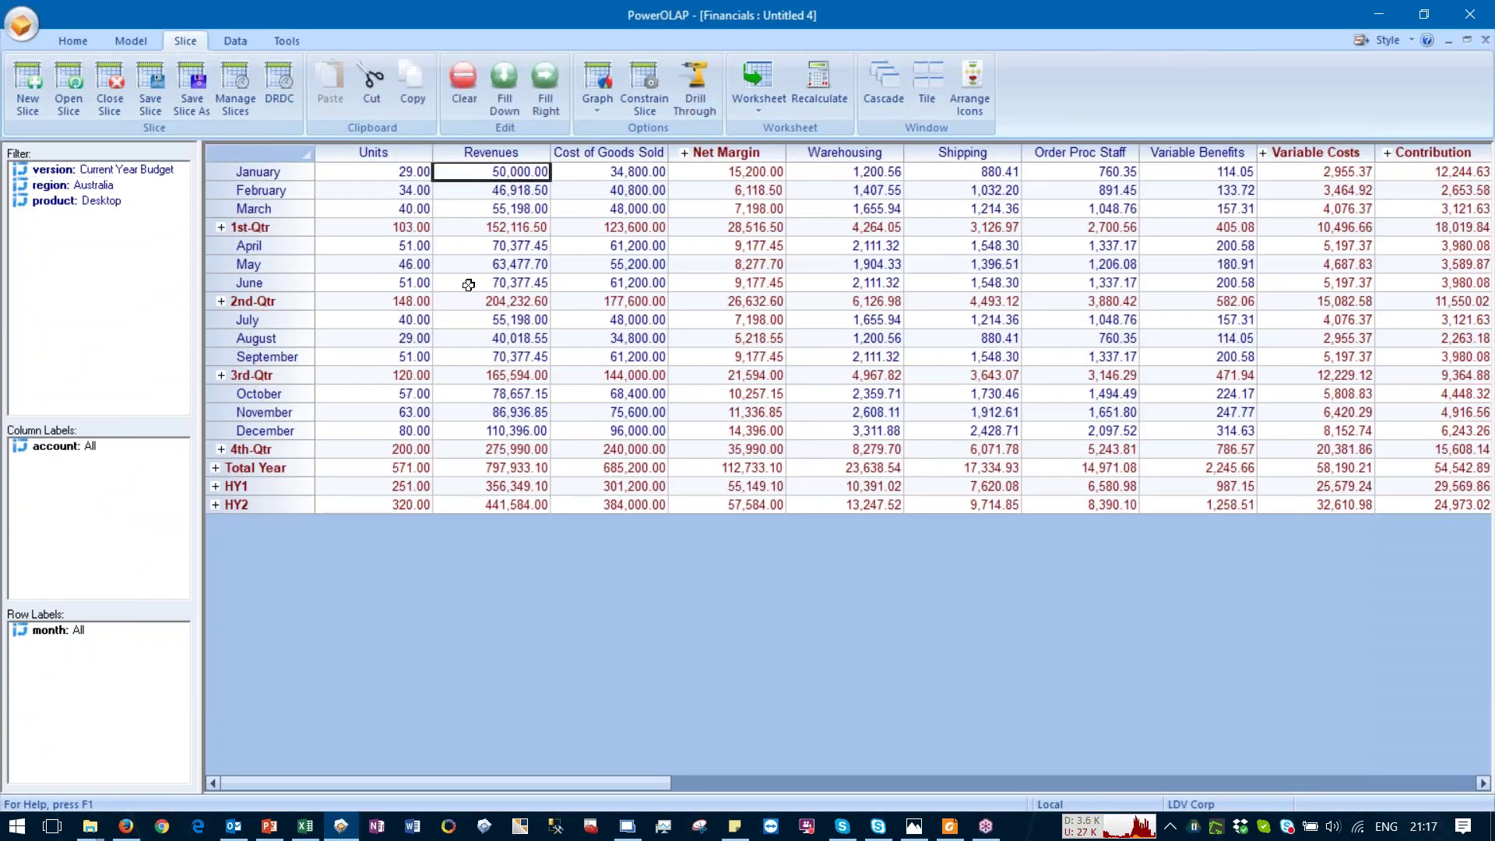
pyautogui.write('100000')
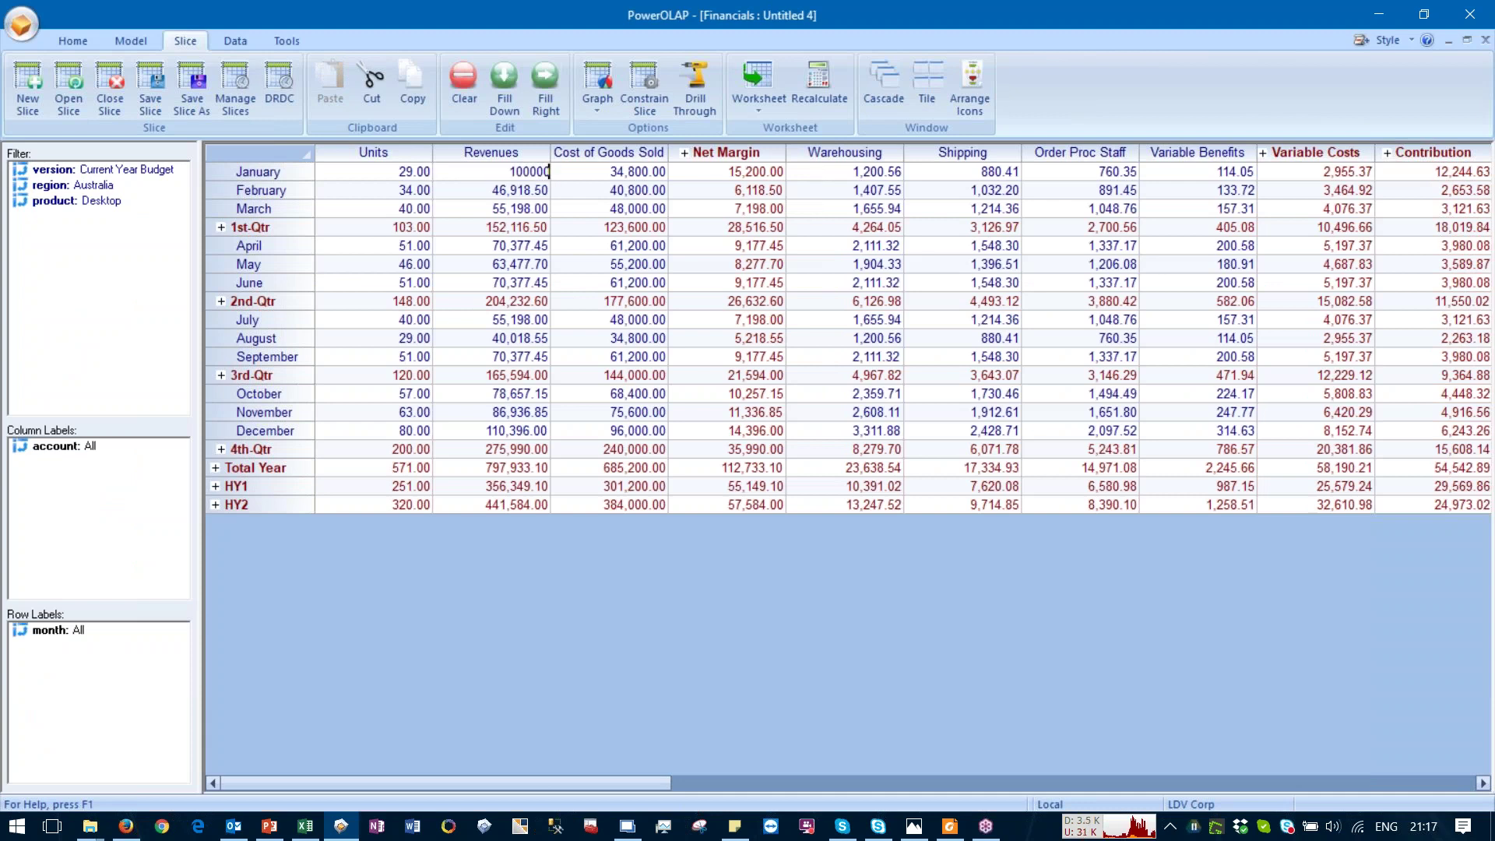
pyautogui.press('Return')
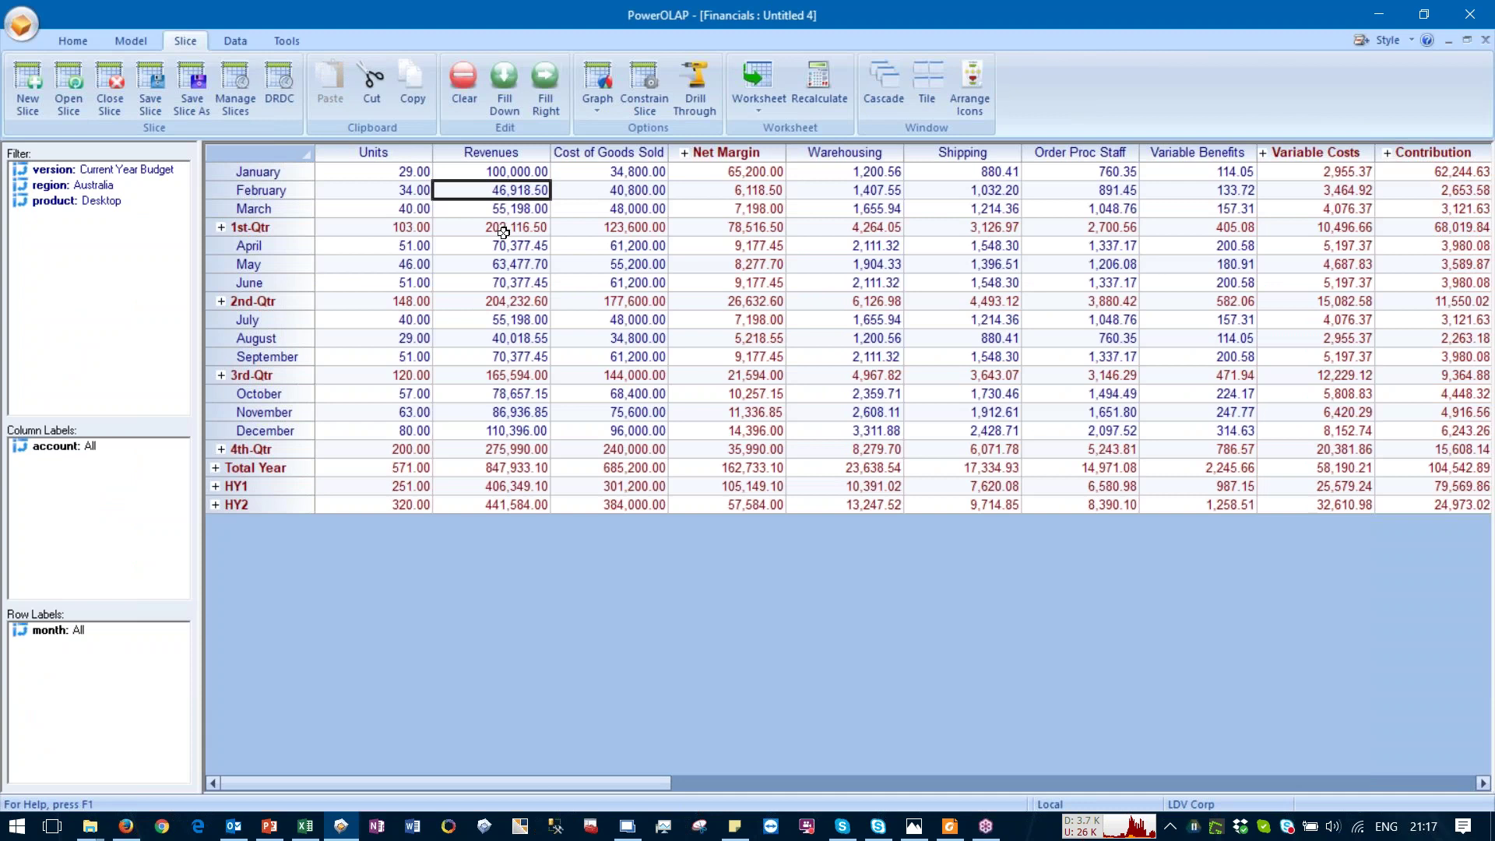
# Step: Check the January Net Margin and the 1st-Qtr Revenues and Net Margin aggregates against the new entry
pyautogui.click(723, 173)
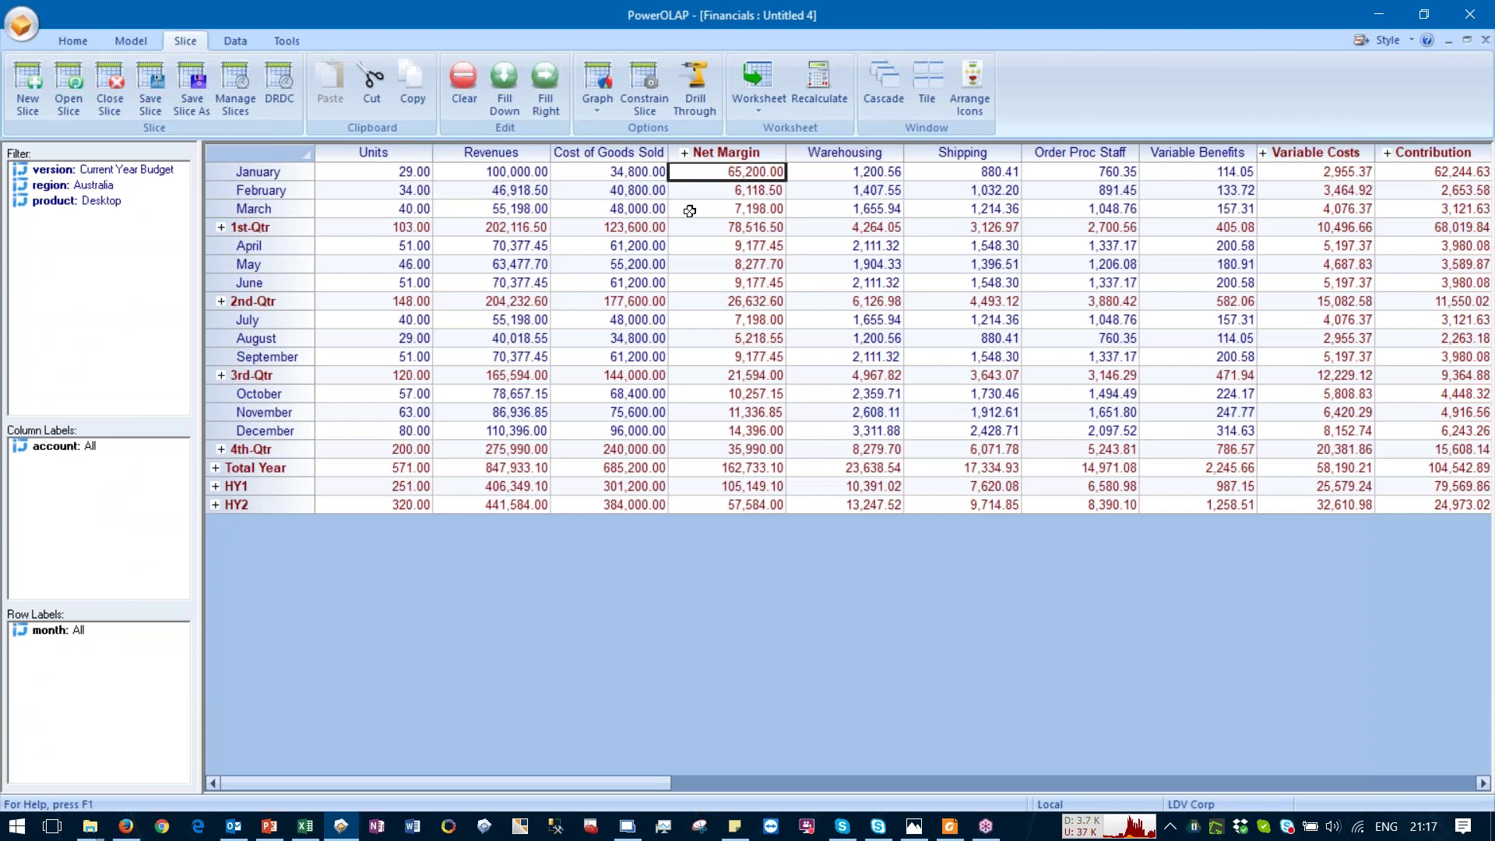
pyautogui.click(492, 226)
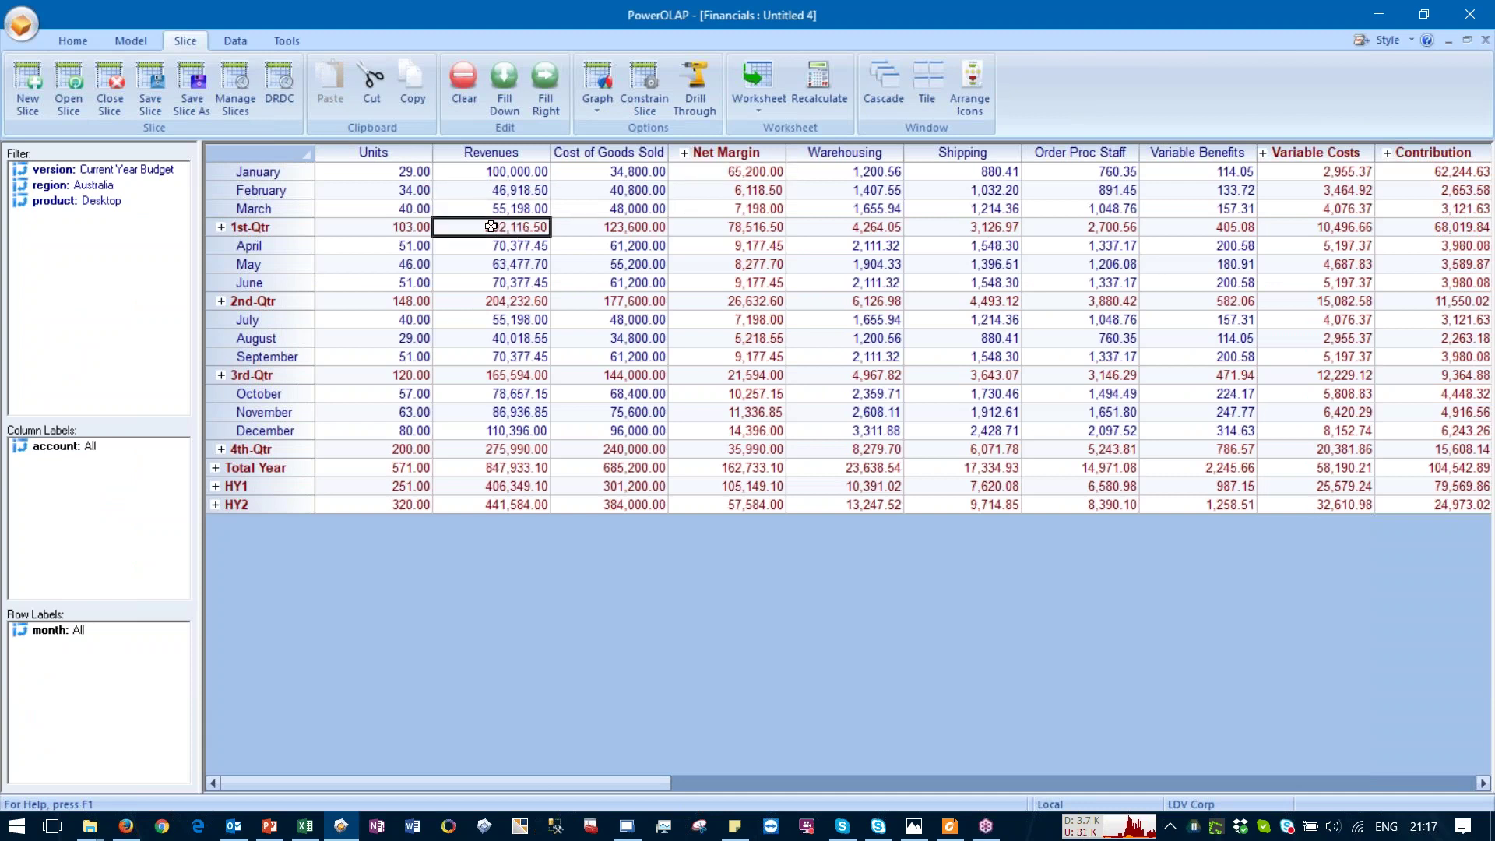
pyautogui.click(748, 175)
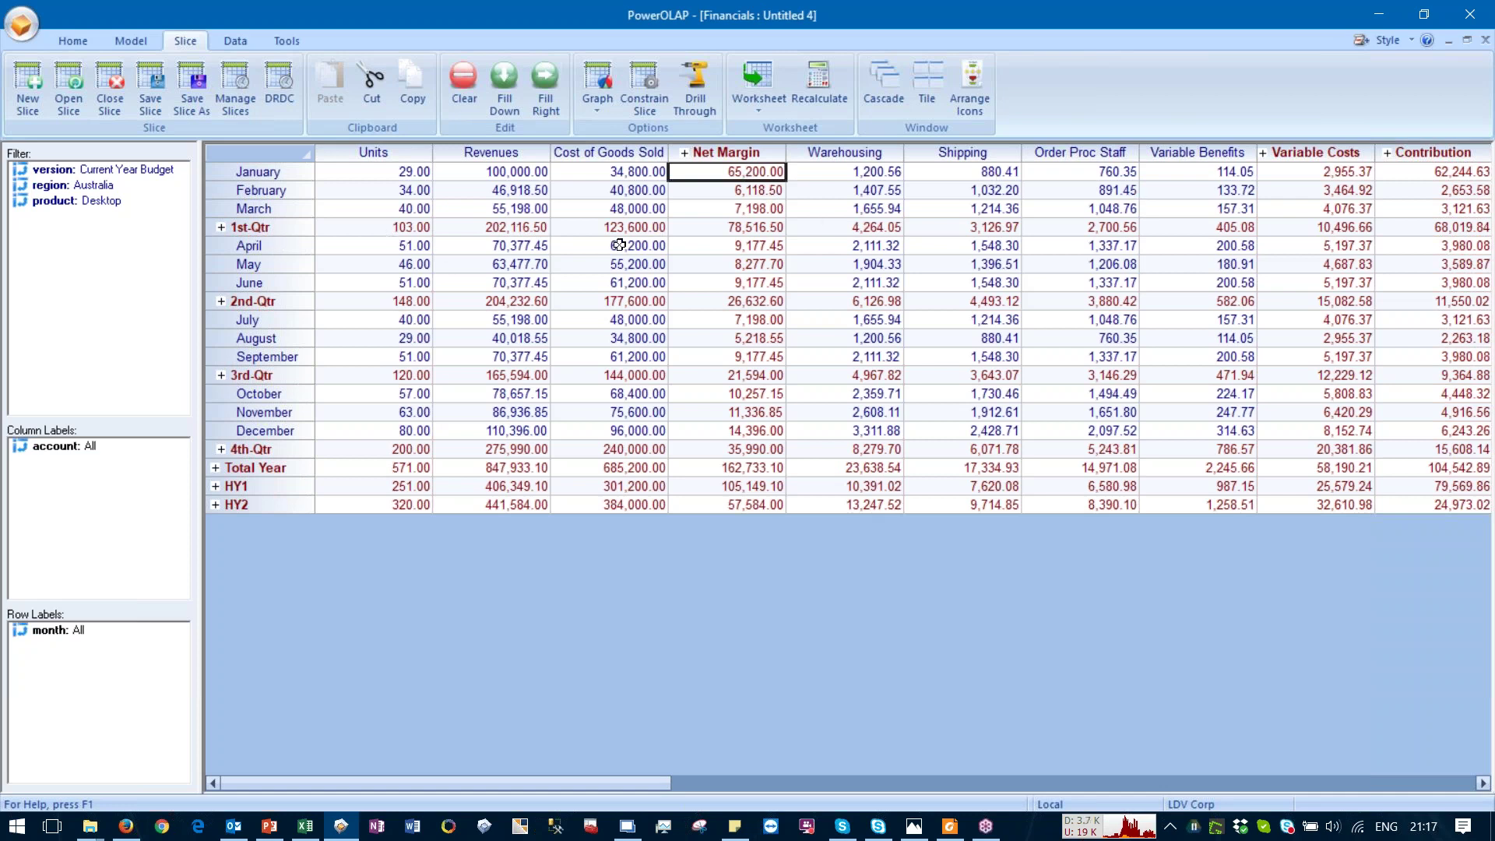
pyautogui.click(518, 233)
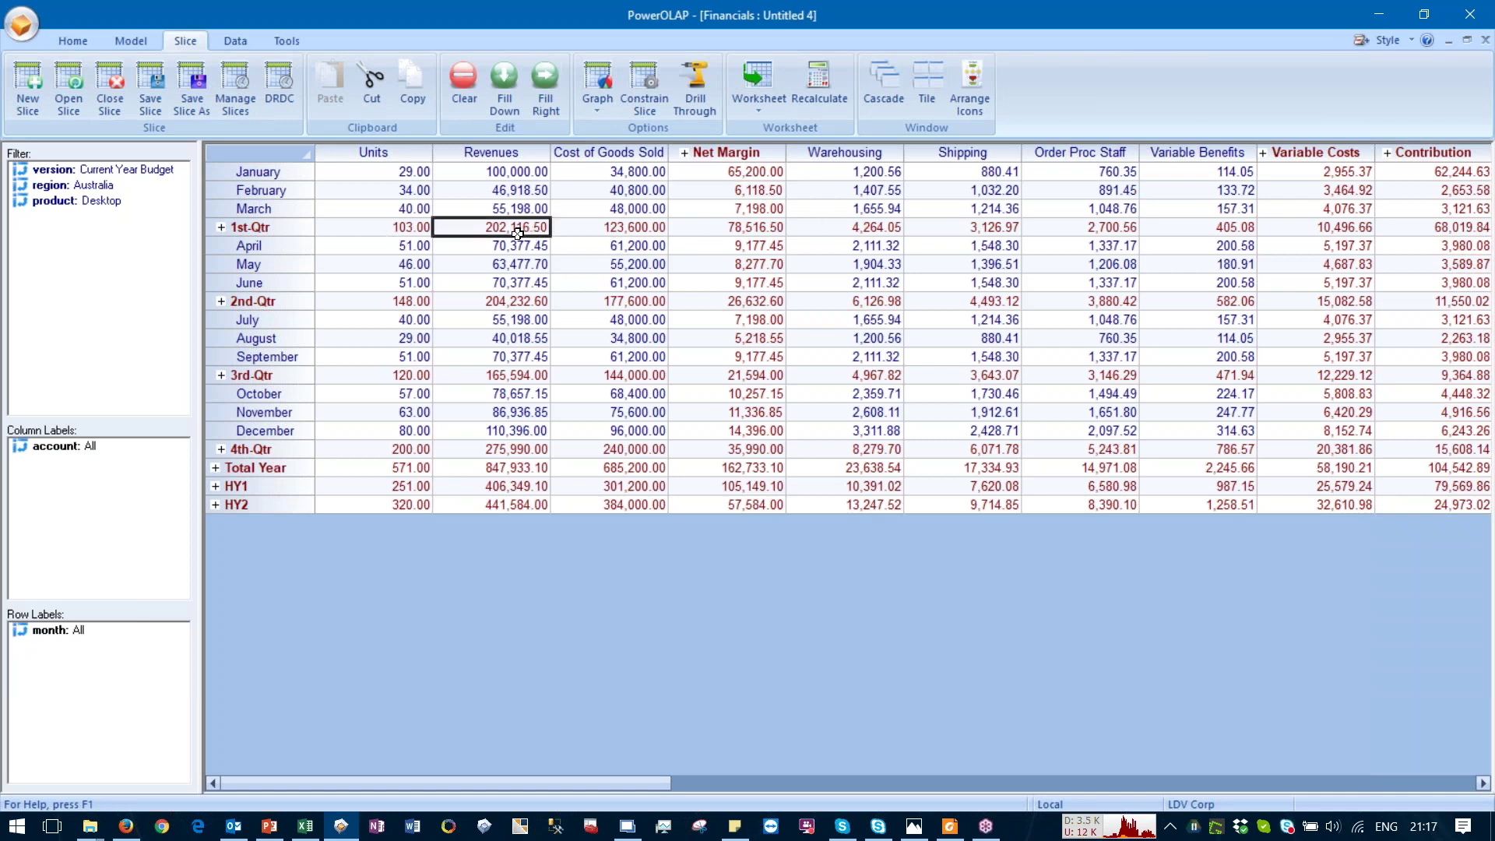
pyautogui.click(718, 232)
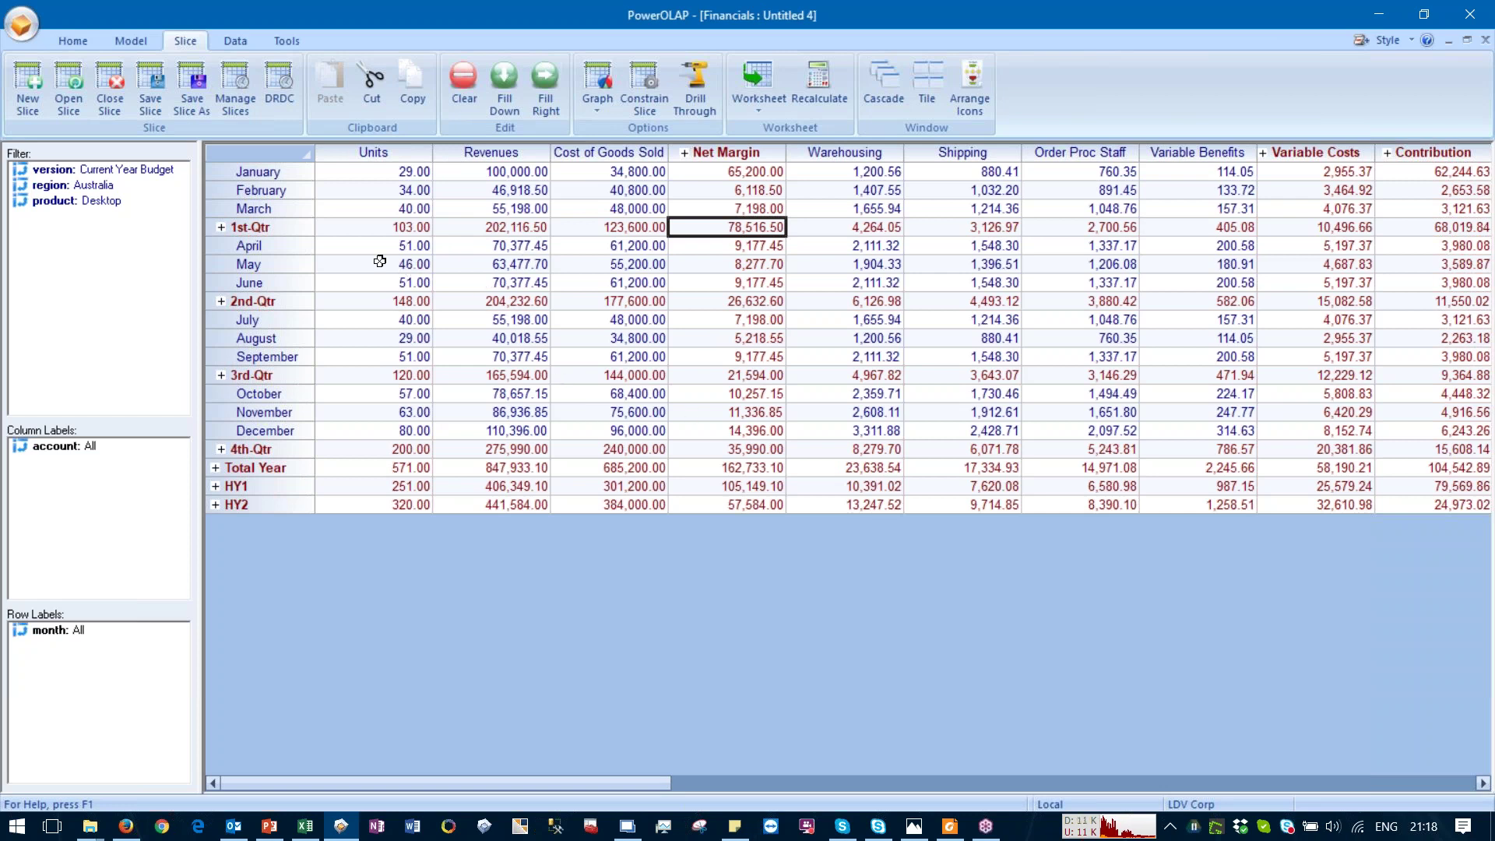
# Step: Save the slice under the name Month by Account
pyautogui.click(148, 90)
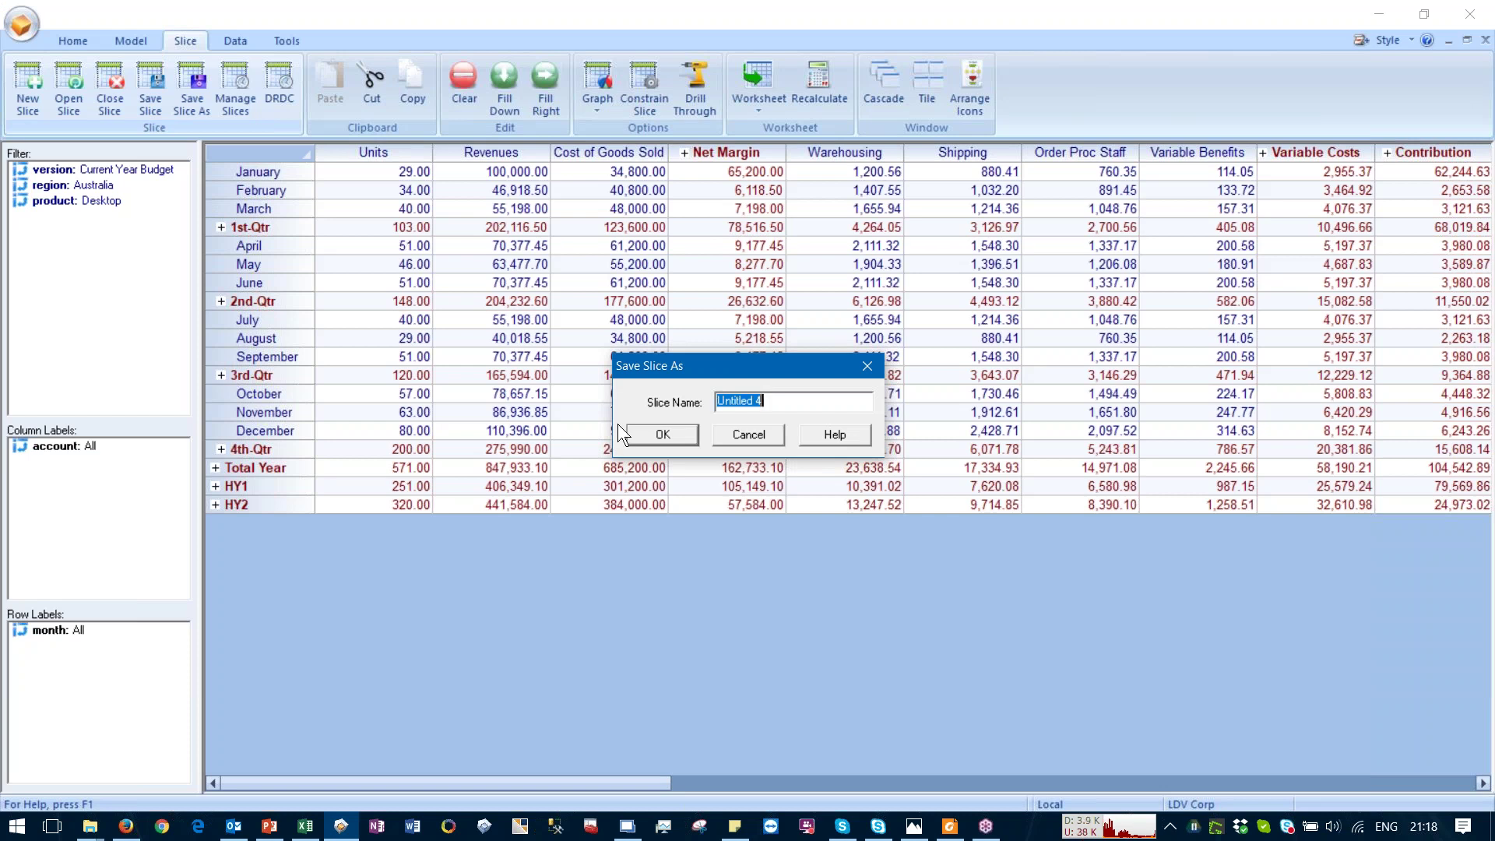
pyautogui.write('Month by Account')
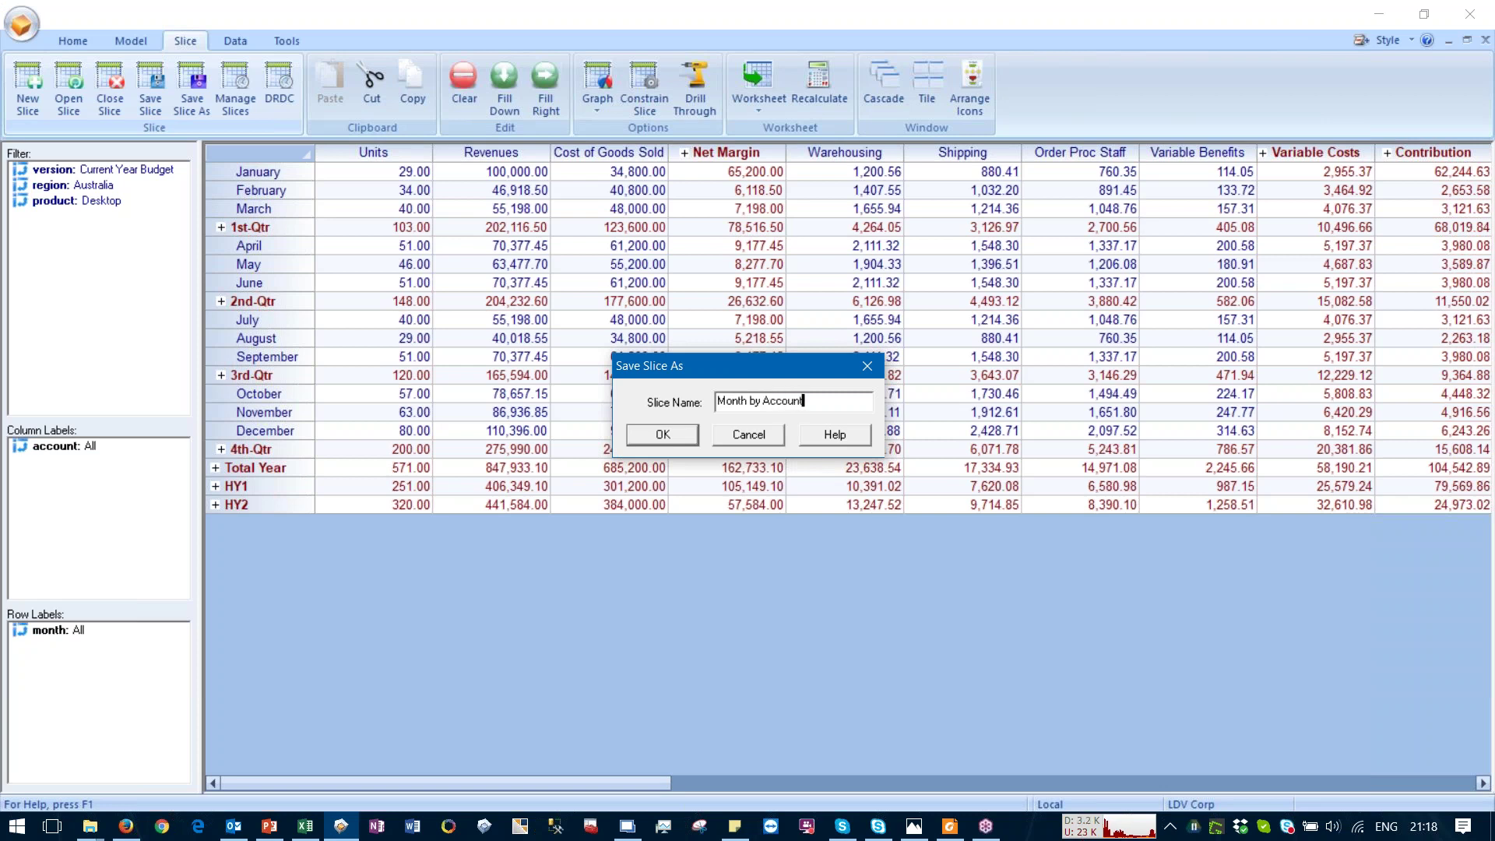
pyautogui.click(655, 434)
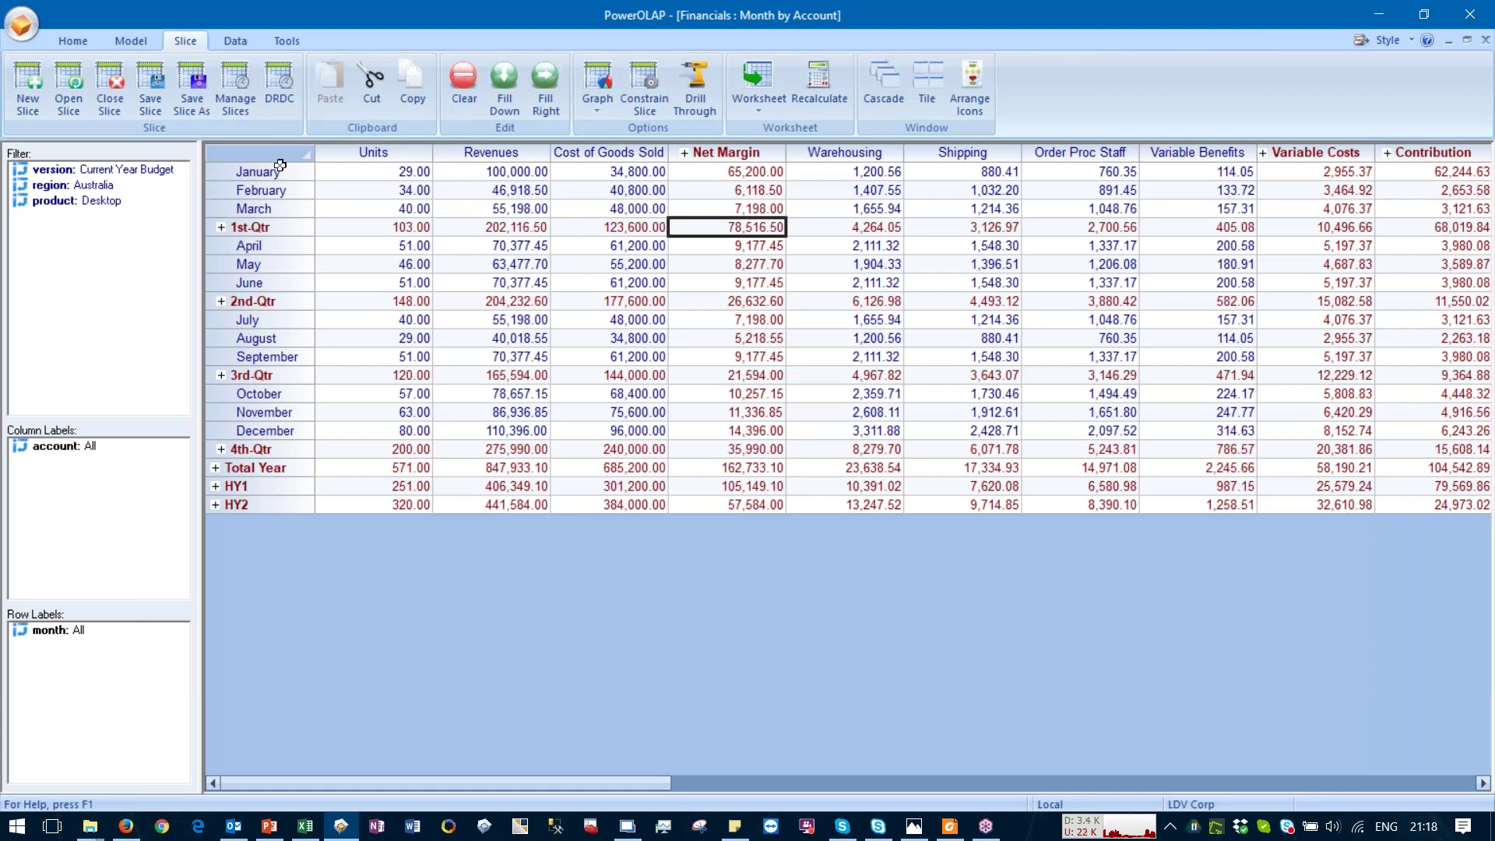
# Step: Open the saved Month by Account slice from the Financials cube
pyautogui.click(70, 86)
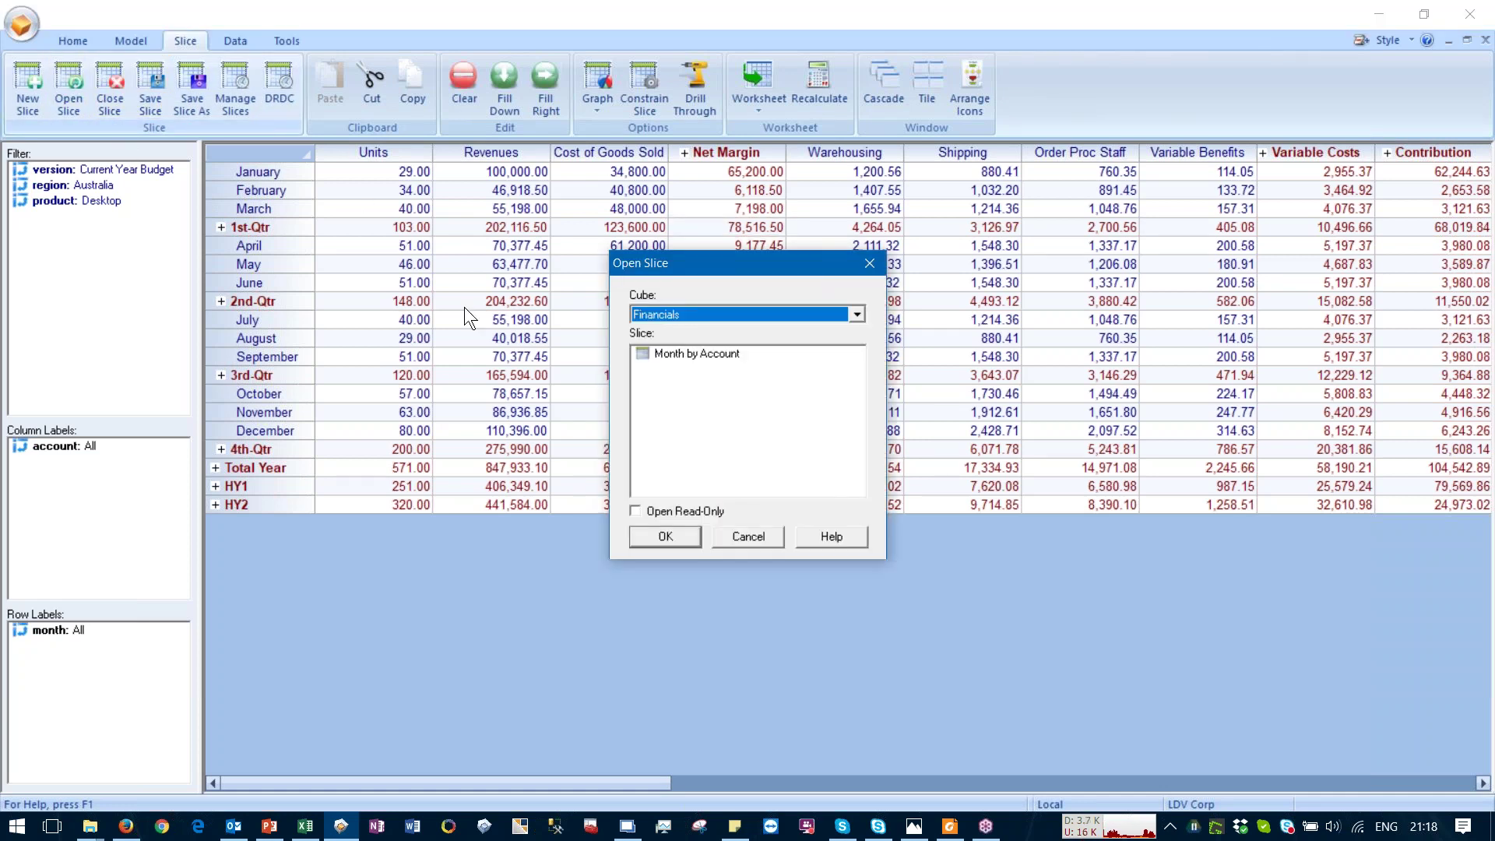
pyautogui.click(666, 359)
pyautogui.press('Return')
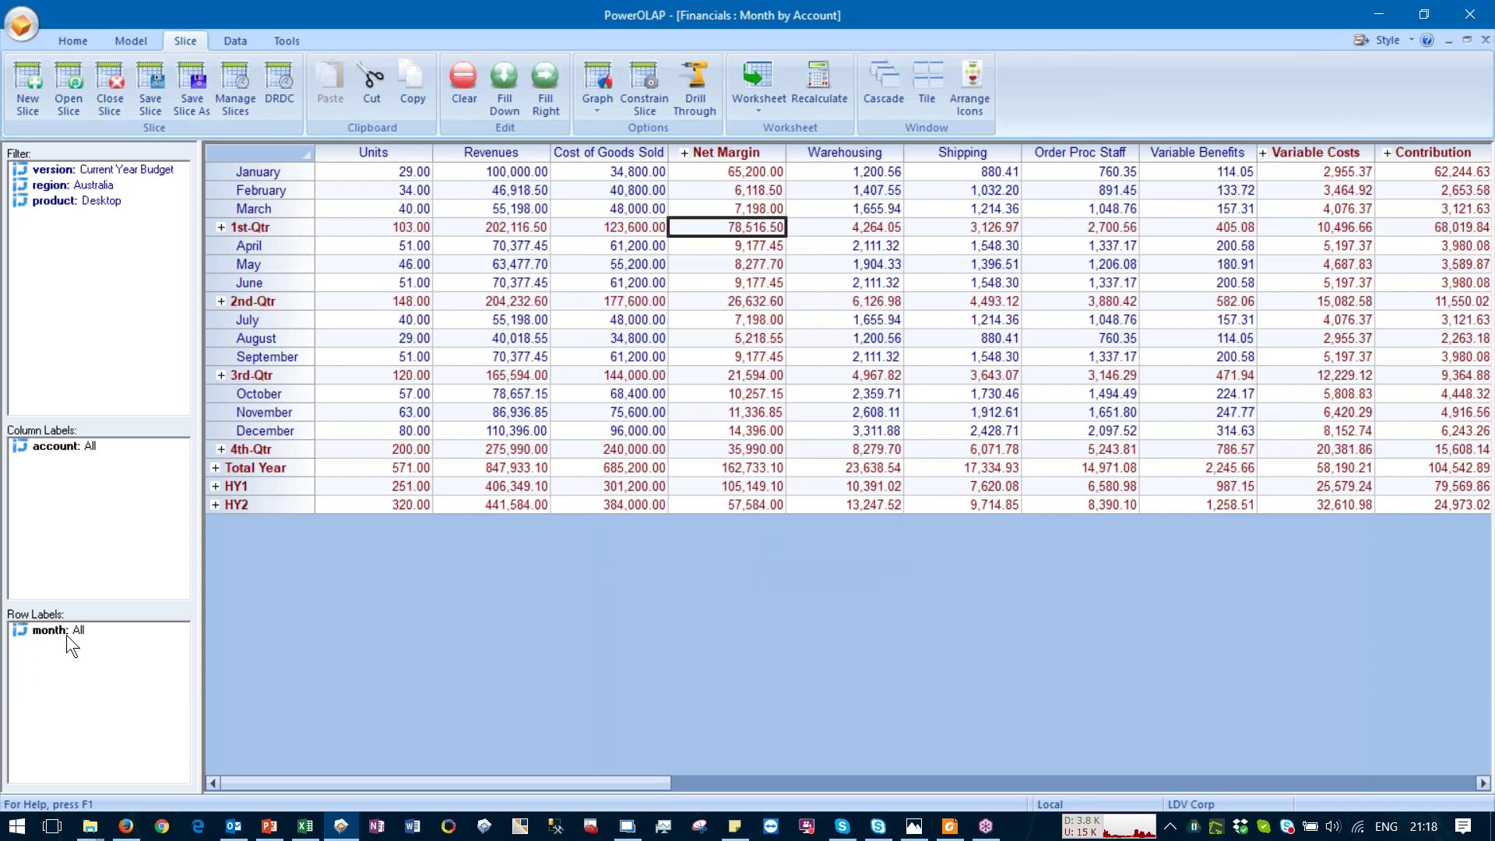
# Step: Rearrange the slice with region as rows, month as columns and account as a filter, and save it as Region by Month
pyautogui.moveTo(63, 634); pyautogui.dragTo(60, 667)
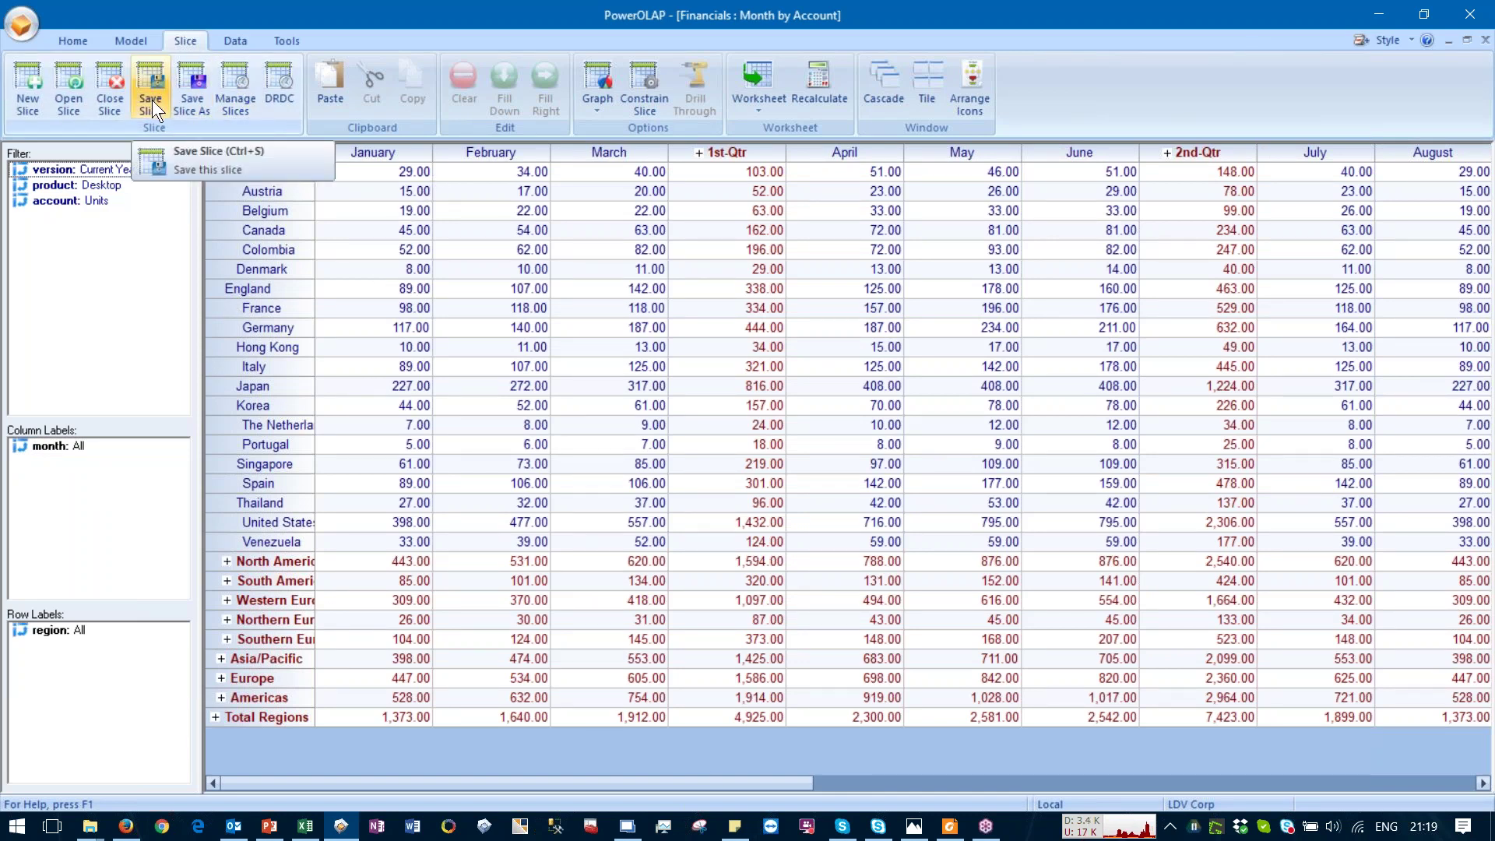
pyautogui.click(192, 97)
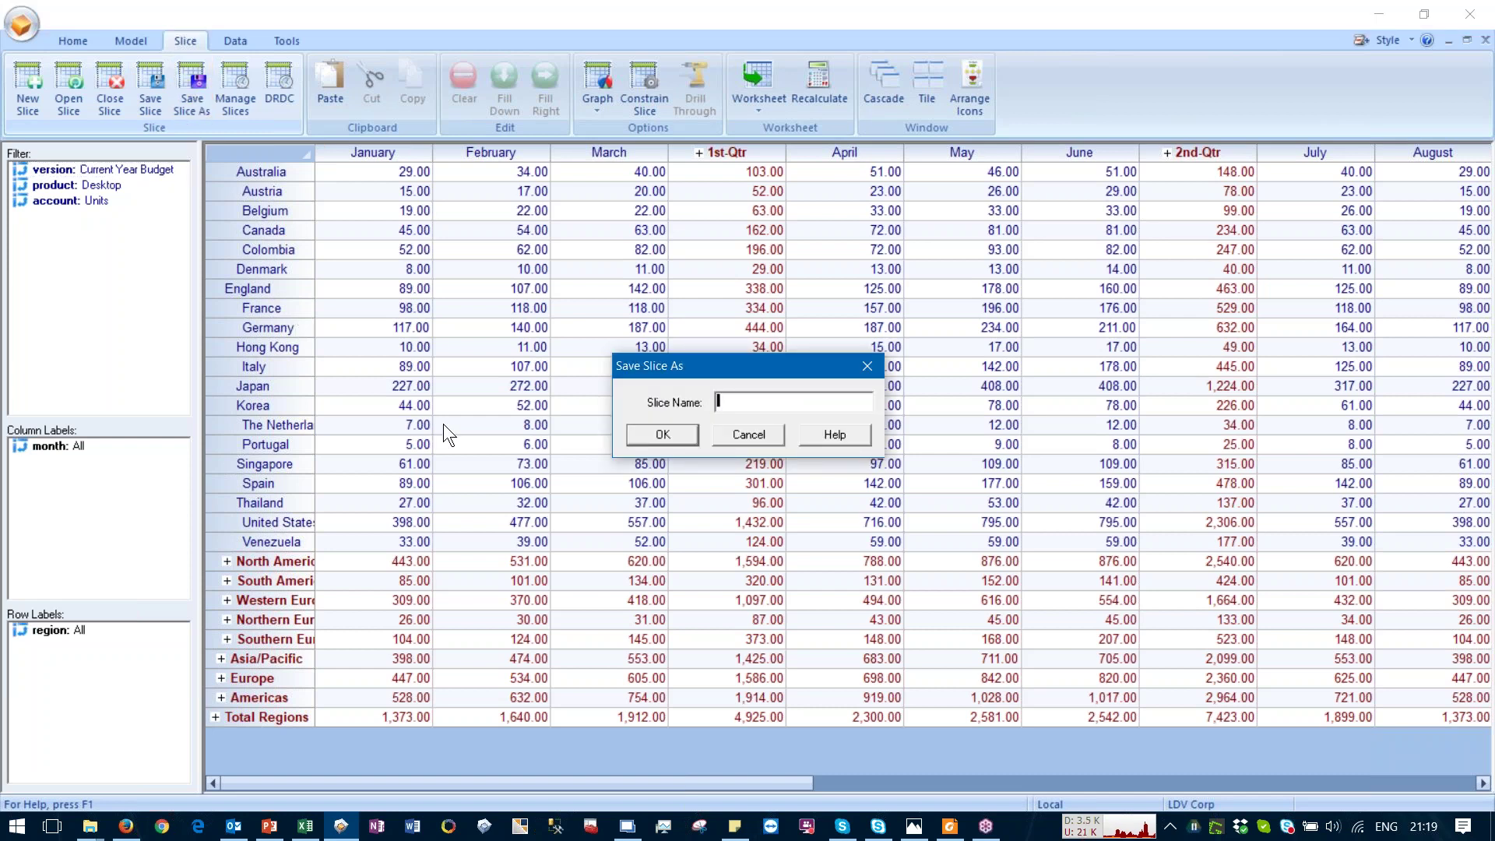
pyautogui.write('Region by Mnth')
pyautogui.press('Left')
pyautogui.press('Left')
pyautogui.press('Left')
pyautogui.write('o')
pyautogui.click(650, 442)
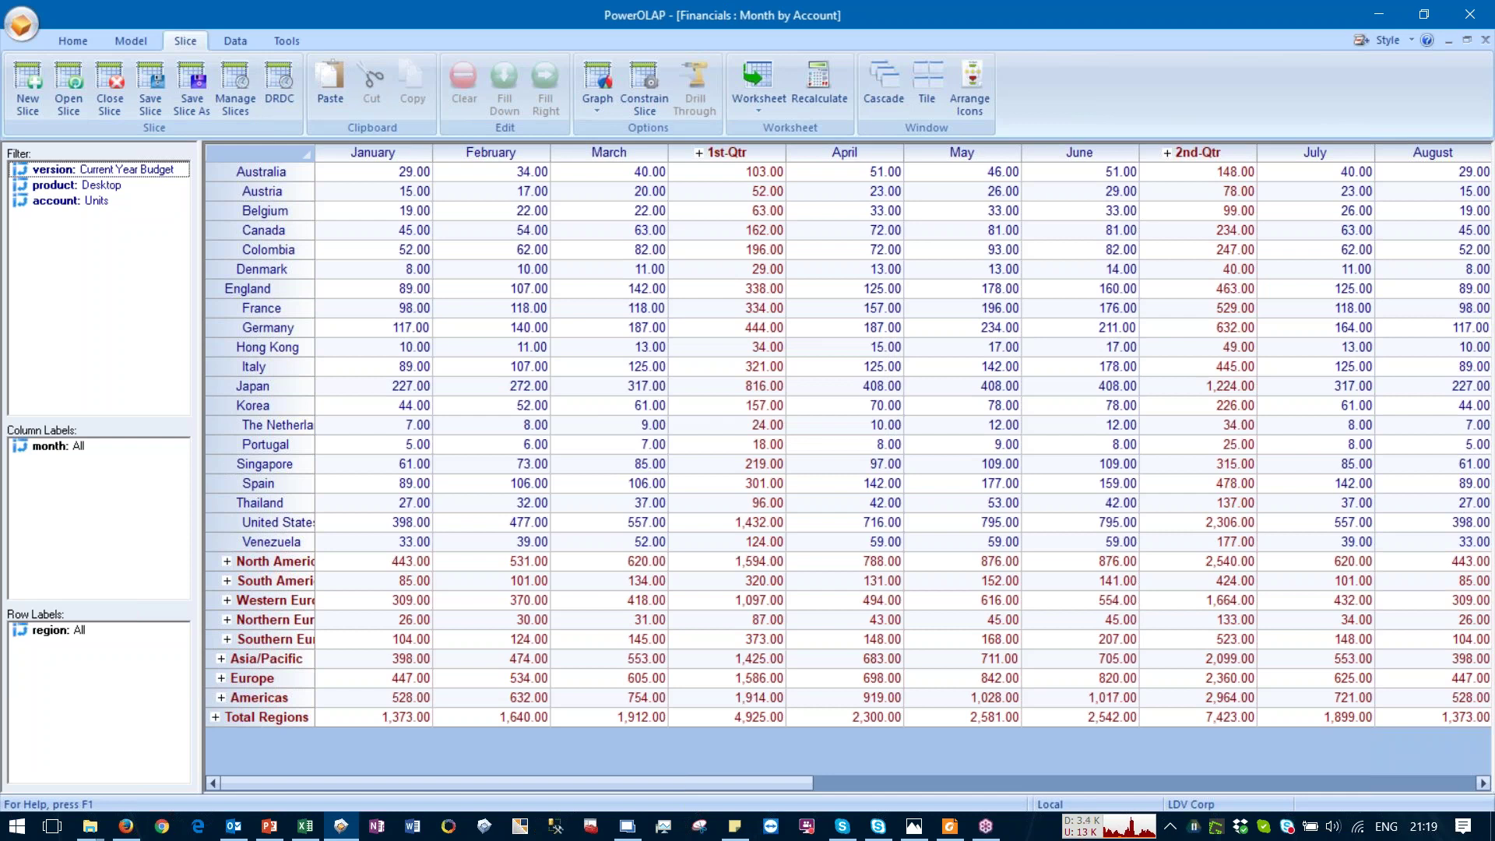
# Step: Open the month column's members for editing, sort the available members in ascending order and return them to natural order
pyautogui.doubleClick(64, 445)
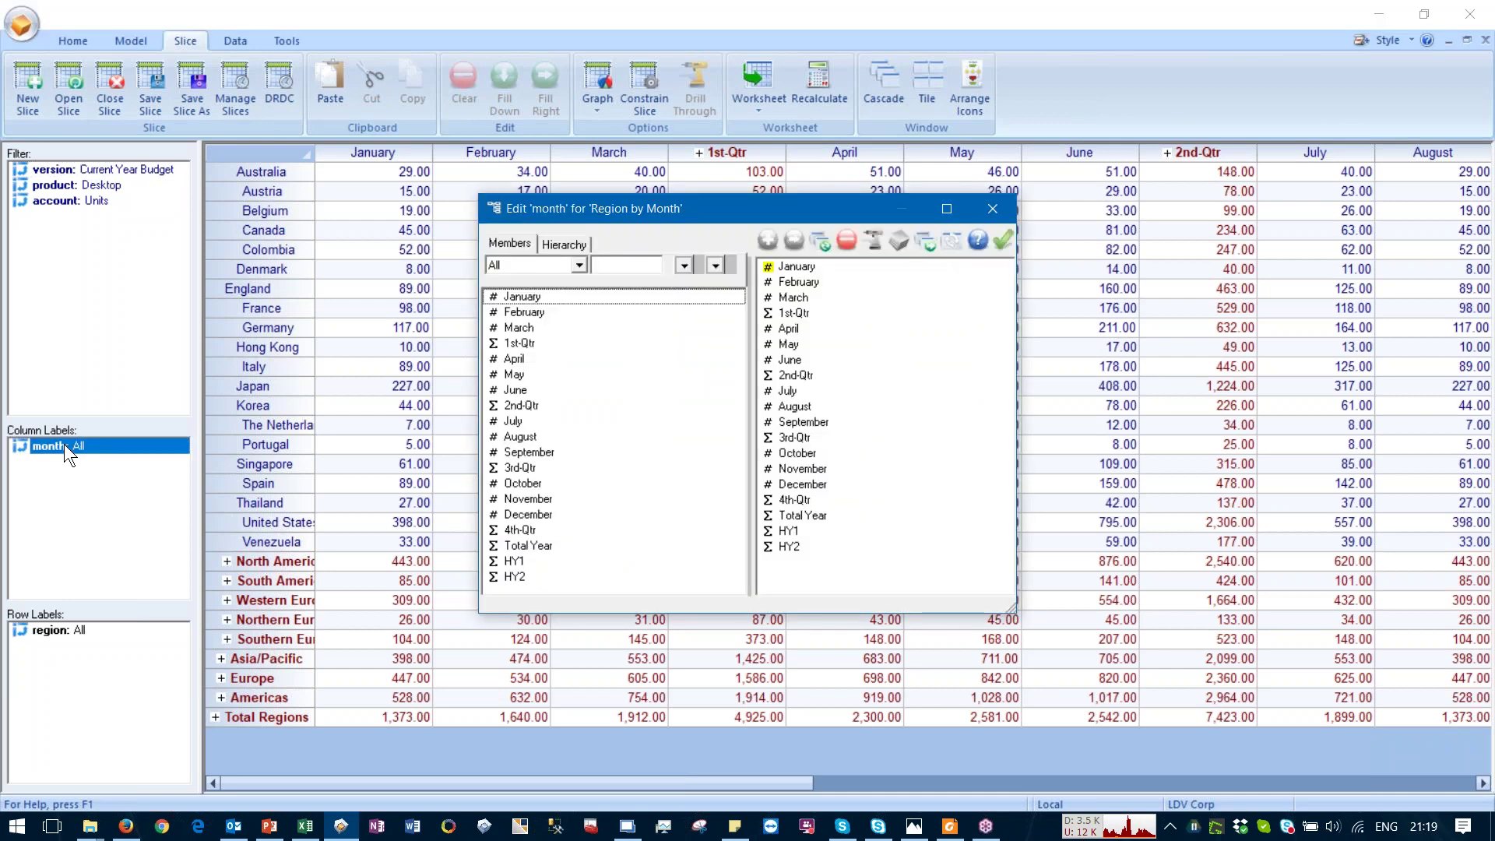
pyautogui.moveTo(746, 212); pyautogui.dragTo(880, 307)
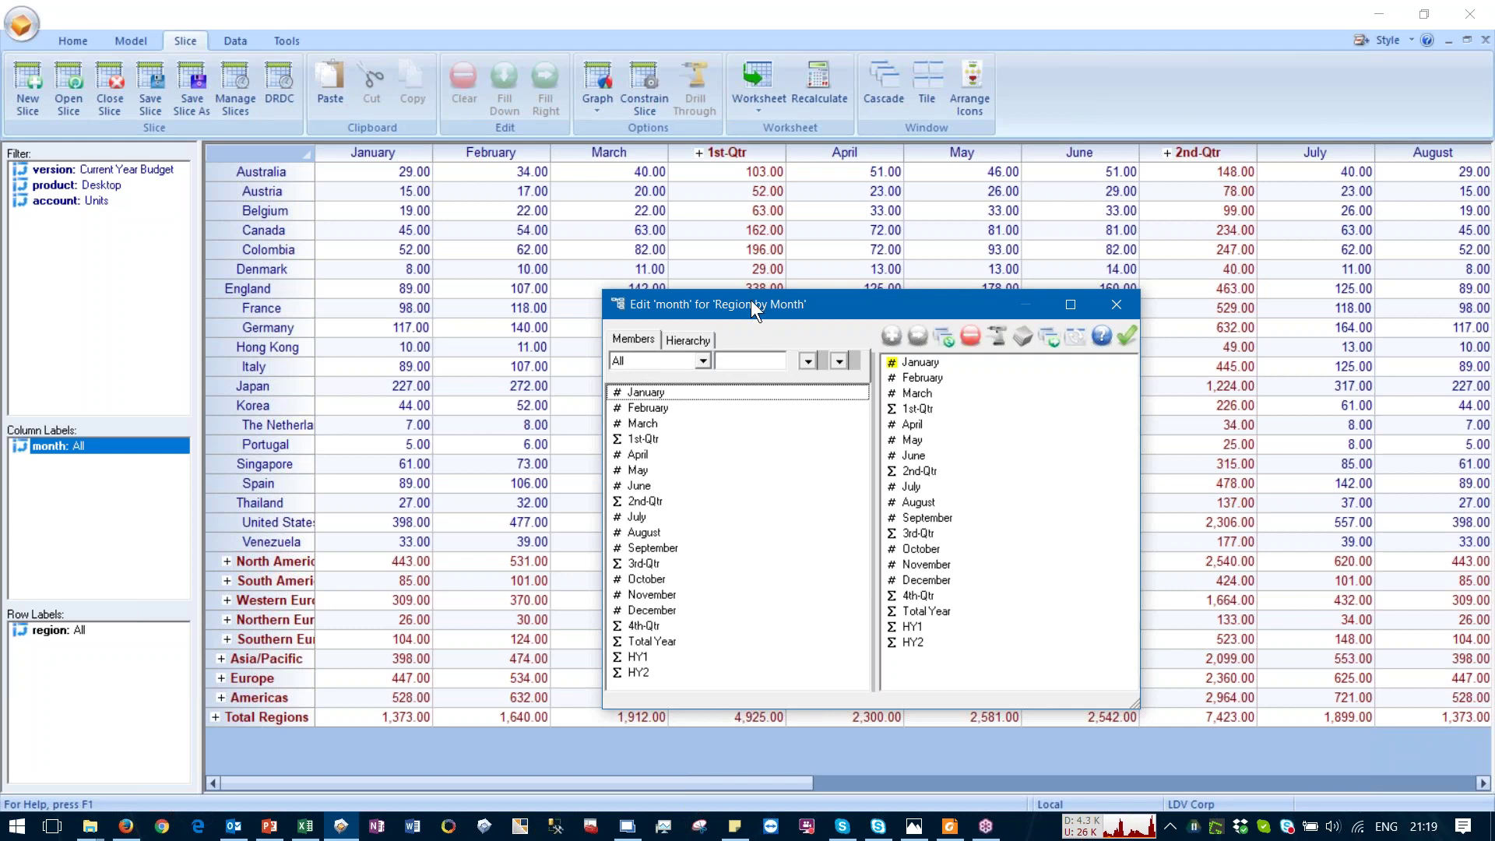
pyautogui.moveTo(753, 305); pyautogui.dragTo(623, 252)
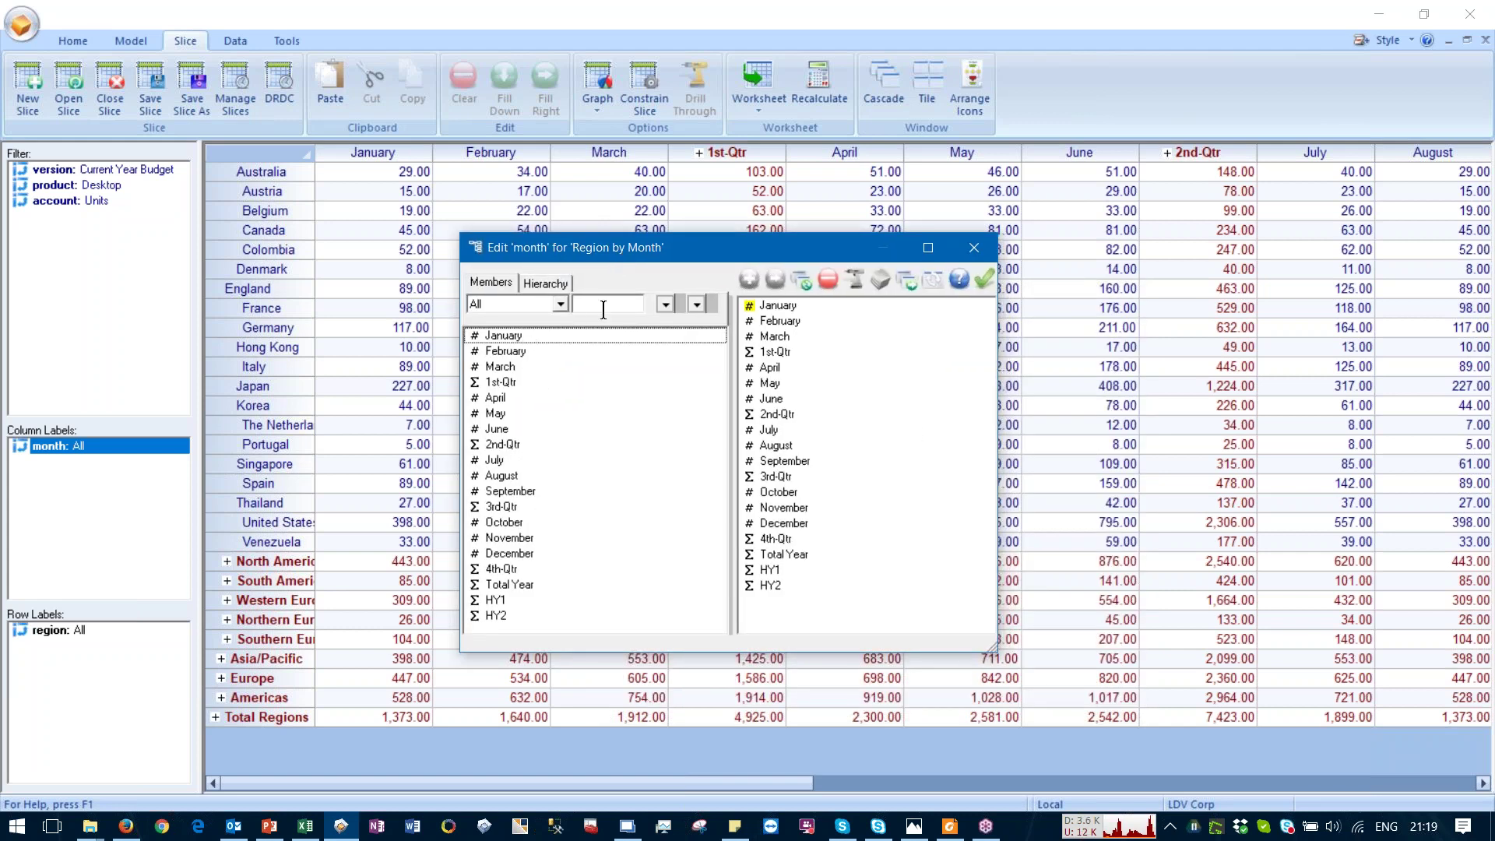
pyautogui.click(666, 306)
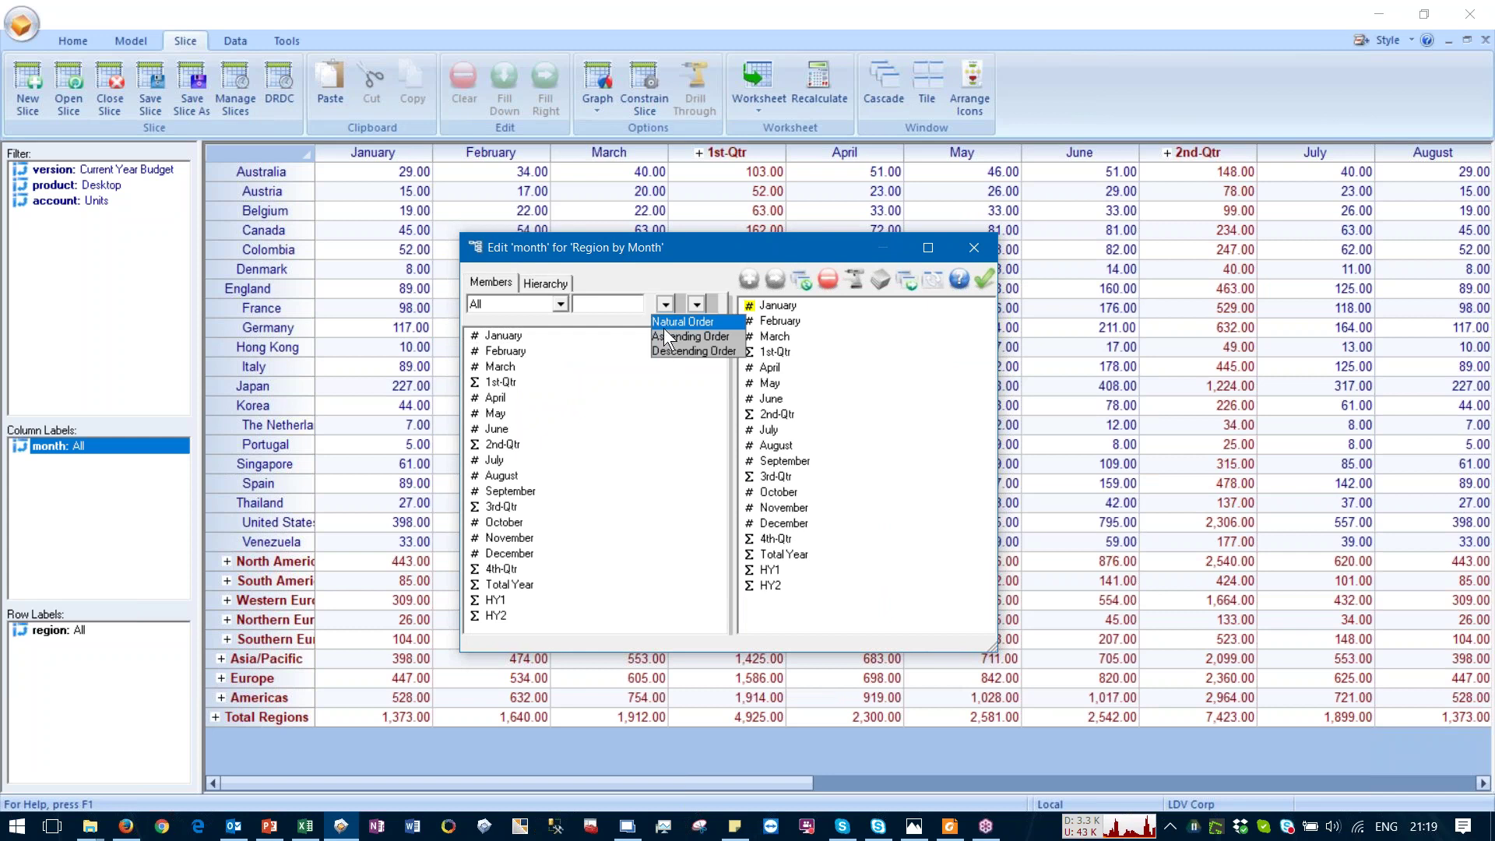
pyautogui.click(663, 334)
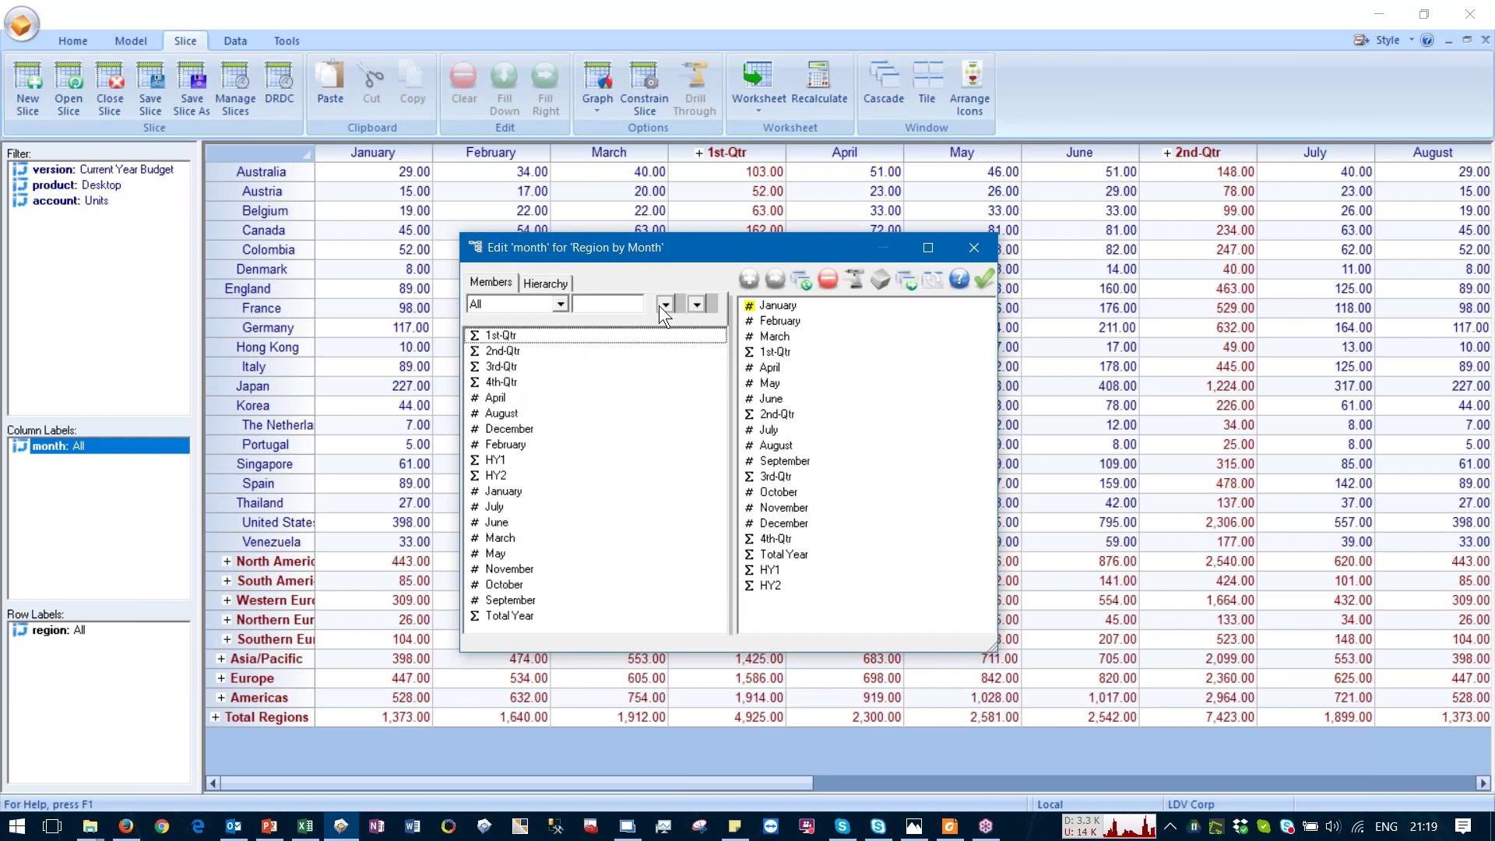
pyautogui.click(664, 305)
pyautogui.click(661, 320)
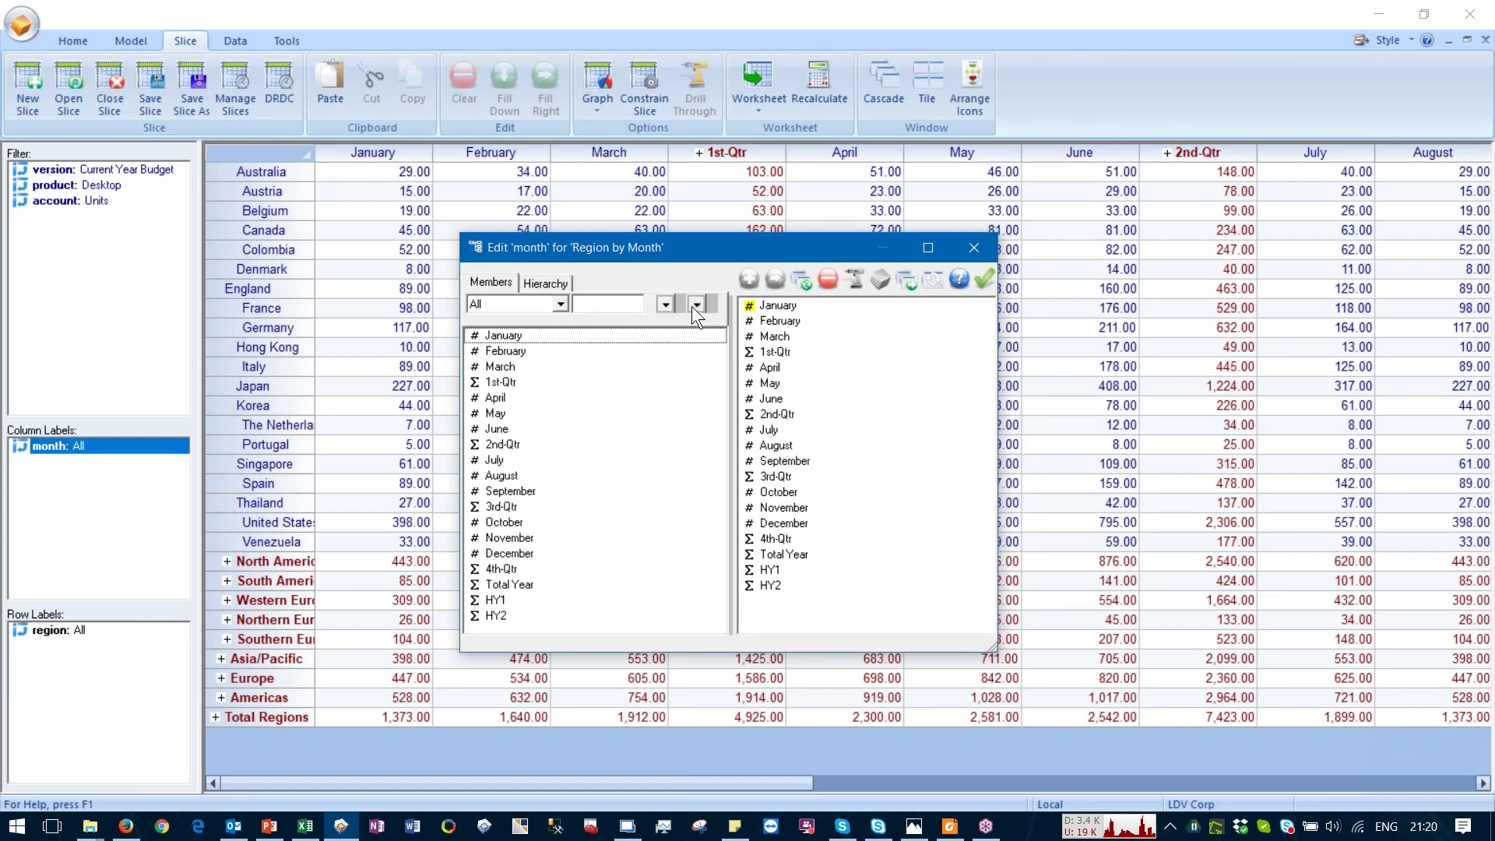
# Step: Filter the available month members by hierarchy level, choosing Level 0, Level 1 and Level 2 in turn
pyautogui.click(691, 306)
pyautogui.click(689, 320)
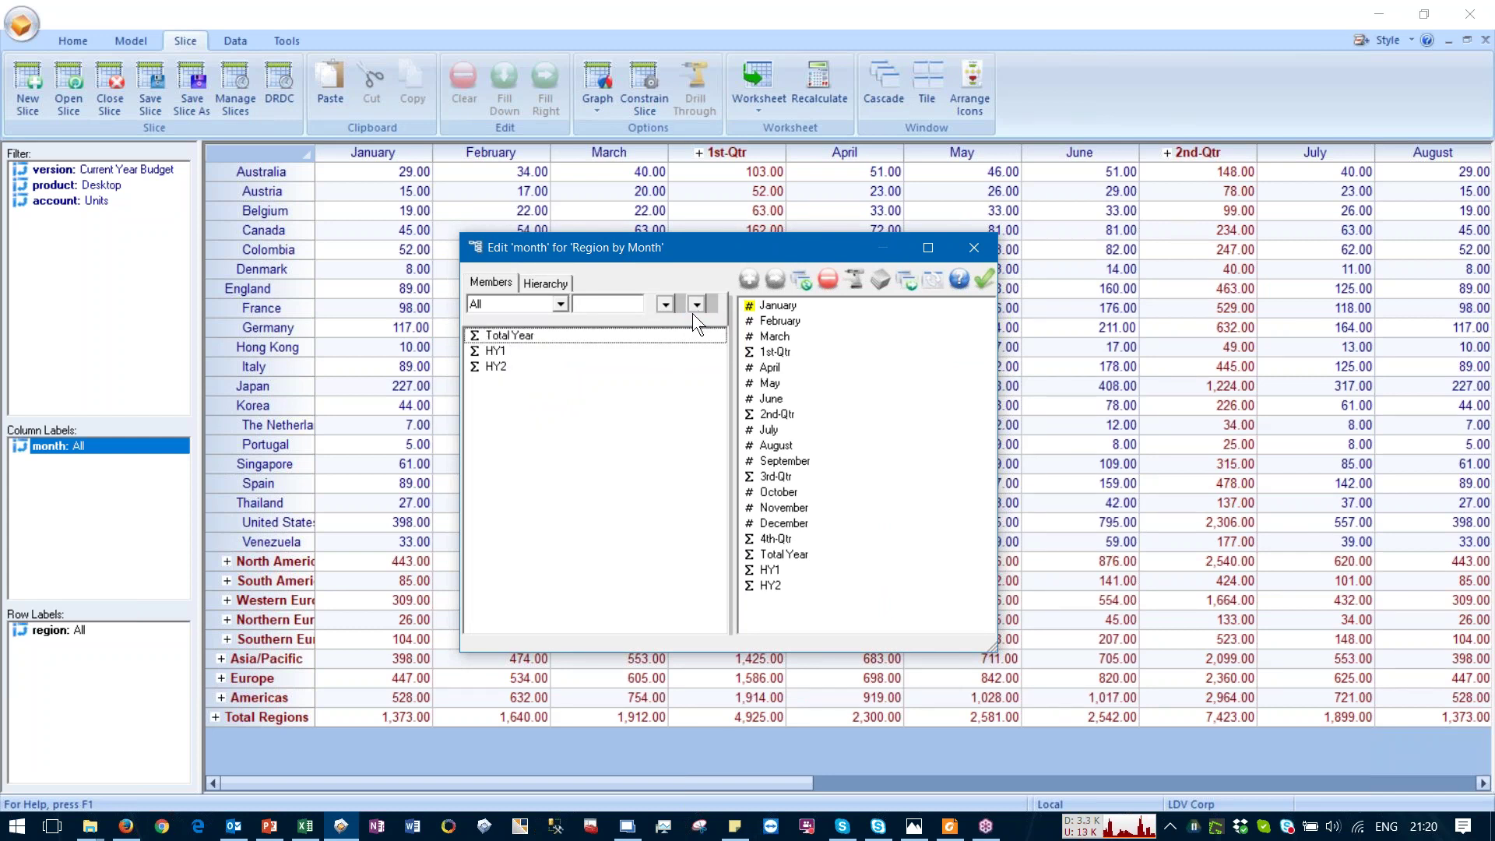
pyautogui.click(695, 304)
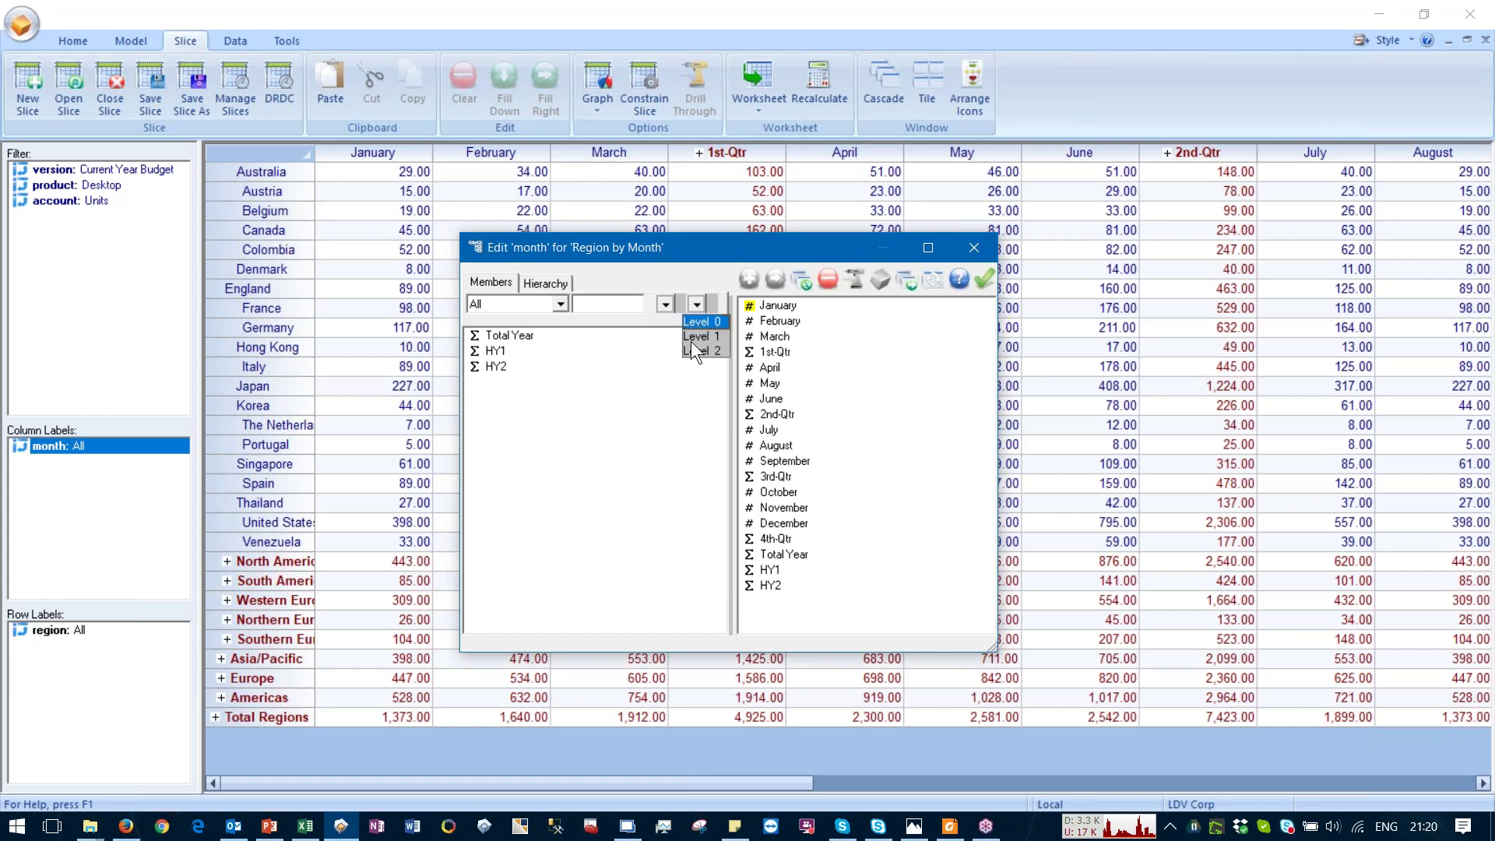
pyautogui.click(691, 335)
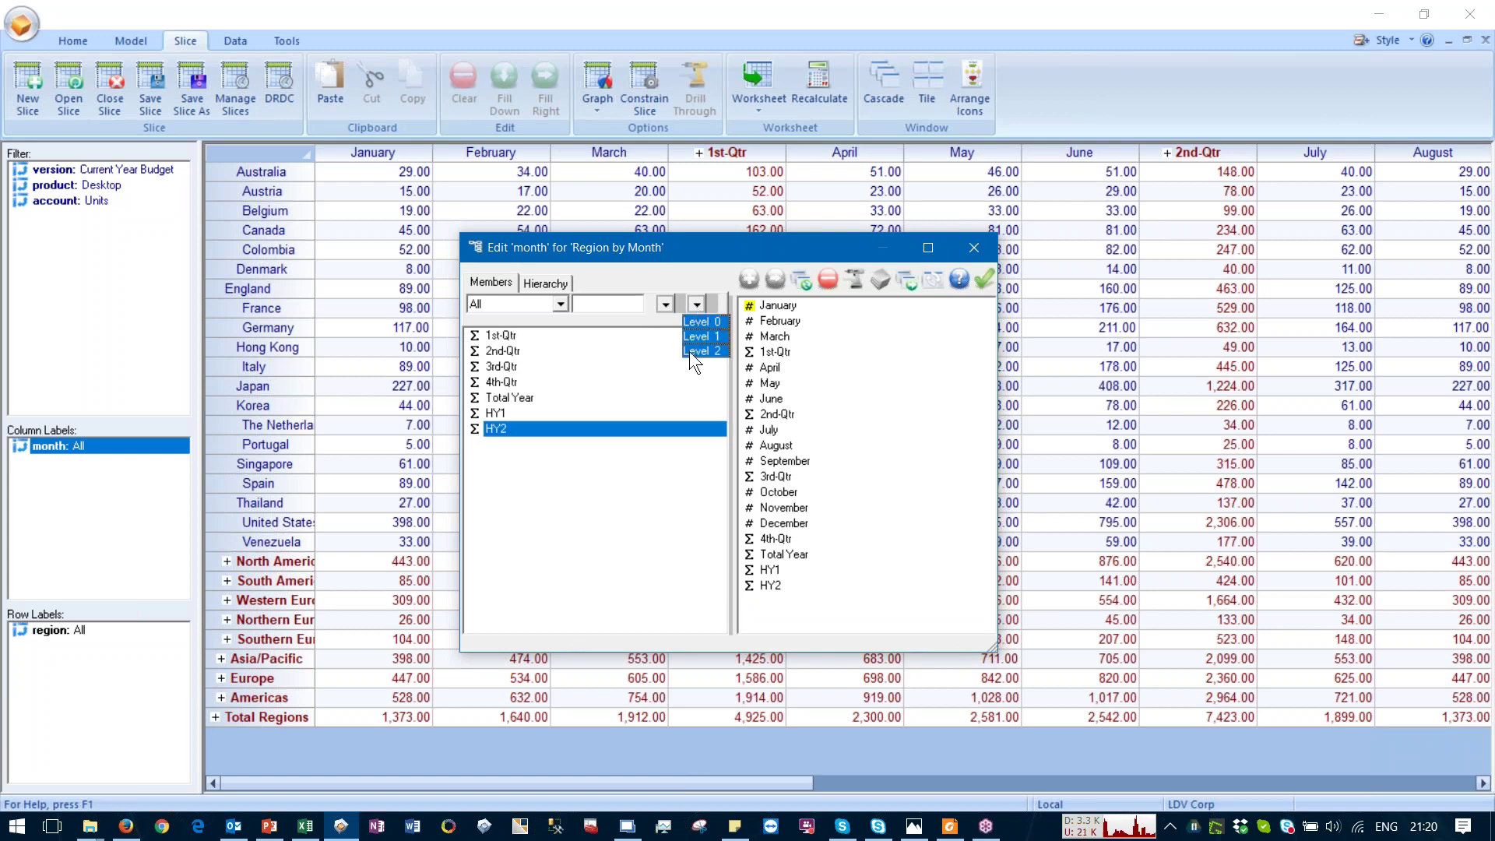
pyautogui.click(624, 506)
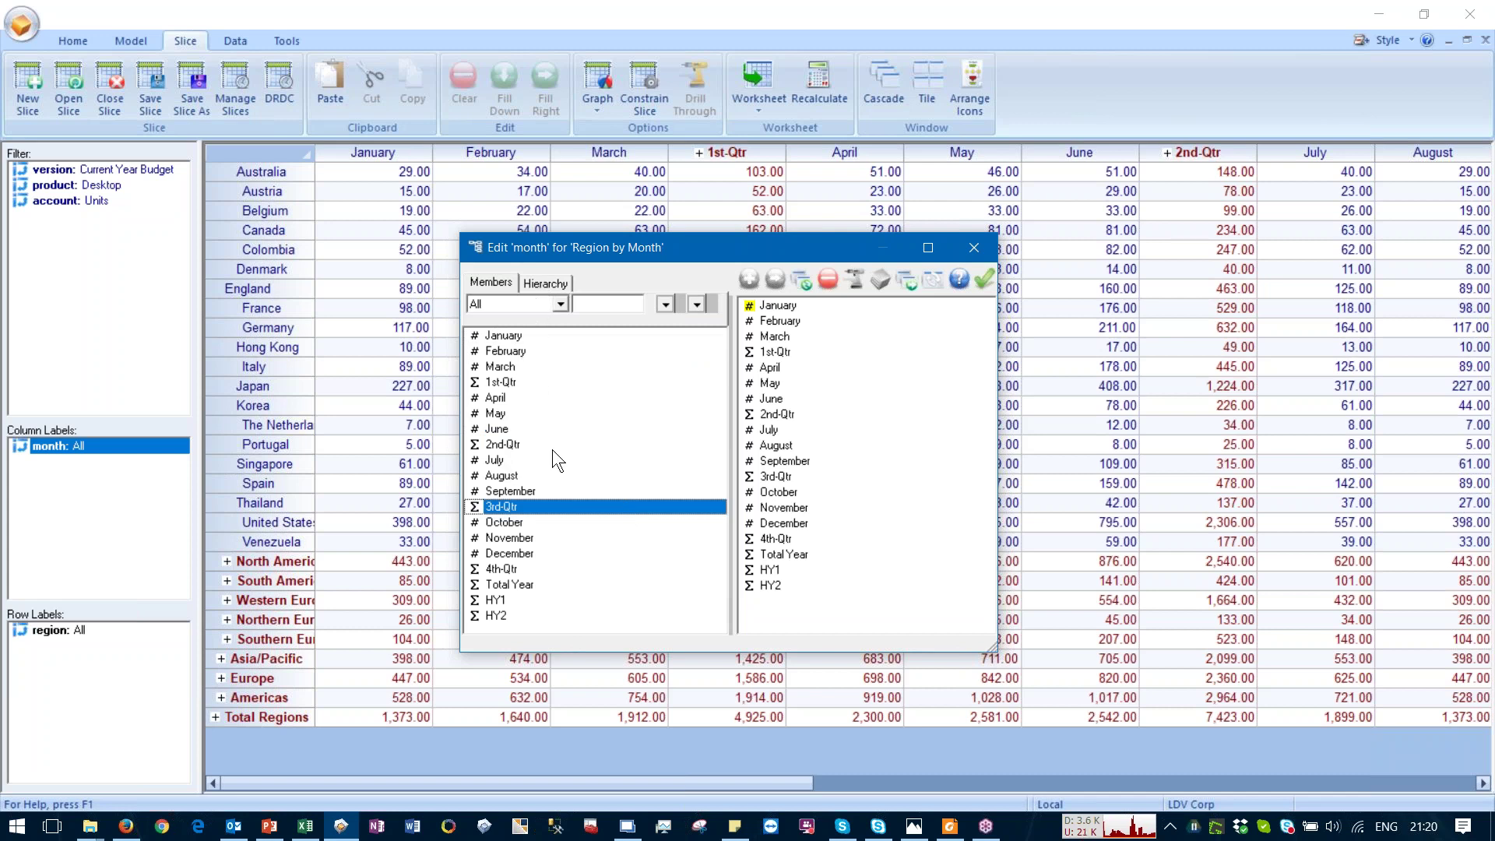
# Step: Empty the month subset and fill it with January, February, March and 1st-Qtr from the member list
pyautogui.click(826, 278)
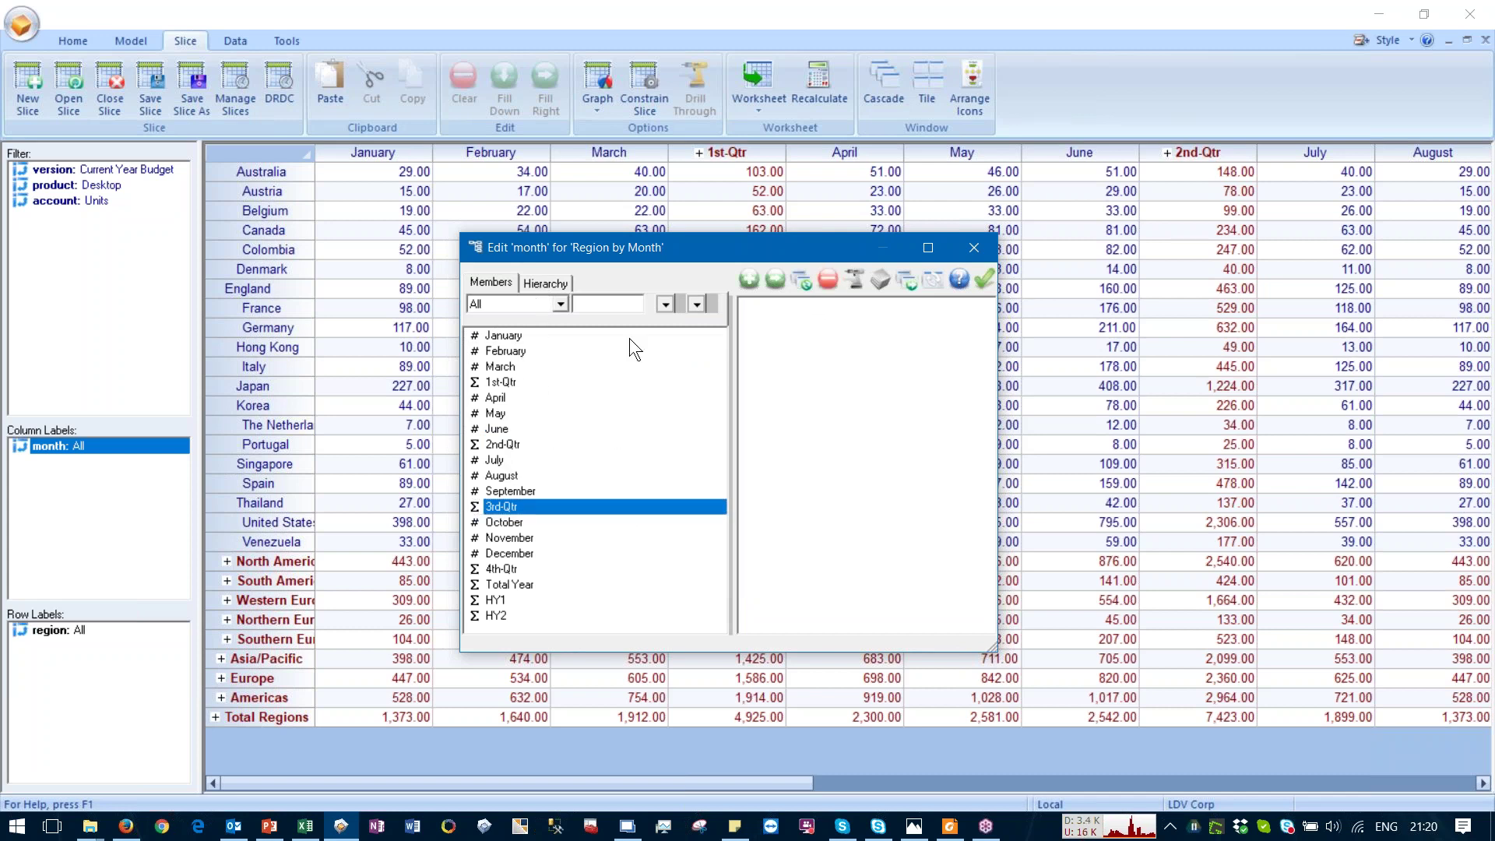
pyautogui.click(499, 336)
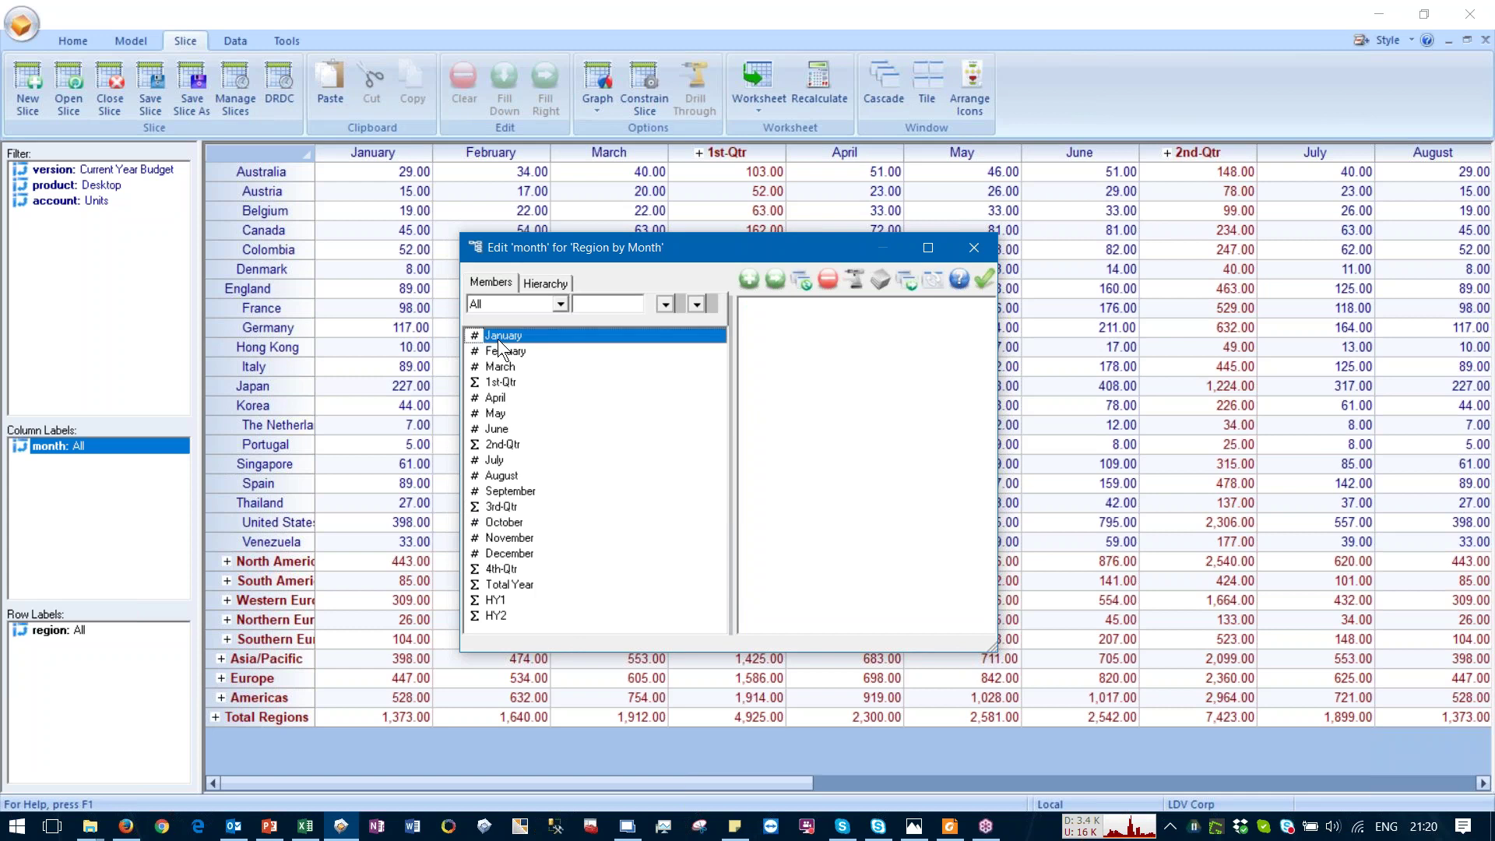
pyautogui.keyDown('shift'); pyautogui.click(501, 381); pyautogui.keyUp('shift')
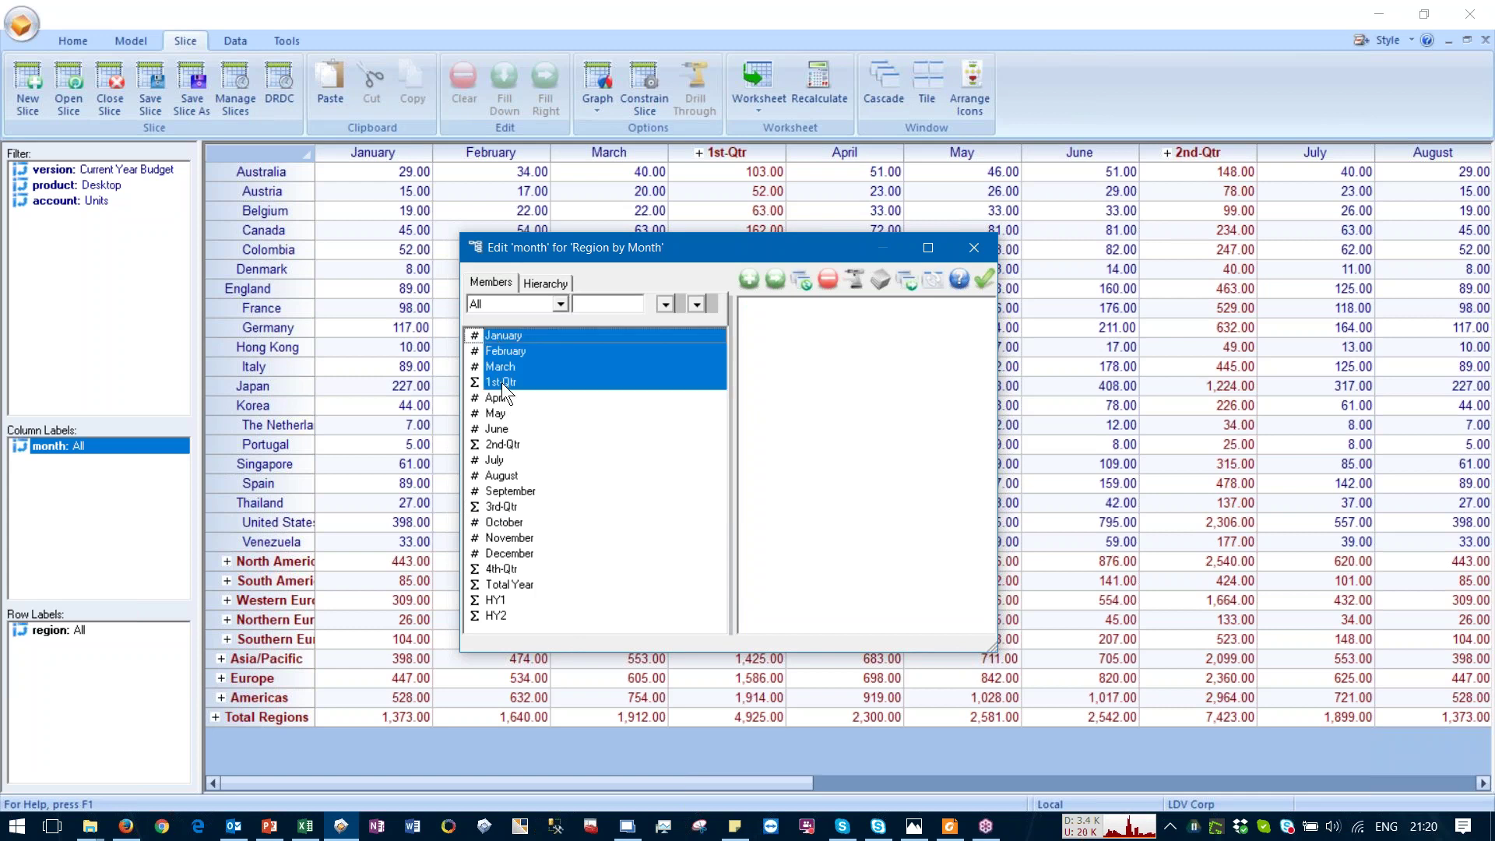
pyautogui.click(750, 281)
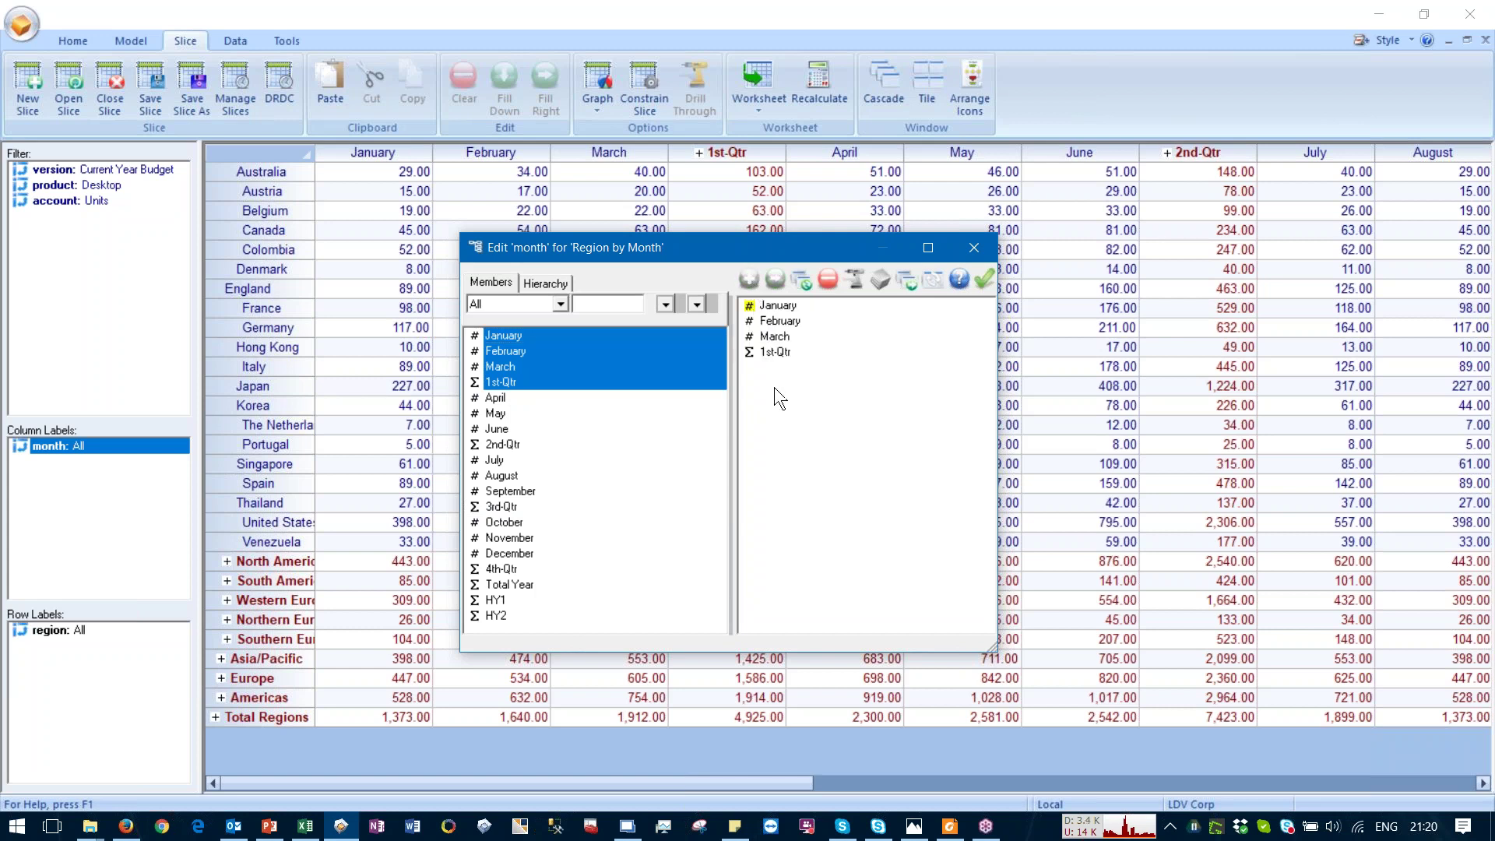
# Step: Clear the month subset and show the month hierarchy fully expanded in a maximized editor window
pyautogui.click(825, 279)
pyautogui.click(537, 281)
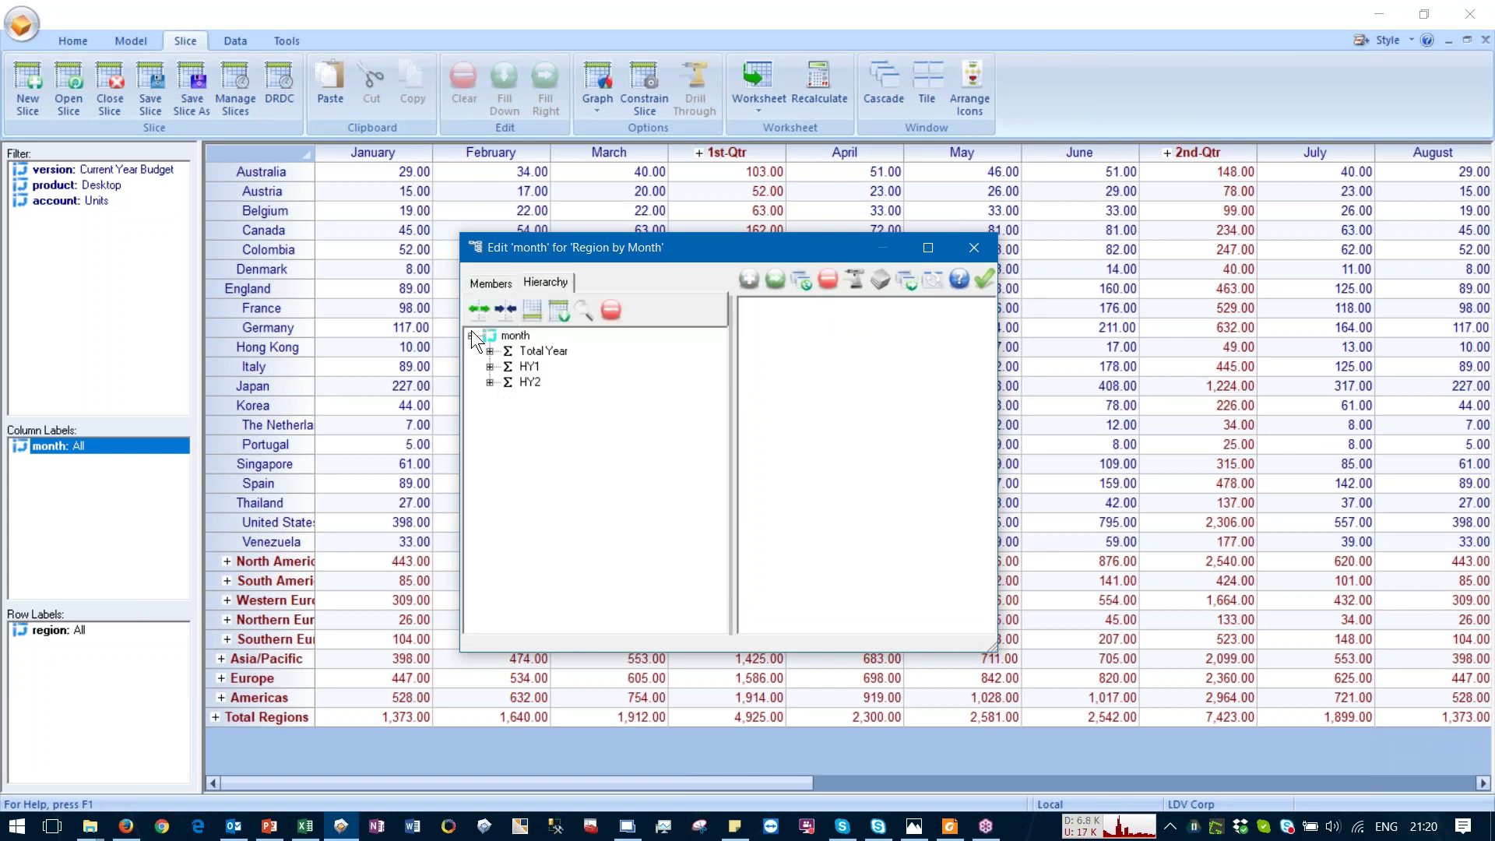
pyautogui.click(478, 307)
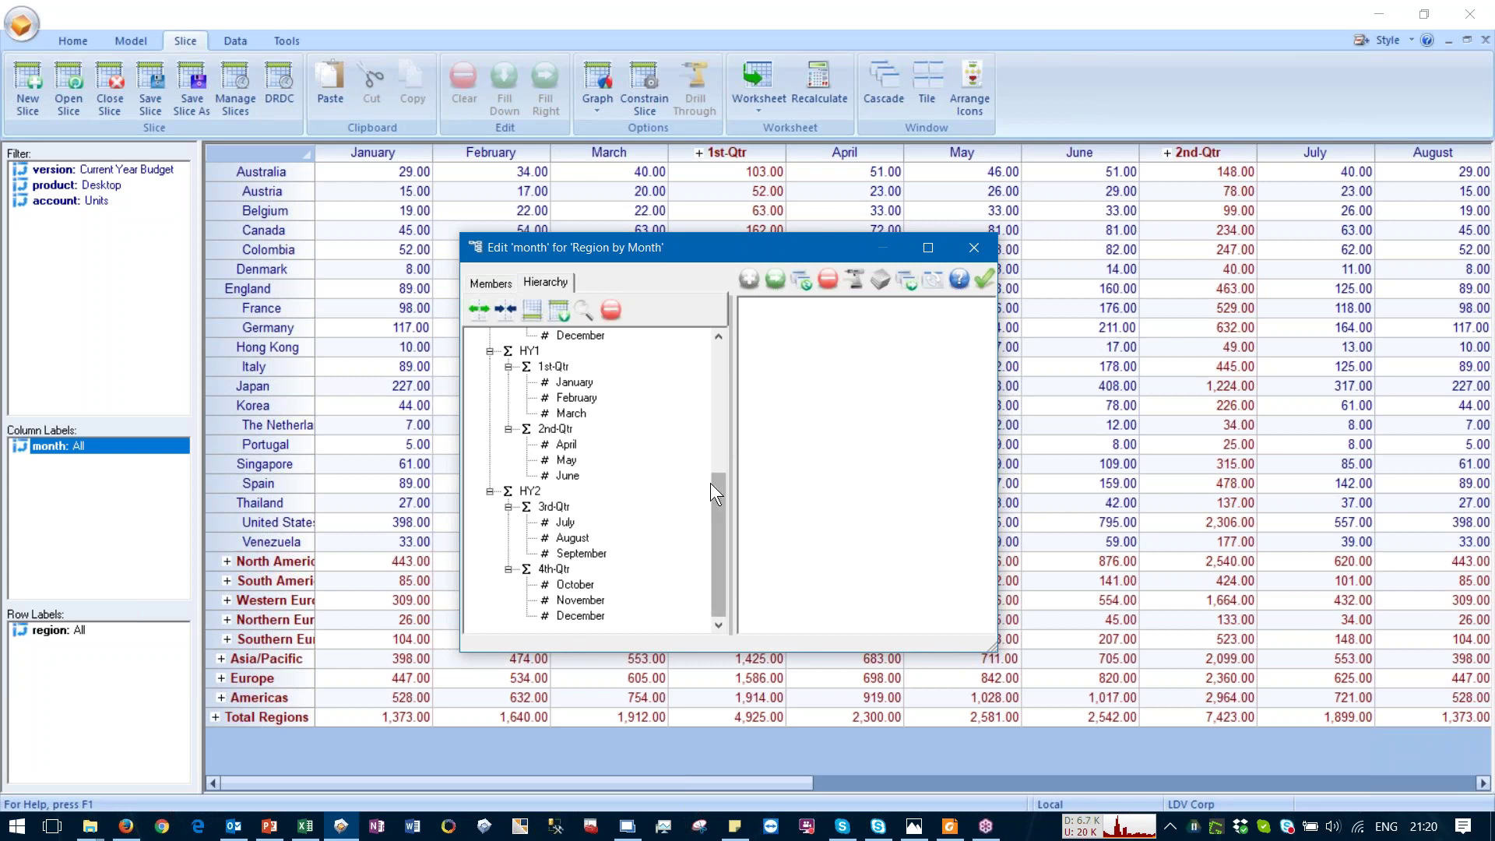
pyautogui.click(927, 247)
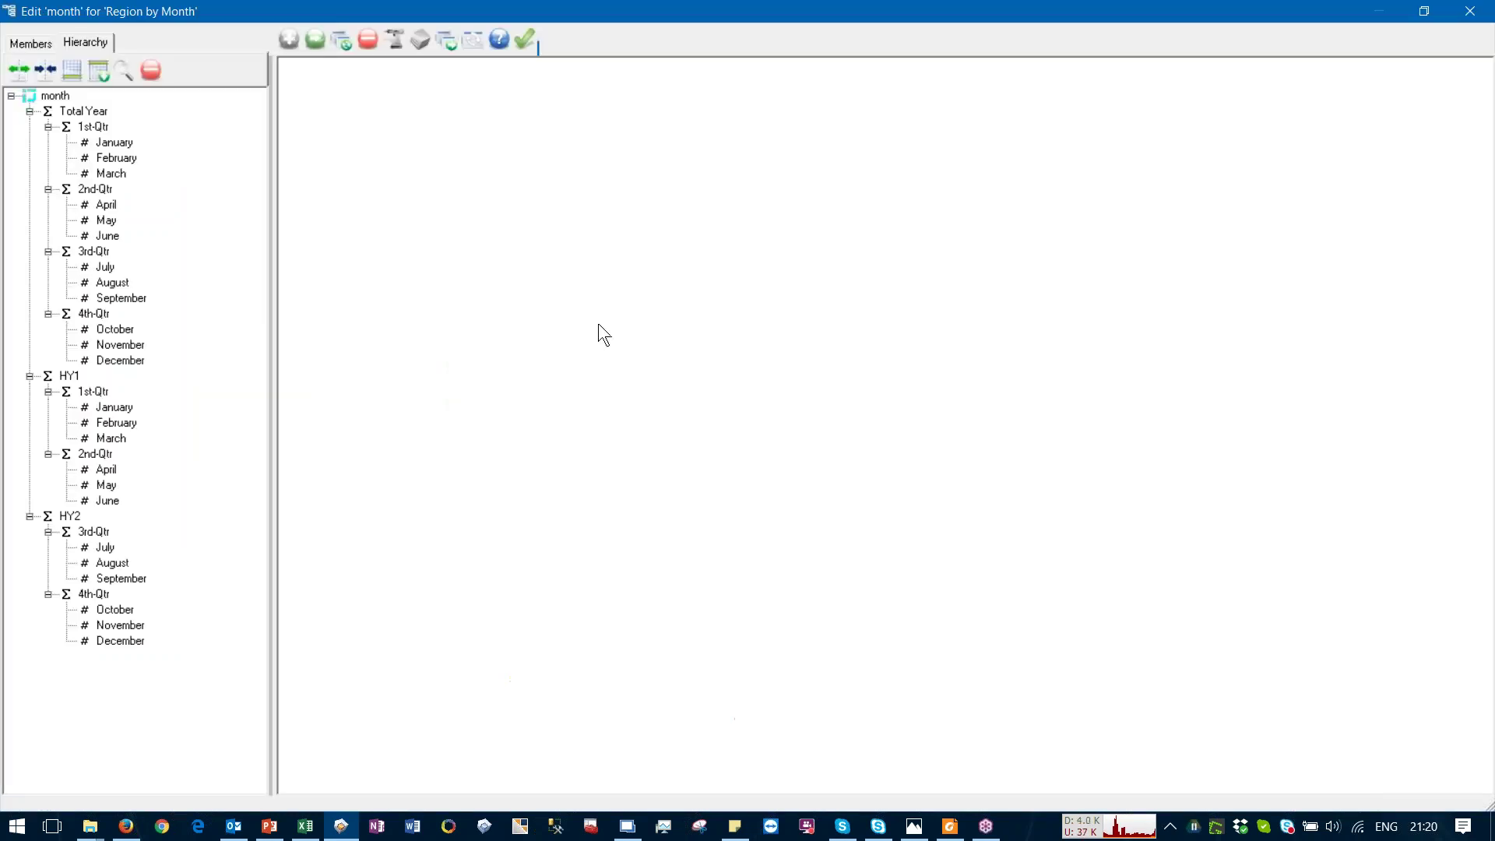
# Step: Select all detail-level months in the hierarchy, and instead all members on the same level as 1st-Qtr
pyautogui.click(84, 130)
pyautogui.click(75, 72)
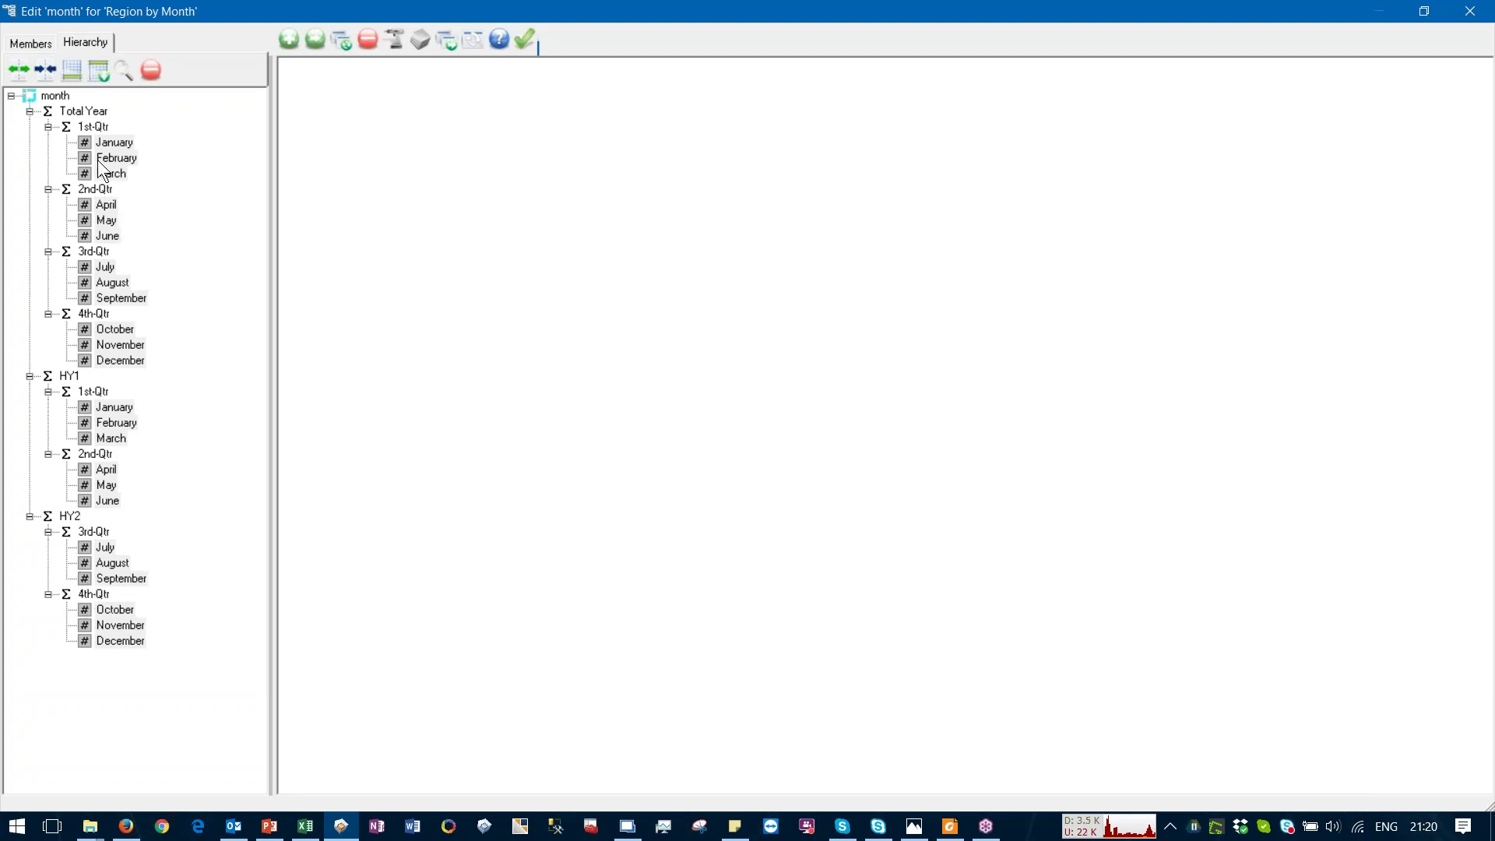
pyautogui.click(89, 126)
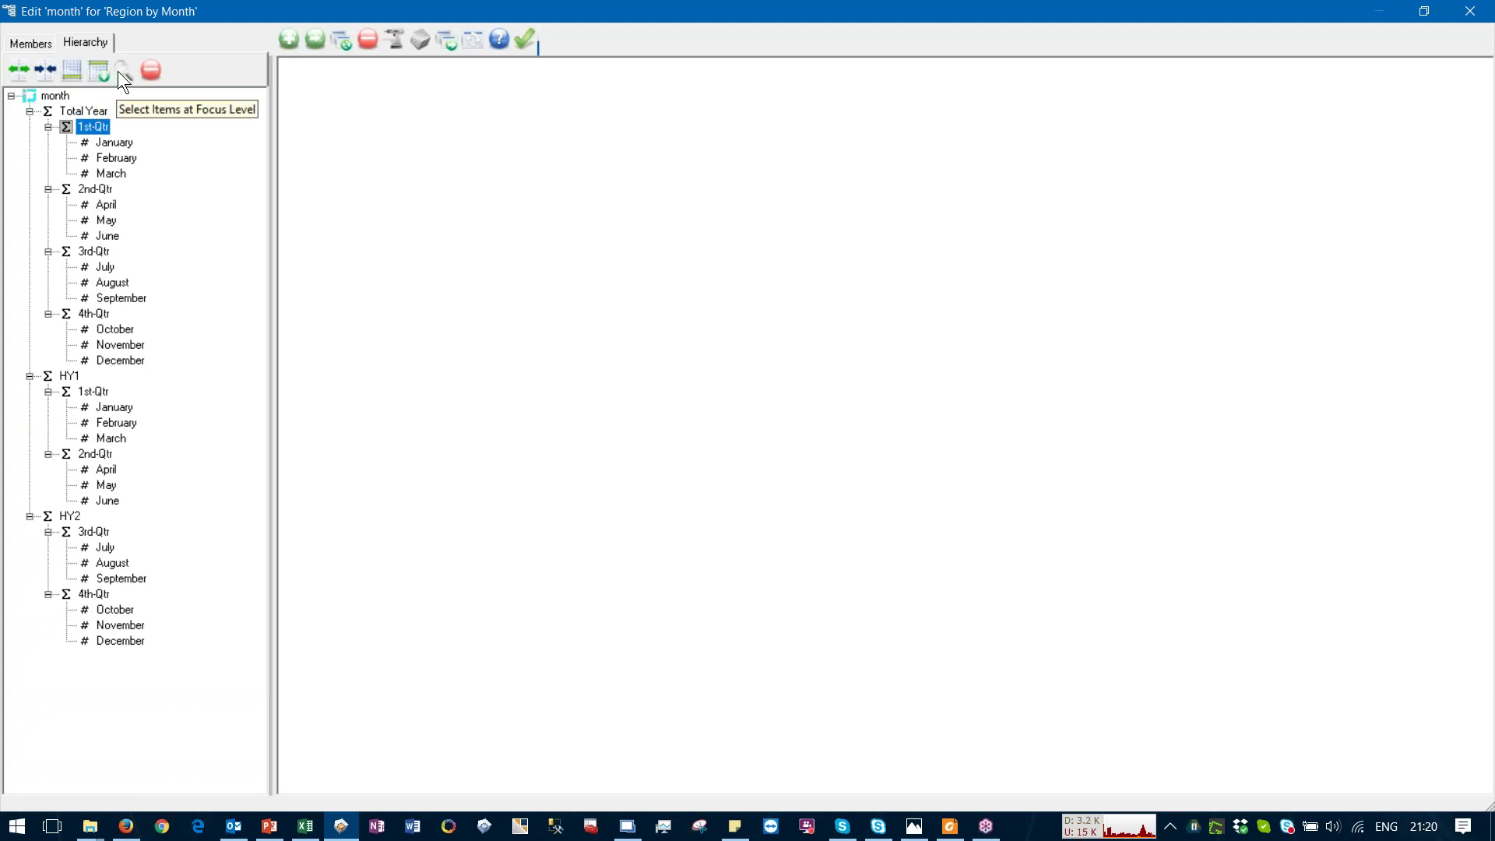
pyautogui.click(119, 72)
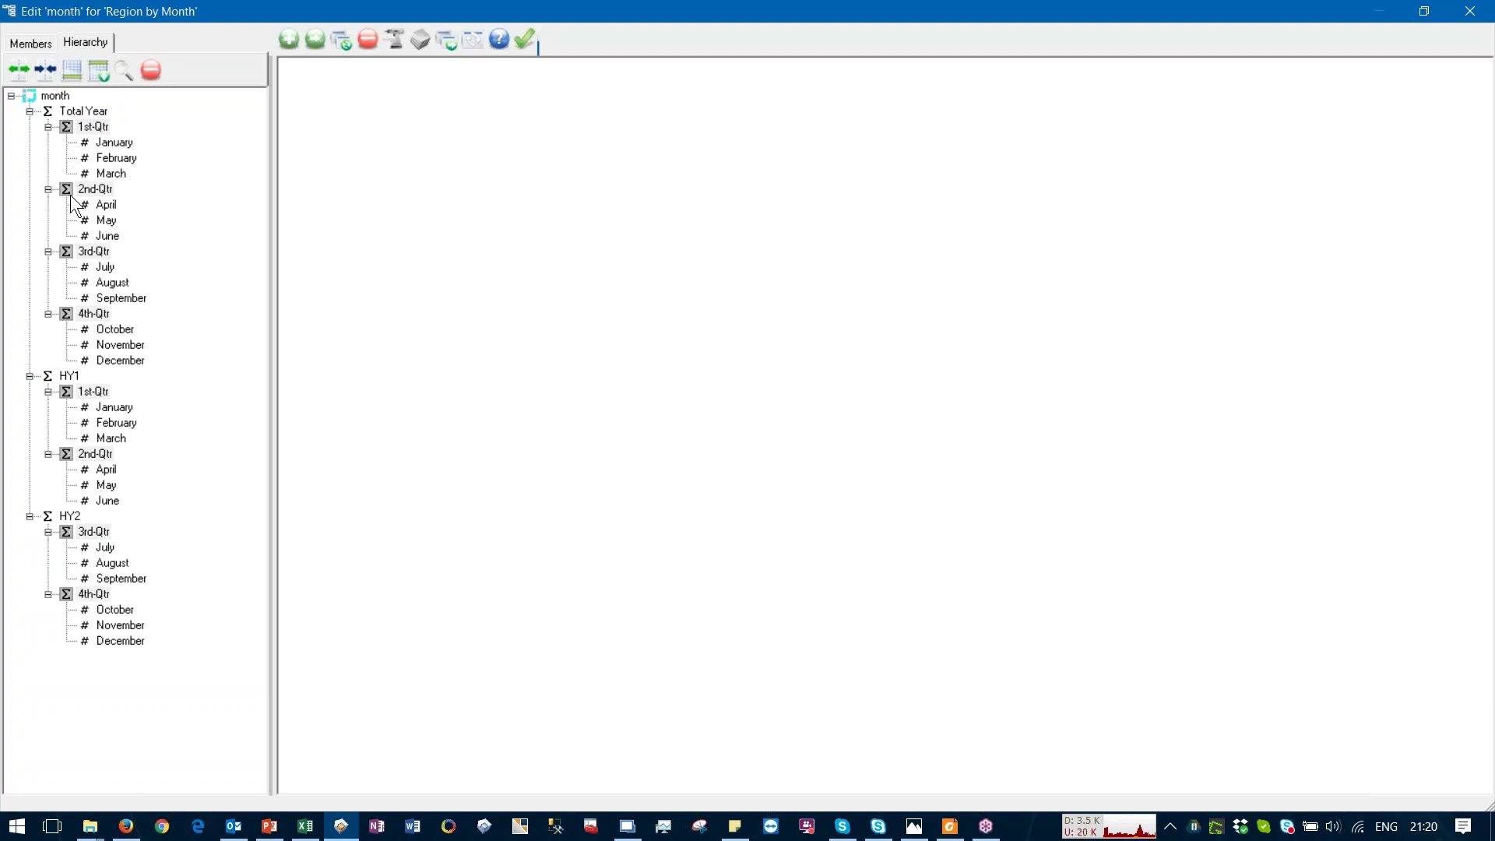
# Step: Select 1st-Qtr under Total Year together with its child months and add them to the month subset
pyautogui.click(69, 128)
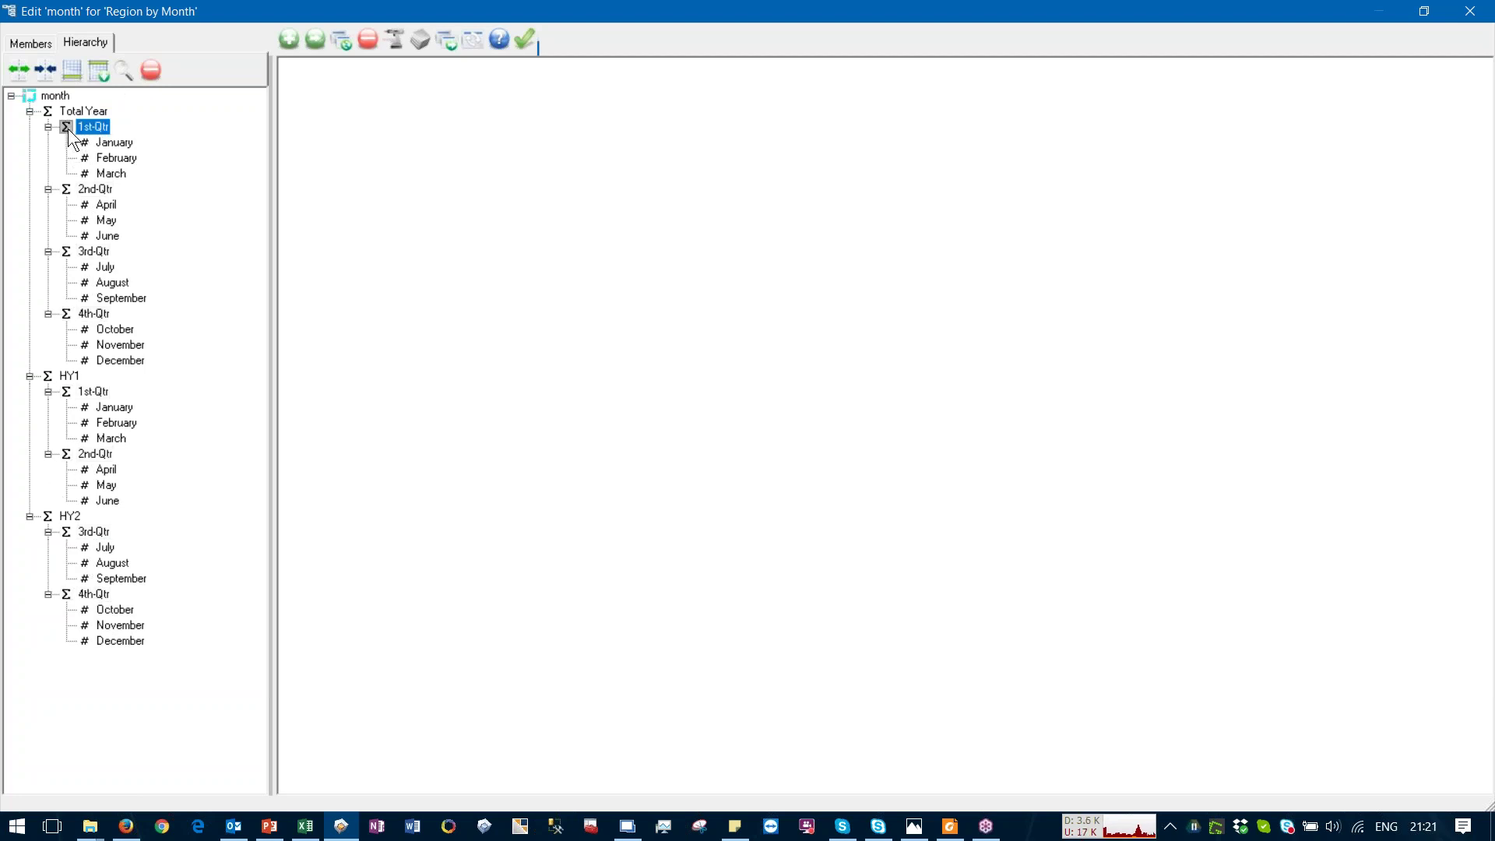
pyautogui.click(95, 78)
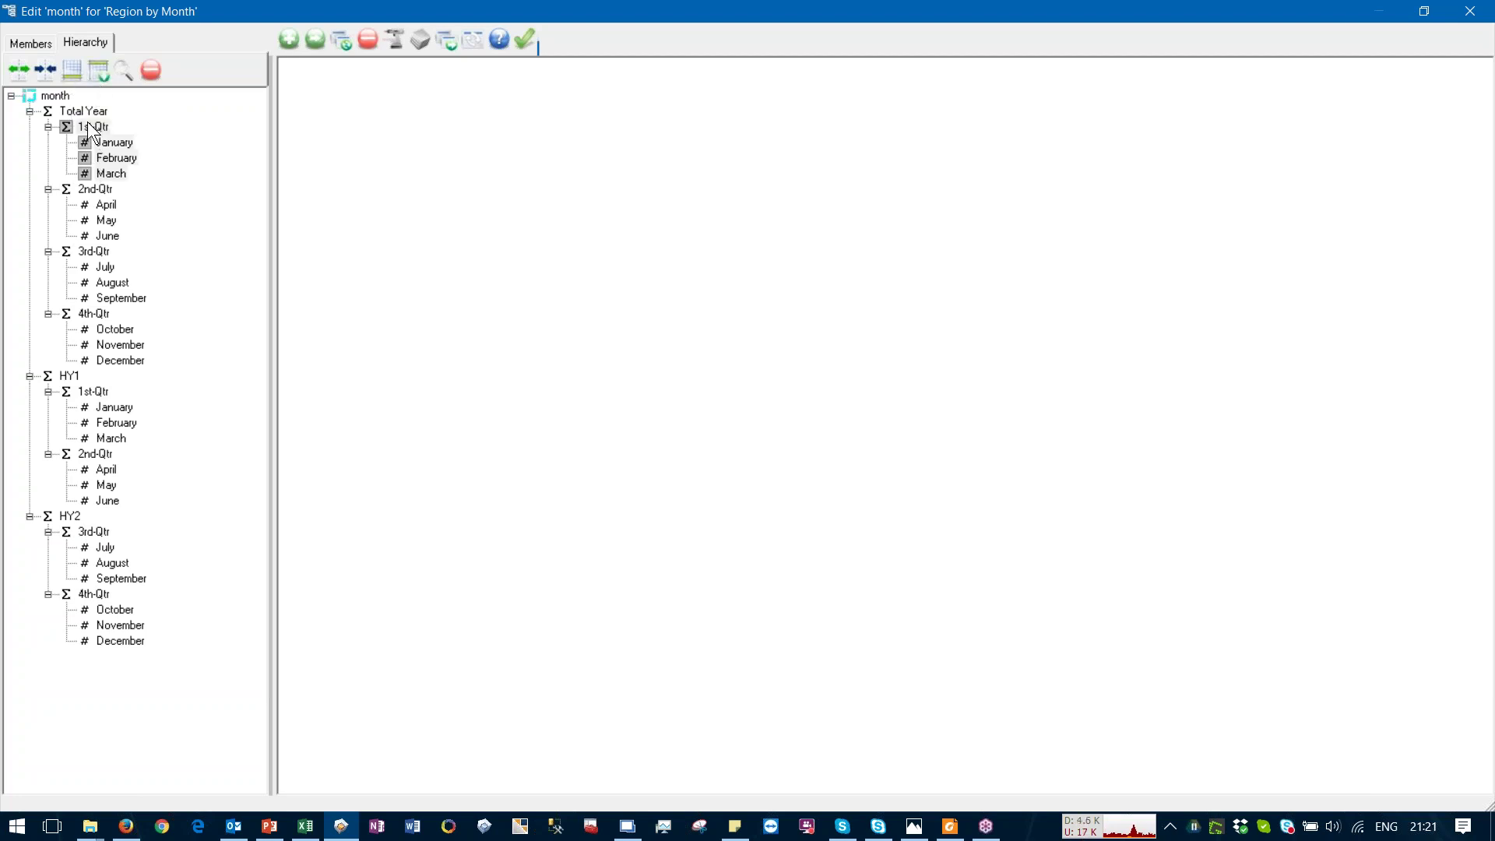
pyautogui.moveTo(87, 126); pyautogui.dragTo(366, 143)
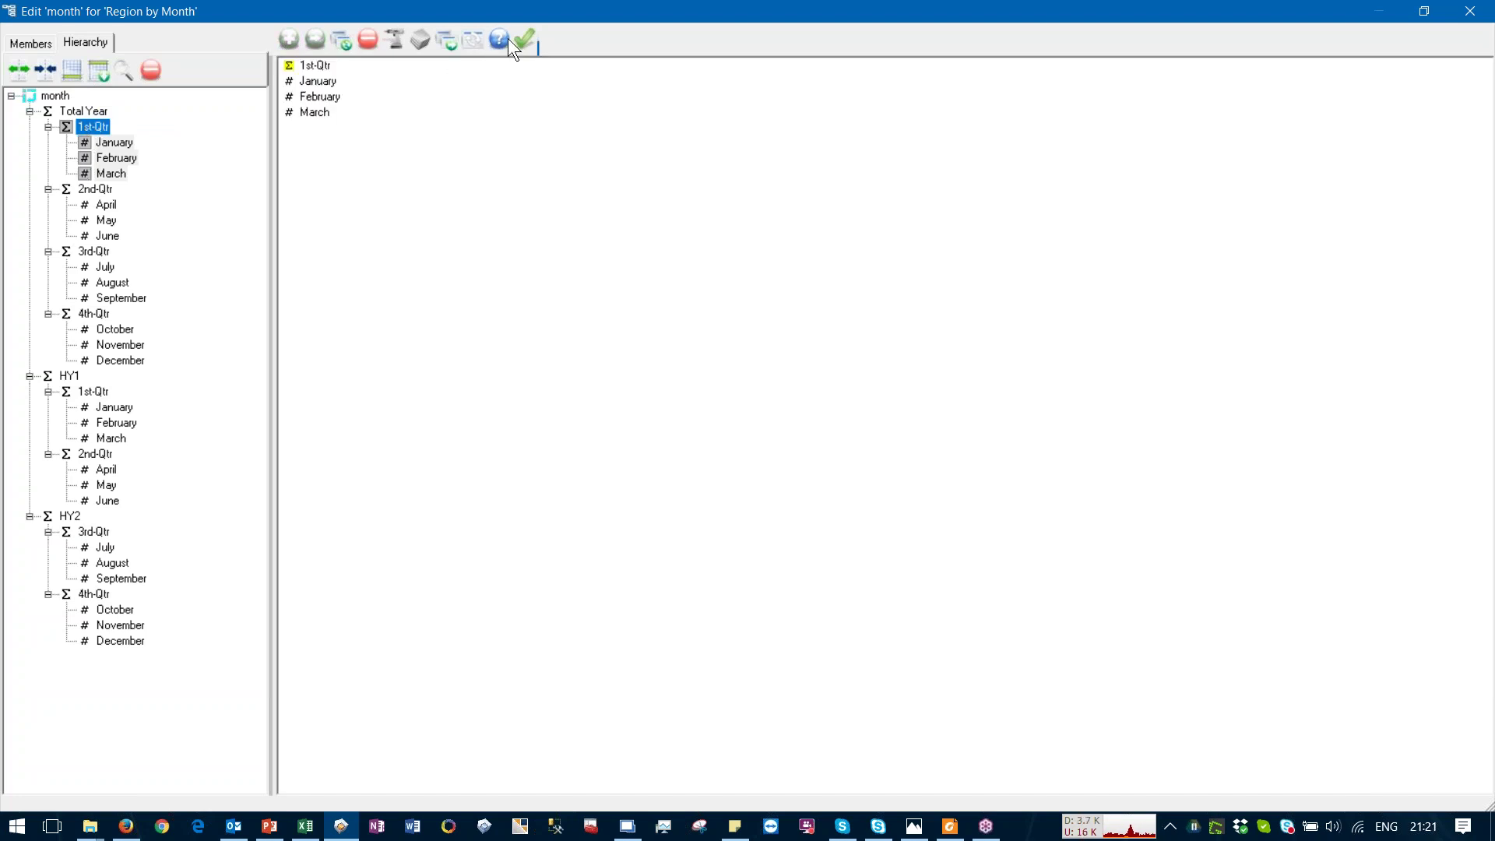
# Step: Set the month subset to display the Short Name alias and apply the subset to the slice
pyautogui.click(442, 40)
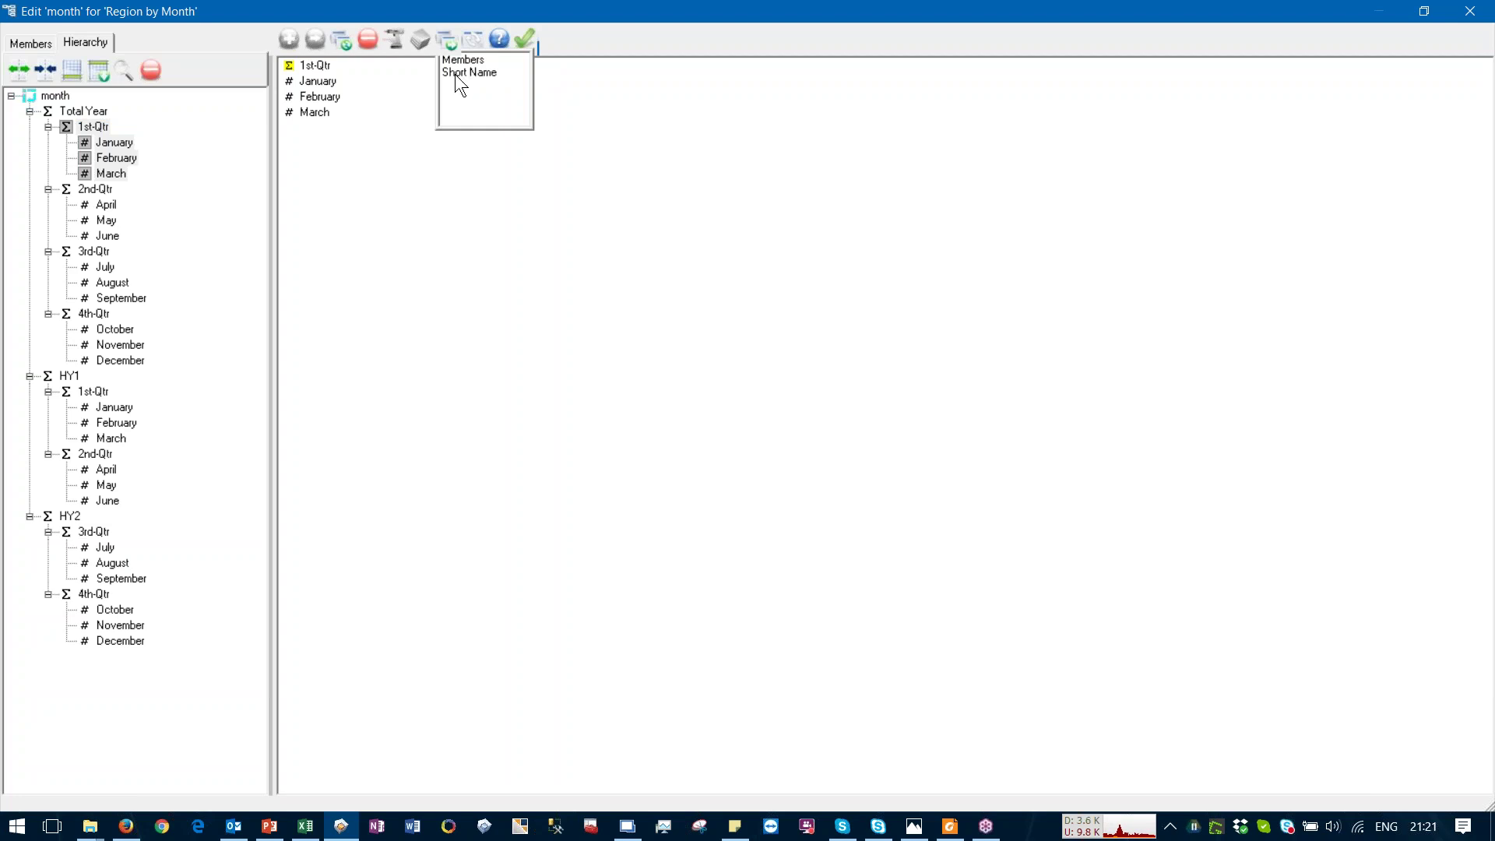
pyautogui.click(456, 71)
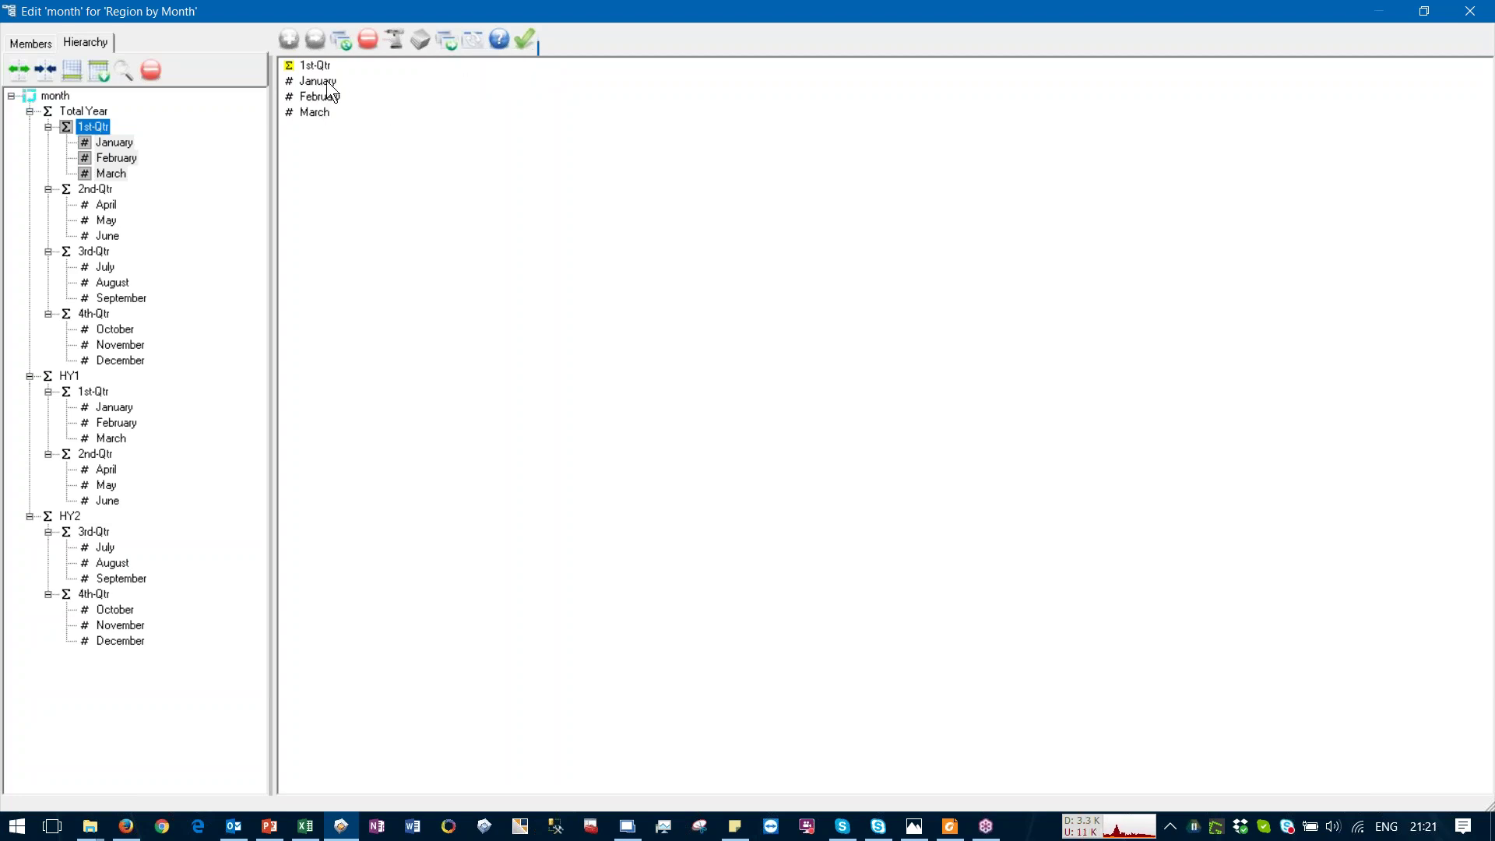
pyautogui.click(524, 37)
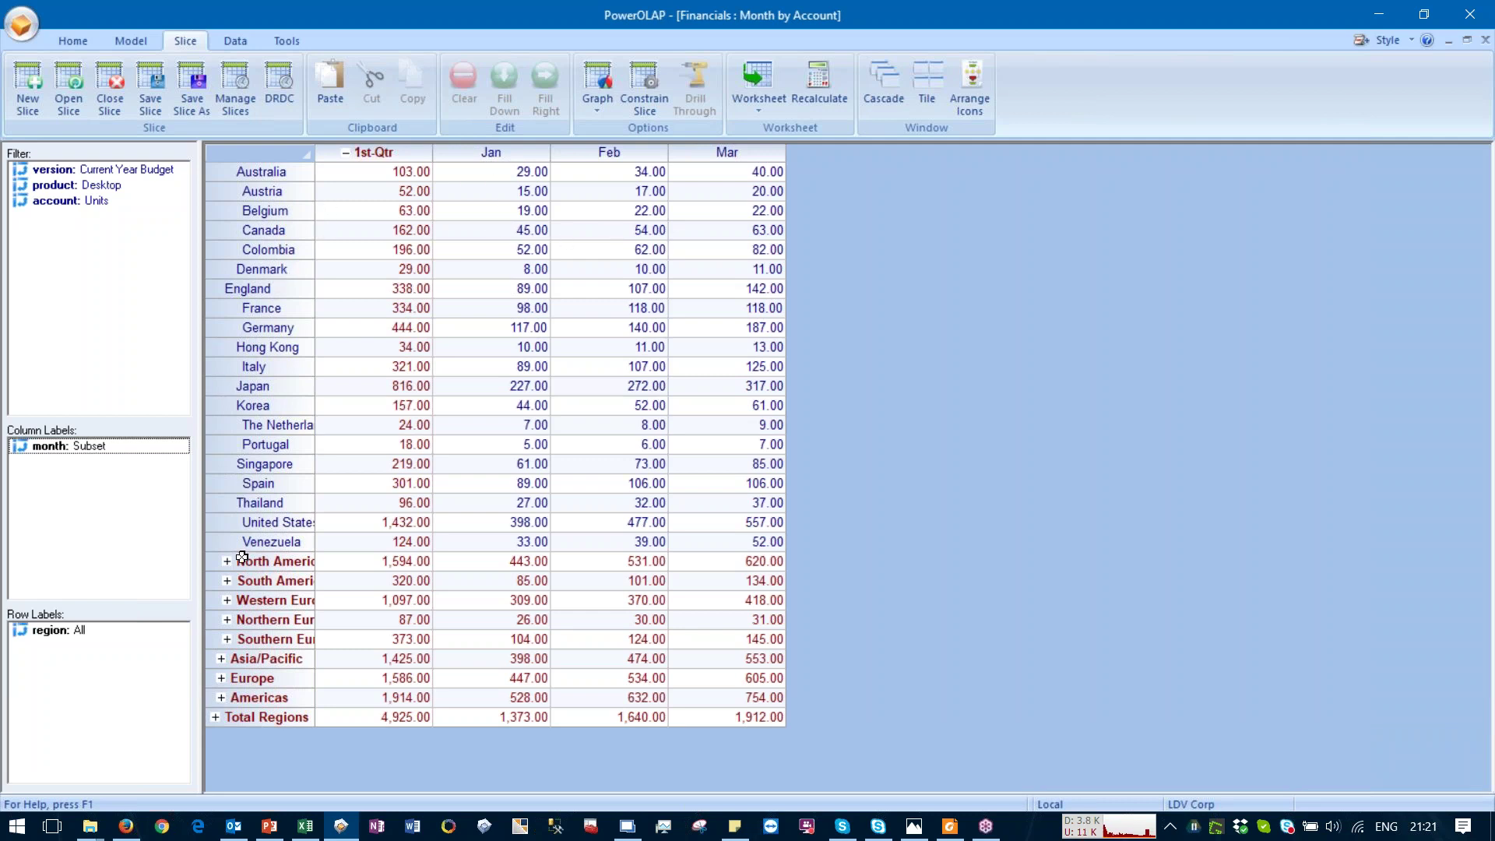
# Step: Keep only the Total Regions member in the slice's rows
pyautogui.click(256, 717)
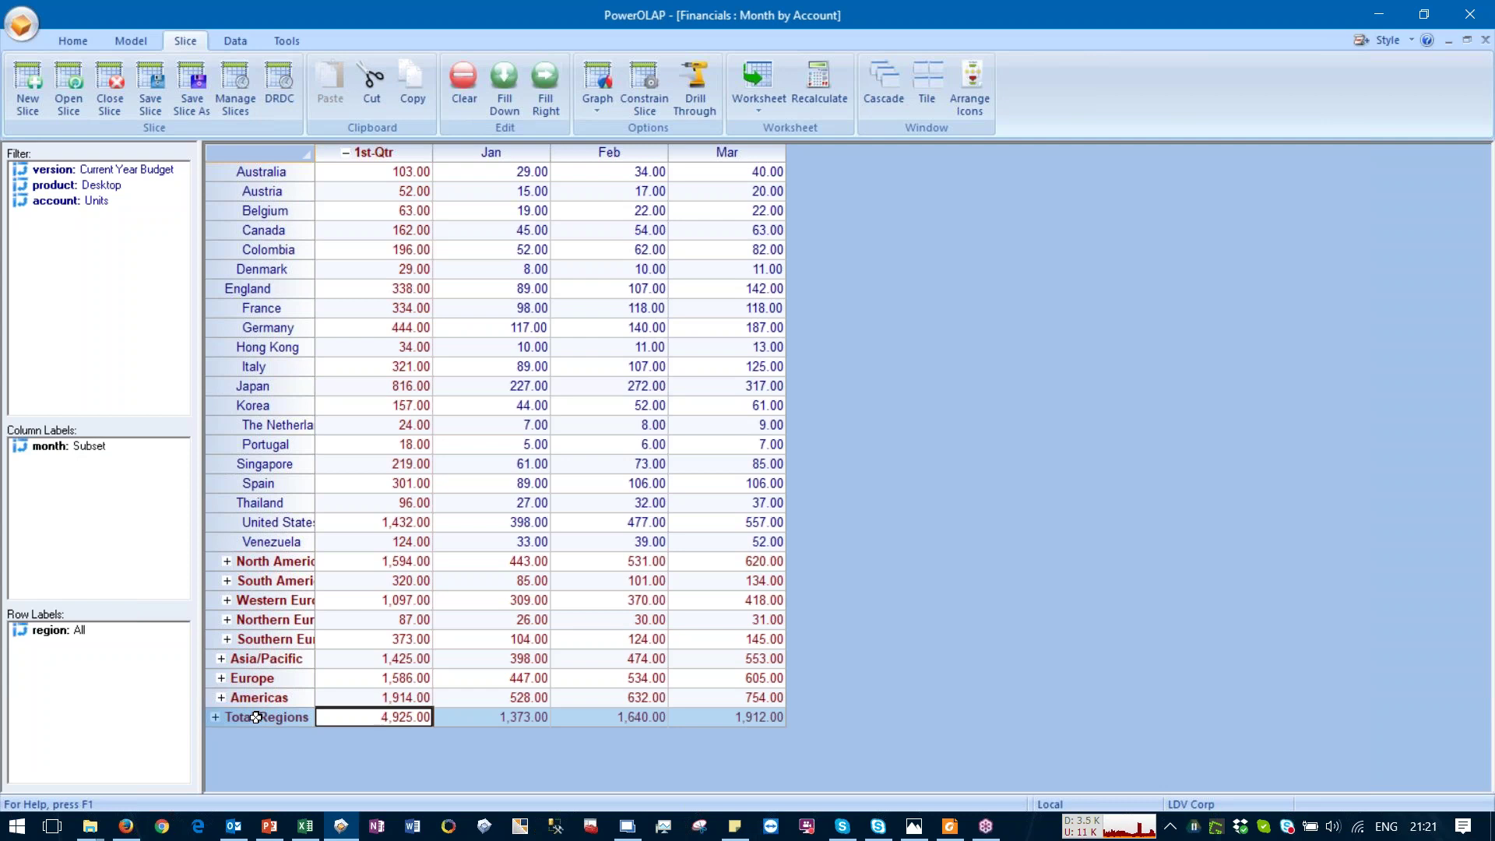
pyautogui.rightClick(256, 717)
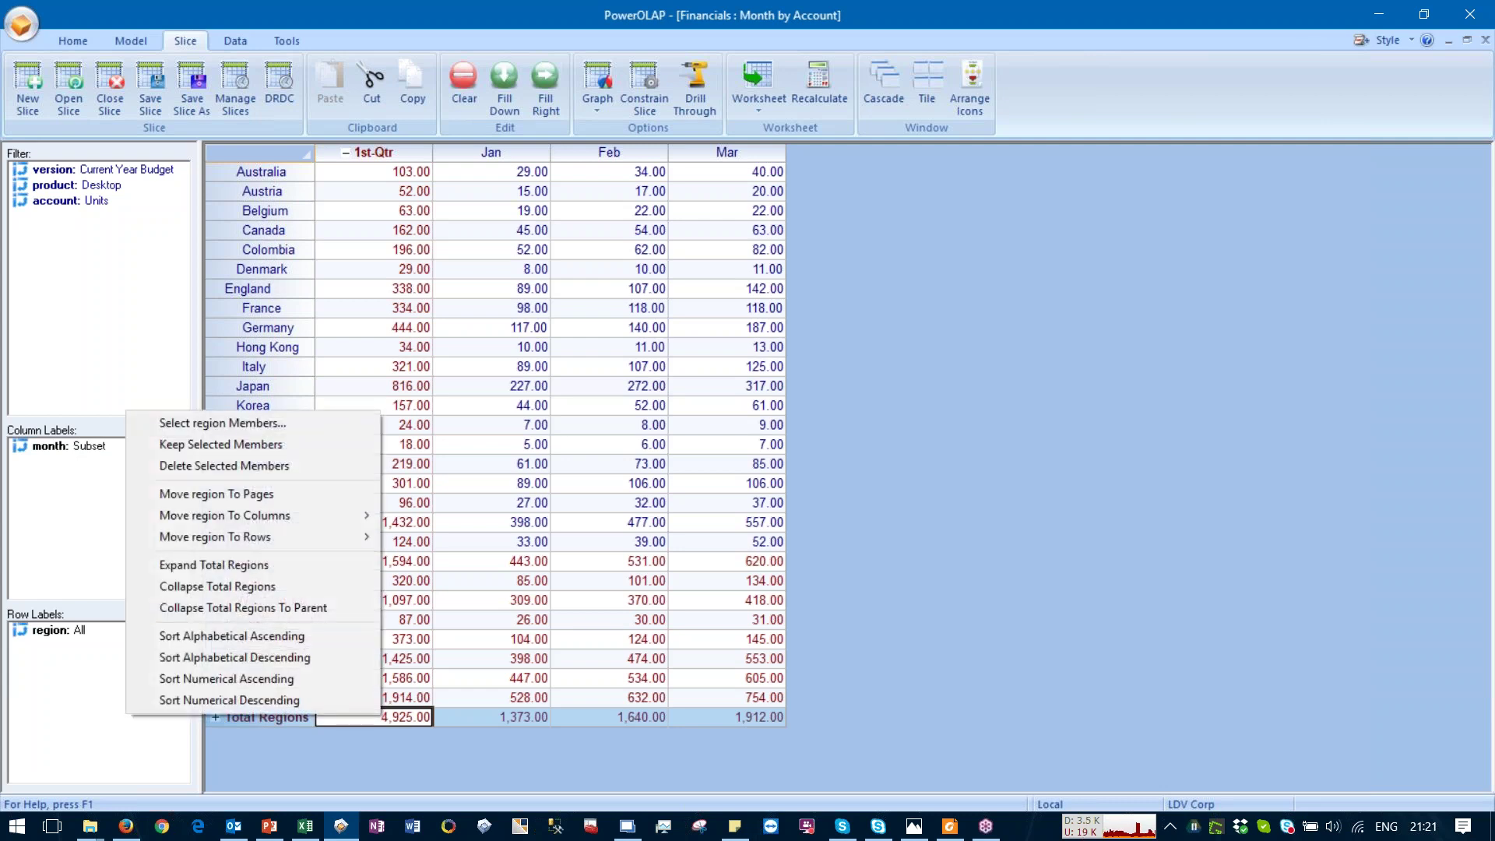
pyautogui.click(183, 445)
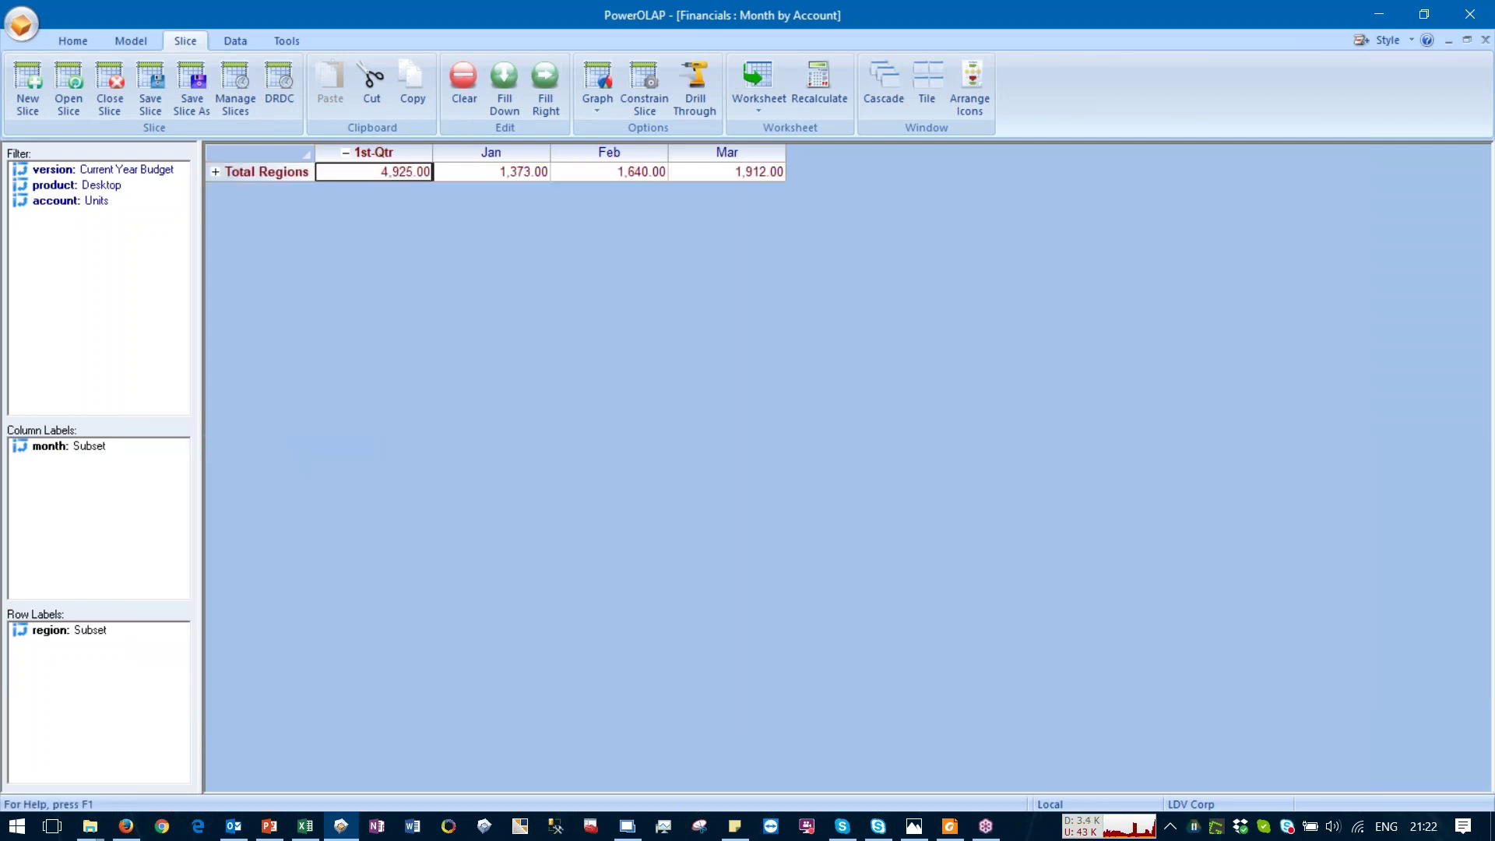
# Step: Expand and collapse Total Regions, and drill down through Total Regions into Asia/Pacific
pyautogui.click(261, 175)
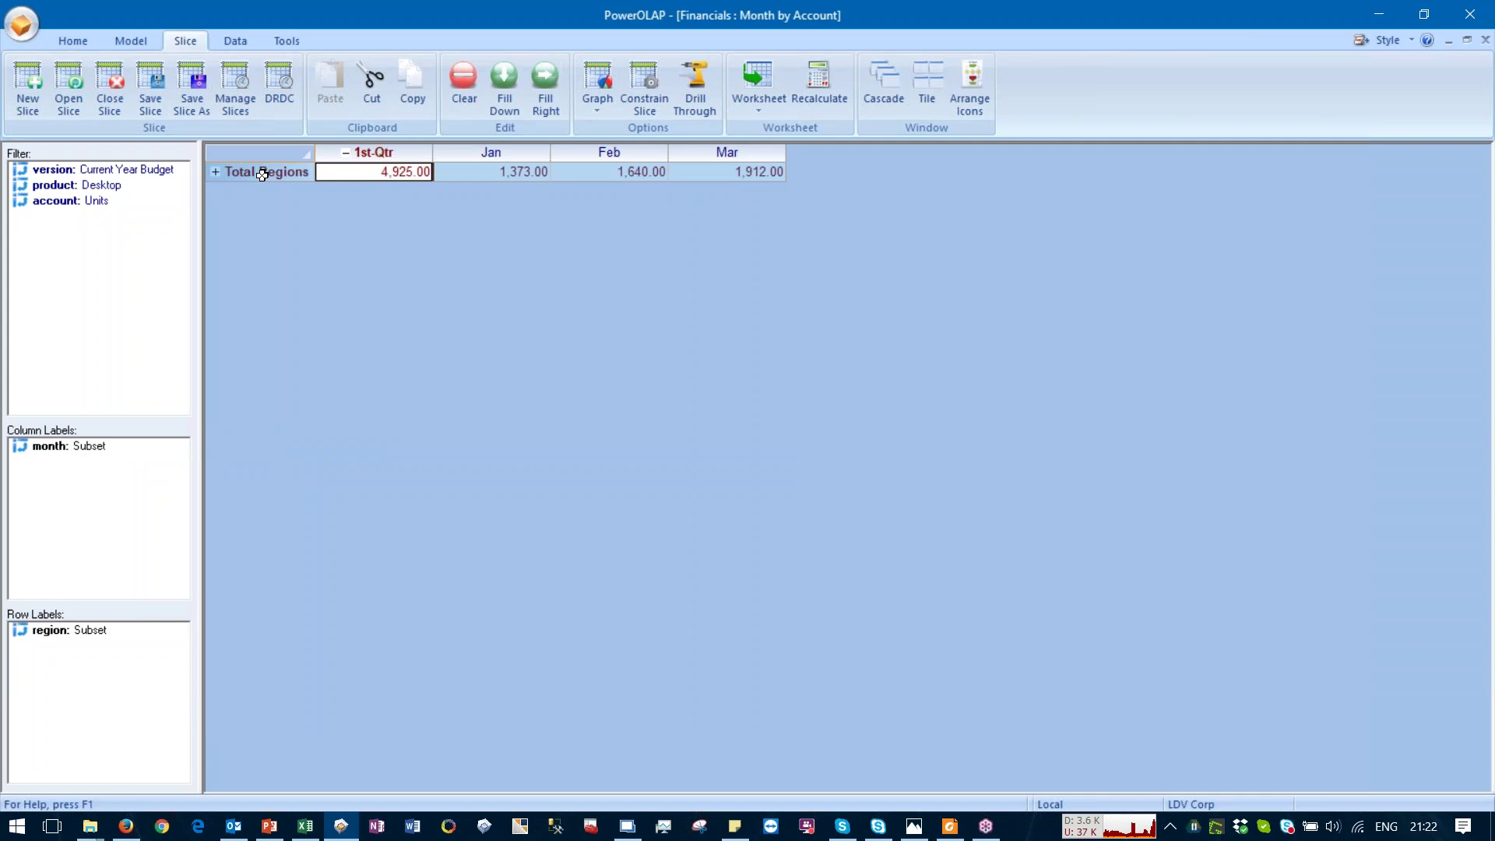
pyautogui.click(215, 175)
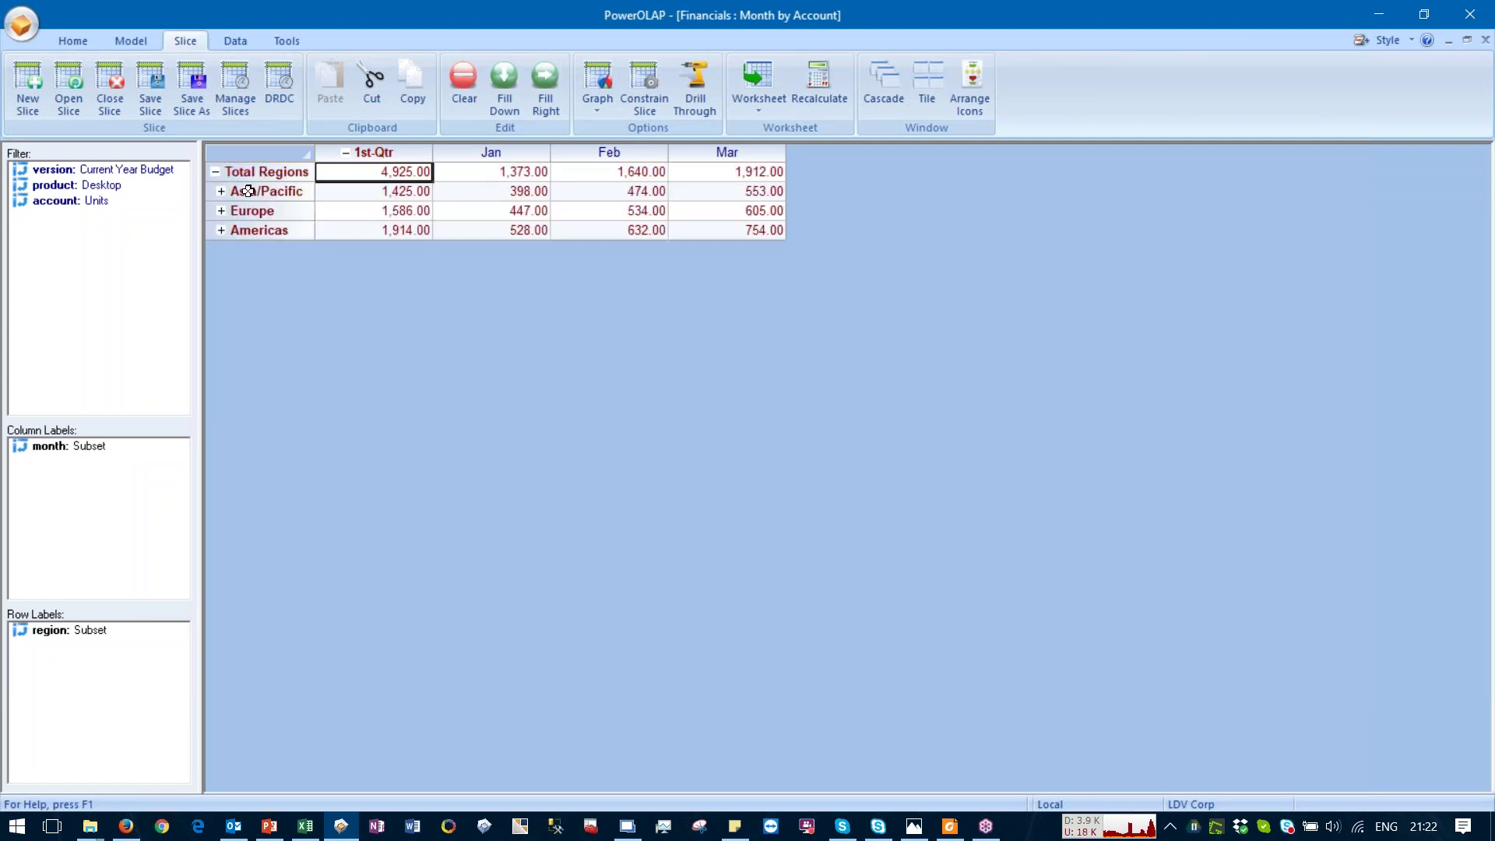
pyautogui.click(215, 172)
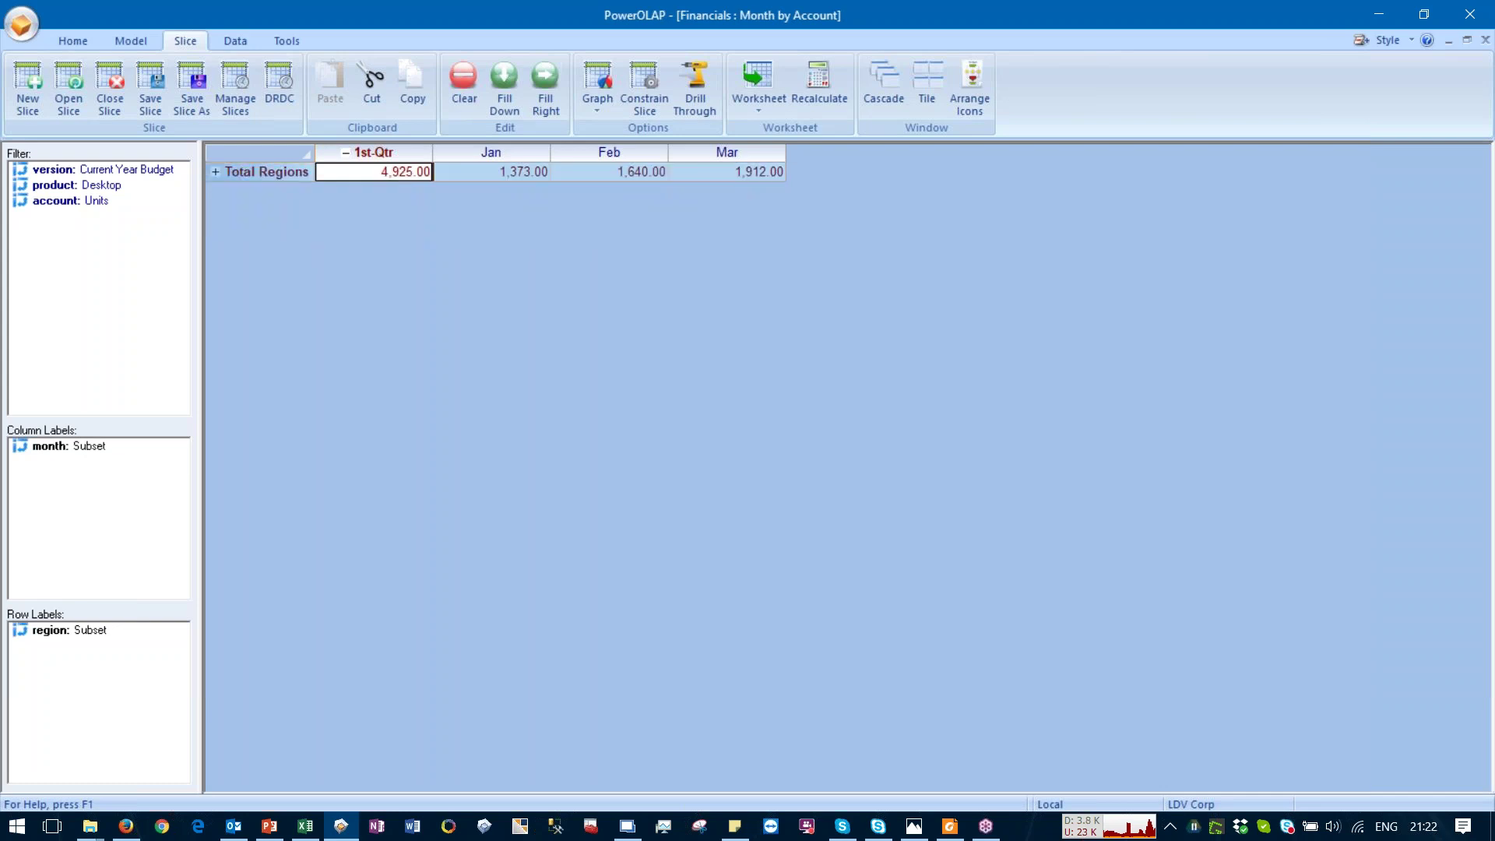
pyautogui.click(216, 172)
pyautogui.click(221, 191)
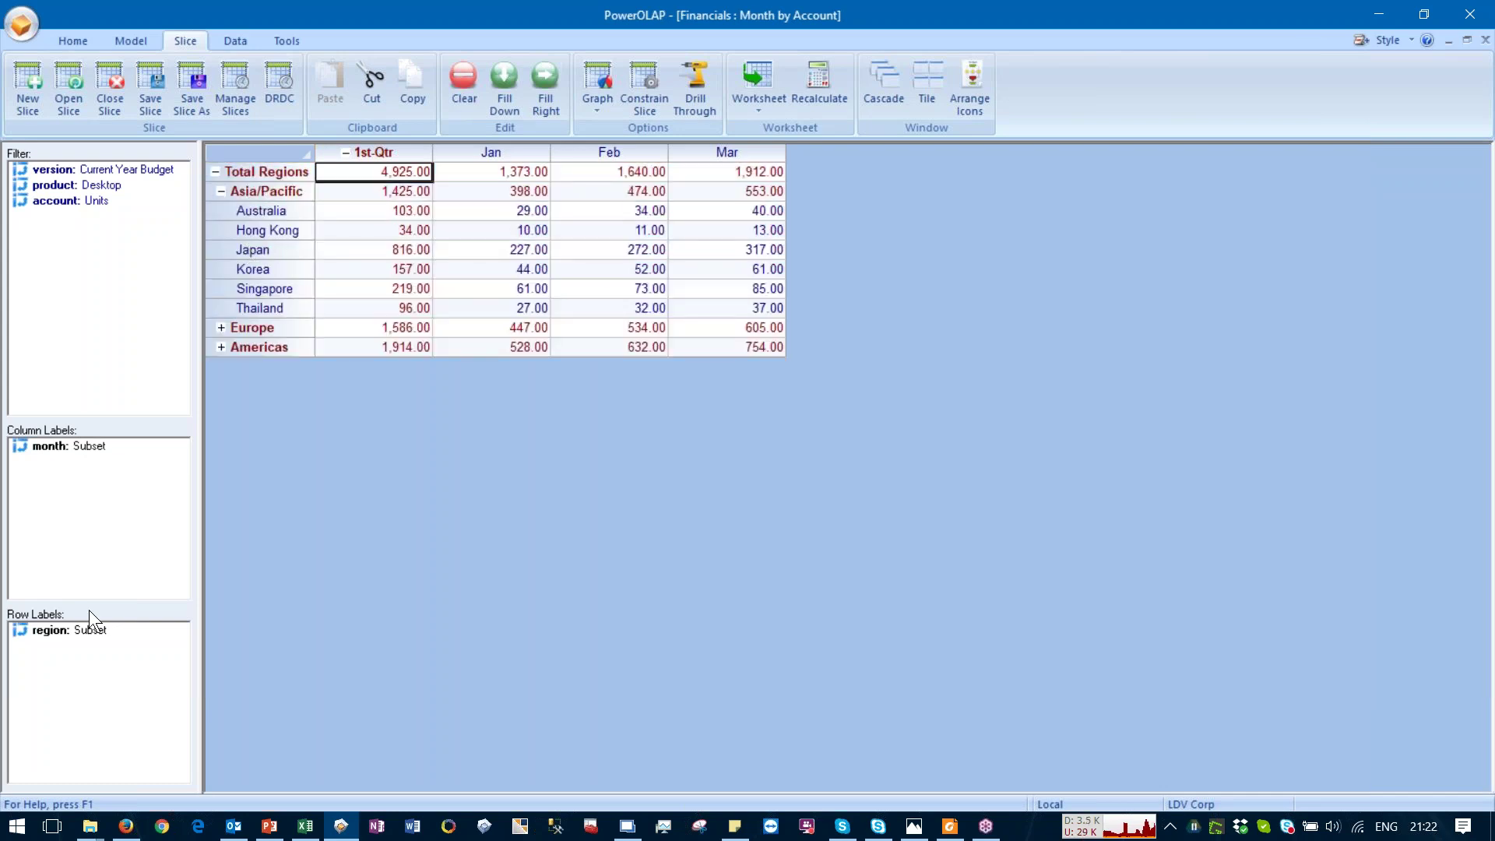
# Step: Edit the region row members, replacing the subset with the complete member list, and apply it to the slice
pyautogui.doubleClick(78, 634)
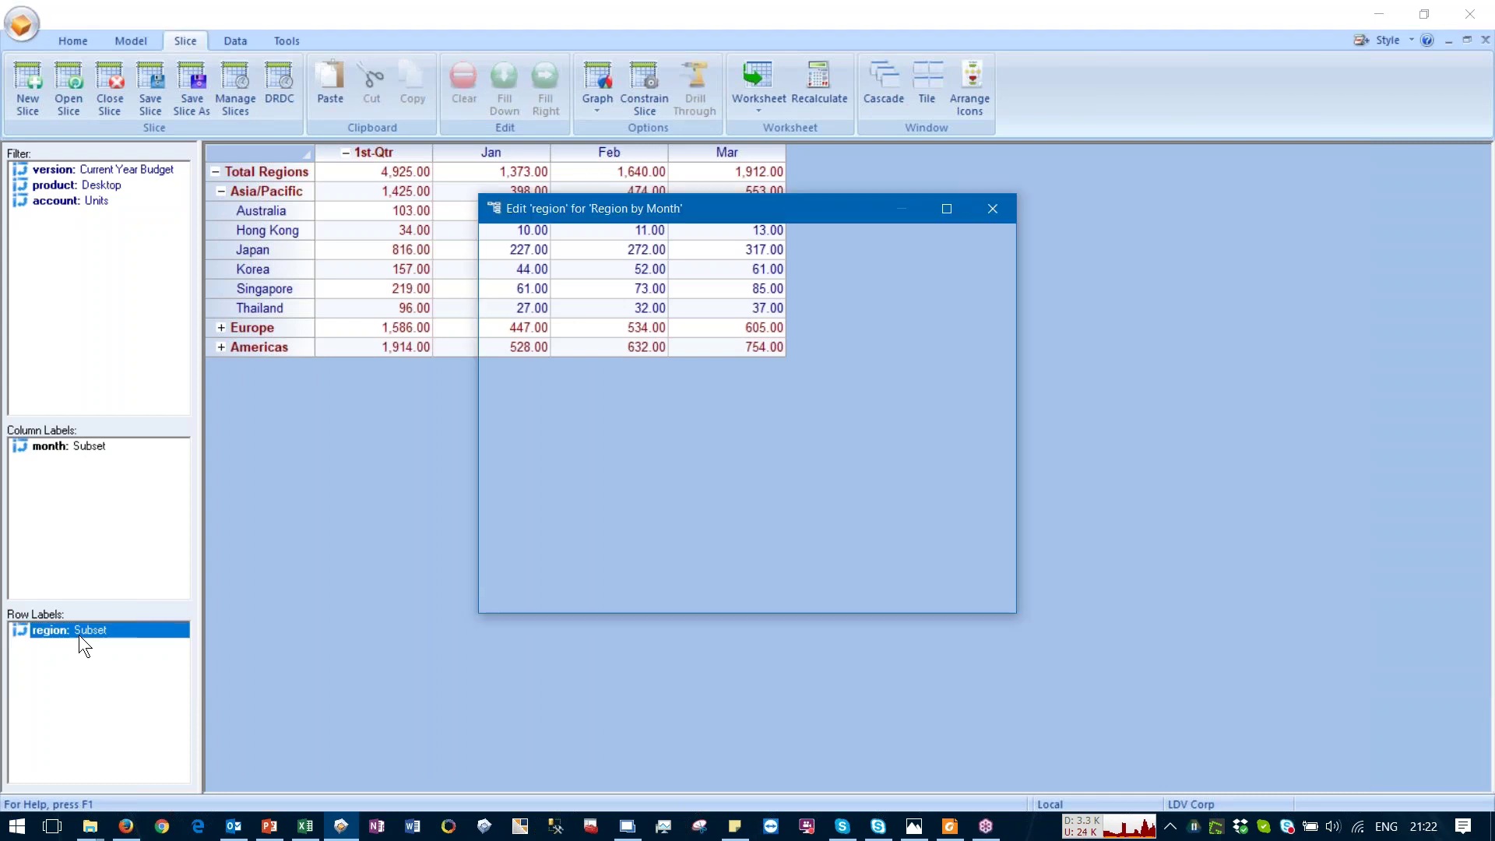
pyautogui.click(845, 242)
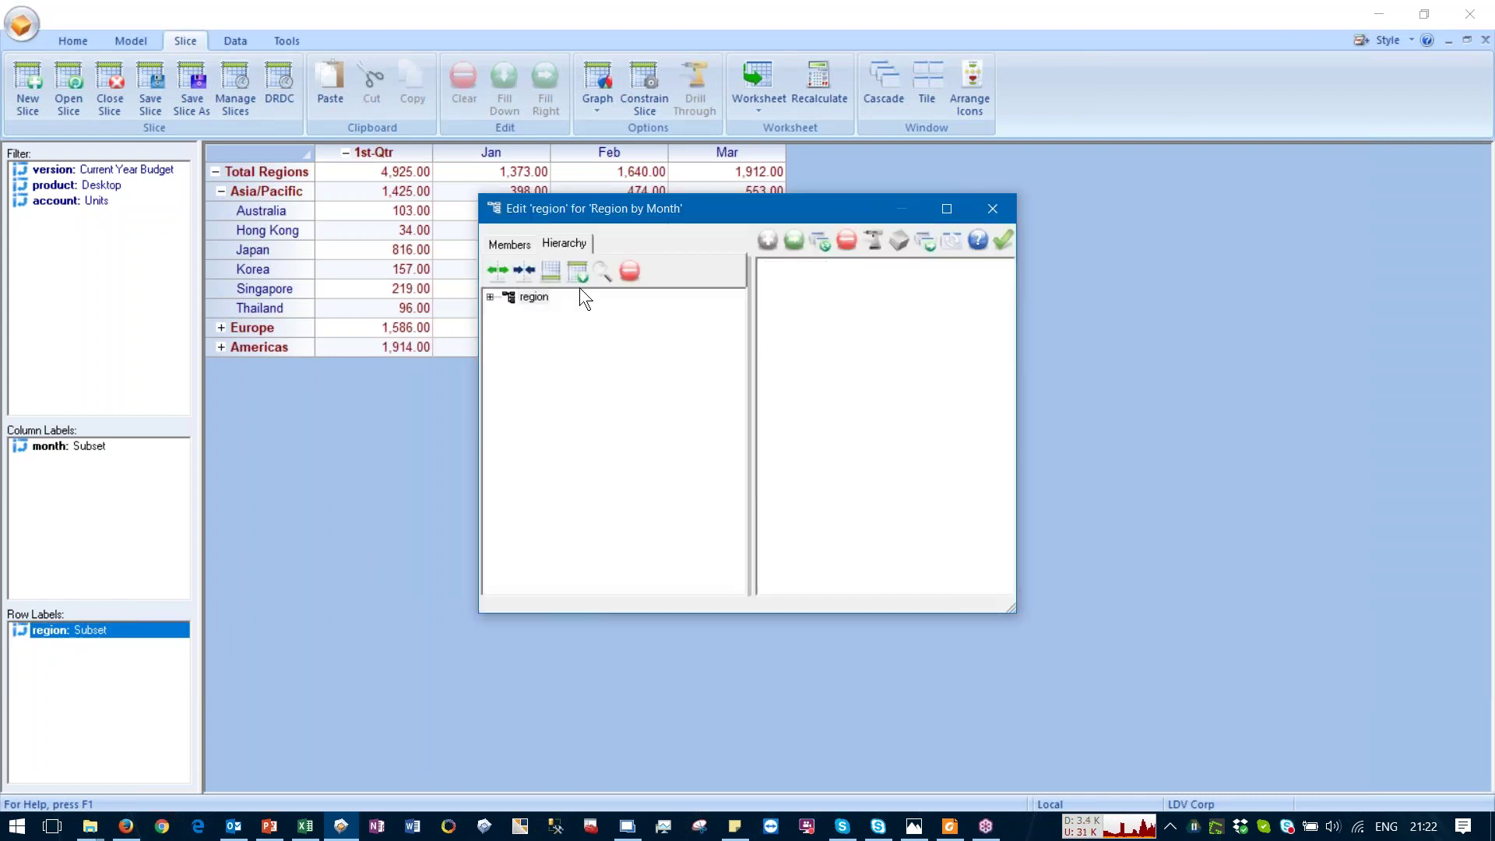
pyautogui.click(507, 246)
pyautogui.click(794, 241)
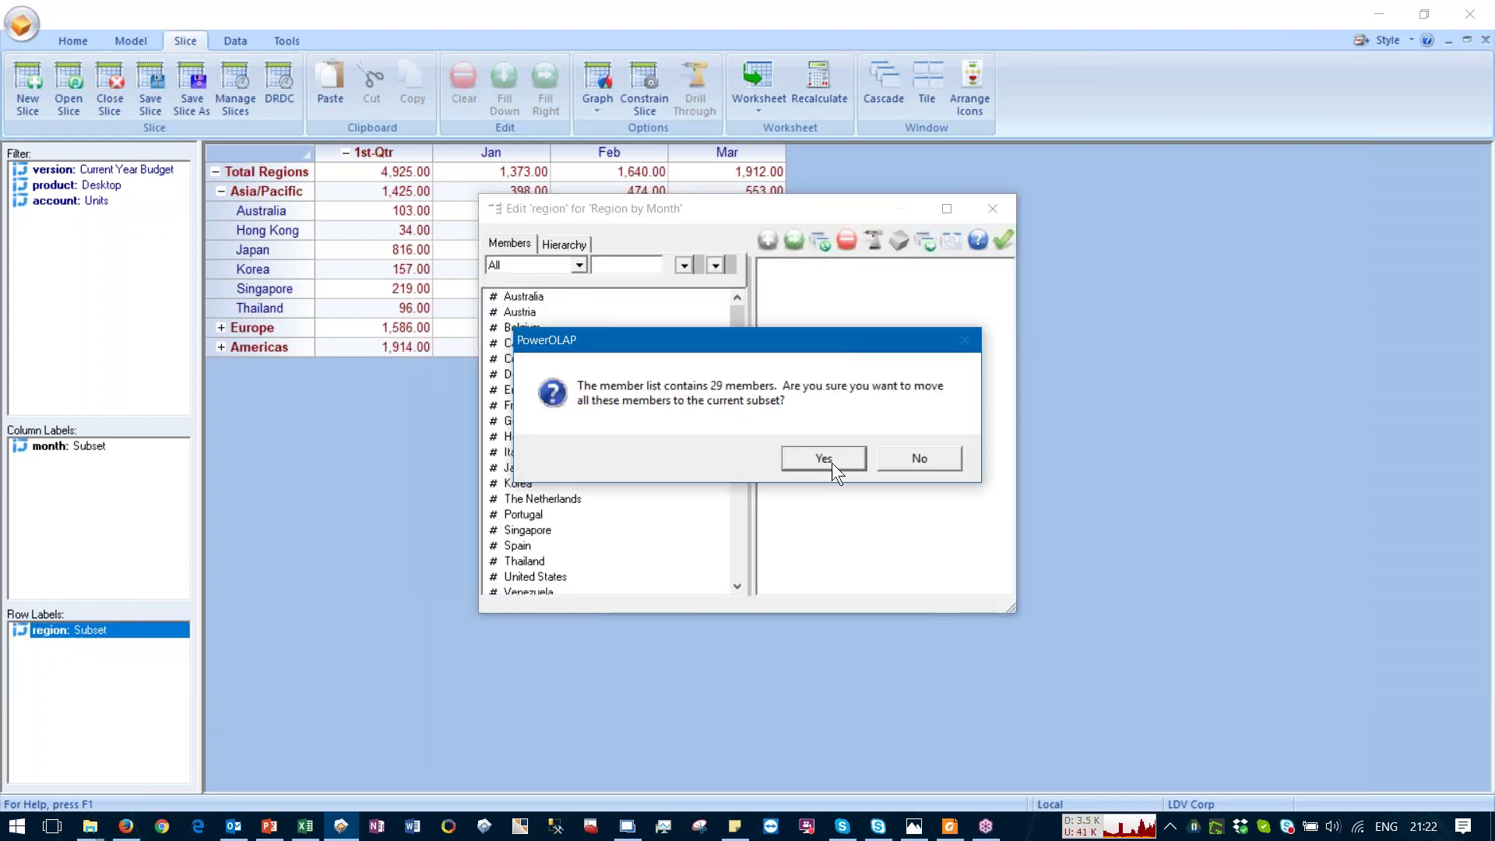
pyautogui.click(828, 456)
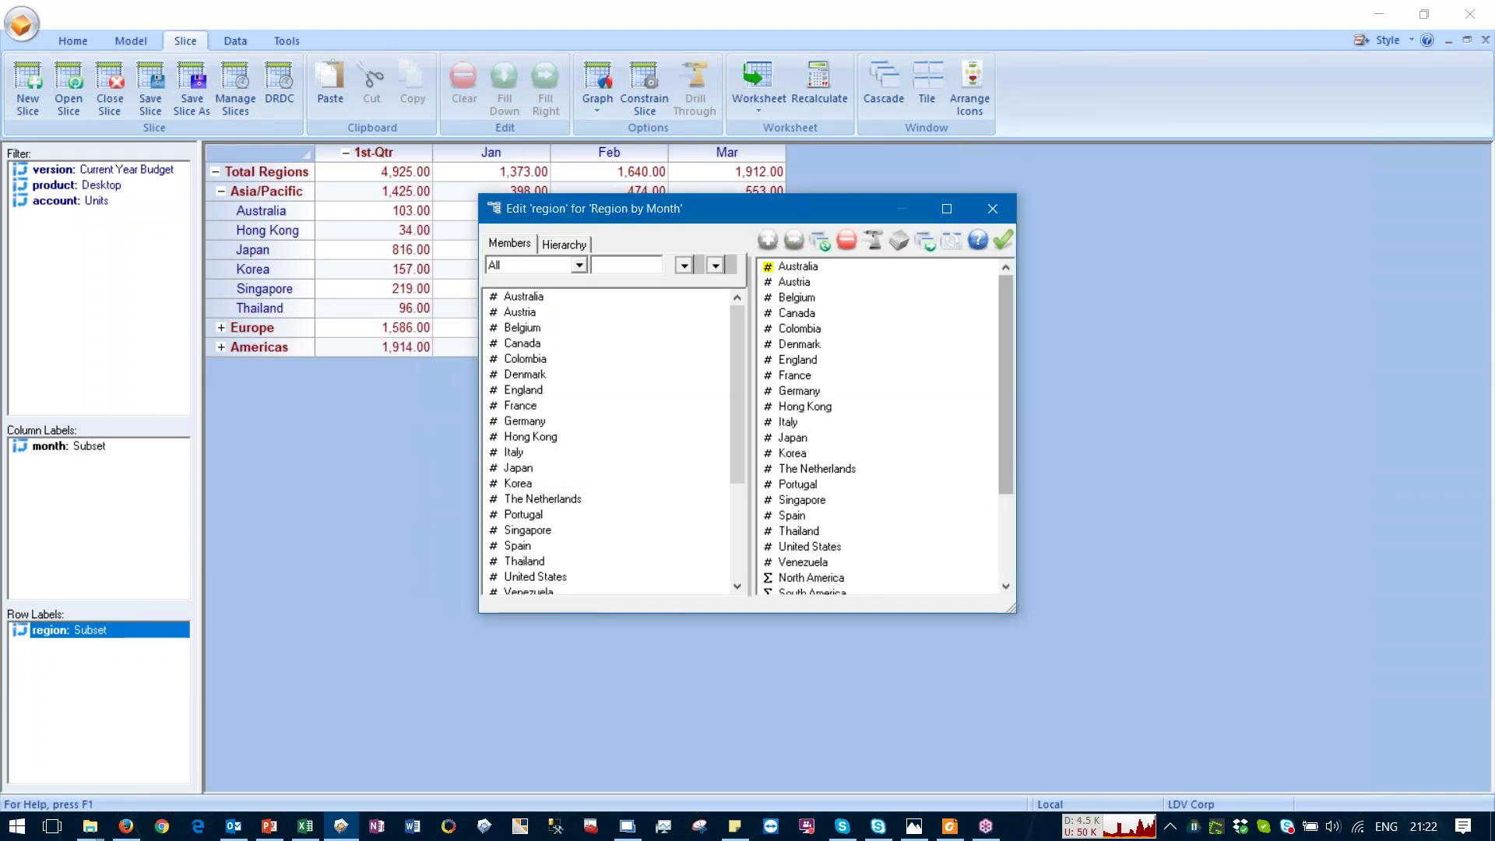
pyautogui.click(1002, 242)
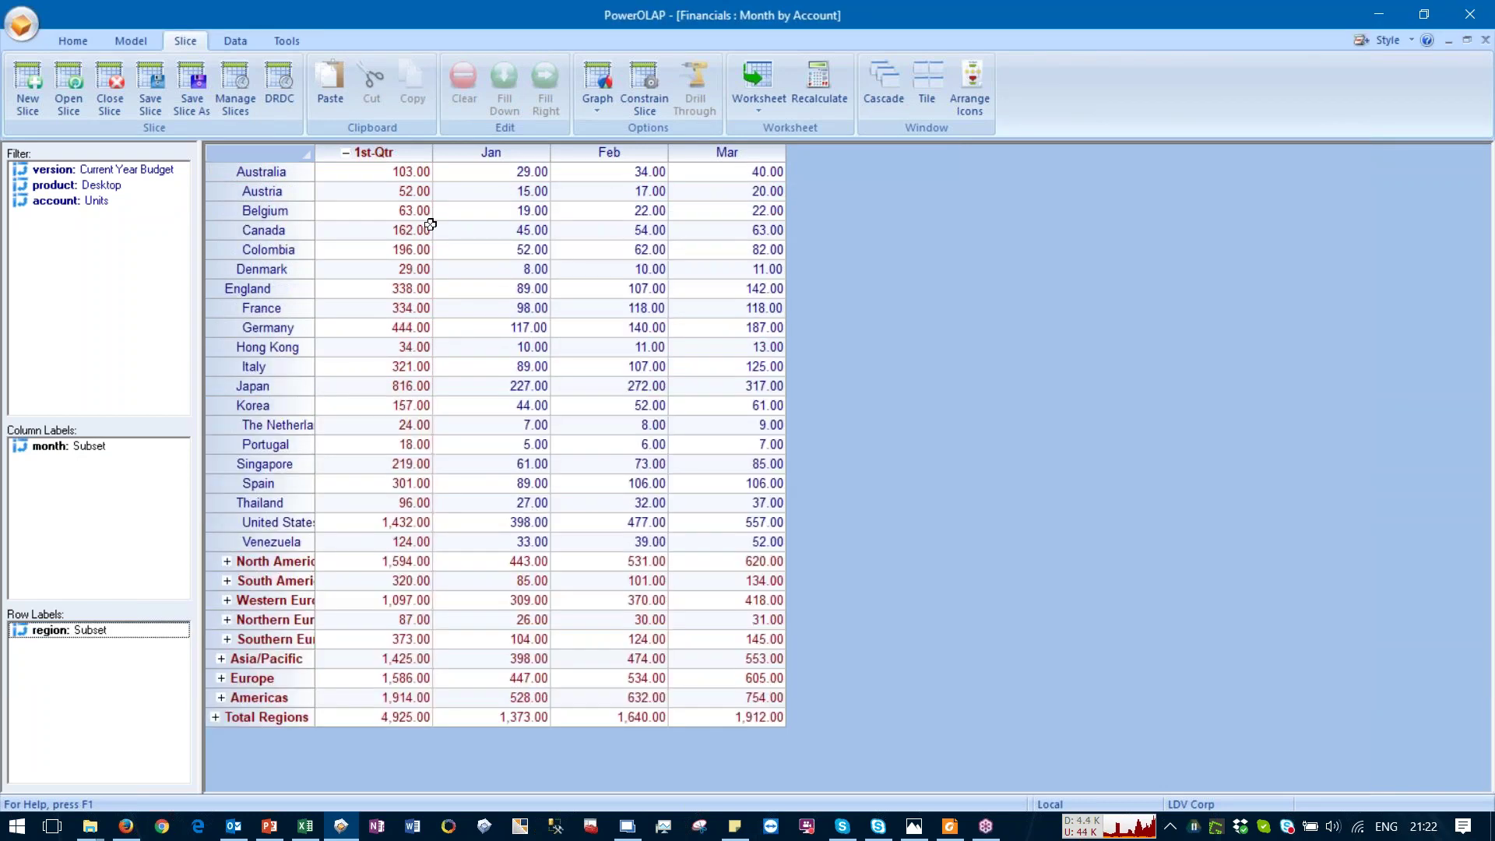
# Step: Sort the region rows by the 1st-Qtr column in numerical ascending order
pyautogui.click(373, 153)
pyautogui.rightClick(374, 154)
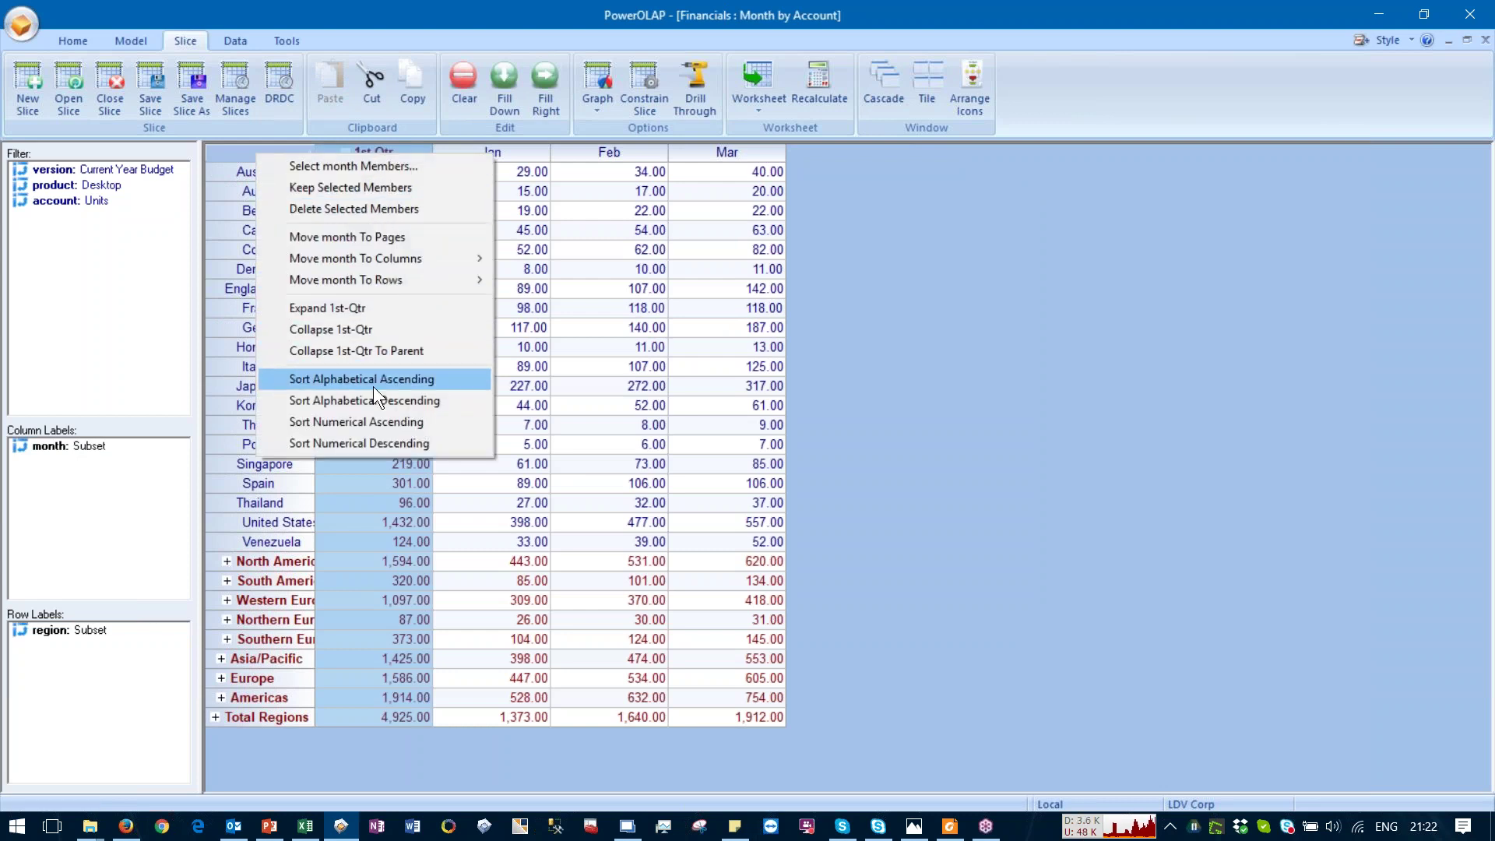
pyautogui.click(367, 422)
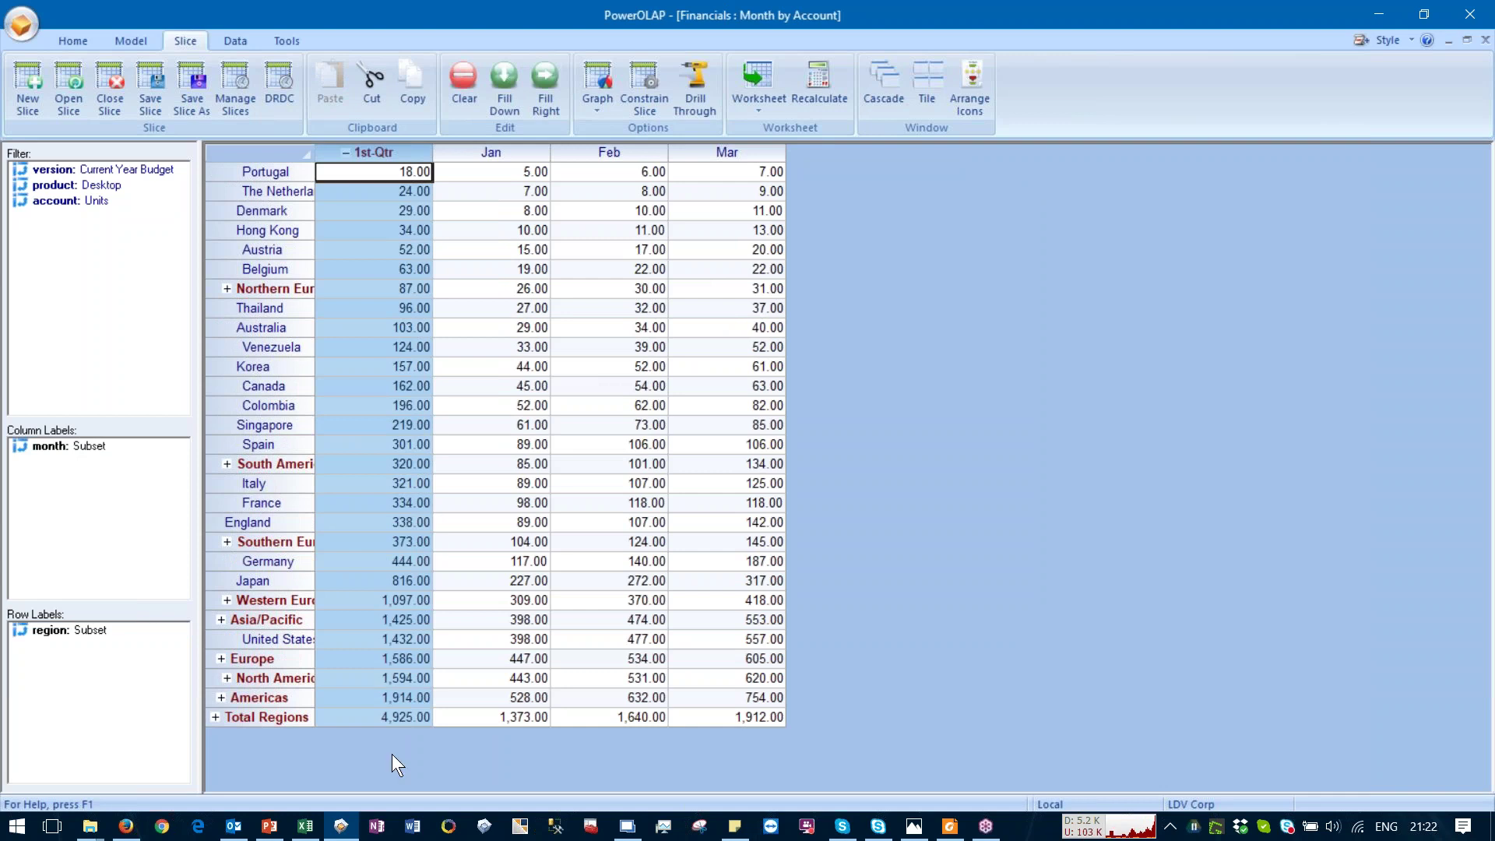
pyautogui.click(374, 483)
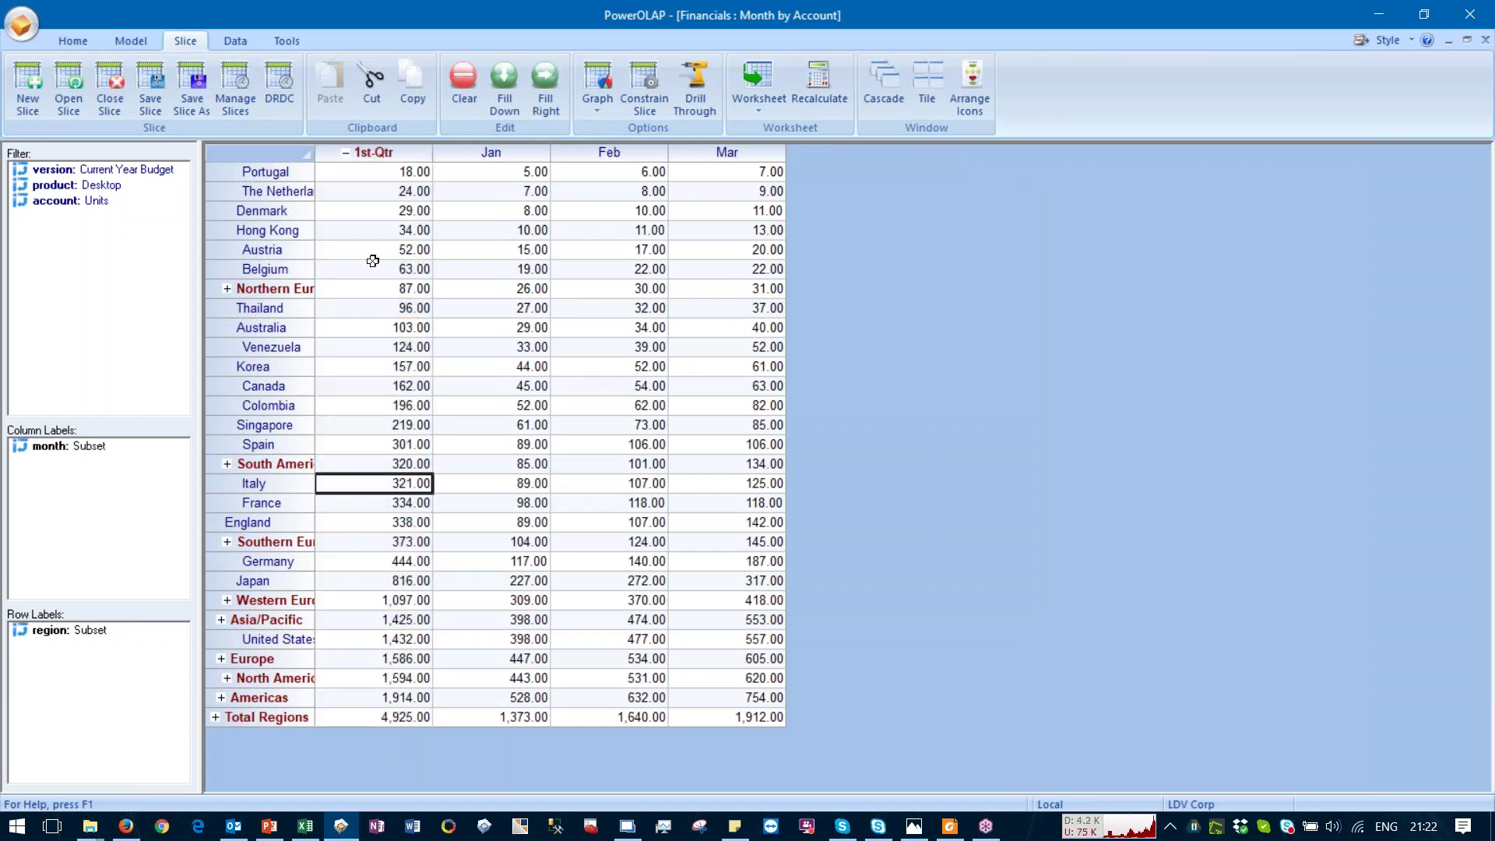
# Step: Recalculate the slice to reset the row order, and nest product inside region in the rows
pyautogui.press('F9')
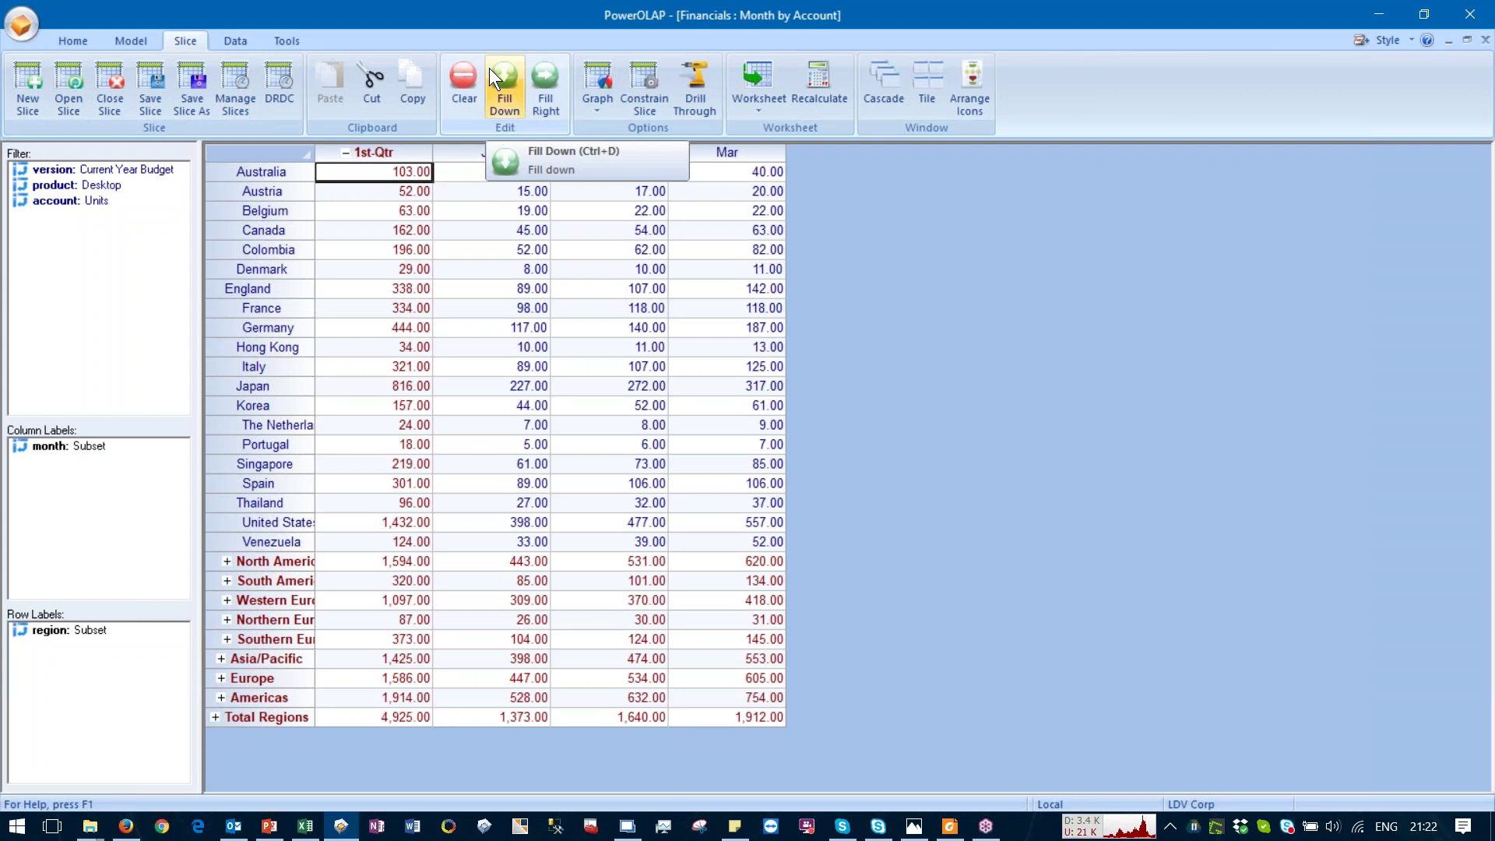
pyautogui.click(70, 184)
pyautogui.moveTo(70, 185); pyautogui.dragTo(60, 656)
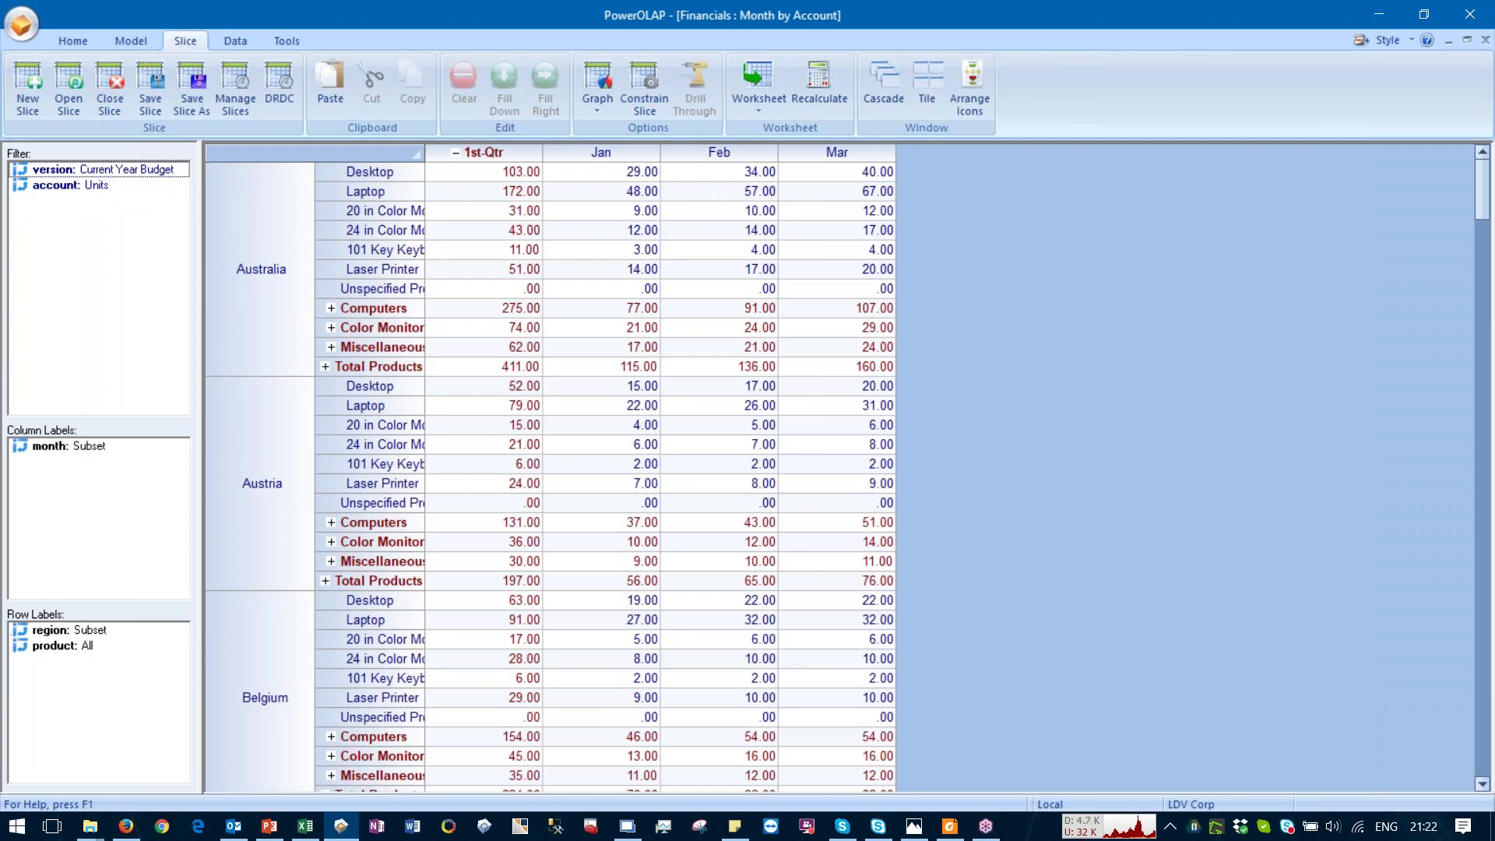
# Step: Place product ahead of region in the row nesting and look through the regions listed under each product
pyautogui.click(48, 632)
pyautogui.moveTo(90, 720); pyautogui.dragTo(90, 720)
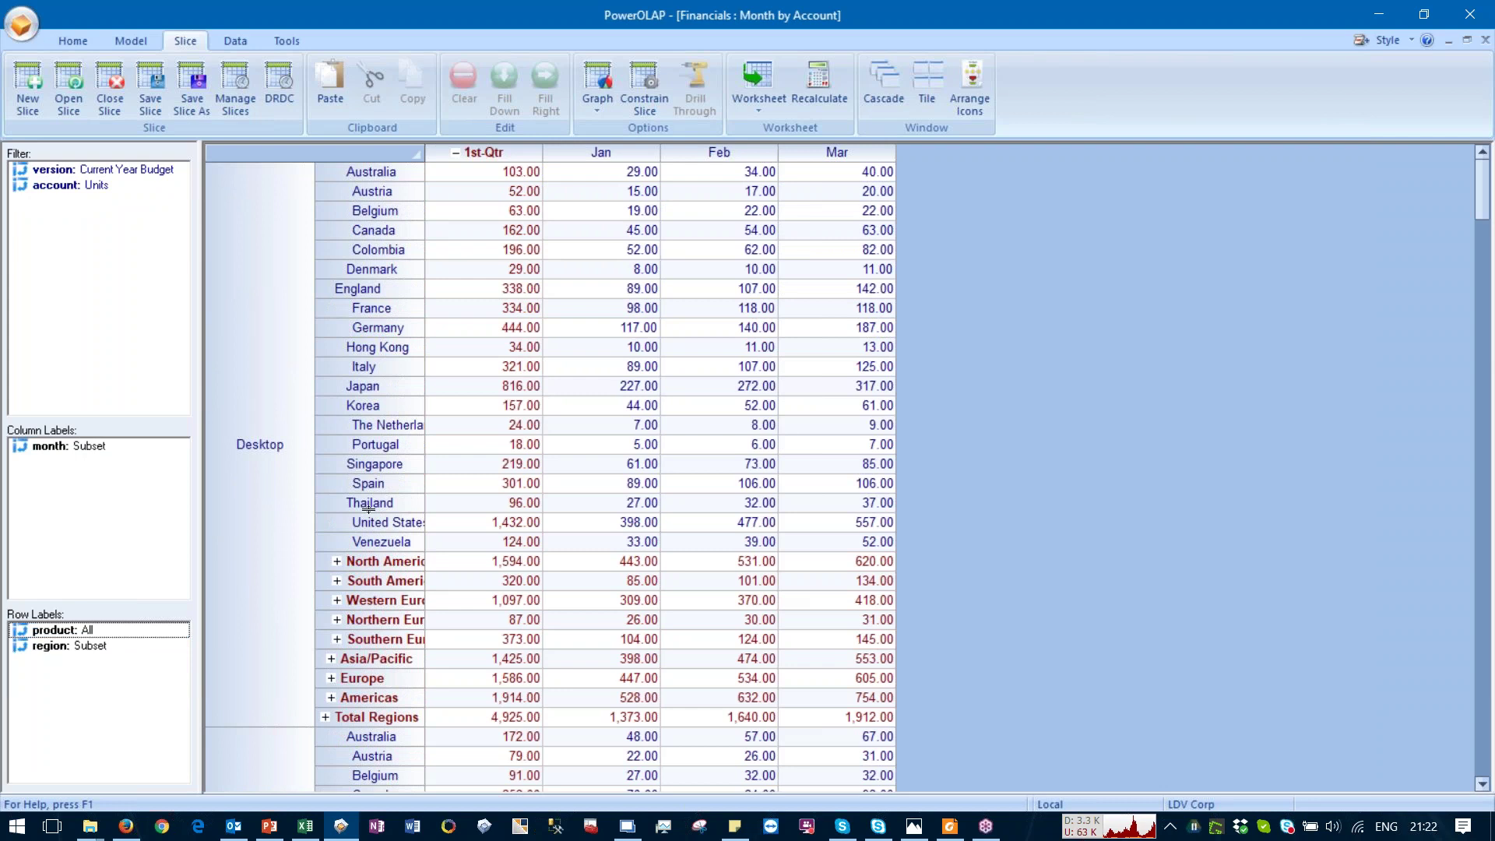
pyautogui.scroll(-6, 368, 509)
pyautogui.scroll(-4, 545, 467)
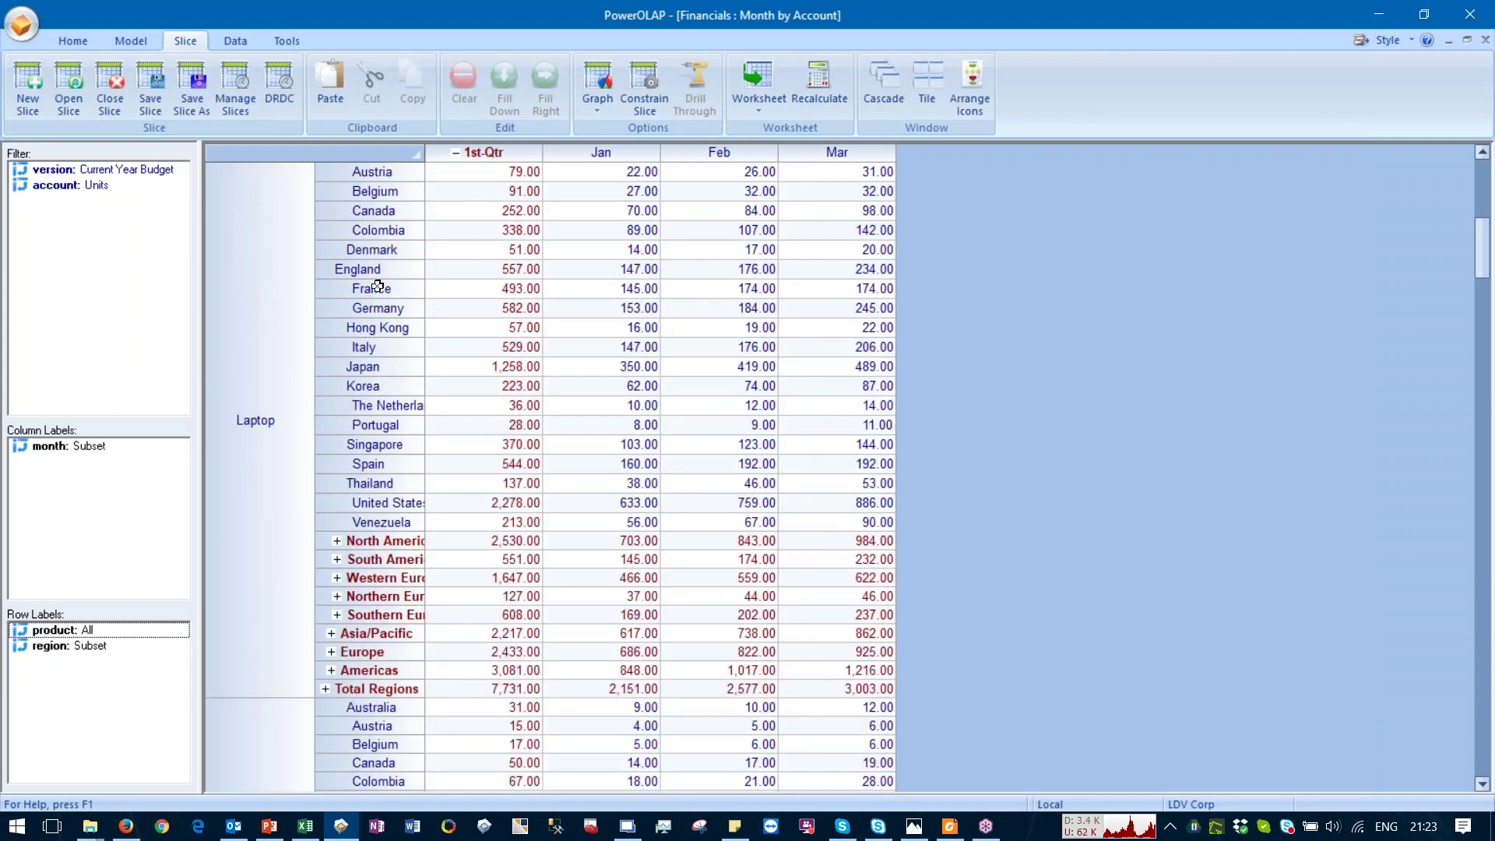
pyautogui.scroll(-10, 370, 320)
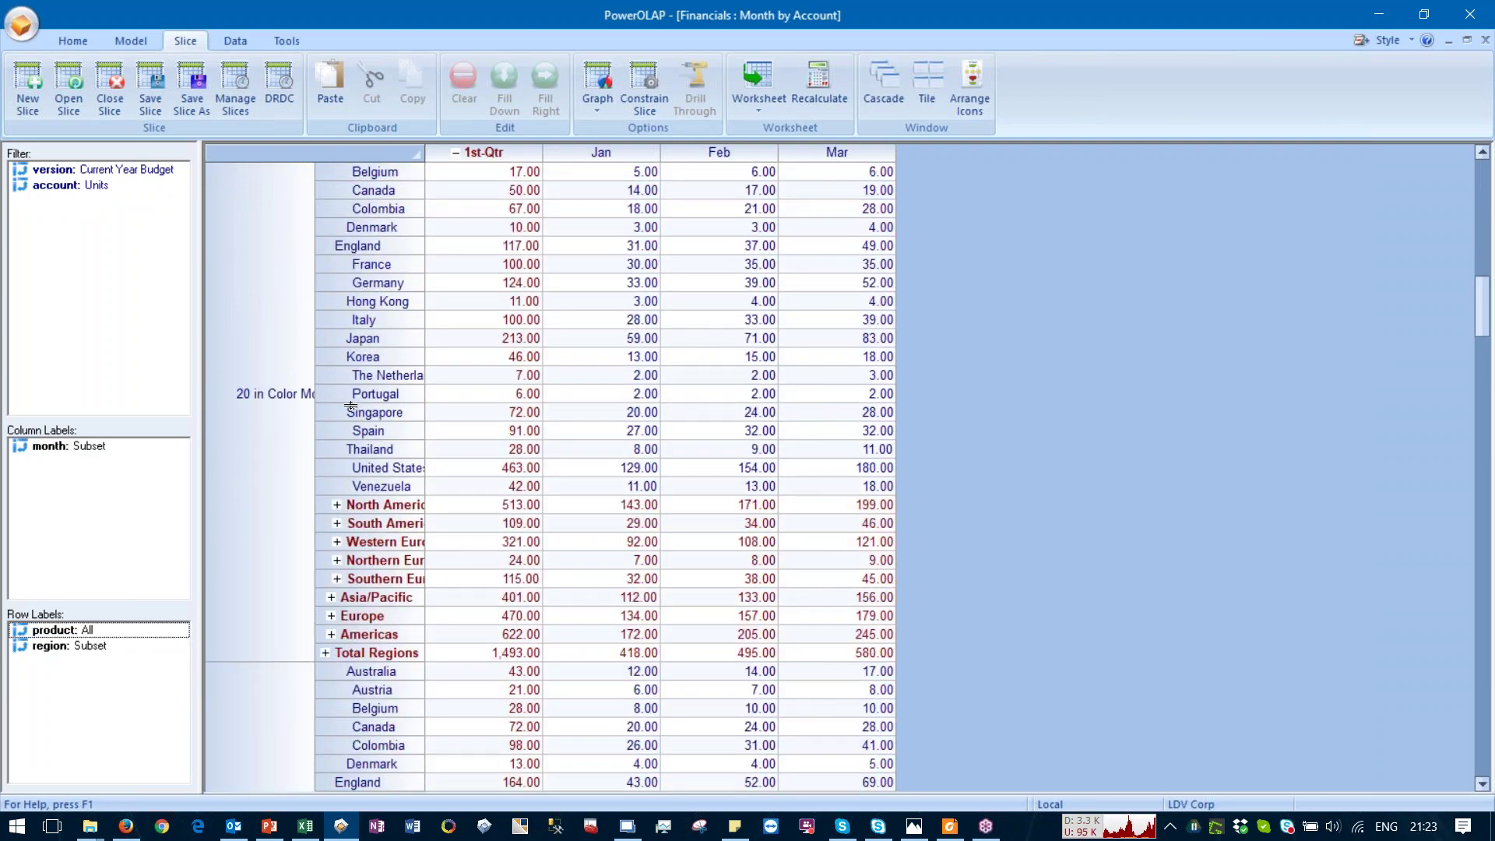
pyautogui.scroll(-1, 335, 393)
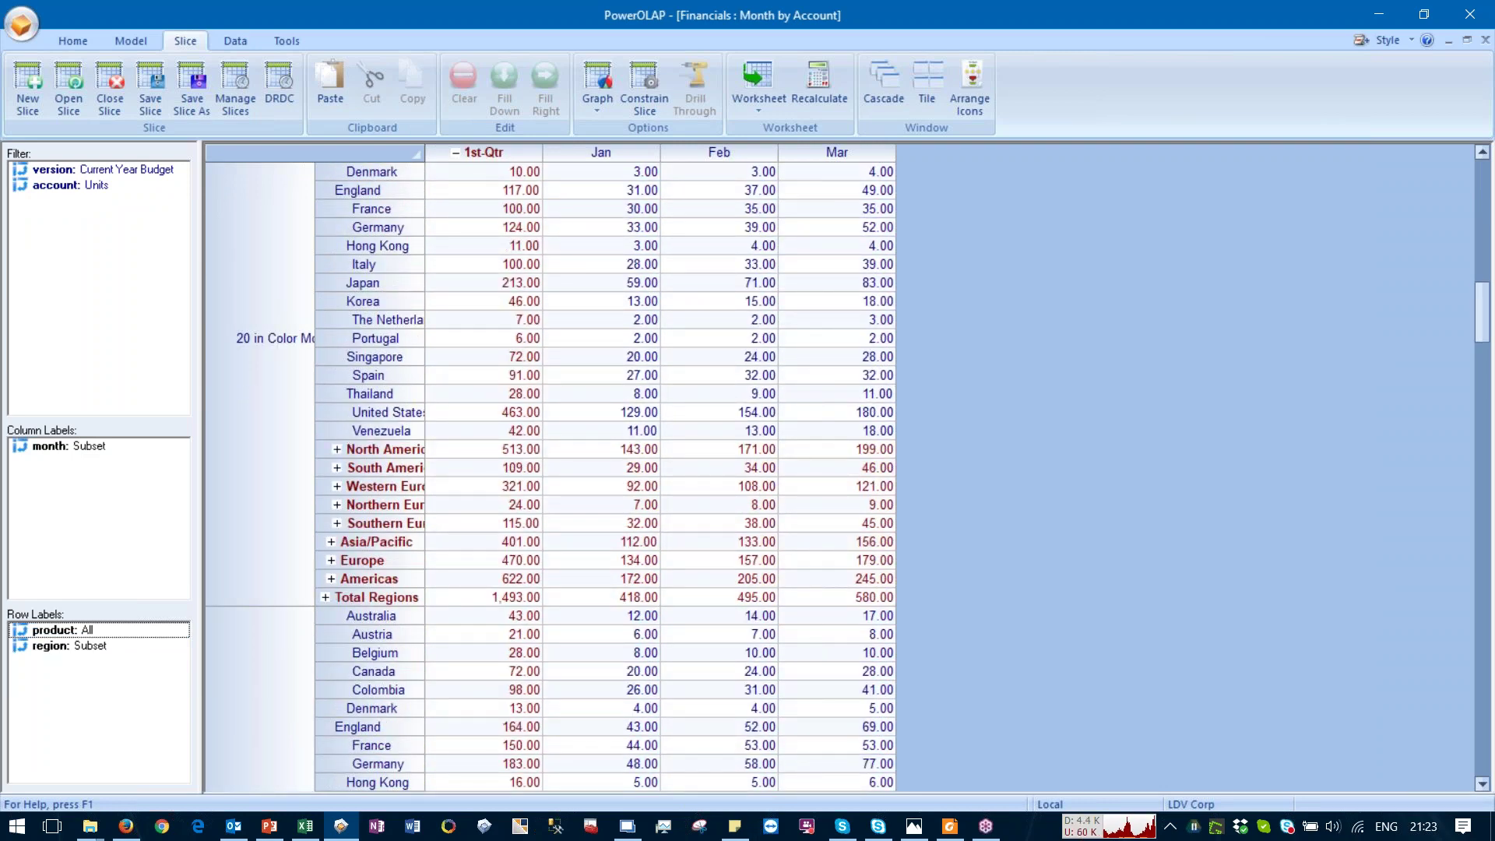
pyautogui.scroll(20, 544, 467)
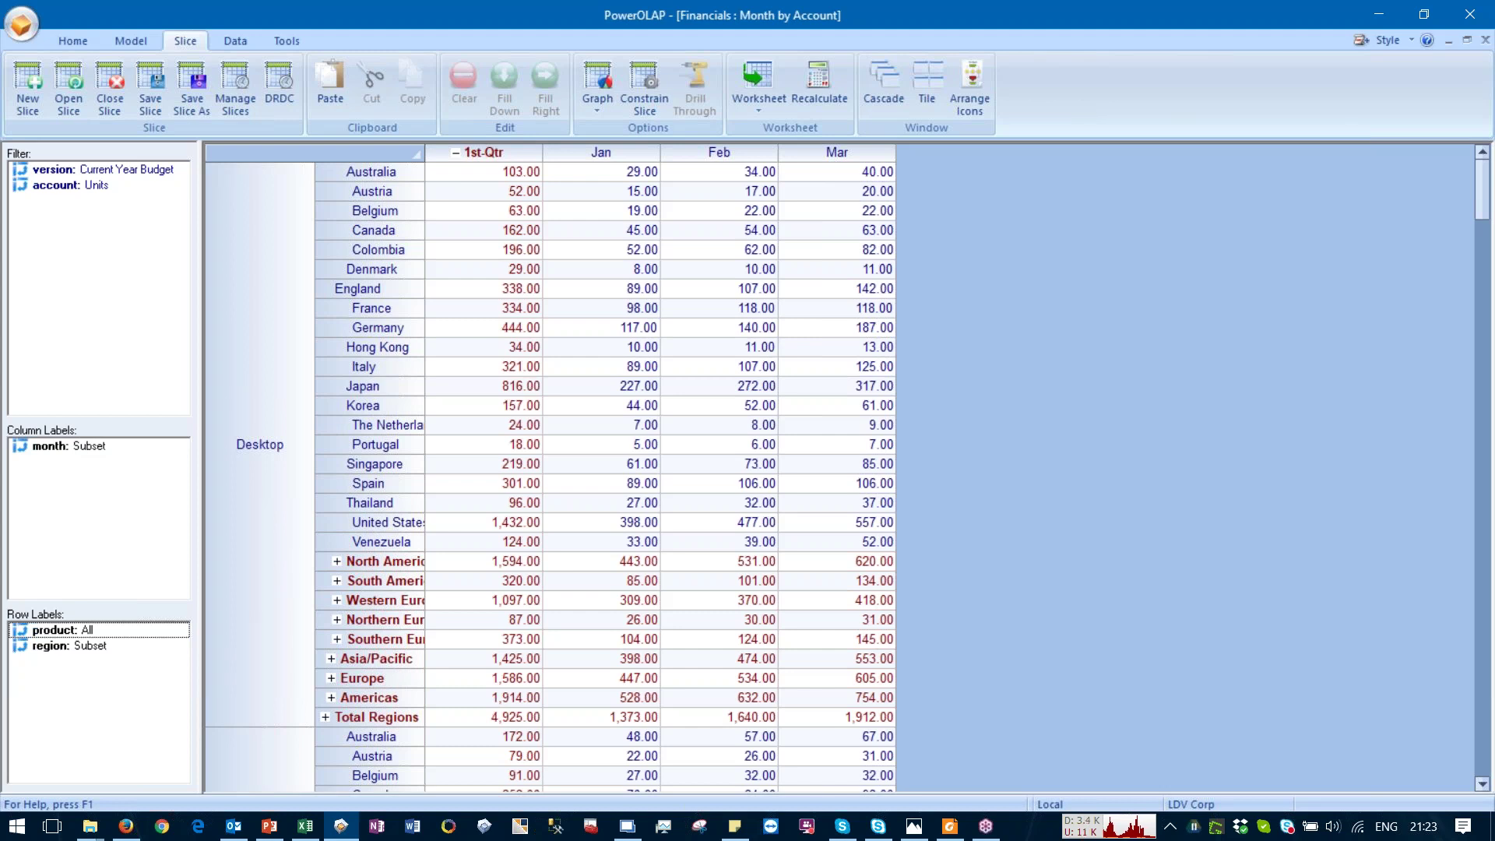
# Step: Move region from the rows to the filter and widen the row label column to fit the product names
pyautogui.moveTo(73, 645); pyautogui.dragTo(106, 256)
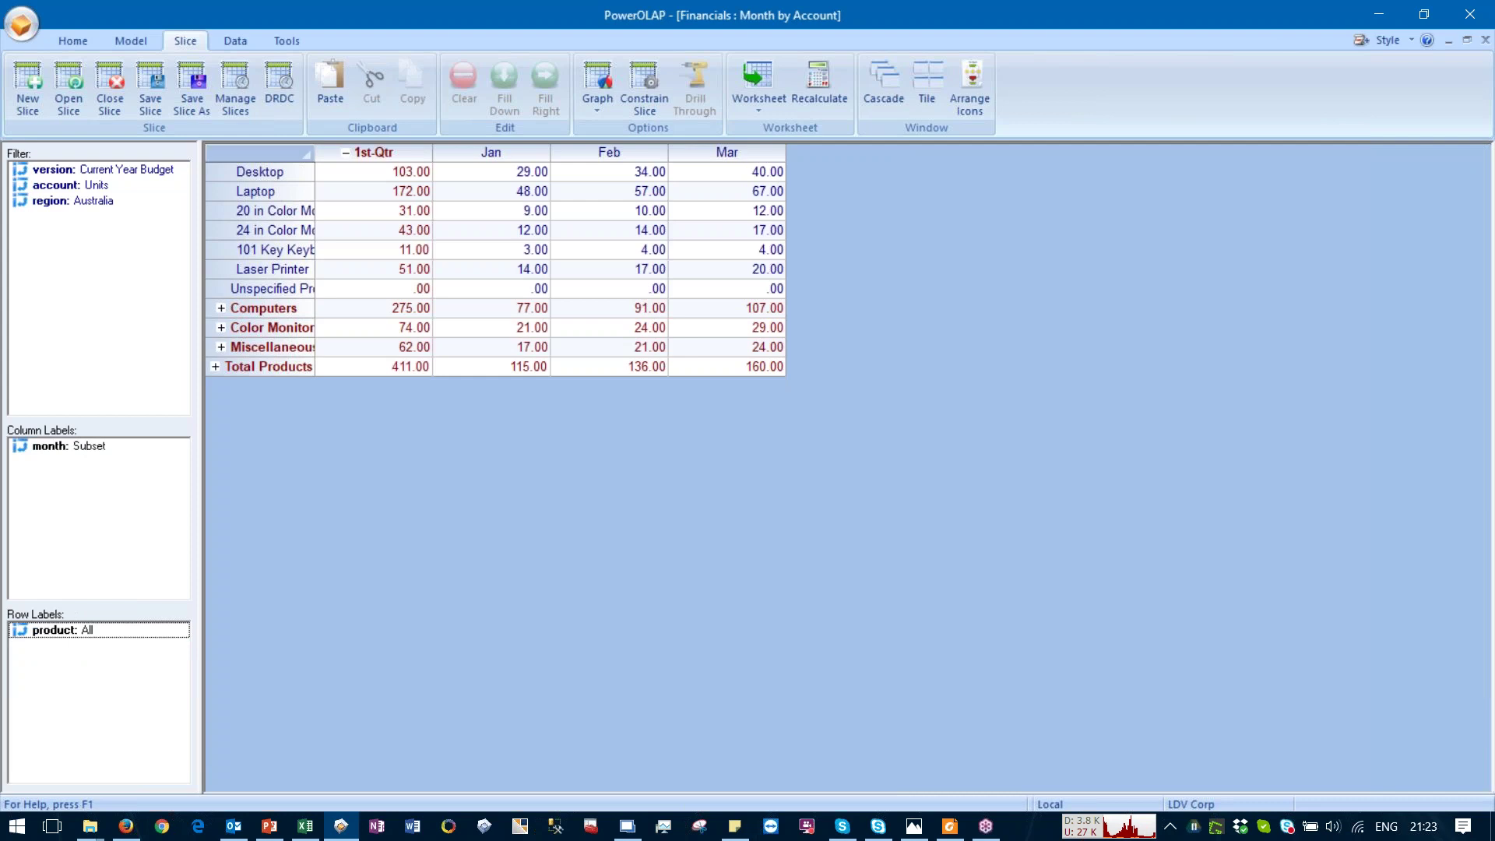
pyautogui.doubleClick(310, 158)
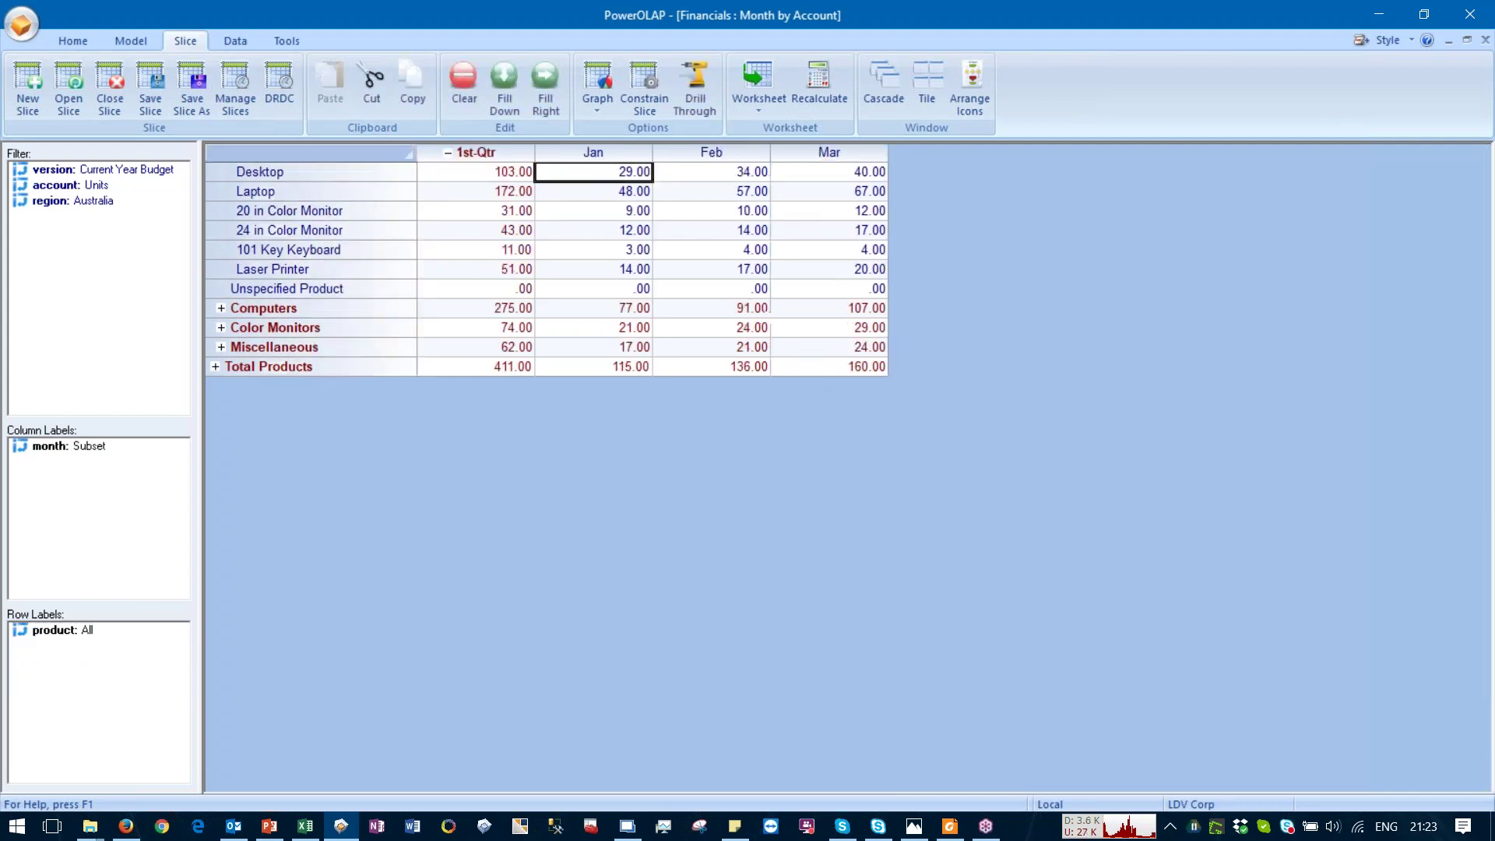
# Step: Constrain the slice to hide empty rows such as Unspecified Product
pyautogui.click(254, 289)
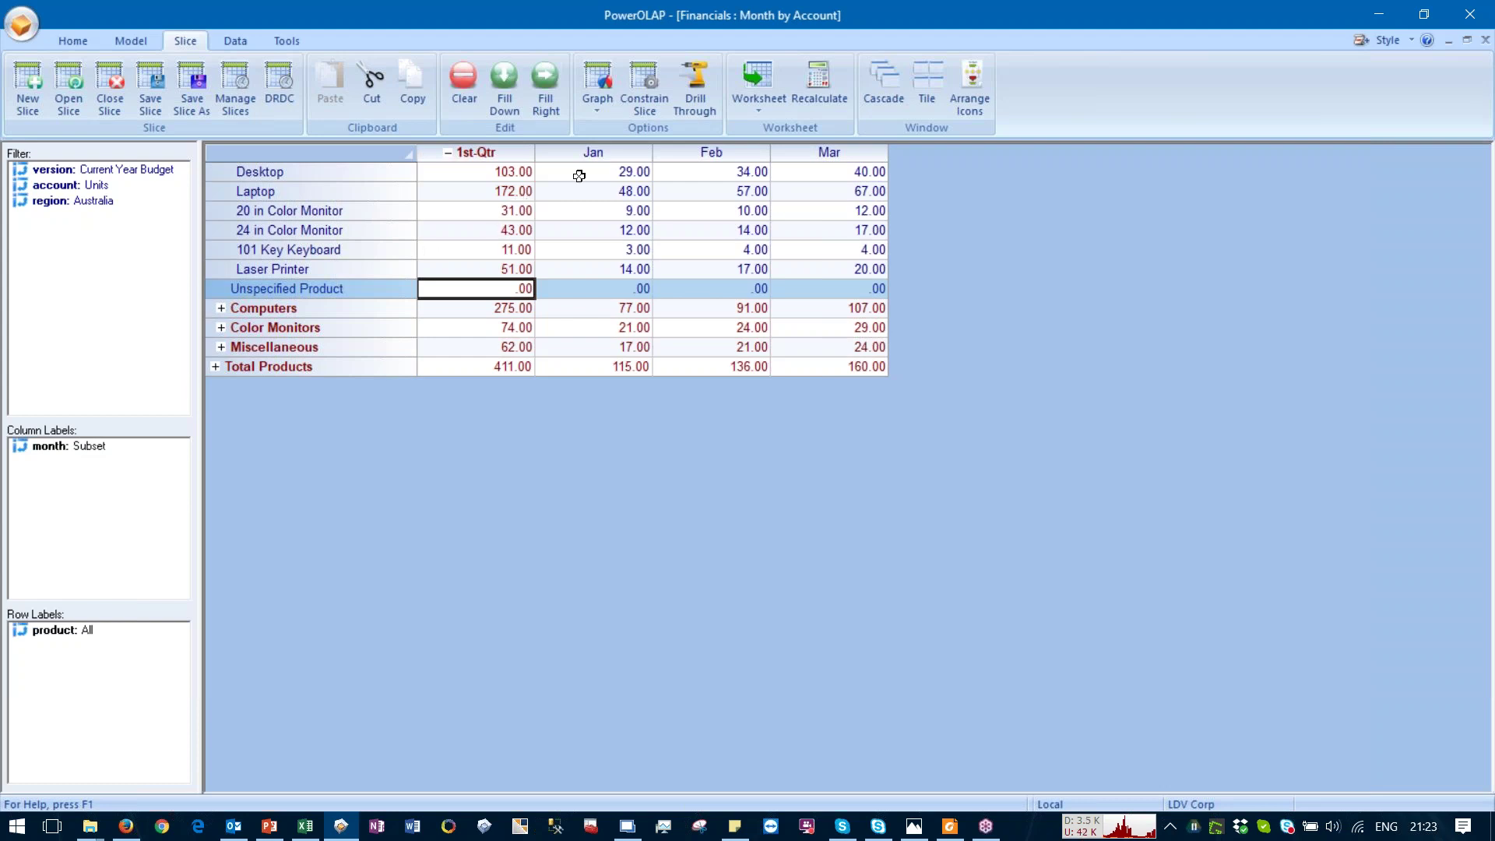
pyautogui.click(646, 101)
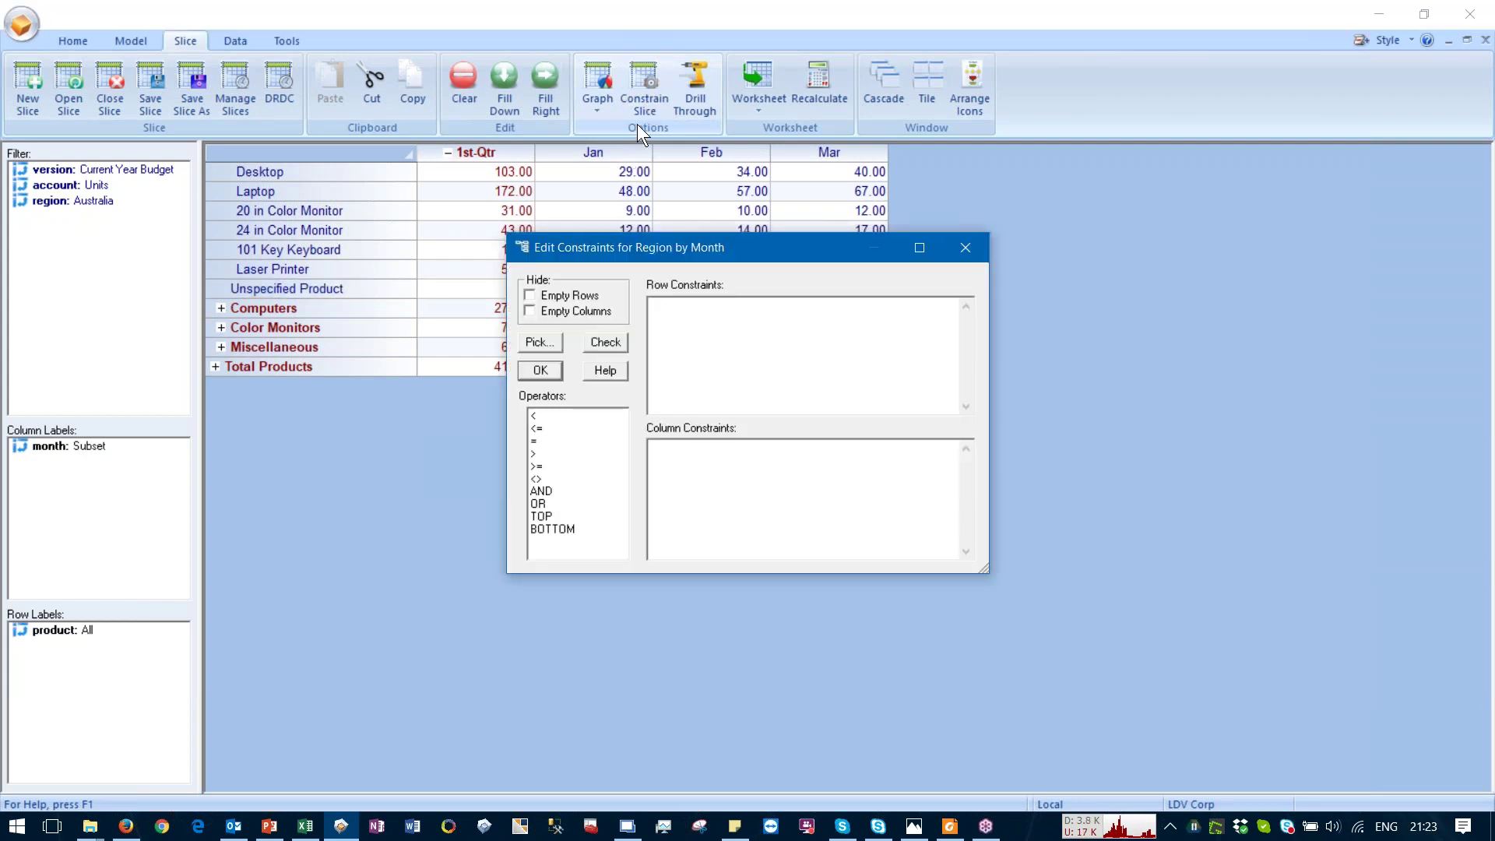
pyautogui.click(529, 297)
pyautogui.click(538, 371)
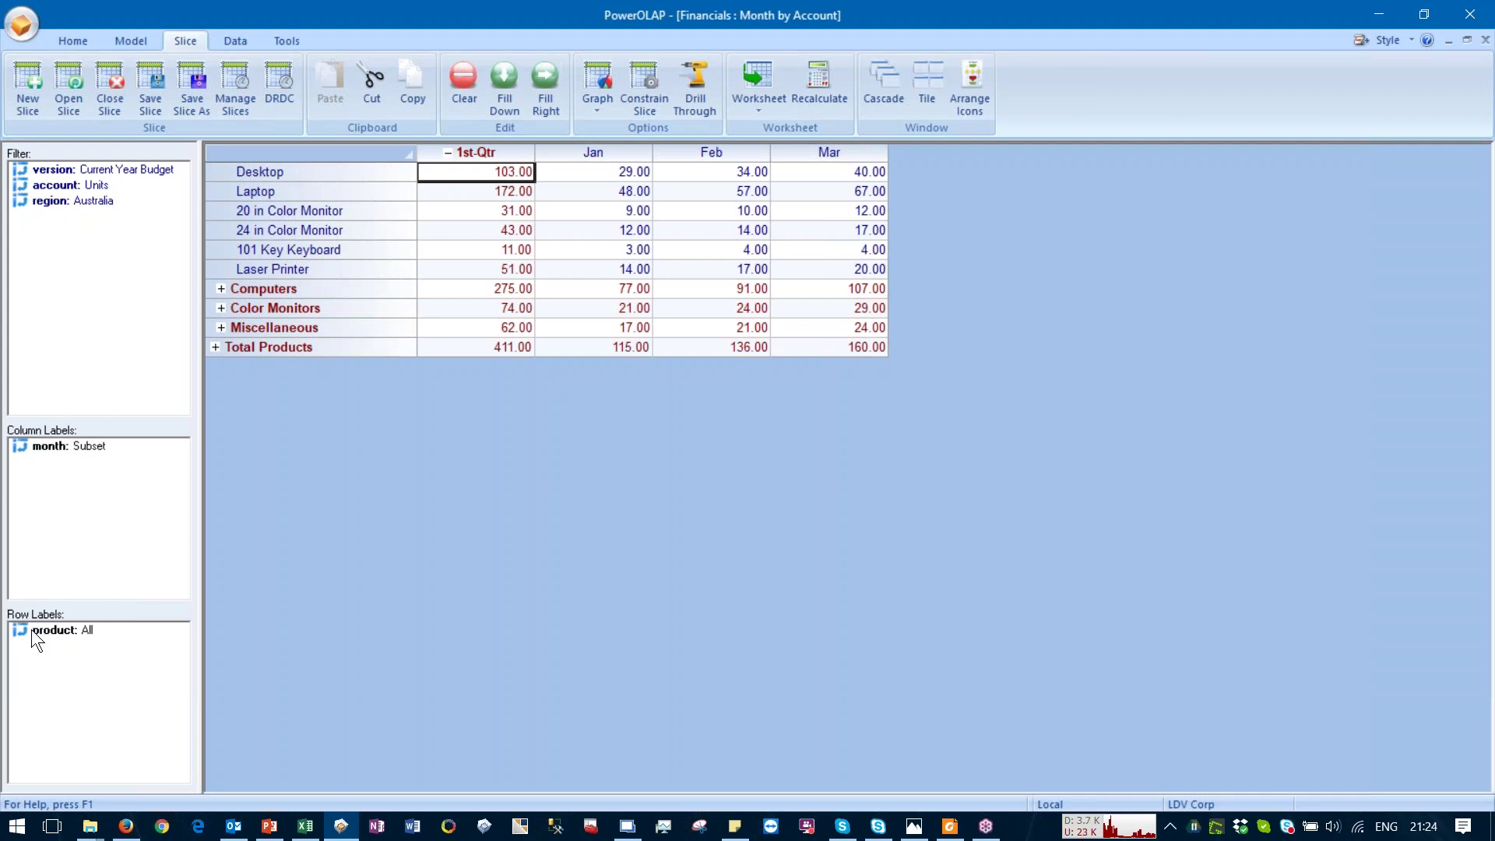
# Step: Swap product into the filter and region into the rows, and delete the aggregate region members from North America through Total Regions
pyautogui.moveTo(48, 632); pyautogui.dragTo(74, 283)
pyautogui.moveTo(70, 204); pyautogui.dragTo(64, 698)
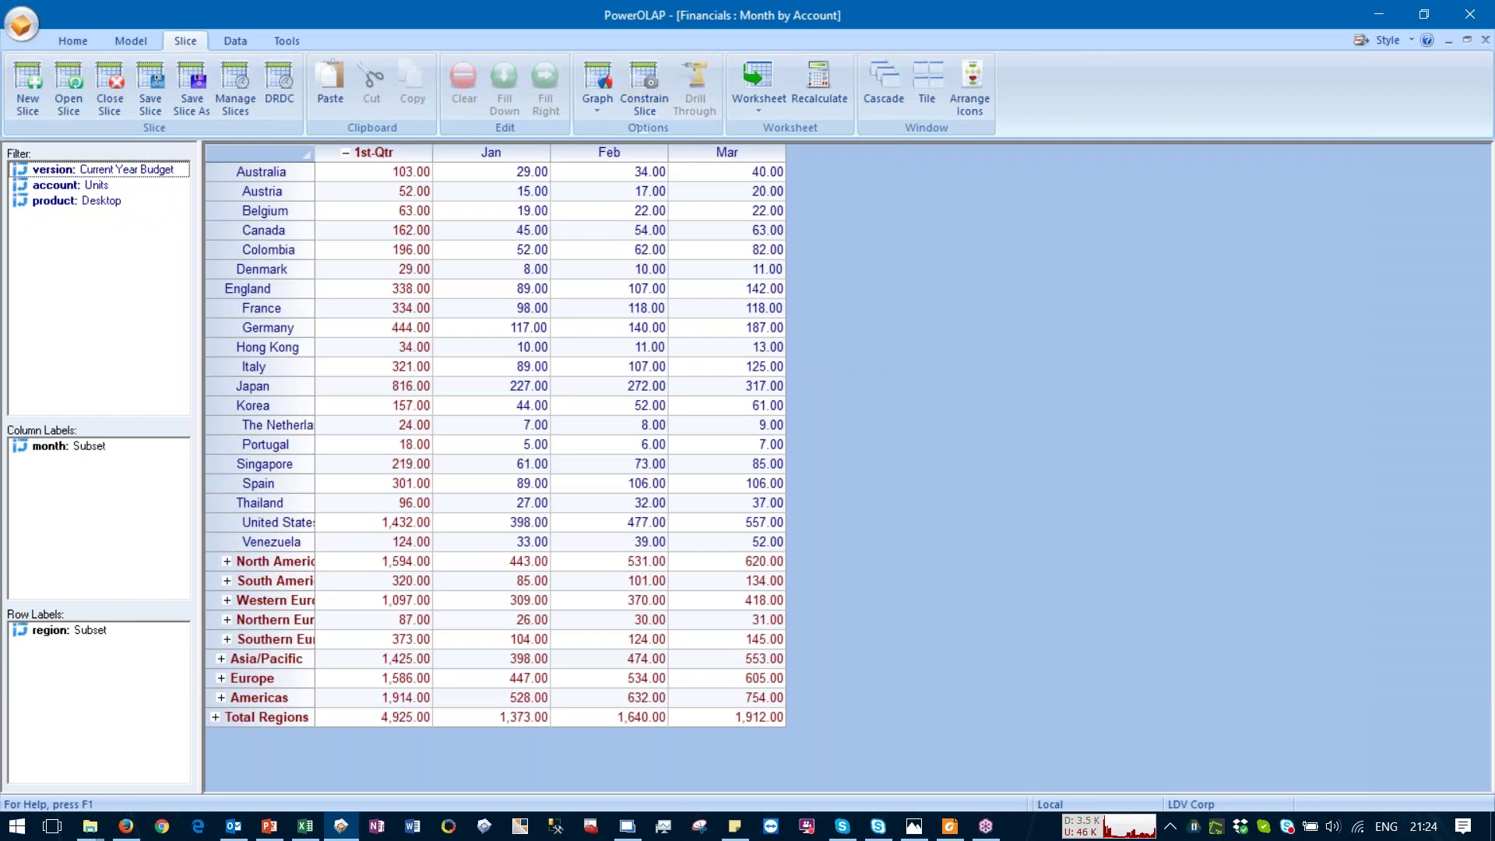
pyautogui.click(263, 562)
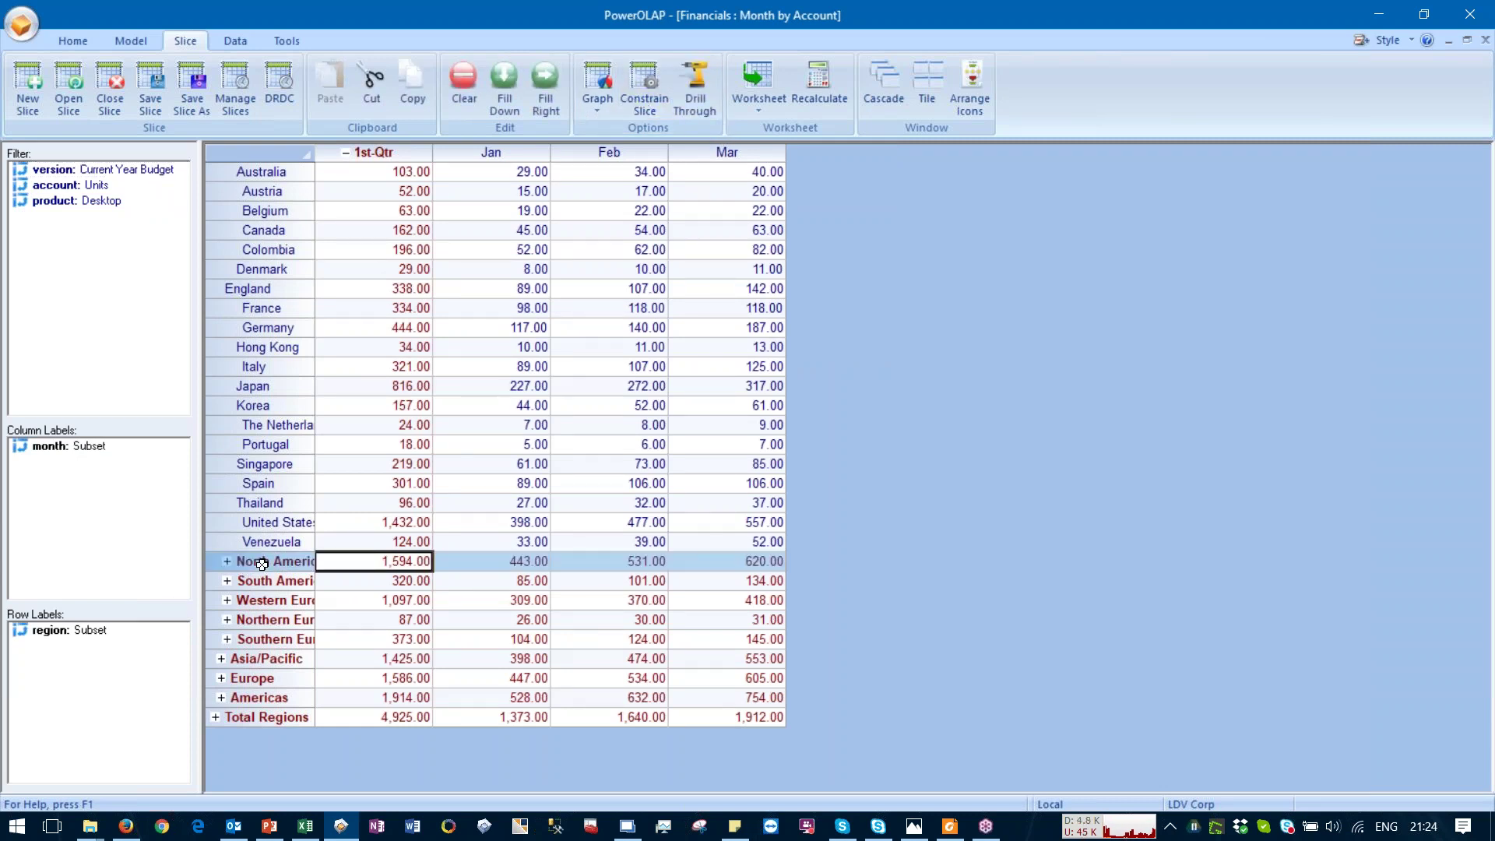
pyautogui.keyDown('shift'); pyautogui.click(270, 718); pyautogui.keyUp('shift')
pyautogui.rightClick(266, 639)
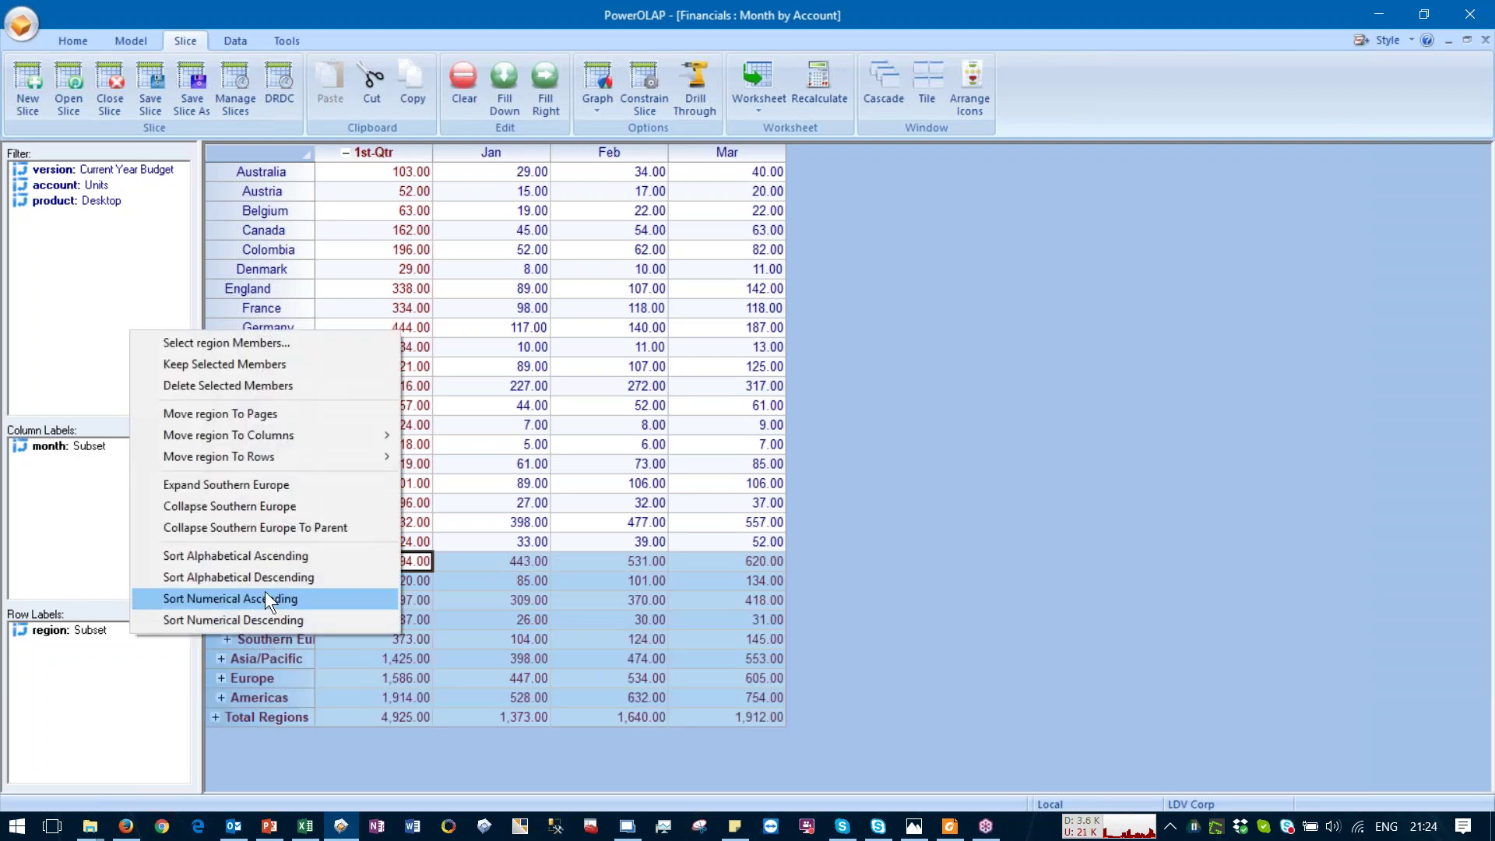
pyautogui.click(212, 386)
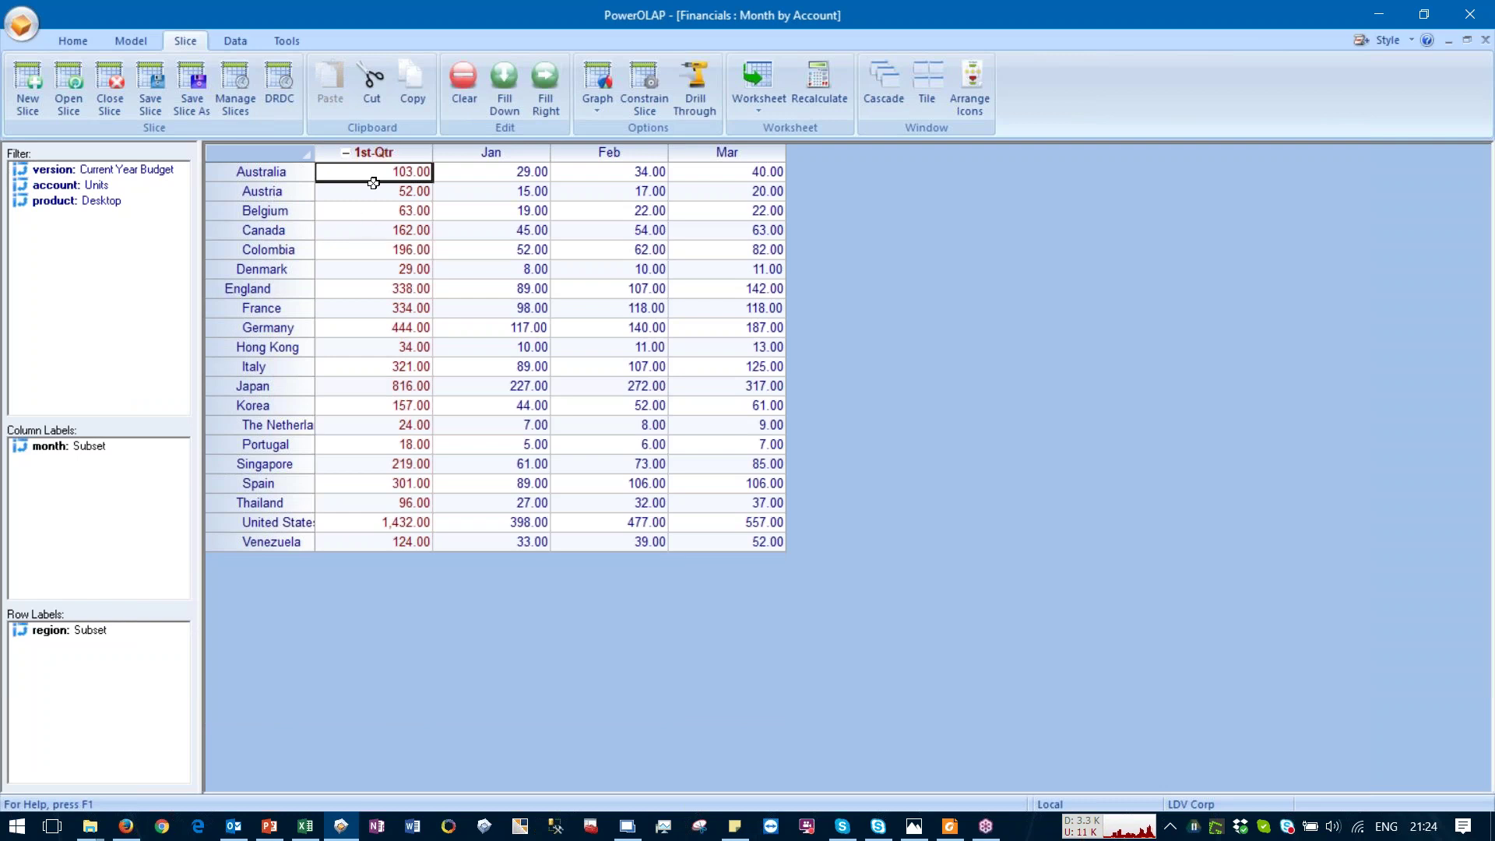
# Step: Set the account filter to Revenues
pyautogui.click(103, 187)
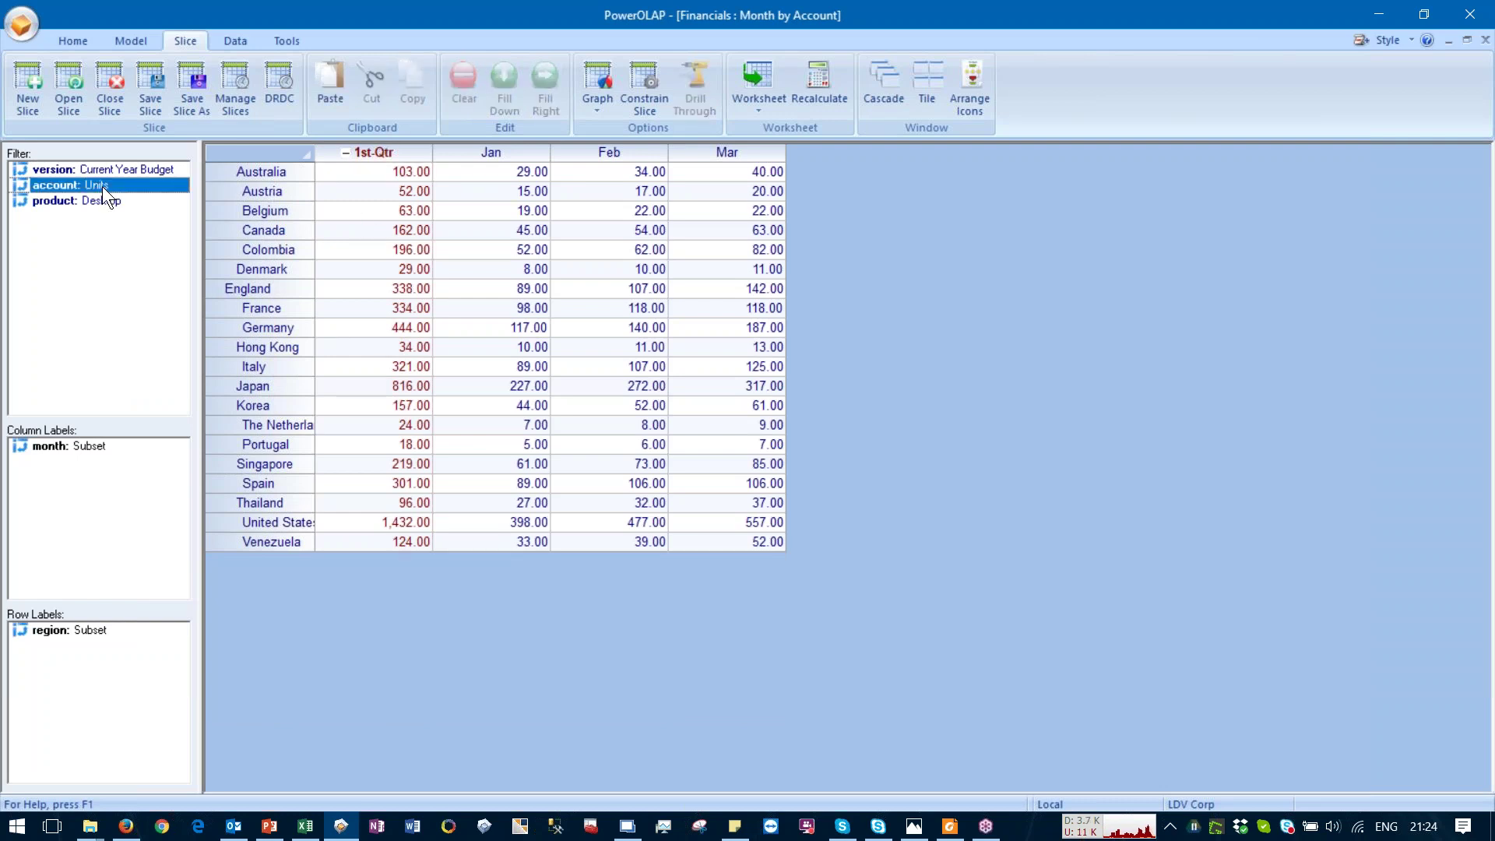
pyautogui.doubleClick(103, 187)
pyautogui.click(818, 284)
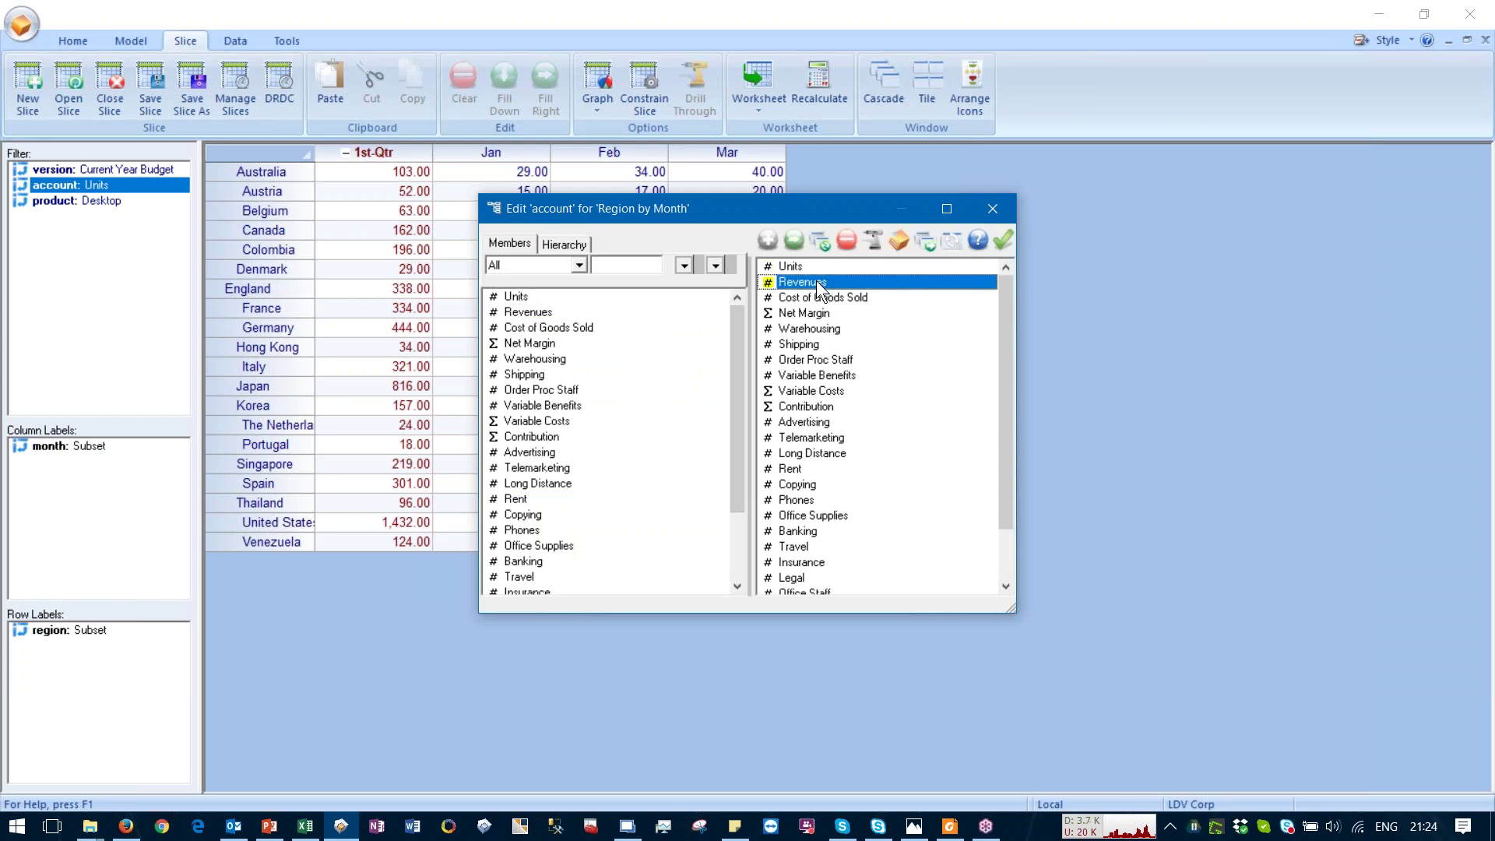
pyautogui.click(1005, 239)
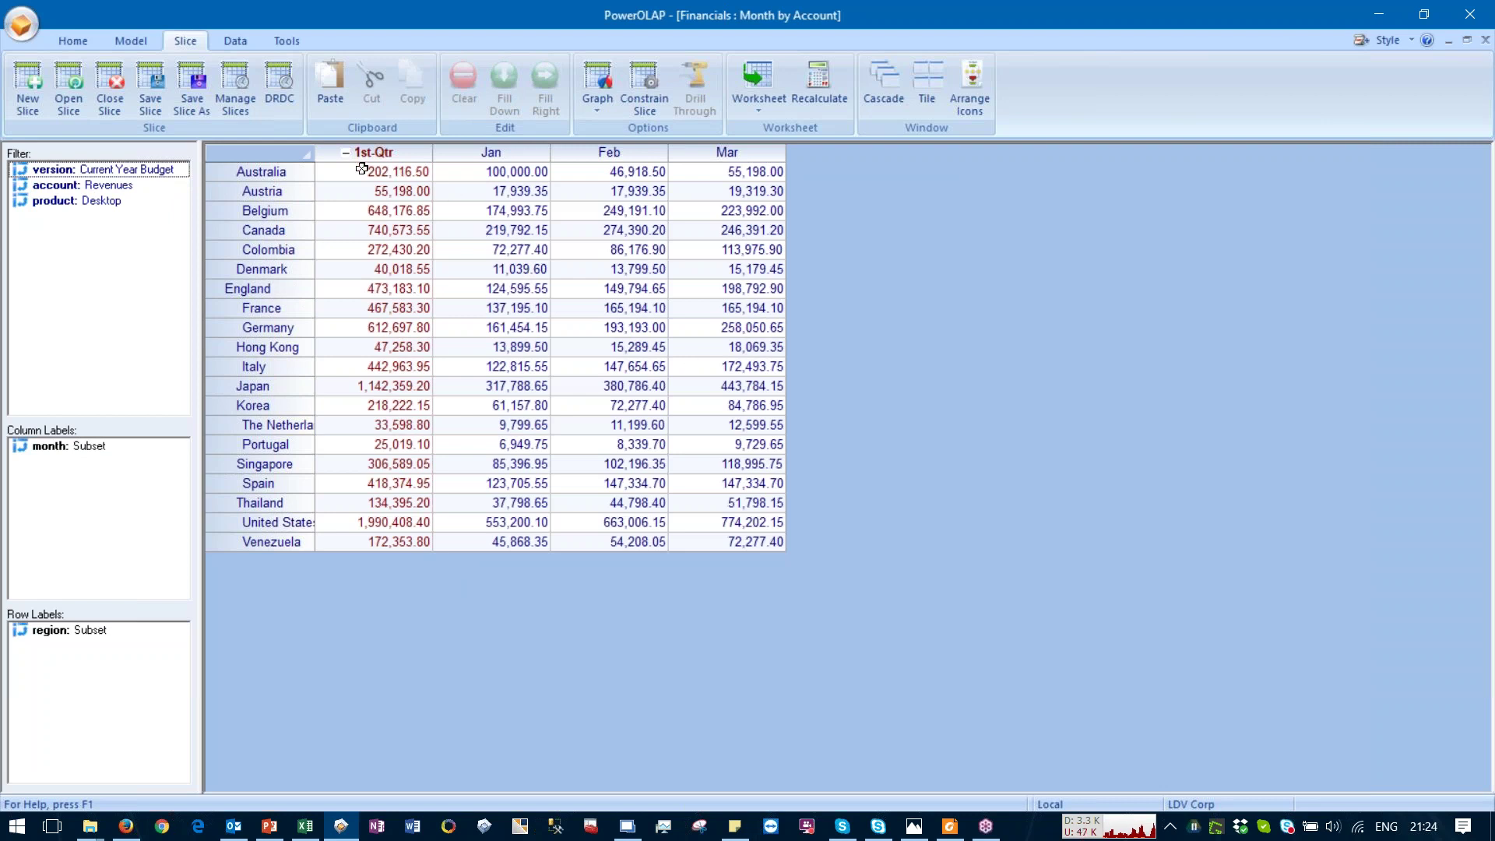
# Step: Stop hiding empty rows and constrain the slice rows to "1st-Qtr" TOP 5
pyautogui.click(642, 82)
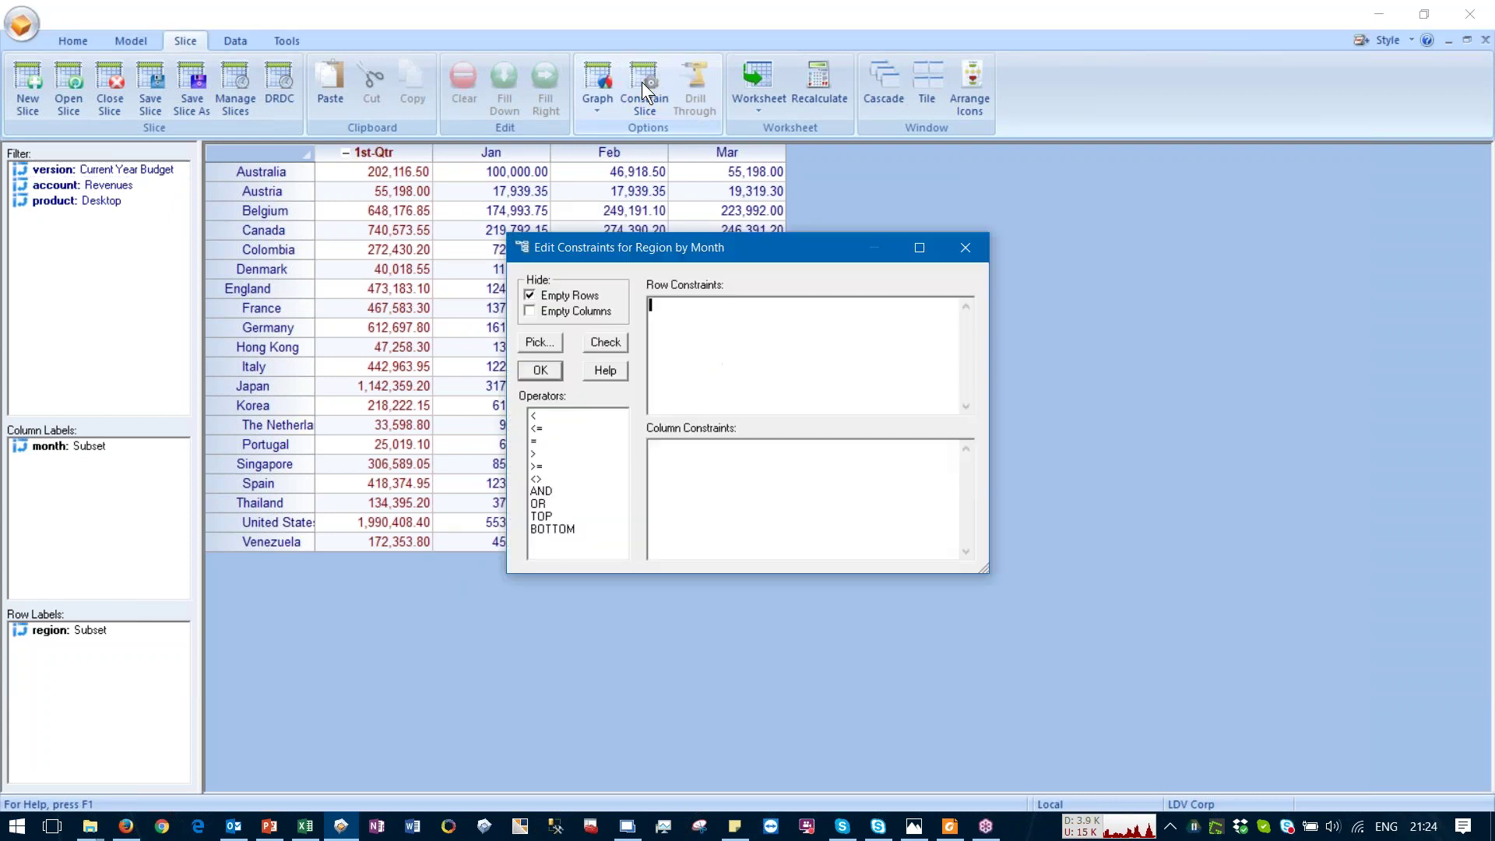
pyautogui.click(530, 296)
pyautogui.click(680, 315)
pyautogui.click(538, 341)
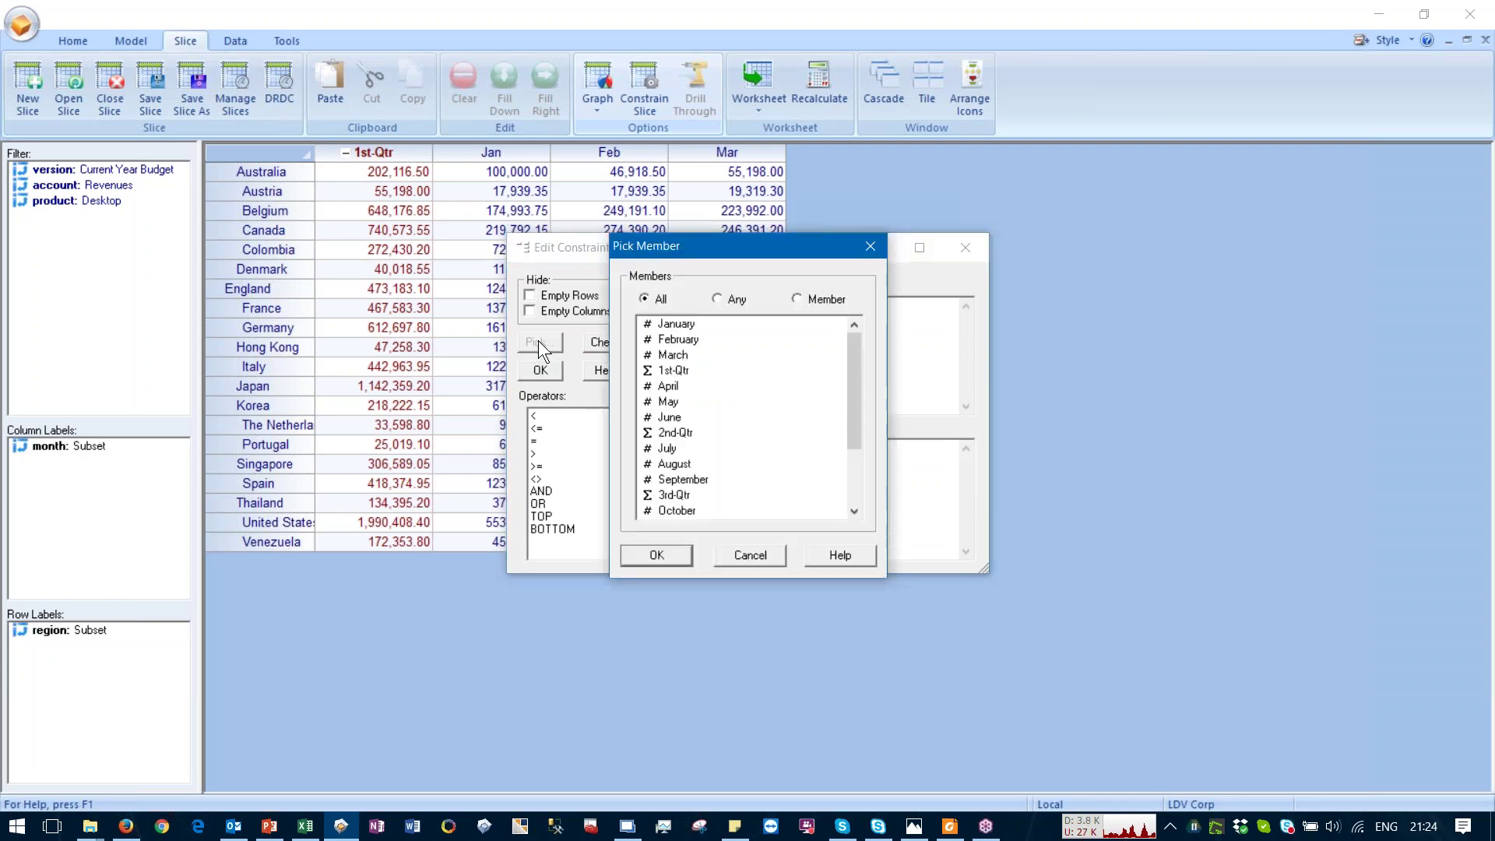
pyautogui.click(680, 372)
pyautogui.click(668, 549)
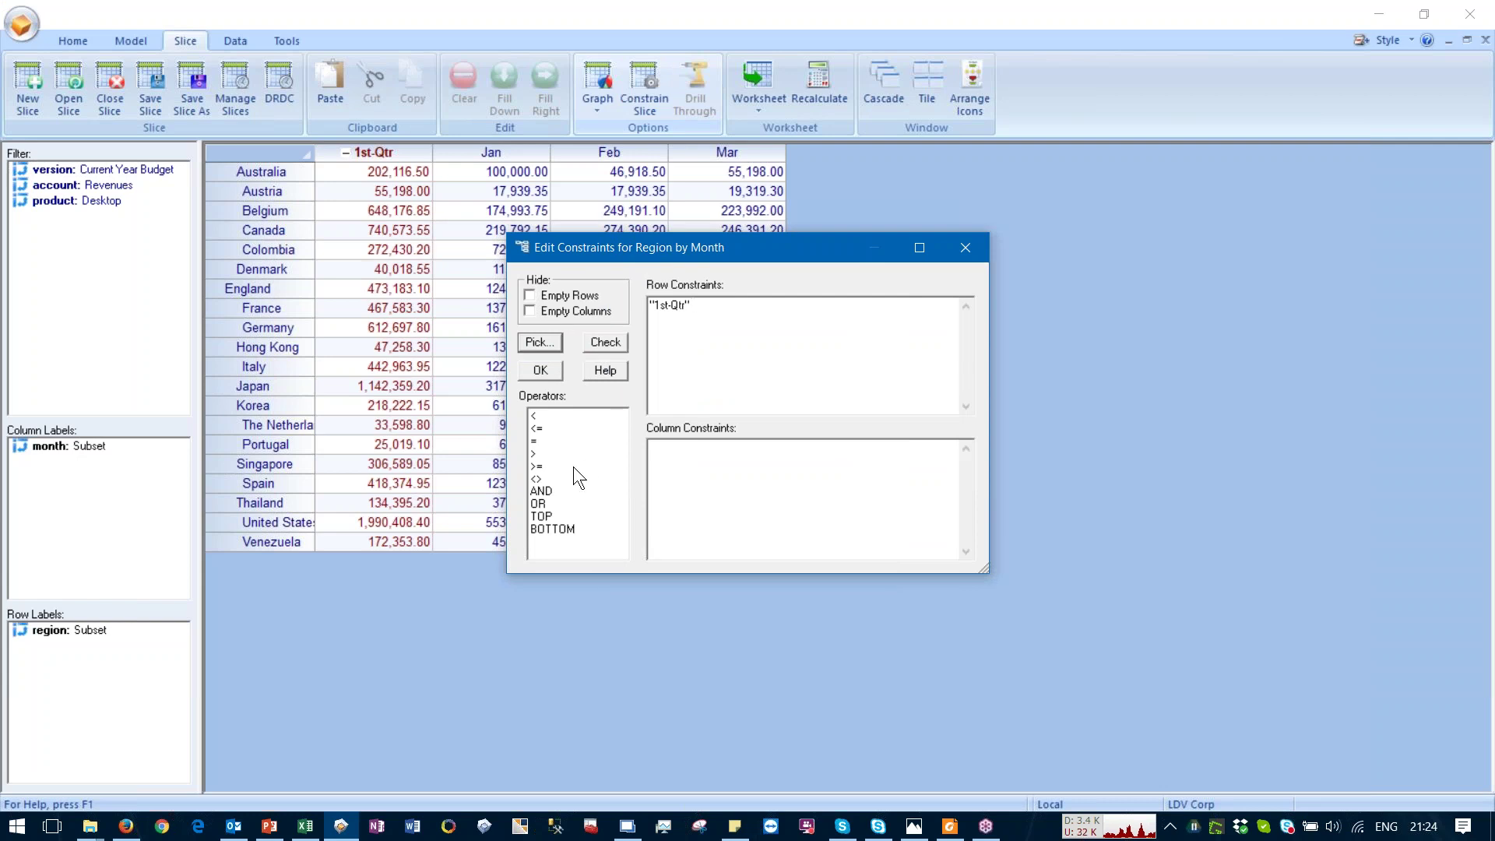
pyautogui.doubleClick(547, 516)
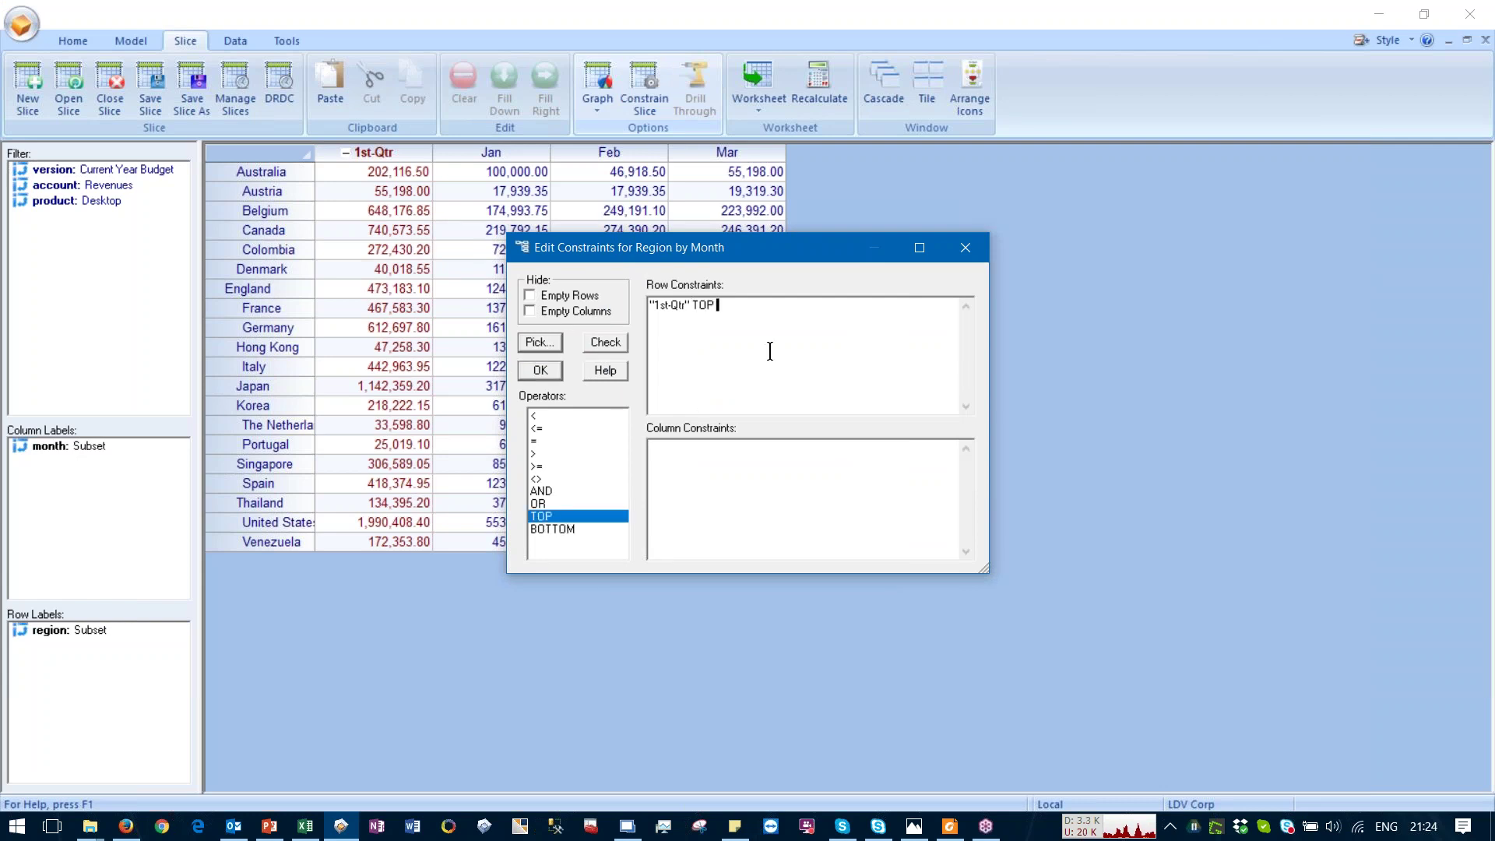
pyautogui.write('5')
pyautogui.click(540, 370)
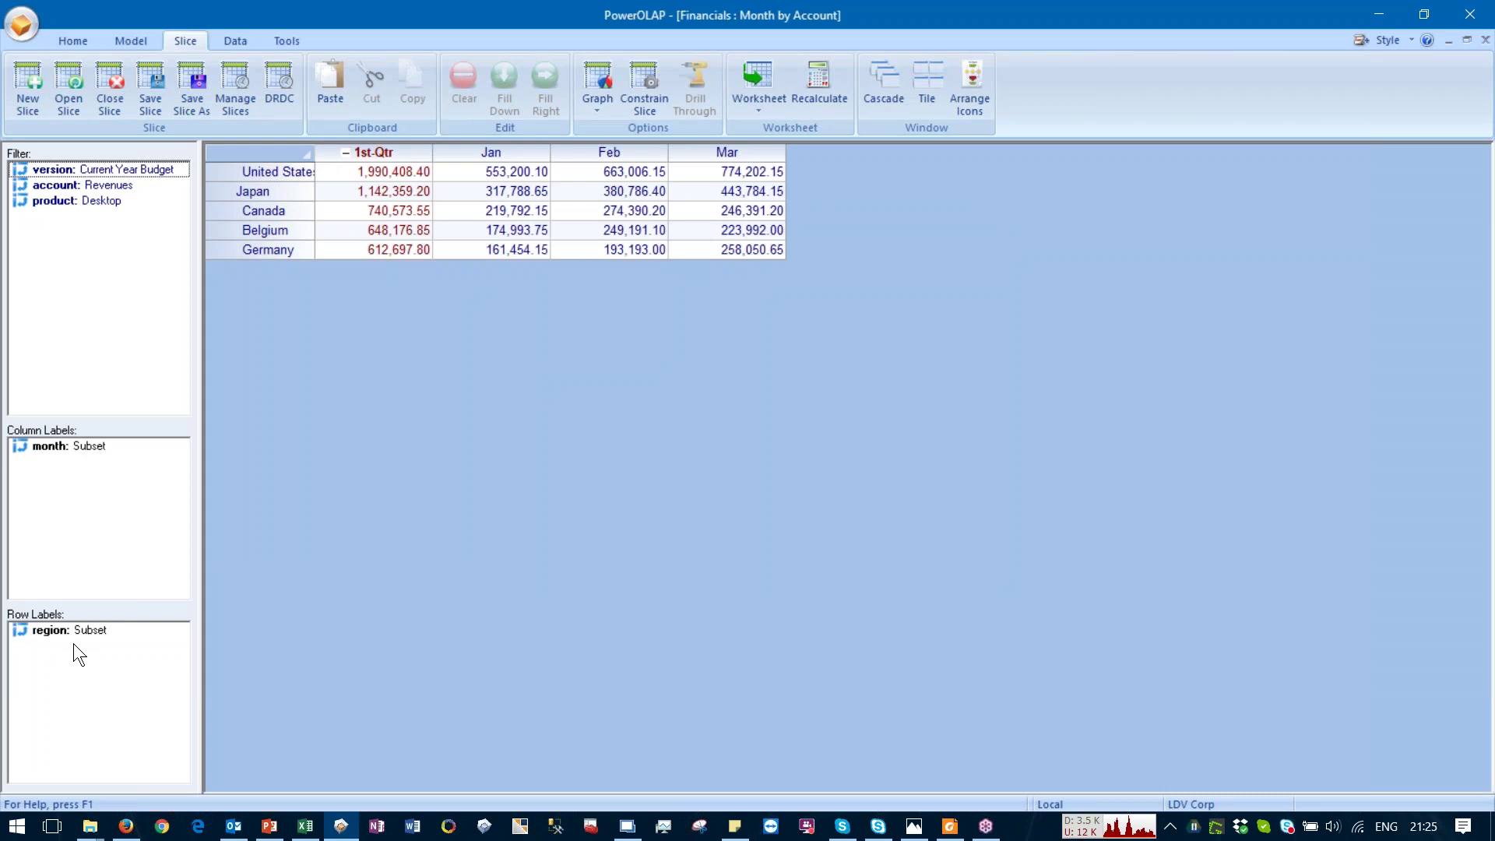
# Step: Swap region back into the filter and product into the rows, and clear the "1st-Qtr" TOP 5 row constraint
pyautogui.moveTo(54, 630); pyautogui.dragTo(99, 690)
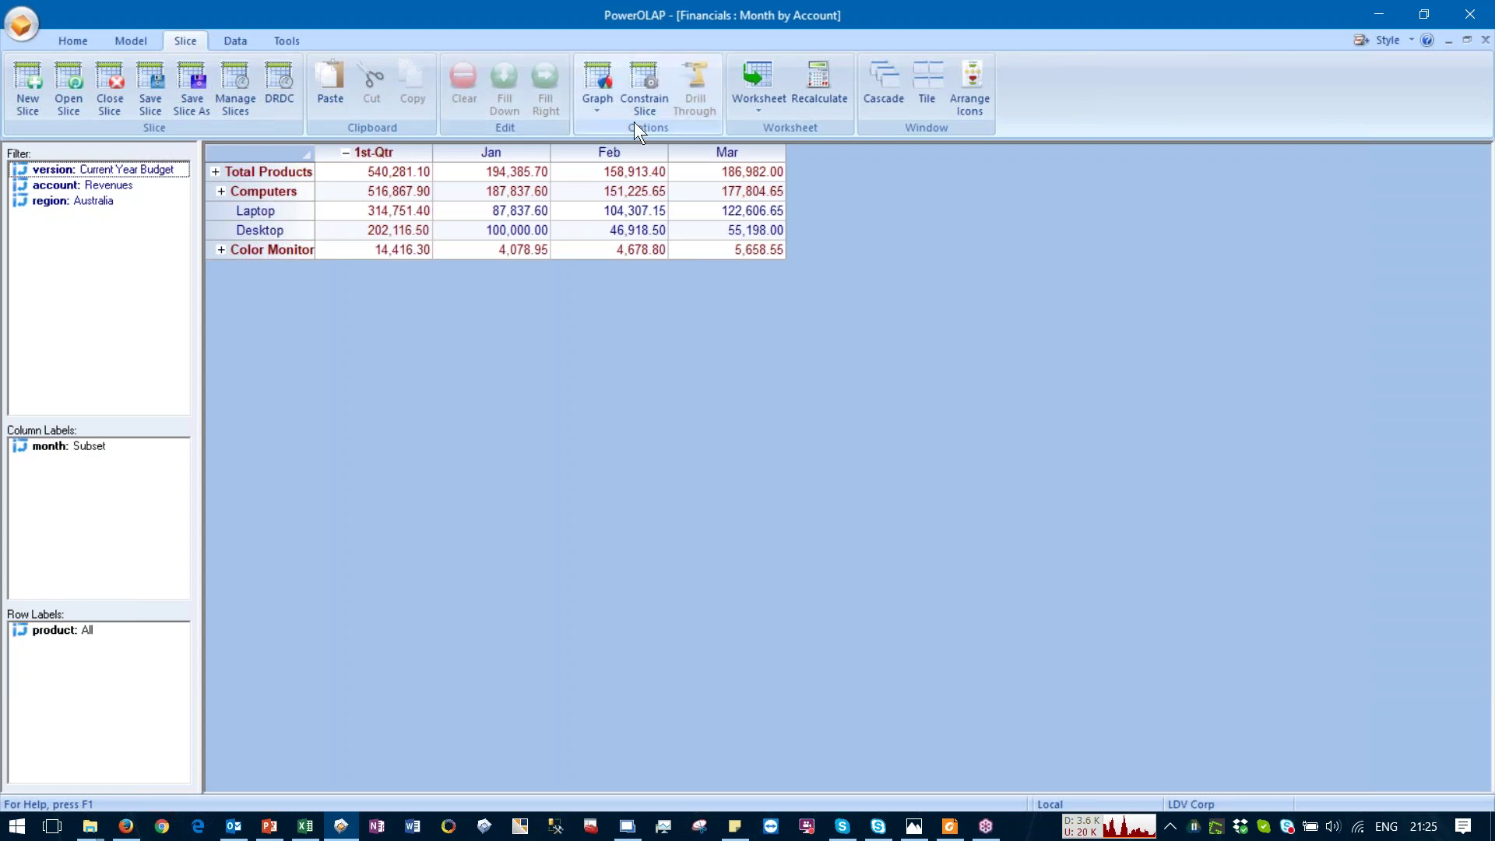
pyautogui.click(640, 84)
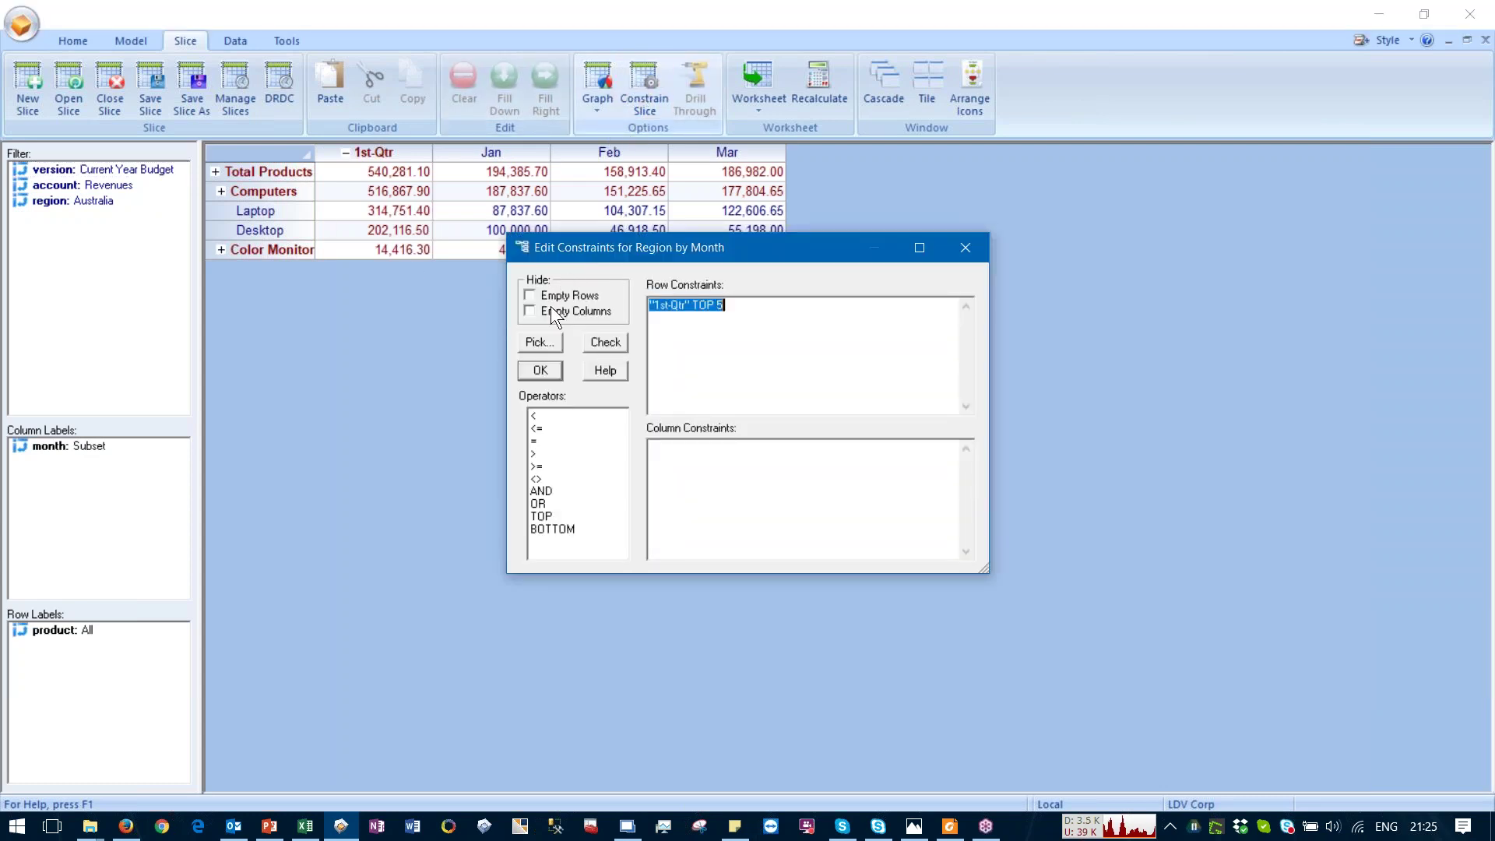
pyautogui.press('Delete')
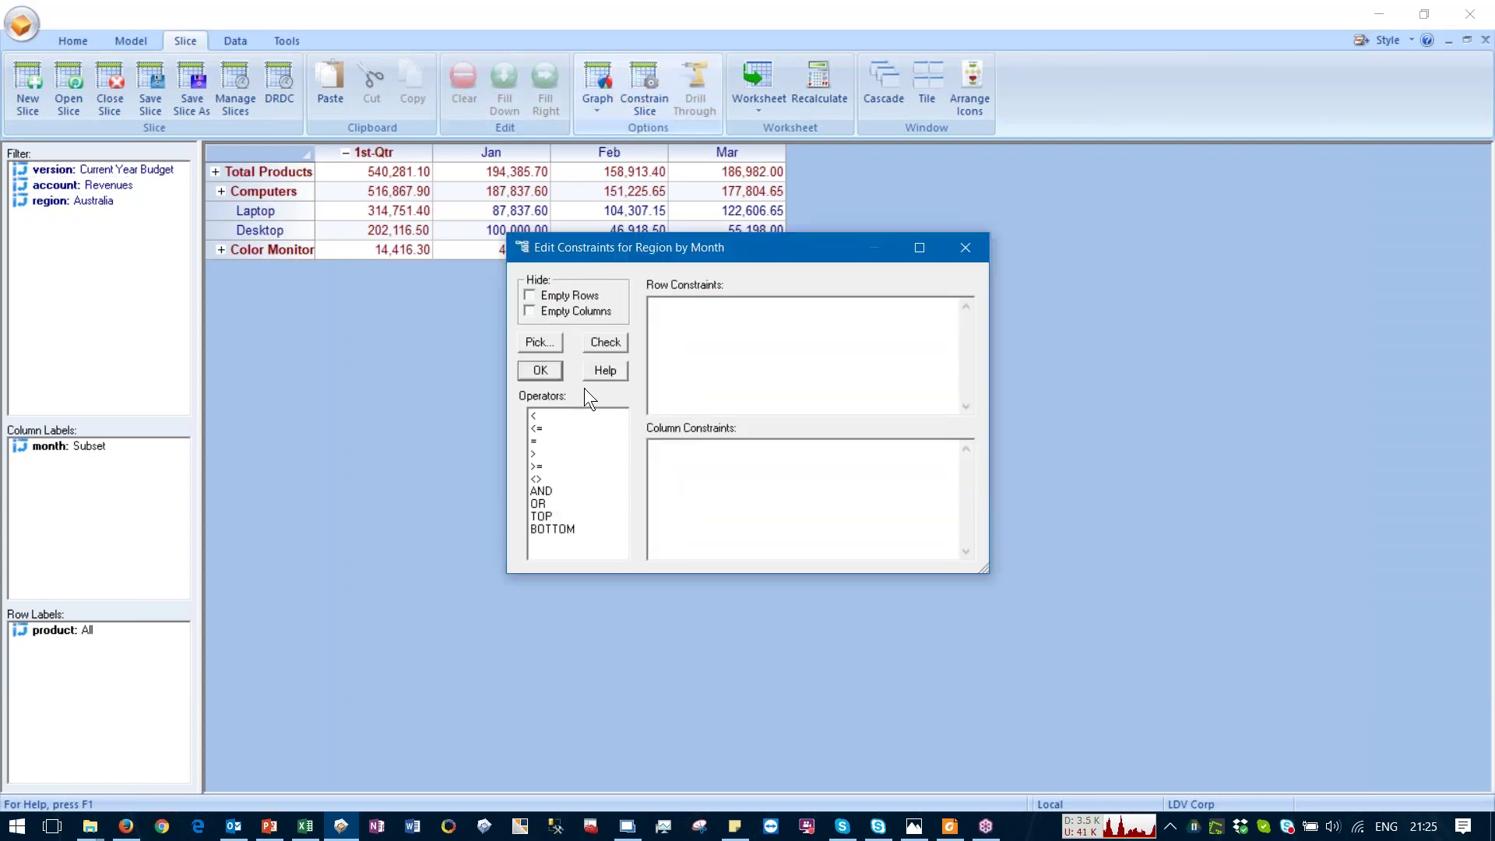
pyautogui.click(539, 372)
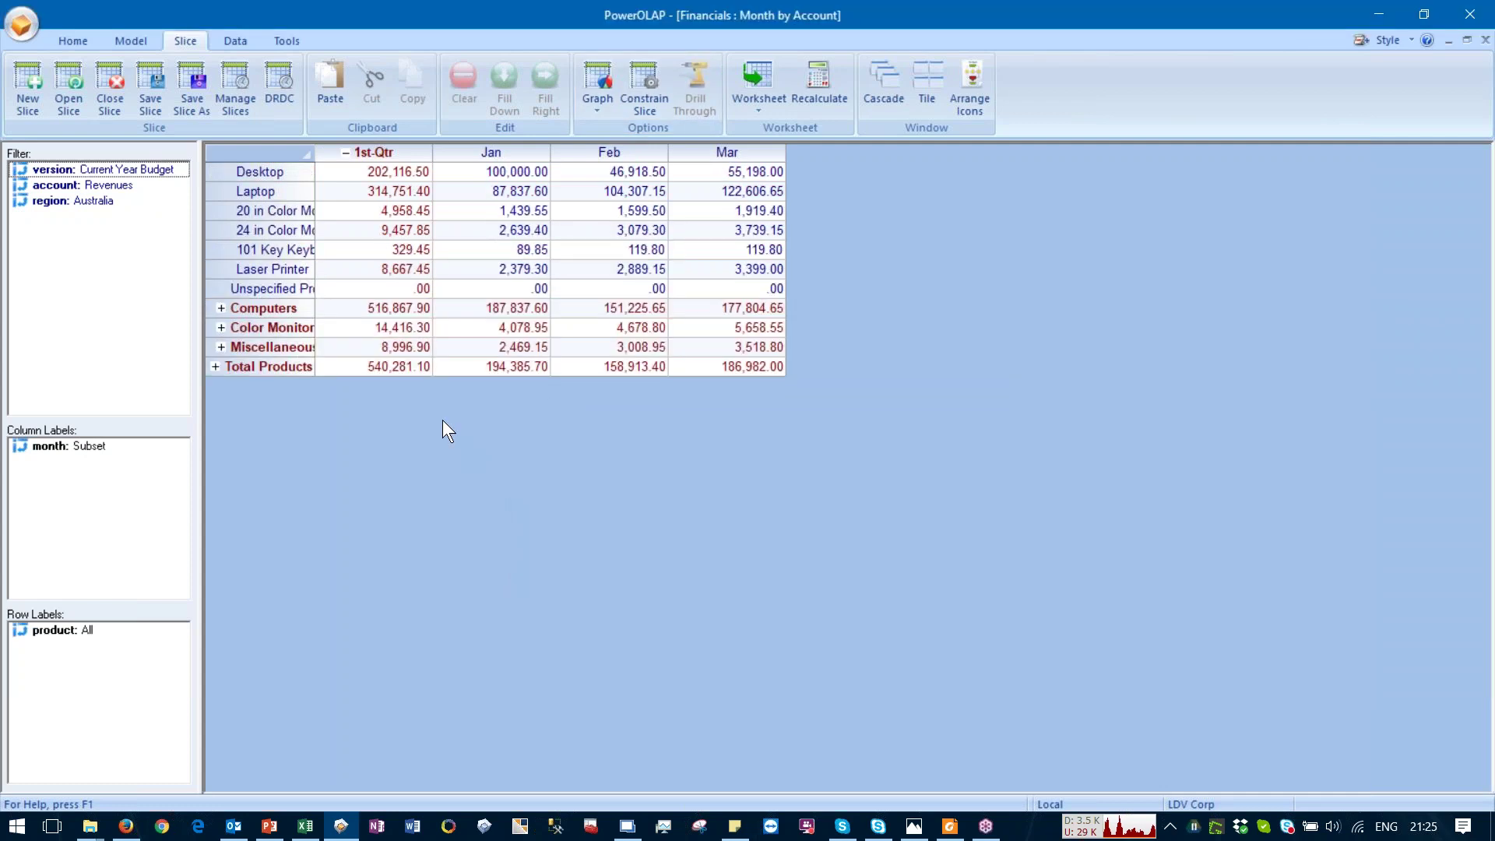
# Step: Reorder the month column members so that 1st-Qtr comes after March, and apply the change to the slice
pyautogui.doubleClick(96, 444)
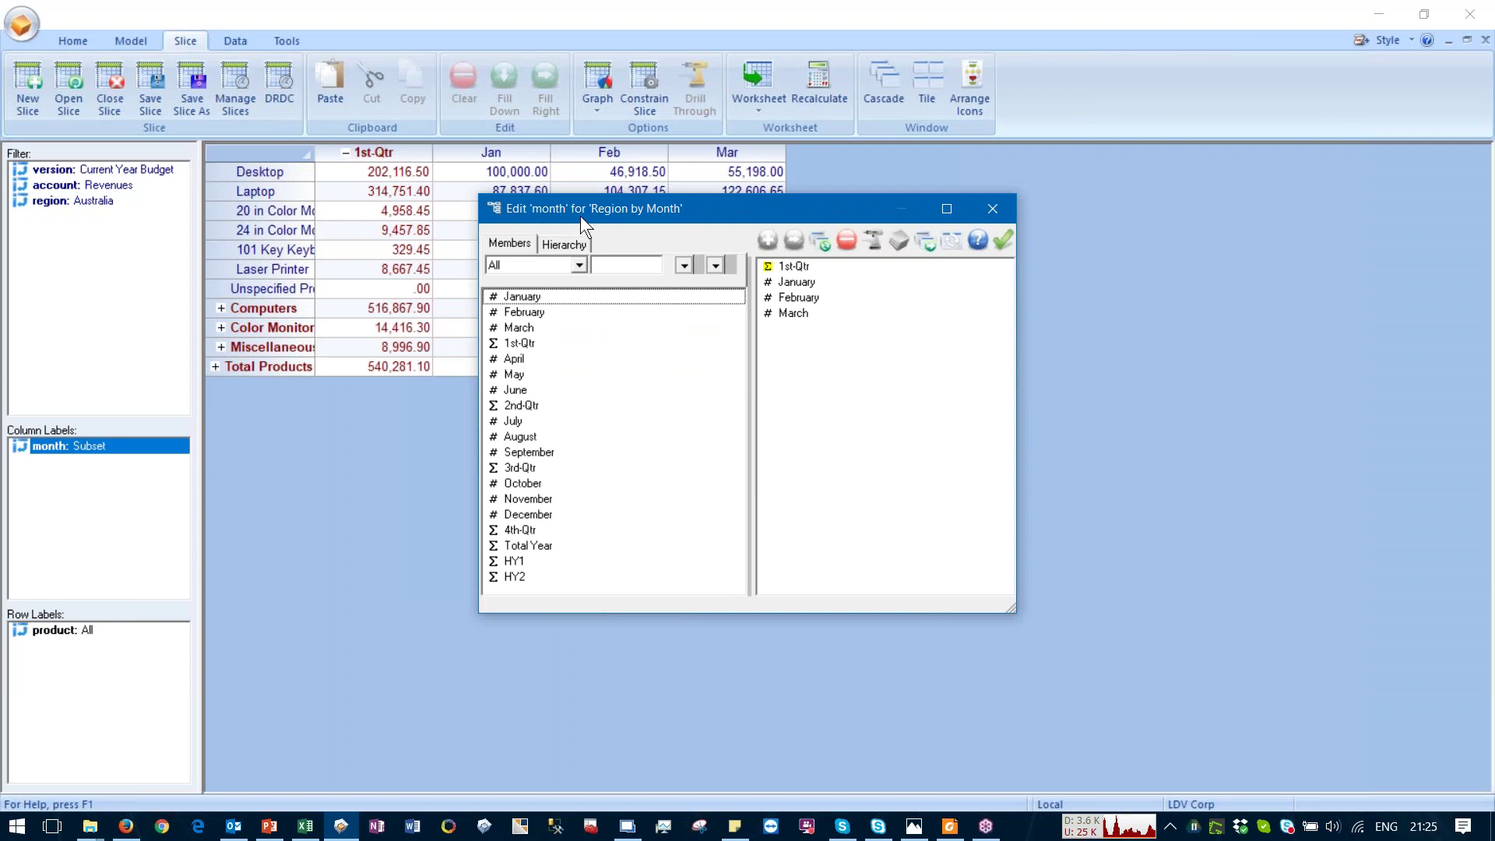
pyautogui.moveTo(577, 212); pyautogui.dragTo(567, 291)
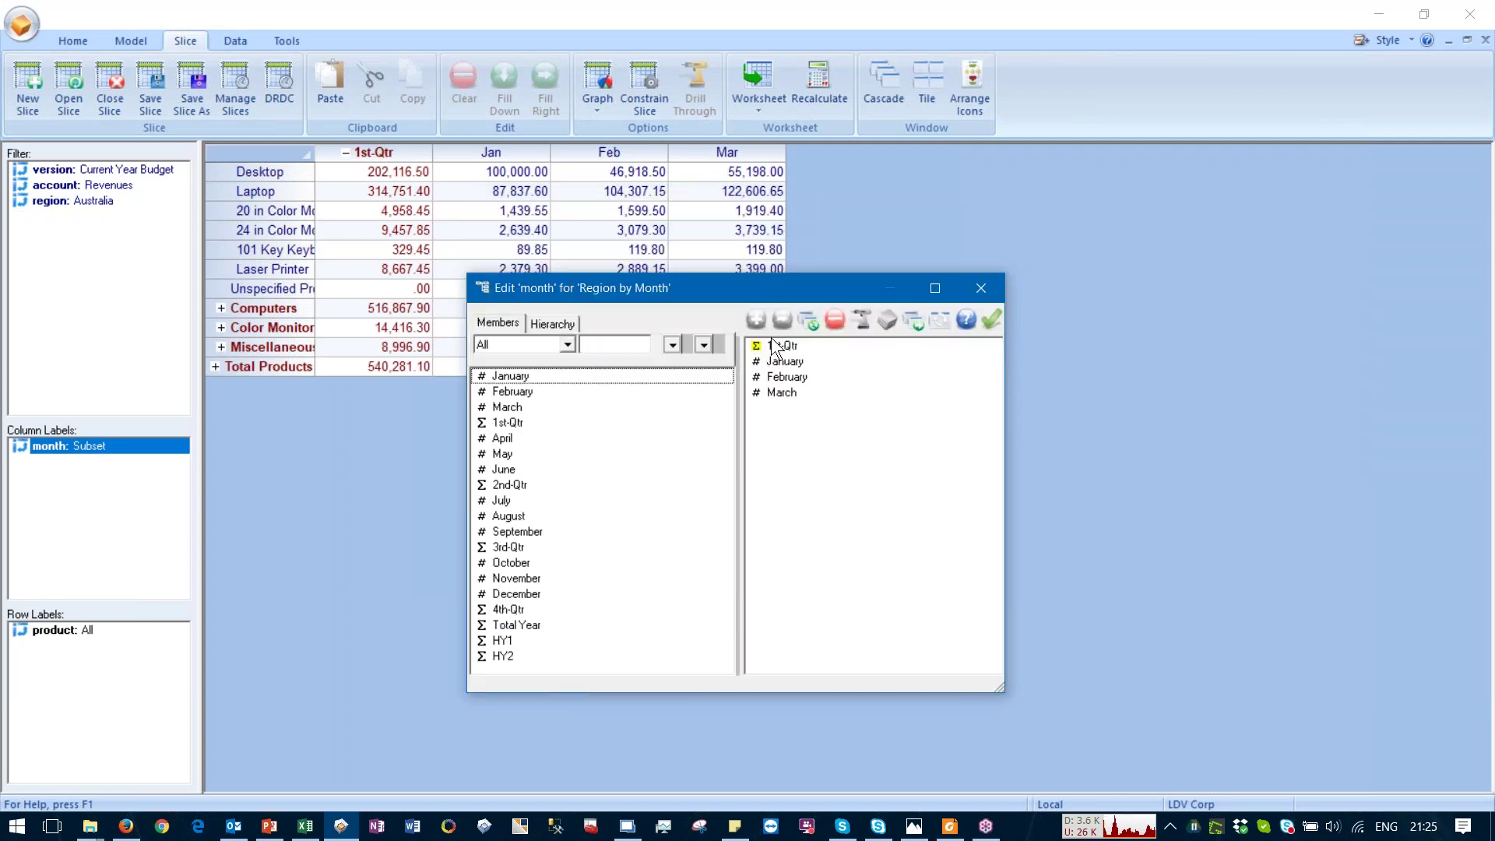
pyautogui.moveTo(767, 346); pyautogui.dragTo(771, 405)
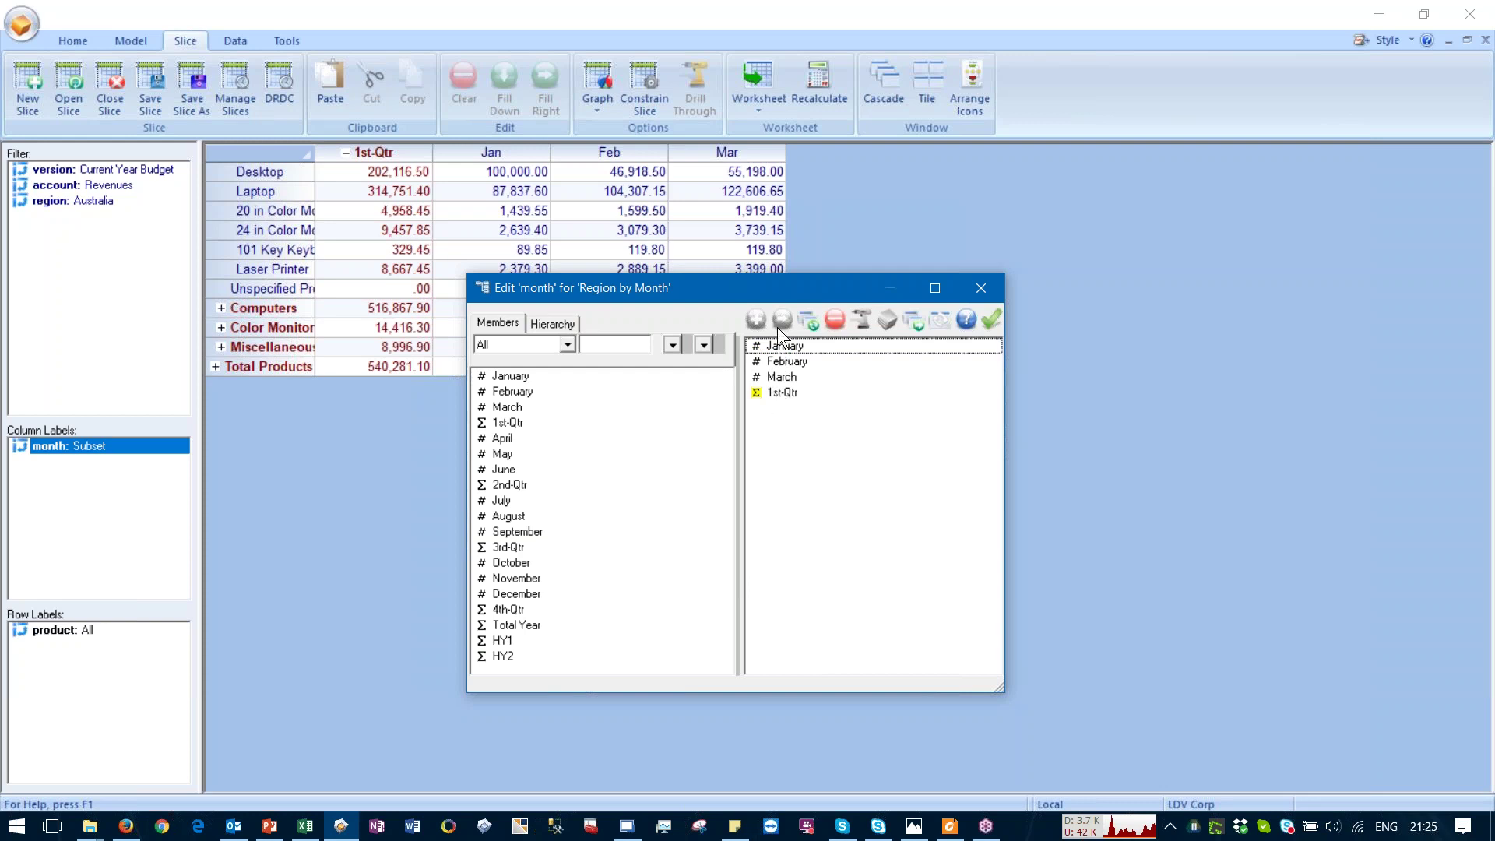
pyautogui.click(994, 316)
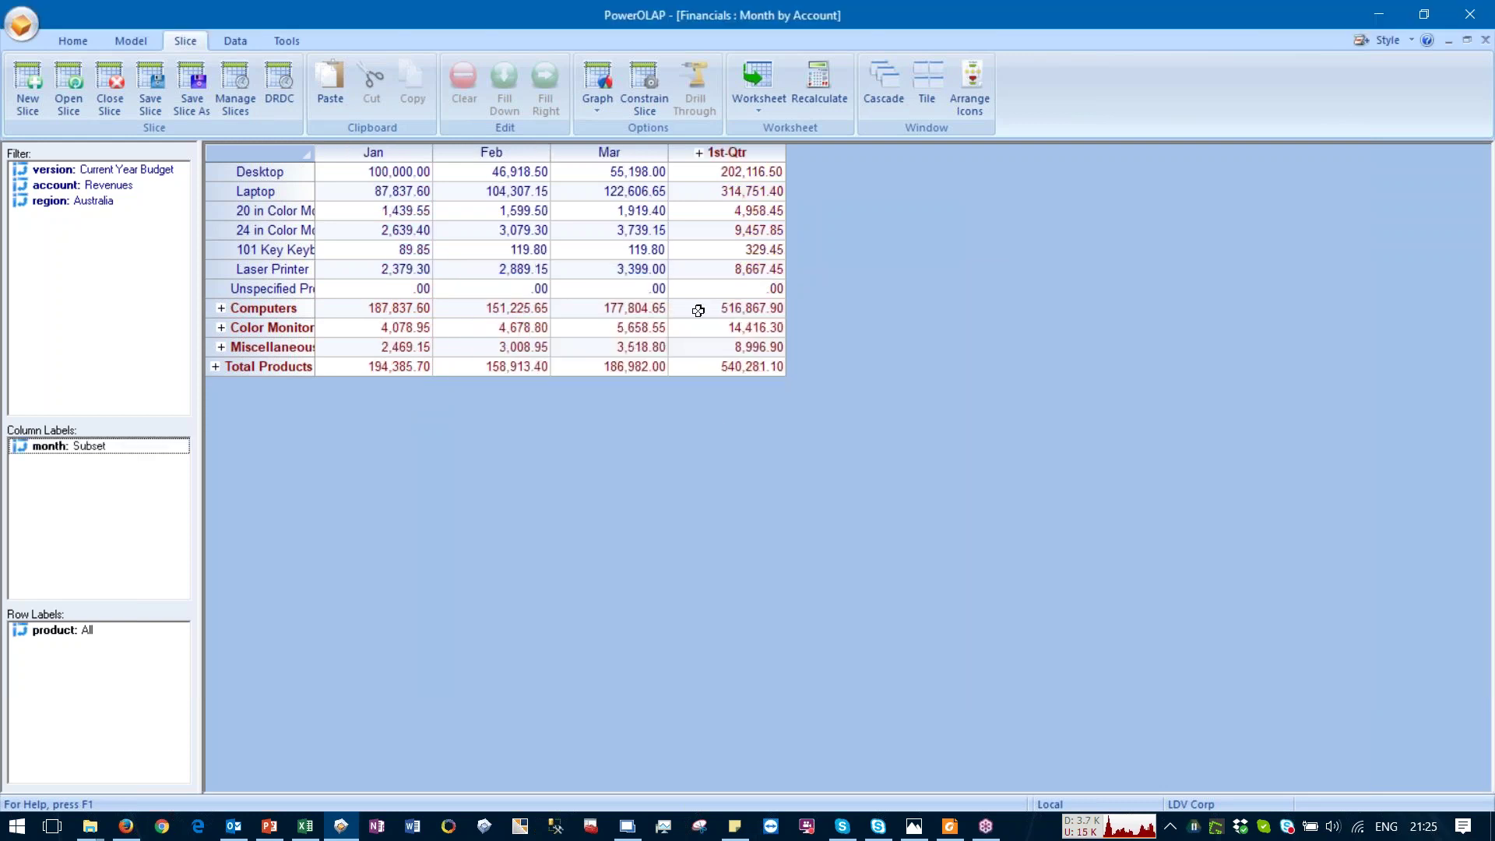
# Step: Reorder the product members to put Computers after Laptop, Color Monitors after 24 in Color Monitor and Miscellaneous after Laser Printer
pyautogui.doubleClick(46, 629)
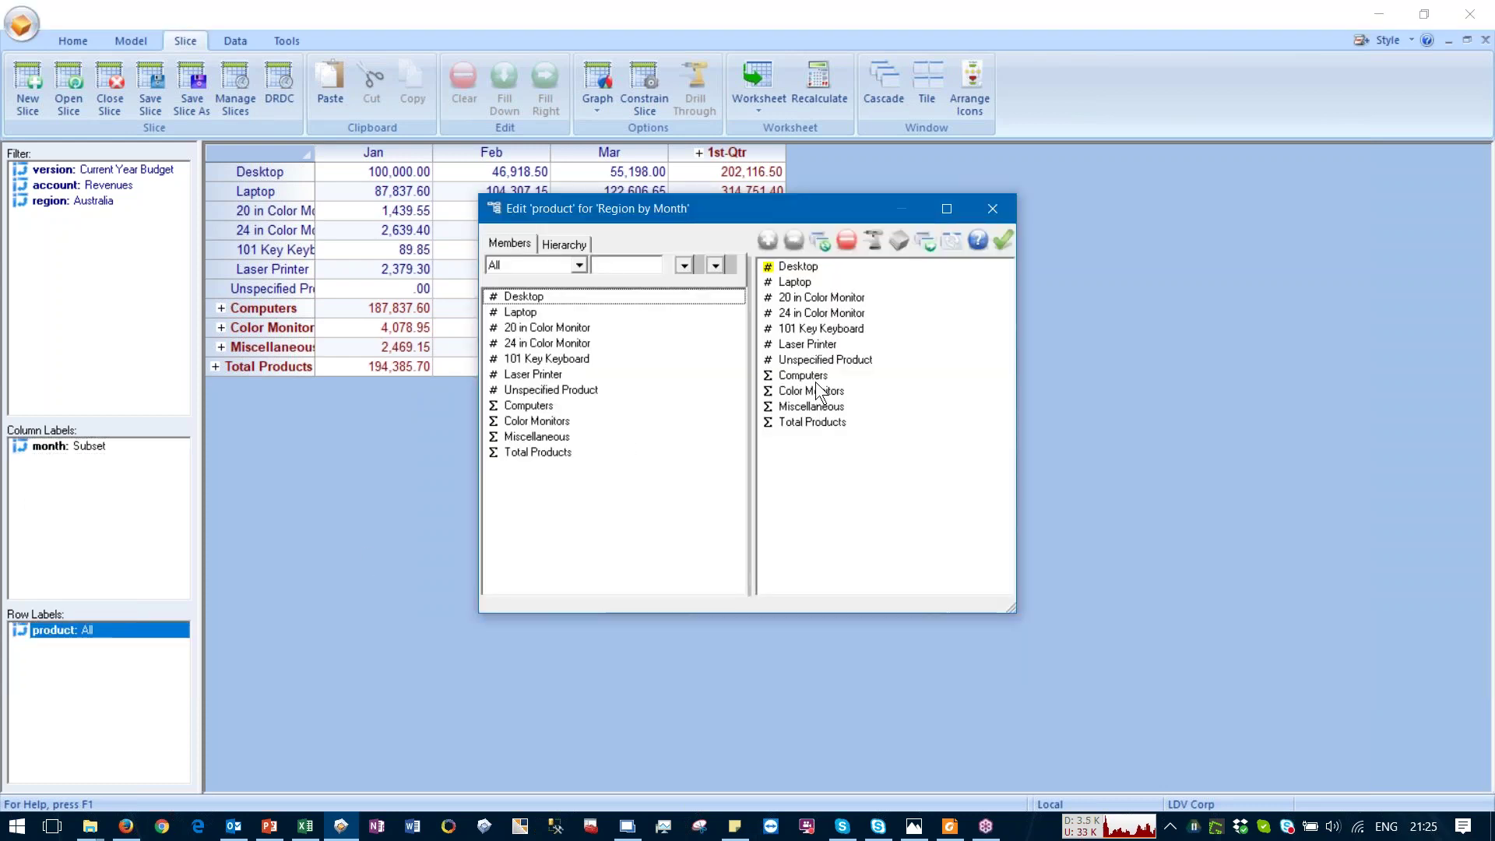
pyautogui.moveTo(814, 380); pyautogui.dragTo(794, 298)
pyautogui.moveTo(806, 394); pyautogui.dragTo(802, 341)
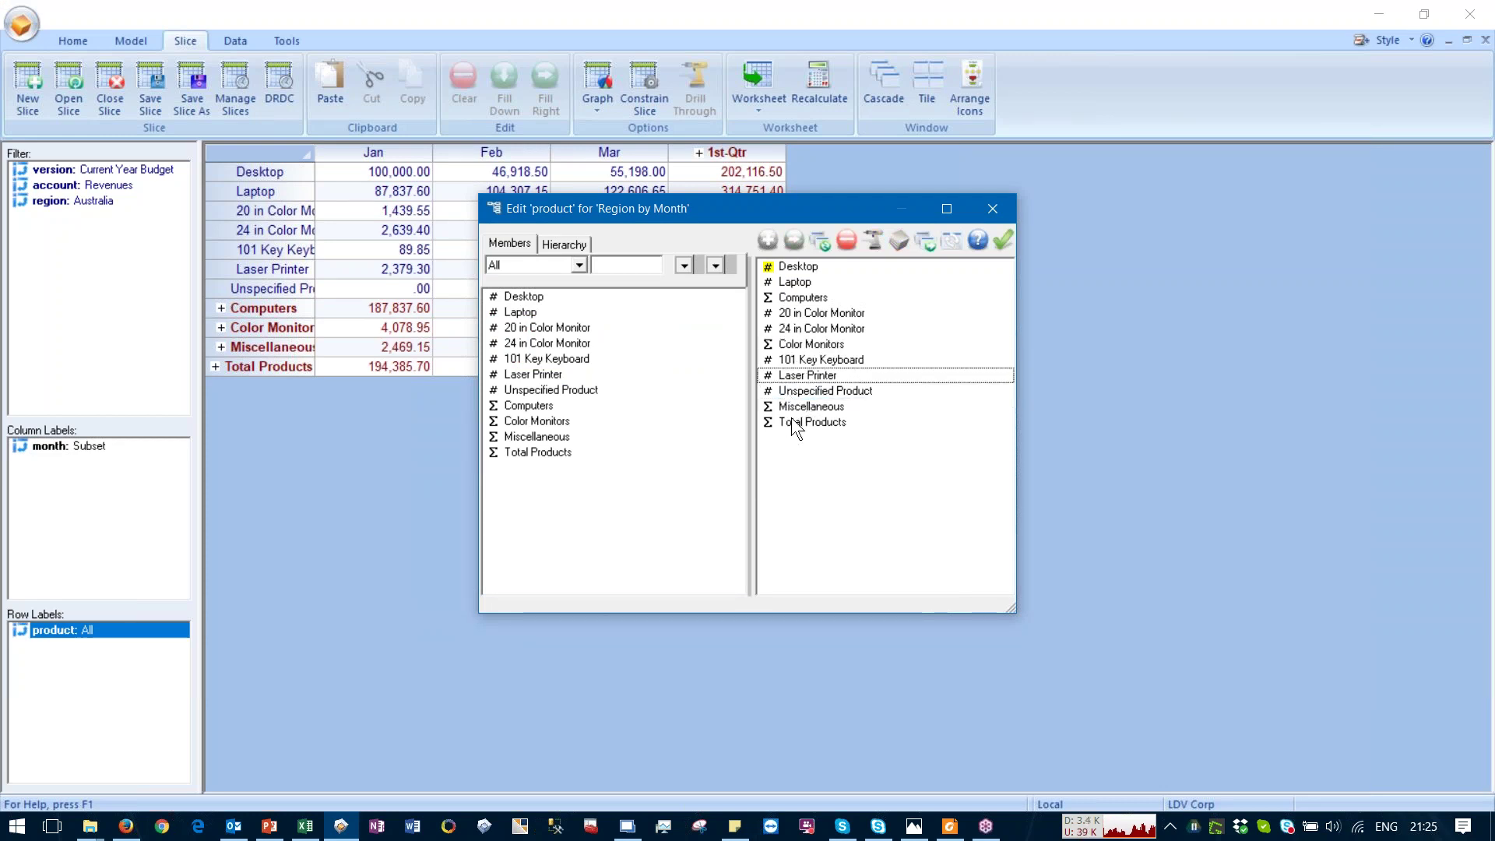
pyautogui.moveTo(802, 406); pyautogui.dragTo(802, 390)
pyautogui.click(1003, 239)
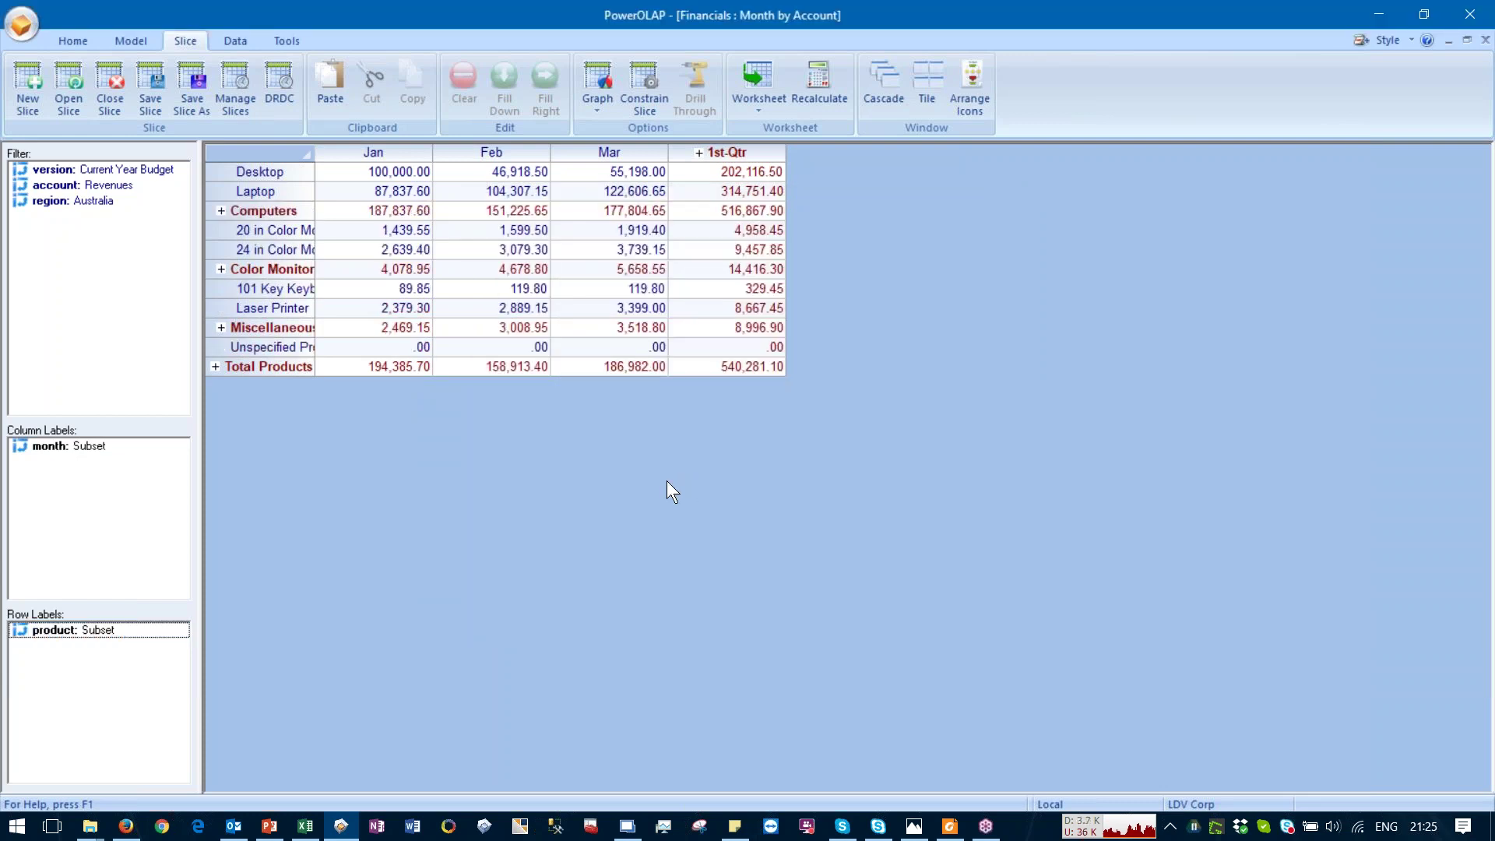
# Step: Save the current slice layout under the name "Product by Month"
pyautogui.click(195, 98)
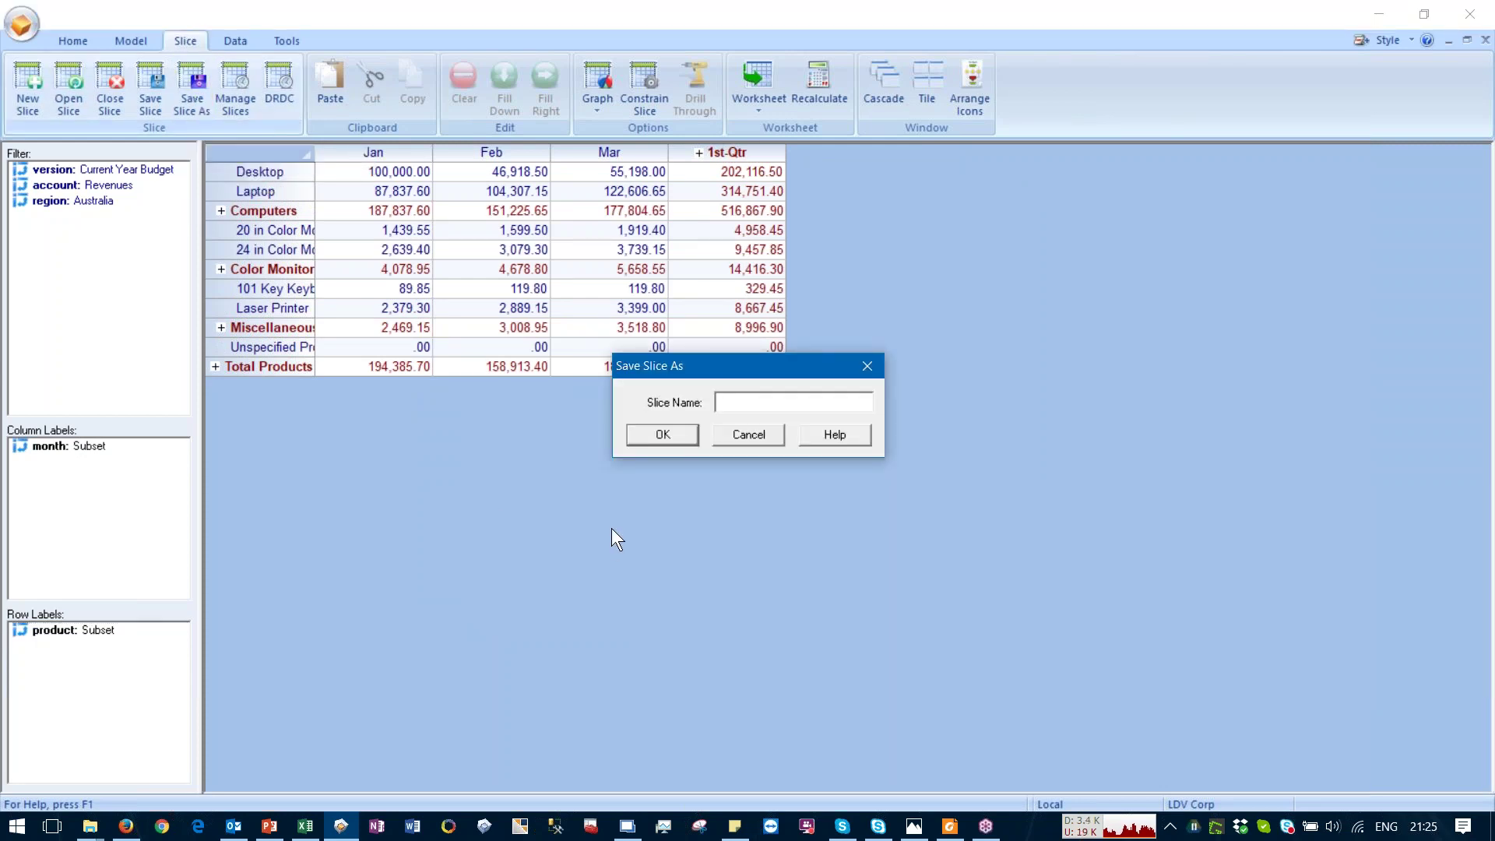
pyautogui.write('Product by Month')
pyautogui.click(644, 439)
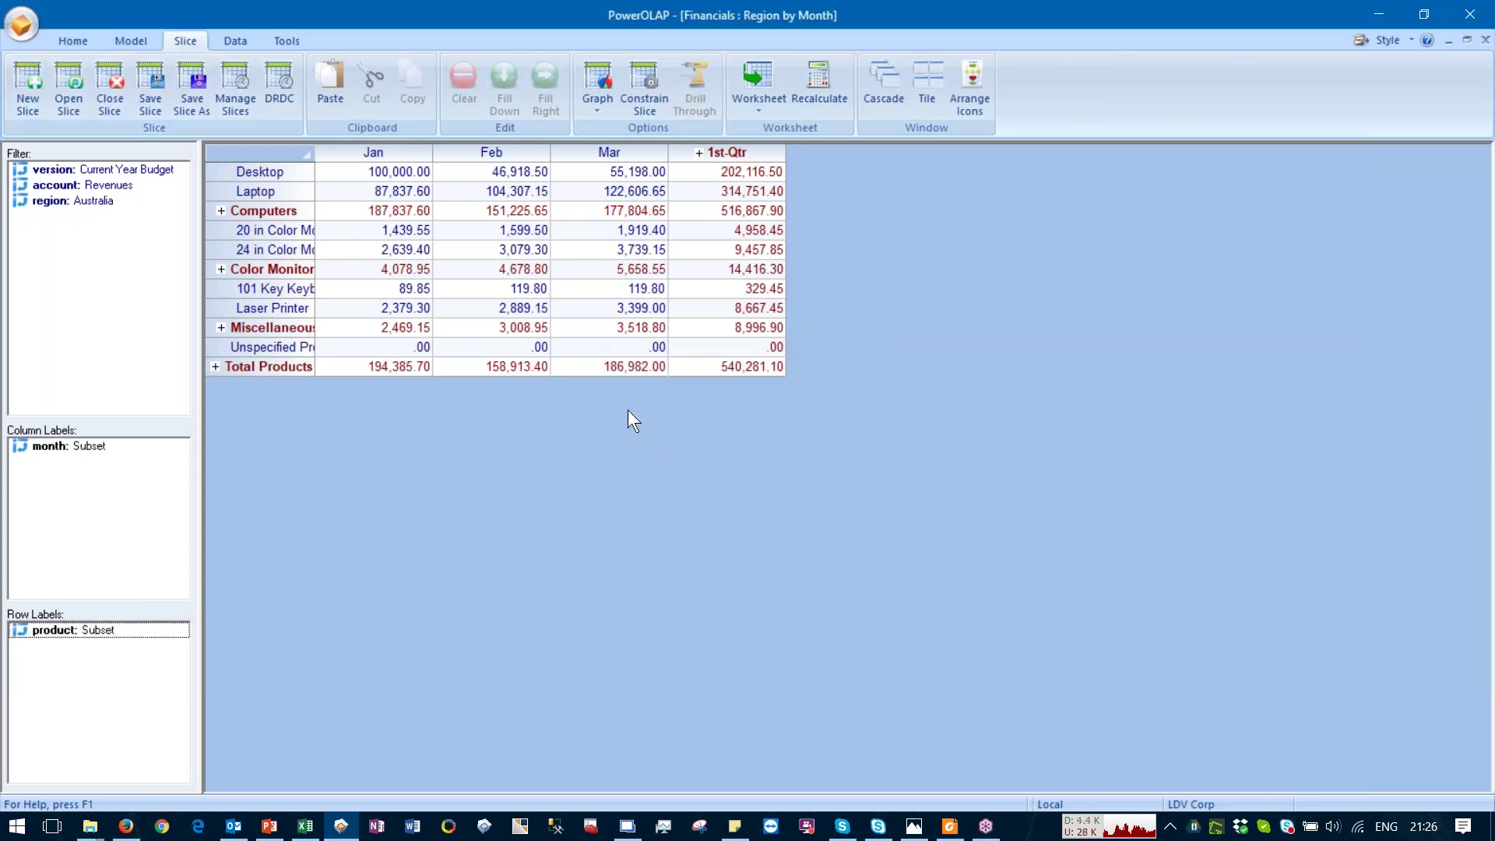
pyautogui.click(565, 250)
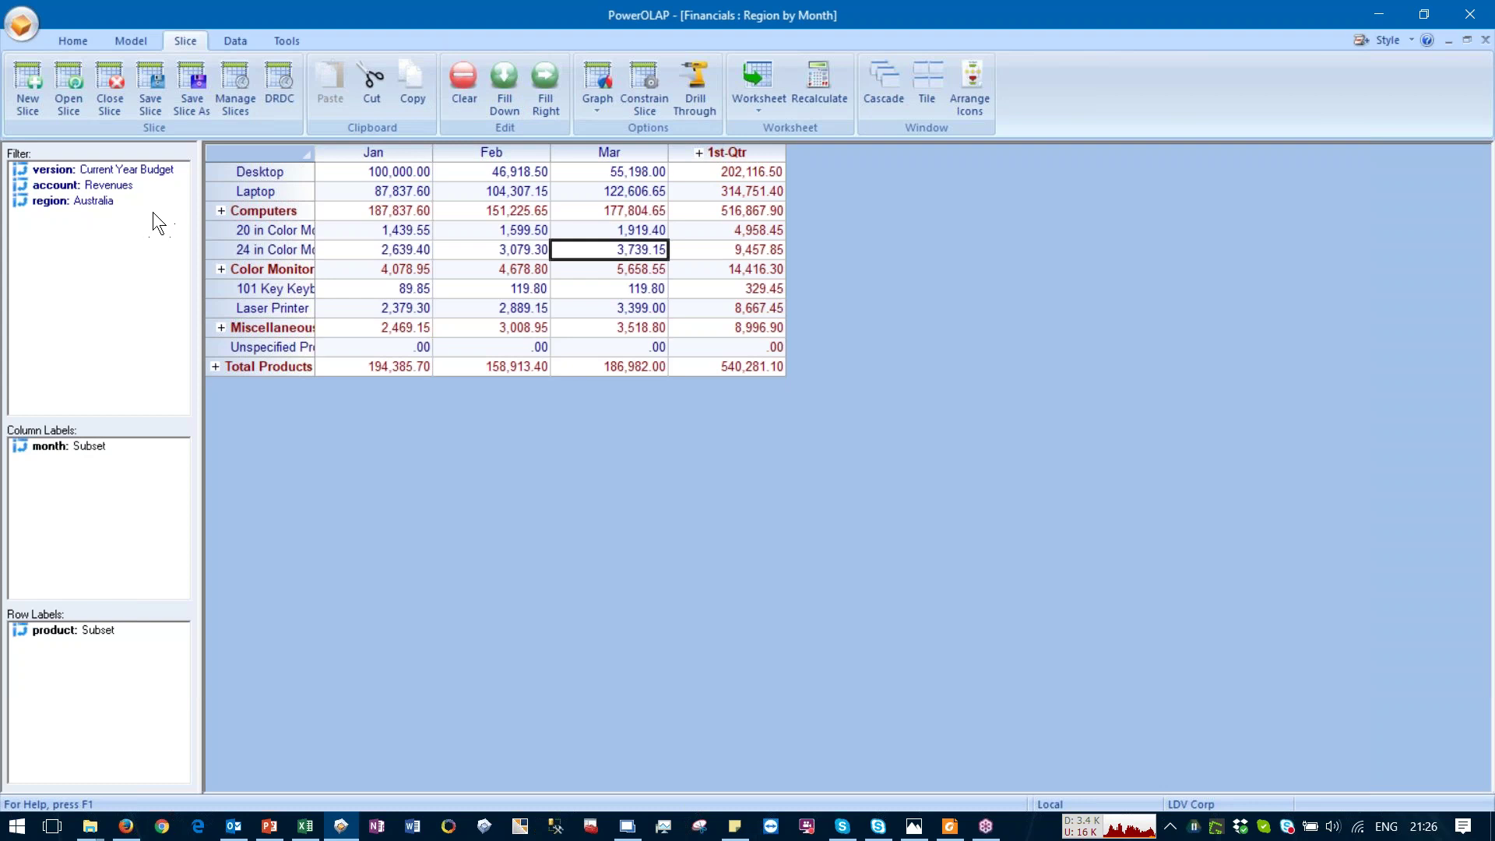
# Step: Add the month members from April through Total Year after 1st-Qtr and apply them to the slice columns
pyautogui.doubleClick(54, 446)
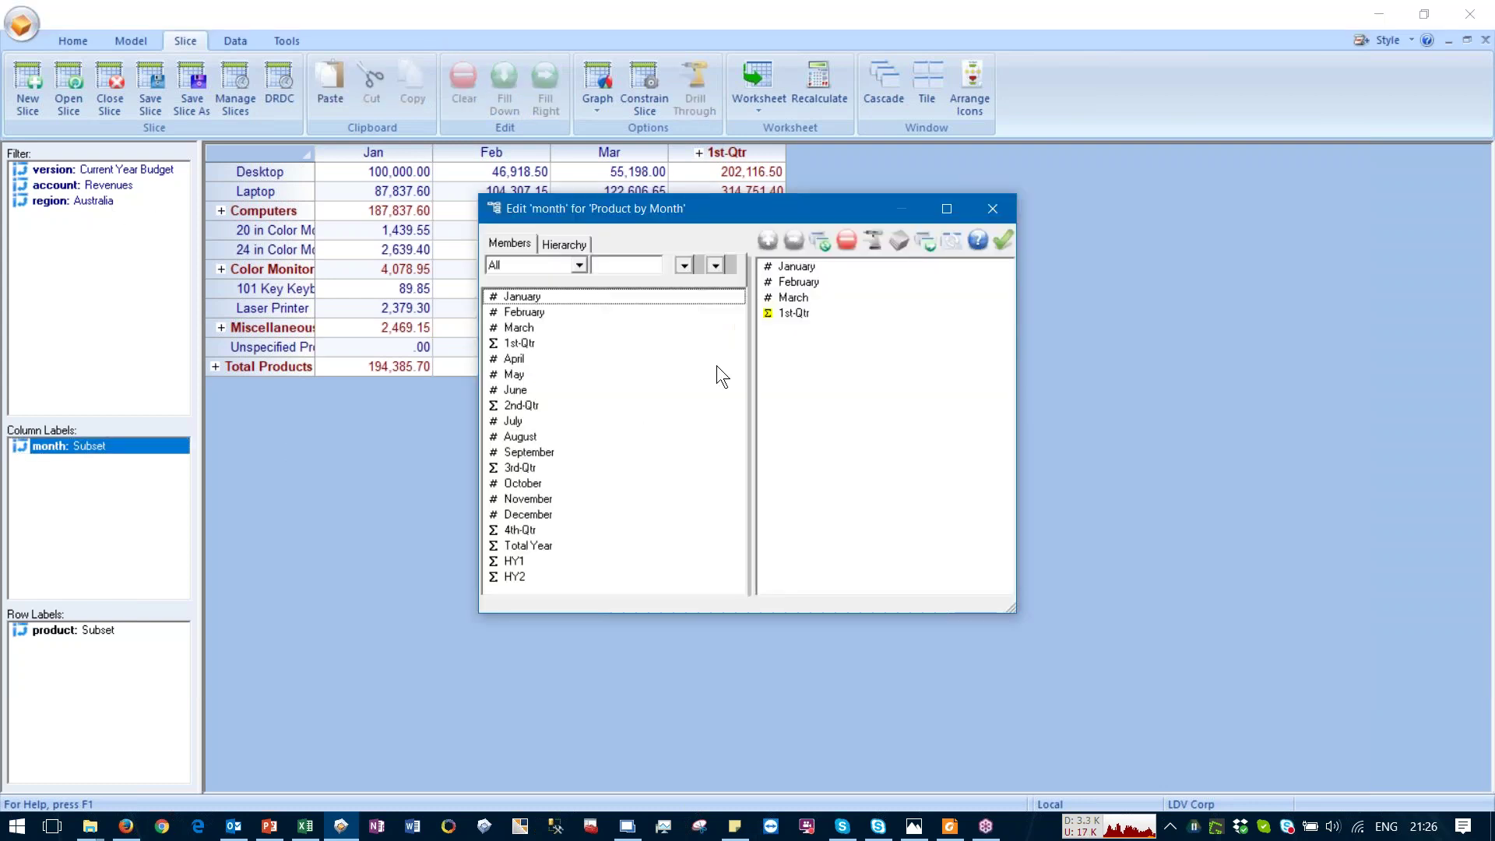
pyautogui.click(521, 357)
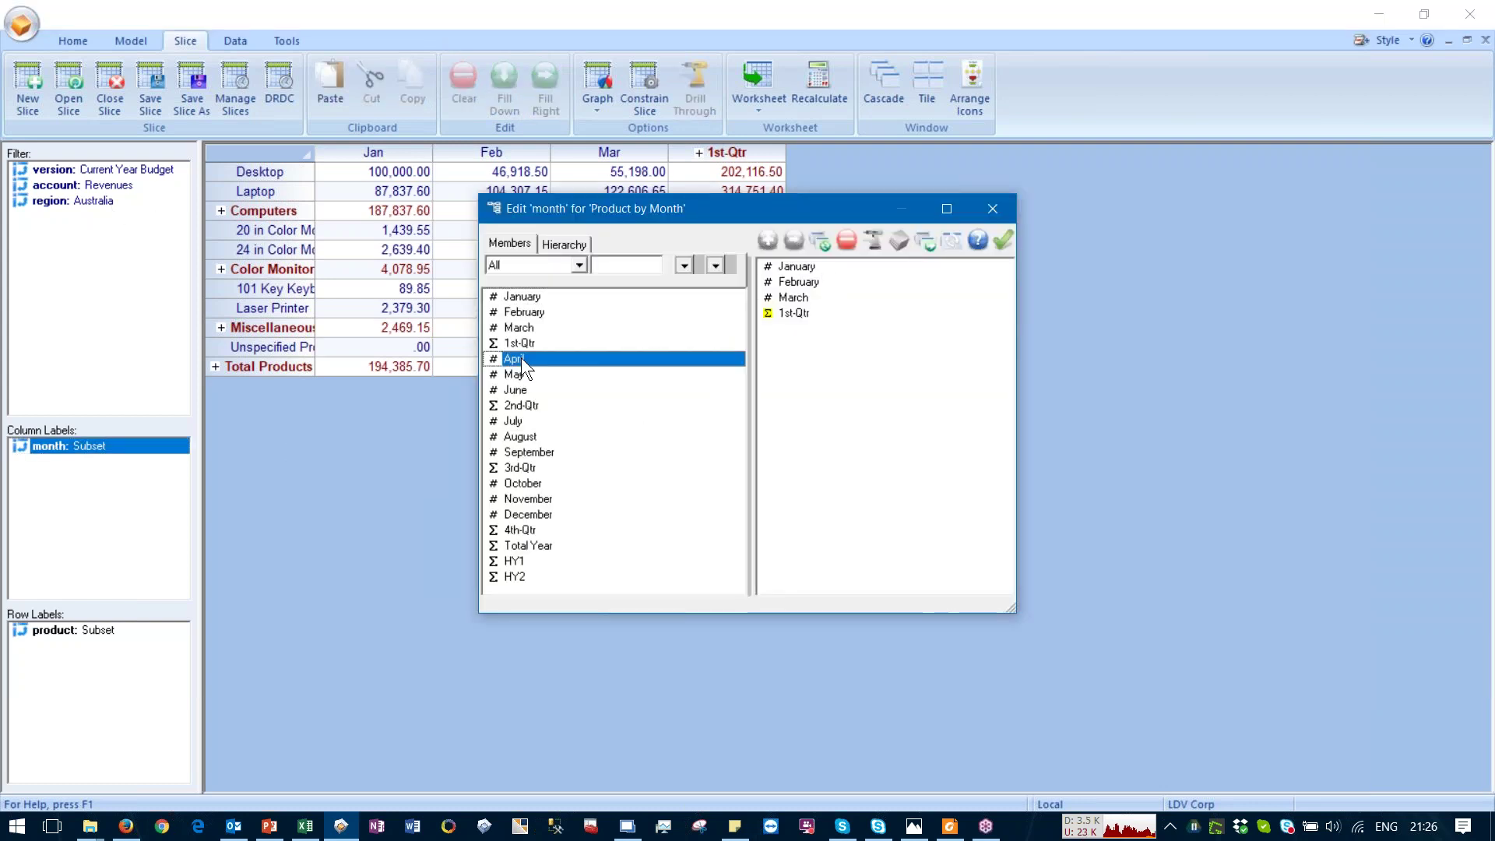
pyautogui.keyDown('shift'); pyautogui.click(508, 547); pyautogui.keyUp('shift')
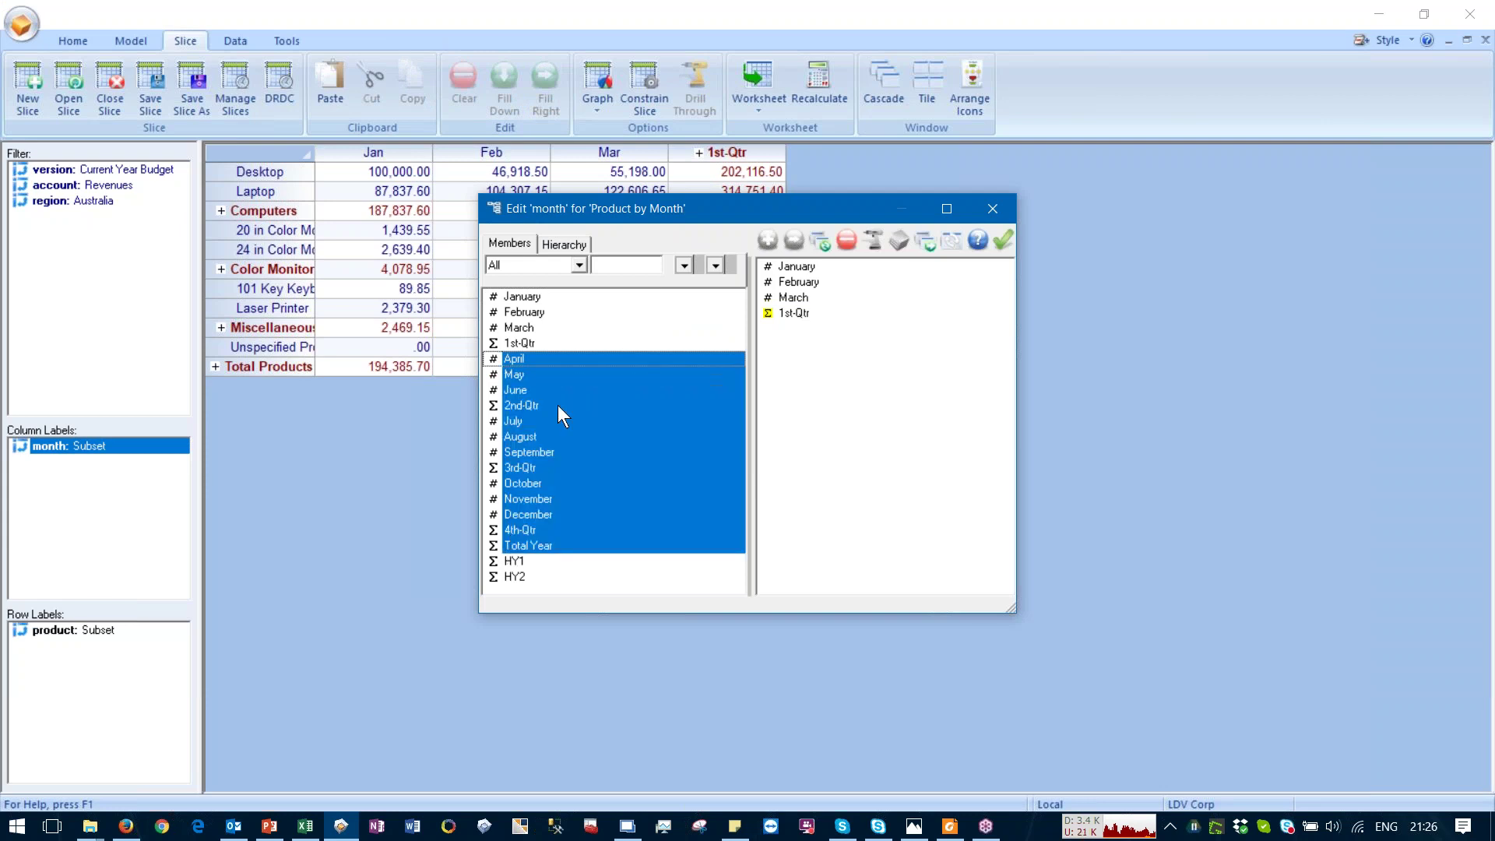
pyautogui.moveTo(543, 358); pyautogui.dragTo(856, 320)
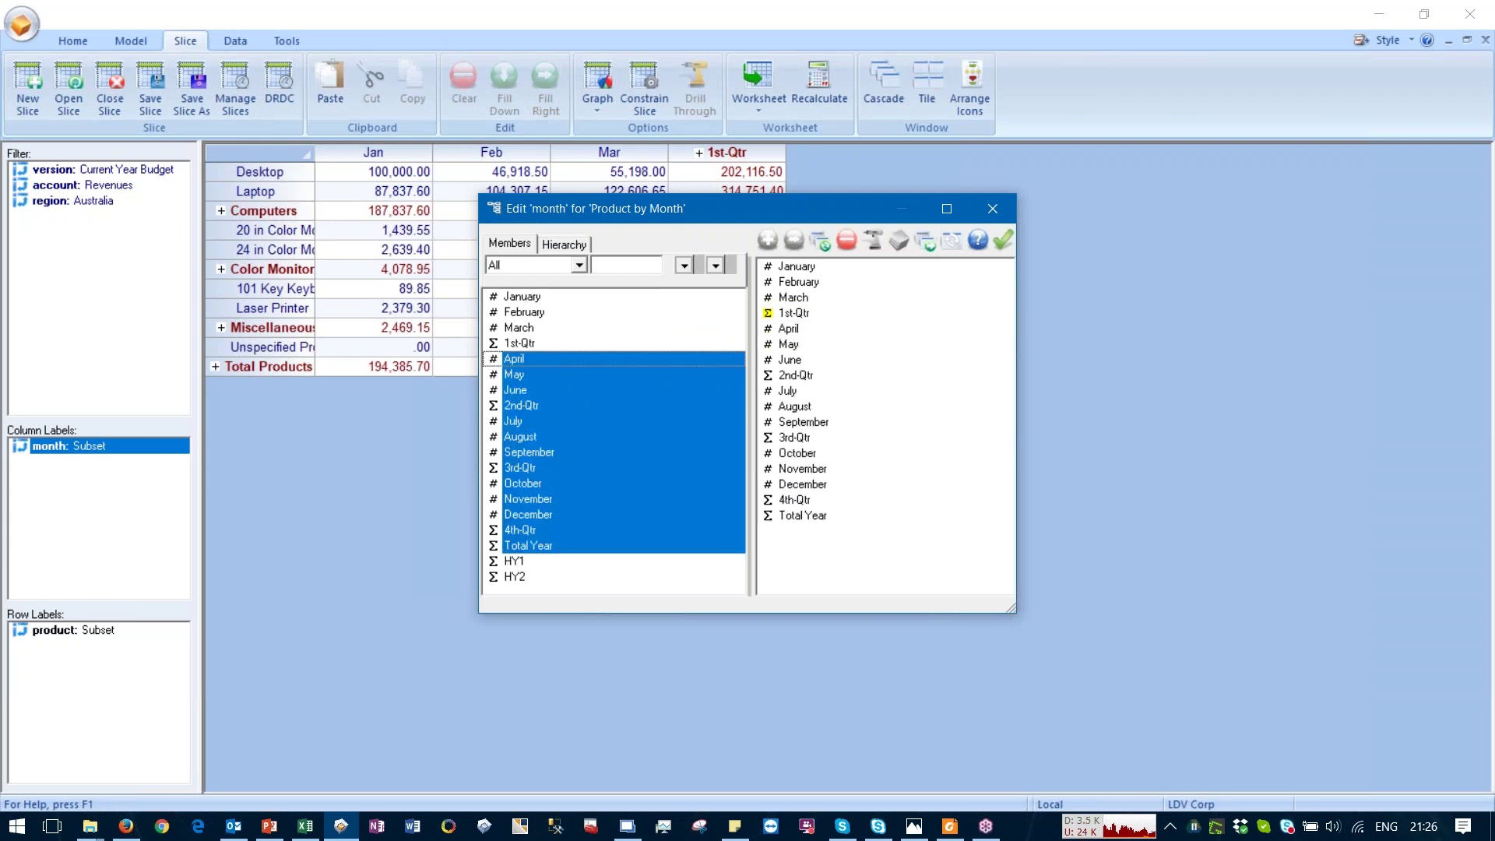
pyautogui.click(1005, 241)
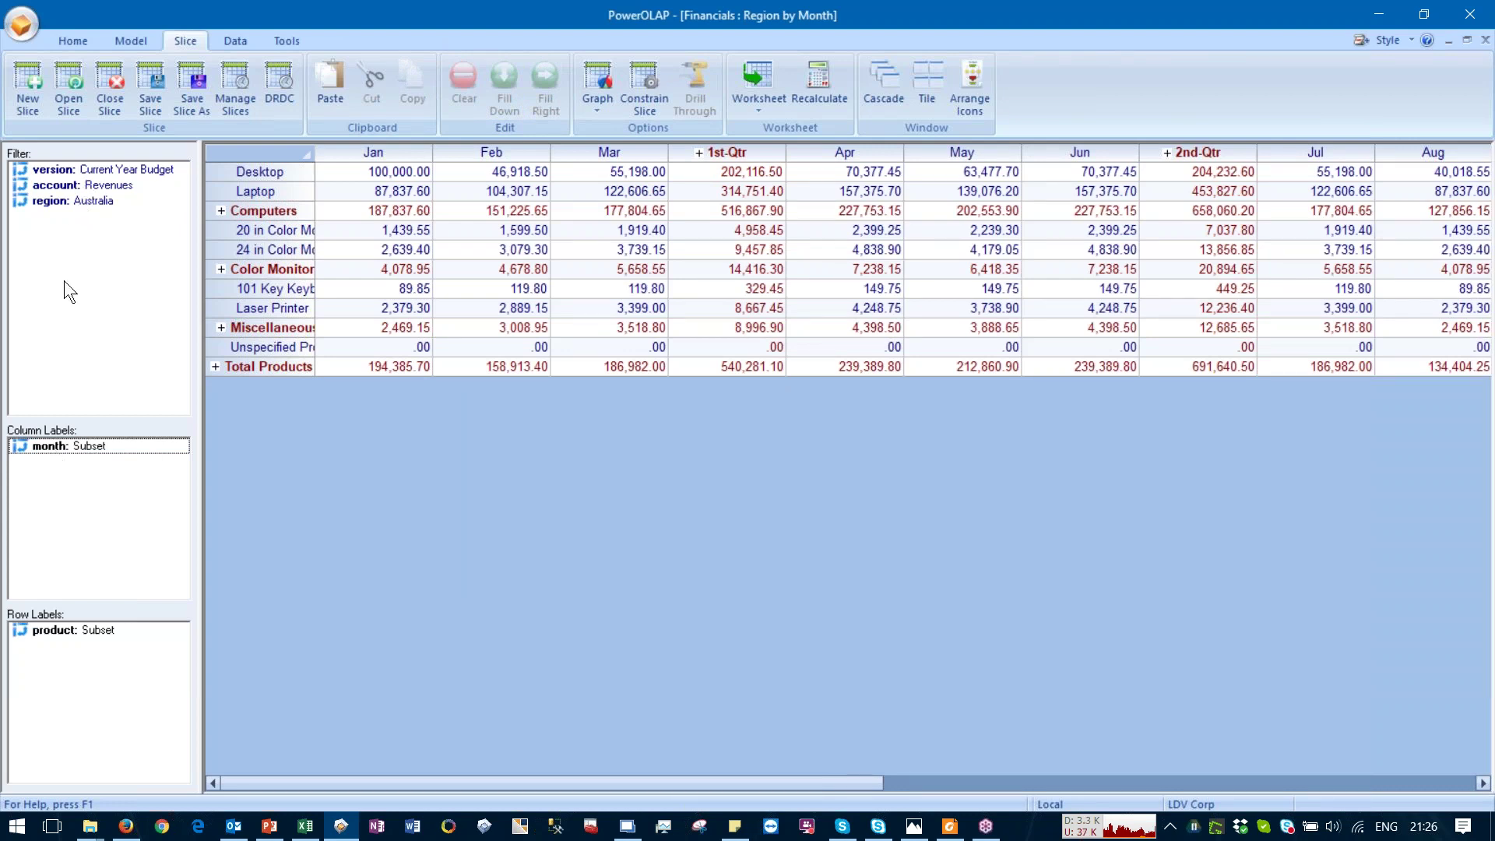
# Step: Rearrange the slice with account replacing product in the rows, product in the filter and version nested below month in the columns
pyautogui.moveTo(54, 185); pyautogui.dragTo(49, 705)
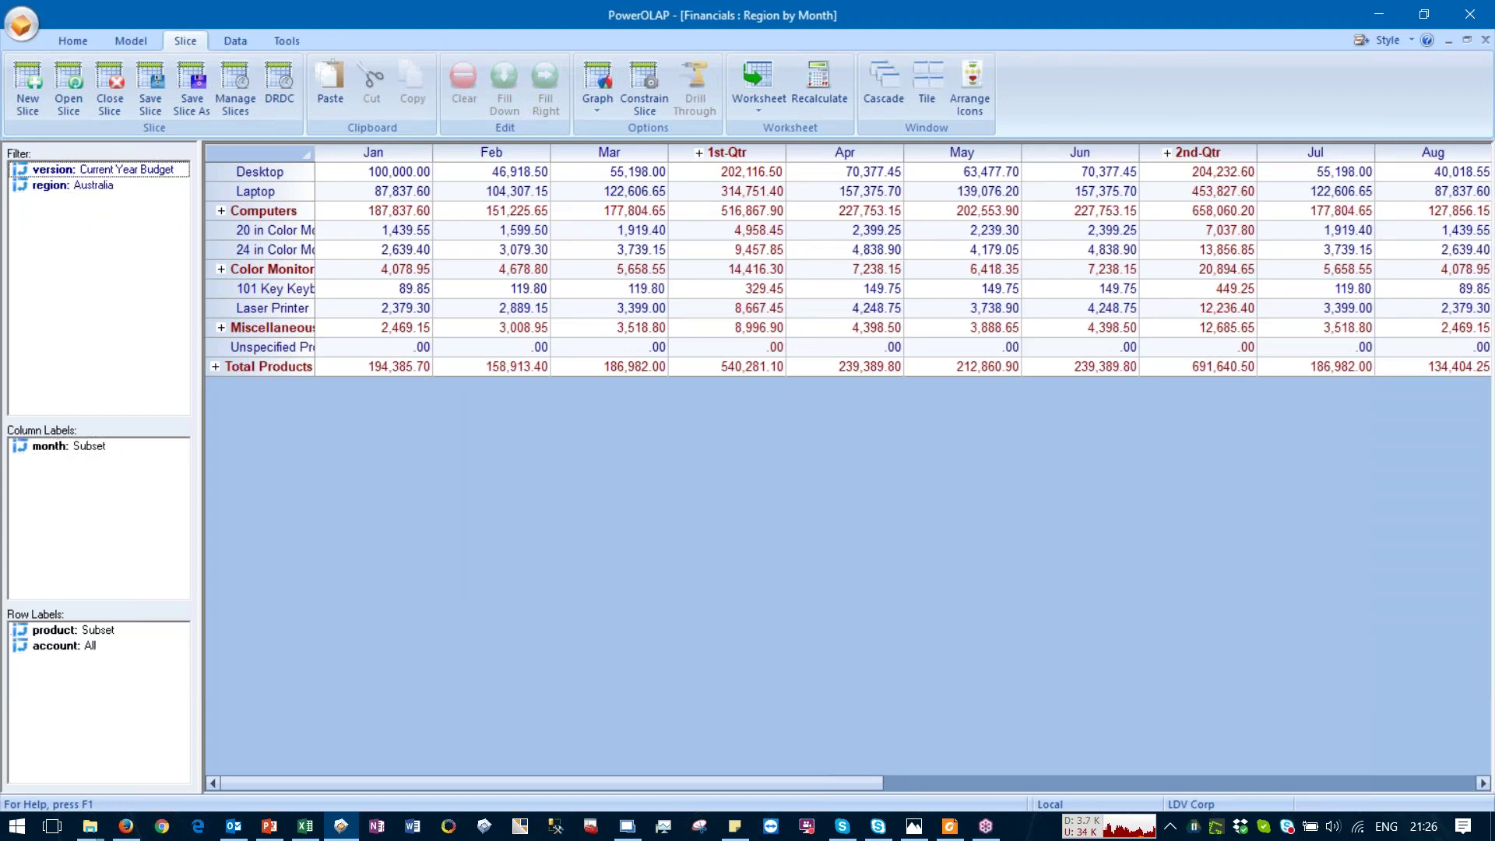
pyautogui.moveTo(67, 635); pyautogui.dragTo(65, 284)
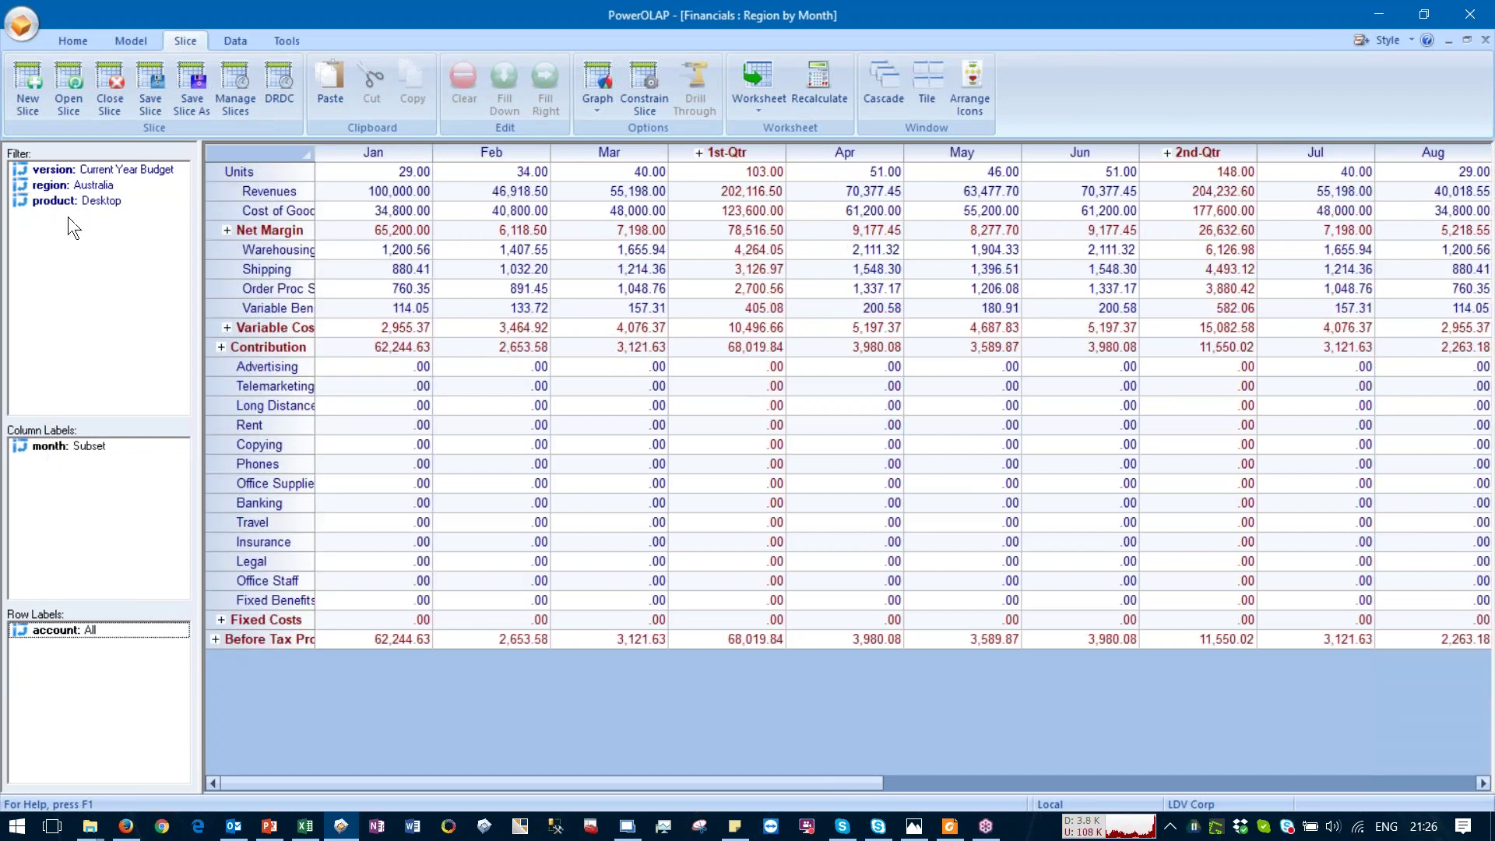
pyautogui.moveTo(75, 175); pyautogui.dragTo(78, 461)
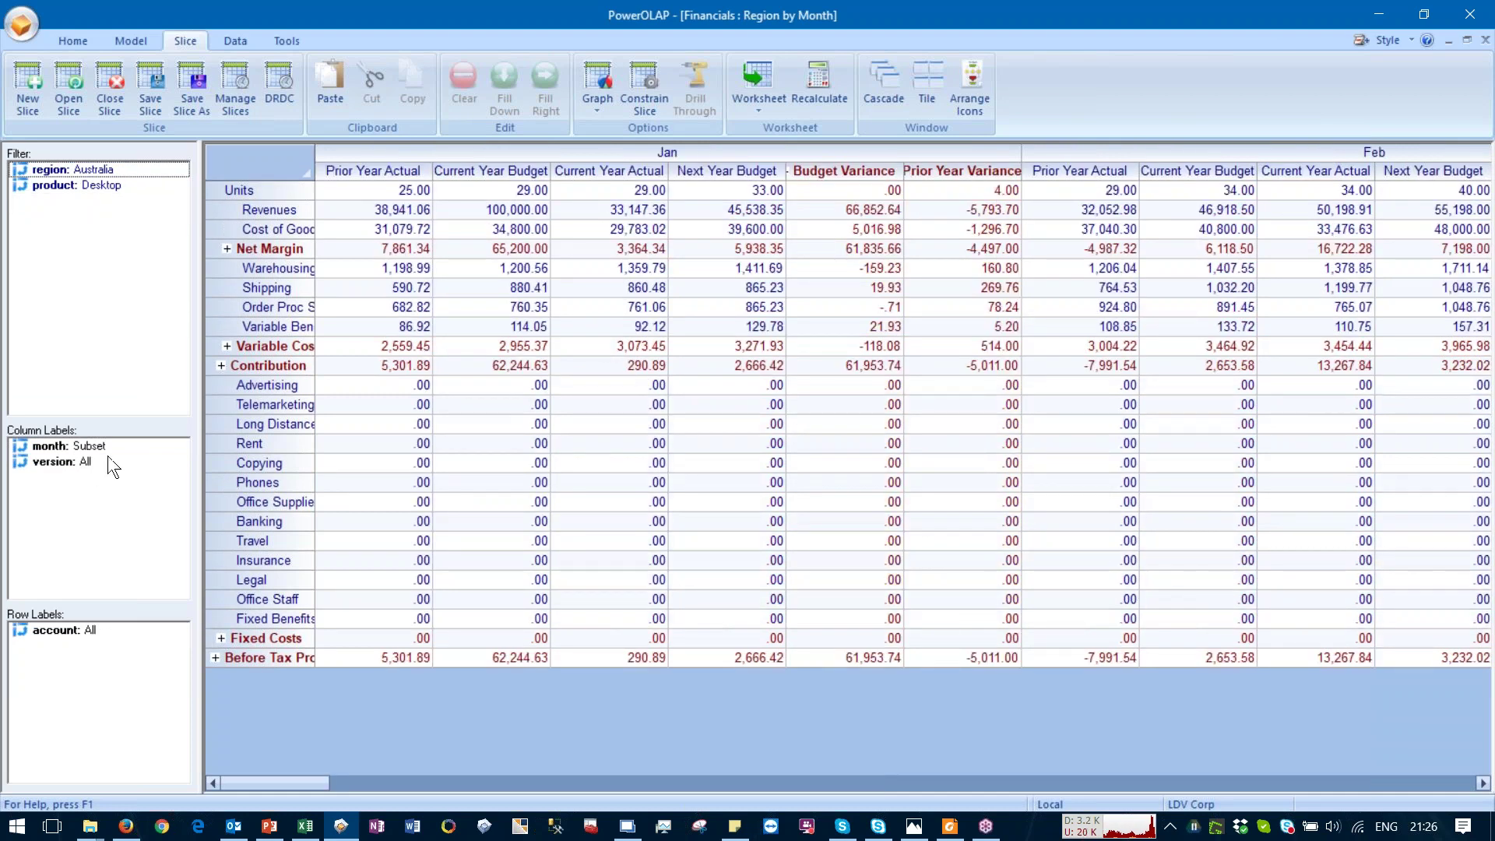
# Step: Limit the version columns to Current Year Actual, Current Year Budget and Budget Variance, in that order, and apply them to the slice
pyautogui.doubleClick(68, 461)
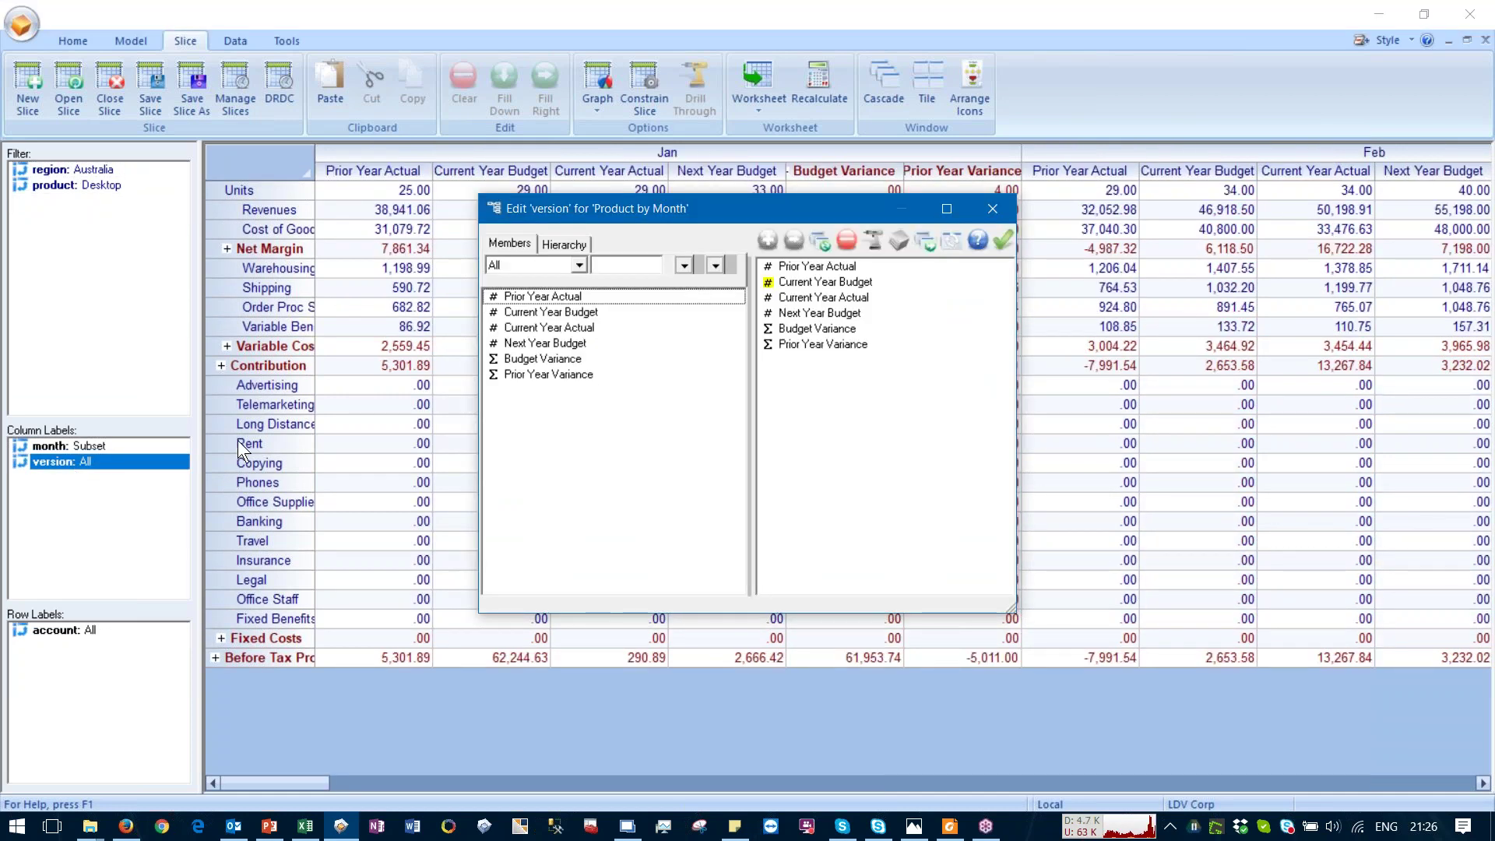
pyautogui.click(801, 333)
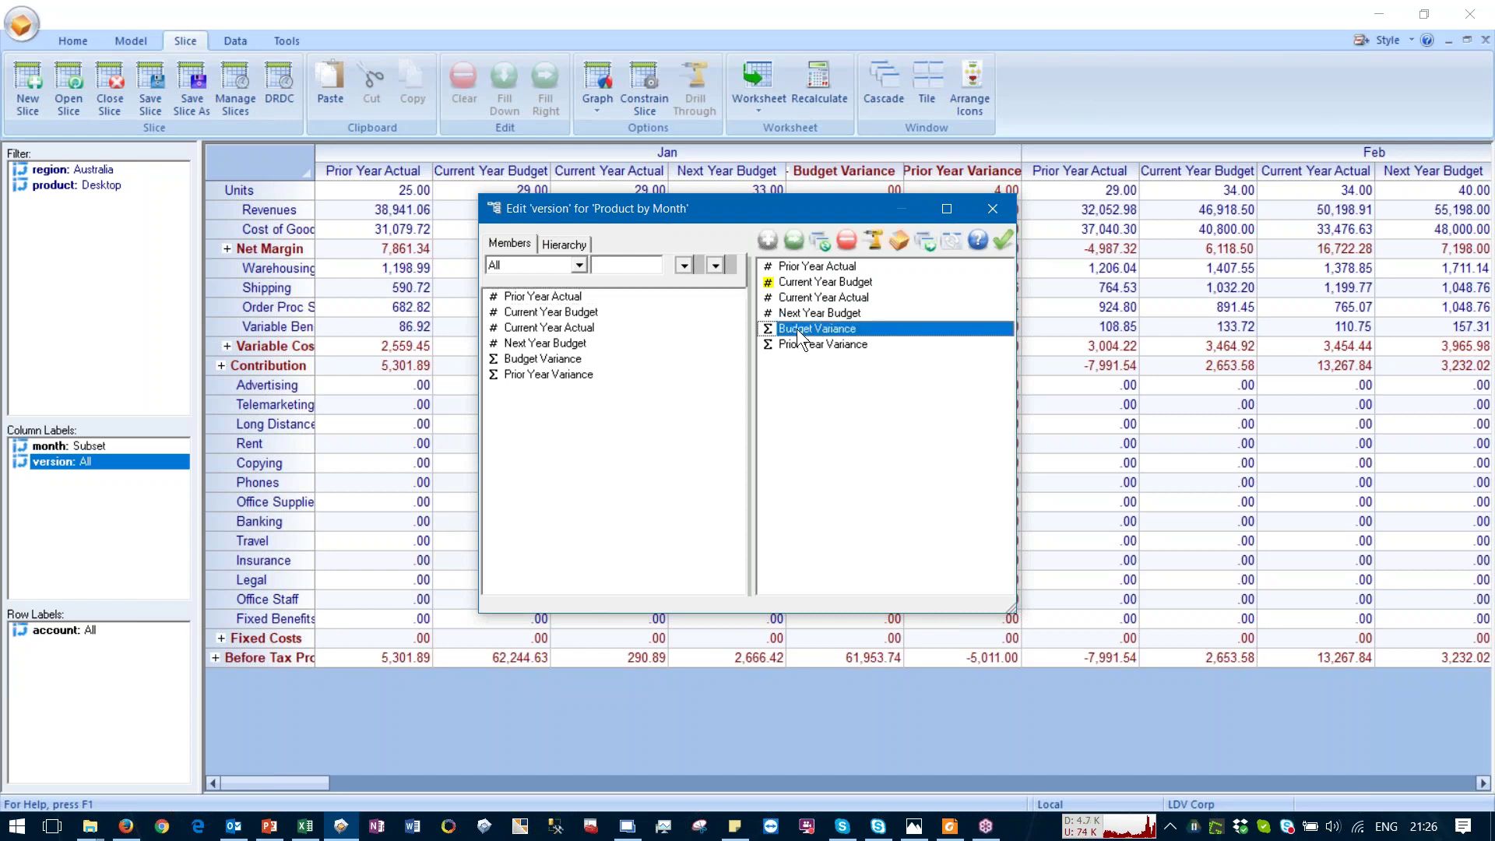
pyautogui.keyDown('ctrl'); pyautogui.click(805, 285); pyautogui.keyUp('ctrl')
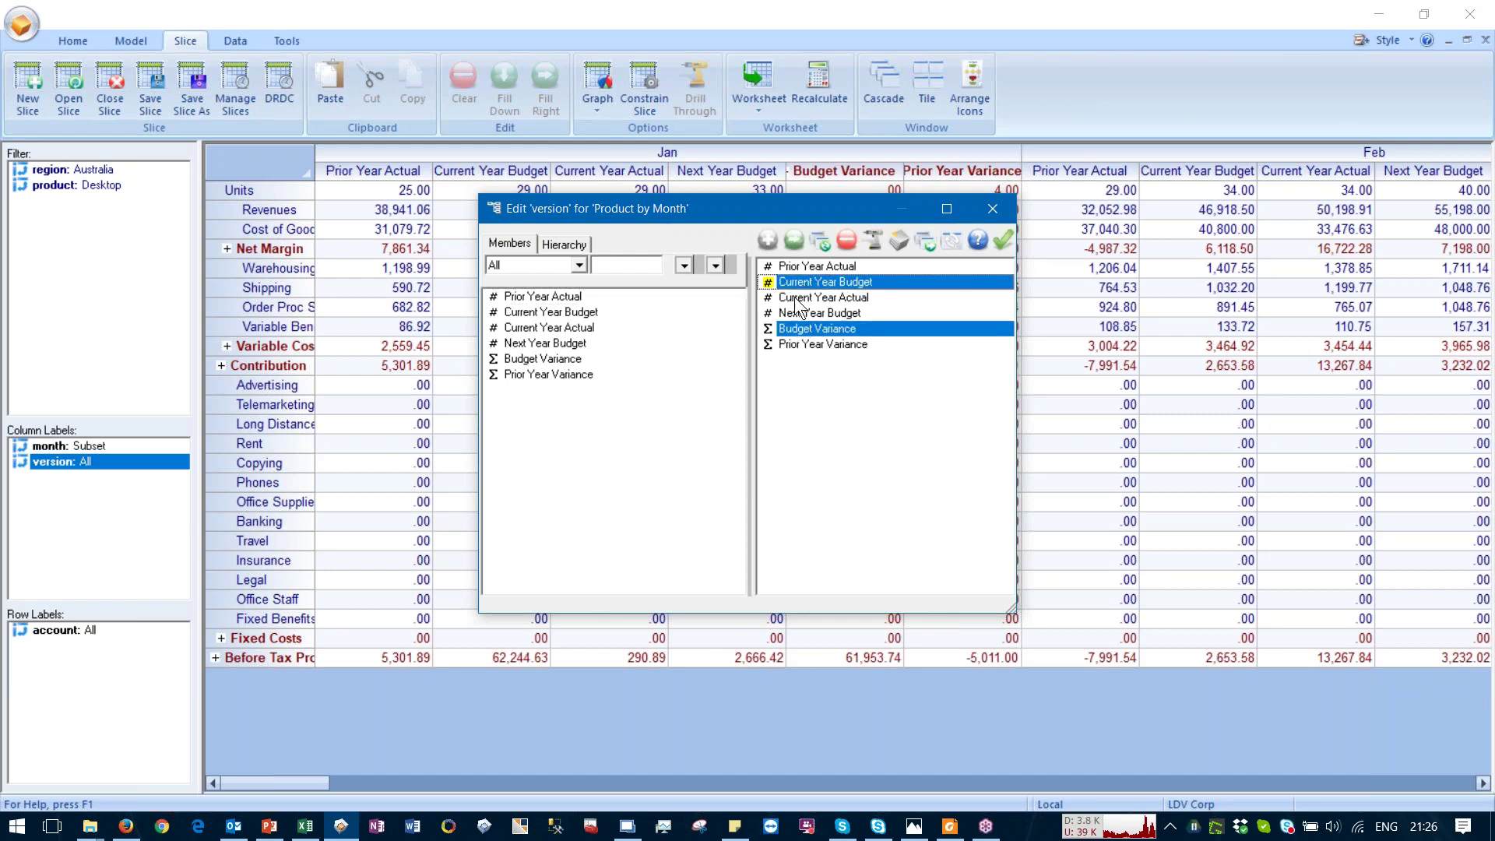
pyautogui.keyDown('ctrl'); pyautogui.click(794, 297); pyautogui.keyUp('ctrl')
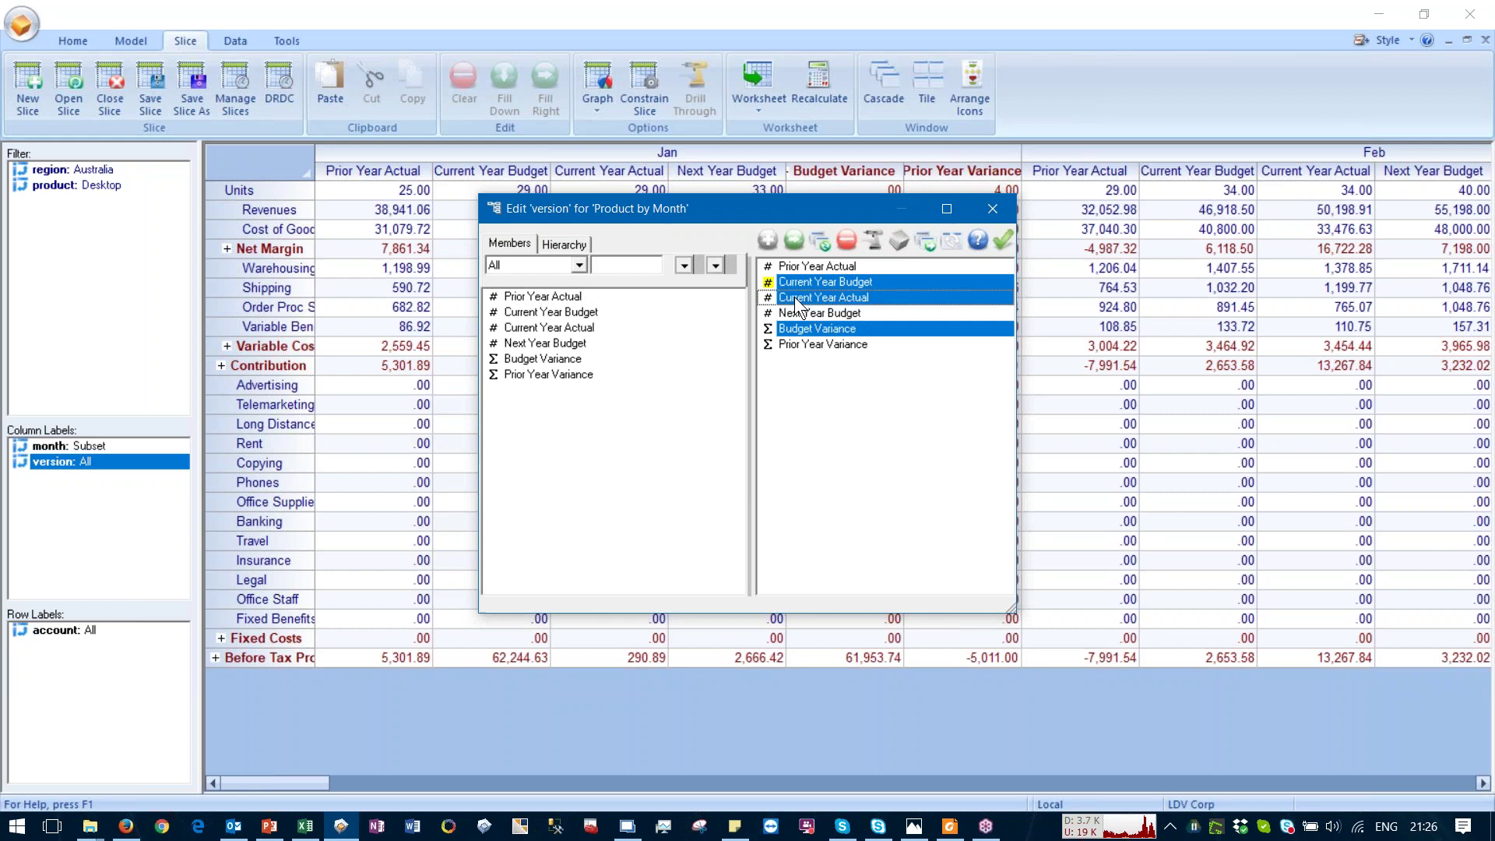
pyautogui.click(948, 243)
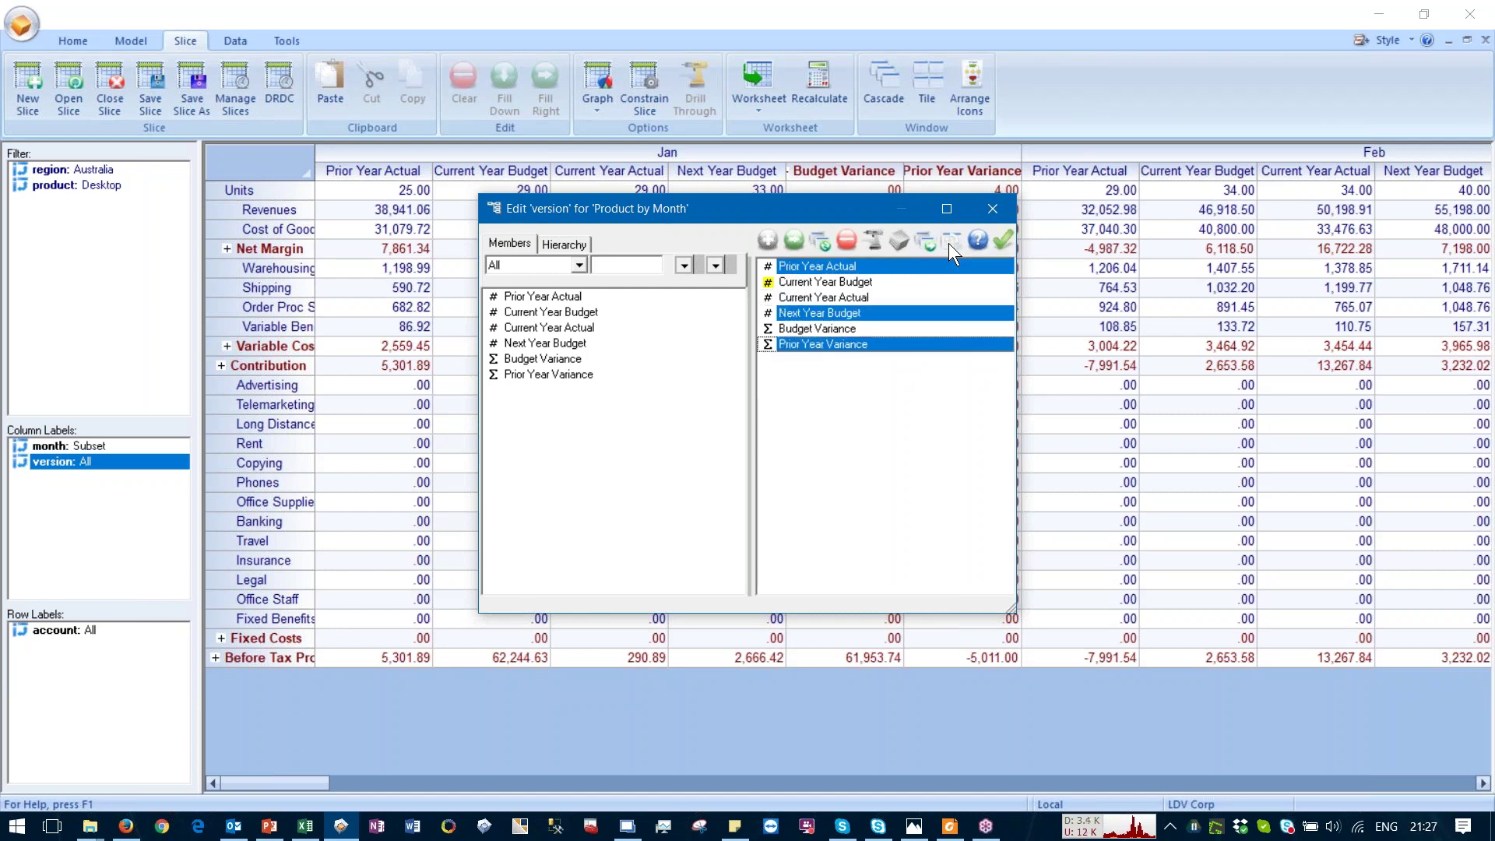
pyautogui.press('Delete')
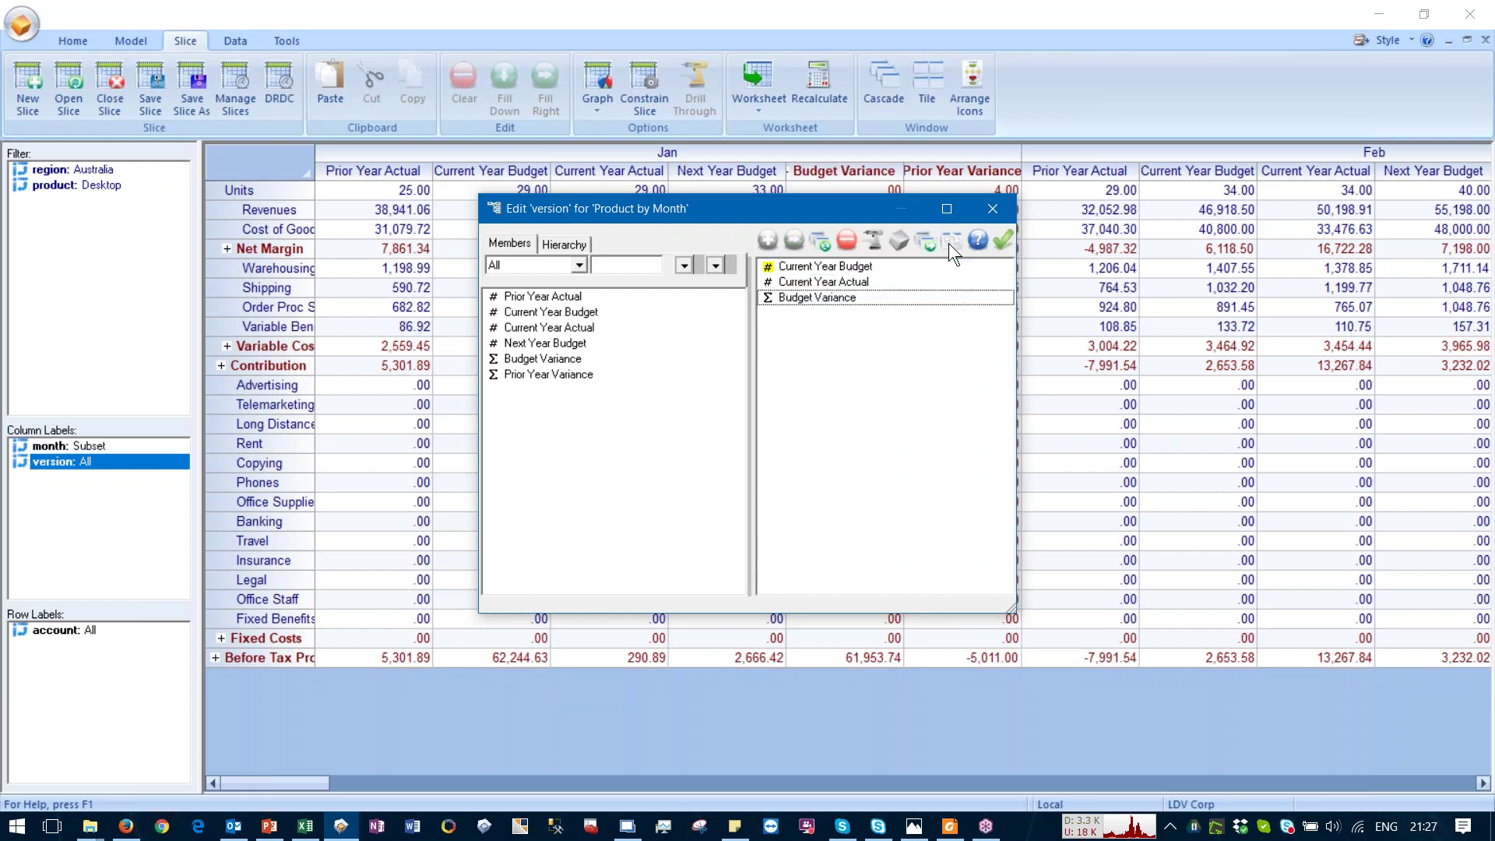
pyautogui.moveTo(824, 266); pyautogui.dragTo(822, 297)
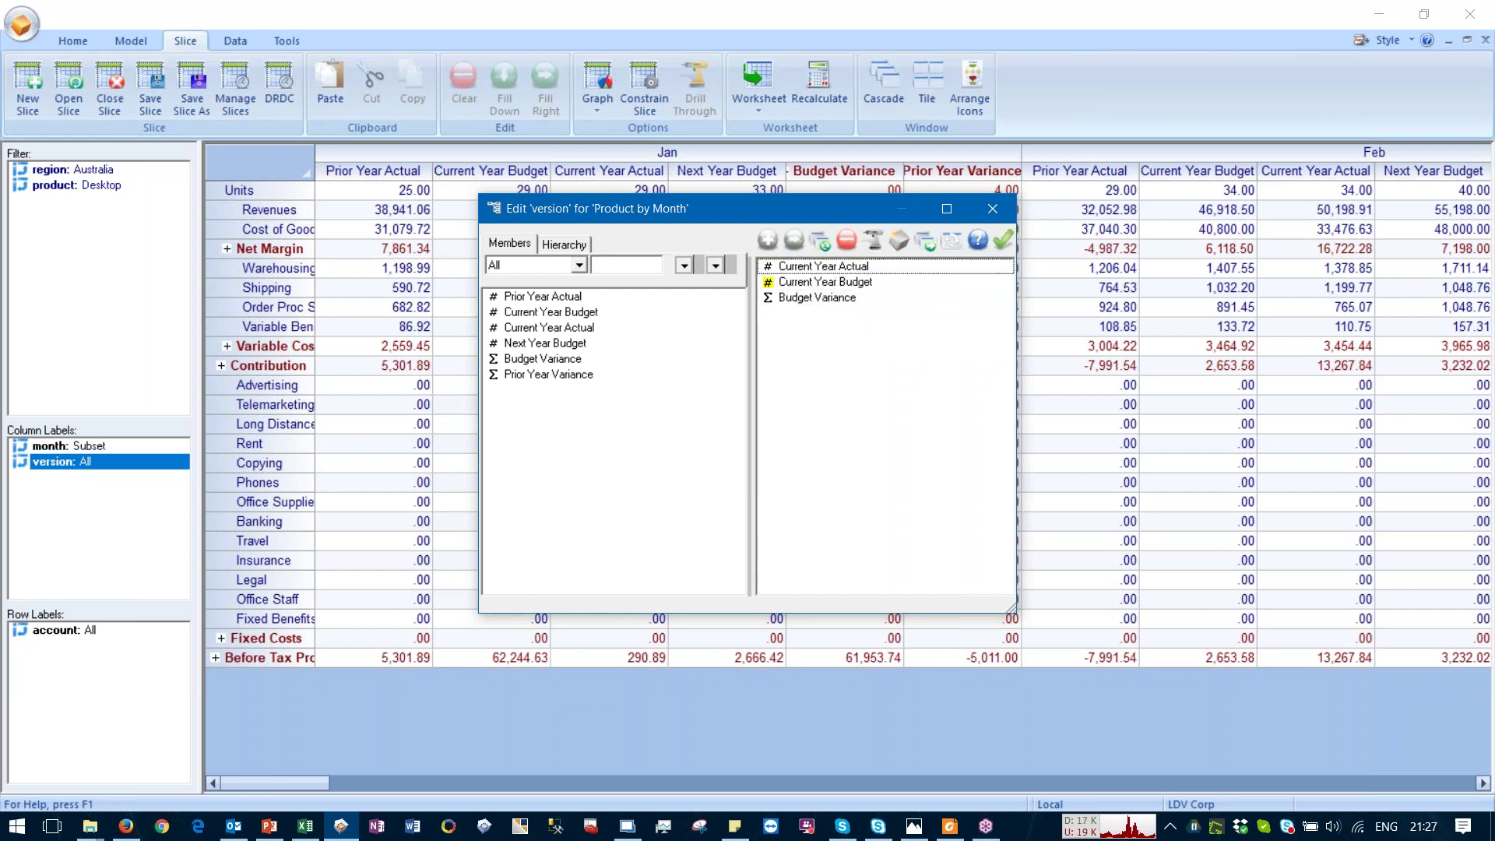
pyautogui.click(1001, 243)
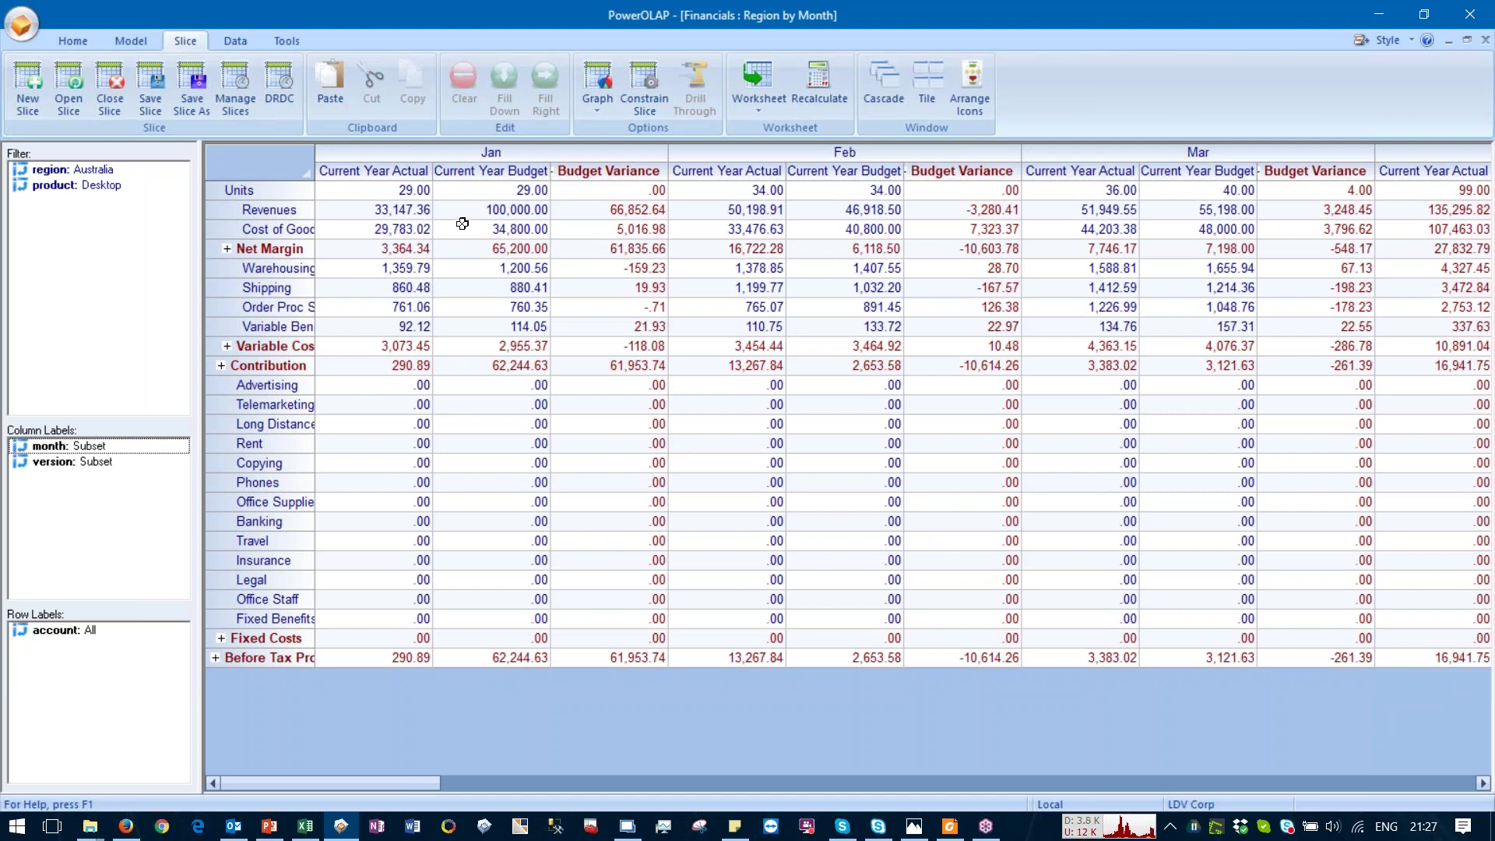
pyautogui.click(397, 208)
pyautogui.click(500, 214)
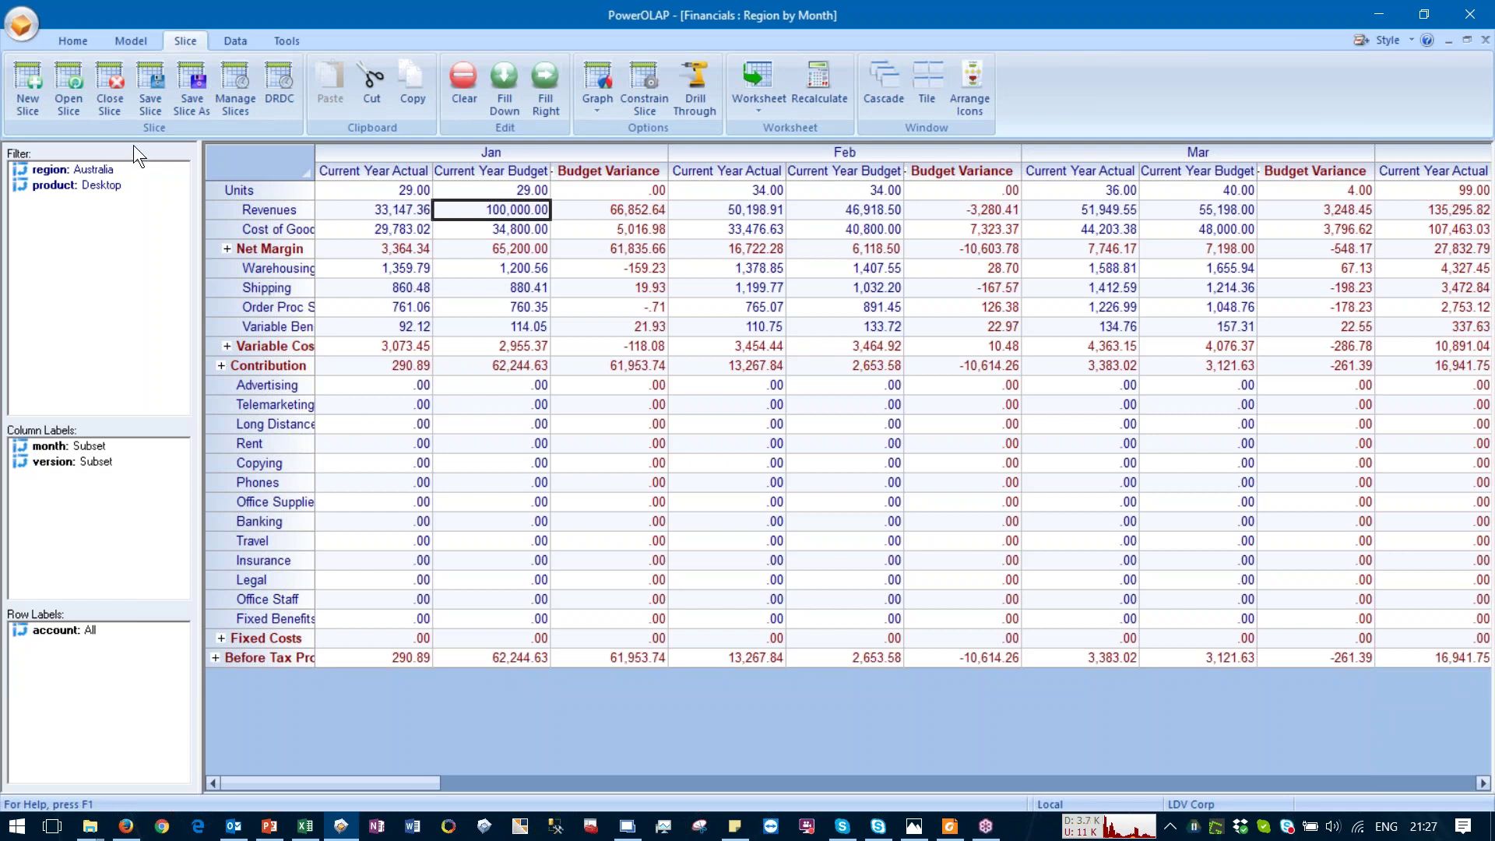
# Step: Enable Secure Database in the database privileges and acknowledge the security change
pyautogui.click(125, 41)
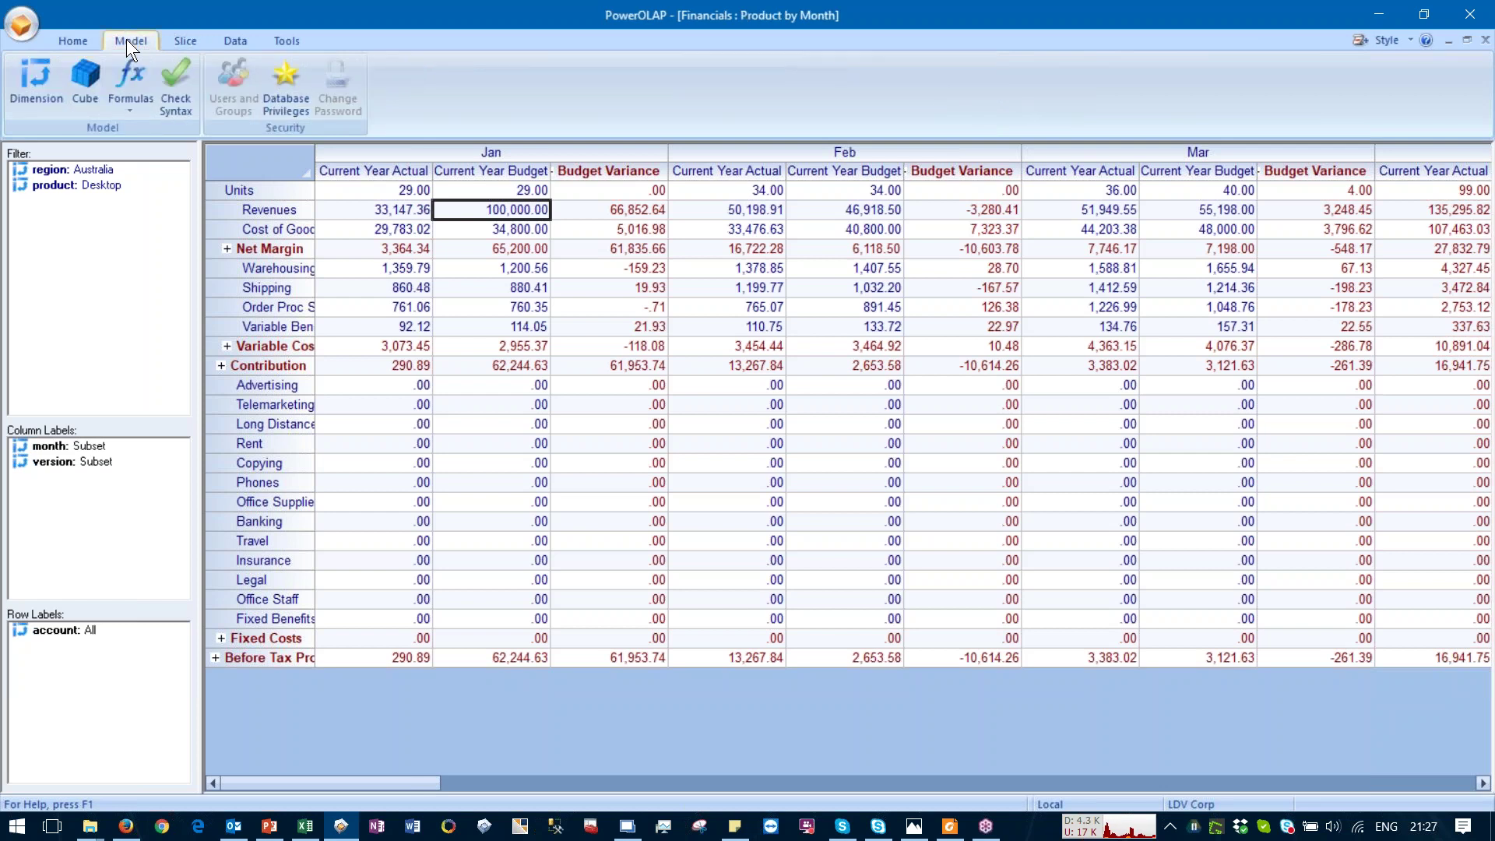
pyautogui.click(288, 78)
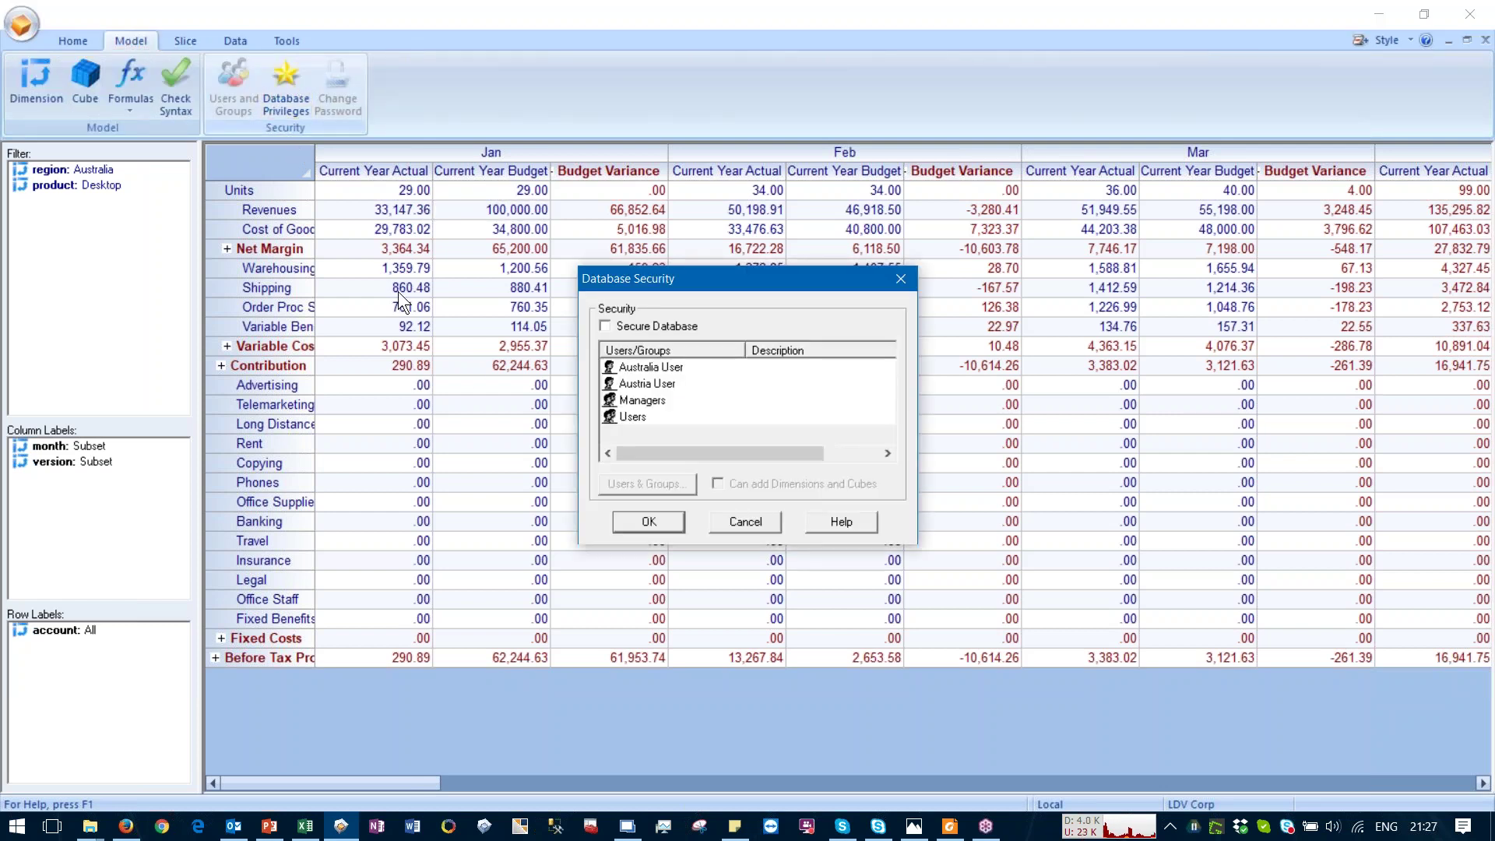
pyautogui.click(603, 326)
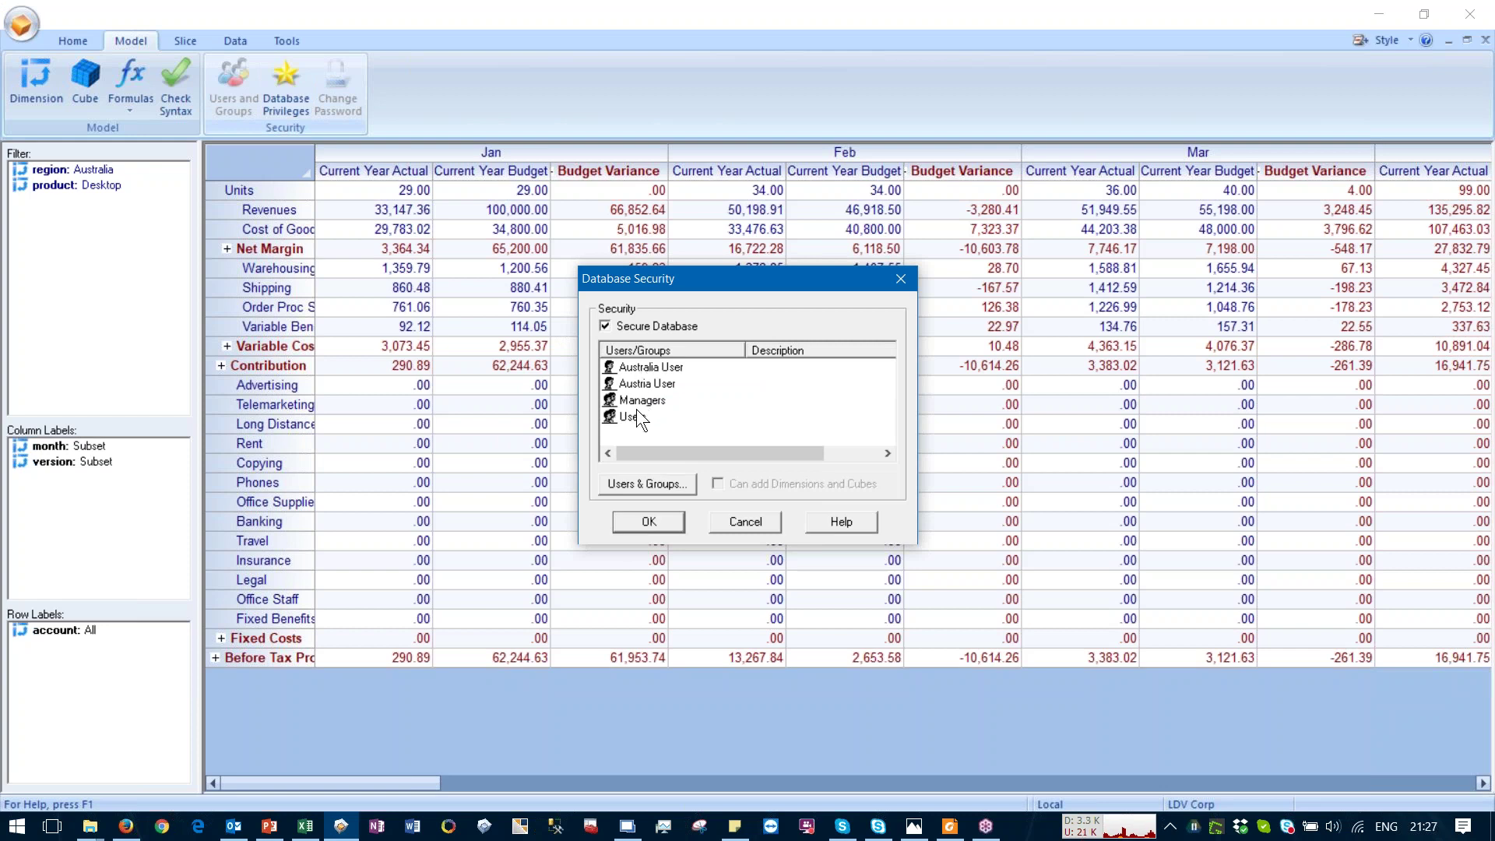
pyautogui.click(646, 520)
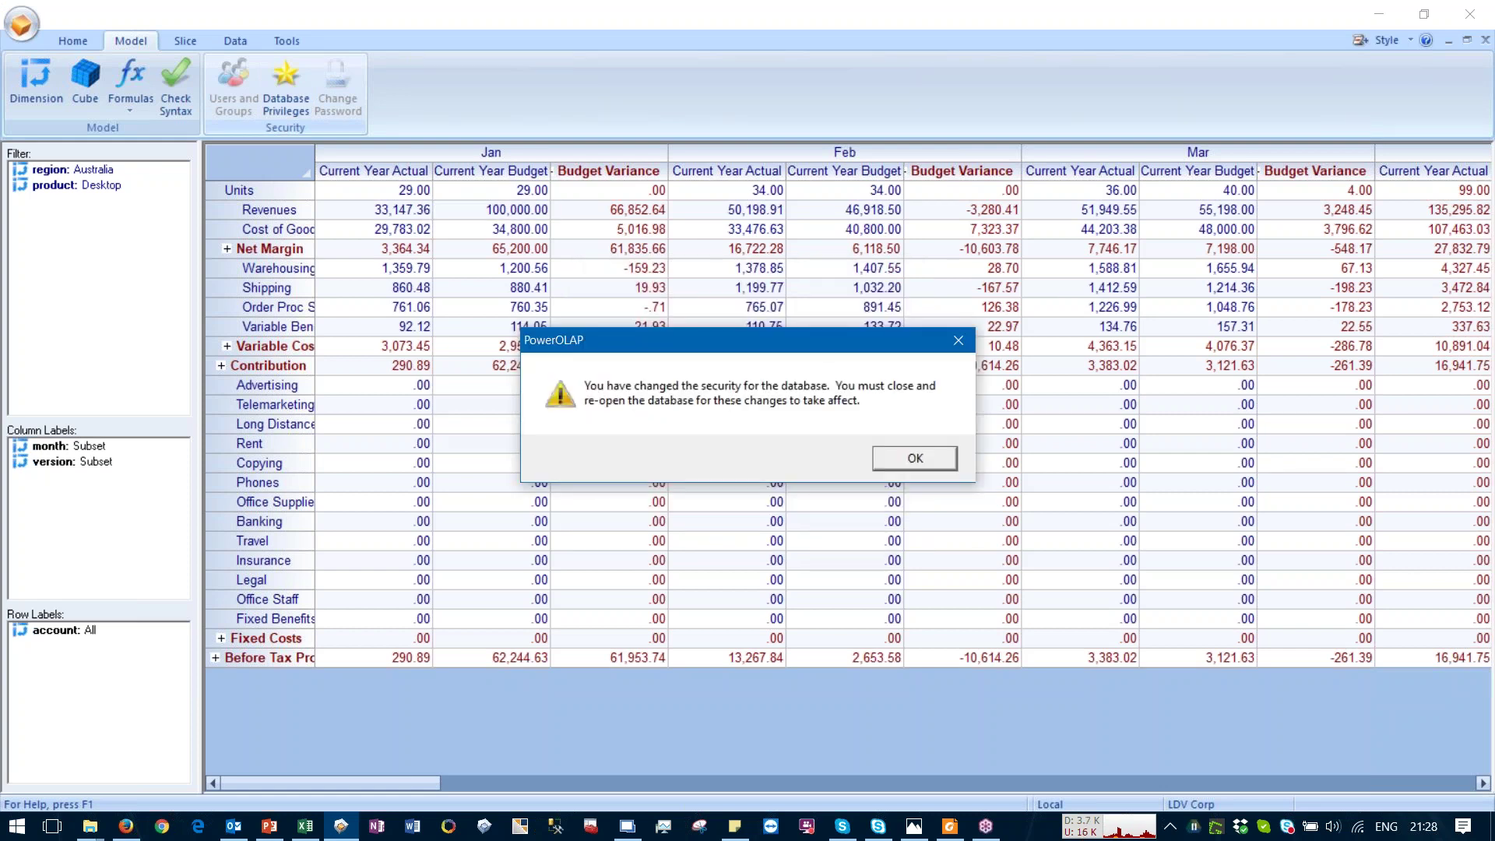
pyautogui.click(913, 460)
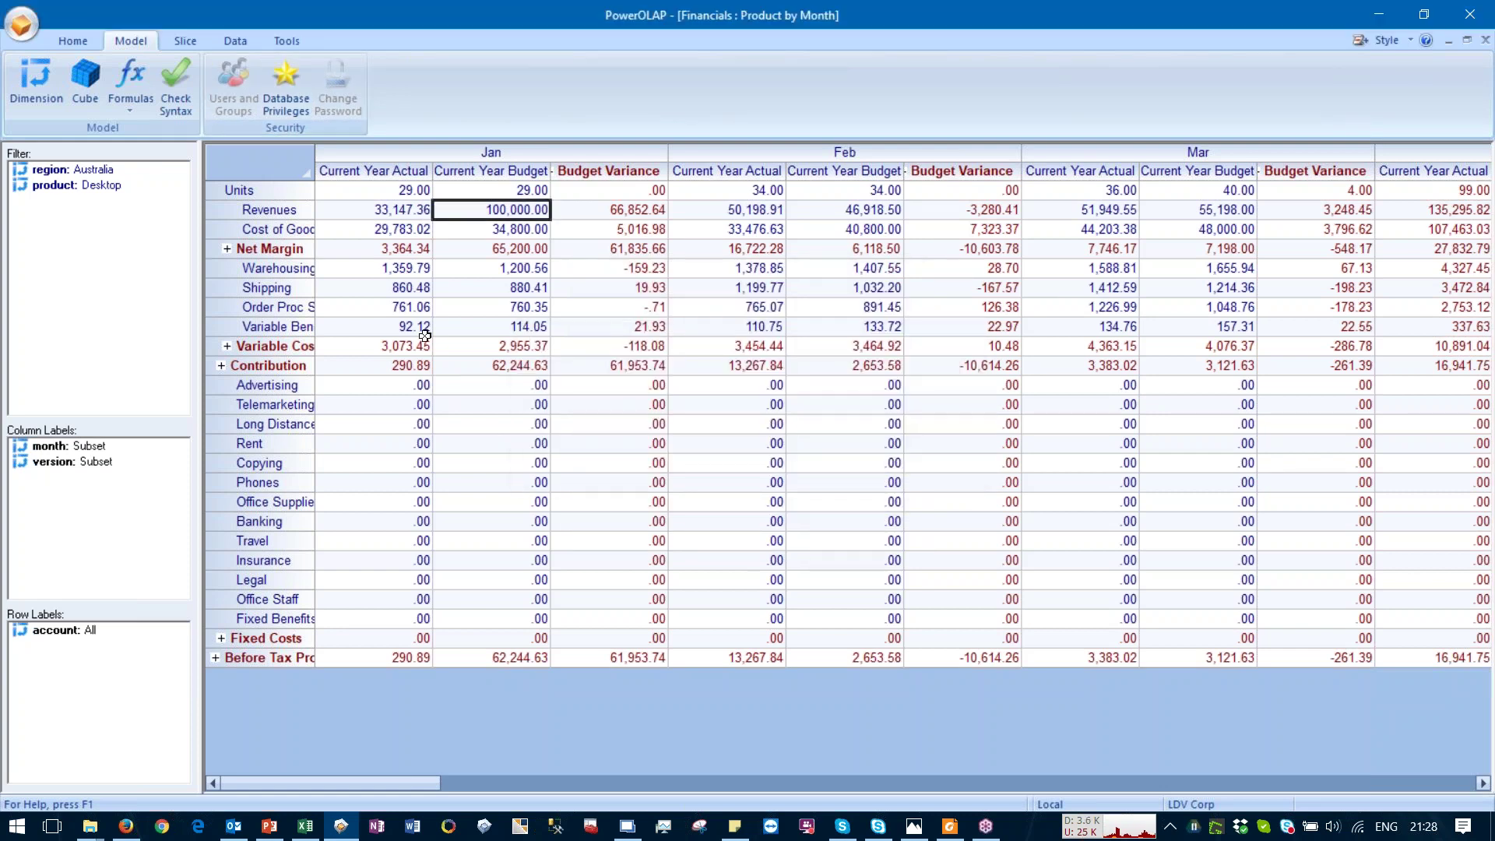
# Step: Check the model's cube list and the database security settings without changing anything
pyautogui.click(401, 303)
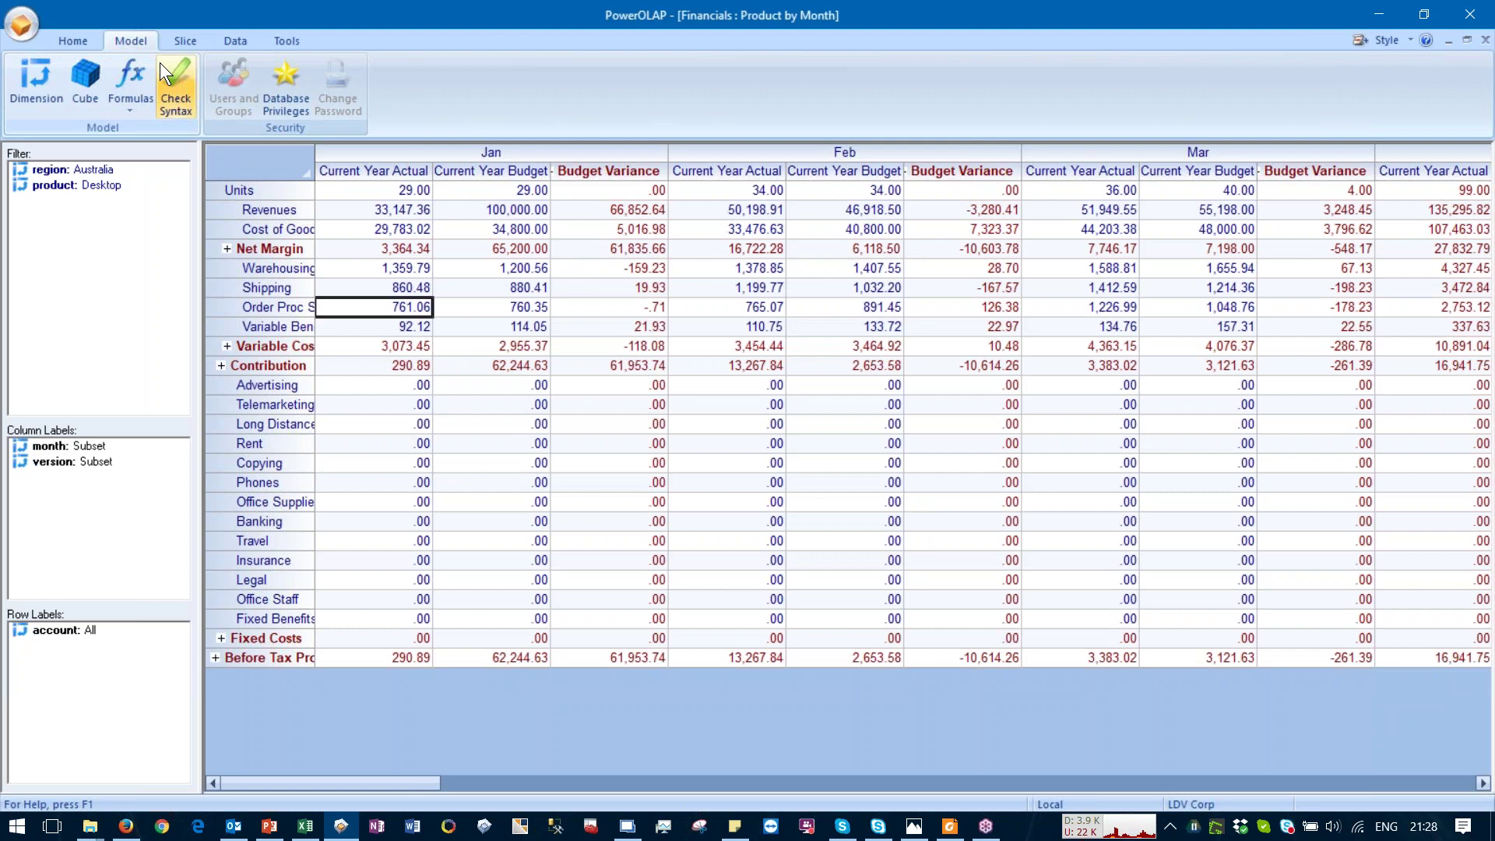
pyautogui.click(86, 90)
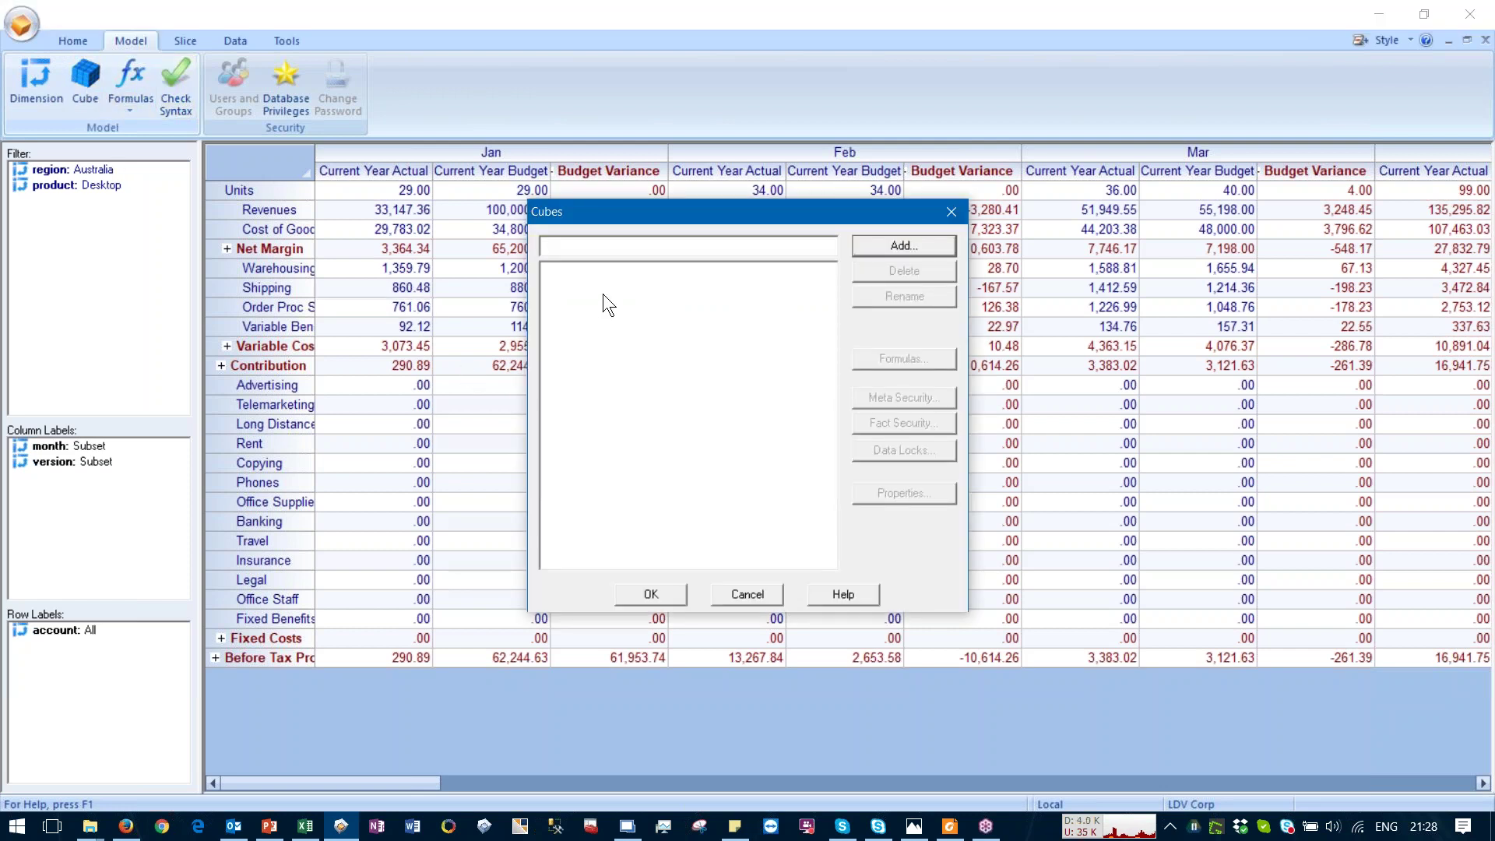
pyautogui.click(745, 596)
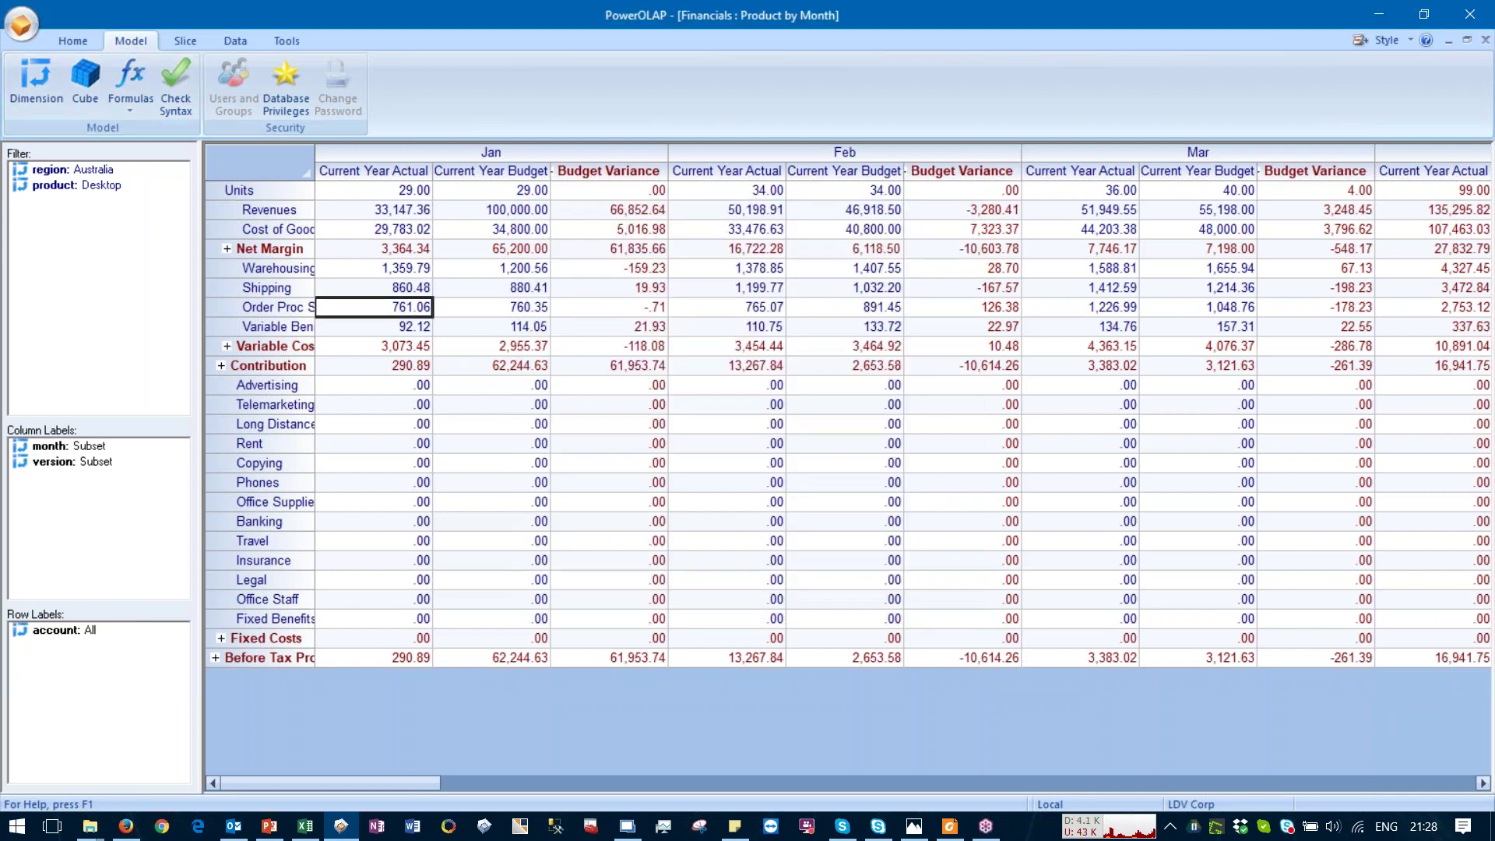
pyautogui.click(177, 47)
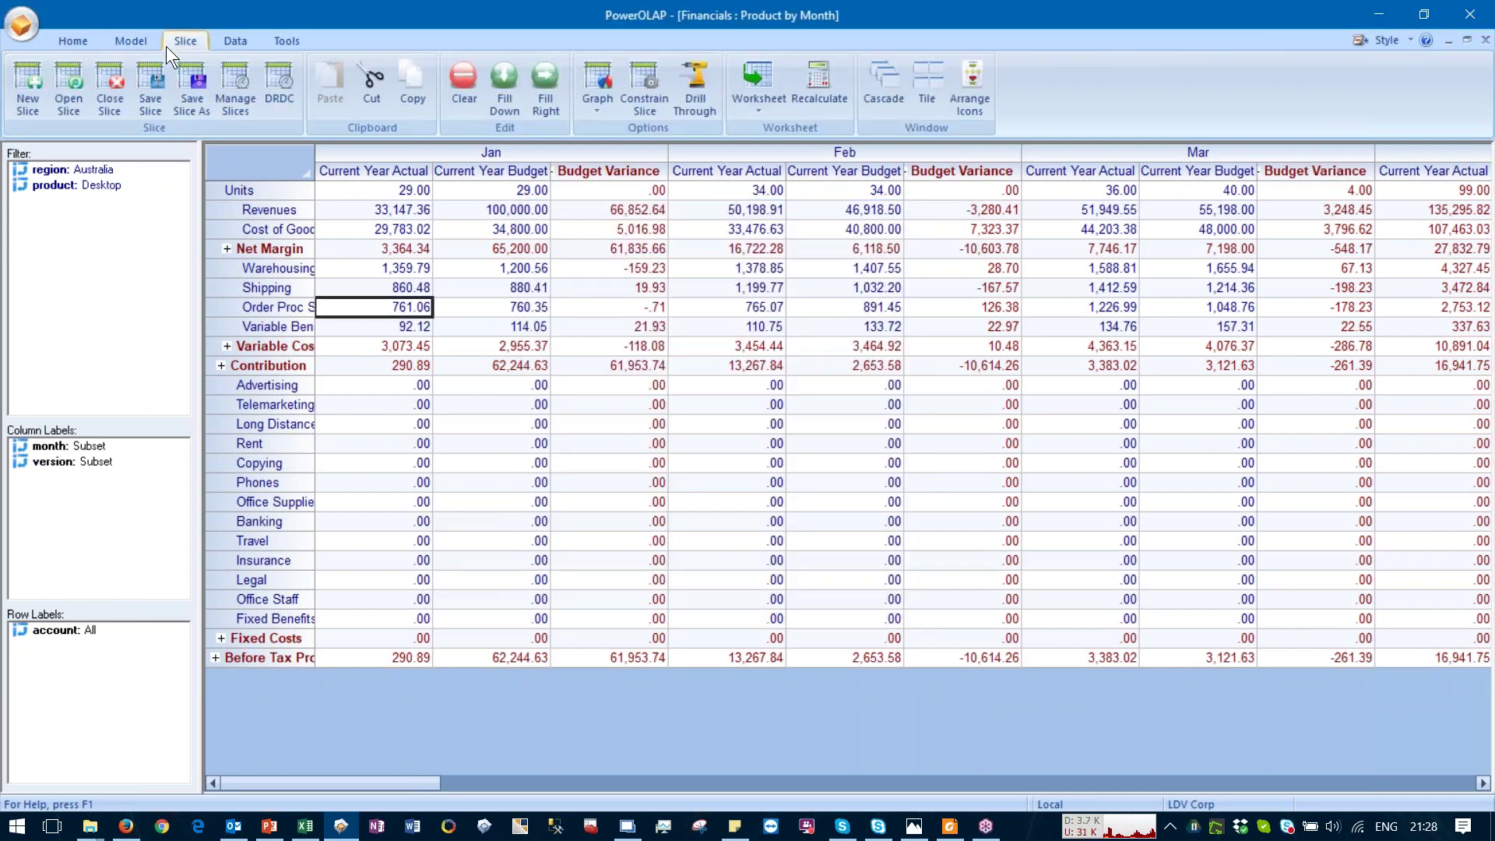
pyautogui.click(147, 44)
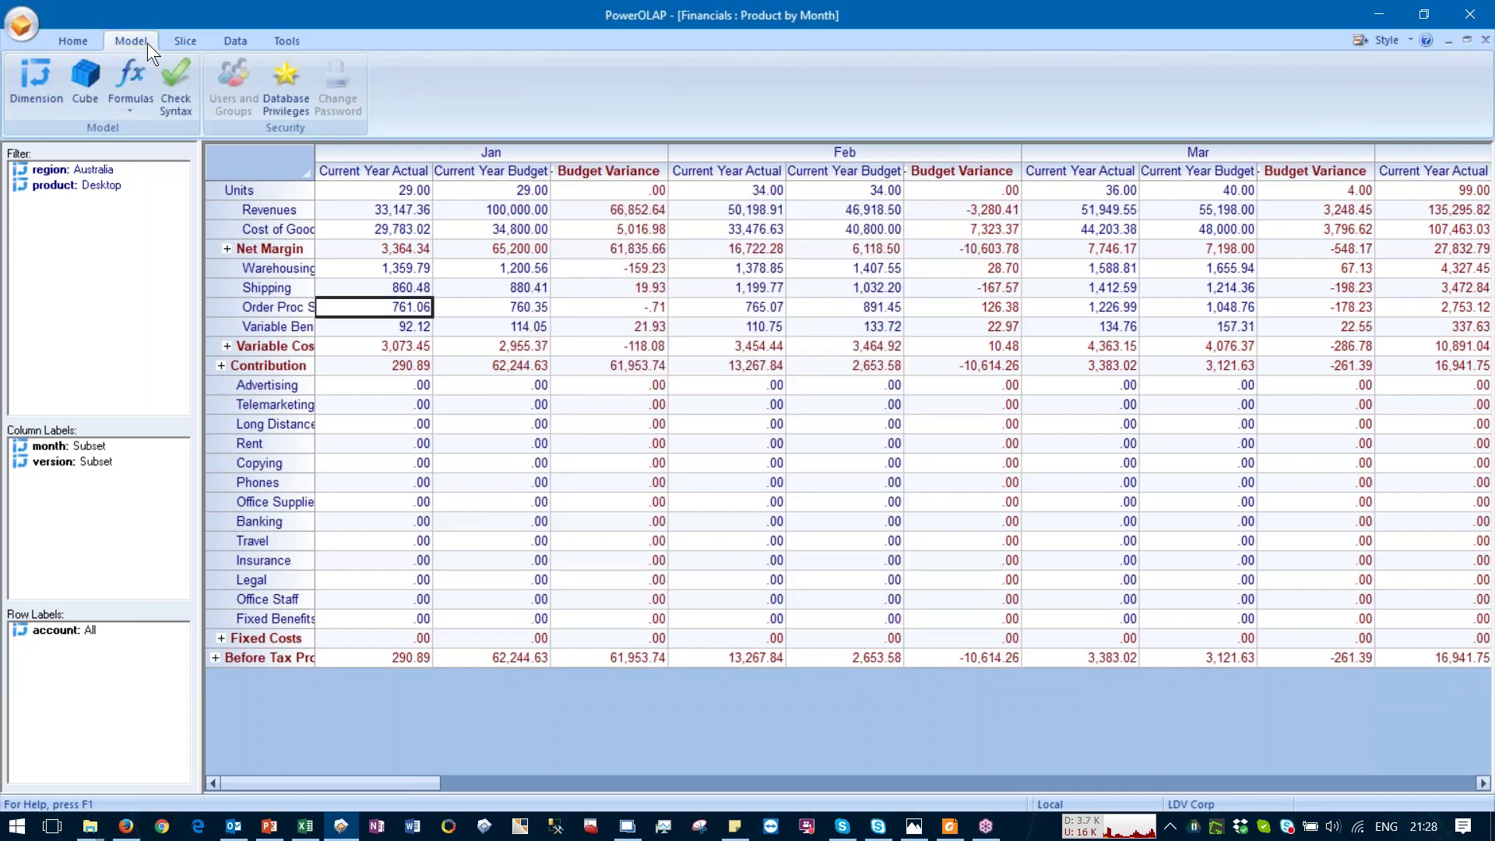
pyautogui.click(289, 86)
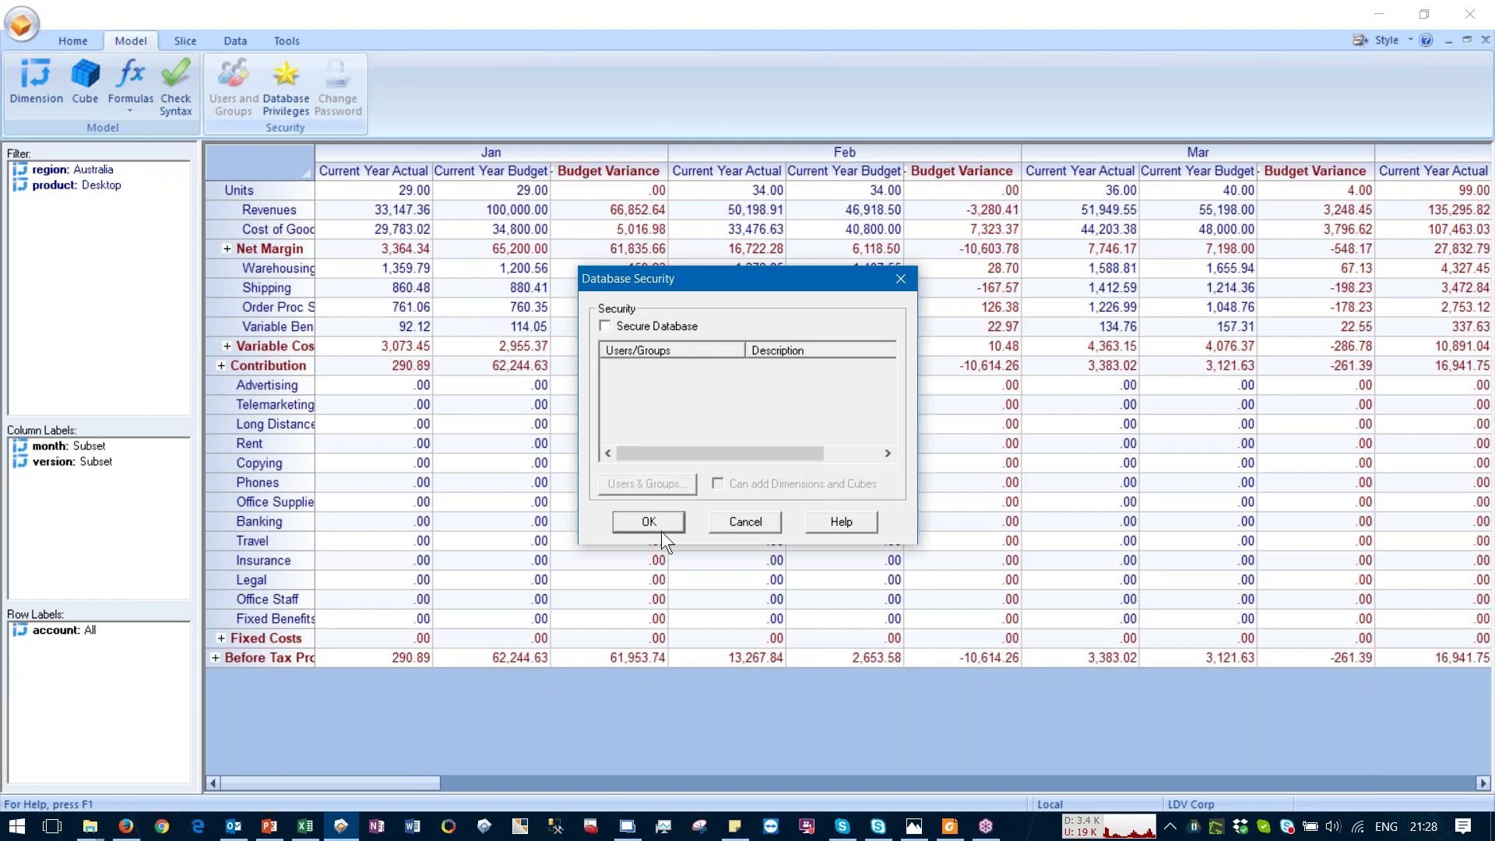
pyautogui.click(745, 521)
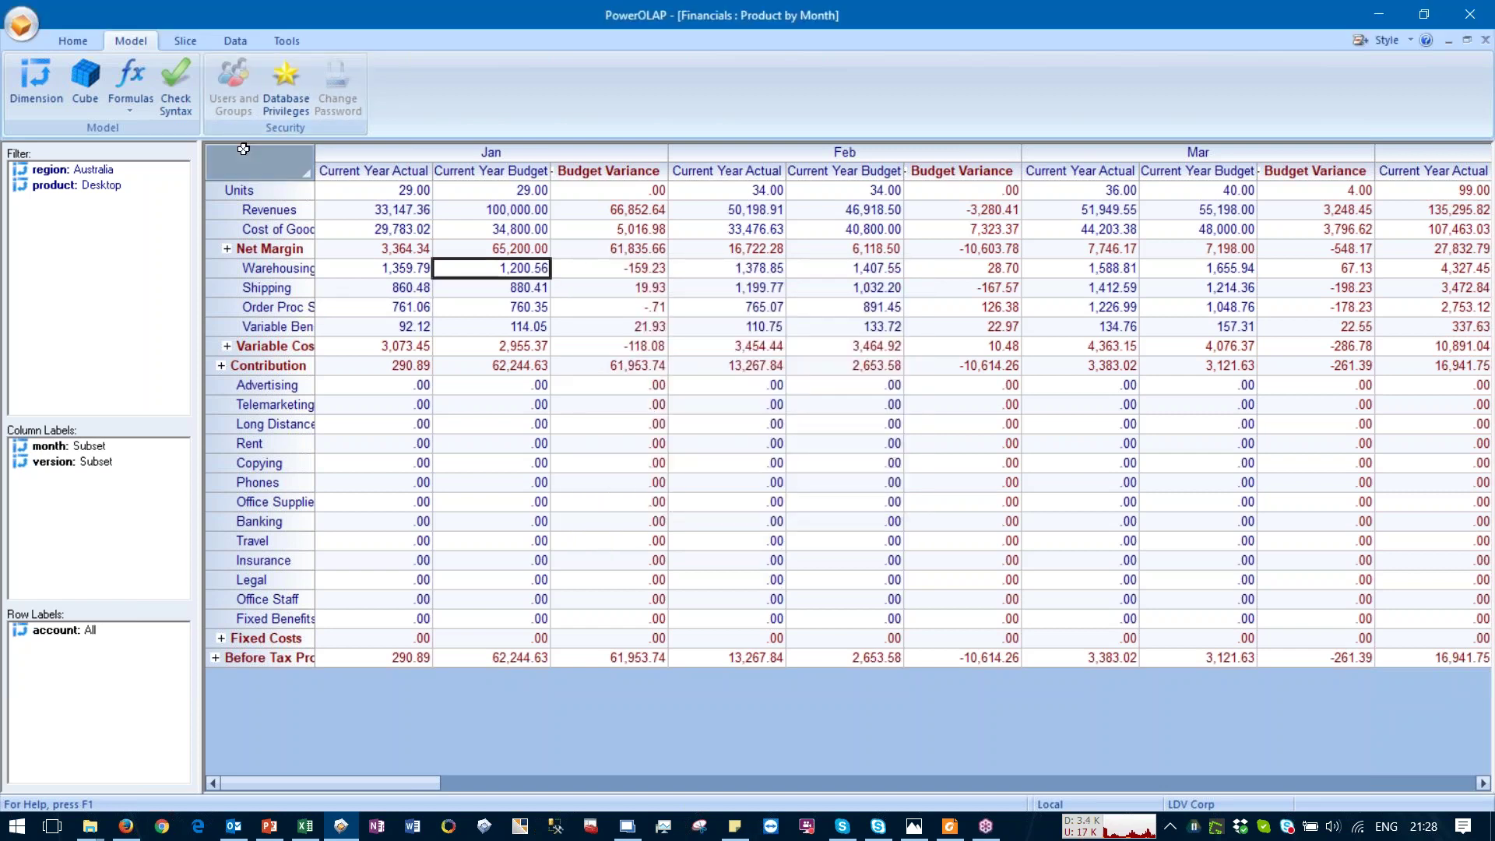
pyautogui.click(95, 86)
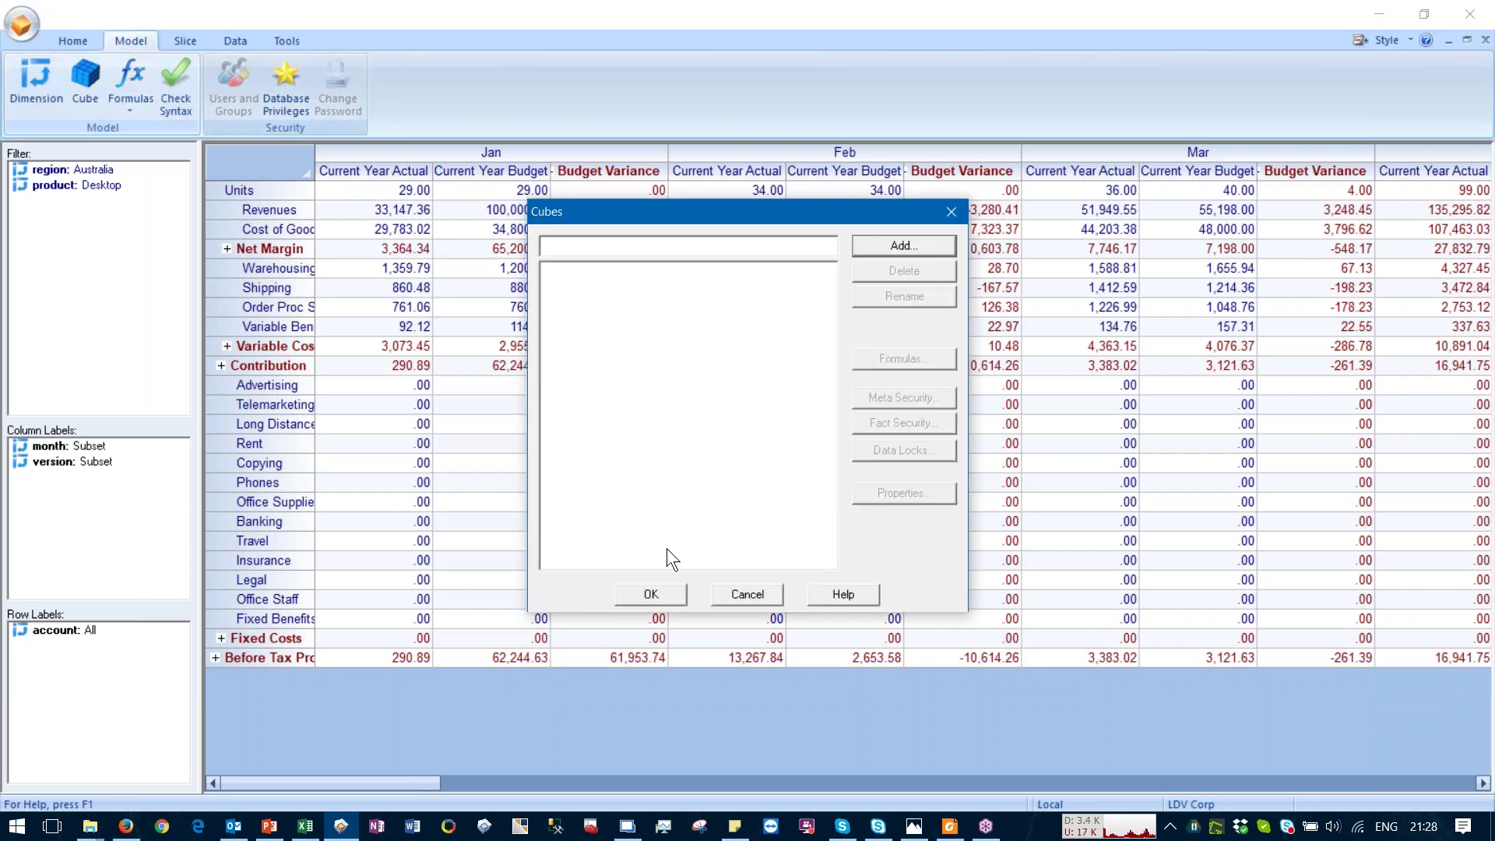
pyautogui.click(732, 594)
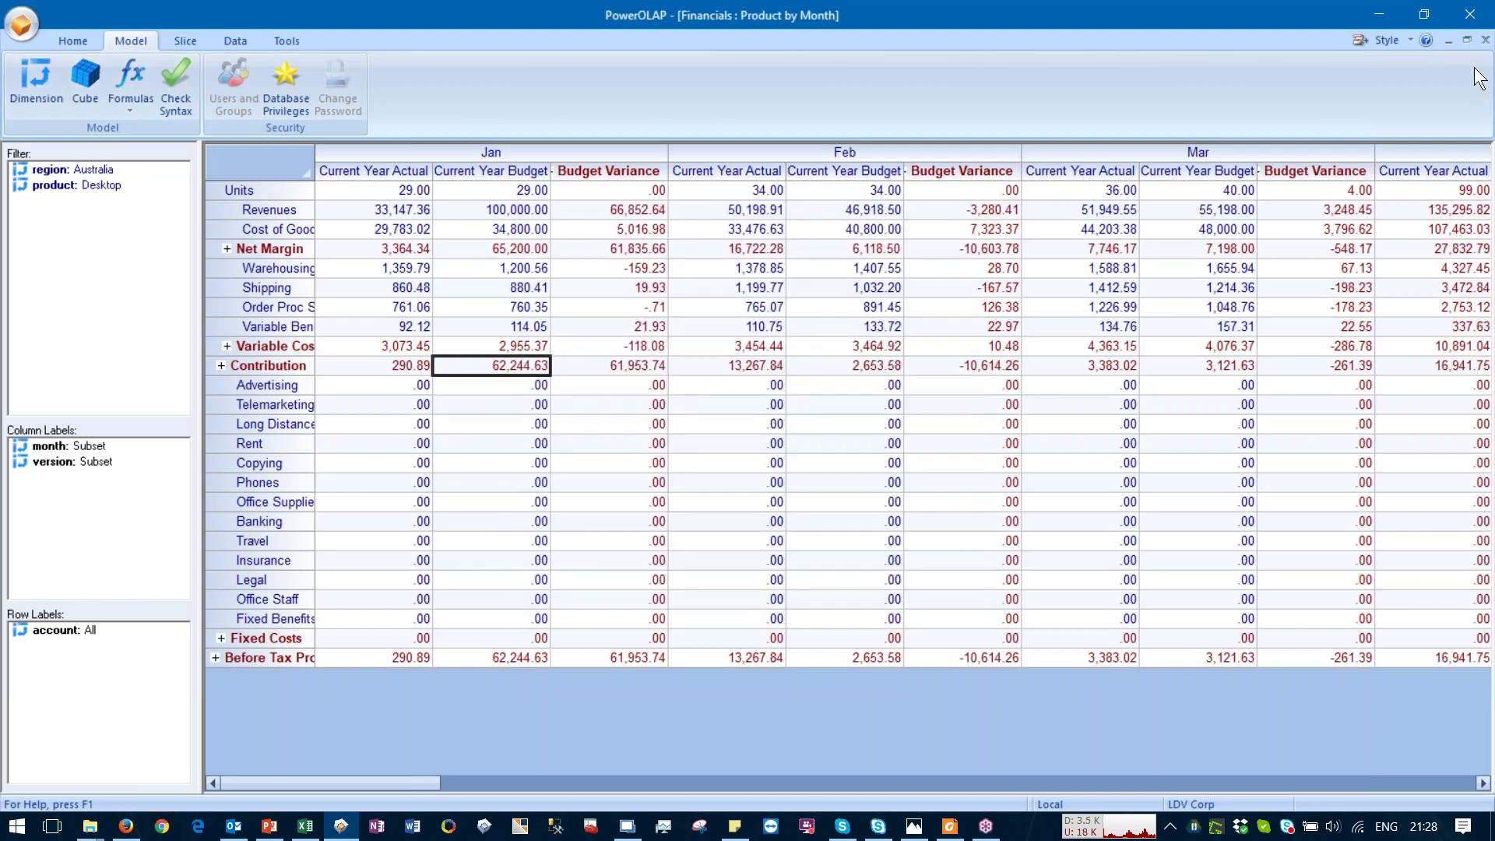
# Step: Close the Product by Month slice without saving its changes and exit PowerOLAP
pyautogui.click(1484, 40)
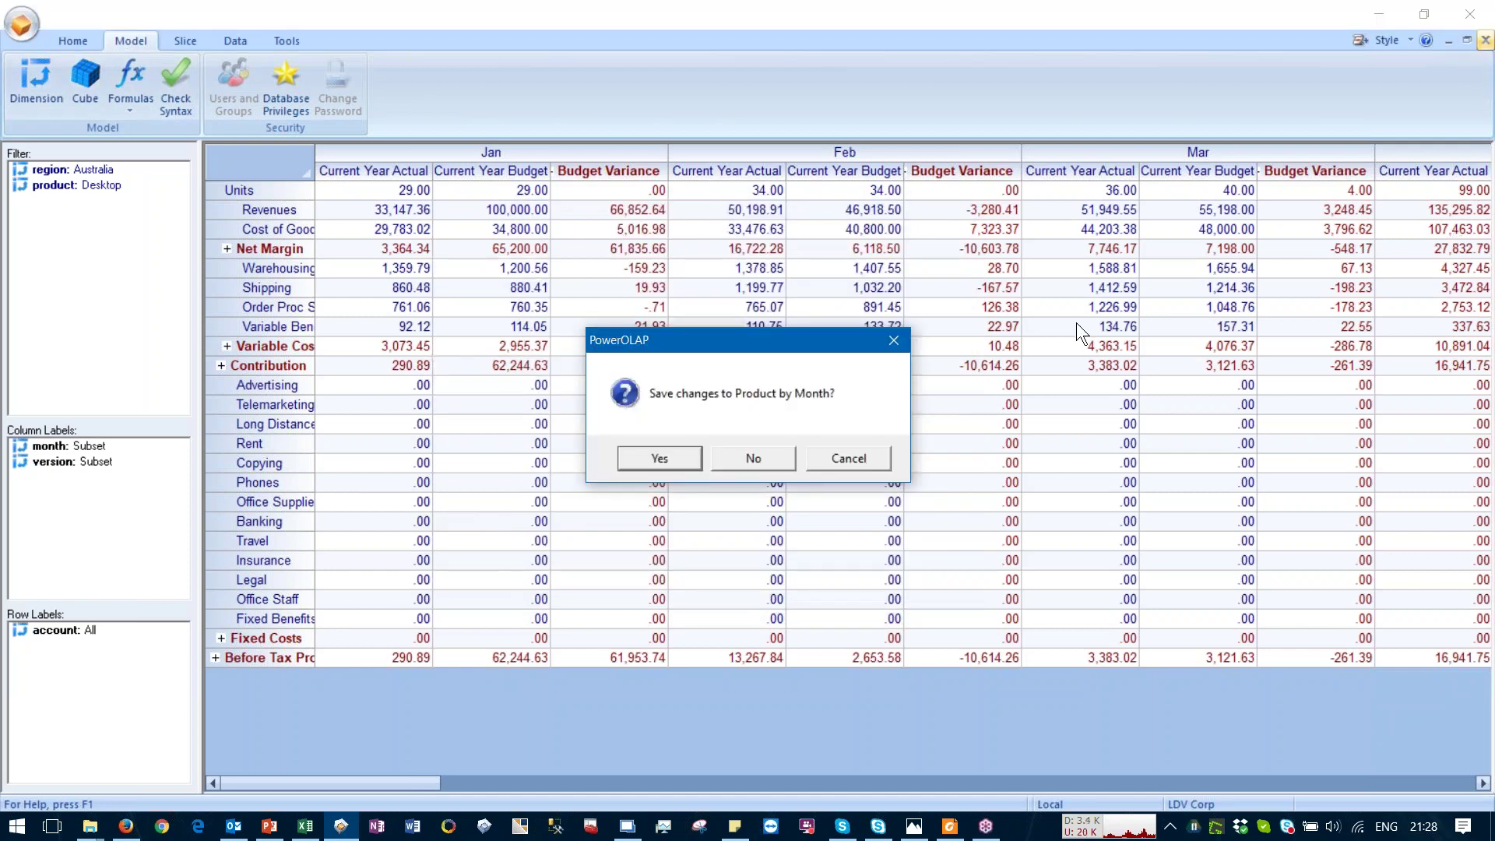
pyautogui.click(757, 467)
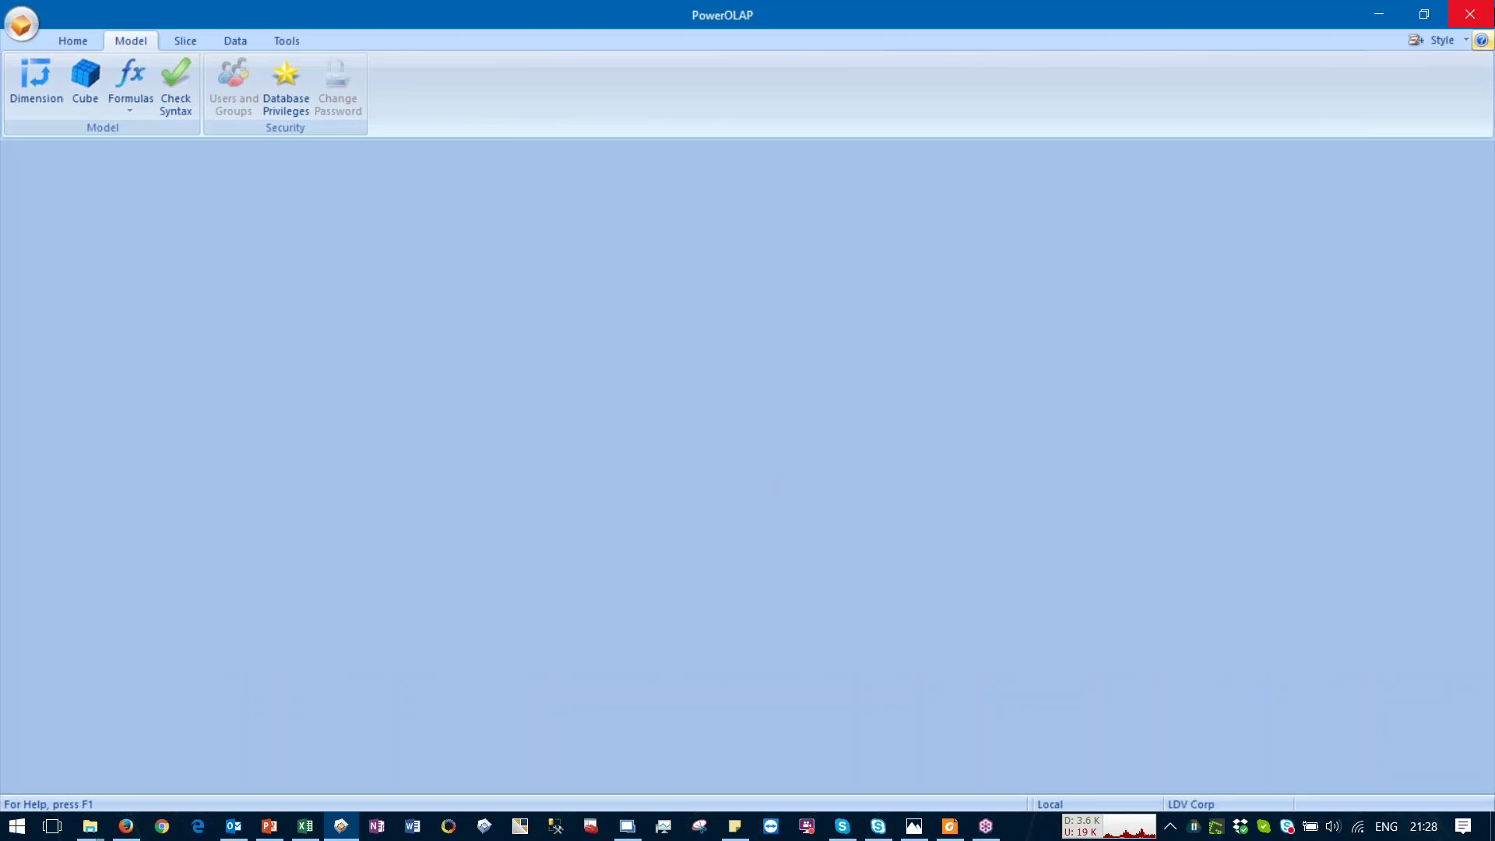
pyautogui.click(1469, 15)
pyautogui.click(805, 465)
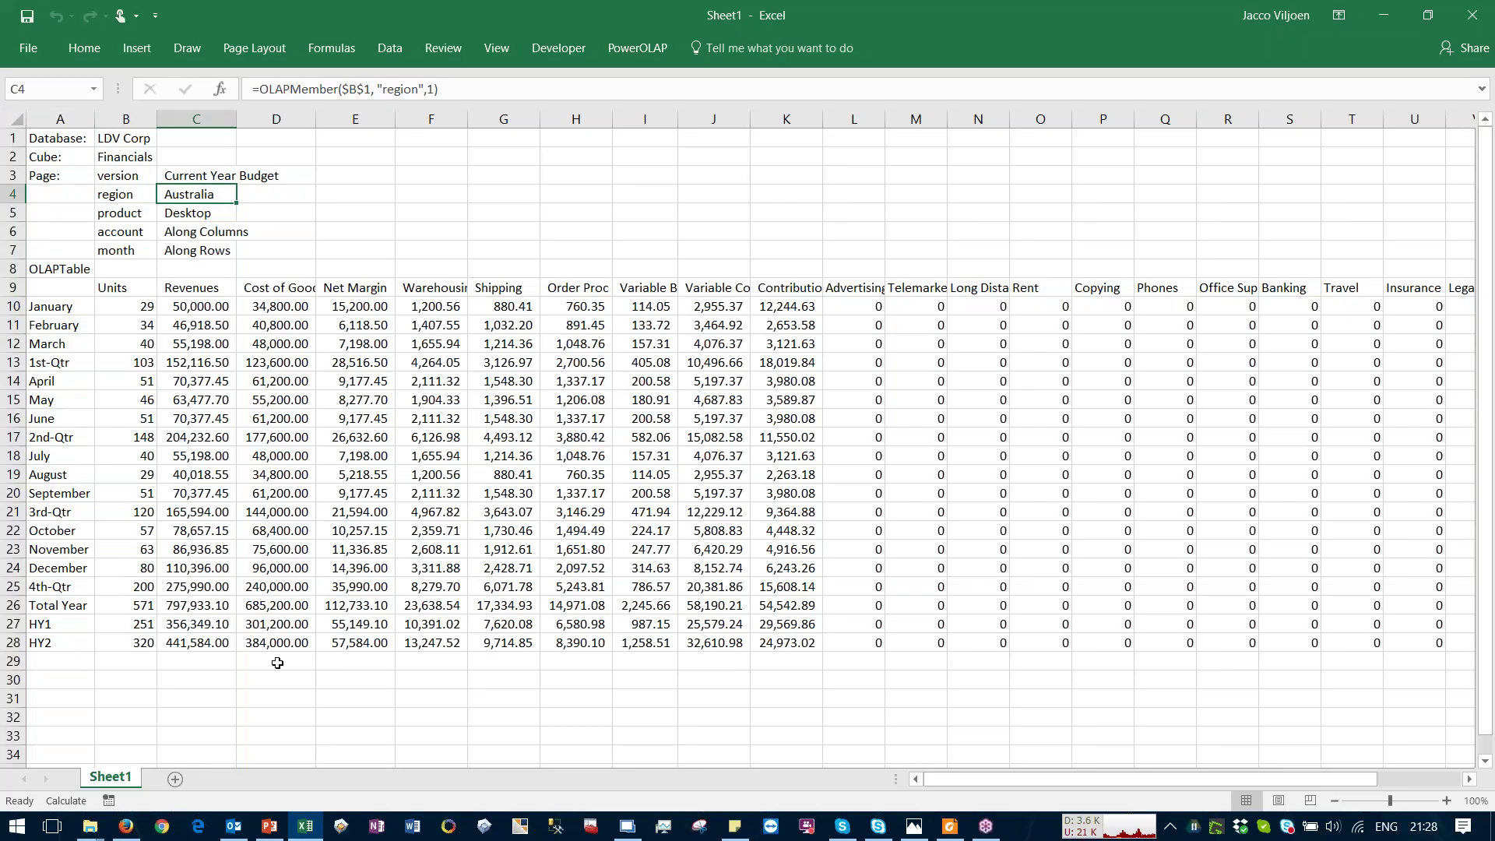
# Step: Recalculate the Financials worksheet in Excel and return to PowerOLAP with its Genius Center page closed
pyautogui.click(269, 531)
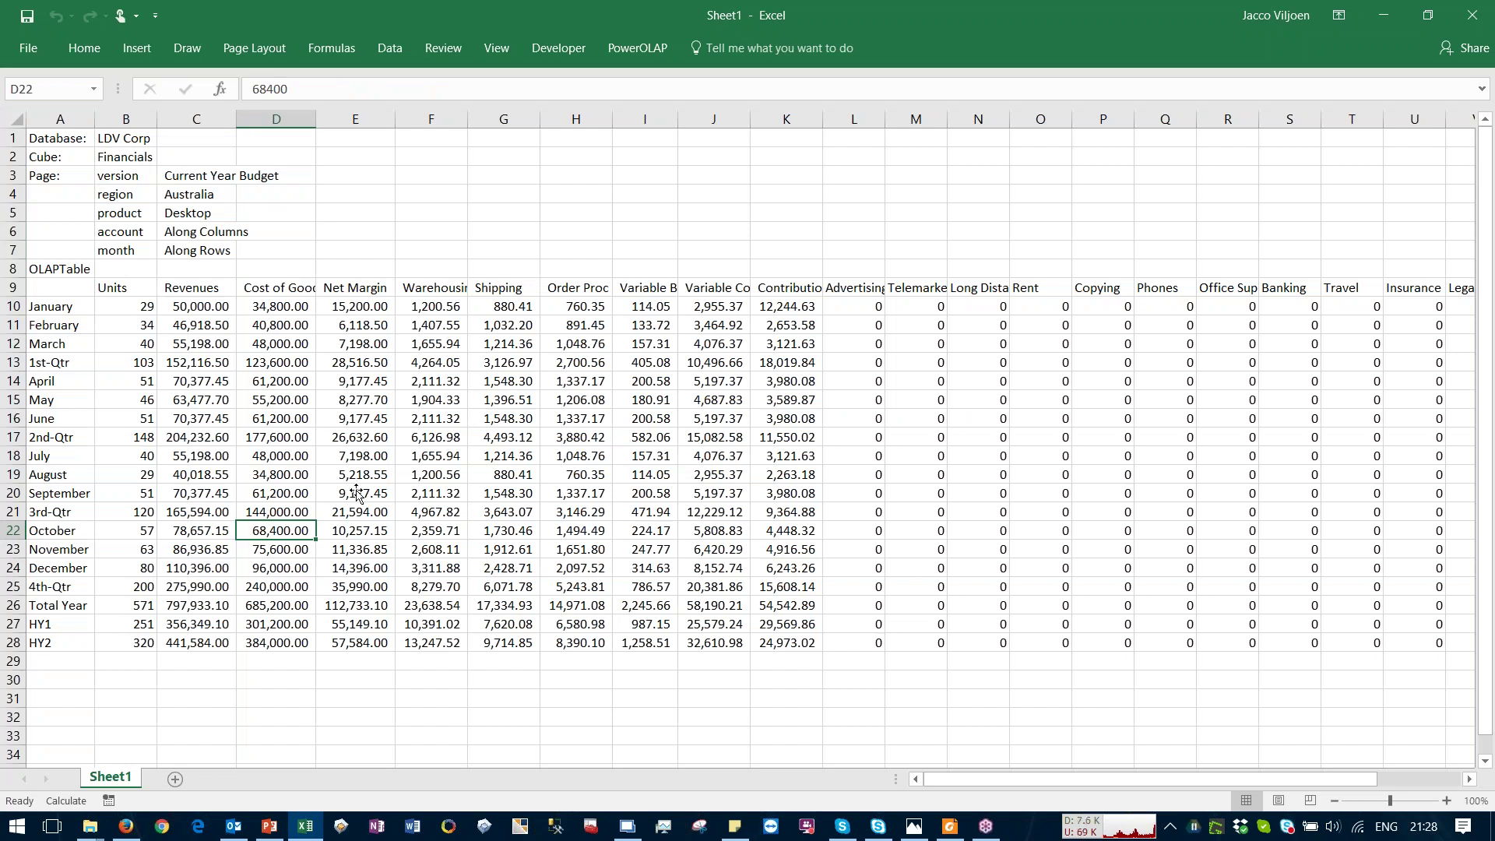
pyautogui.press('F9')
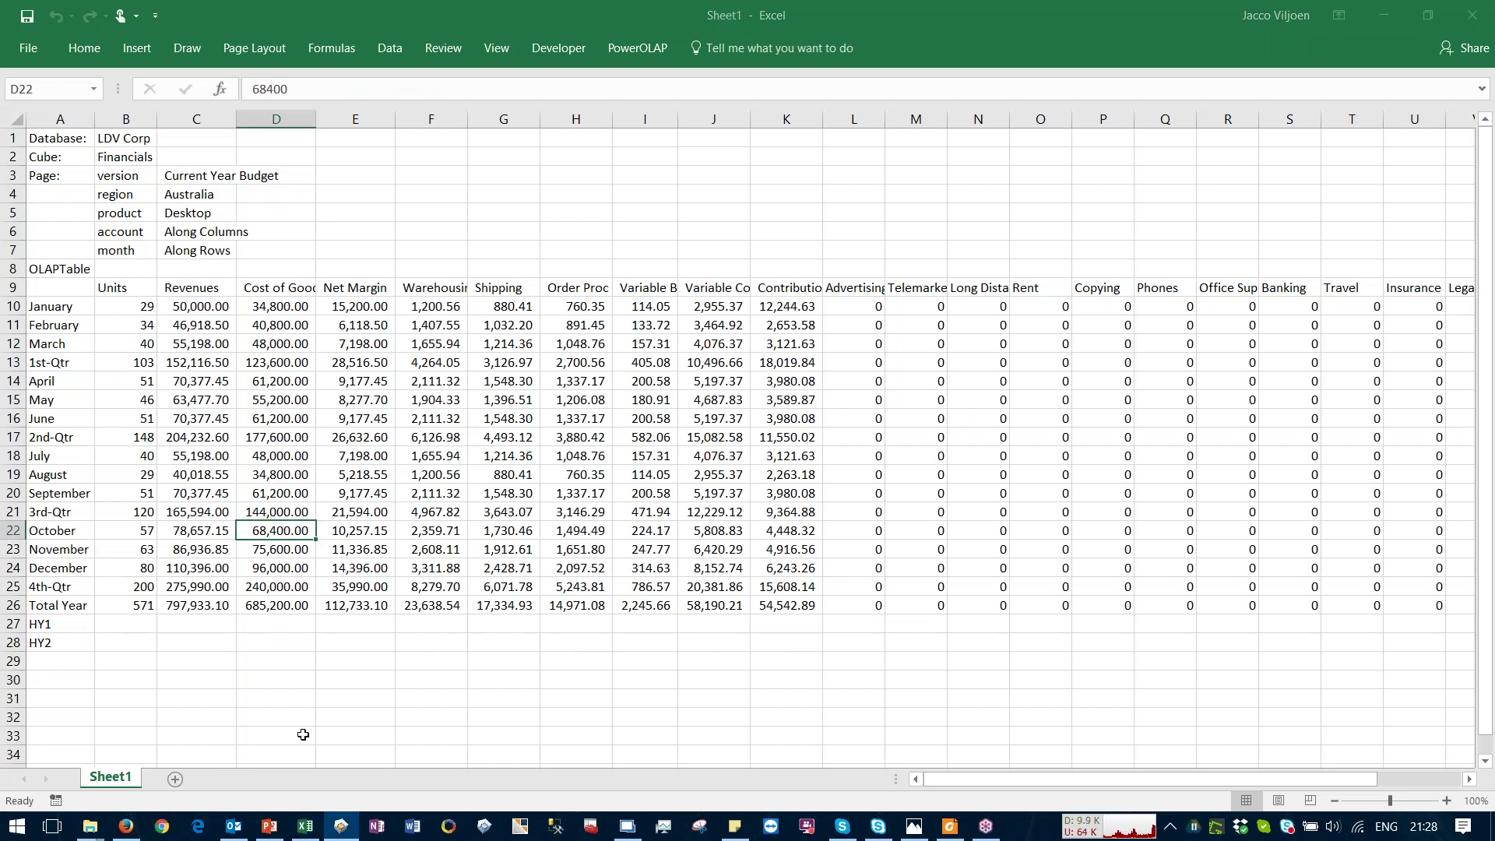
pyautogui.click(340, 826)
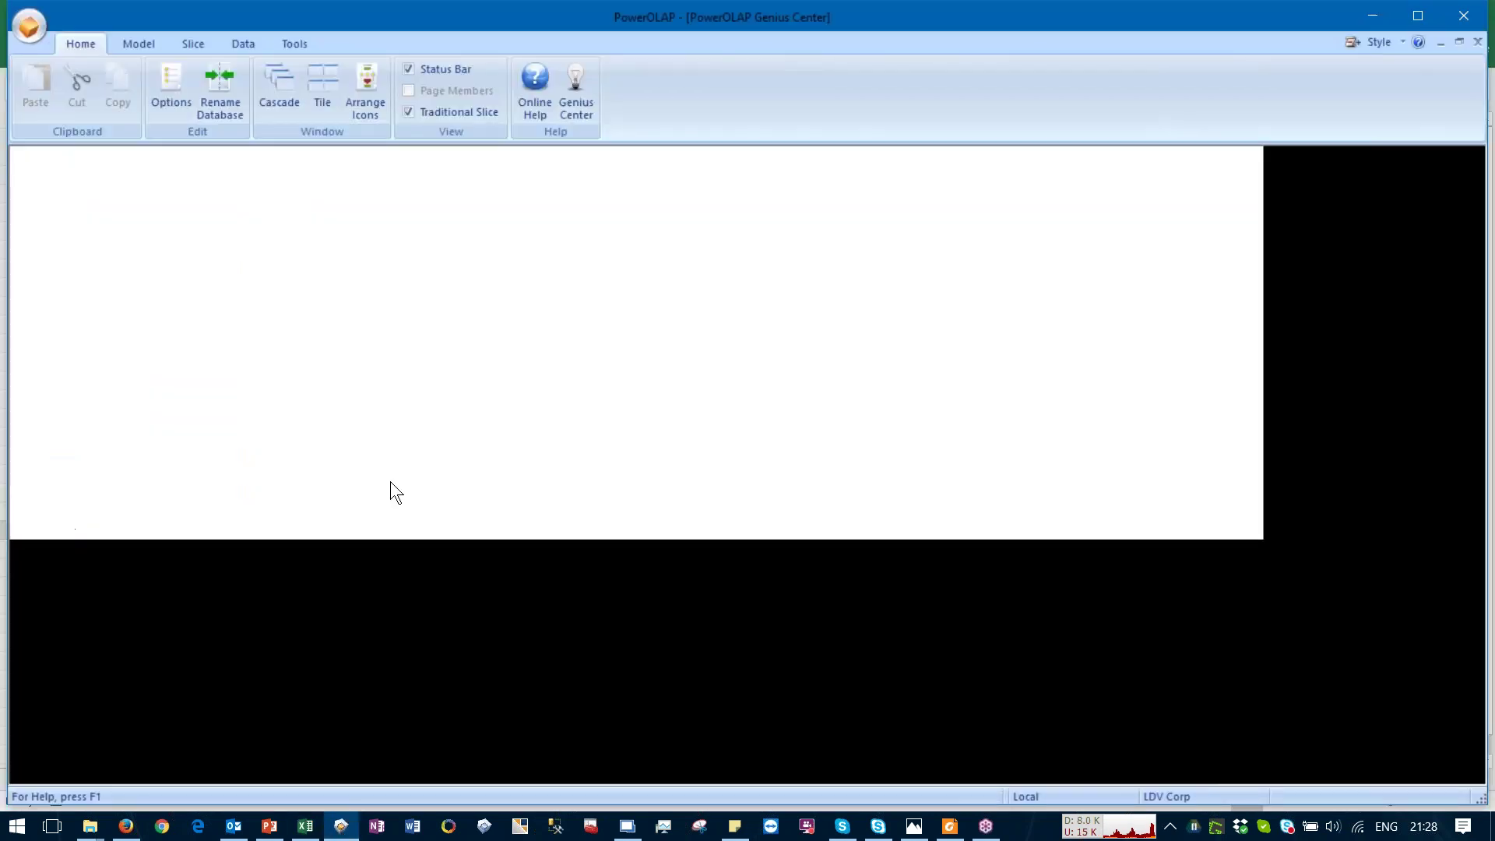
pyautogui.click(1477, 41)
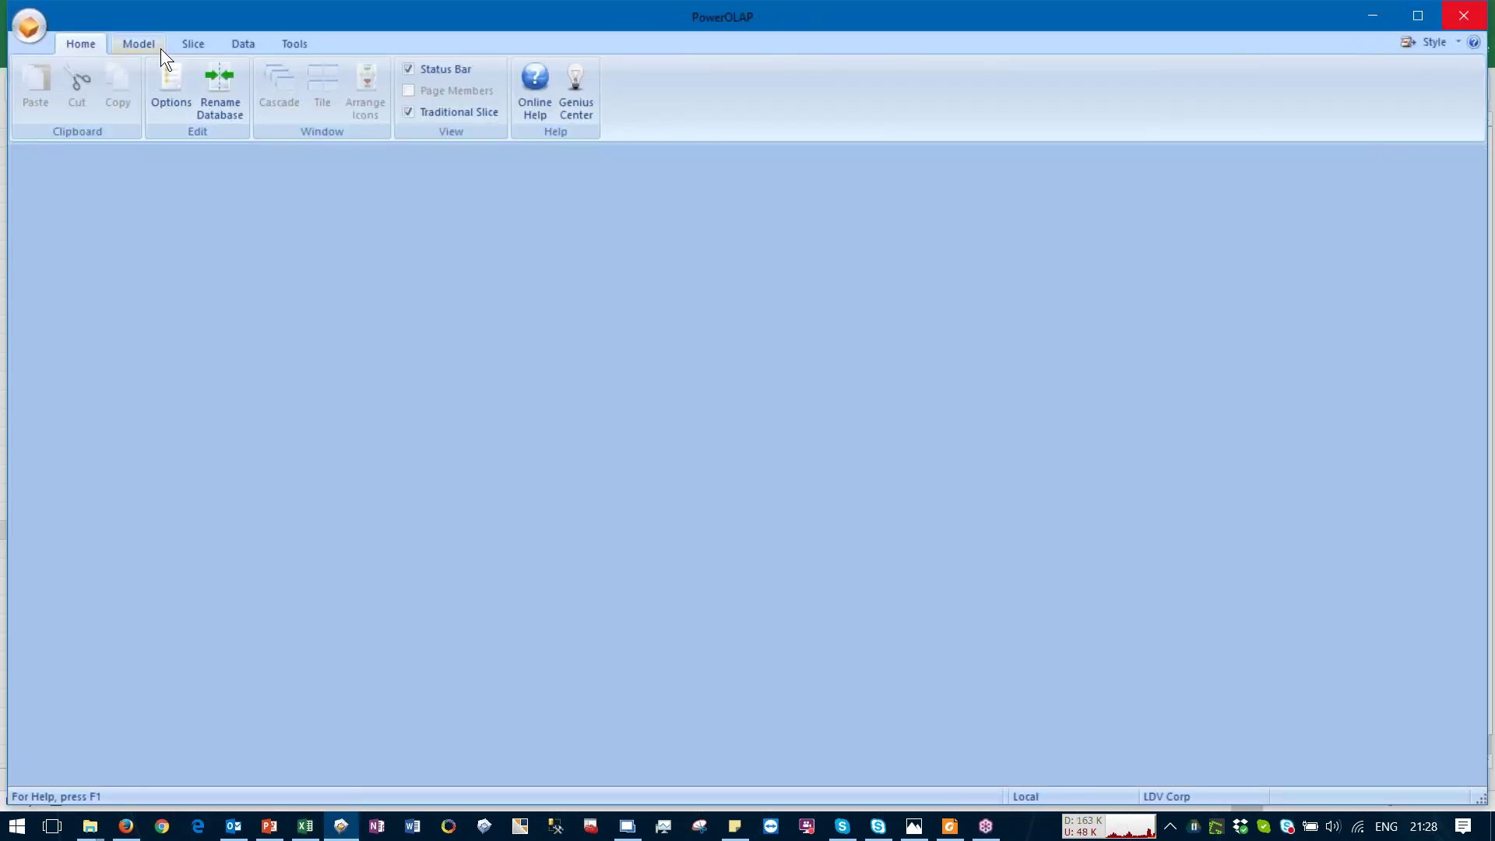
# Step: Add a fact data security rule named Read to the Financials cube
pyautogui.click(132, 48)
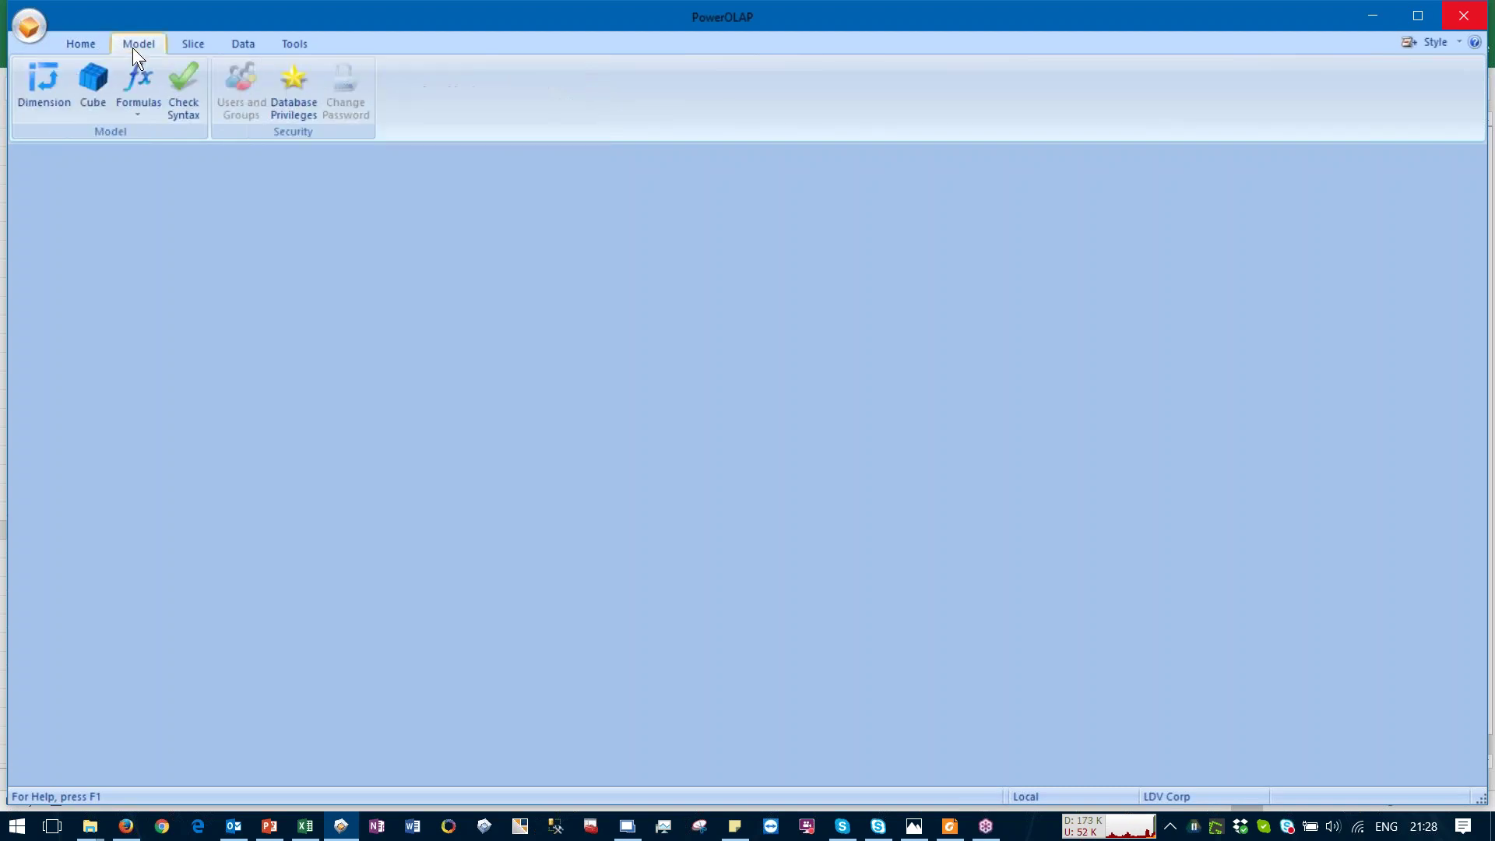
pyautogui.click(92, 98)
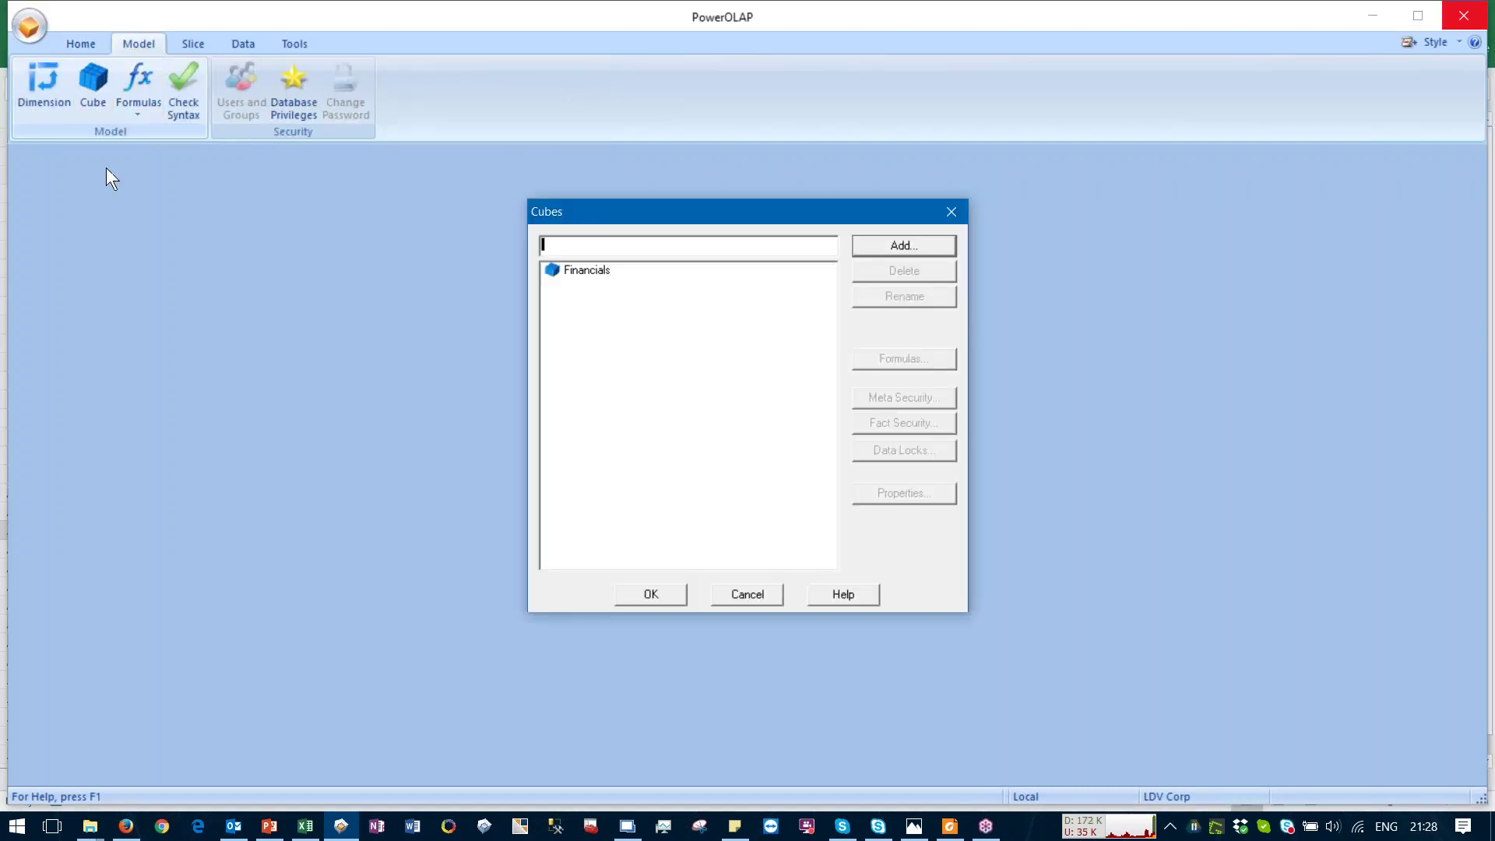
pyautogui.click(582, 272)
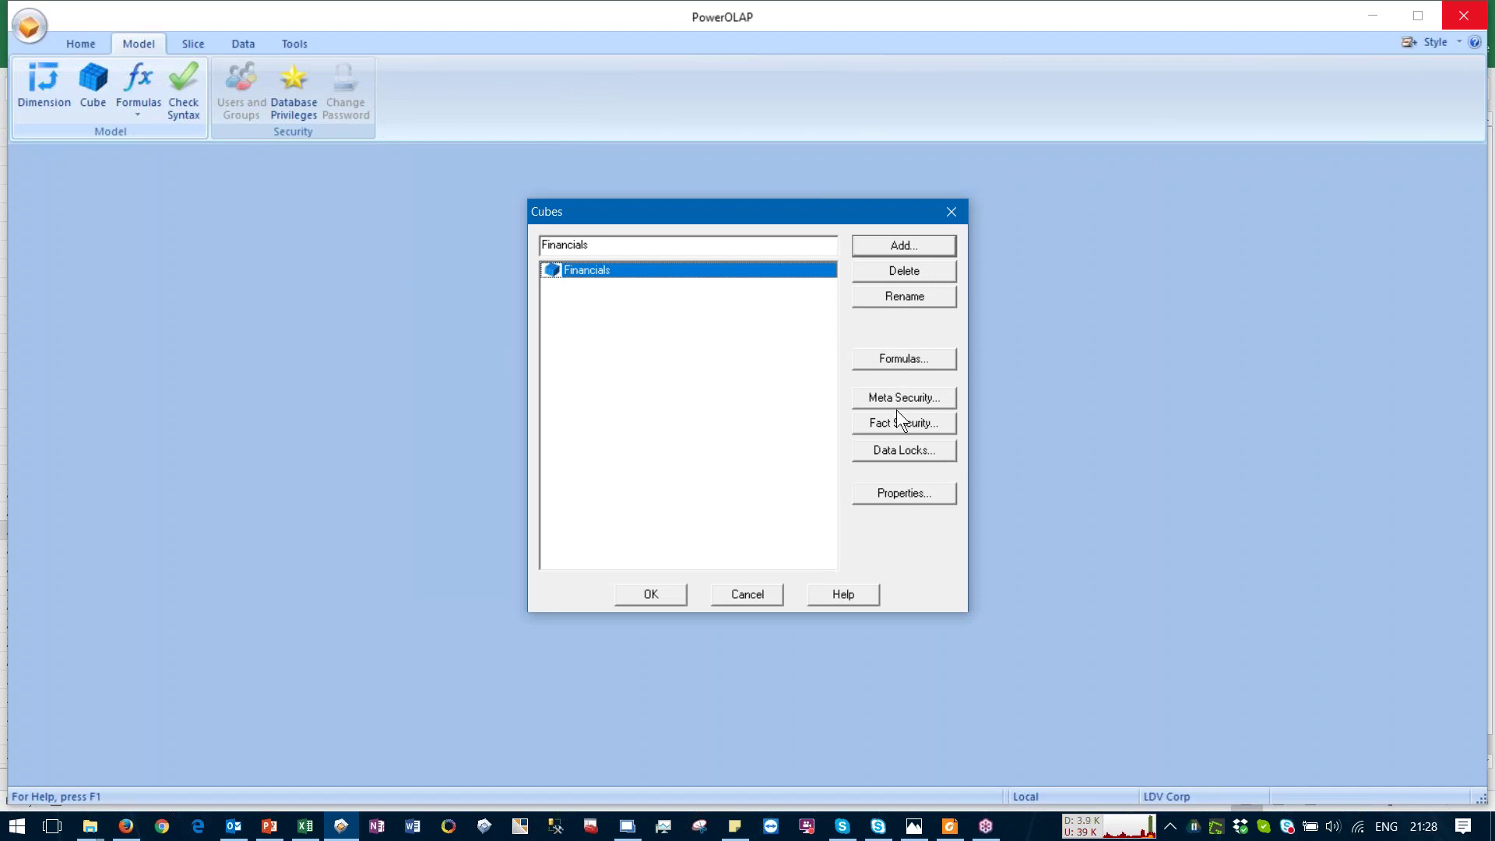
pyautogui.click(900, 426)
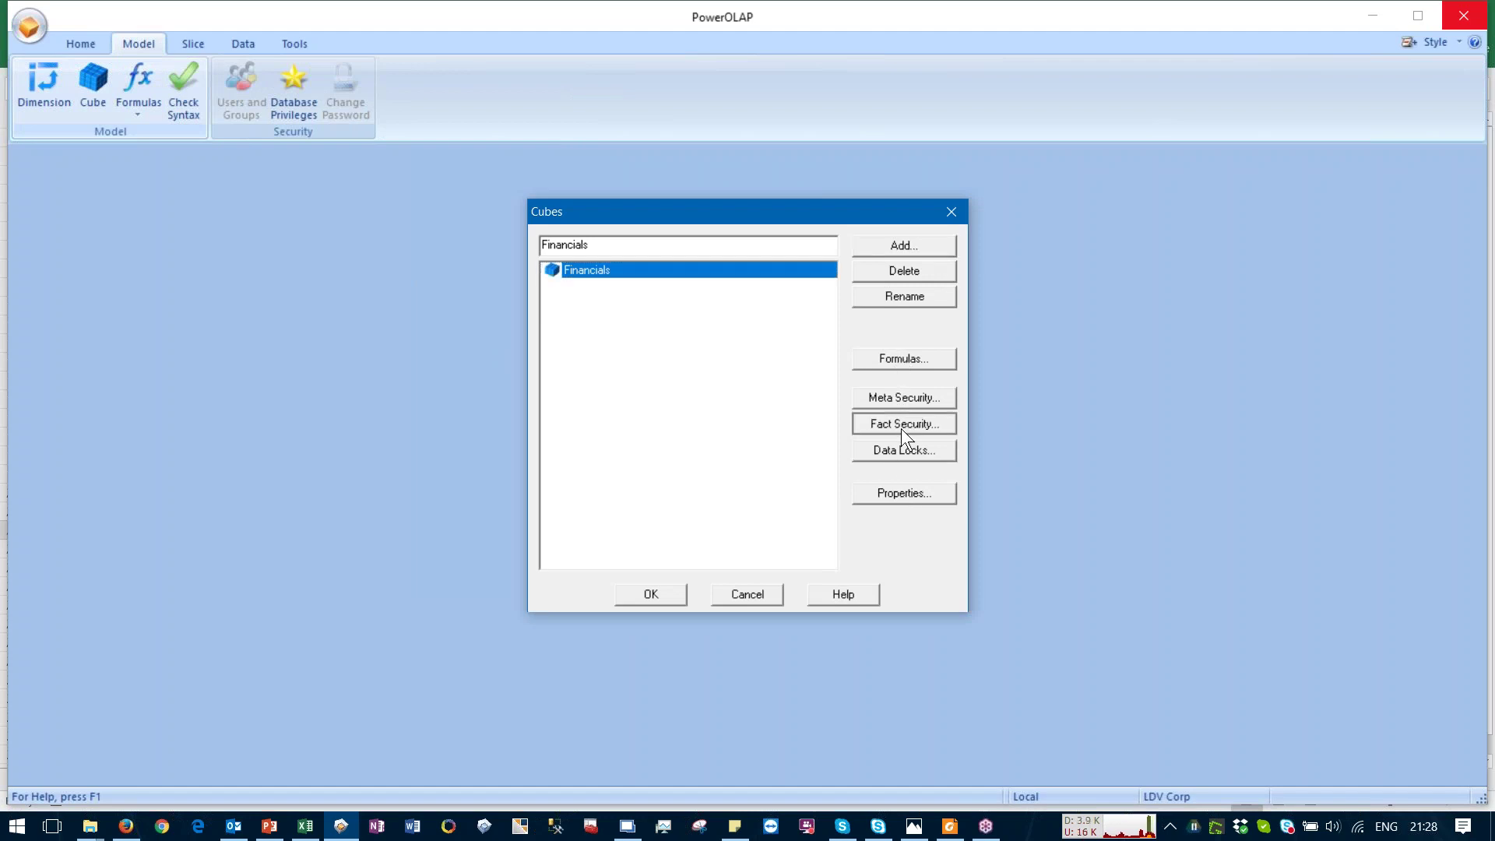
pyautogui.click(481, 546)
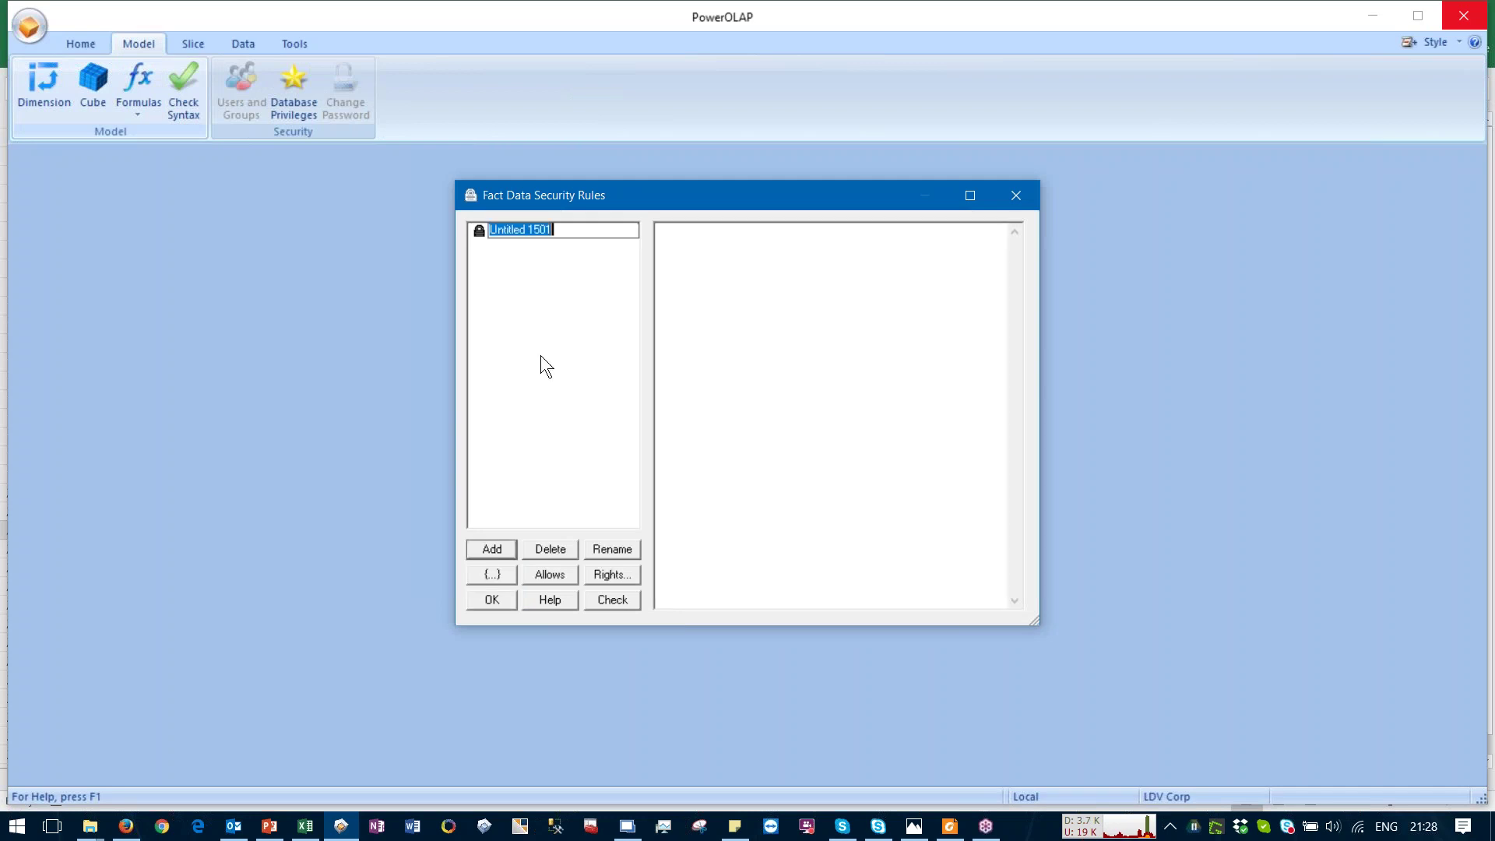
pyautogui.write('Read')
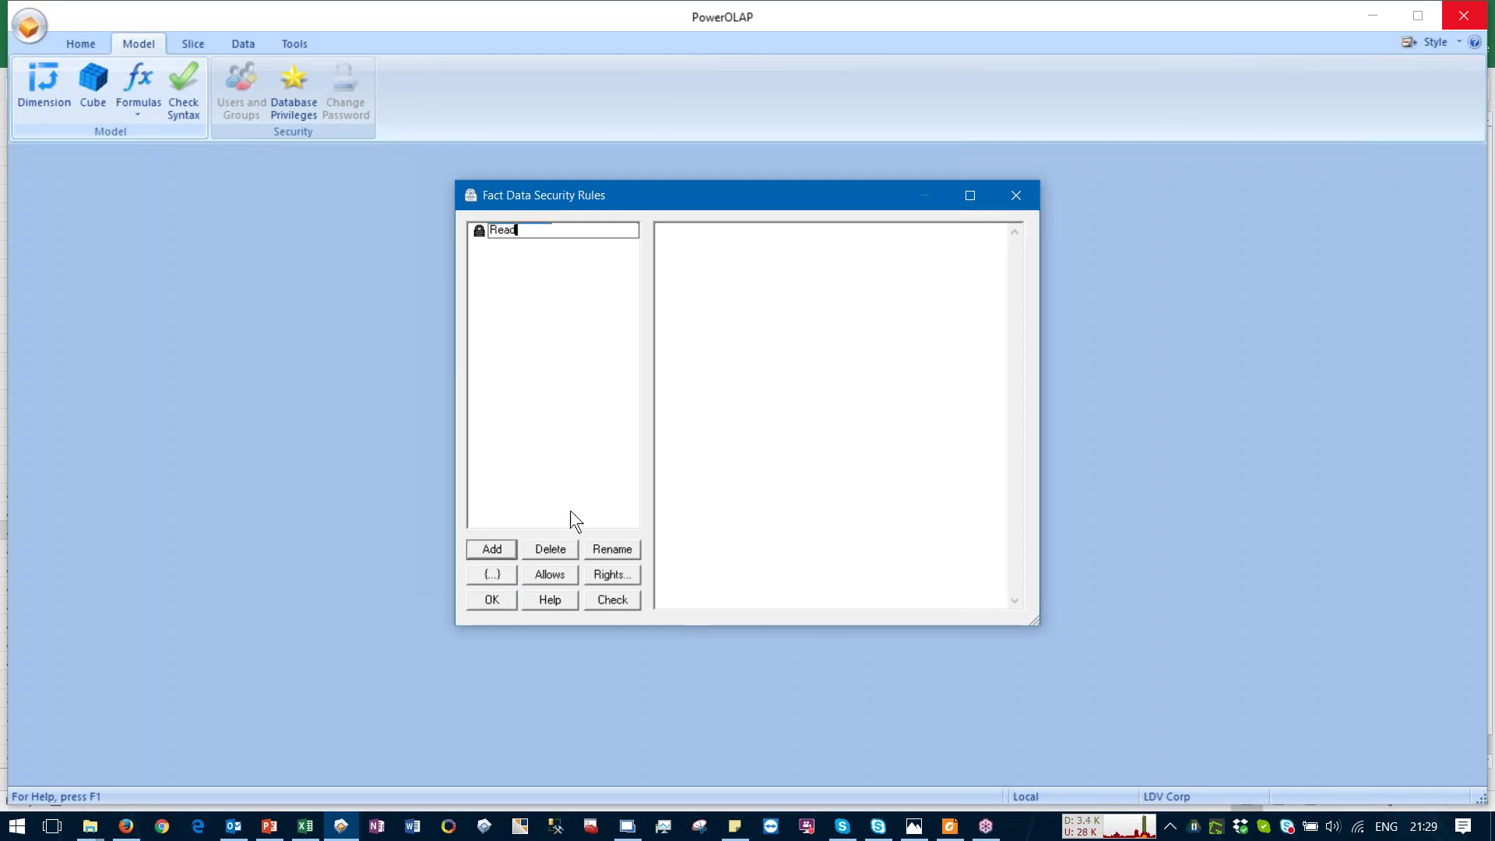
pyautogui.click(768, 377)
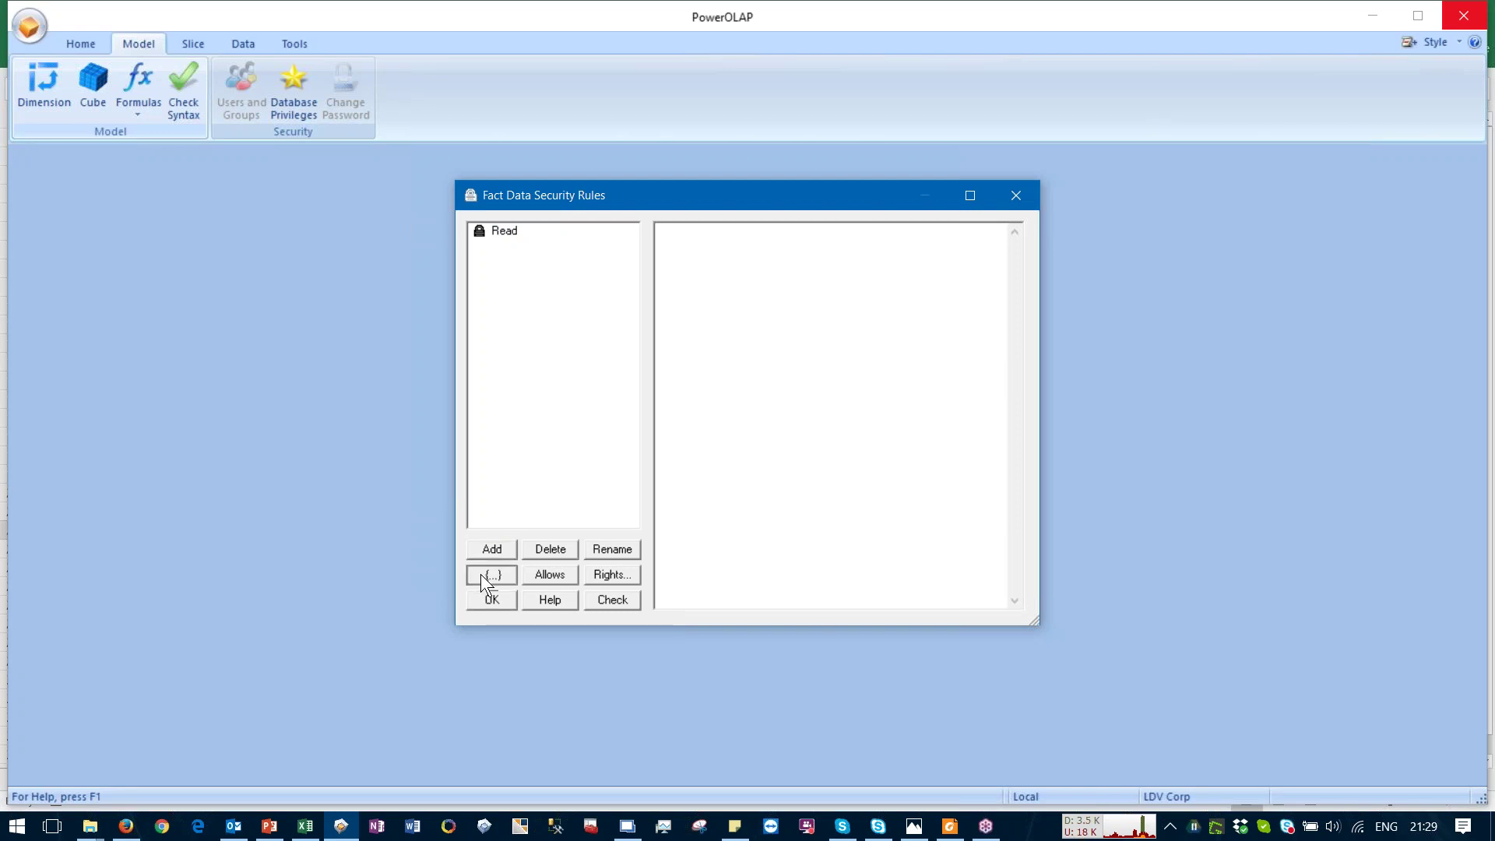
# Step: Build the rule's range reference from the version members Prior Year Actual and Current Year Actual
pyautogui.click(490, 575)
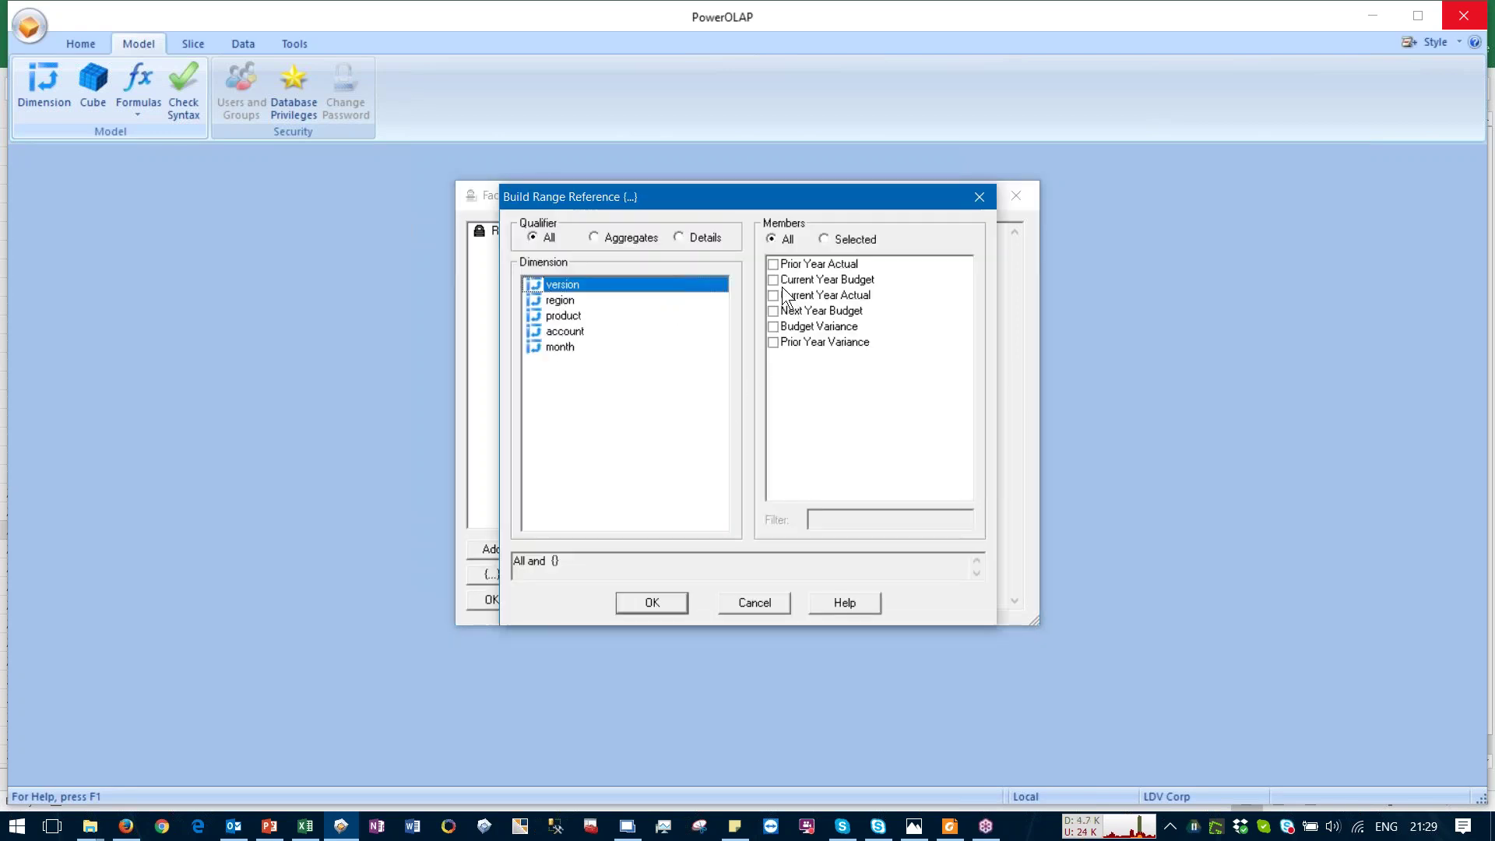
pyautogui.click(773, 264)
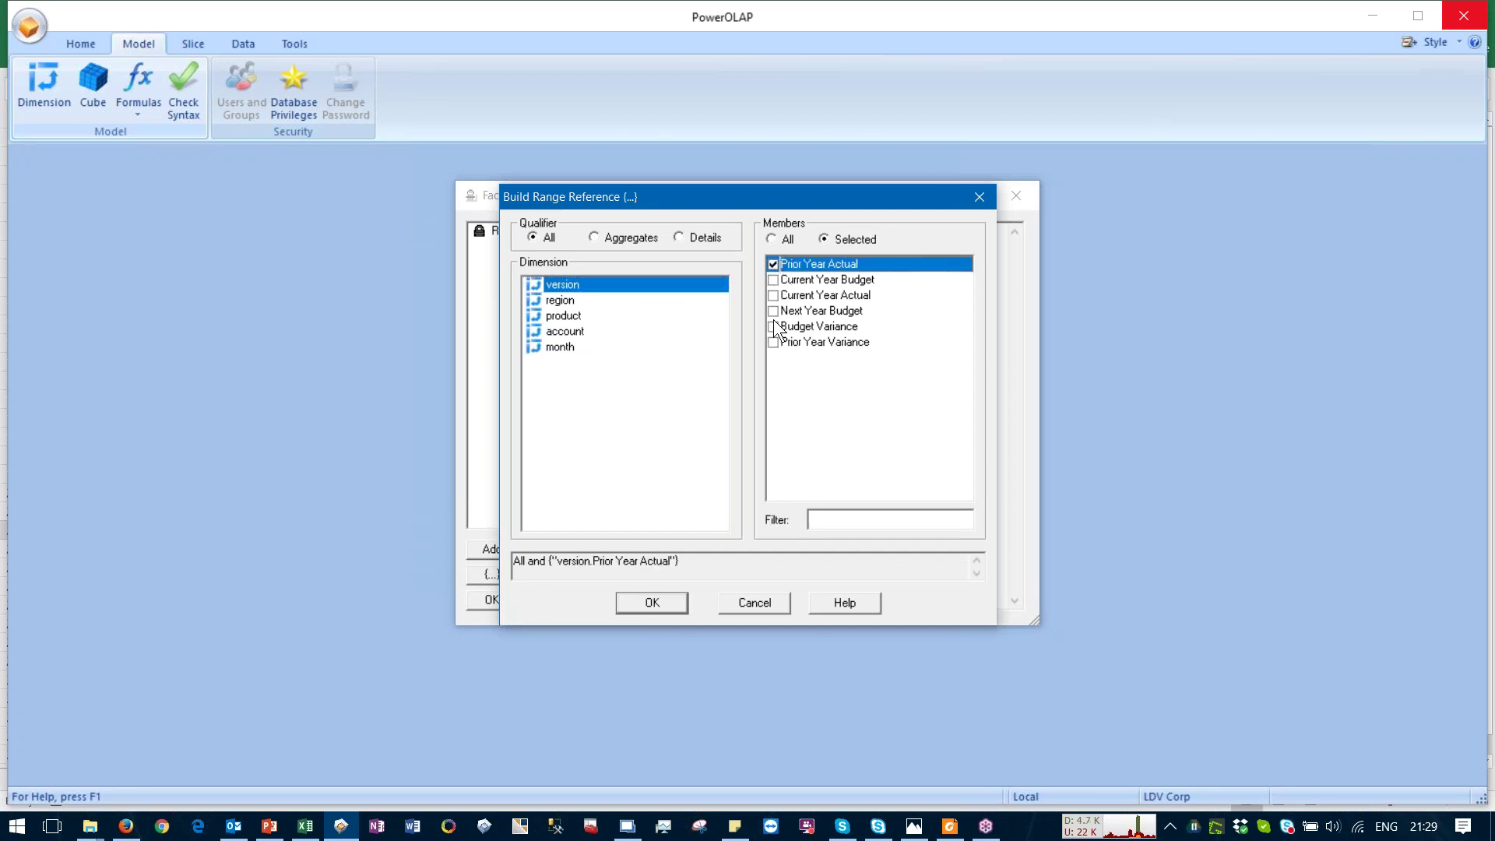
pyautogui.click(774, 296)
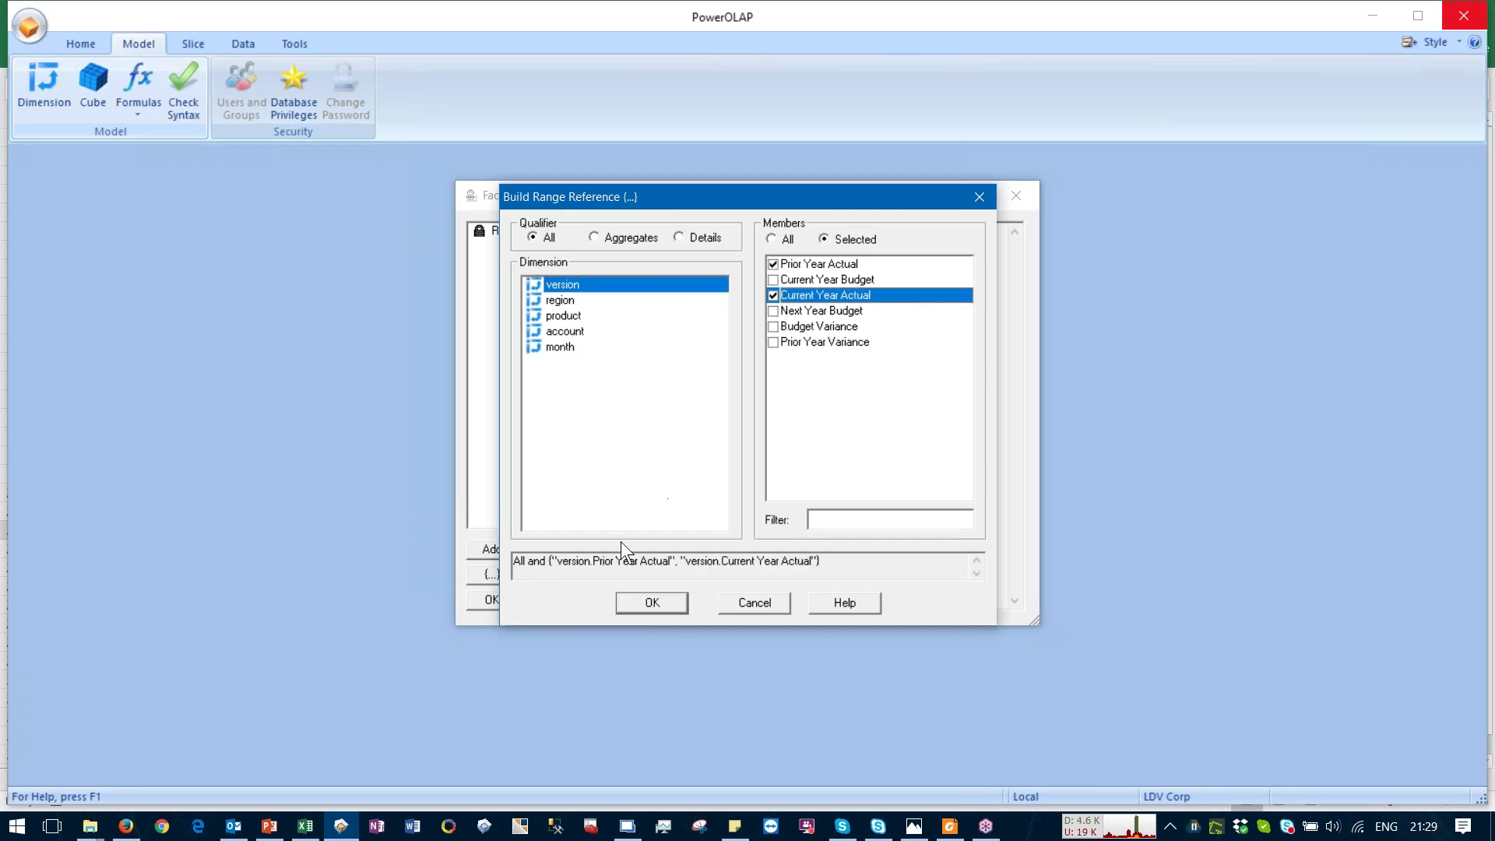
pyautogui.click(653, 603)
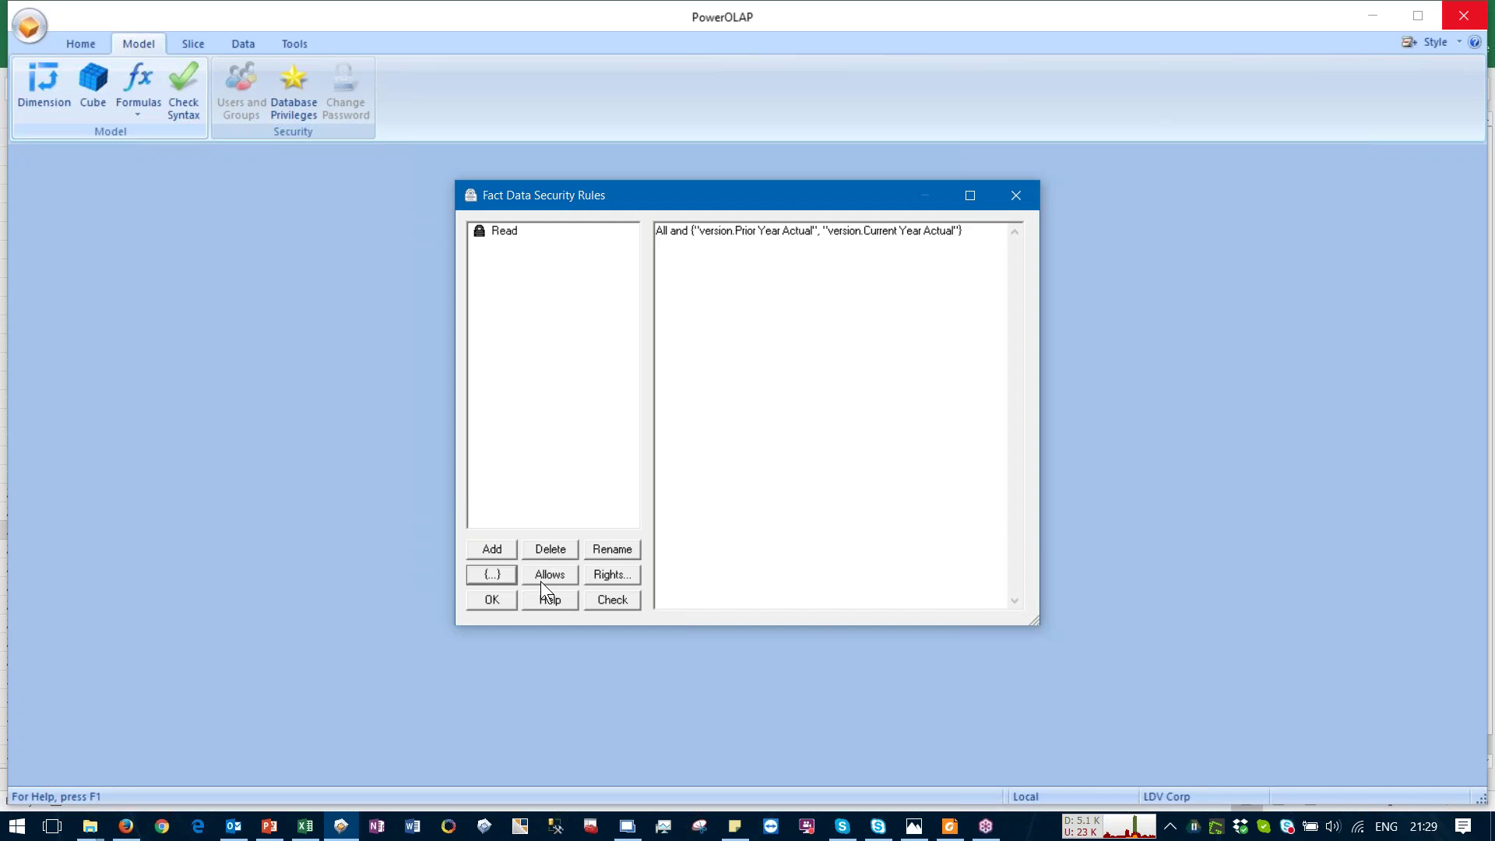
# Step: Complete the rule by allowing the Users group to Read, ending it with a semicolon, and discard all cube changes
pyautogui.click(540, 576)
pyautogui.click(607, 573)
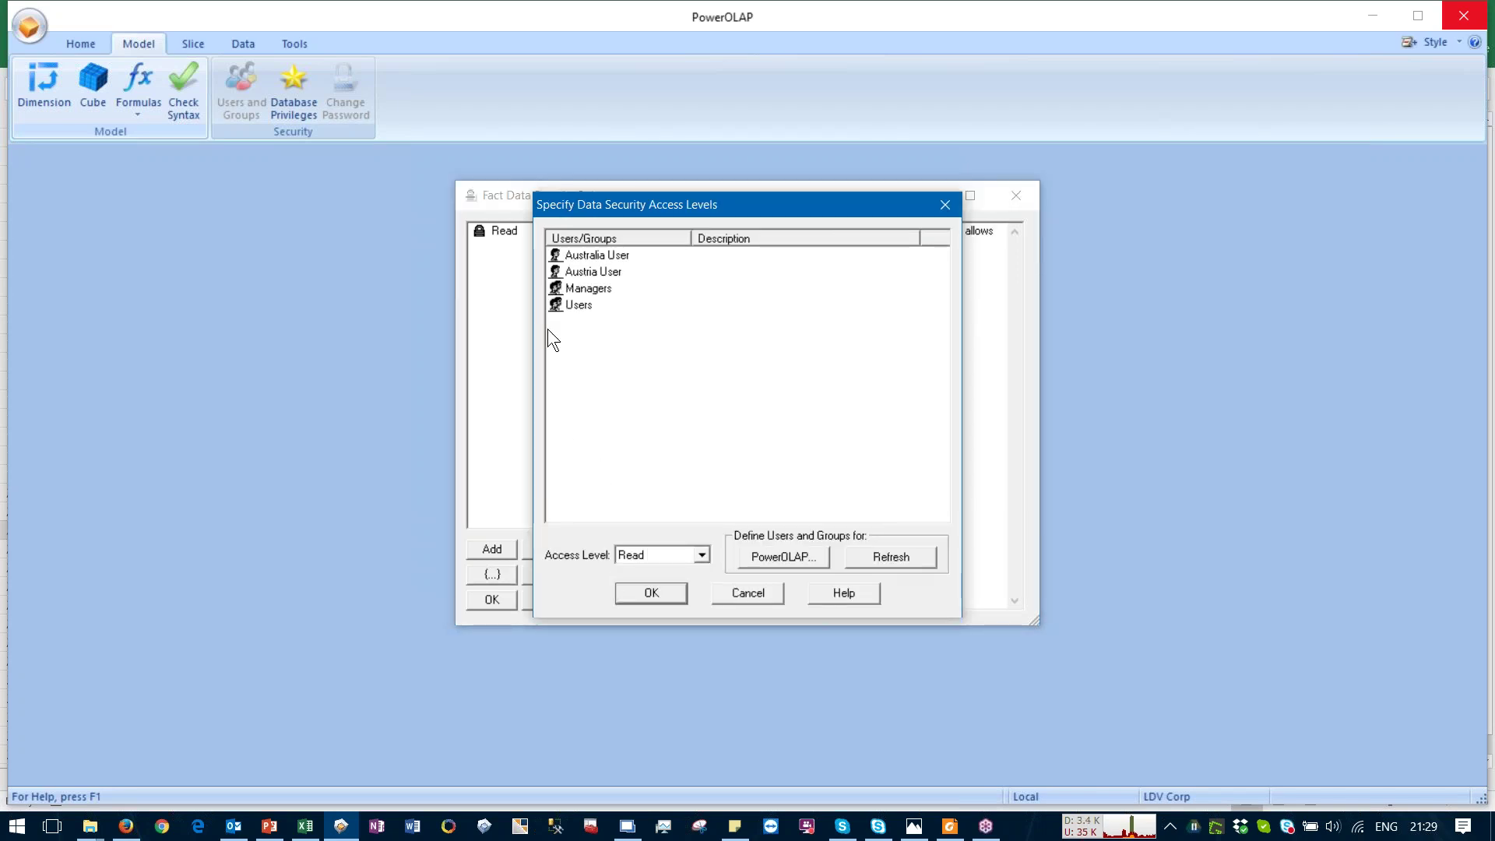
pyautogui.click(564, 306)
pyautogui.click(646, 593)
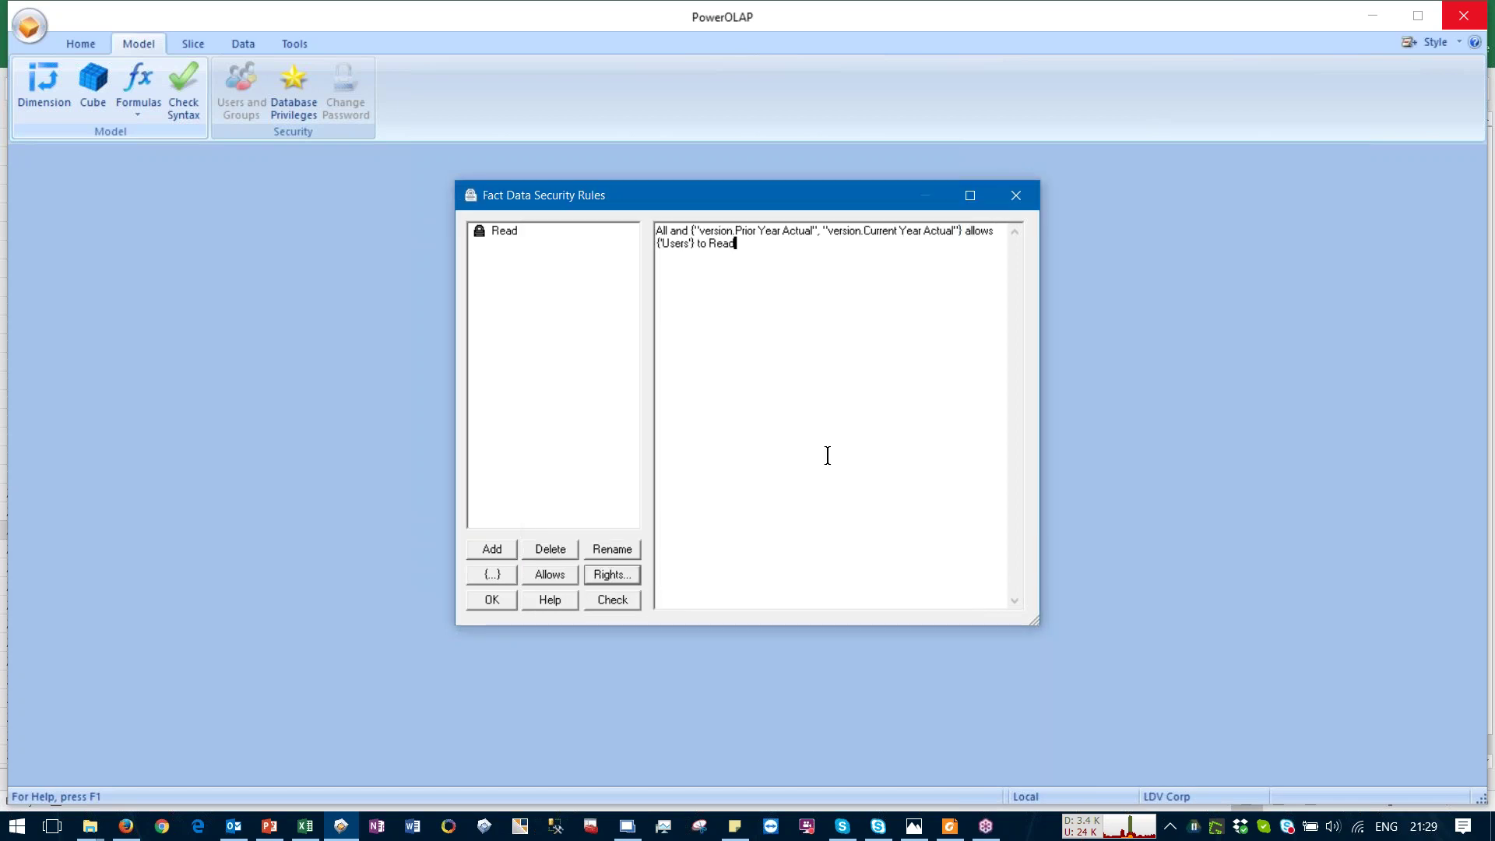
pyautogui.write(';')
pyautogui.click(491, 600)
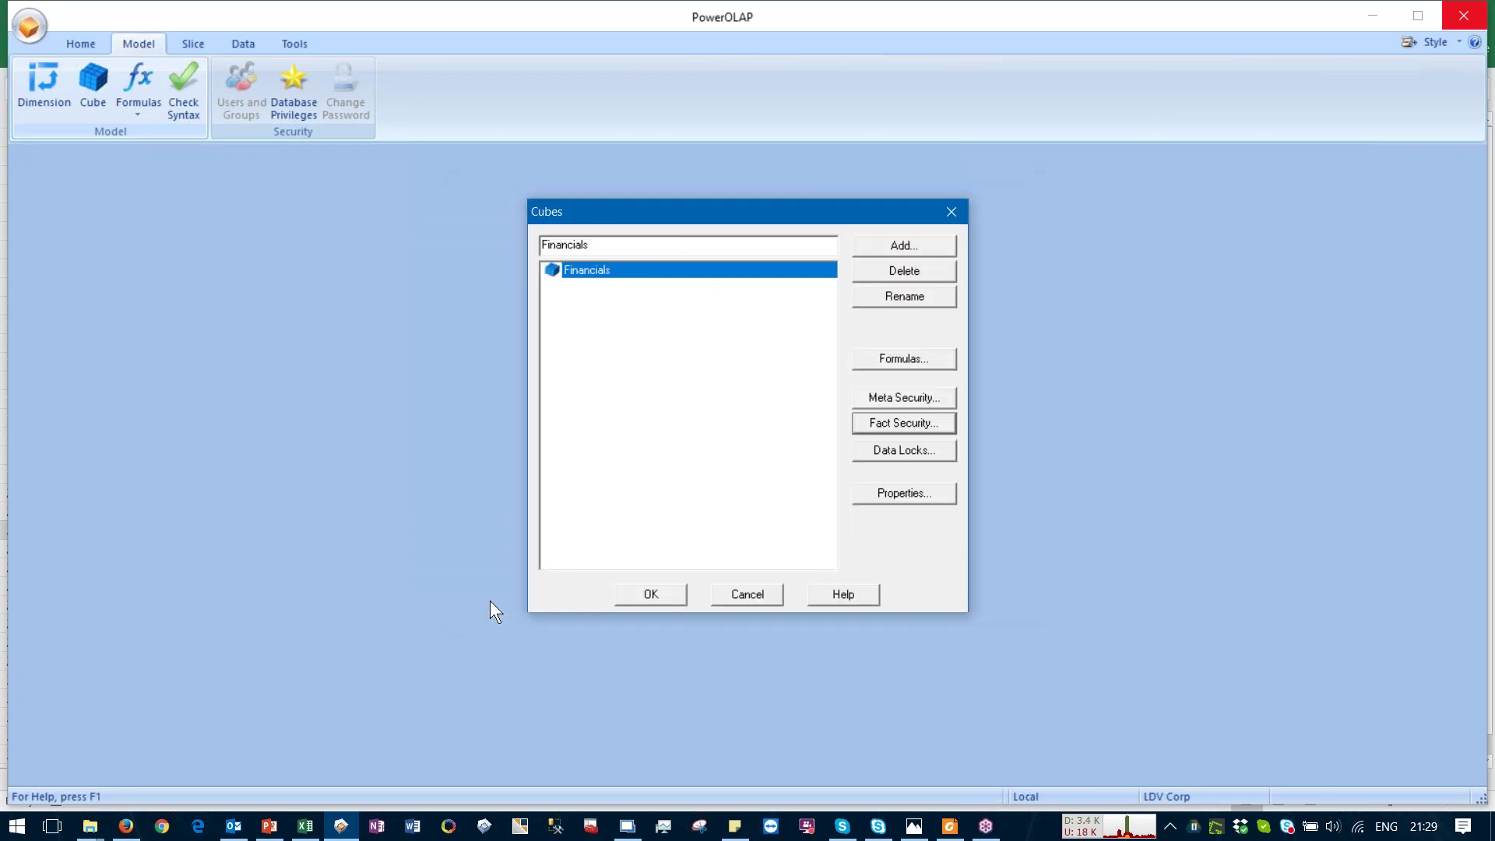
pyautogui.click(735, 596)
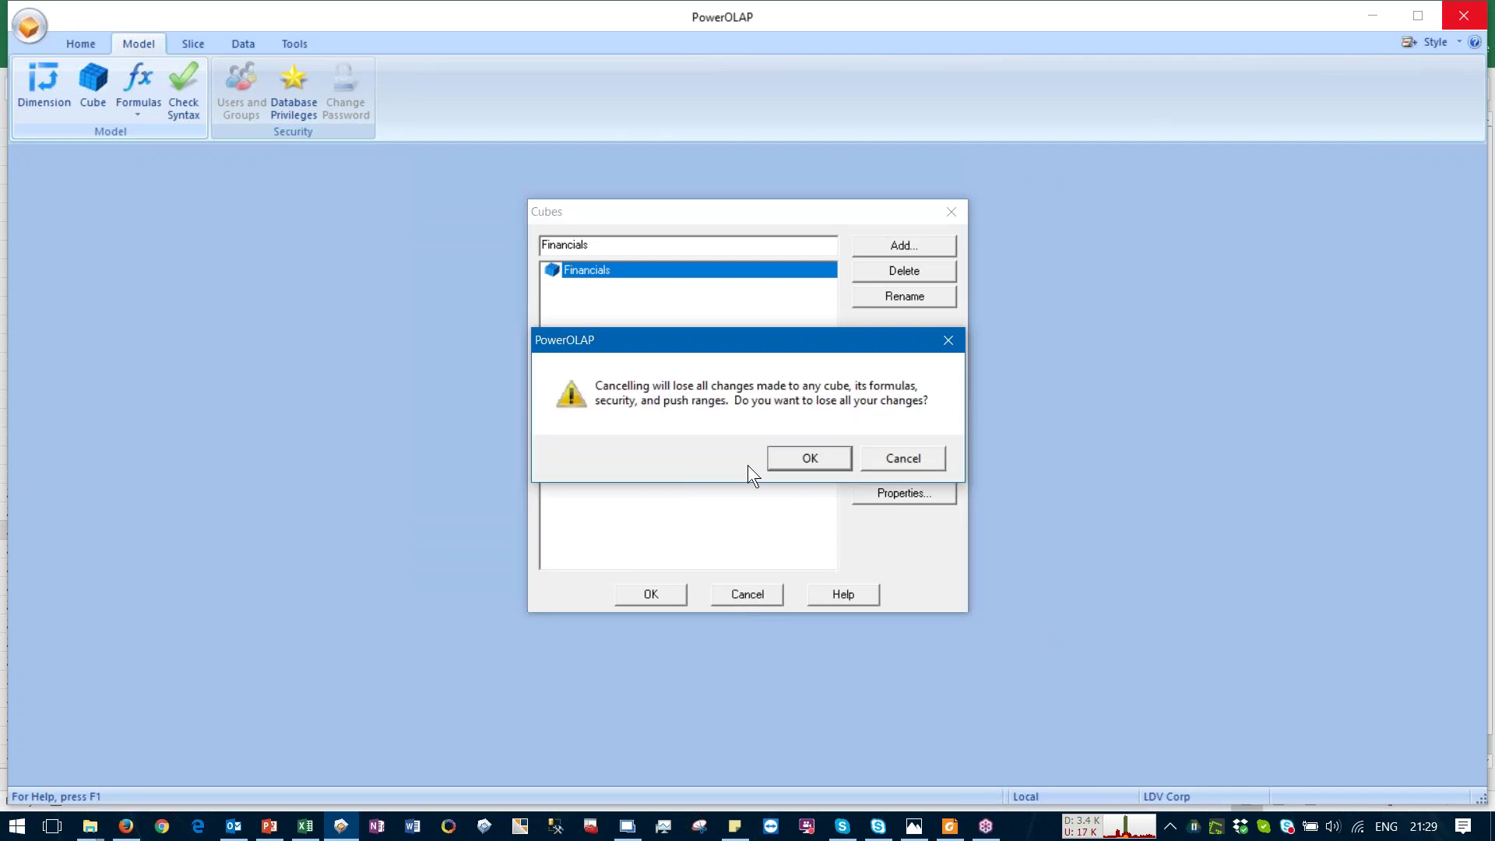
pyautogui.click(797, 453)
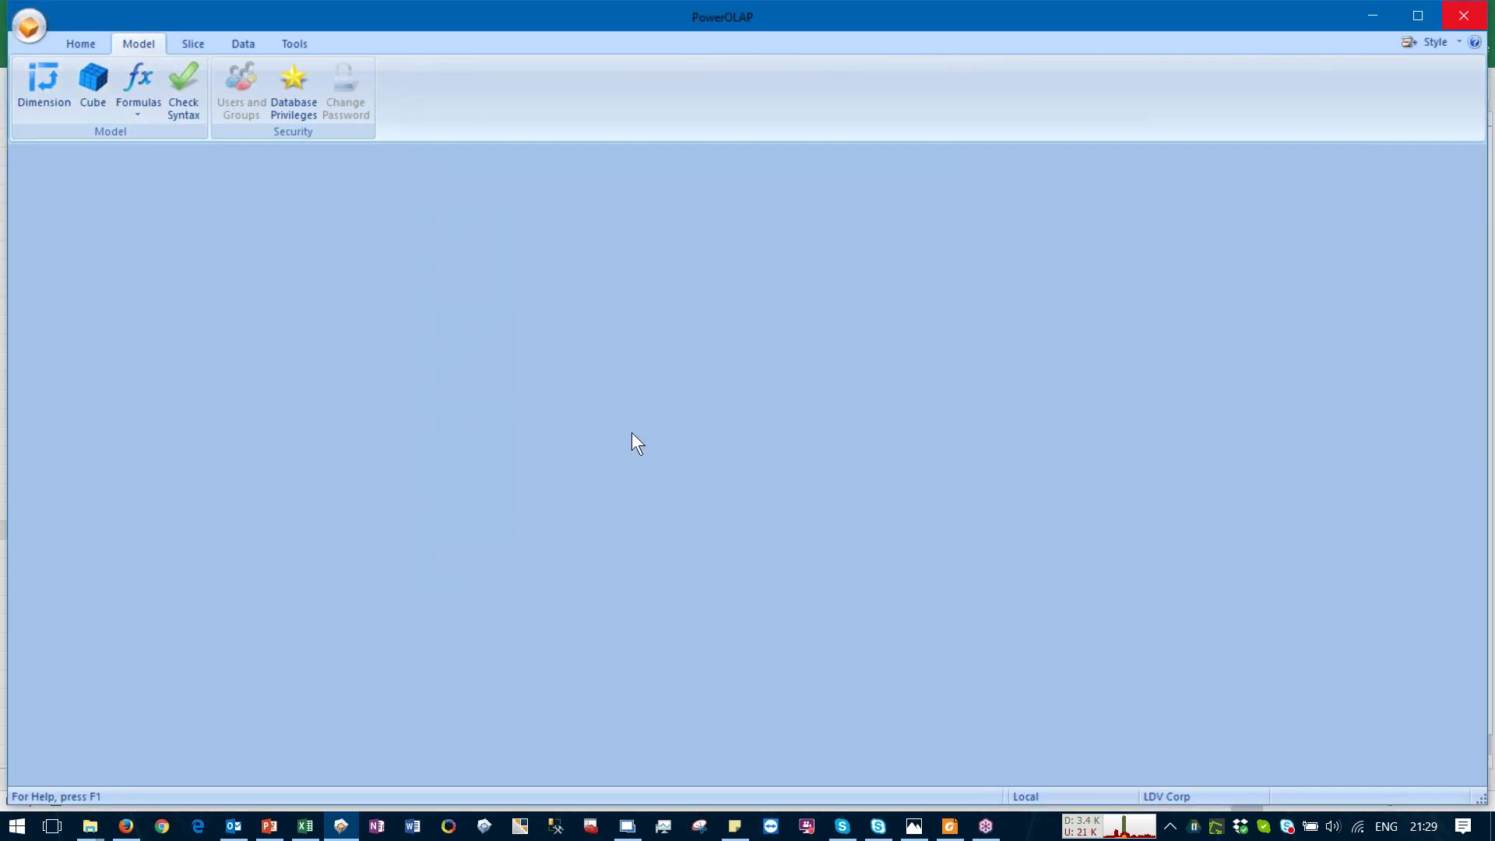
# Step: Create a new slice of the Financials cube
pyautogui.click(196, 42)
pyautogui.click(76, 86)
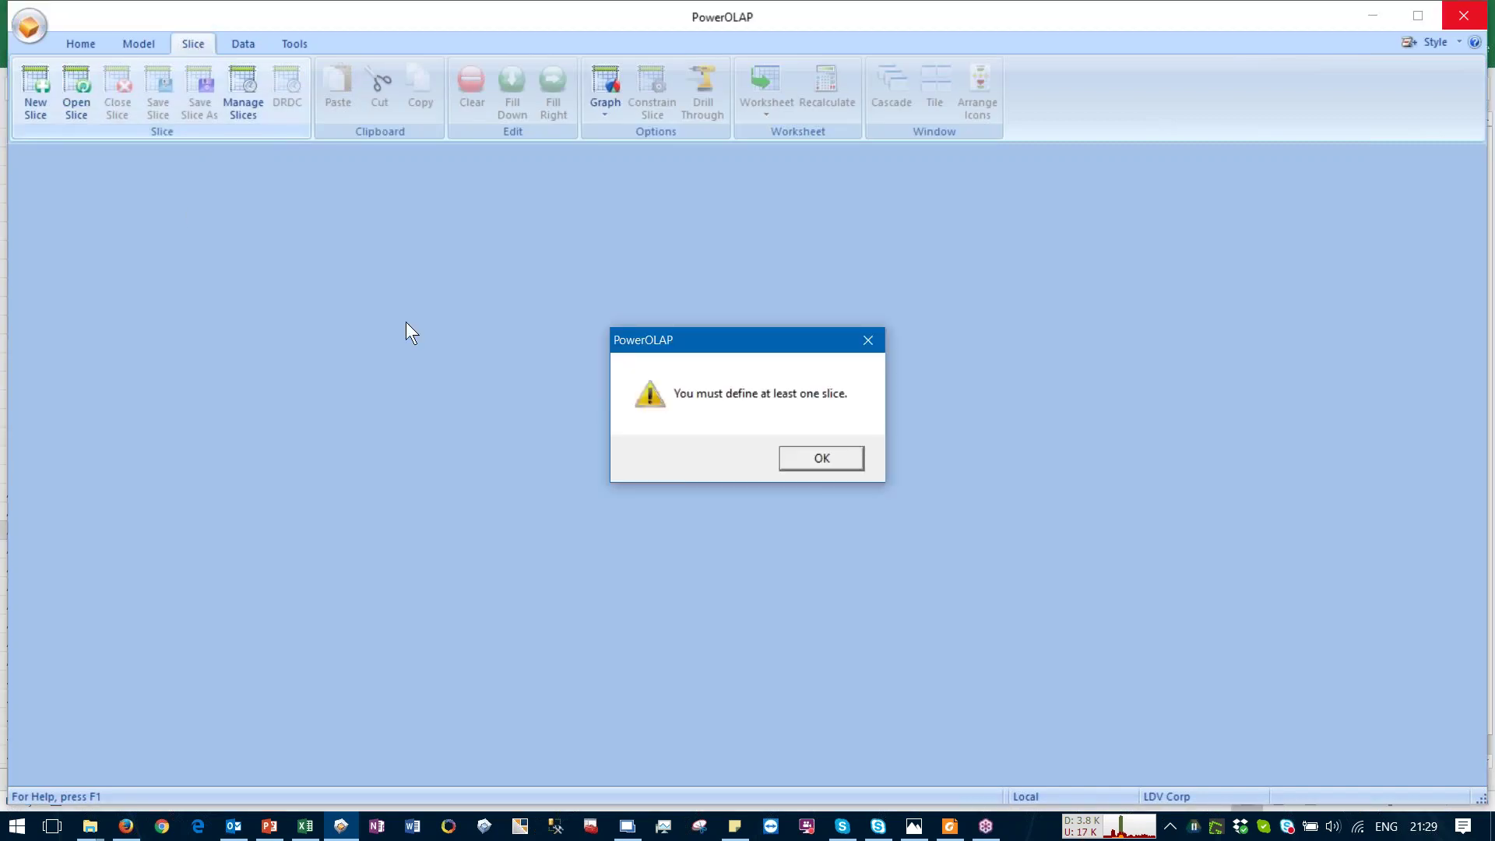
pyautogui.click(803, 460)
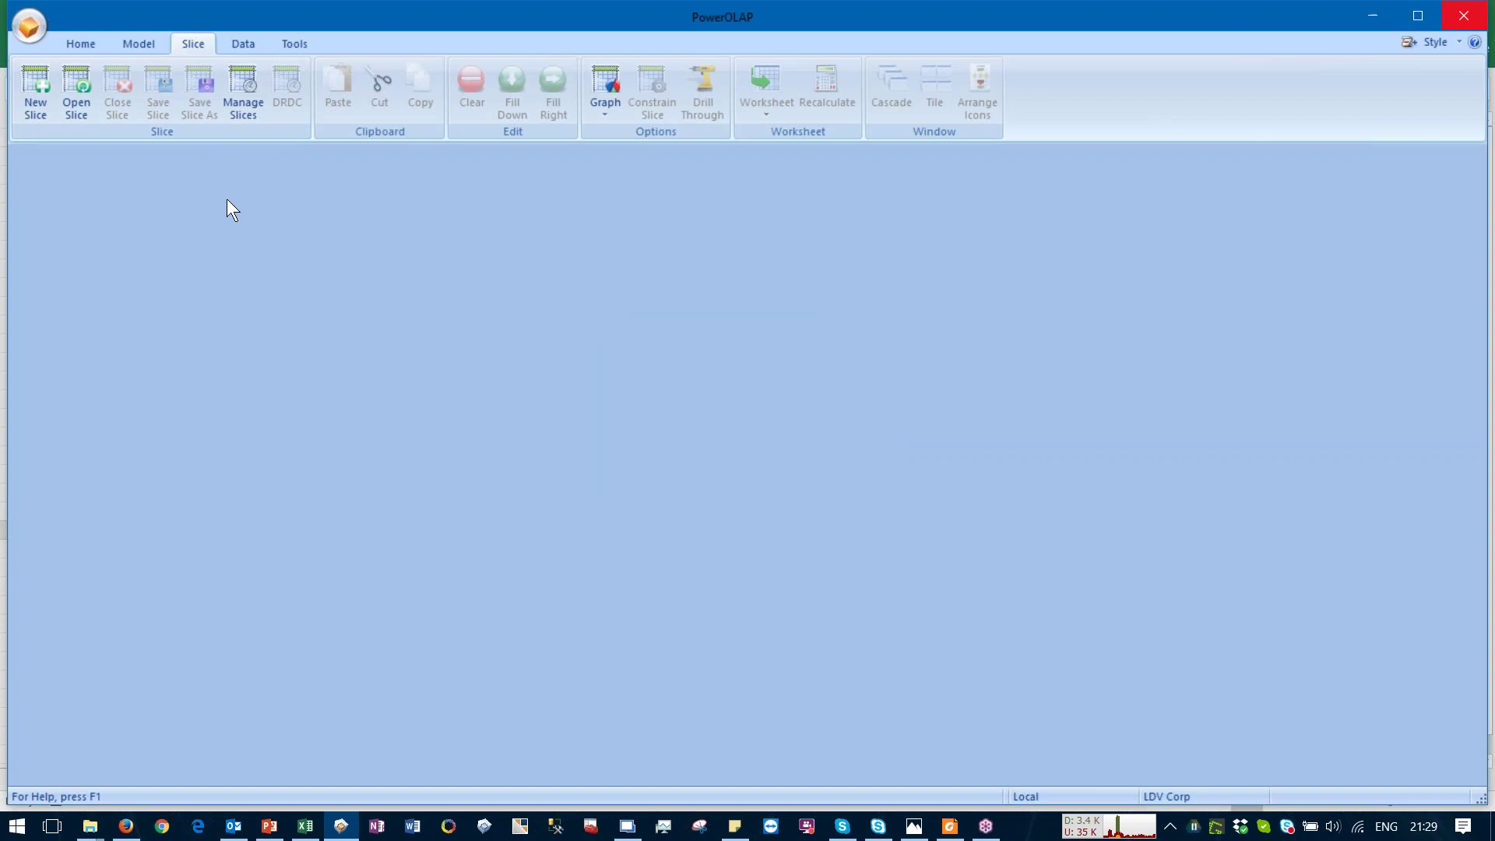
pyautogui.click(25, 87)
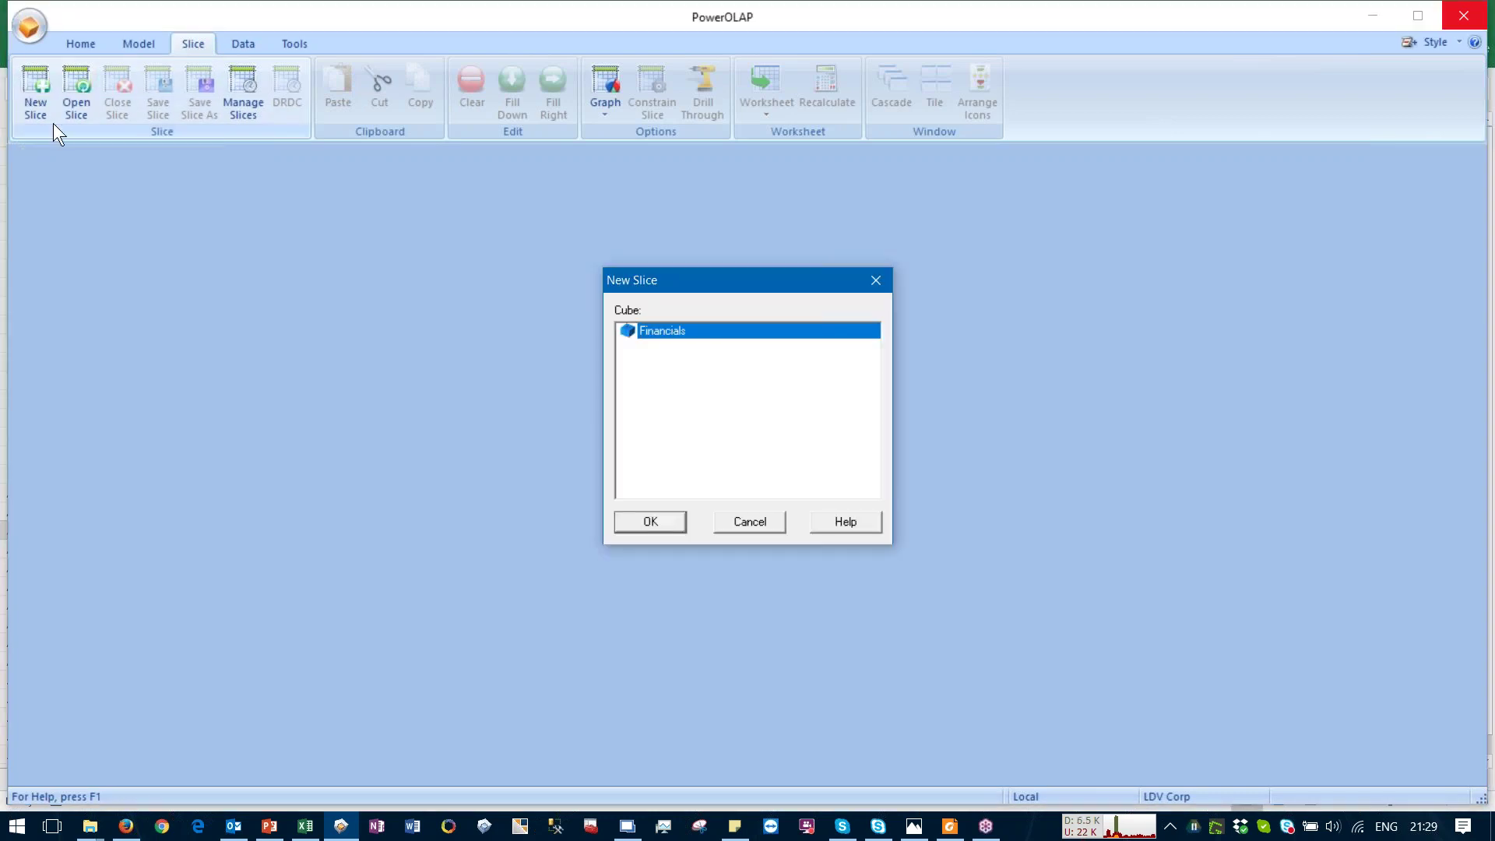
pyautogui.click(652, 515)
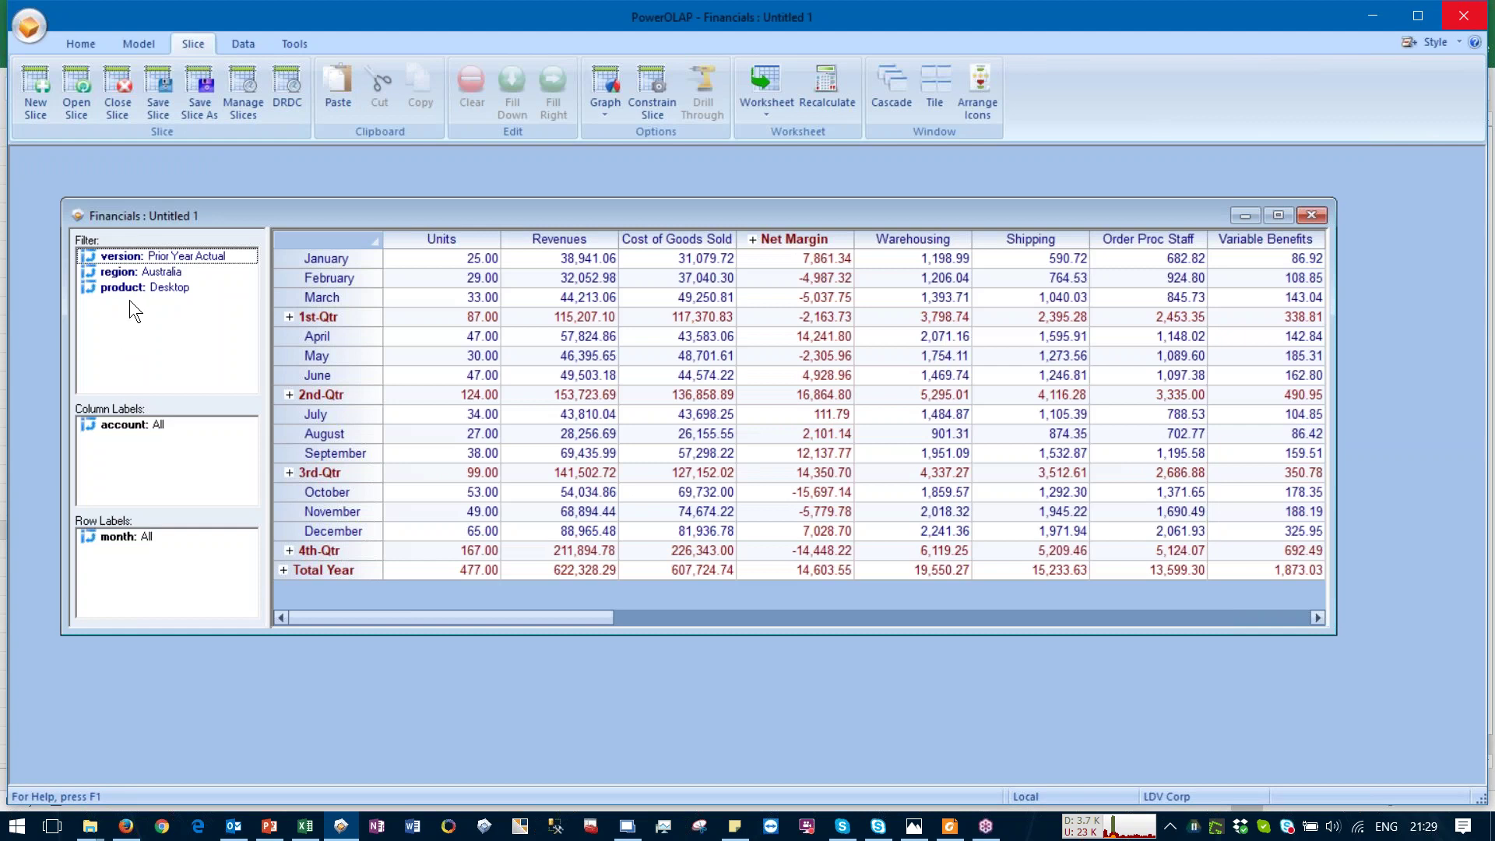
# Step: Rearrange the slice with region in the rows, month in the columns and account in the filter set to Revenues
pyautogui.moveTo(128, 272)
pyautogui.mouseDown()
pyautogui.moveTo(137, 550)
pyautogui.moveTo(129, 291)
pyautogui.mouseUp()
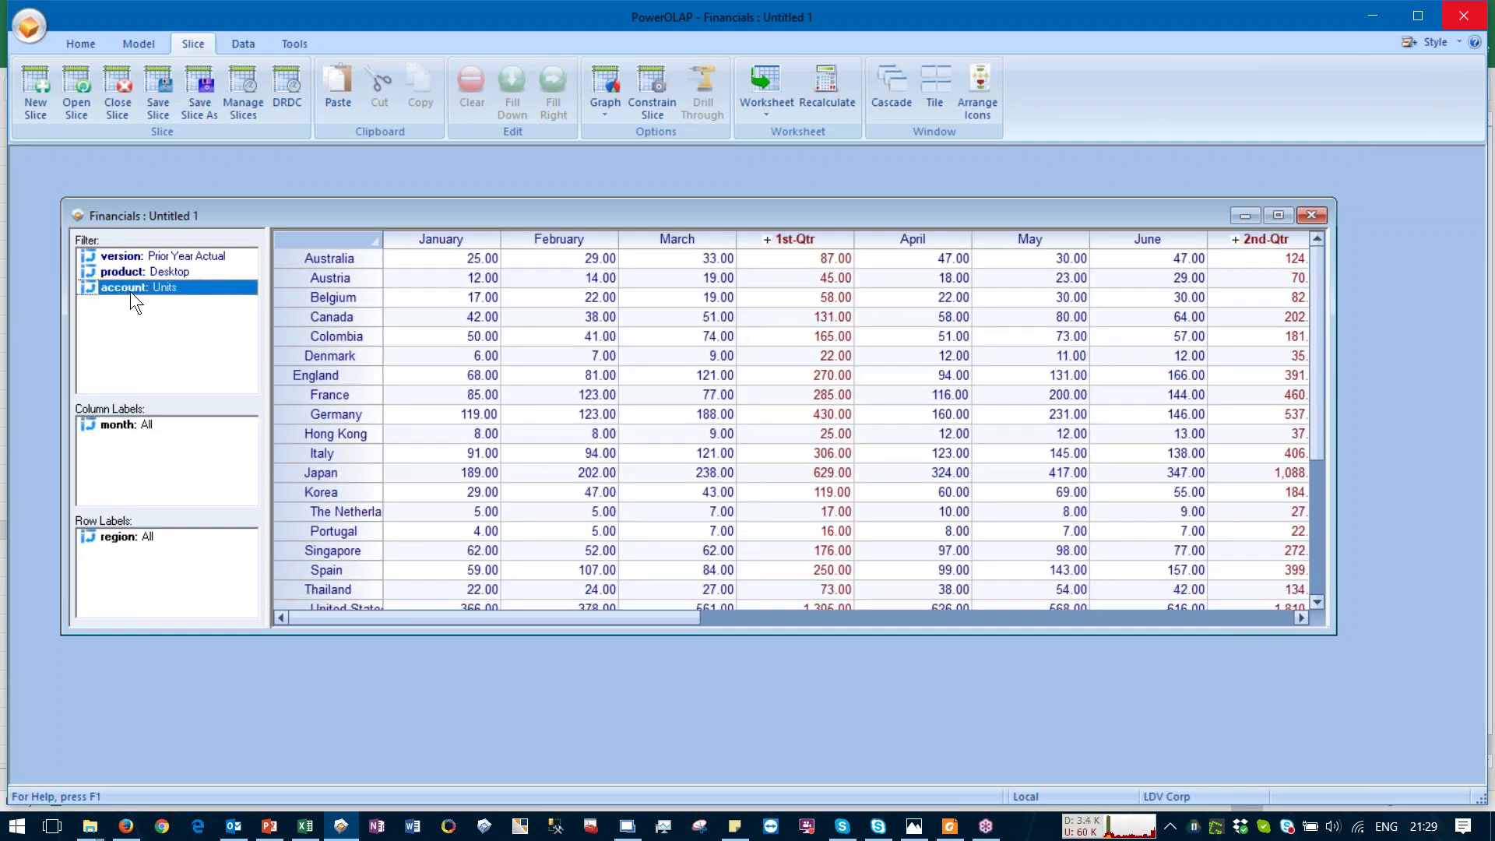
pyautogui.doubleClick(129, 292)
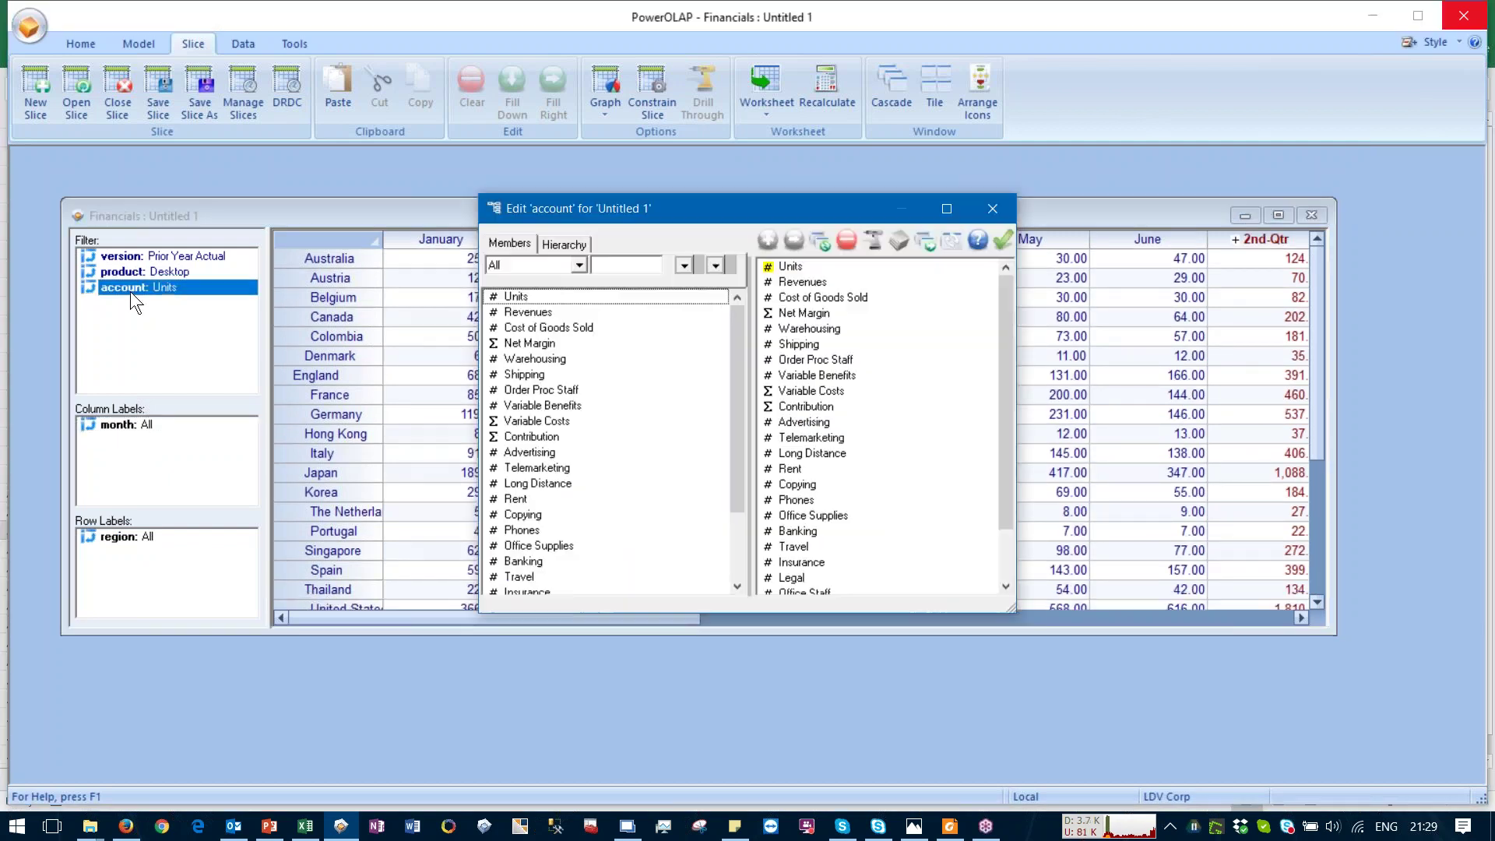
pyautogui.click(787, 285)
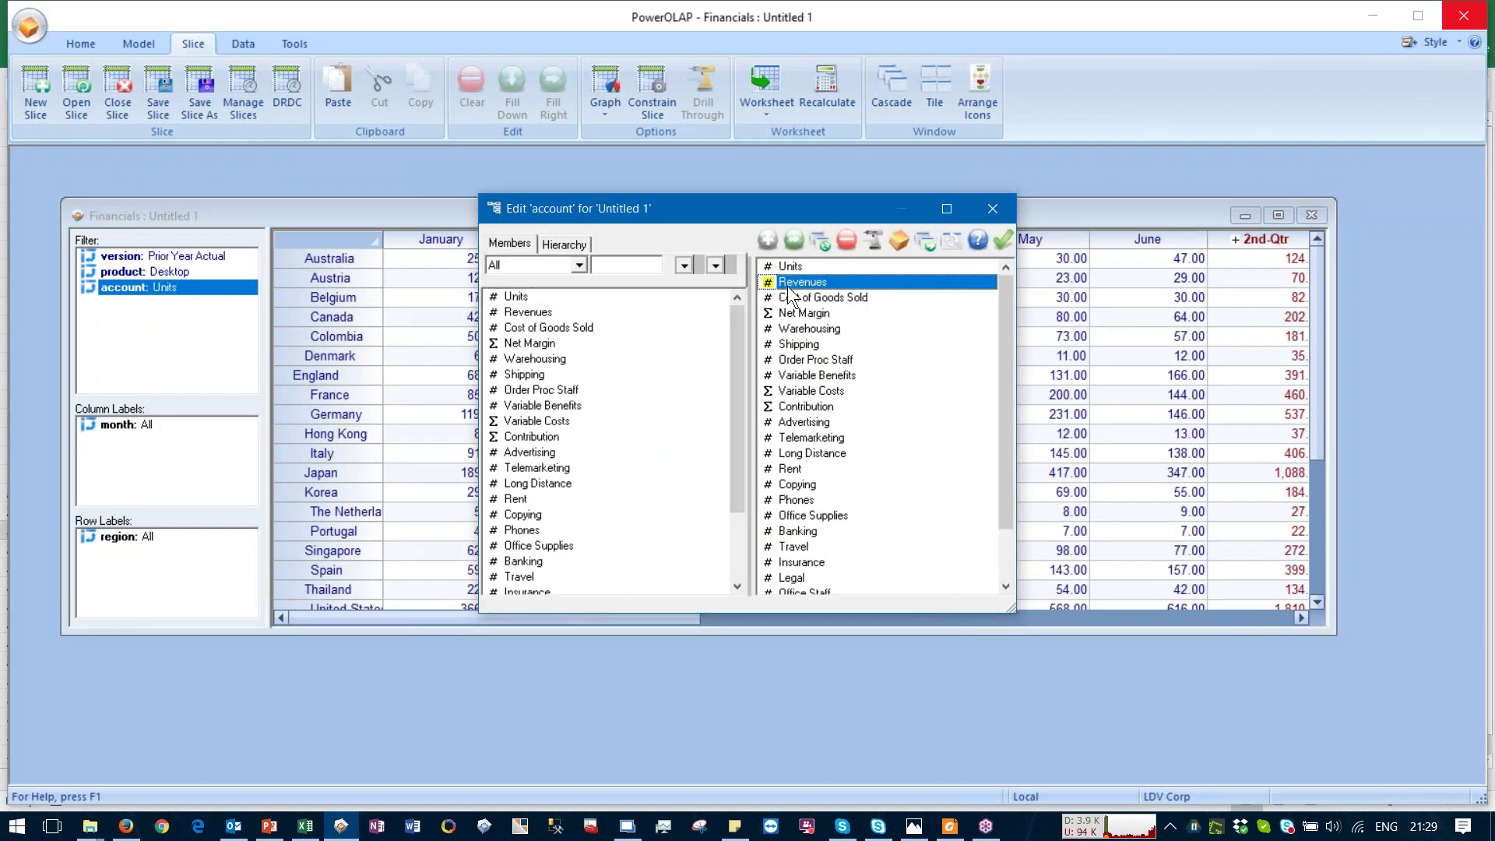
pyautogui.click(998, 239)
# Step: Set the slice's version filter to Current Year Budget
pyautogui.doubleClick(162, 255)
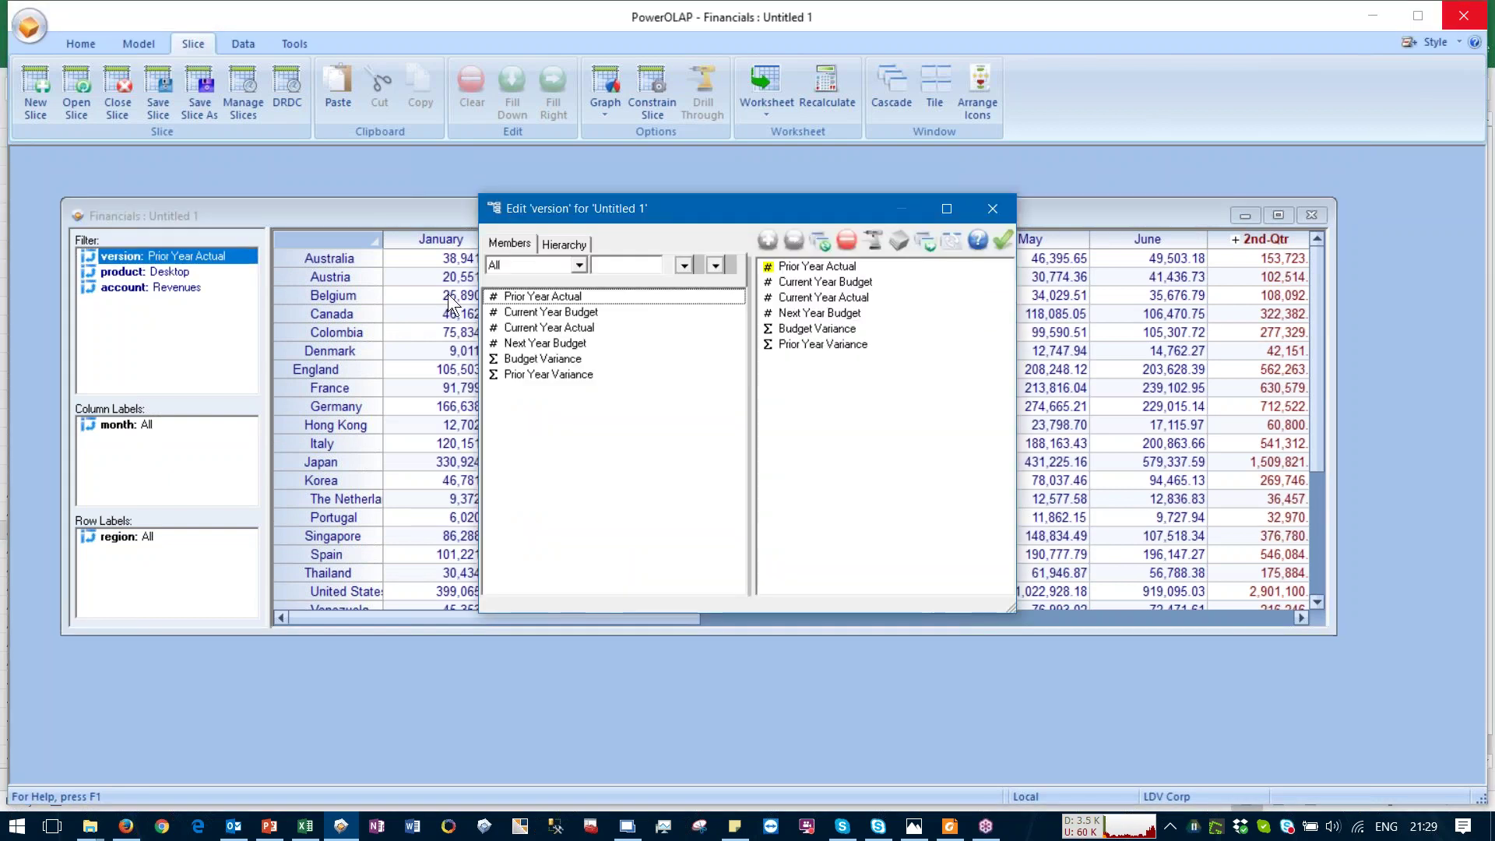
pyautogui.click(789, 284)
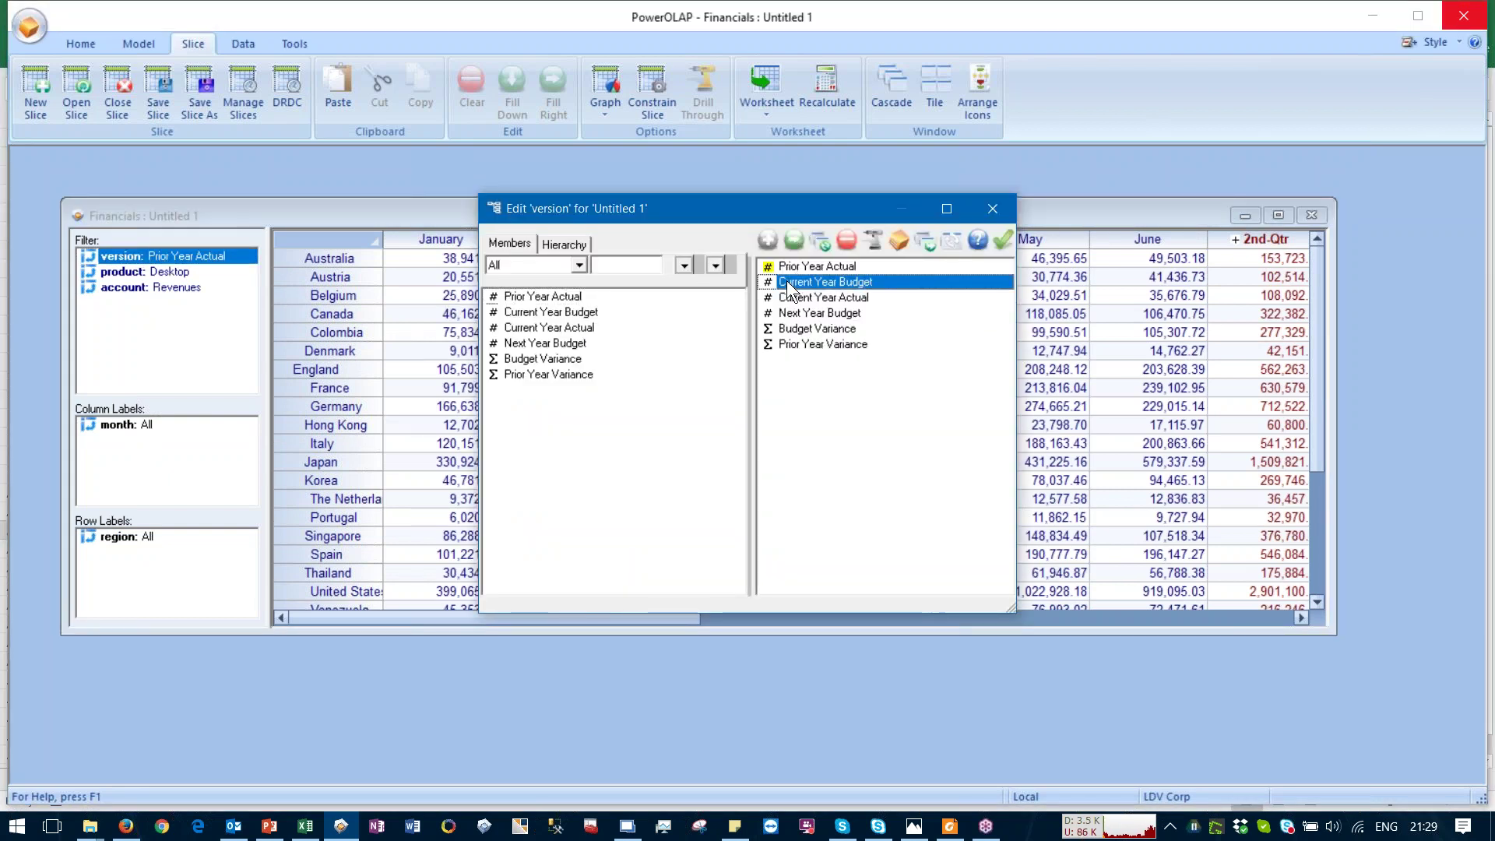
pyautogui.click(1001, 239)
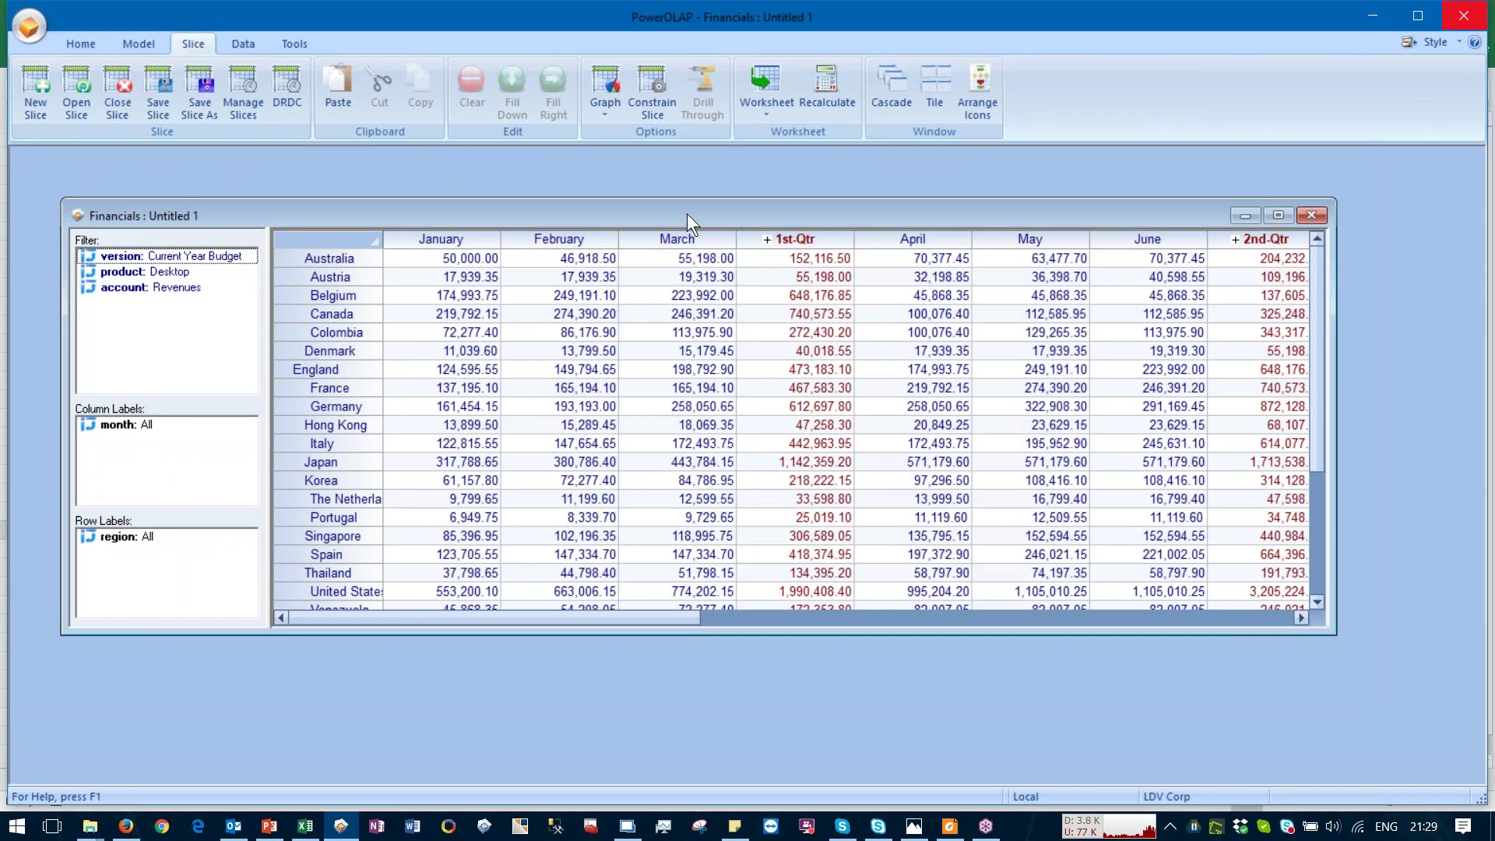
# Step: Maximize the slice and select the January to March values for Australia through Venezuela
pyautogui.doubleClick(686, 213)
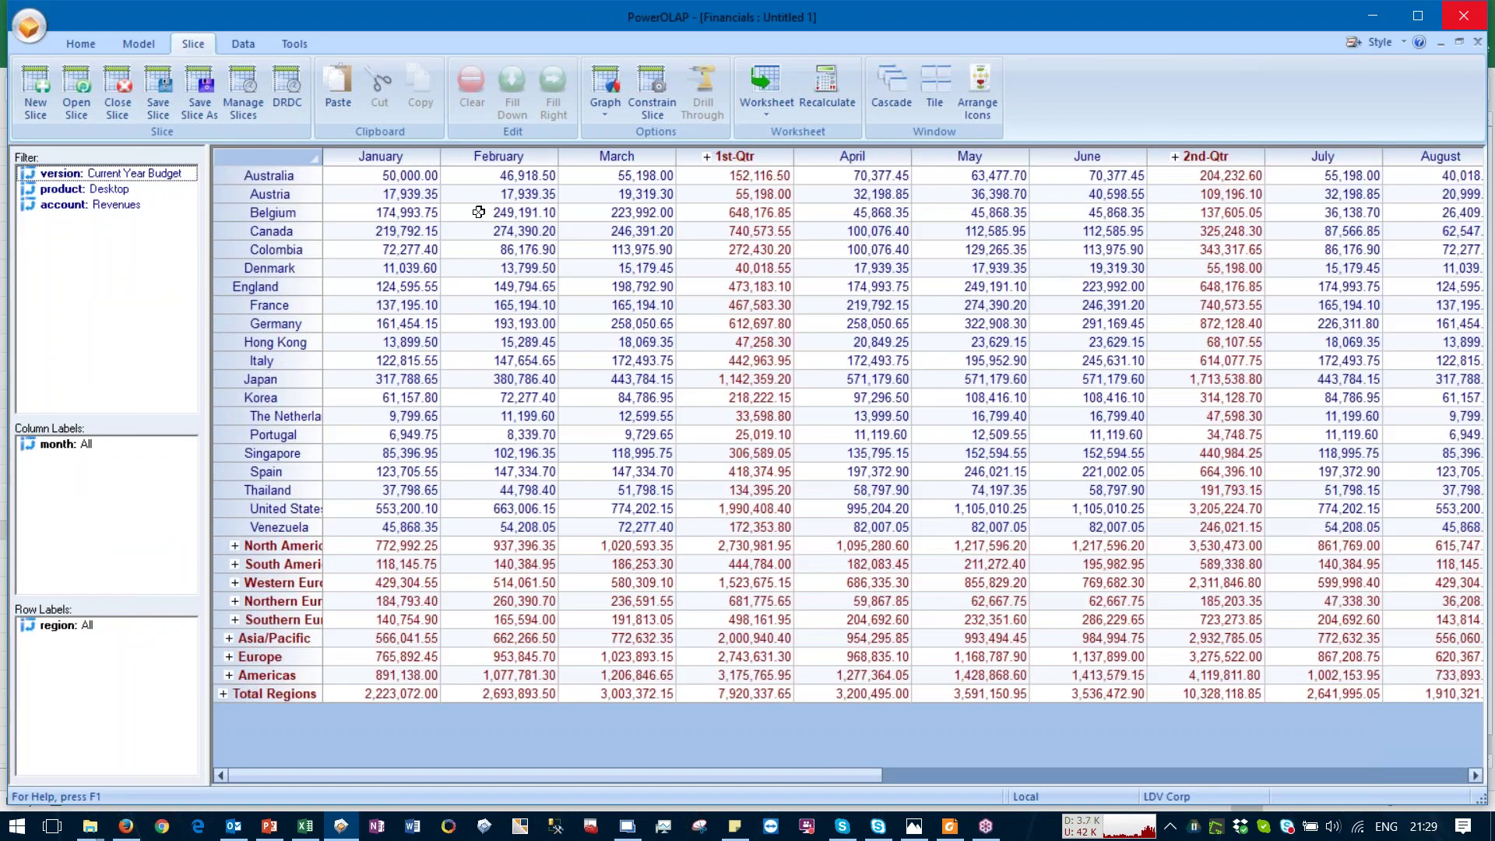
pyautogui.moveTo(384, 176); pyautogui.dragTo(568, 527)
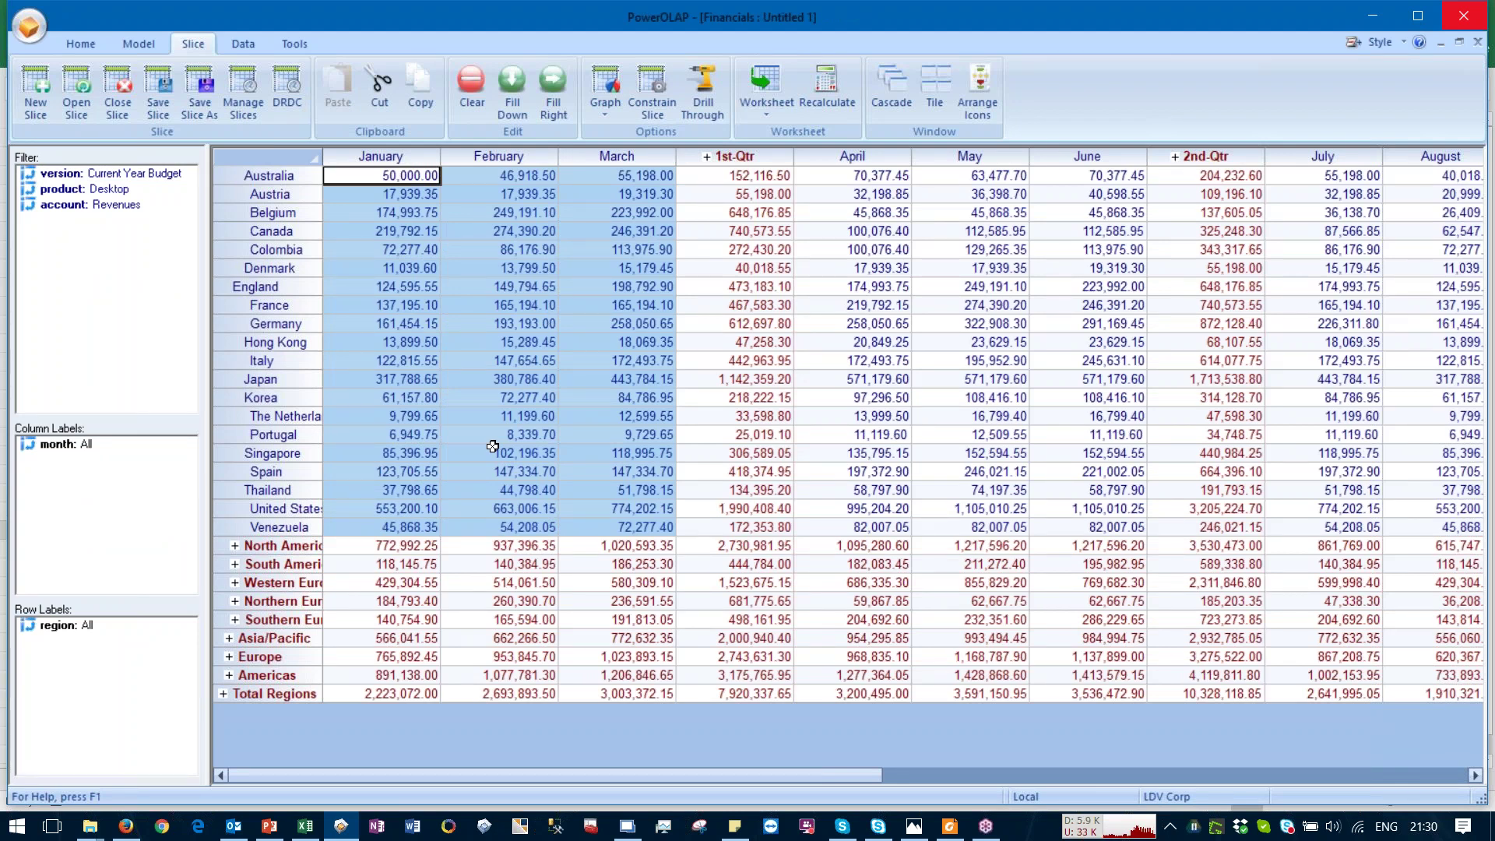
# Step: Fill the January revenue values right into February and March for Australia through Venezuela
pyautogui.rightClick(481, 277)
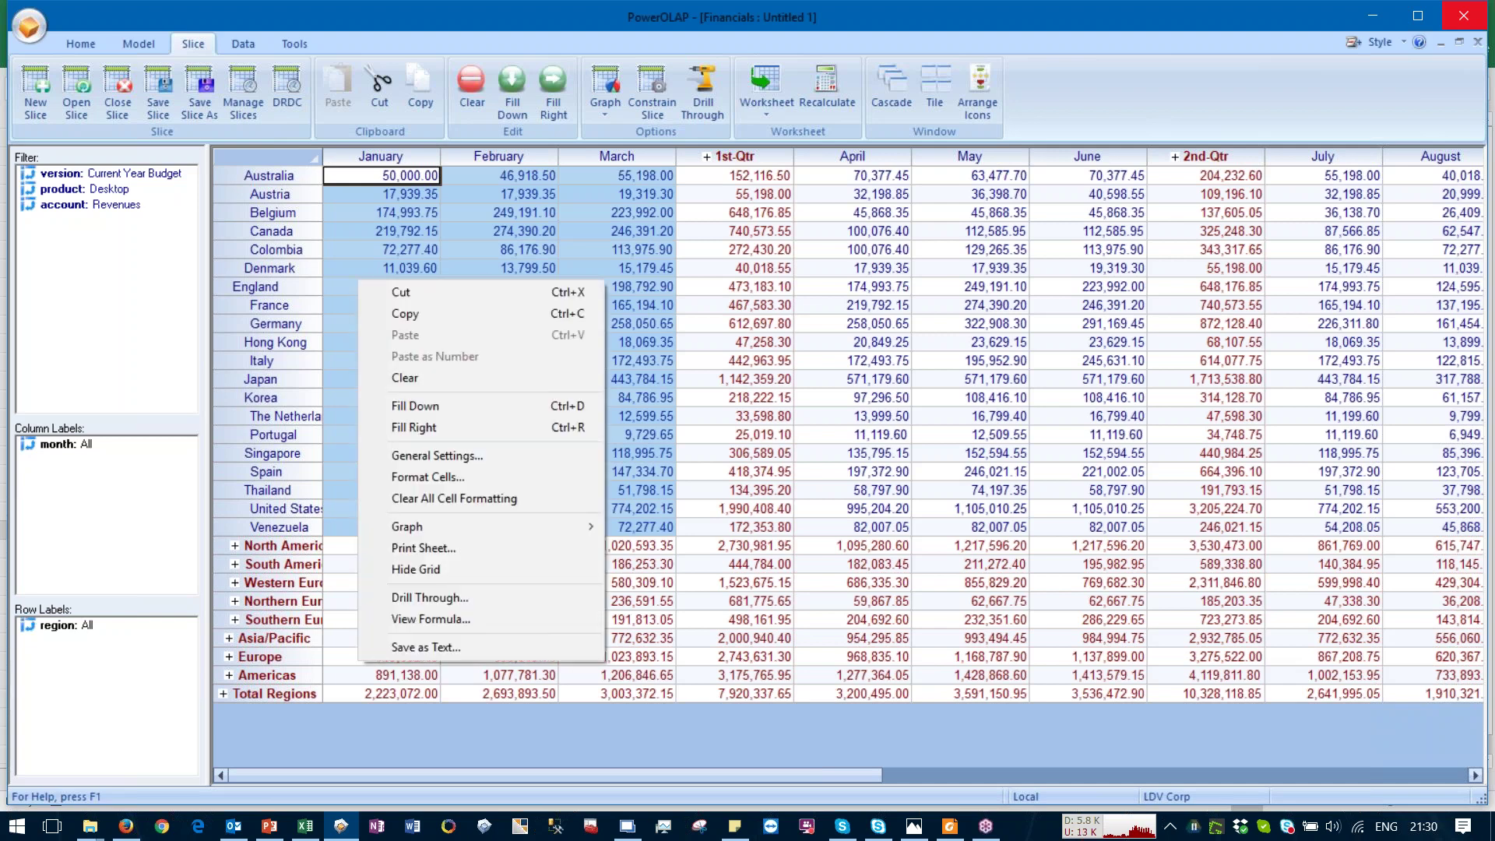
pyautogui.click(461, 426)
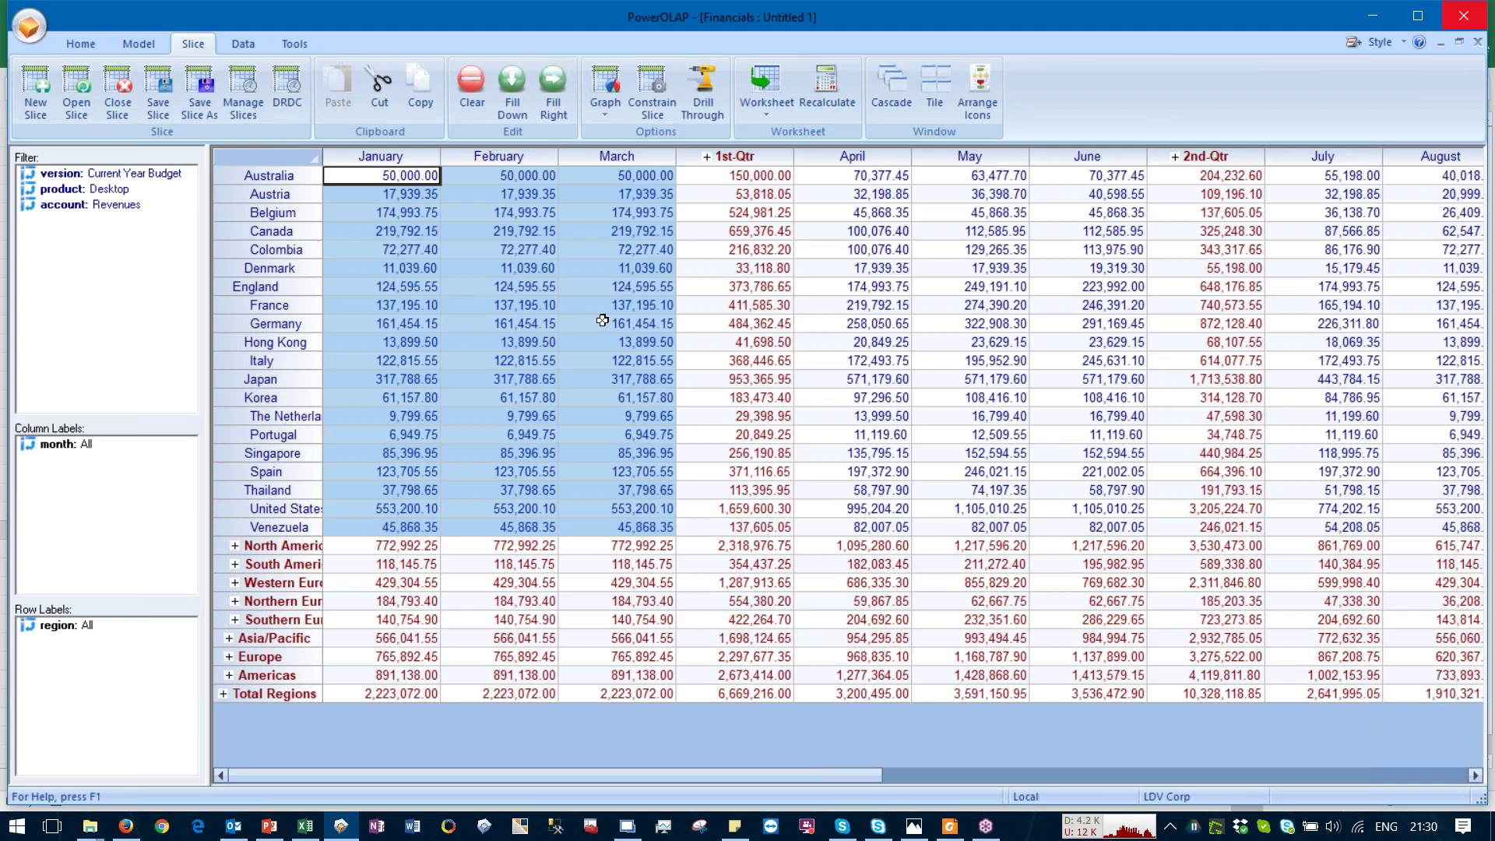
pyautogui.click(537, 265)
pyautogui.click(522, 227)
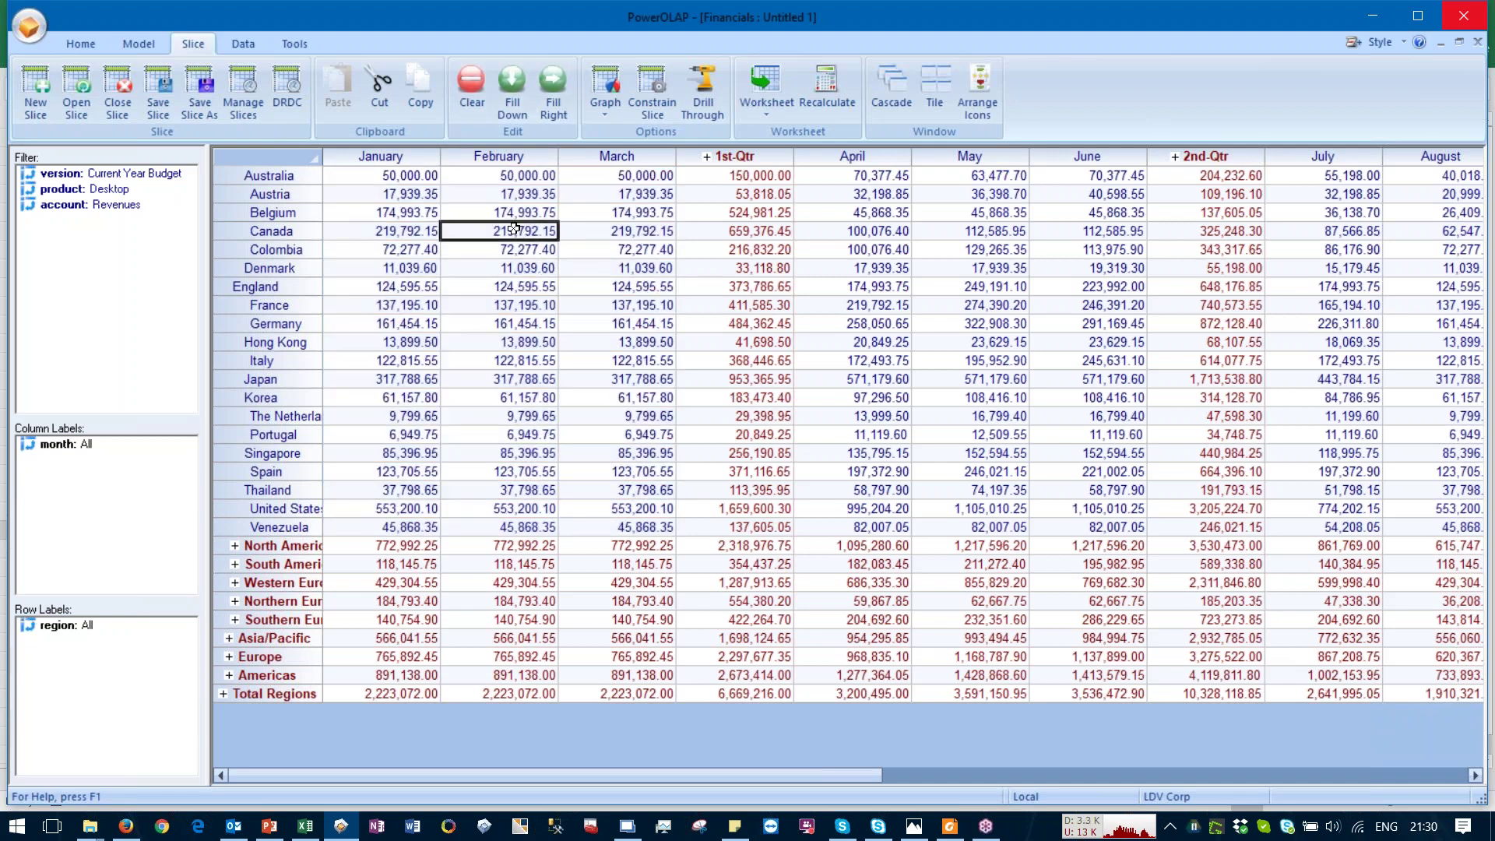
pyautogui.rightClick(518, 230)
pyautogui.click(614, 195)
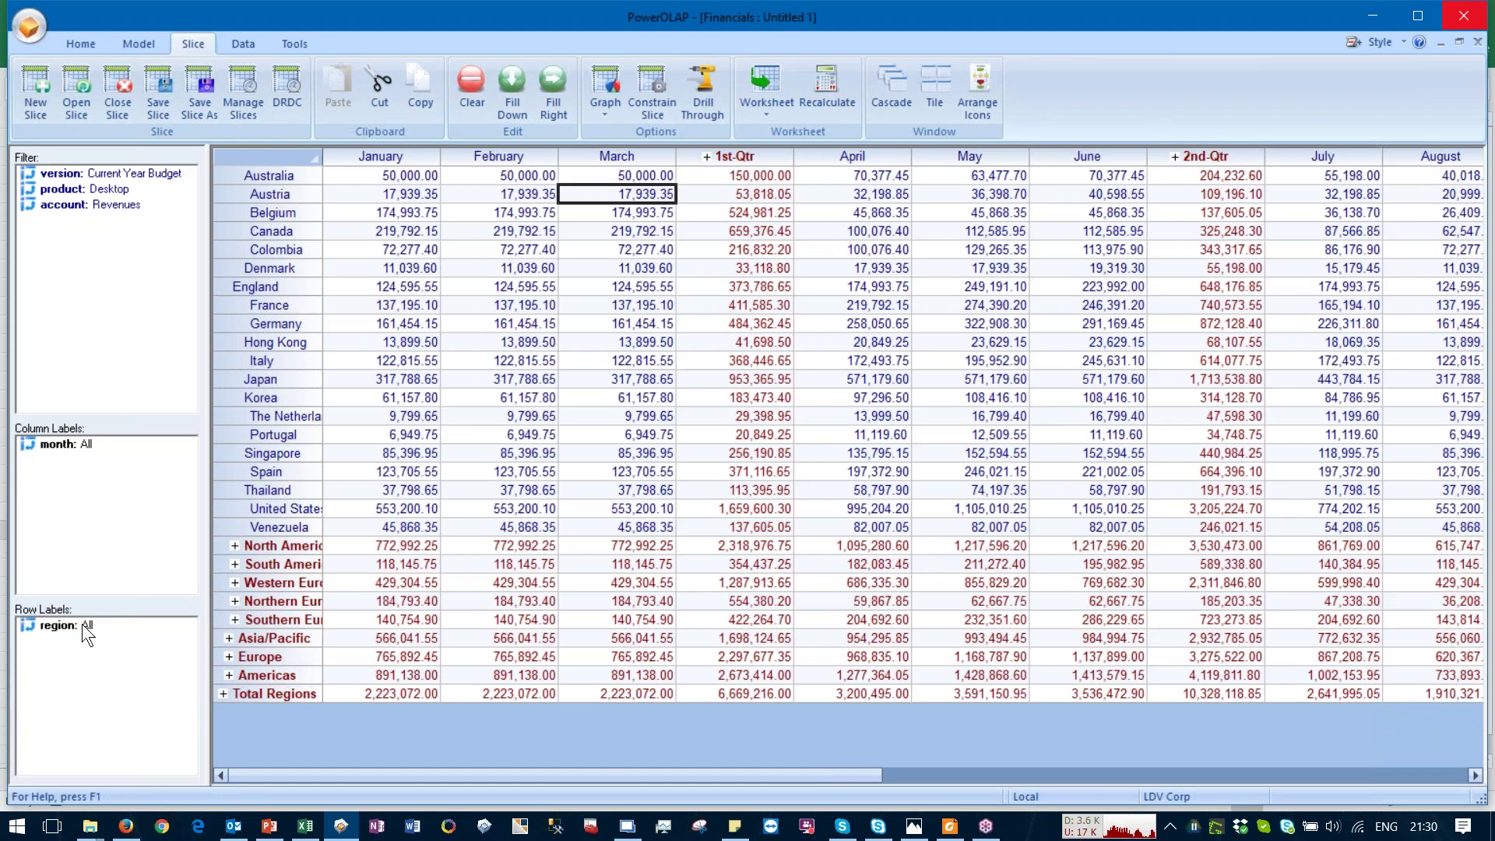
# Step: Limit the slice's month columns to January, February and March
pyautogui.doubleClick(59, 442)
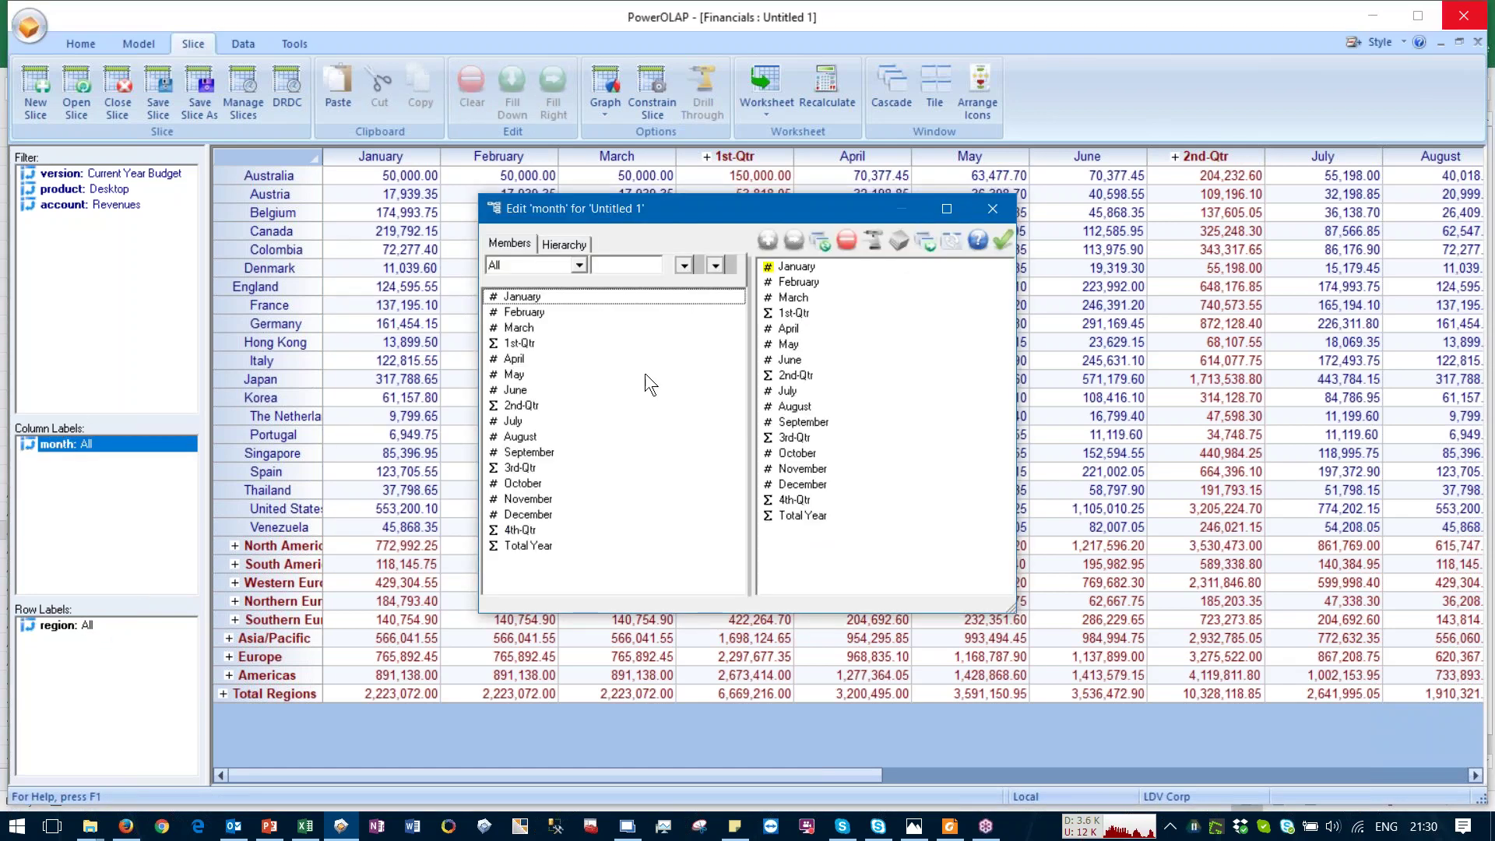
pyautogui.click(785, 318)
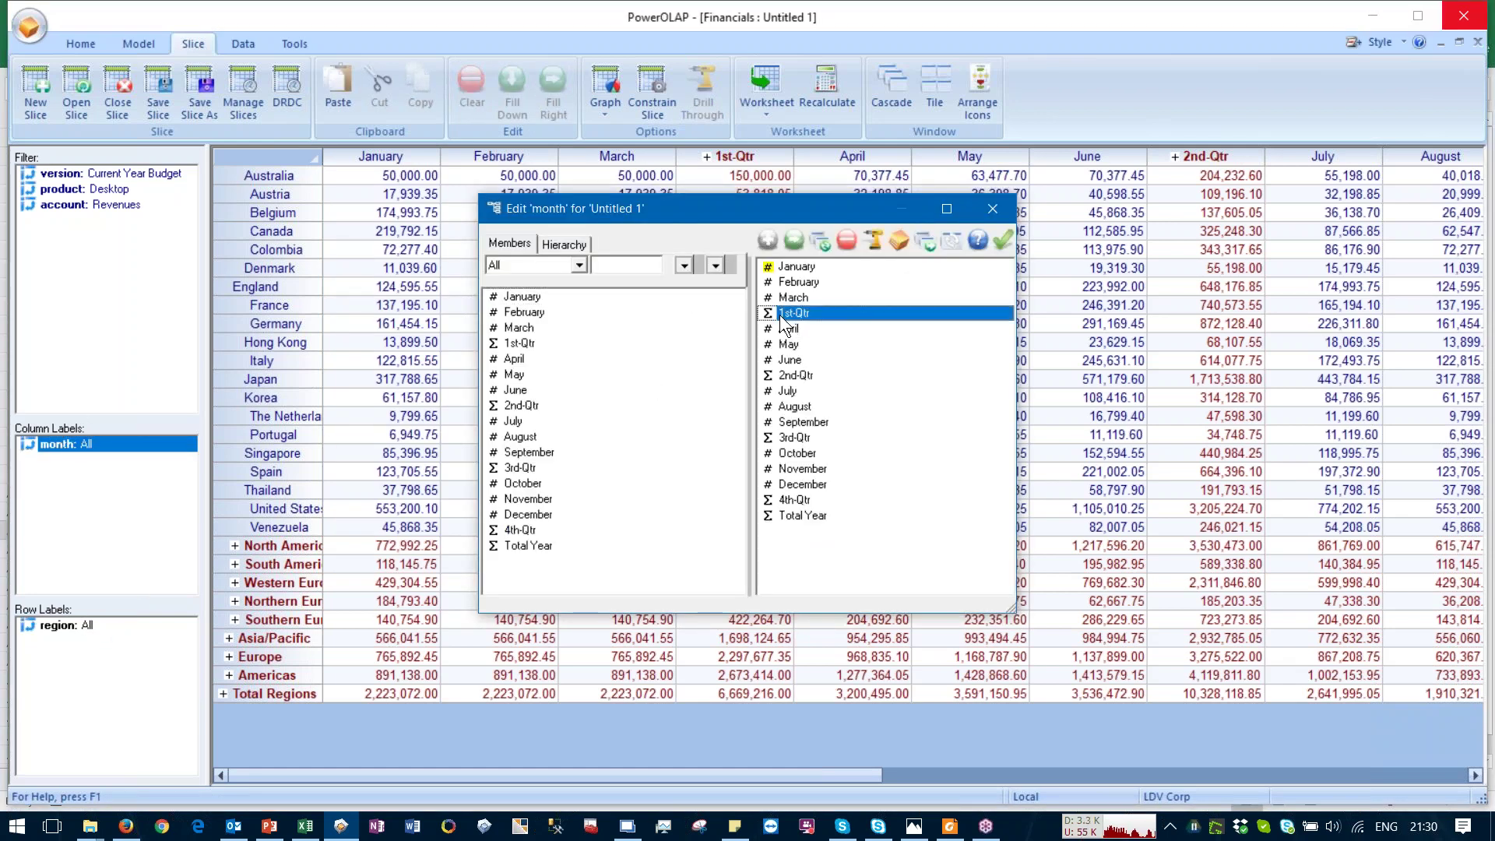
pyautogui.click(783, 270)
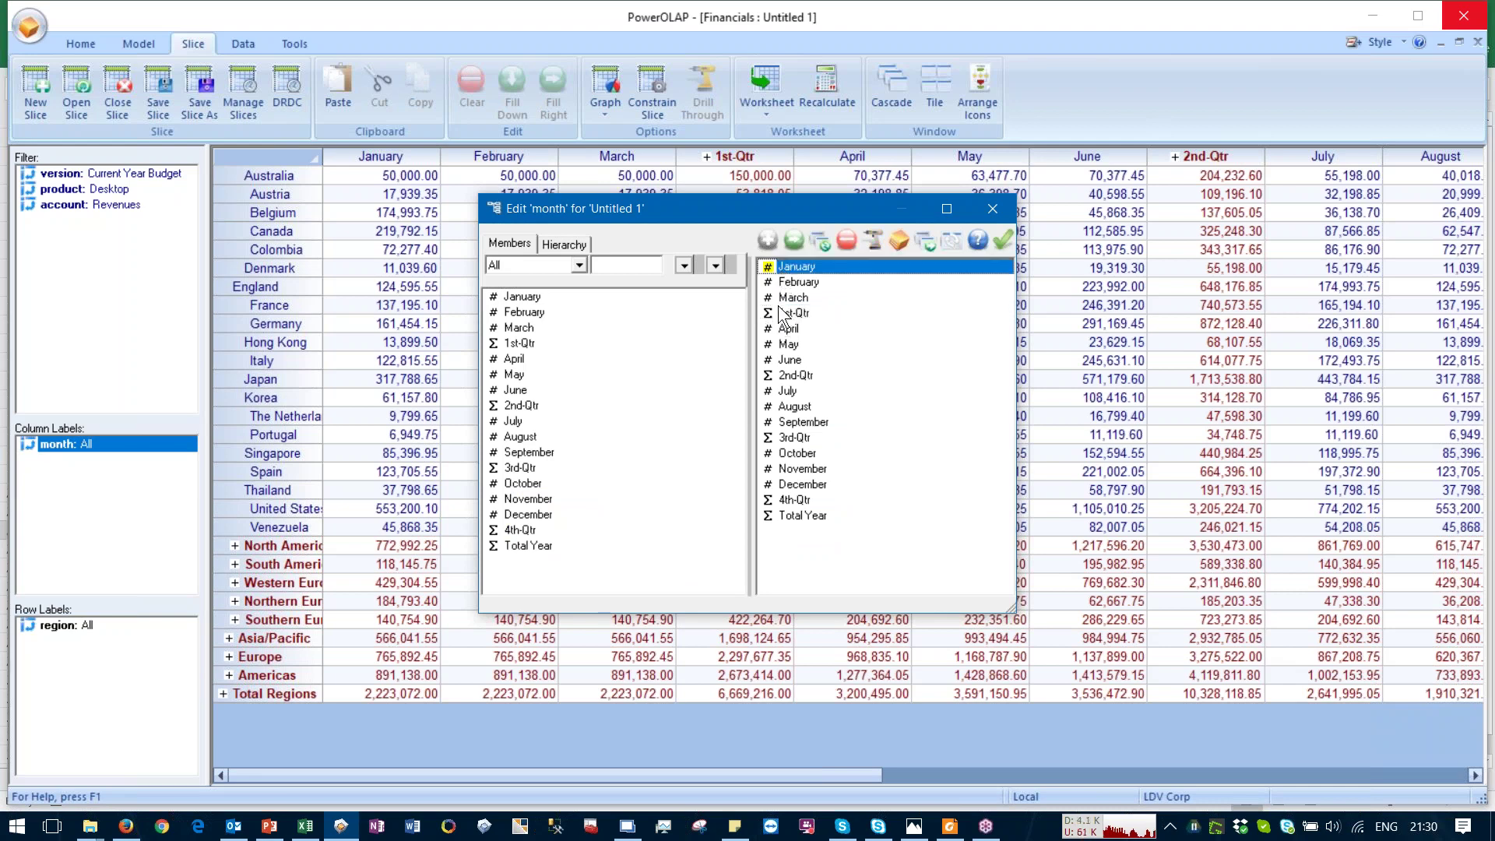
pyautogui.keyDown('shift'); pyautogui.click(781, 299); pyautogui.keyUp('shift')
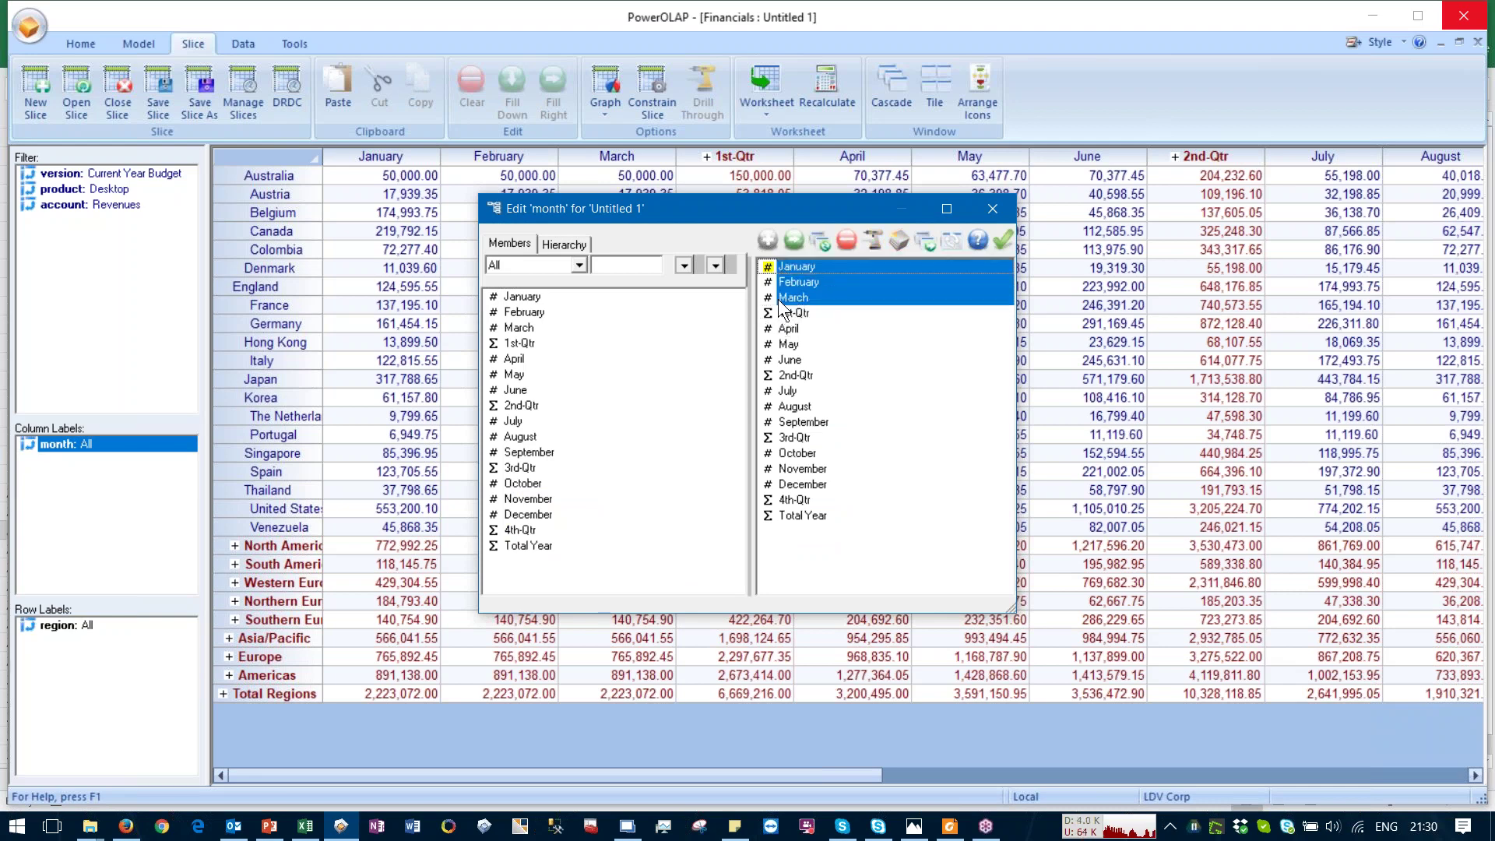
pyautogui.click(949, 240)
pyautogui.press('Delete')
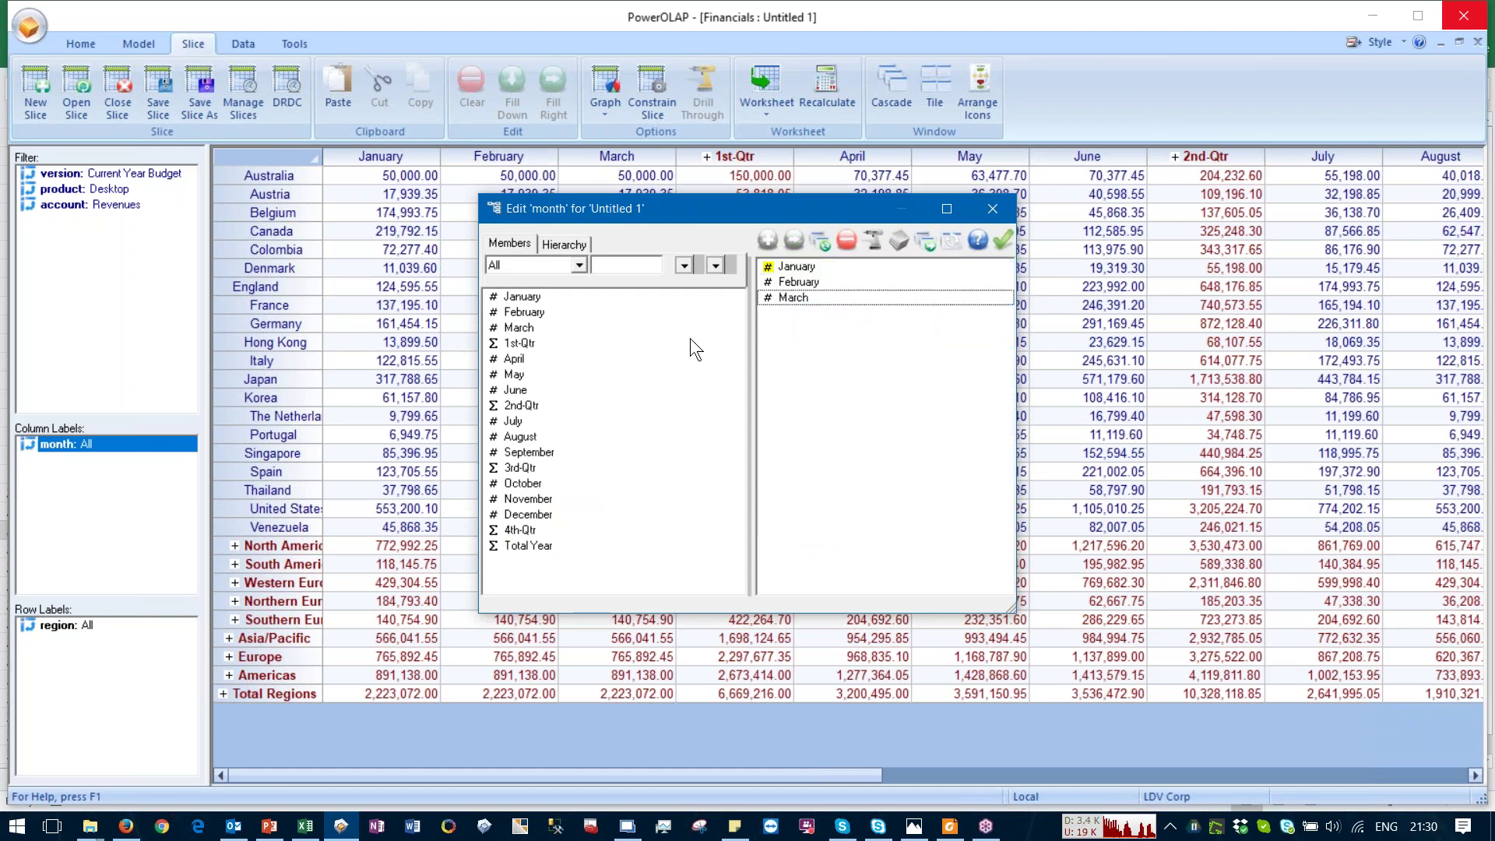
pyautogui.click(1004, 242)
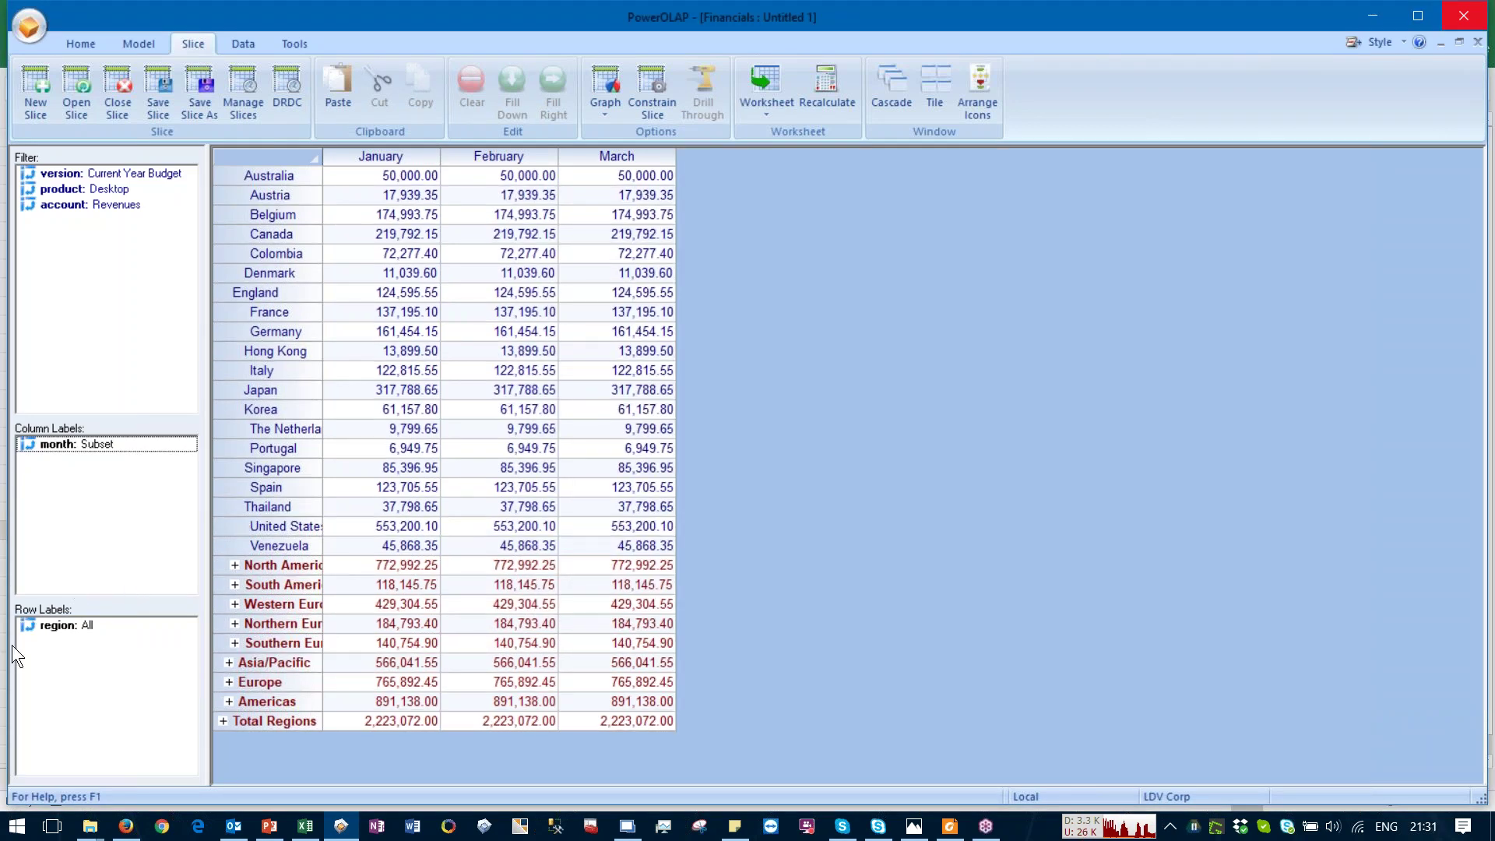
# Step: Replace the region row members with the children of Total Regions: Asia/Pacific, Europe and Americas, without the total itself
pyautogui.doubleClick(53, 623)
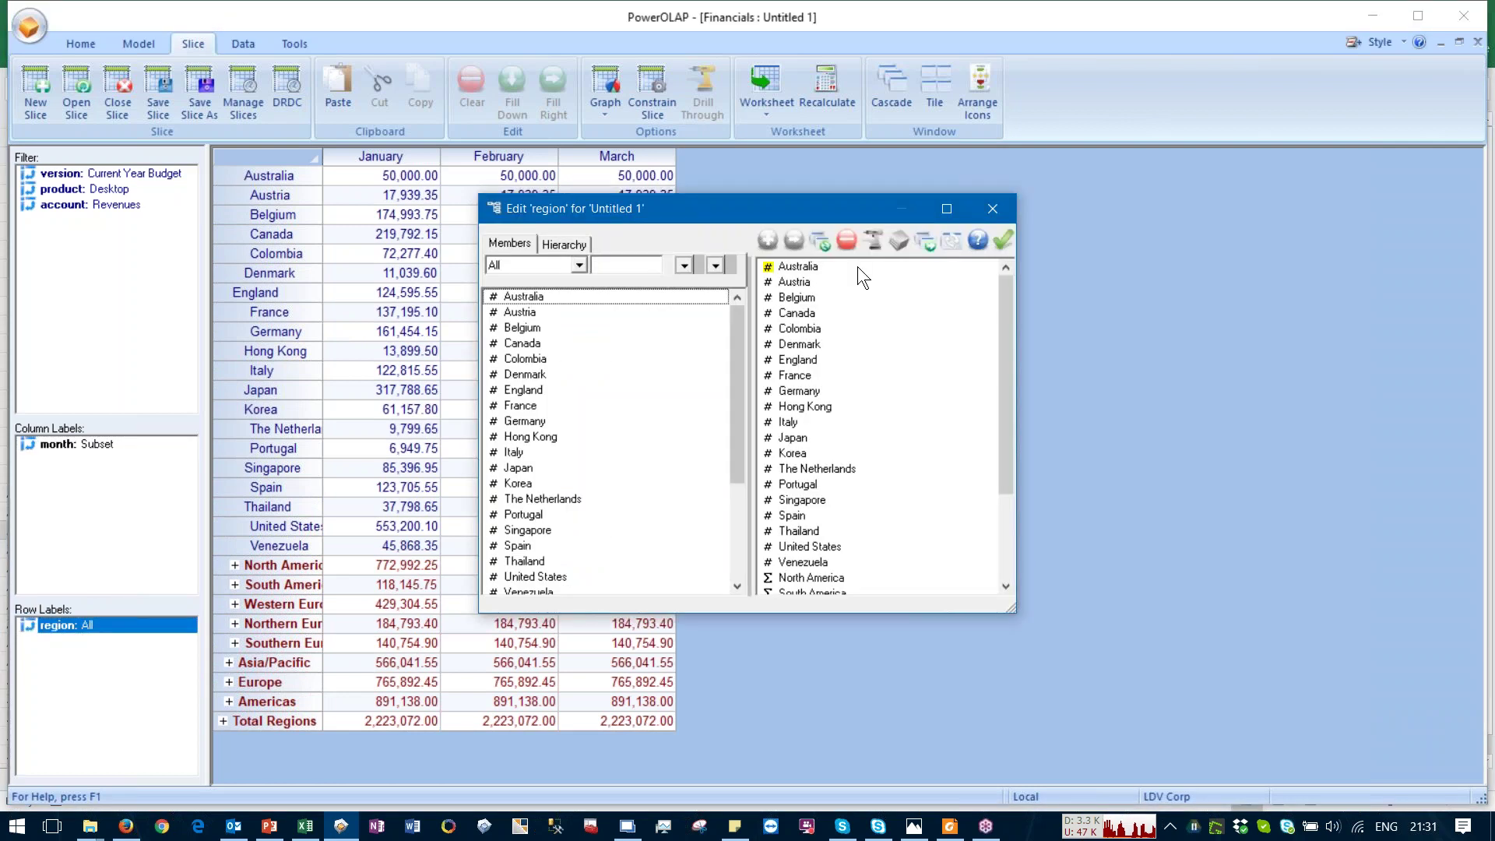
pyautogui.click(849, 243)
pyautogui.click(558, 243)
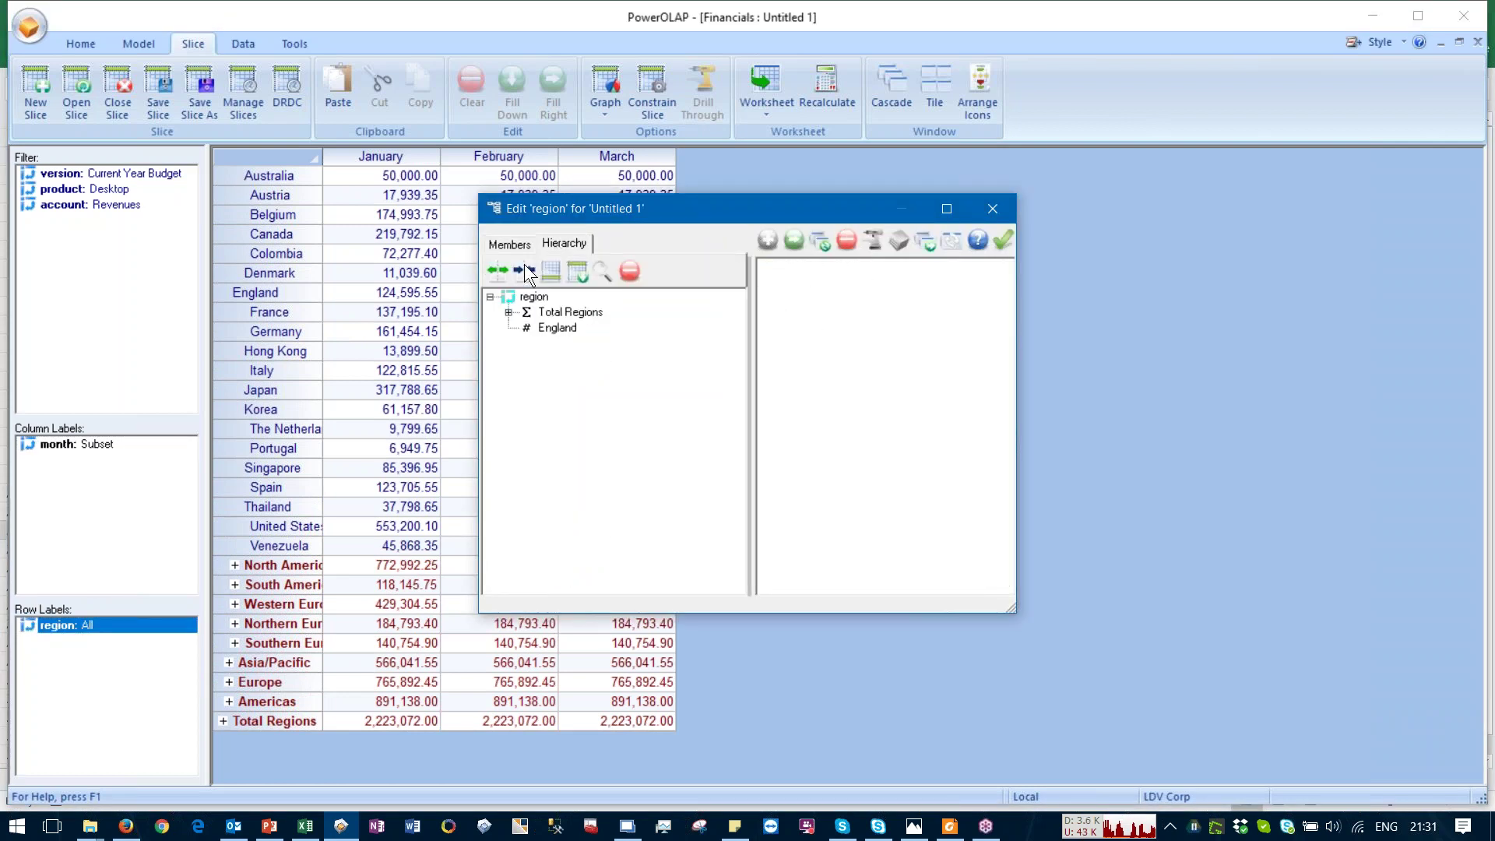
pyautogui.doubleClick(568, 311)
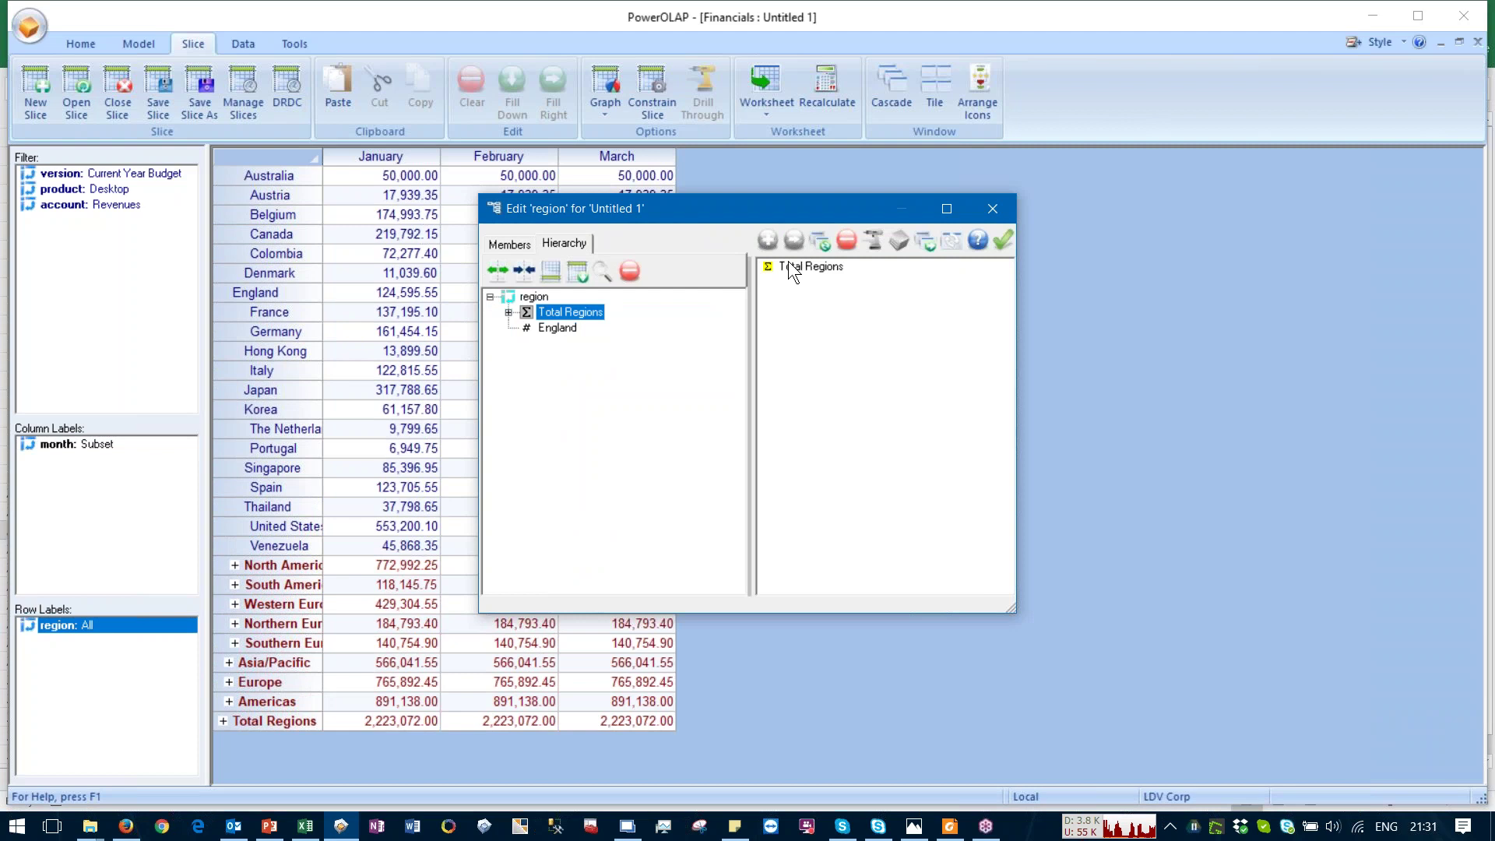
pyautogui.click(788, 265)
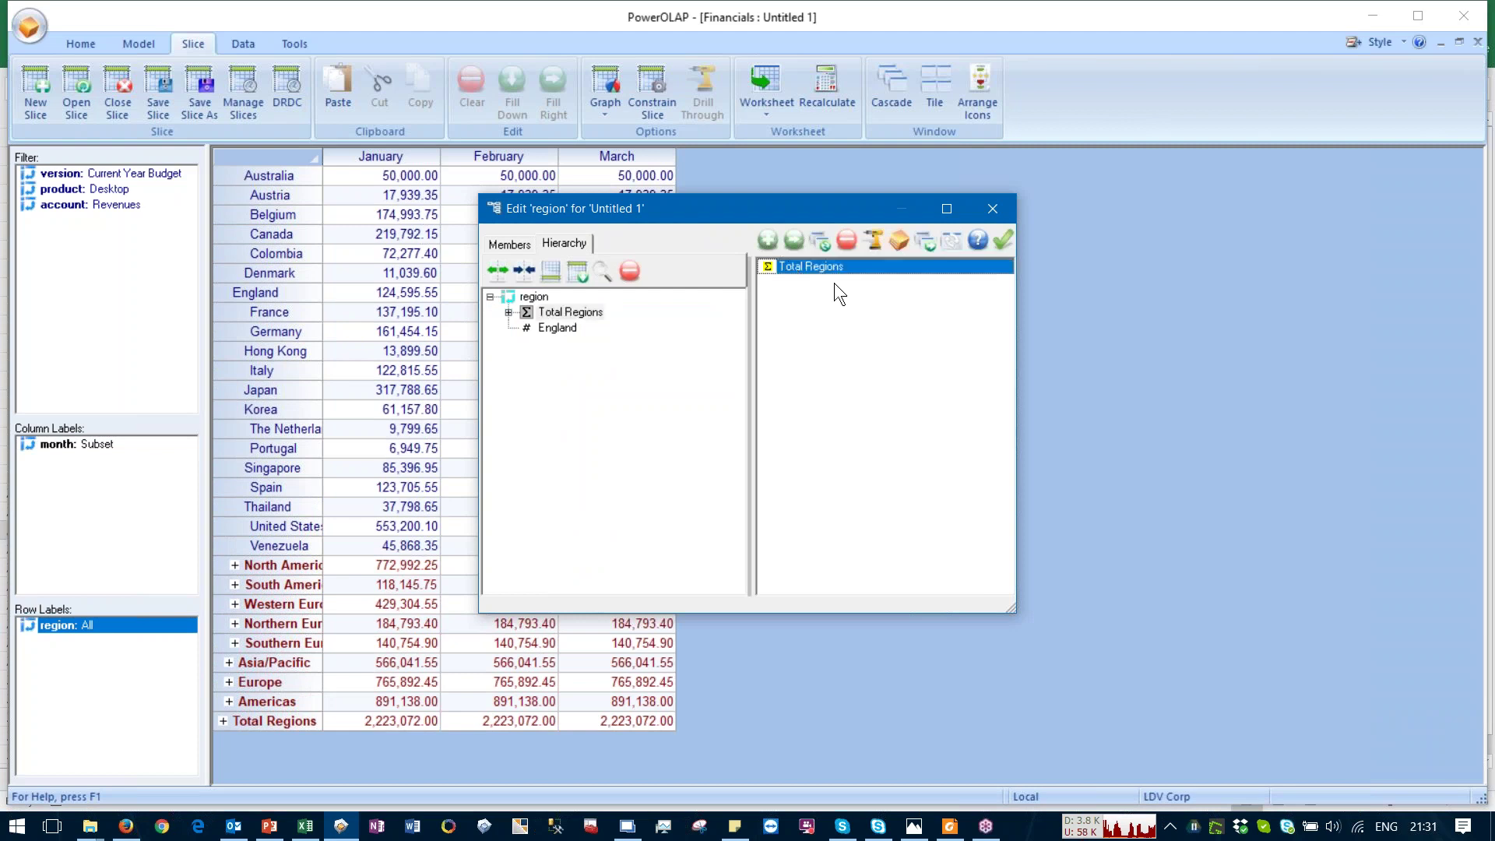
pyautogui.click(871, 240)
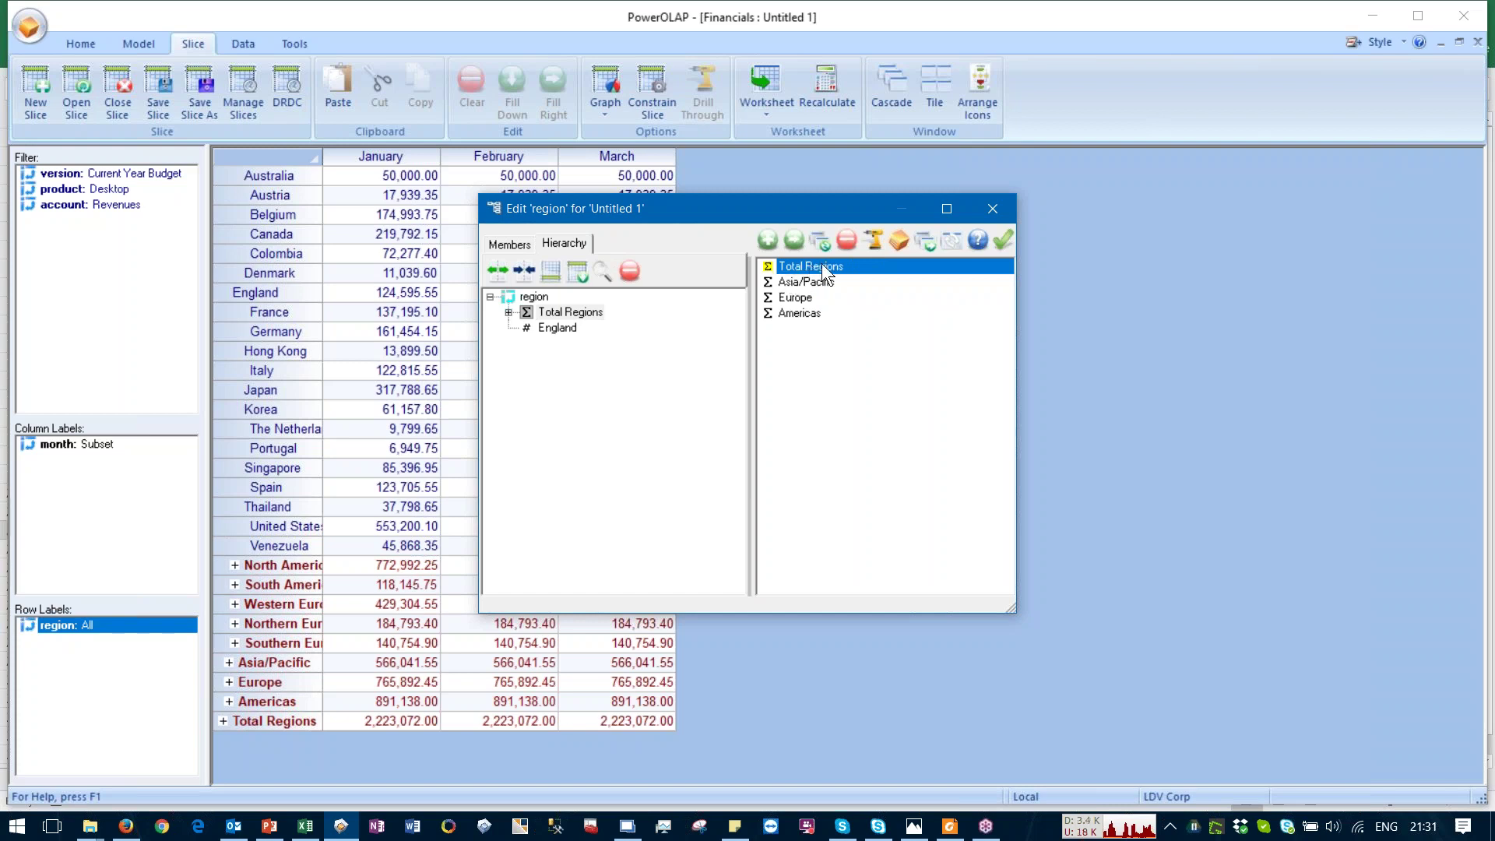
pyautogui.doubleClick(769, 265)
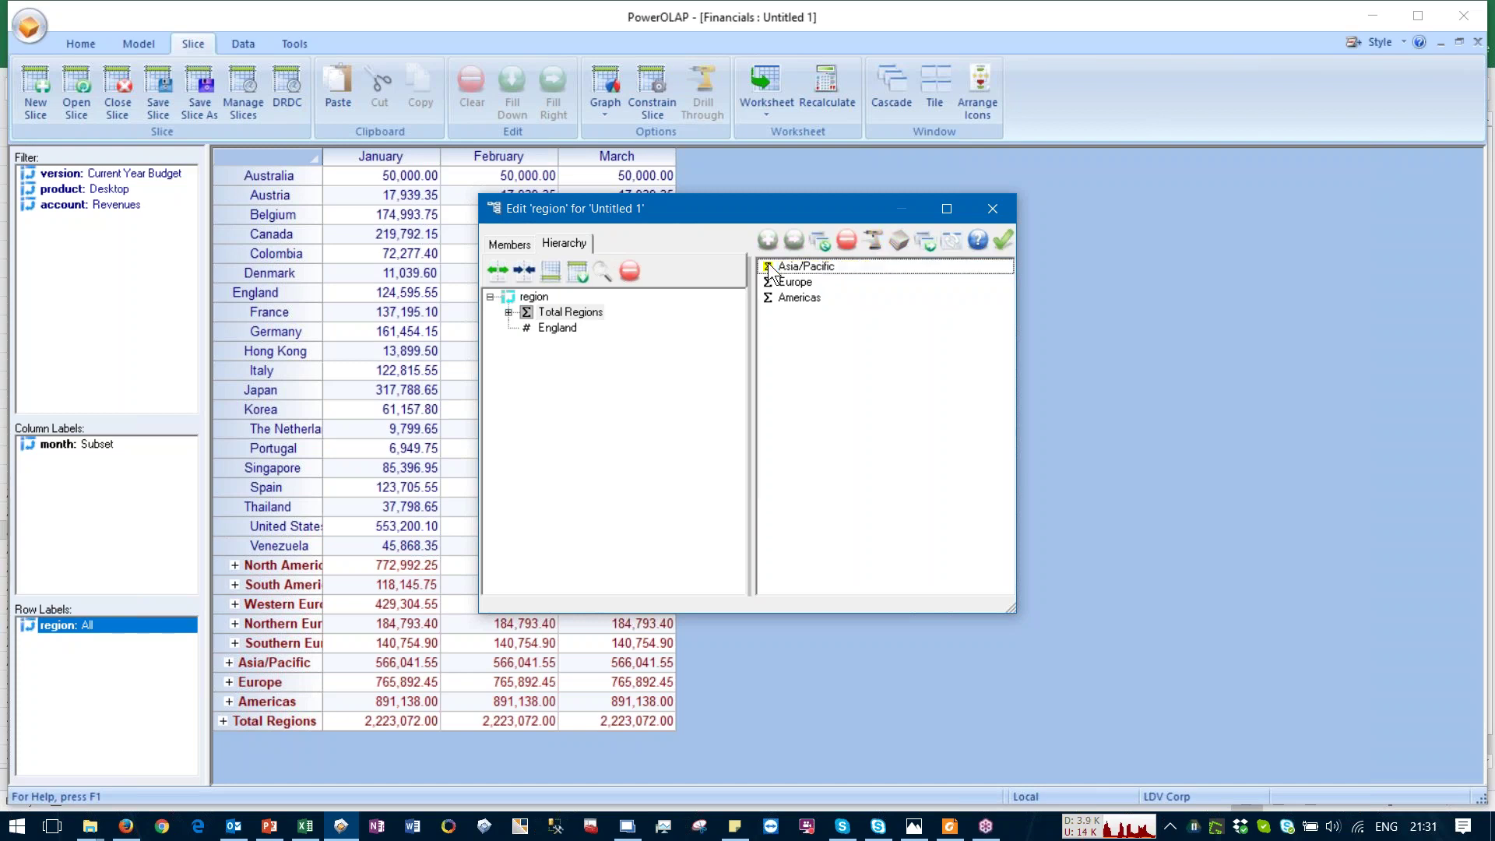
pyautogui.click(1004, 240)
# Step: Add a pie chart of the slice's regional revenues for January to March
pyautogui.click(401, 177)
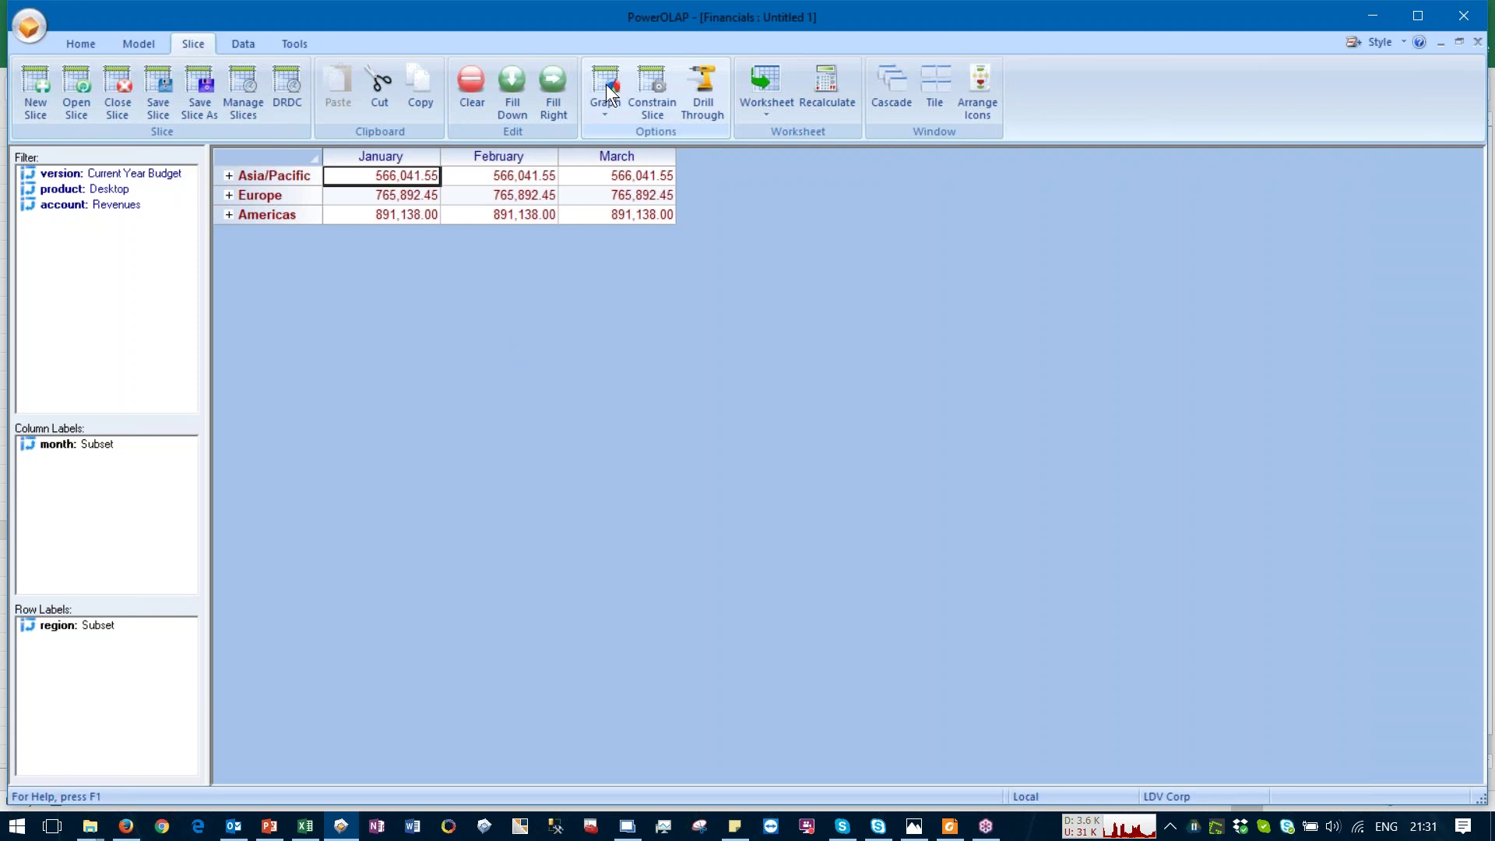
pyautogui.click(601, 118)
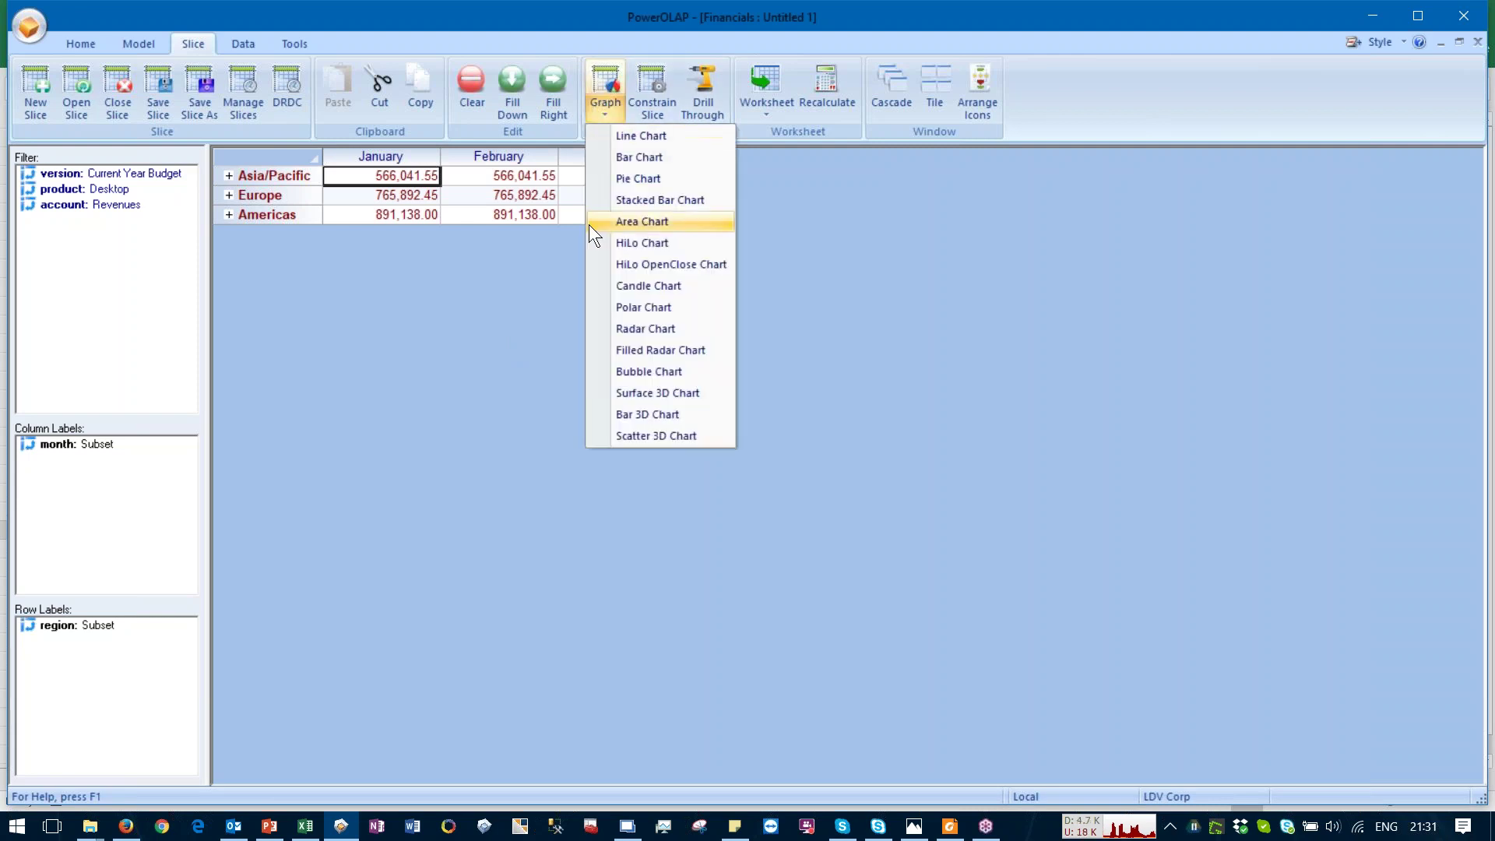
pyautogui.click(609, 184)
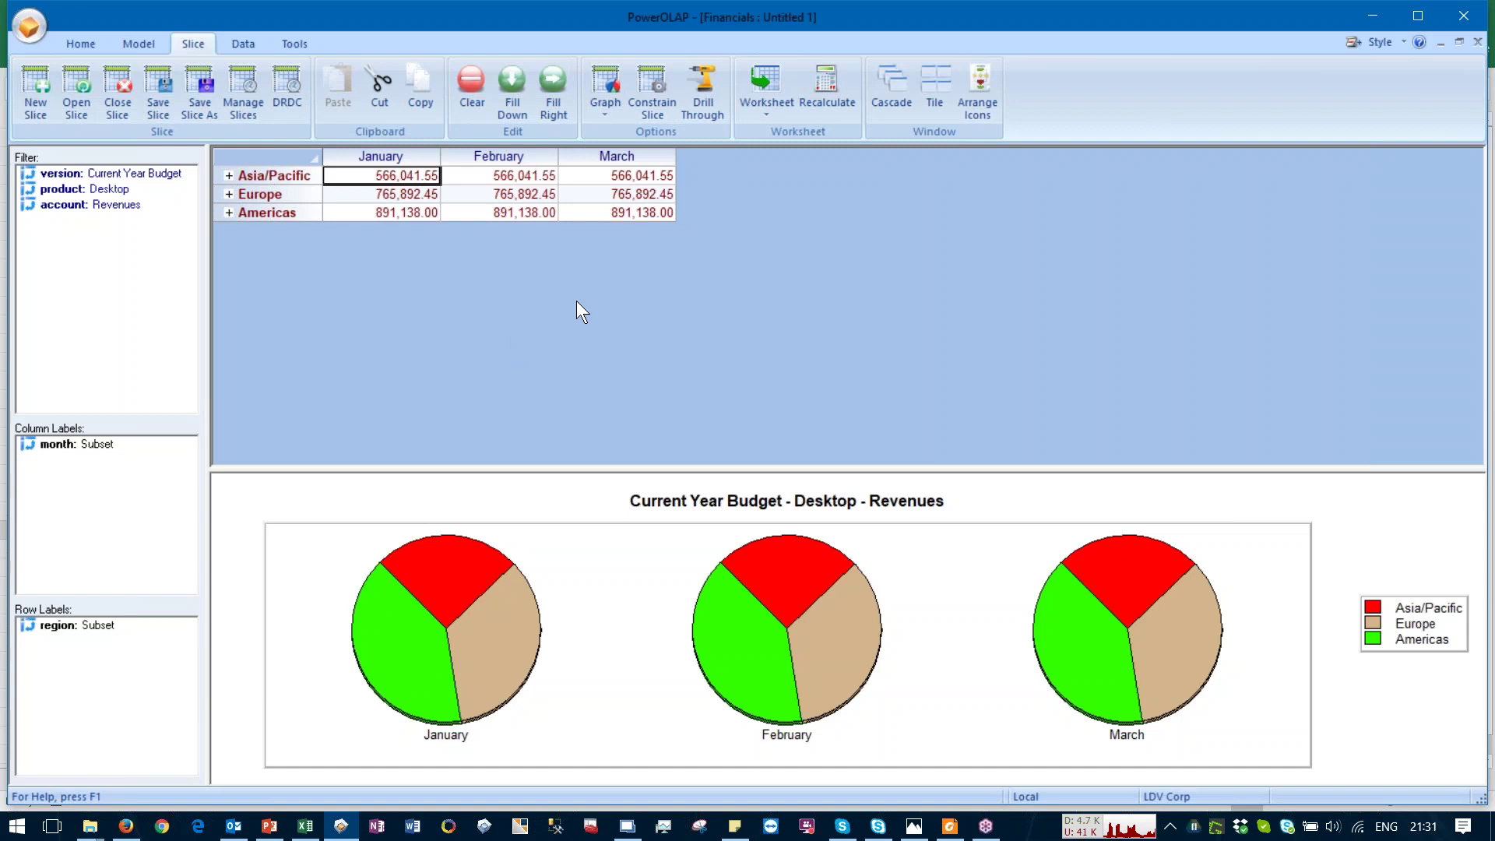
# Step: Drill through the Americas share of the January pie, including selected and detail values, inspect the Value column and close the result
pyautogui.doubleClick(401, 642)
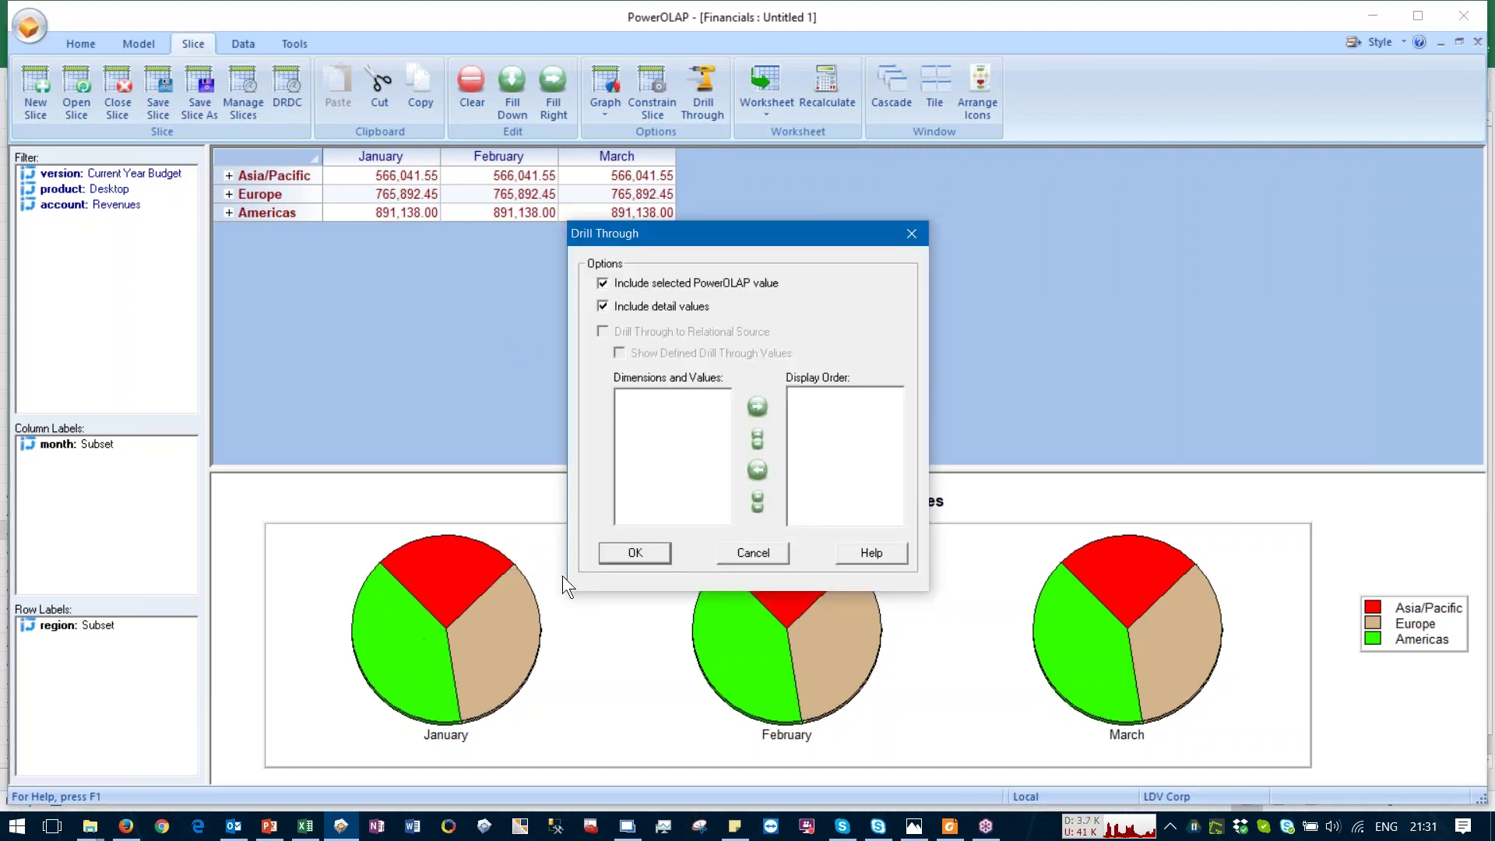
pyautogui.click(631, 559)
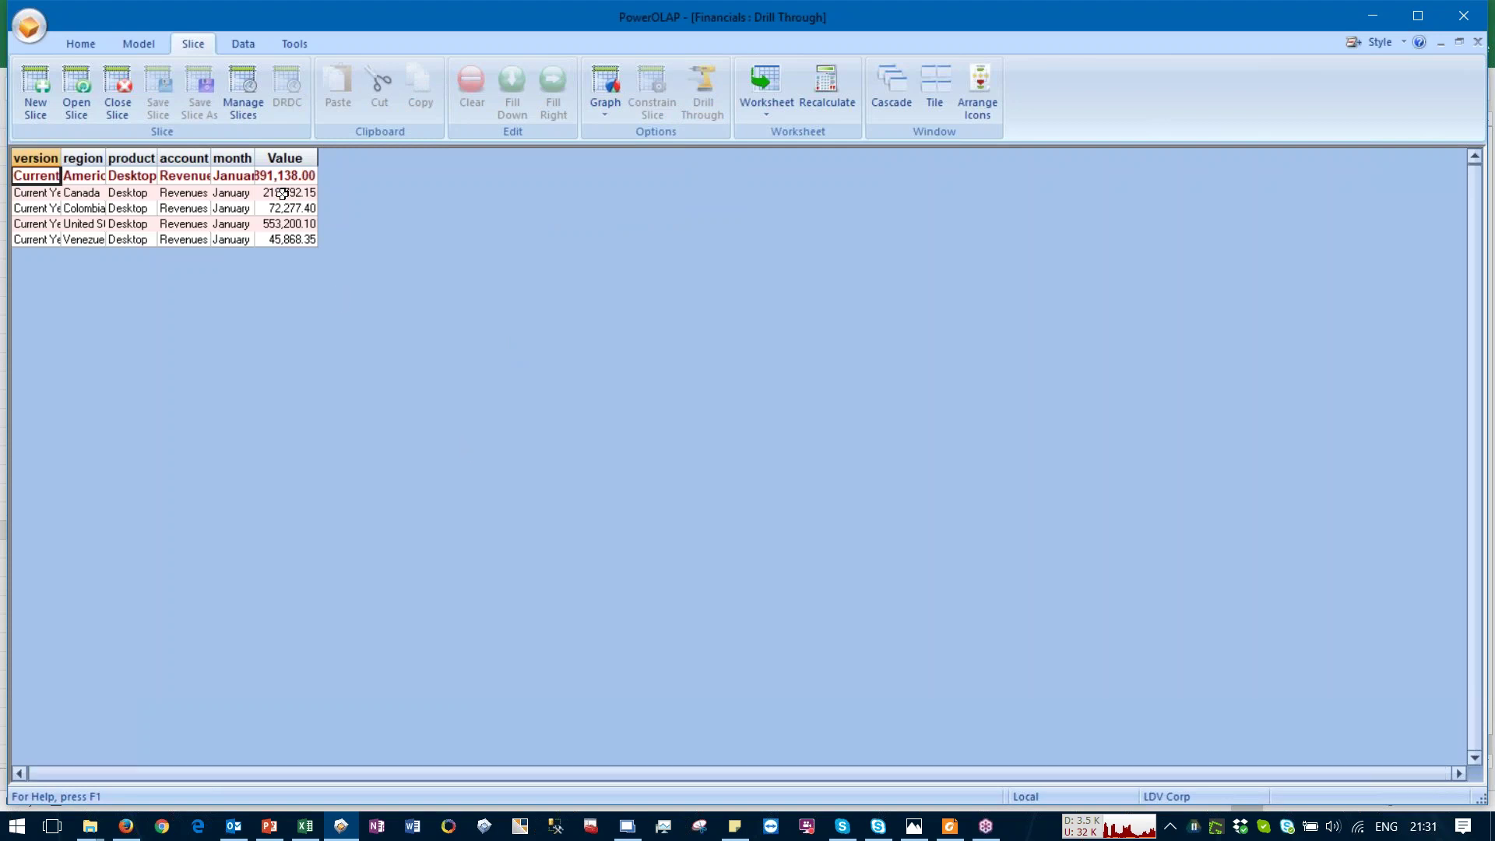
pyautogui.moveTo(260, 160); pyautogui.dragTo(458, 160)
pyautogui.click(390, 175)
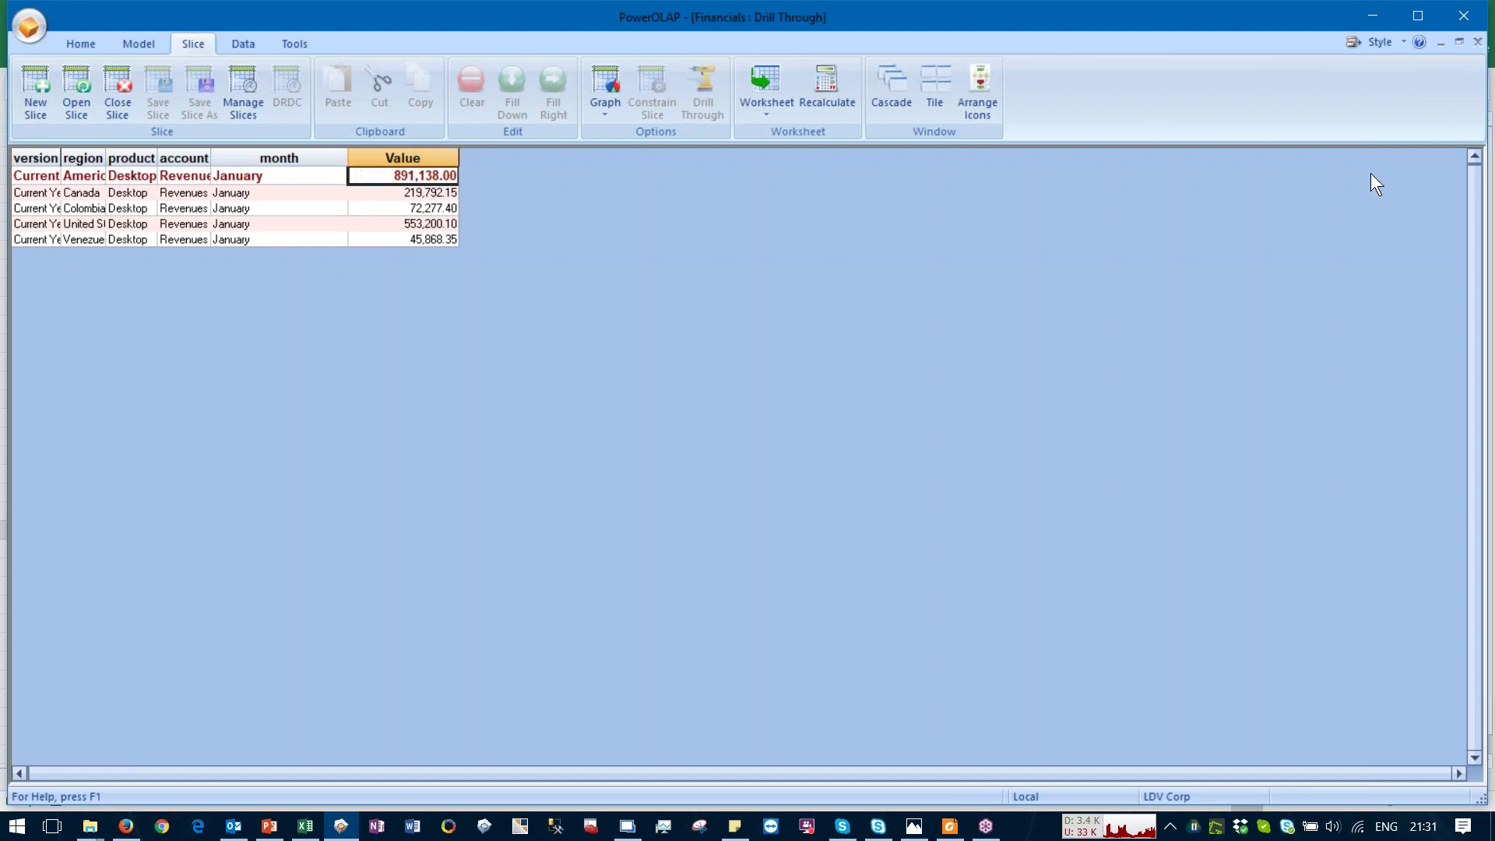
pyautogui.click(1475, 42)
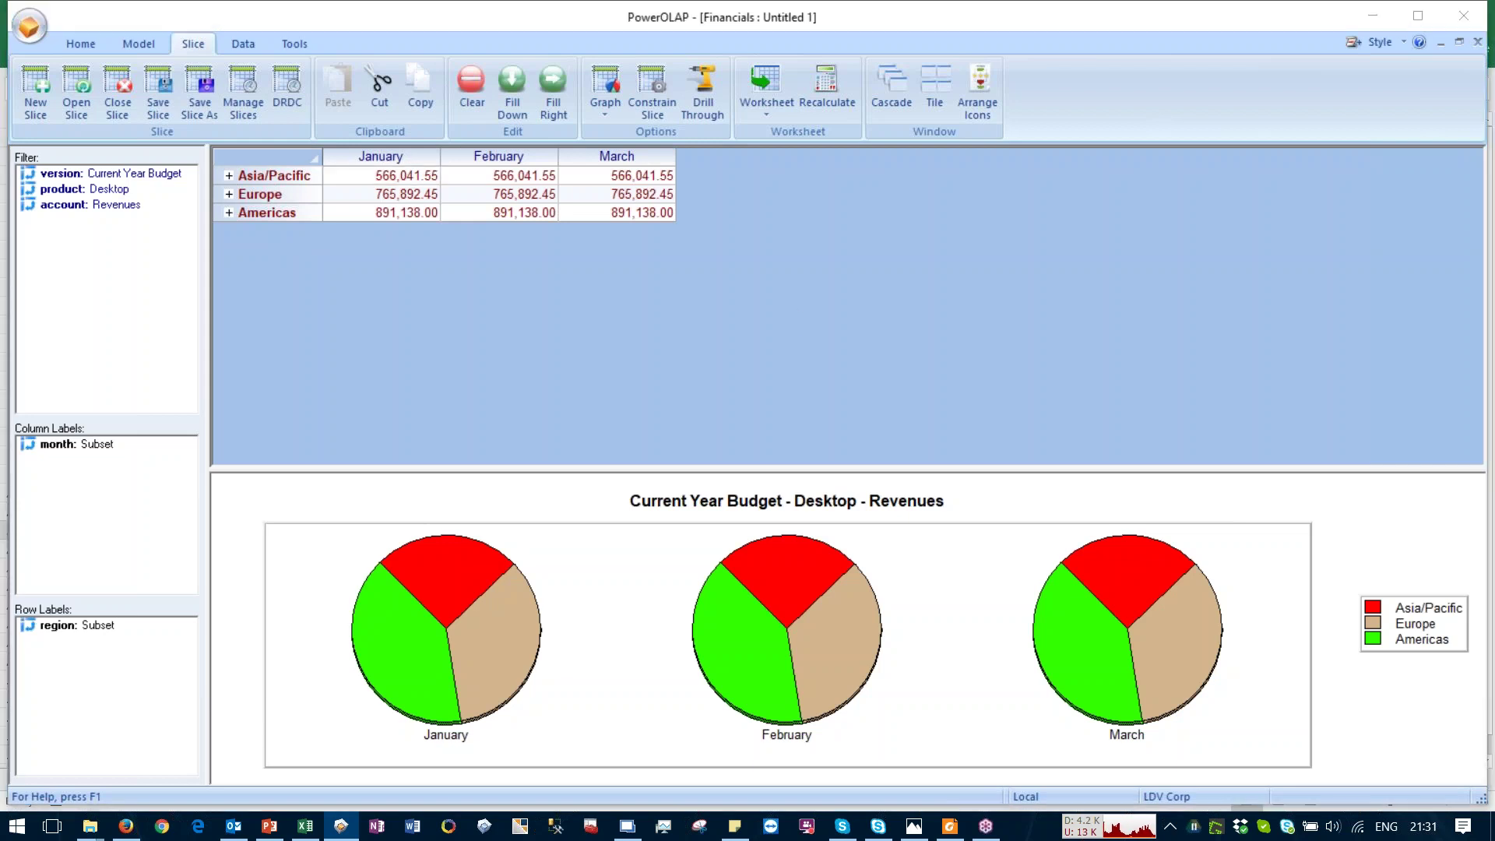
# Step: Switch to the PowerPoint training slide show and advance to the slide on Session 3: Excel-based formulas
pyautogui.moveTo(0, 0); pyautogui.dragTo(654, 102)
pyautogui.doubleClick(654, 102)
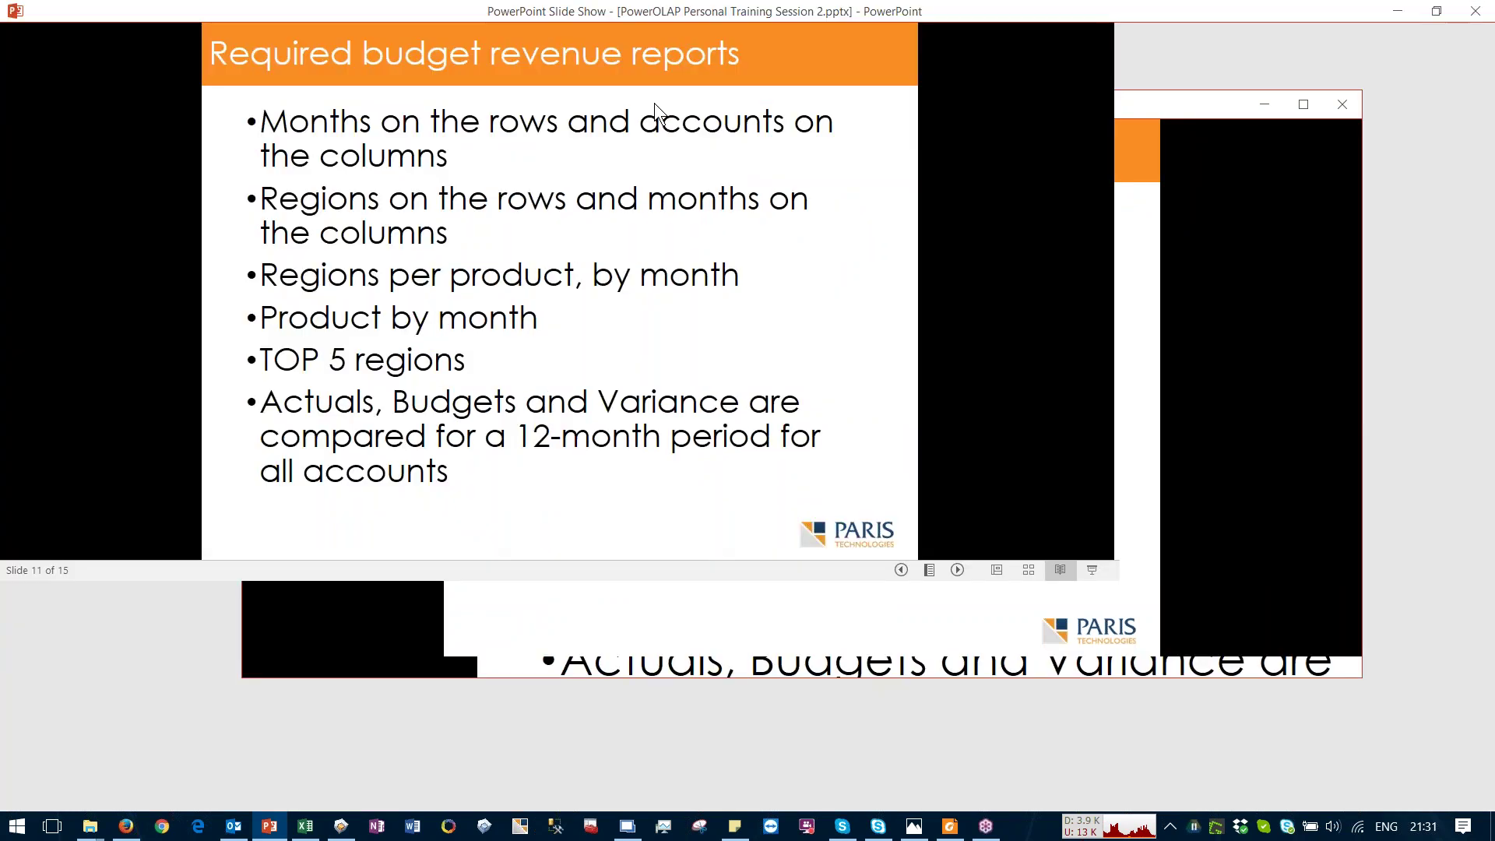
pyautogui.click(404, 290)
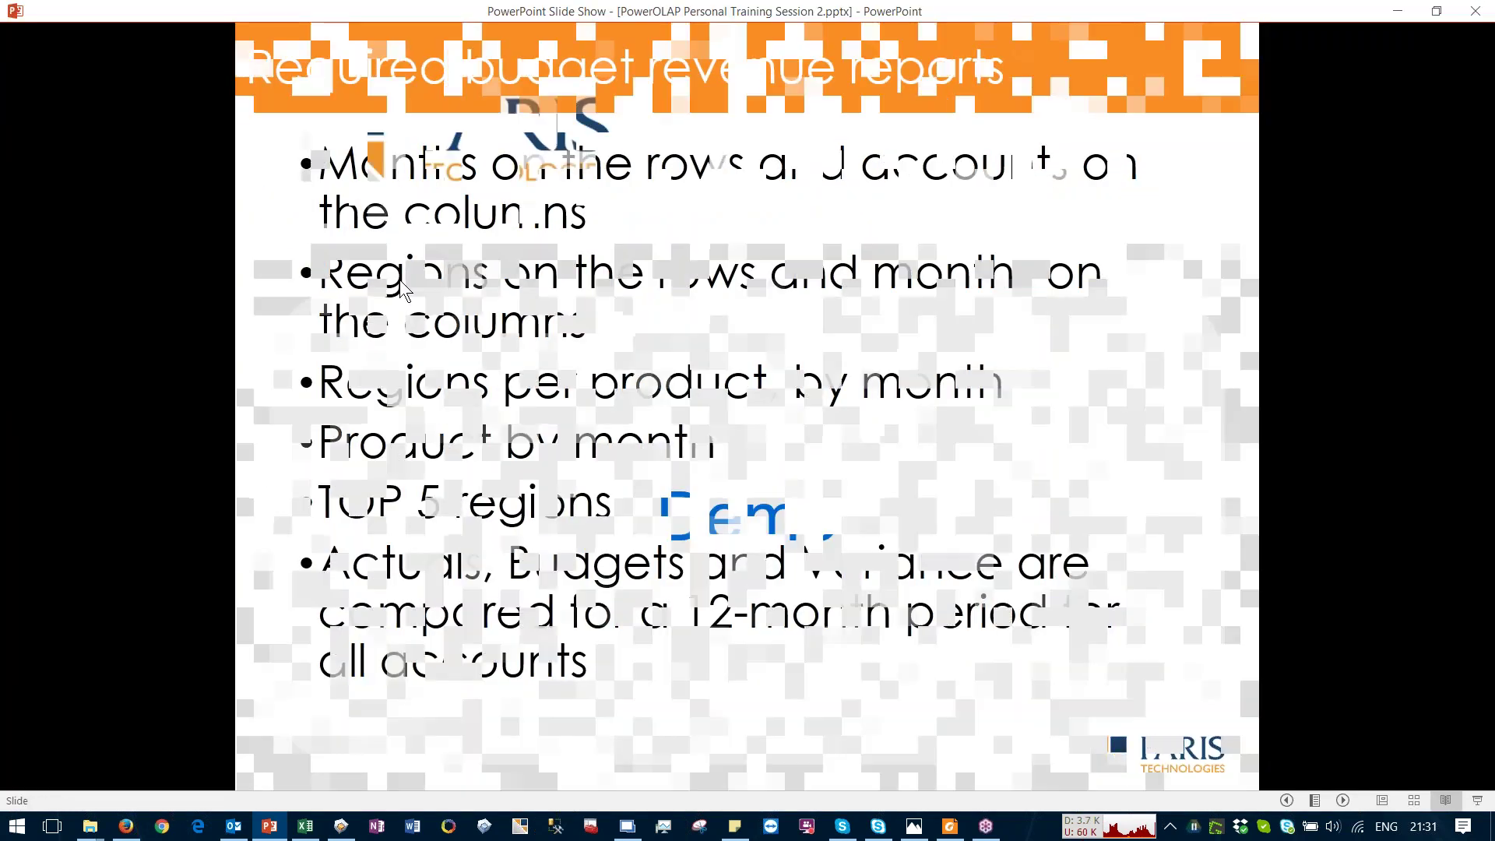
pyautogui.click(404, 290)
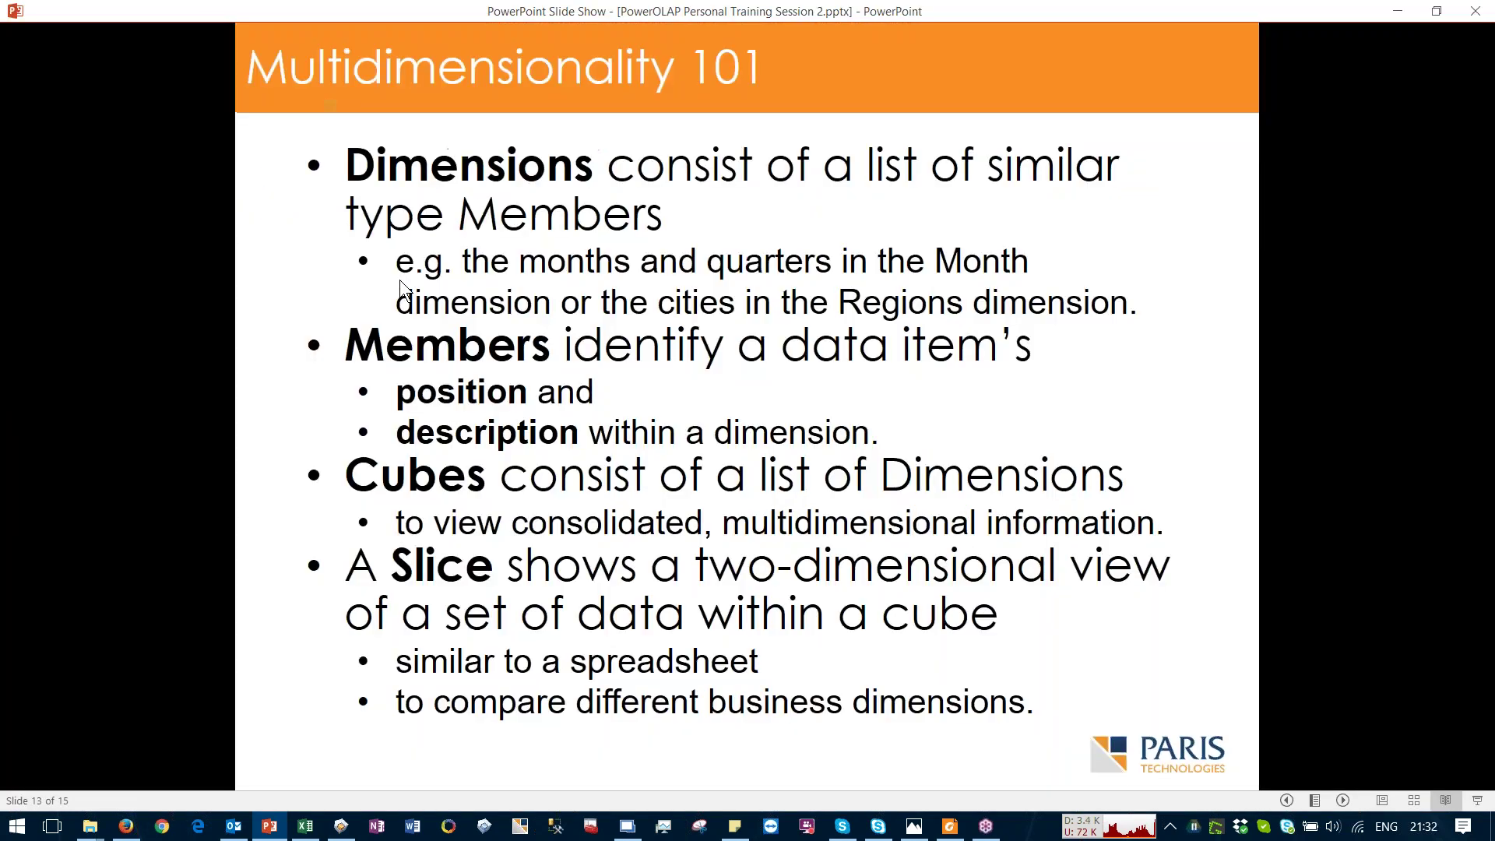
pyautogui.click(404, 290)
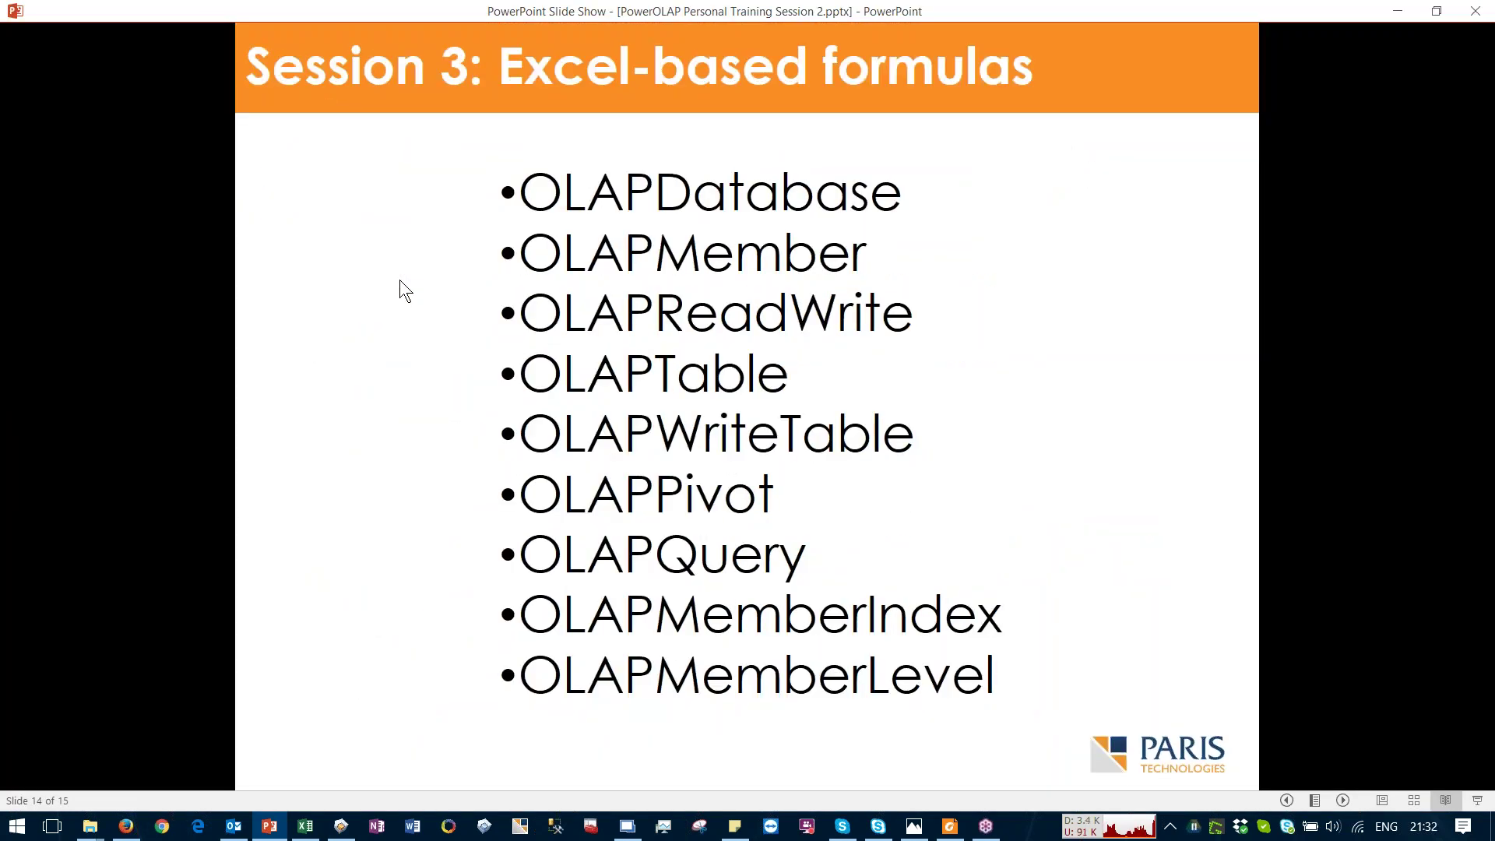